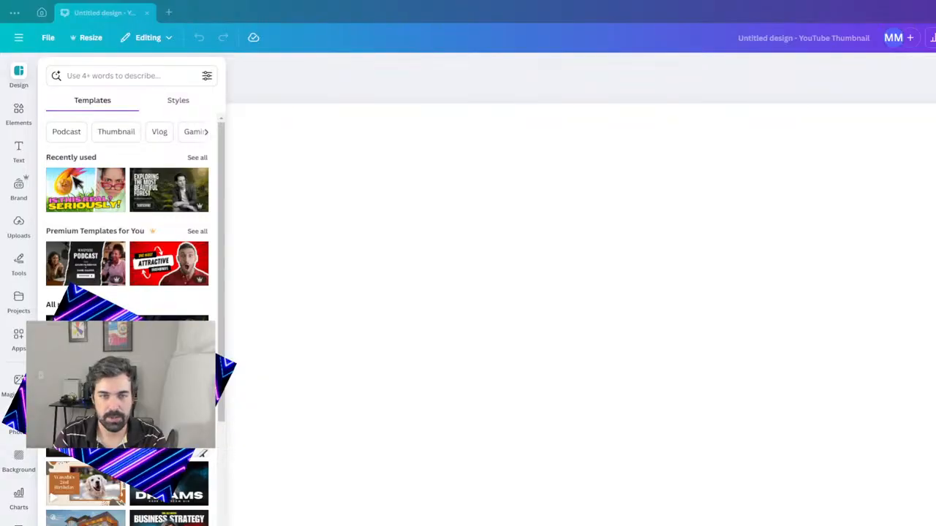
- Paste the Run Finished victory screenshot onto the blank thumbnail and enlarge it to cover the canvas
{"action": "left_click", "coordinate": [794, 310]}
{"action": "key", "text": "ctrl+v"}
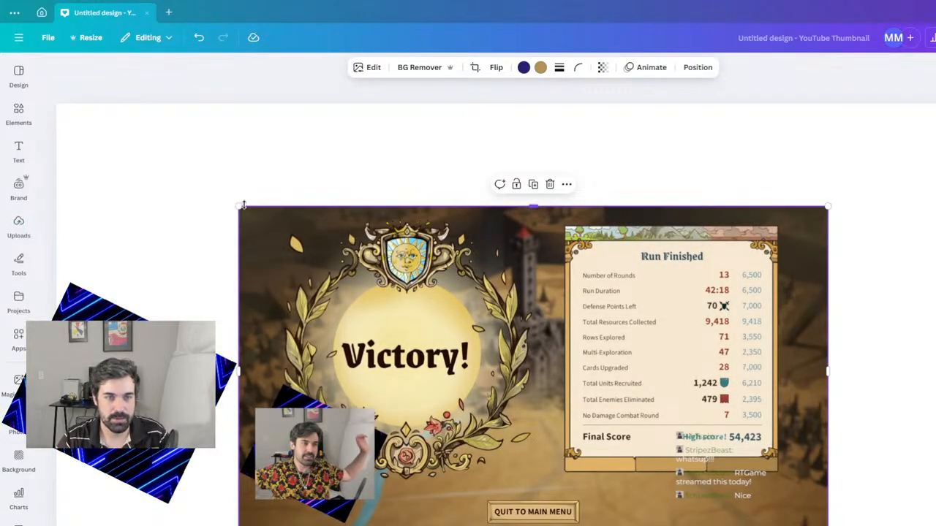
{"action": "left_click_drag", "start_coordinate": [239, 208], "coordinate": [39, 88]}
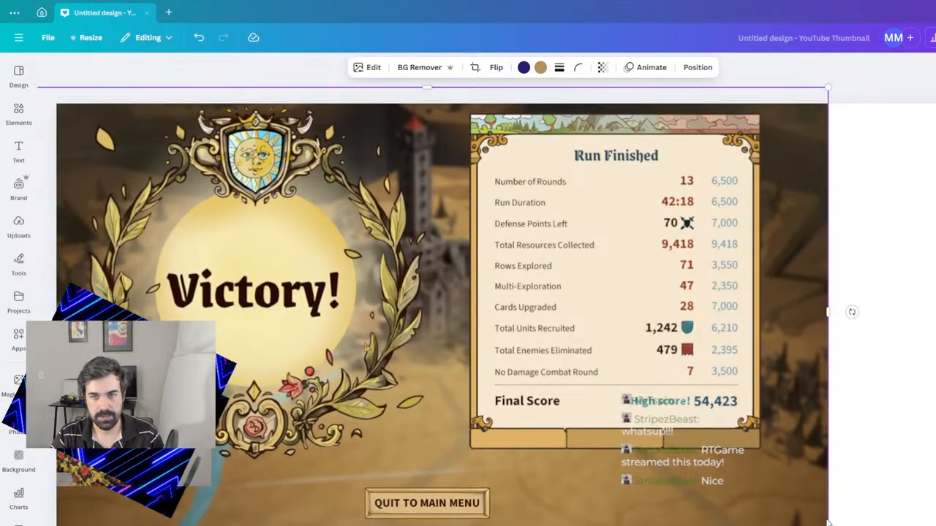
{"action": "key", "text": "Escape"}
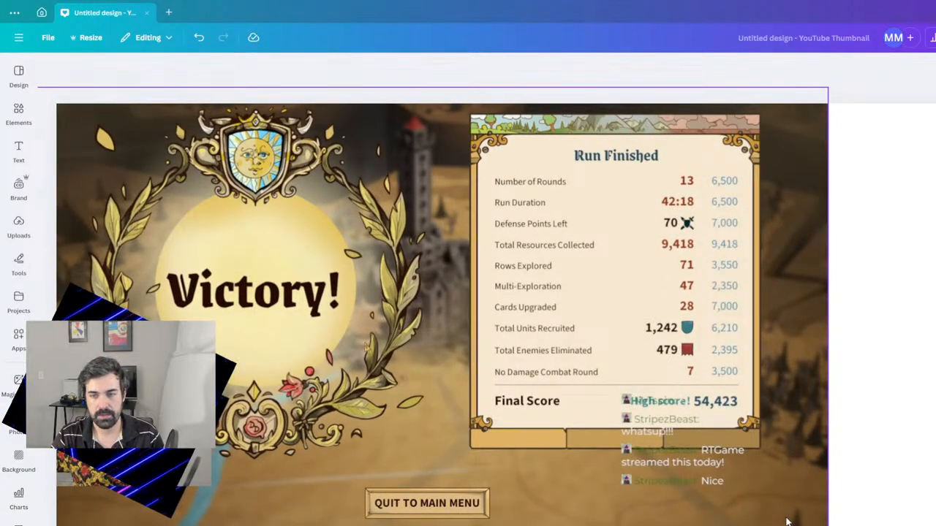
{"action": "left_click", "coordinate": [852, 309]}
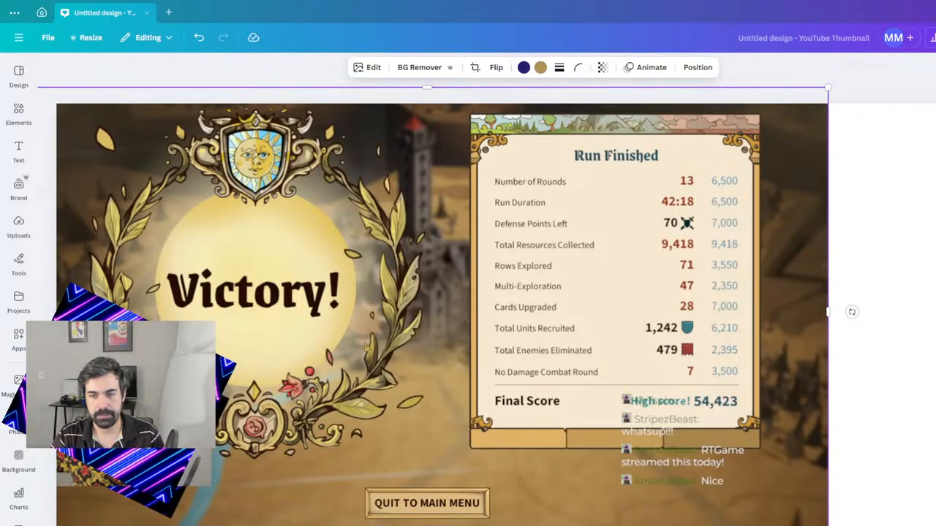
{"action": "key", "text": "ctrl+plus"}
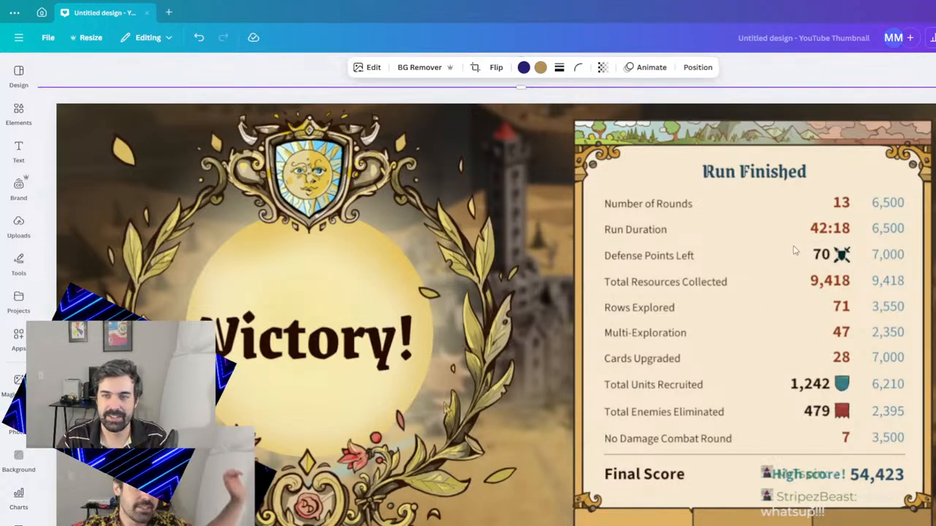
{"action": "left_click", "coordinate": [764, 77]}
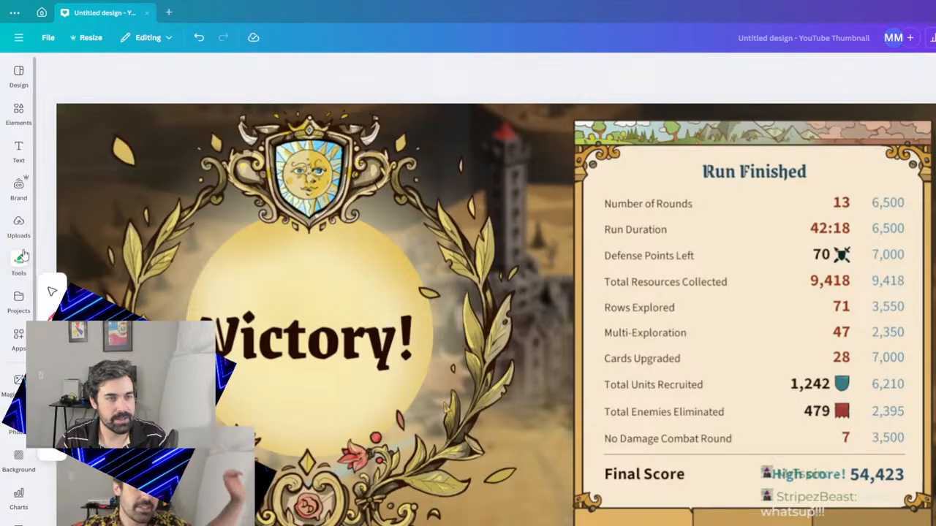
{"action": "left_click", "coordinate": [22, 153]}
{"action": "left_click", "coordinate": [18, 113]}
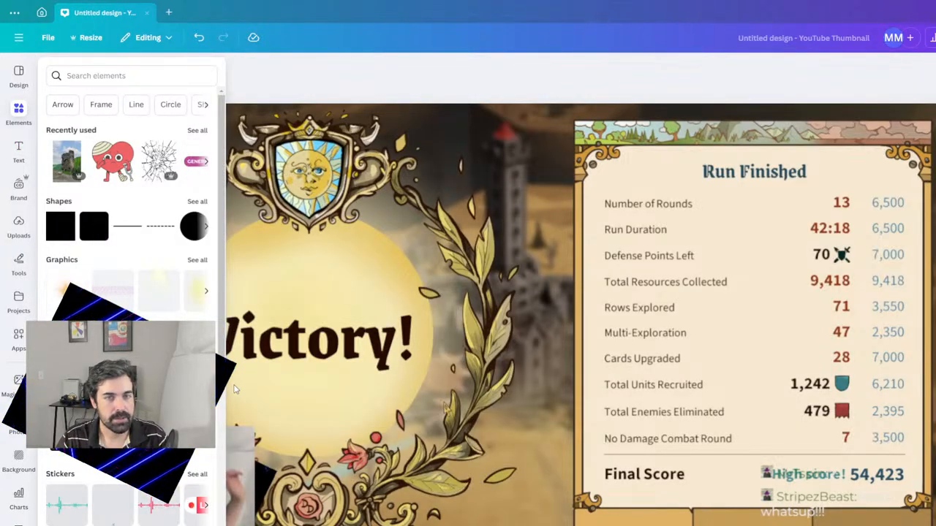
{"action": "left_click", "coordinate": [18, 113]}
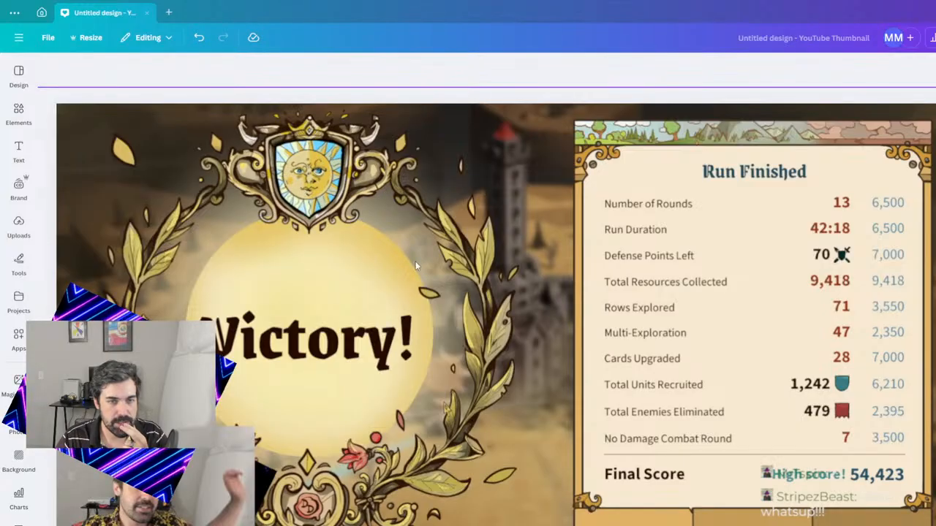
{"action": "left_click", "coordinate": [18, 113]}
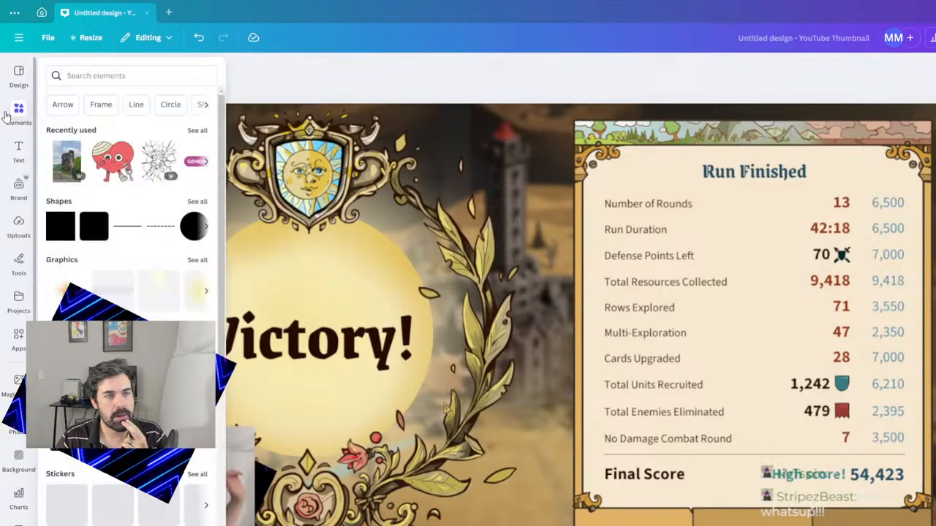
{"action": "left_click", "coordinate": [18, 148]}
{"action": "left_click", "coordinate": [18, 300]}
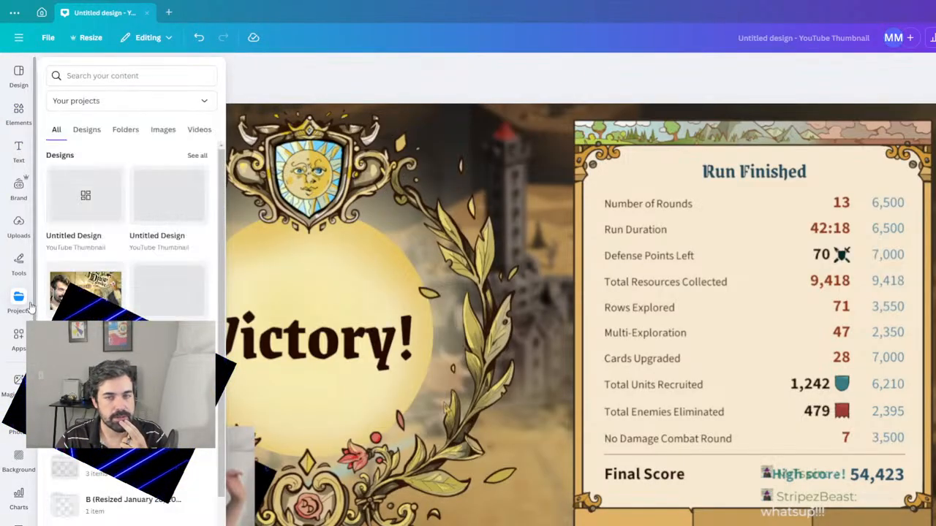
{"action": "left_click", "coordinate": [19, 300]}
{"action": "left_click", "coordinate": [18, 227]}
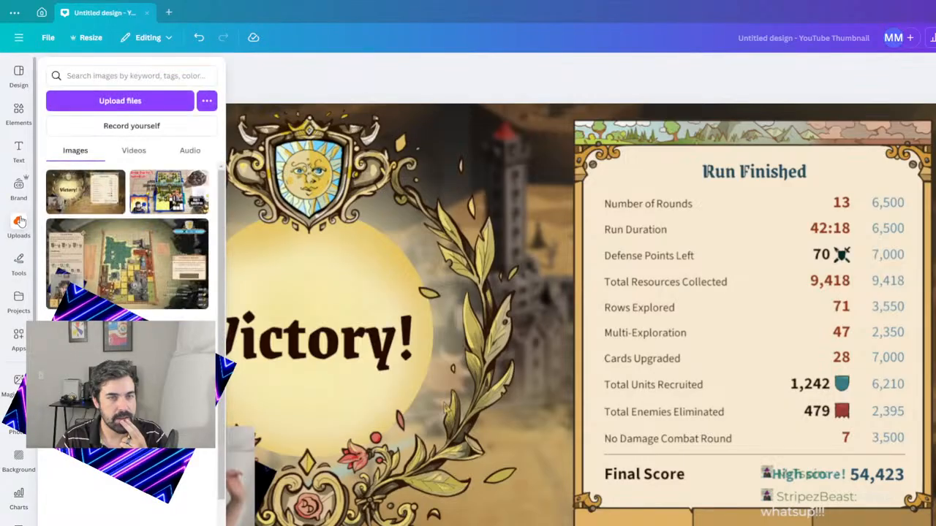
{"action": "left_click", "coordinate": [29, 148]}
{"action": "left_click", "coordinate": [18, 114]}
{"action": "left_click", "coordinate": [18, 114]}
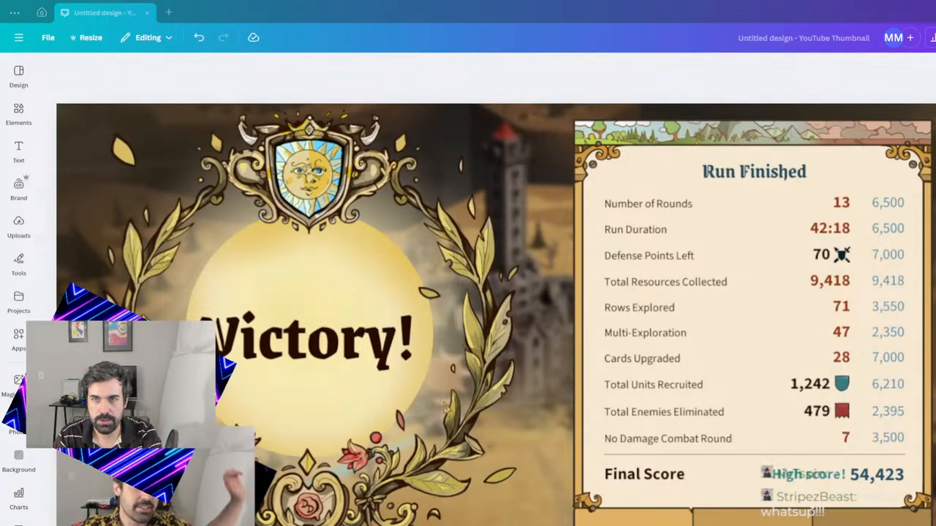
- Paste the moon-crest Victory image, remove its background and position it over the sun-crest wreath
{"action": "key", "text": "ctrl+v"}
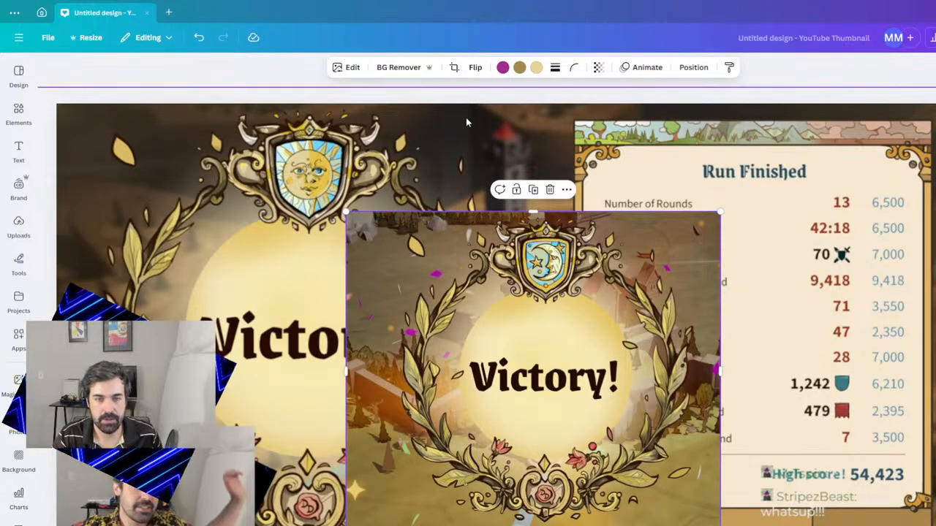
{"action": "left_click", "coordinate": [382, 70]}
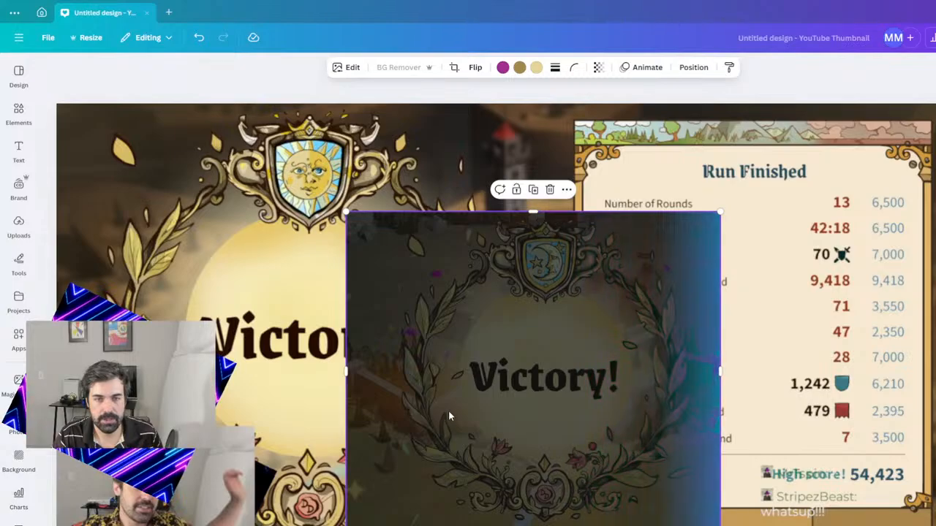
{"action": "left_click_drag", "start_coordinate": [485, 383], "coordinate": [334, 357]}
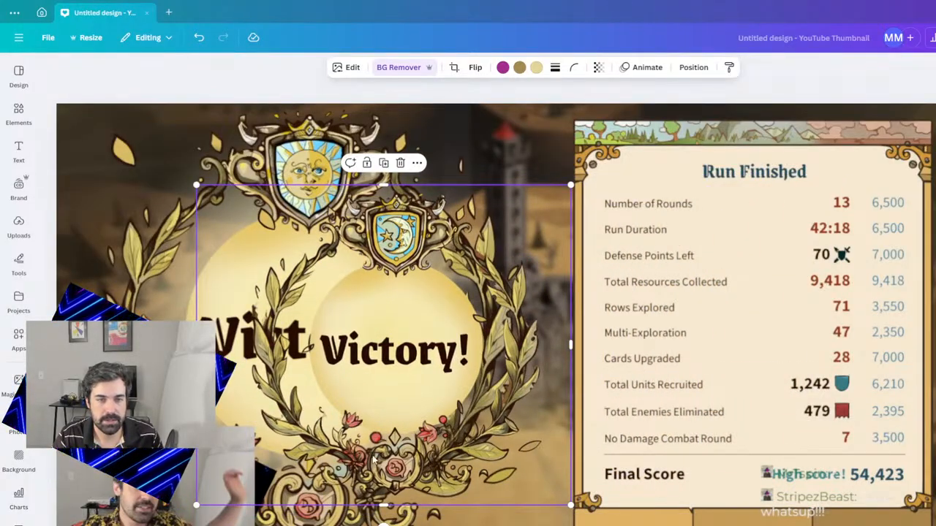
{"action": "mouse_move", "coordinate": [405, 393]}
{"action": "left_mouse_down"}
{"action": "mouse_move", "coordinate": [393, 371]}
{"action": "mouse_move", "coordinate": [362, 351]}
{"action": "mouse_move", "coordinate": [330, 432]}
{"action": "mouse_move", "coordinate": [436, 390]}
{"action": "mouse_move", "coordinate": [436, 407]}
{"action": "mouse_move", "coordinate": [388, 380]}
{"action": "mouse_move", "coordinate": [408, 408]}
{"action": "left_mouse_up"}
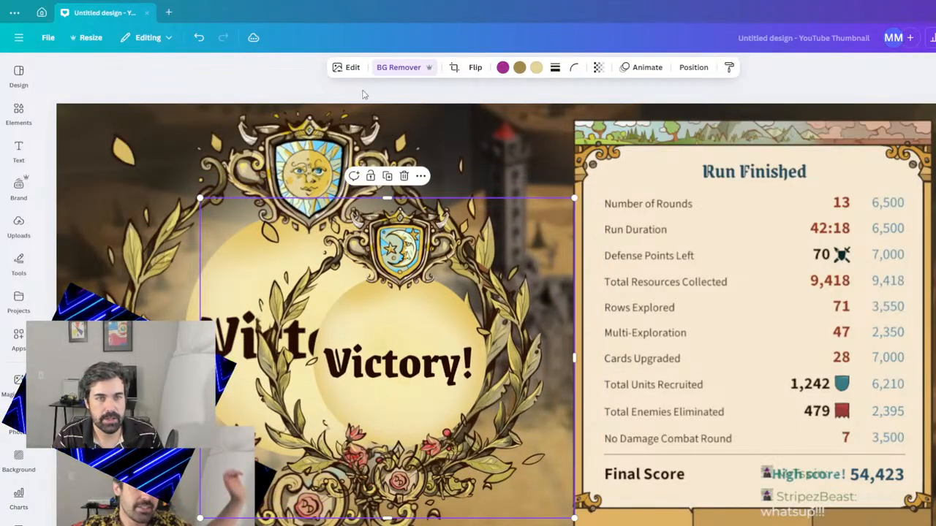
- Open the moon-crest image's background removal for refinement, with the Restore brush at size 7 and the original image shown
{"action": "left_click", "coordinate": [347, 67]}
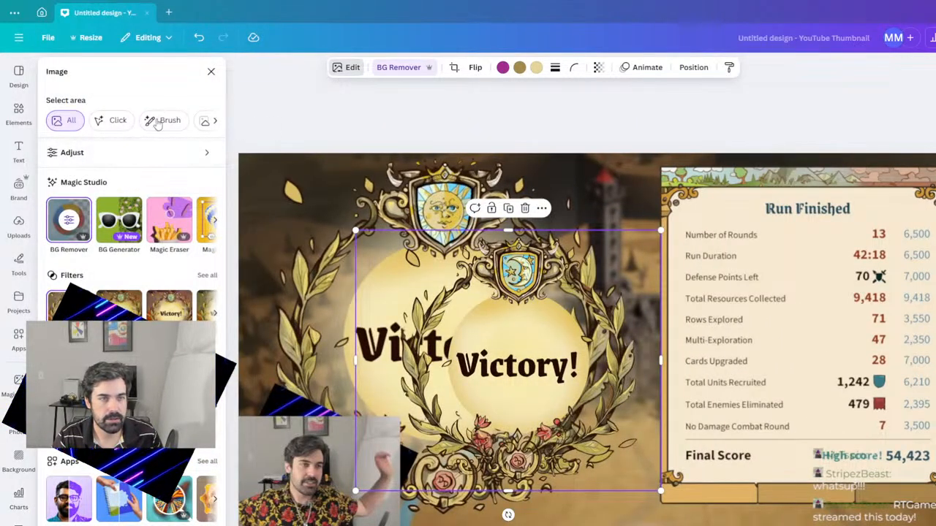
{"action": "left_click", "coordinate": [73, 219]}
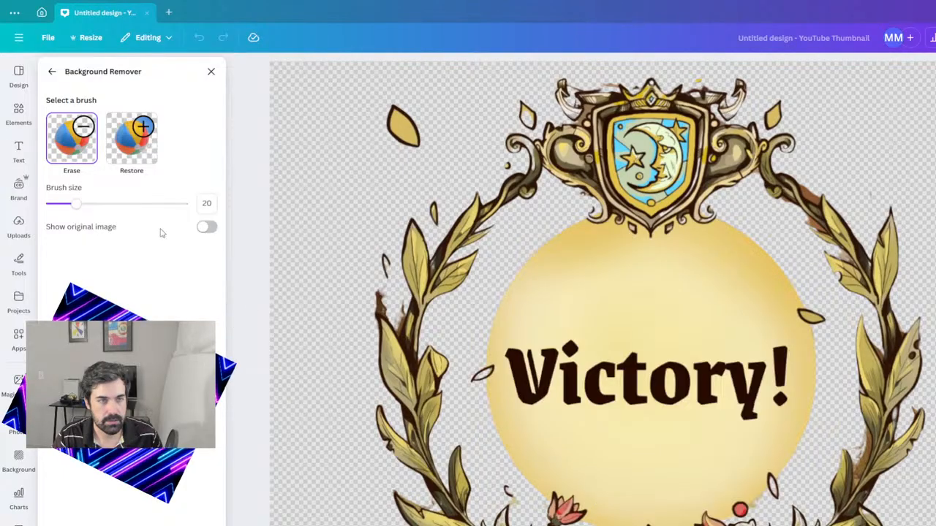
{"action": "left_click", "coordinate": [131, 139]}
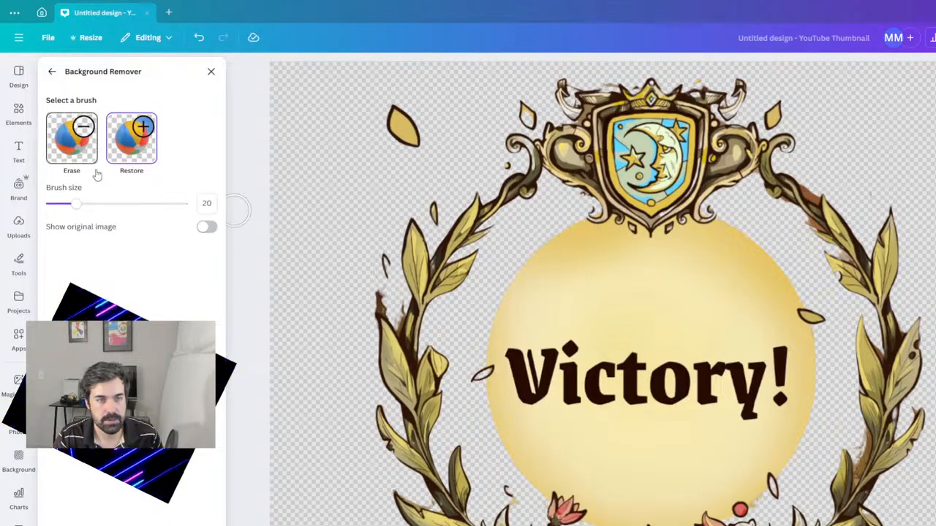
{"action": "left_click_drag", "start_coordinate": [76, 203], "coordinate": [58, 203]}
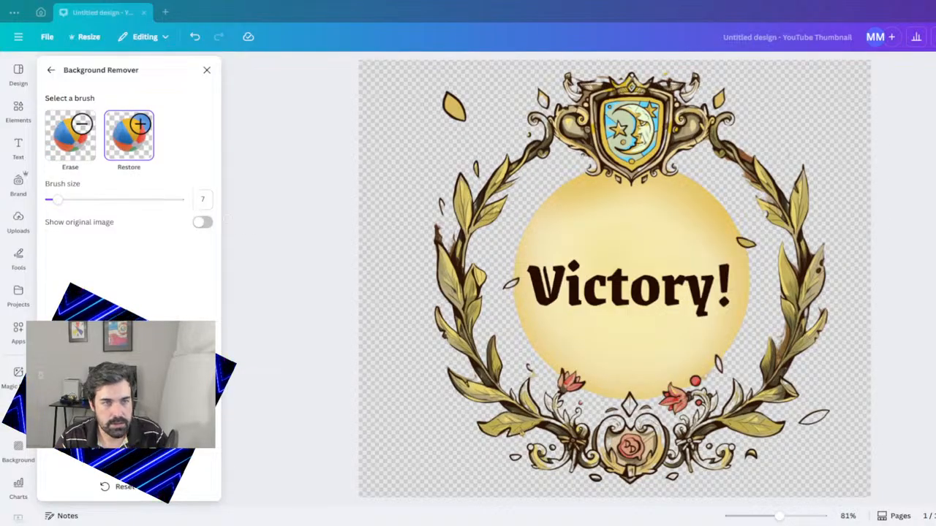
{"action": "left_click", "coordinate": [203, 221]}
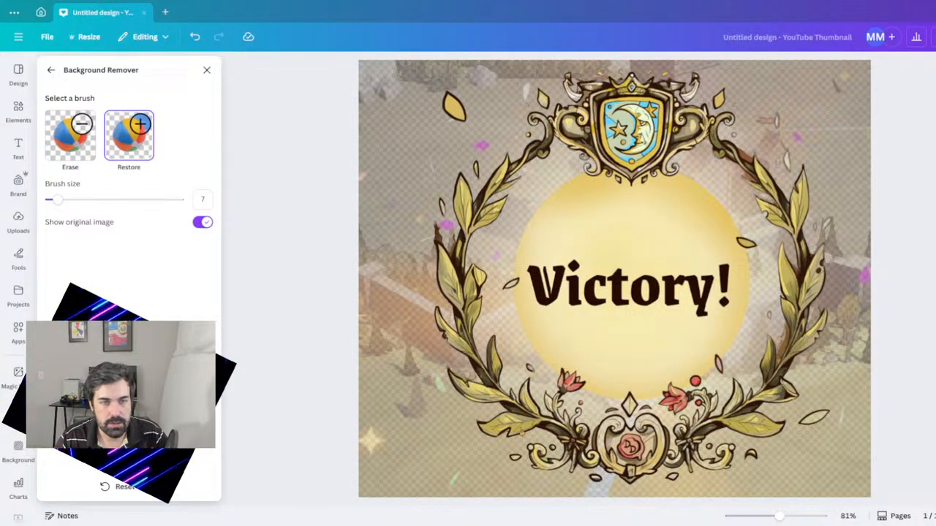
{"action": "left_click", "coordinate": [202, 222]}
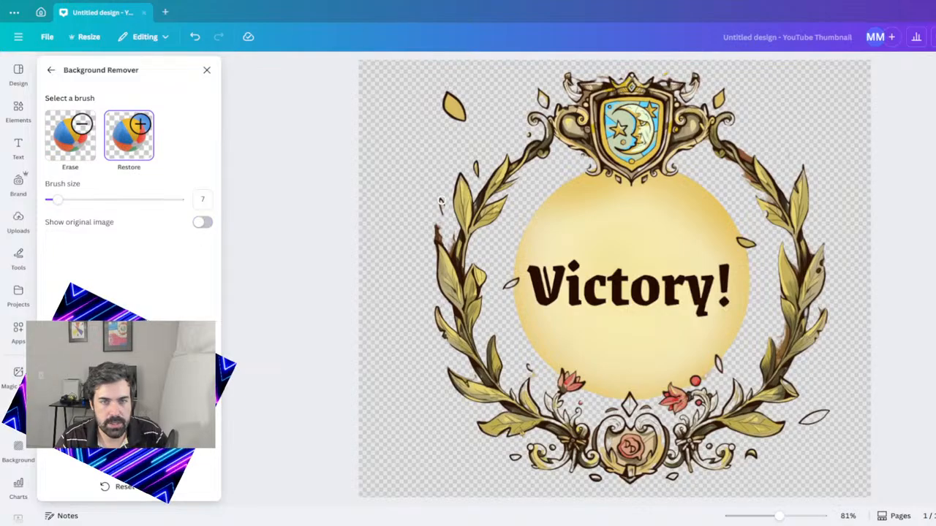
{"action": "left_click", "coordinate": [201, 223]}
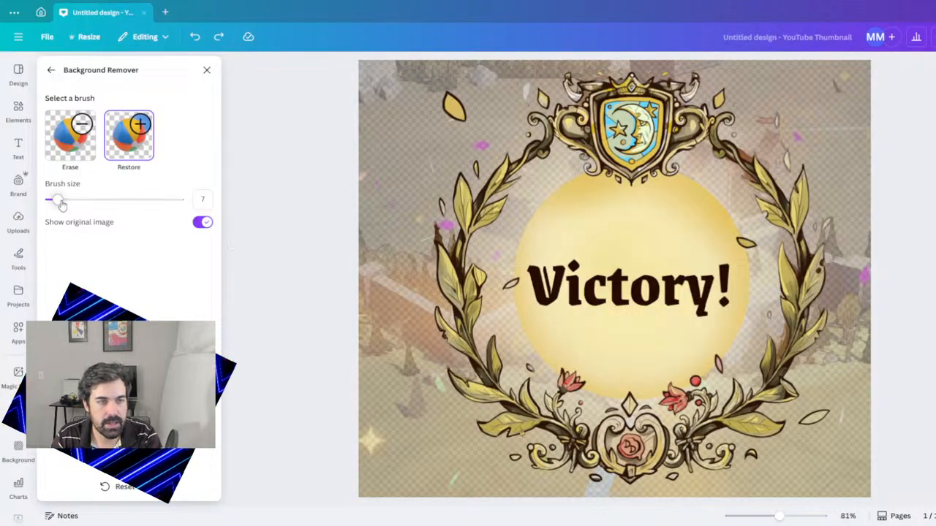
- Set the Restore brush size to 2 and restore the missing leaf and petal details along the wreath's upper left side
{"action": "left_click_drag", "start_coordinate": [58, 200], "coordinate": [50, 203]}
{"action": "left_click_drag", "start_coordinate": [782, 516], "coordinate": [800, 517]}
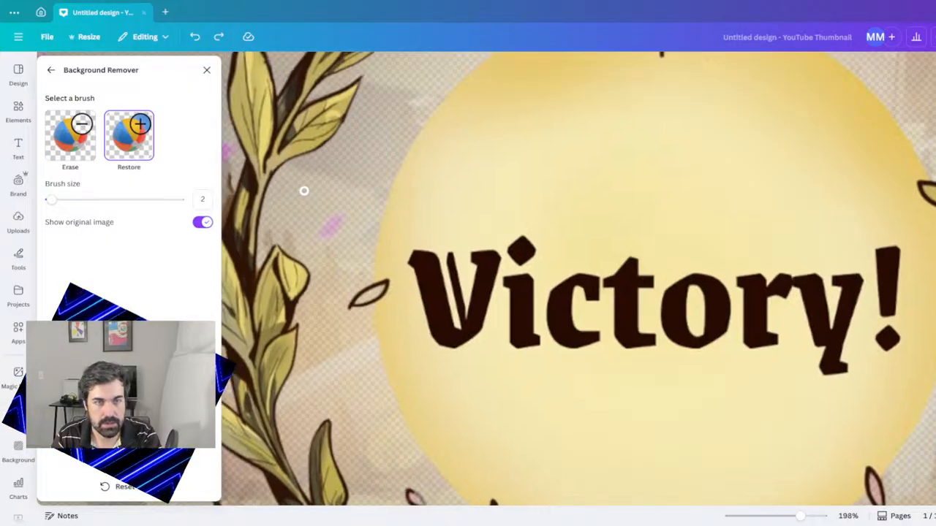
{"action": "left_click_drag", "start_coordinate": [304, 190], "coordinate": [557, 351]}
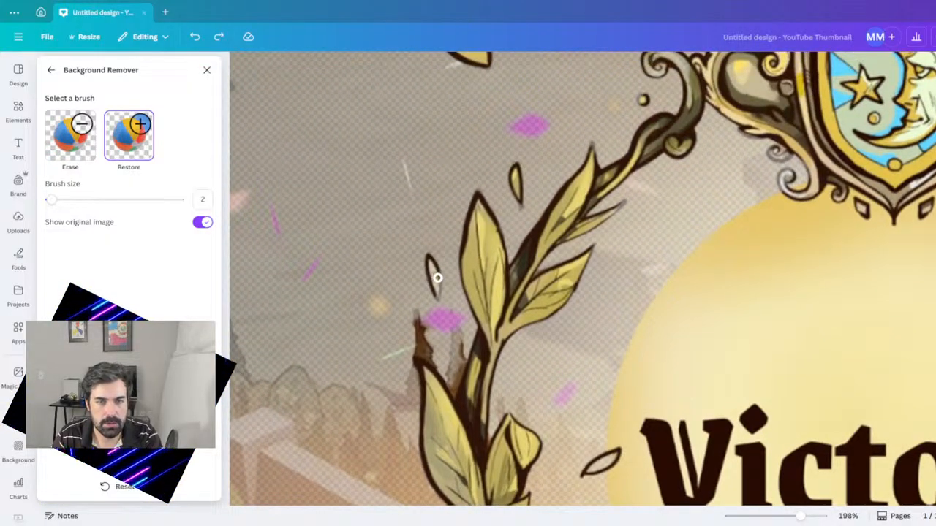
{"action": "left_click_drag", "start_coordinate": [440, 286], "coordinate": [433, 268]}
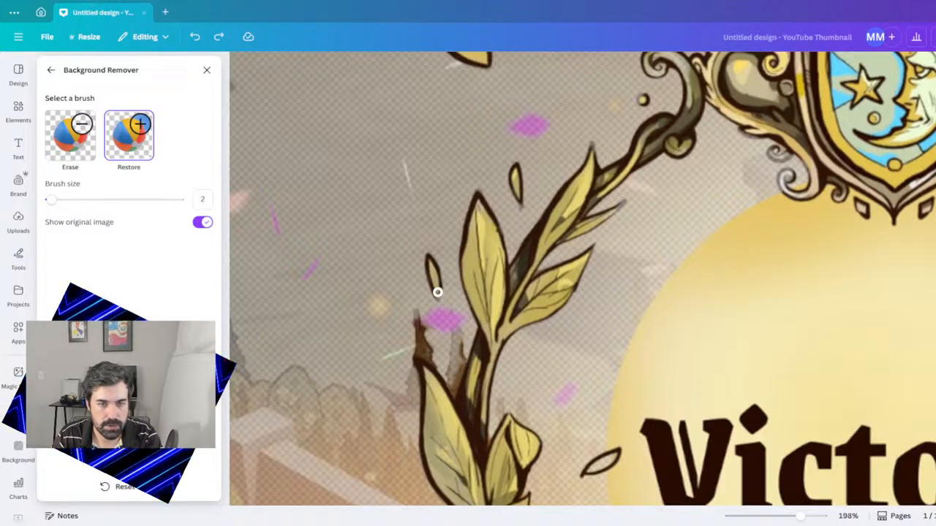
{"action": "left_click_drag", "start_coordinate": [420, 326], "coordinate": [416, 317]}
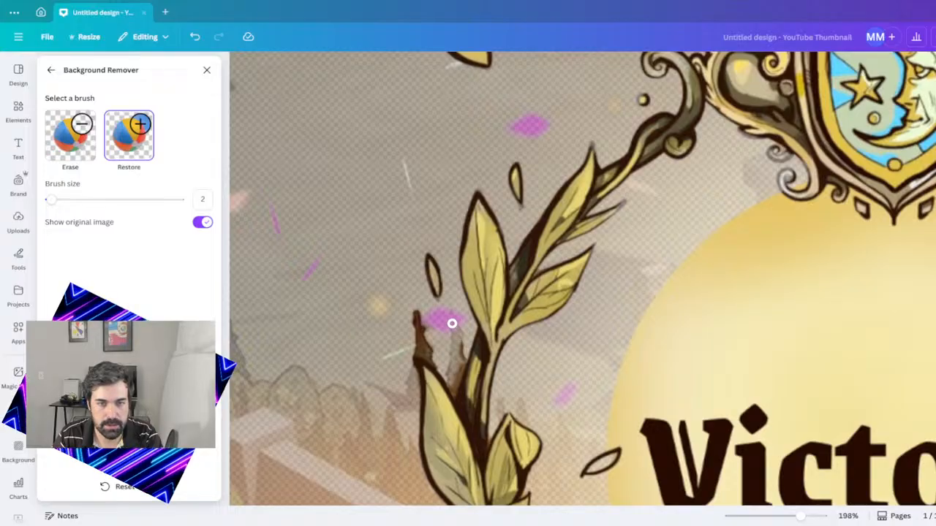
{"action": "mouse_move", "coordinate": [452, 319]}
{"action": "left_mouse_down"}
{"action": "mouse_move", "coordinate": [456, 335]}
{"action": "mouse_move", "coordinate": [438, 313]}
{"action": "mouse_move", "coordinate": [454, 315]}
{"action": "mouse_move", "coordinate": [448, 326]}
{"action": "mouse_move", "coordinate": [432, 321]}
{"action": "mouse_move", "coordinate": [455, 325]}
{"action": "left_mouse_up"}
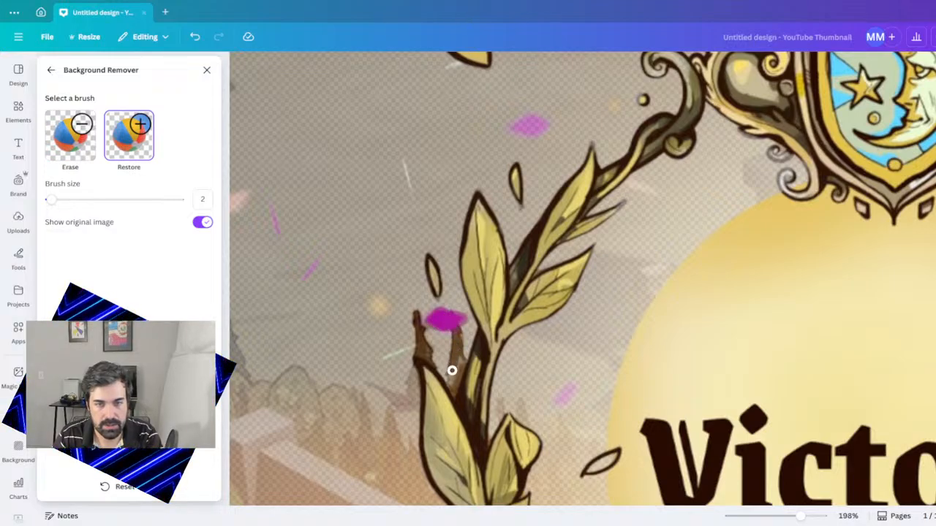
- Restore the missing leaf and stem details down the wreath's lower left side with the size 2 brush
{"action": "scroll", "coordinate": [470, 382], "scroll_direction": "down", "scroll_amount": 5}
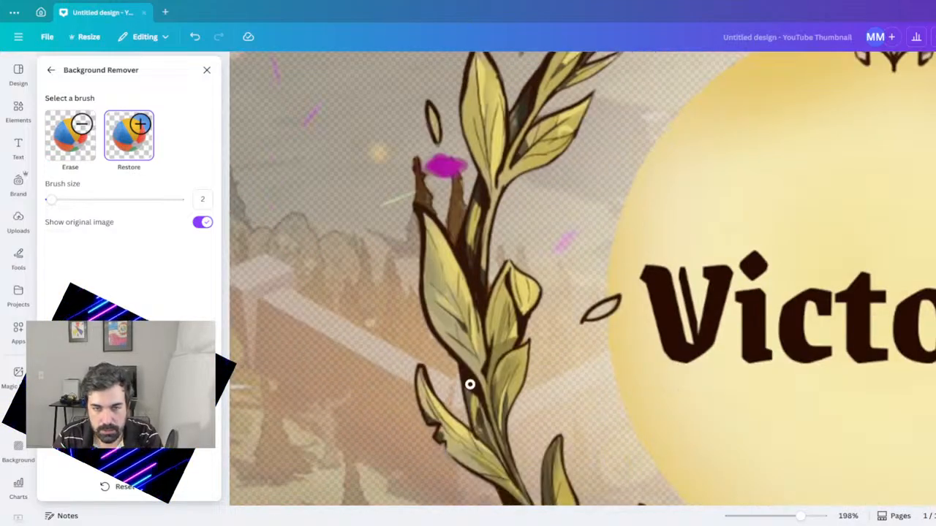
{"action": "scroll", "coordinate": [565, 259], "scroll_direction": "down", "scroll_amount": 3}
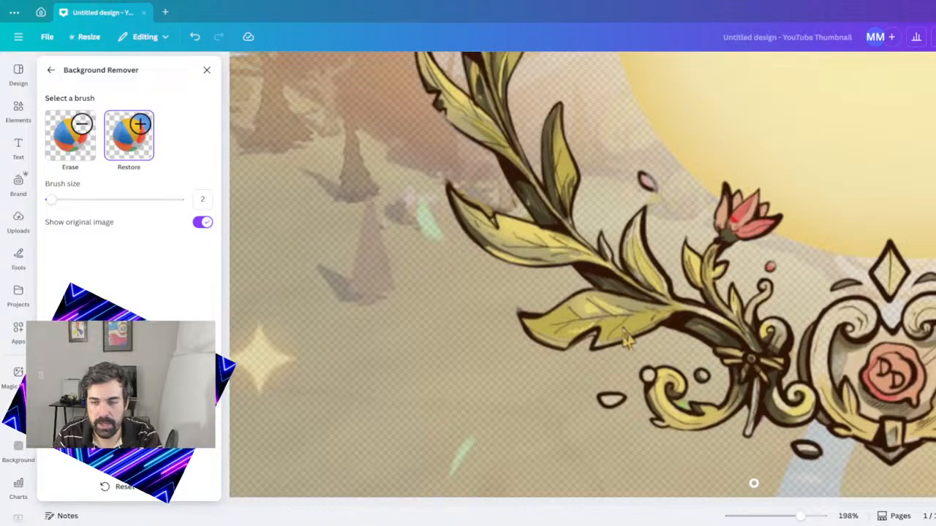
{"action": "scroll", "coordinate": [799, 454], "scroll_direction": "right", "scroll_amount": 5}
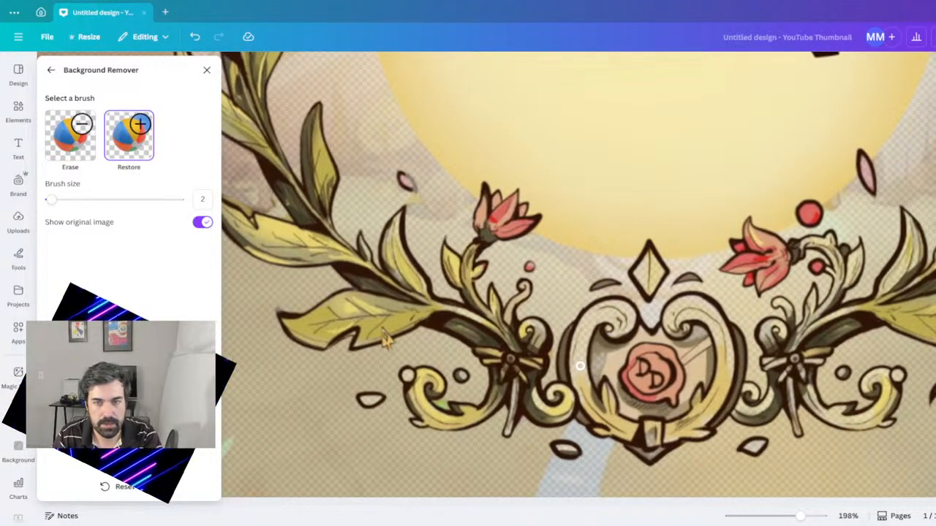
- Set the Restore brush size to 9 and restore the faded parts around the ribbon knot beside the bottom seal
{"action": "left_click_drag", "start_coordinate": [49, 199], "coordinate": [69, 199]}
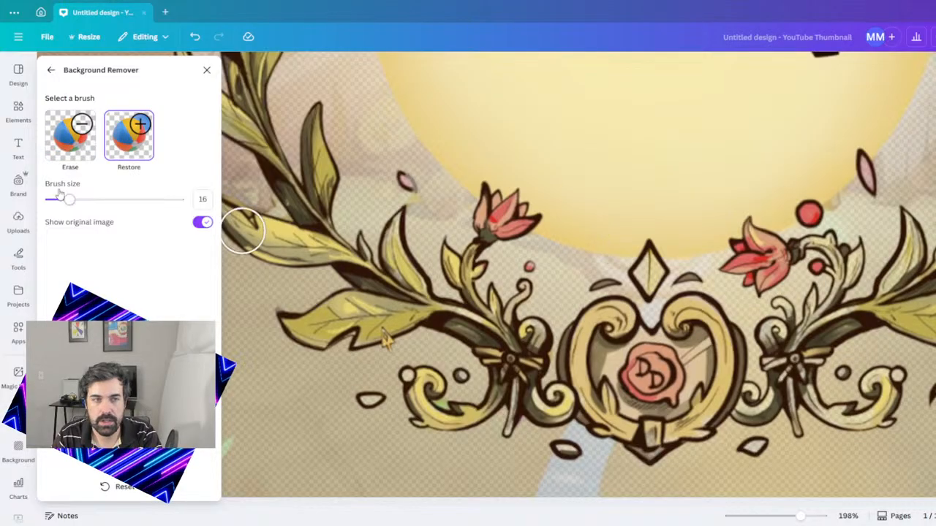
{"action": "left_click_drag", "start_coordinate": [69, 199], "coordinate": [60, 199]}
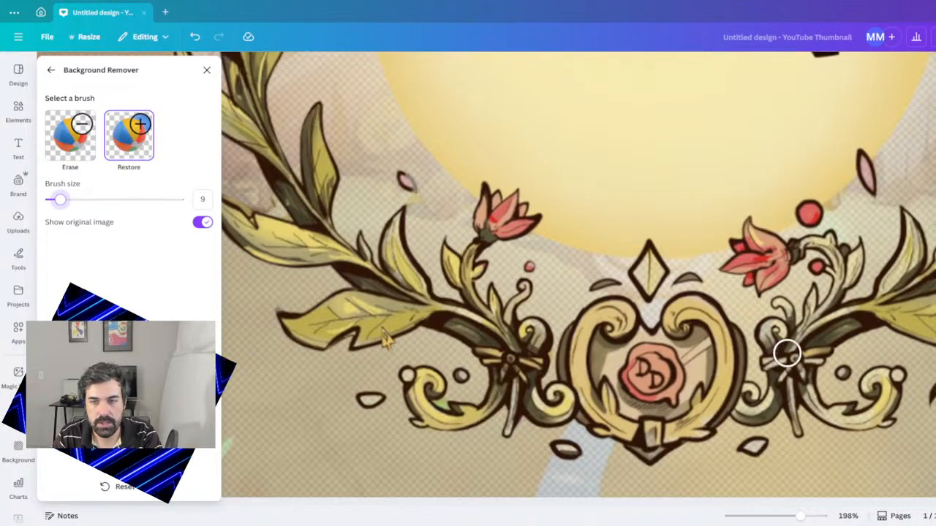
{"action": "mouse_move", "coordinate": [787, 348]}
{"action": "left_mouse_down"}
{"action": "mouse_move", "coordinate": [788, 381]}
{"action": "mouse_move", "coordinate": [783, 364]}
{"action": "mouse_move", "coordinate": [824, 344]}
{"action": "mouse_move", "coordinate": [815, 322]}
{"action": "mouse_move", "coordinate": [854, 316]}
{"action": "mouse_move", "coordinate": [818, 327]}
{"action": "mouse_move", "coordinate": [833, 315]}
{"action": "mouse_move", "coordinate": [795, 341]}
{"action": "mouse_move", "coordinate": [779, 411]}
{"action": "mouse_move", "coordinate": [800, 379]}
{"action": "mouse_move", "coordinate": [804, 393]}
{"action": "mouse_move", "coordinate": [774, 409]}
{"action": "left_mouse_up"}
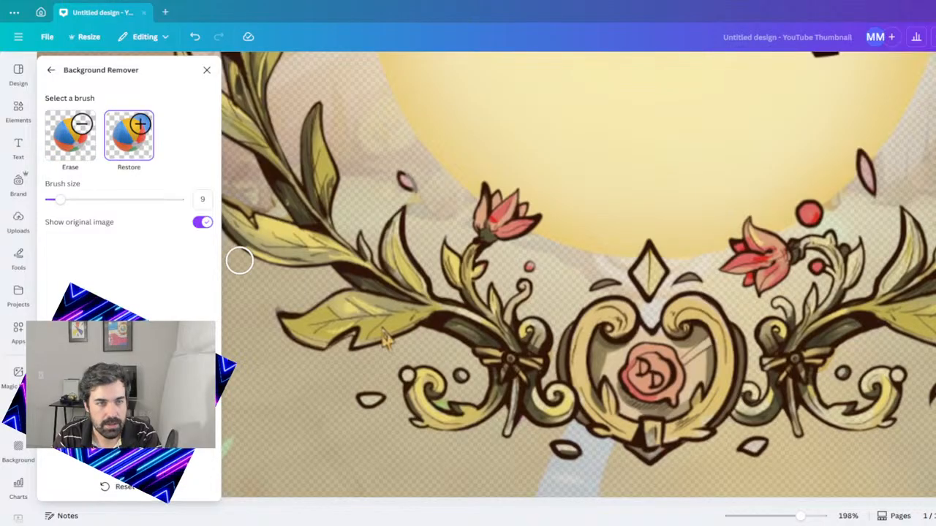
- Set the Restore brush size to 3, restore the fine details around the bottom seal and diamond, and leave the background refinement
{"action": "left_click_drag", "start_coordinate": [60, 199], "coordinate": [50, 199]}
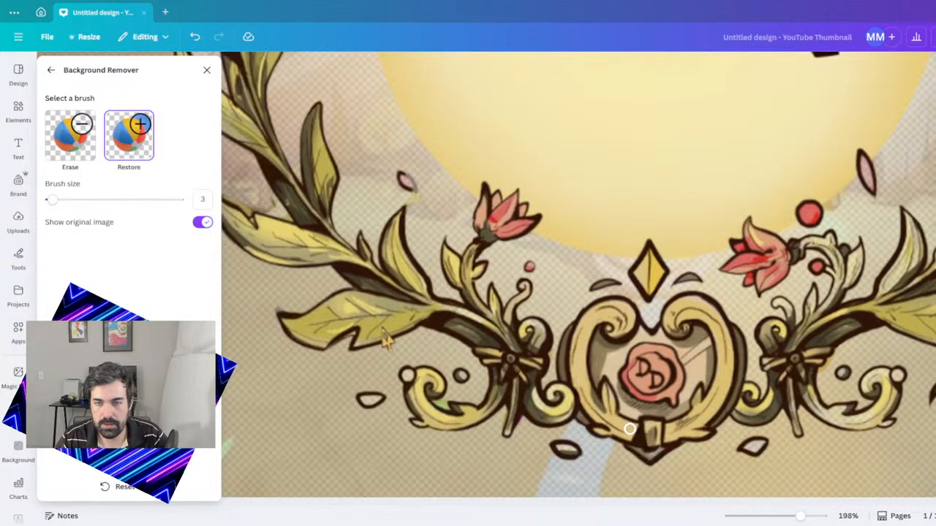
{"action": "scroll", "coordinate": [796, 295], "scroll_direction": "up", "scroll_amount": 10}
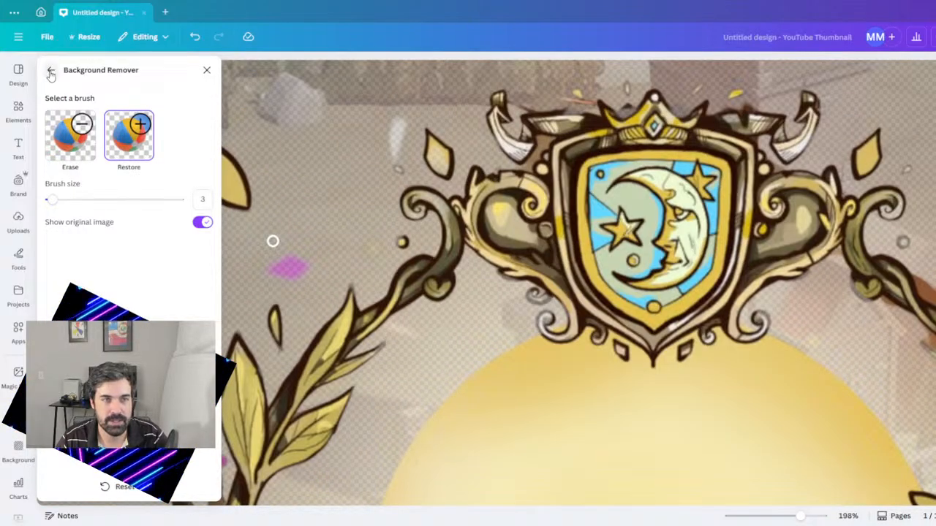
{"action": "left_click", "coordinate": [50, 69]}
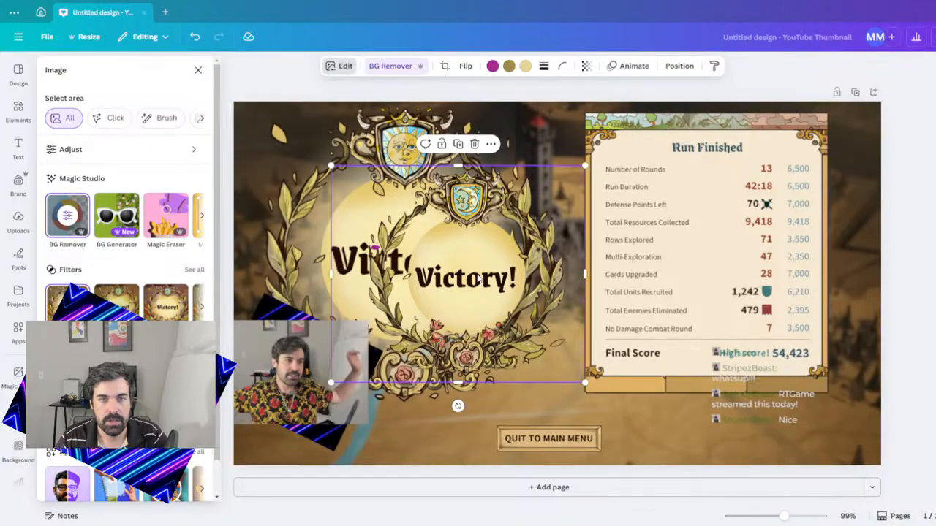
- Move the moon-crest Victory emblem off the sun-crest wreath and onto the Run Finished panel
{"action": "left_click_drag", "start_coordinate": [477, 281], "coordinate": [568, 337]}
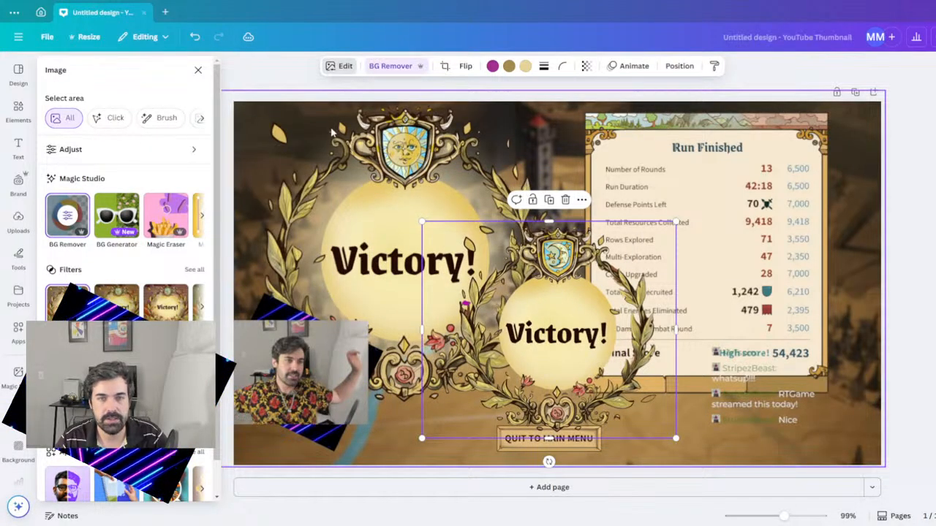
{"action": "left_click_drag", "start_coordinate": [477, 297], "coordinate": [630, 288]}
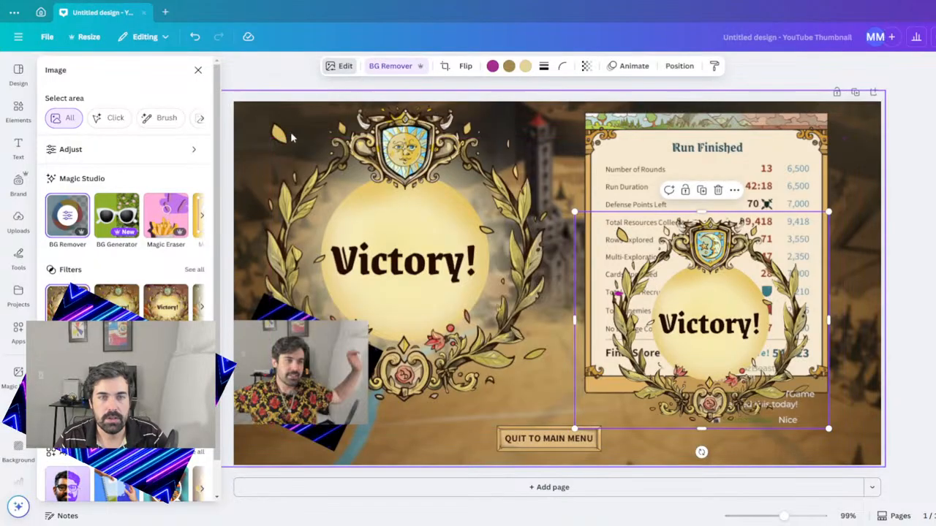
- Duplicate the background victory screenshot and crop the copy down to the sun-crest shield near the canvas's upper left corner
{"action": "left_click", "coordinate": [295, 123]}
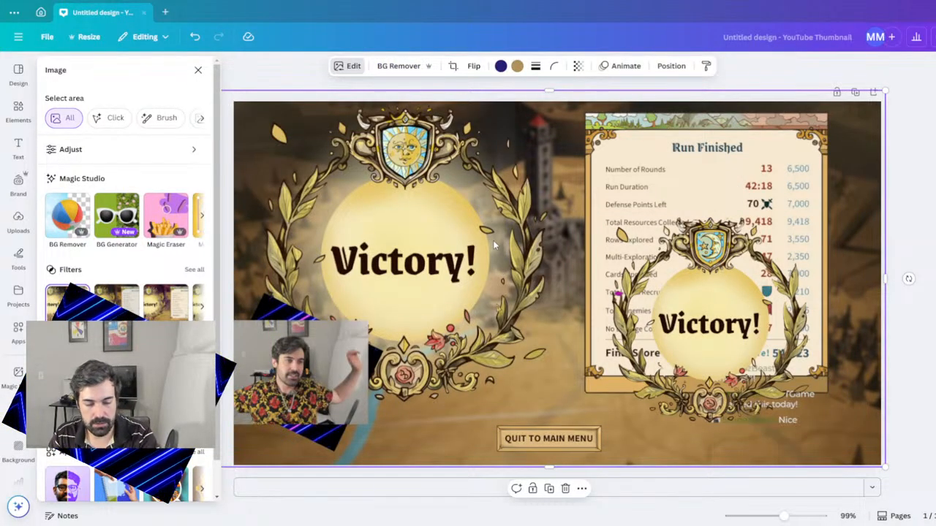
{"action": "key", "text": "ctrl+z"}
{"action": "key", "text": "ctrl+z"}
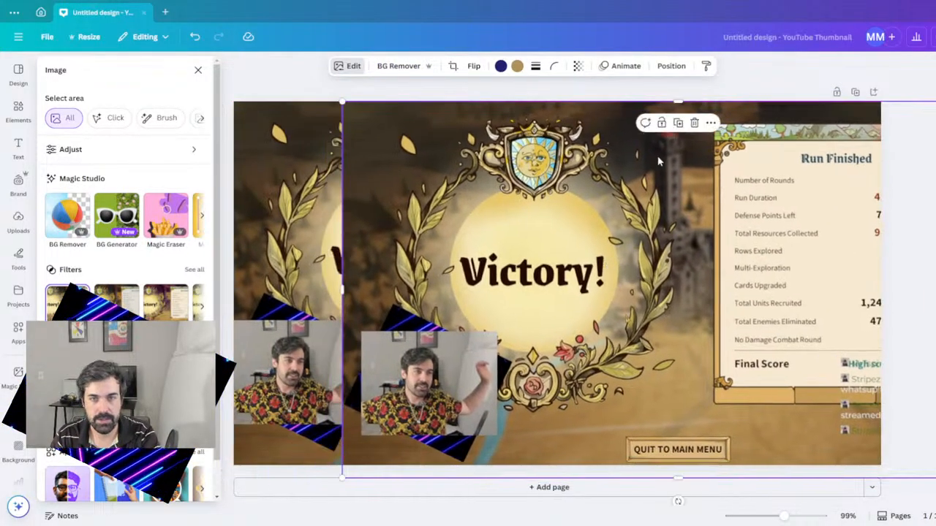
{"action": "left_click_drag", "start_coordinate": [681, 100], "coordinate": [680, 134]}
{"action": "left_click_drag", "start_coordinate": [341, 285], "coordinate": [509, 306]}
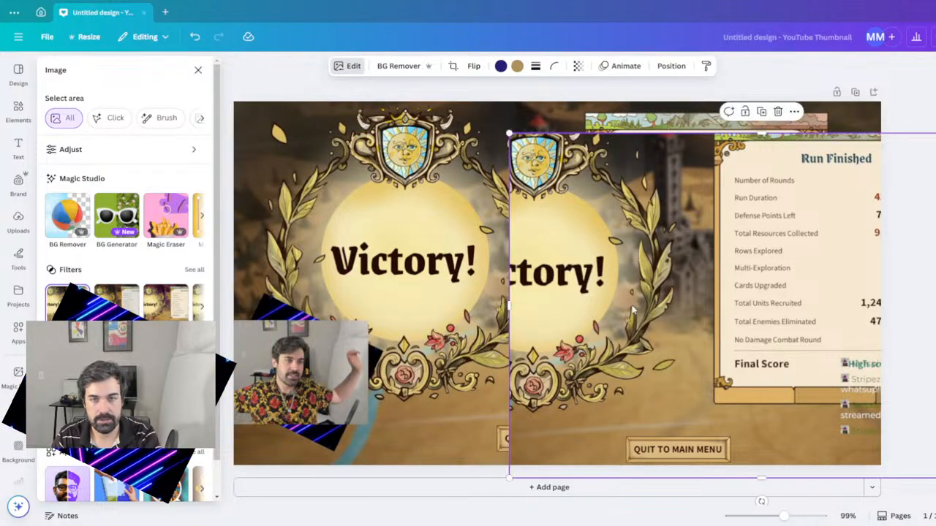
{"action": "left_click_drag", "start_coordinate": [710, 251], "coordinate": [456, 239]}
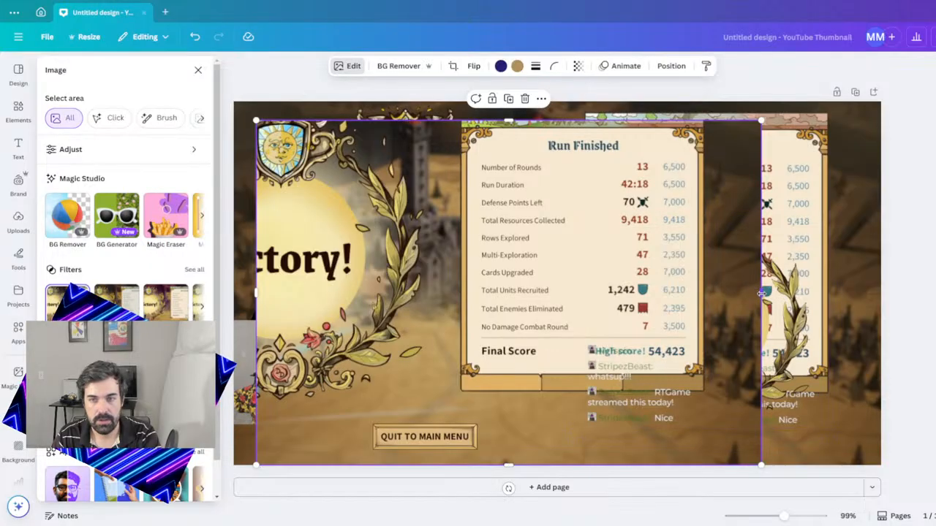
{"action": "left_click_drag", "start_coordinate": [761, 292], "coordinate": [309, 292]}
{"action": "left_click_drag", "start_coordinate": [281, 465], "coordinate": [270, 181]}
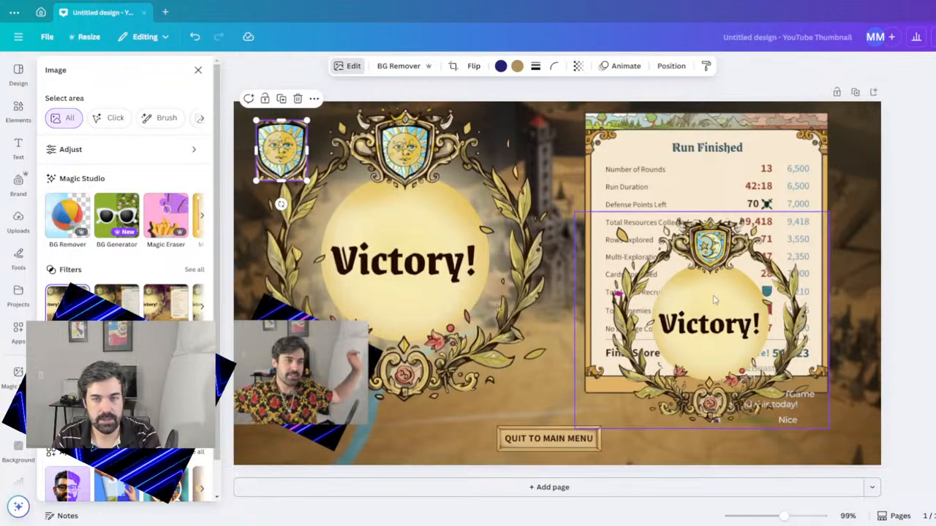
- Move the moon-crest Victory emblem back over the sun-crest wreath and enlarge it to about the wreath's size
{"action": "left_click_drag", "start_coordinate": [694, 289], "coordinate": [459, 237]}
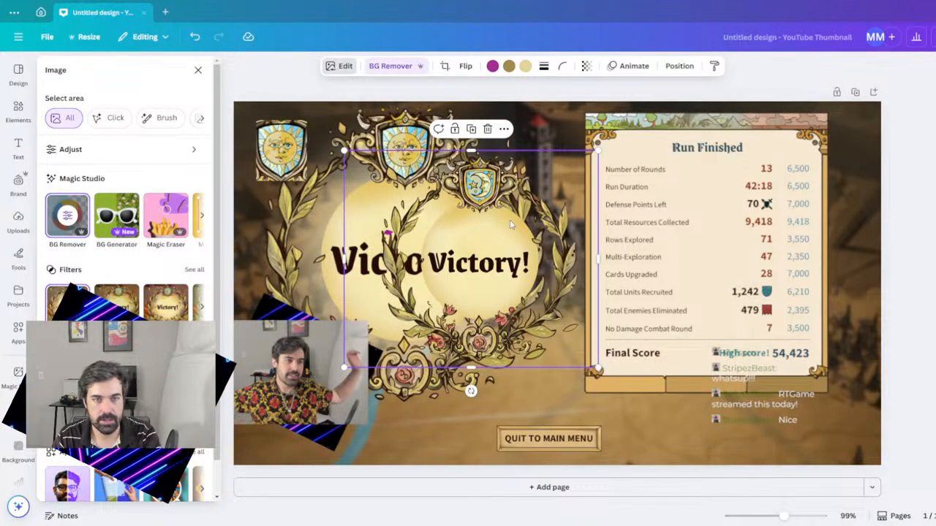
{"action": "left_click_drag", "start_coordinate": [511, 258], "coordinate": [511, 258]}
{"action": "left_click_drag", "start_coordinate": [350, 158], "coordinate": [134, 107]}
{"action": "left_click_drag", "start_coordinate": [400, 253], "coordinate": [519, 358]}
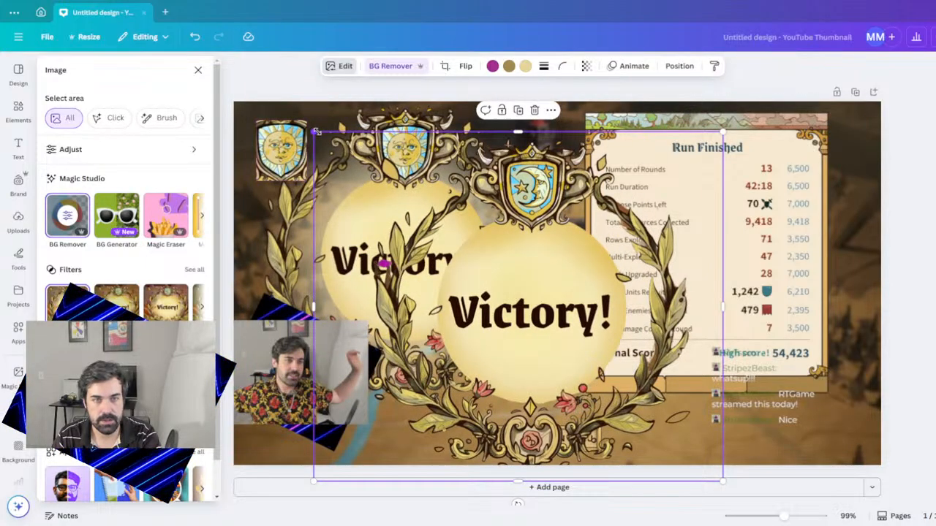
{"action": "left_click_drag", "start_coordinate": [312, 131], "coordinate": [256, 82]}
{"action": "left_click_drag", "start_coordinate": [348, 198], "coordinate": [384, 218]}
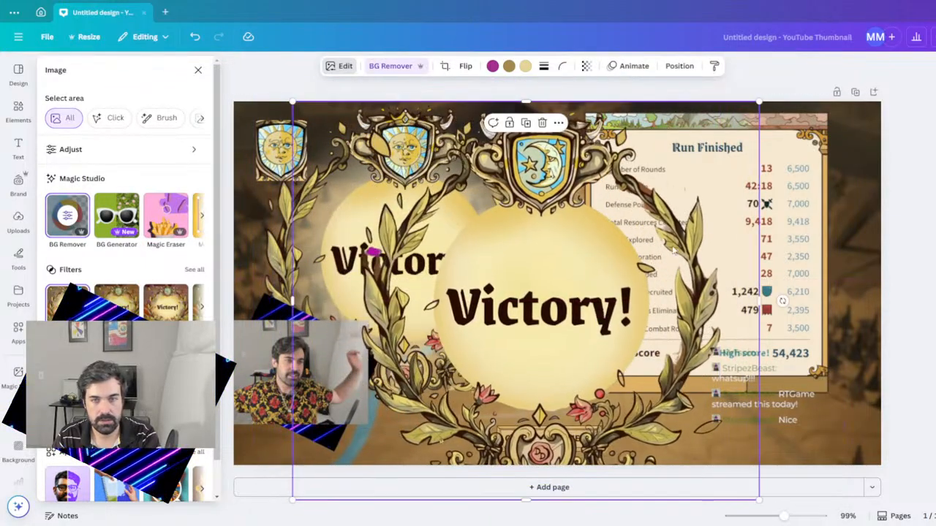
{"action": "left_click_drag", "start_coordinate": [769, 105], "coordinate": [662, 171]}
{"action": "left_click_drag", "start_coordinate": [524, 304], "coordinate": [466, 239]}
{"action": "left_click", "coordinate": [771, 384]}
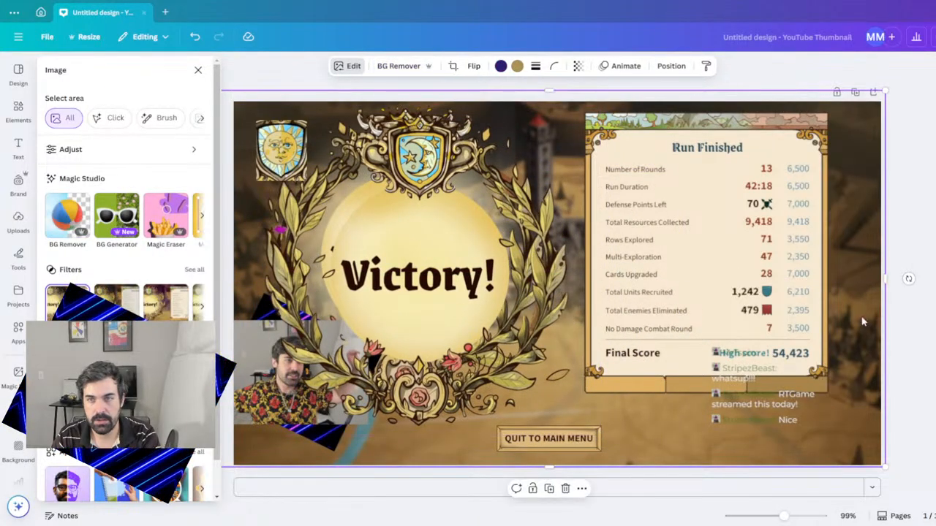
{"action": "left_click_drag", "start_coordinate": [885, 466], "coordinate": [935, 525]}
{"action": "left_click_drag", "start_coordinate": [786, 310], "coordinate": [664, 310]}
{"action": "key", "text": "ctrl+z"}
{"action": "key", "text": "ctrl+z"}
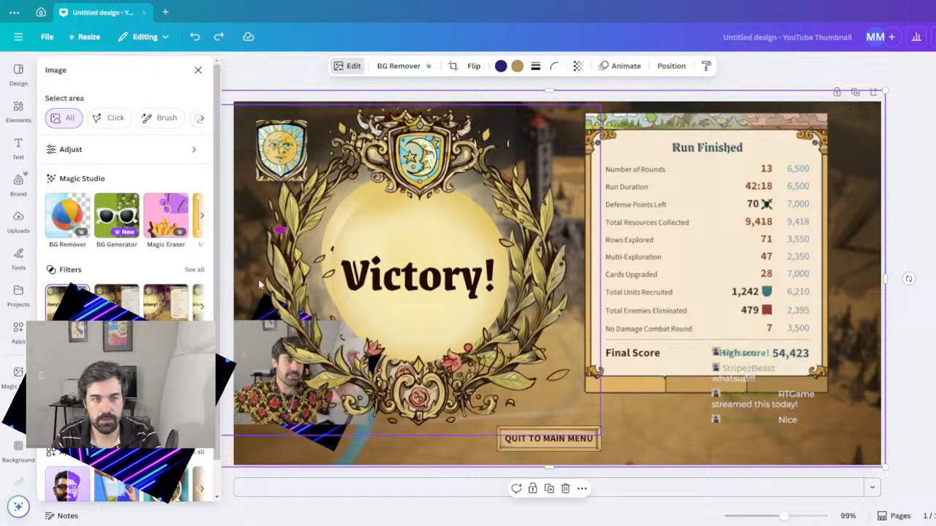
- Duplicate the background victory screenshot and crop away the copy's left and top parts up to the Run Finished panel
{"action": "key", "text": "ctrl+y"}
{"action": "key", "text": "ctrl+y"}
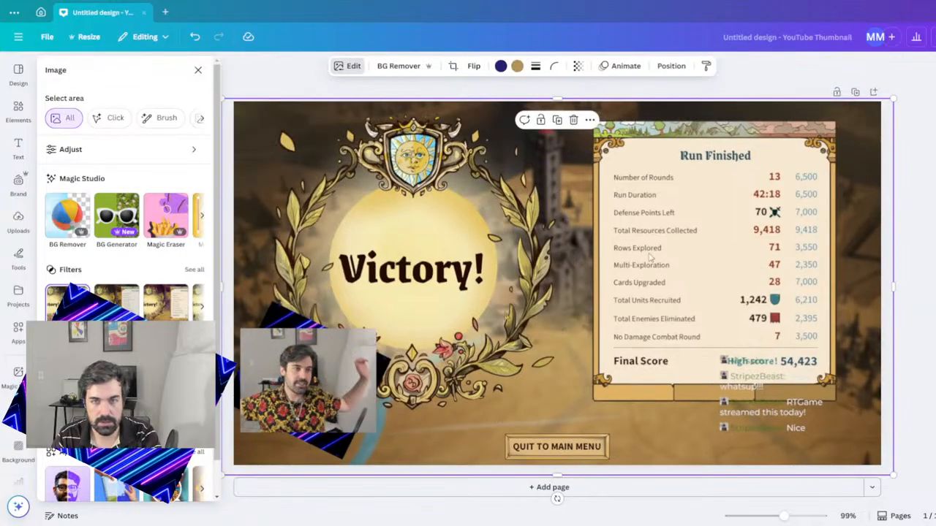
{"action": "left_click_drag", "start_coordinate": [250, 272], "coordinate": [618, 284]}
{"action": "left_click_drag", "start_coordinate": [733, 211], "coordinate": [719, 287]}
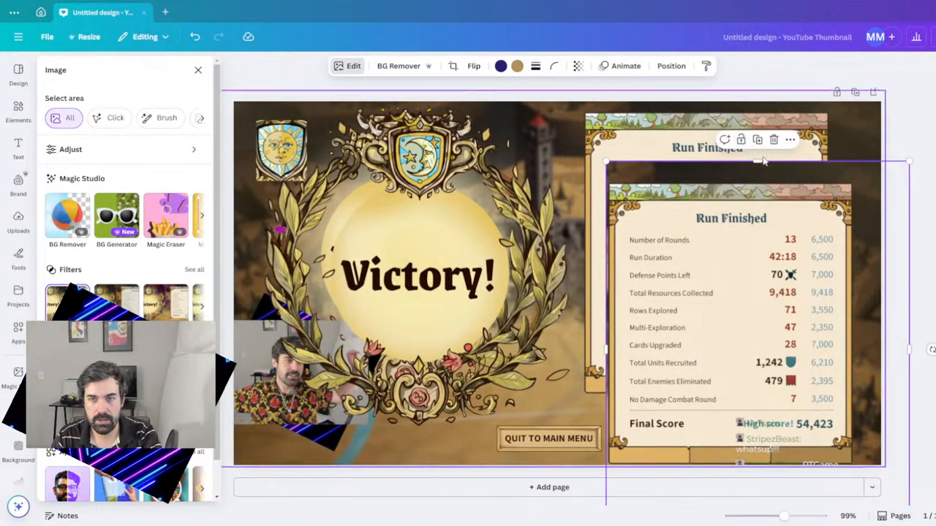
{"action": "left_click_drag", "start_coordinate": [757, 162], "coordinate": [761, 182]}
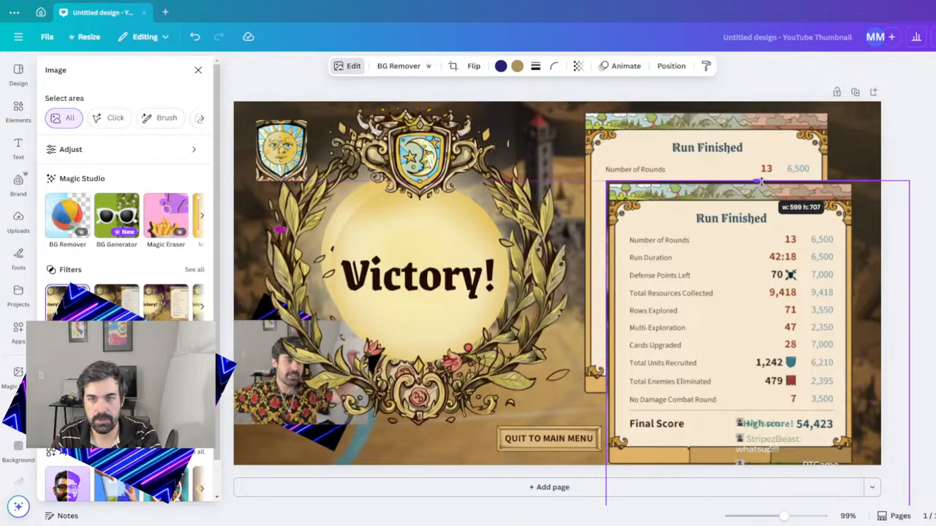
{"action": "key", "text": "Return"}
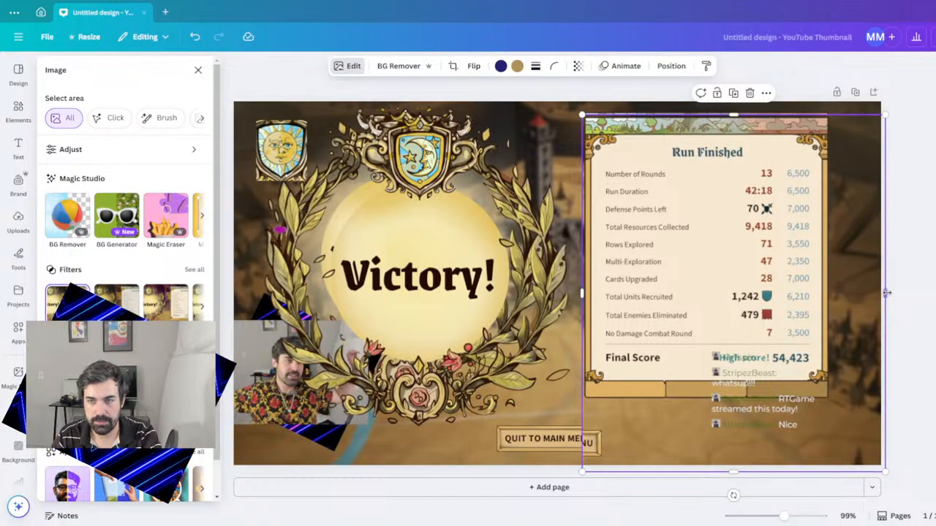
- Crop the copy's remaining edges to the Run Finished panel frame and offset it down and to the right of the original panel
{"action": "left_click_drag", "start_coordinate": [885, 286], "coordinate": [830, 294]}
{"action": "left_click_drag", "start_coordinate": [704, 471], "coordinate": [705, 398]}
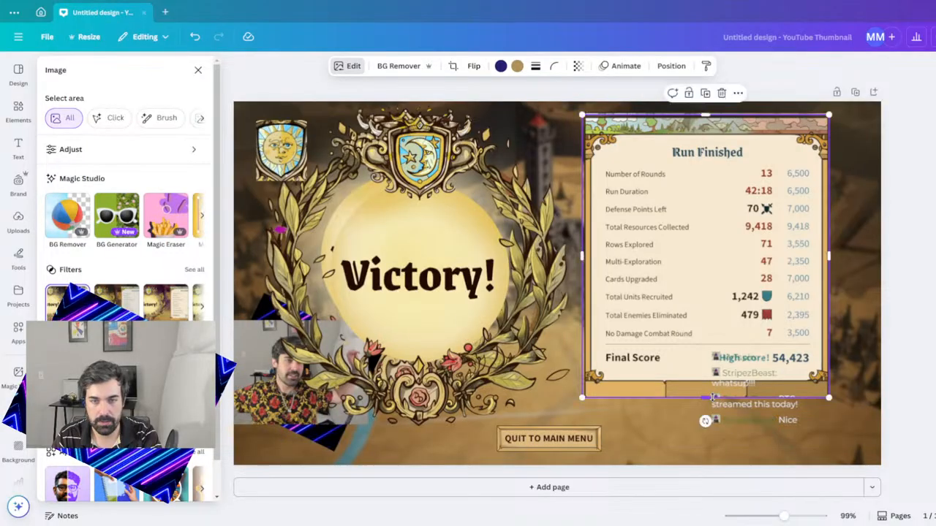
{"action": "left_click_drag", "start_coordinate": [581, 261], "coordinate": [584, 261]}
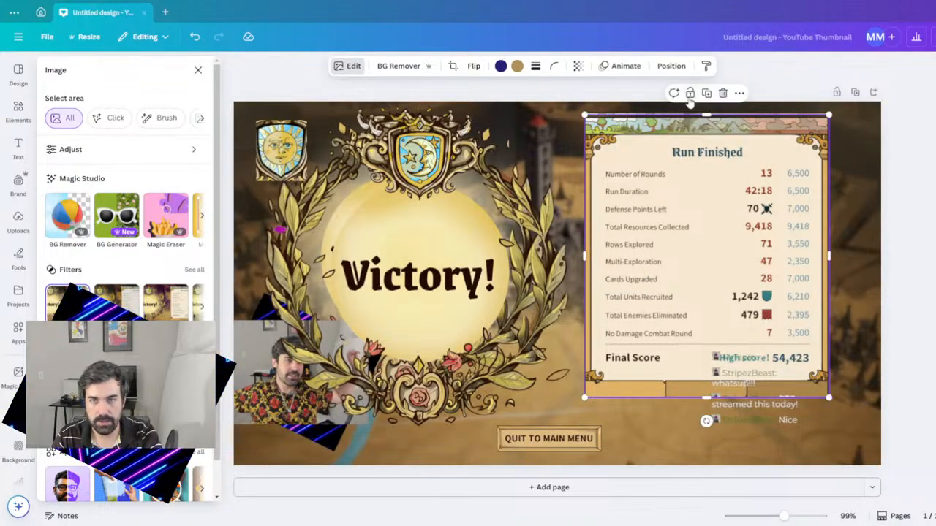
{"action": "mouse_move", "coordinate": [705, 115]}
{"action": "left_mouse_down"}
{"action": "mouse_move", "coordinate": [697, 140]}
{"action": "mouse_move", "coordinate": [697, 115]}
{"action": "left_mouse_up"}
{"action": "mouse_move", "coordinate": [710, 288]}
{"action": "left_mouse_down"}
{"action": "mouse_move", "coordinate": [695, 315]}
{"action": "mouse_move", "coordinate": [710, 284]}
{"action": "left_mouse_up"}
{"action": "left_click_drag", "start_coordinate": [676, 228], "coordinate": [741, 267]}
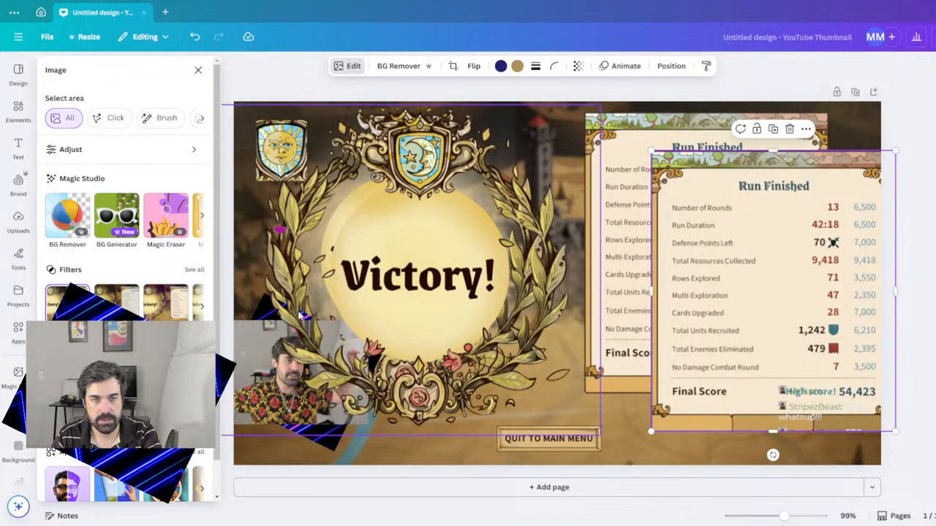
- Move the moon-crest Victory emblem to the right so it overlaps only the right part of the sun-crest wreath
{"action": "left_click_drag", "start_coordinate": [396, 280], "coordinate": [385, 274]}
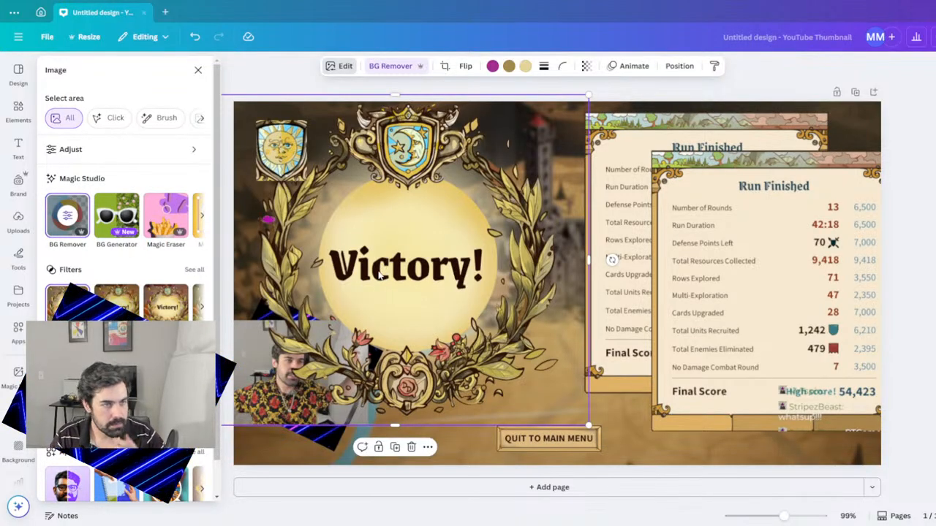
{"action": "left_click_drag", "start_coordinate": [387, 284], "coordinate": [475, 300]}
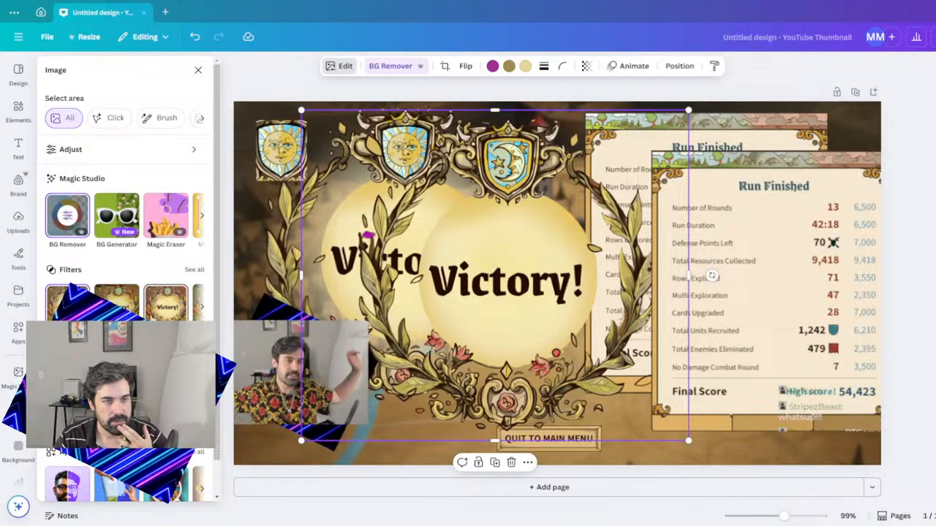
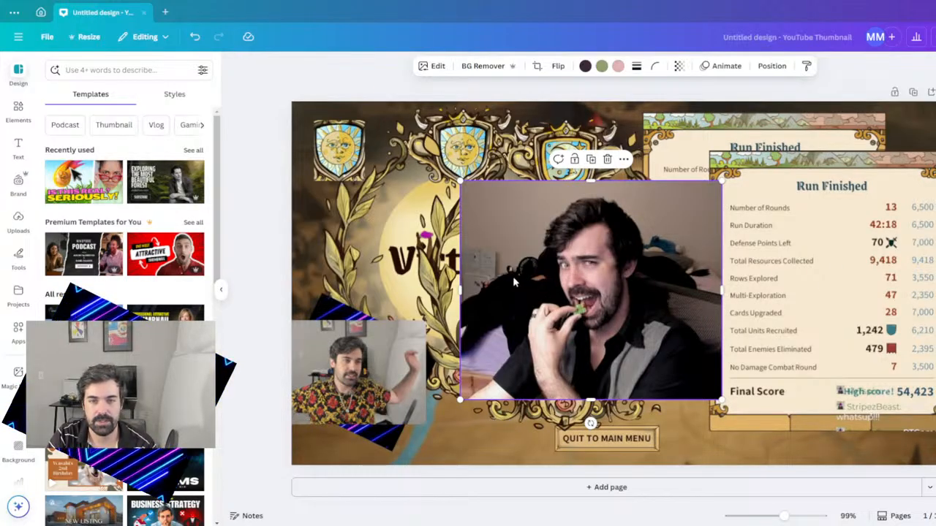
- Remove the background from the photo of the man eating and enlarge the cut-out over the middle of the thumbnail
{"action": "left_click", "coordinate": [481, 66]}
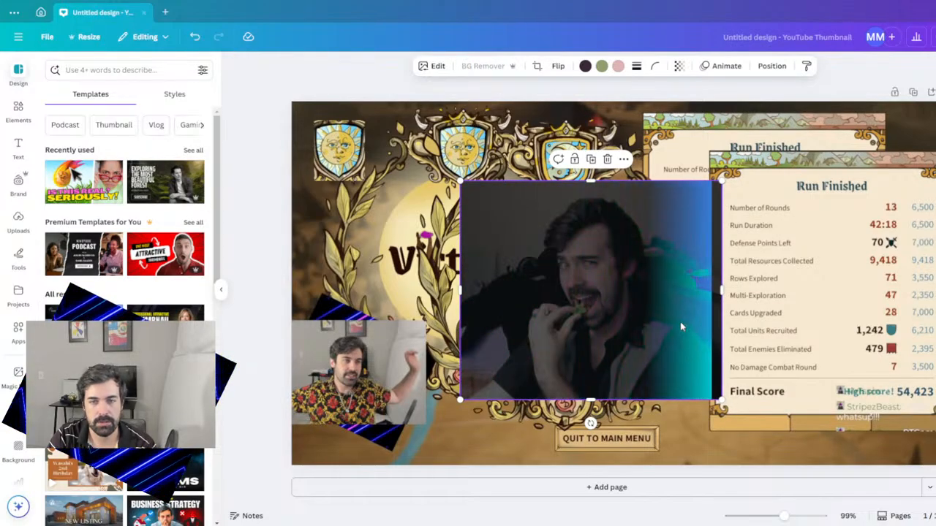
{"action": "left_click_drag", "start_coordinate": [660, 335], "coordinate": [718, 334]}
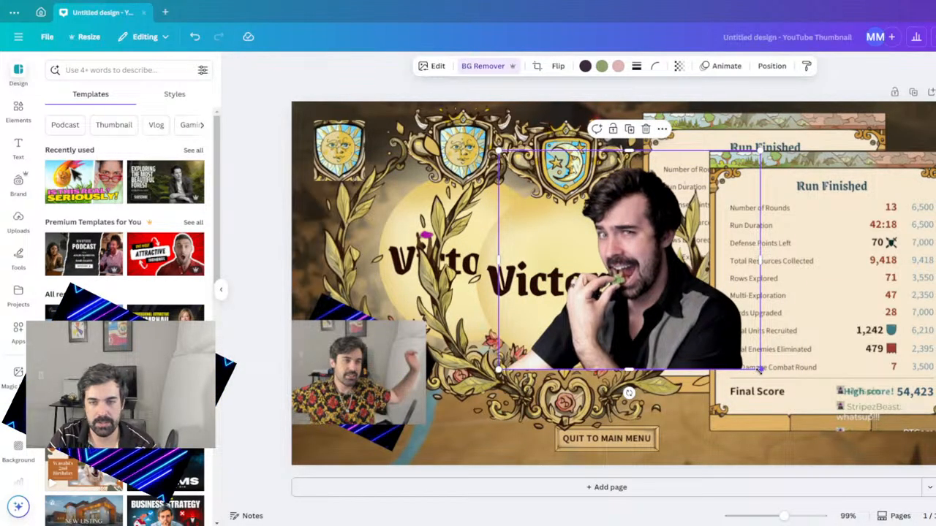
{"action": "left_click_drag", "start_coordinate": [759, 368], "coordinate": [638, 334]}
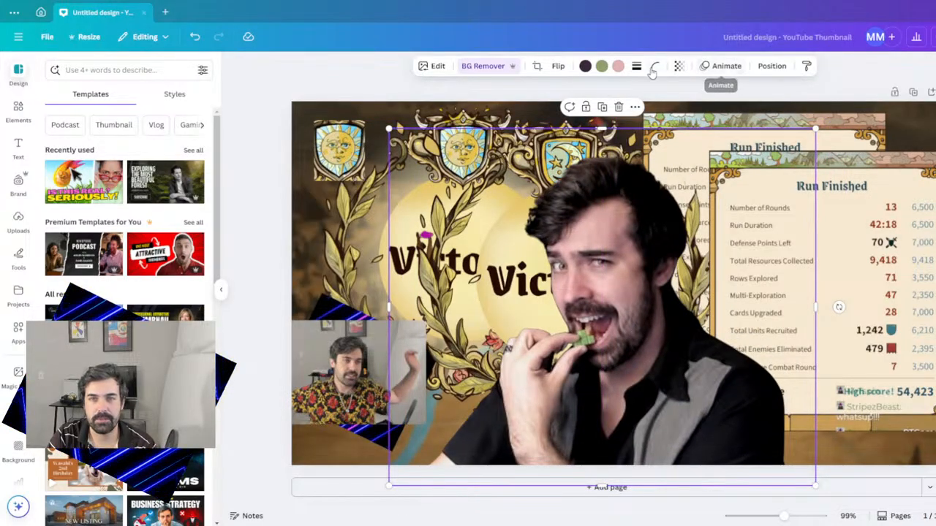
- Flip the cut-out portrait horizontally and move it to the left side of the thumbnail
{"action": "left_click", "coordinate": [558, 67]}
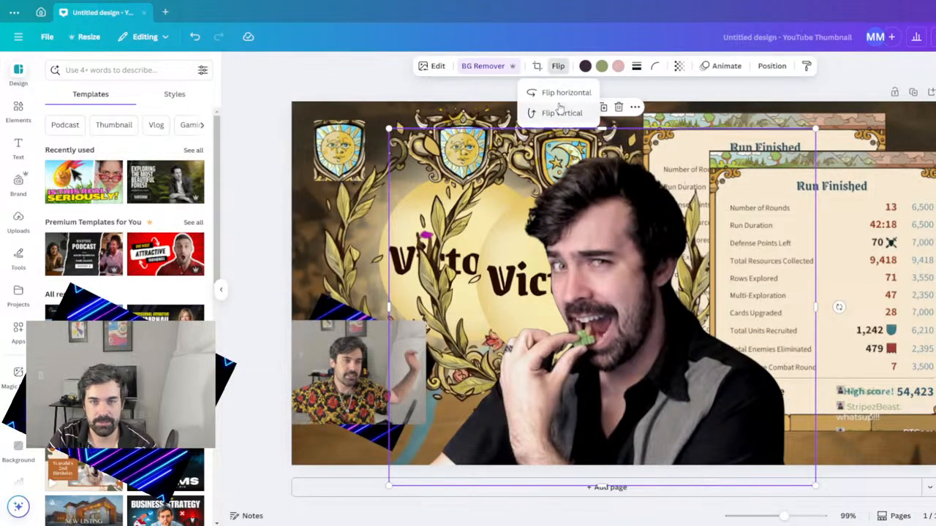
{"action": "left_click", "coordinate": [559, 91]}
{"action": "left_click_drag", "start_coordinate": [642, 341], "coordinate": [454, 329]}
- Enlarge the front Run Finished panel copy and shift it right so it extends past the thumbnail's right and bottom edges
{"action": "left_click_drag", "start_coordinate": [682, 264], "coordinate": [720, 269]}
{"action": "left_click", "coordinate": [720, 269]}
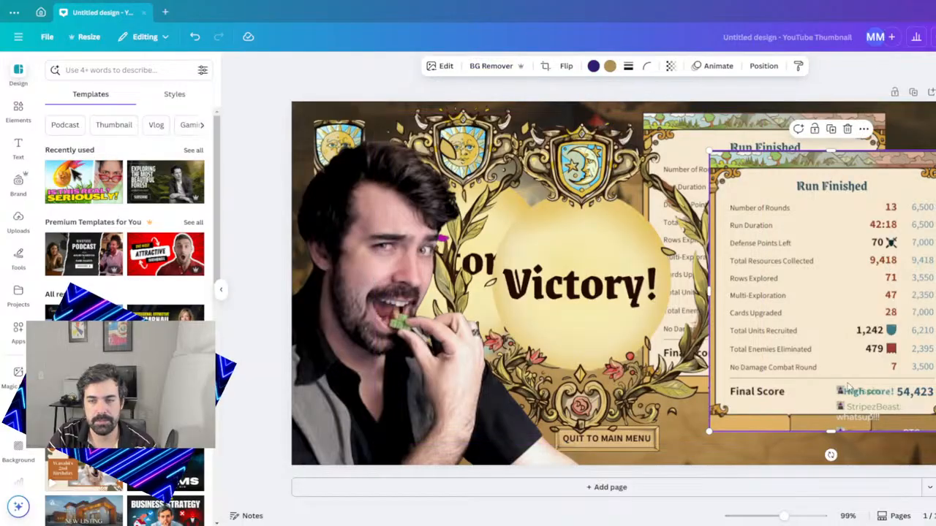
{"action": "left_click_drag", "start_coordinate": [709, 432], "coordinate": [622, 523]}
{"action": "left_click_drag", "start_coordinate": [767, 317], "coordinate": [813, 317]}
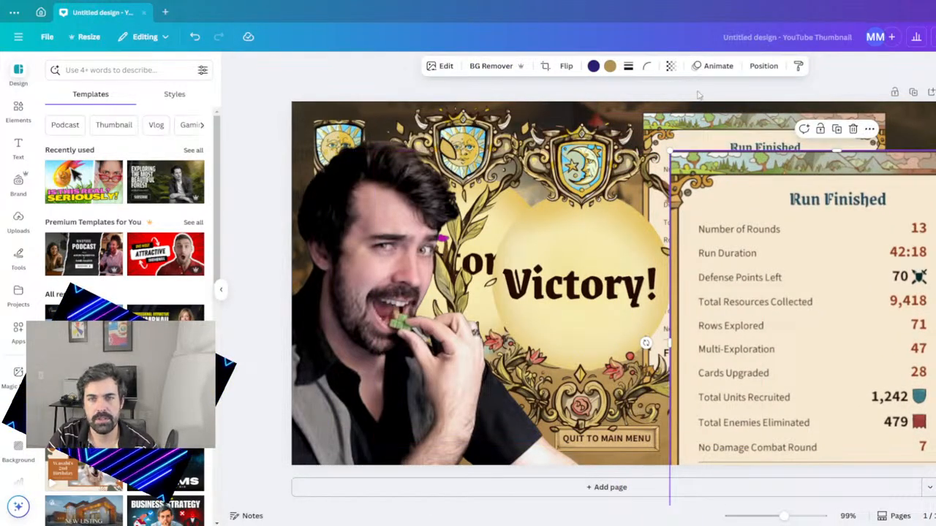
- Move the Victory emblem slightly up and right, and bring it in front of the enlarged Run Finished panel
{"action": "left_click_drag", "start_coordinate": [595, 311], "coordinate": [638, 221]}
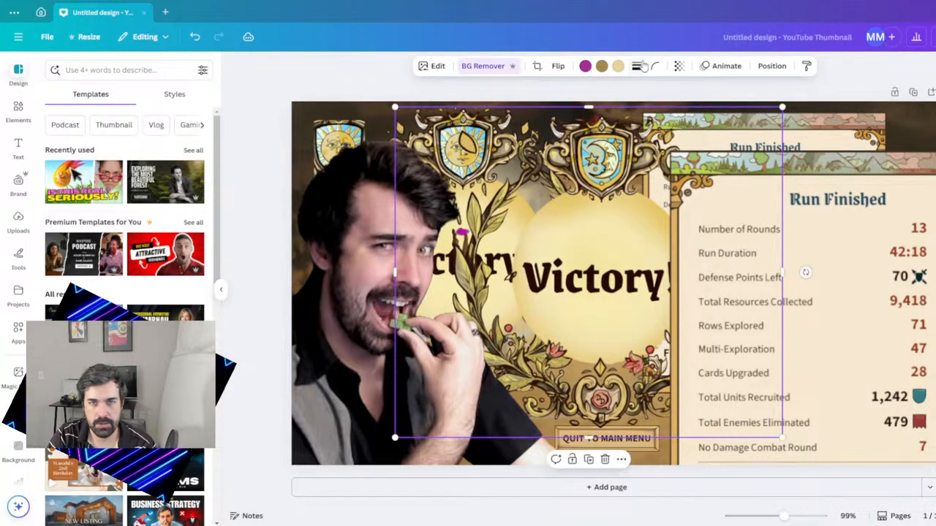
{"action": "mouse_move", "coordinate": [622, 276]}
{"action": "left_mouse_down"}
{"action": "mouse_move", "coordinate": [646, 272]}
{"action": "mouse_move", "coordinate": [633, 267]}
{"action": "left_mouse_up"}
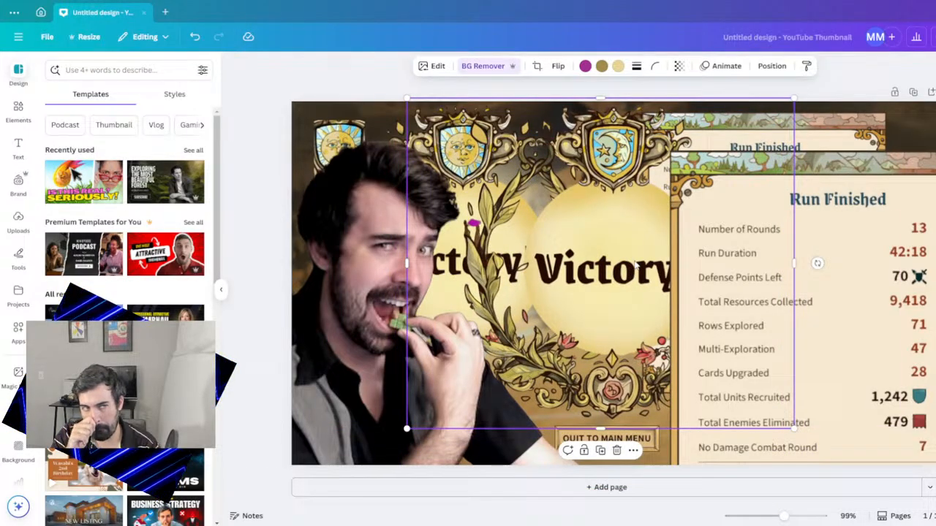
{"action": "left_click_drag", "start_coordinate": [627, 277], "coordinate": [612, 287]}
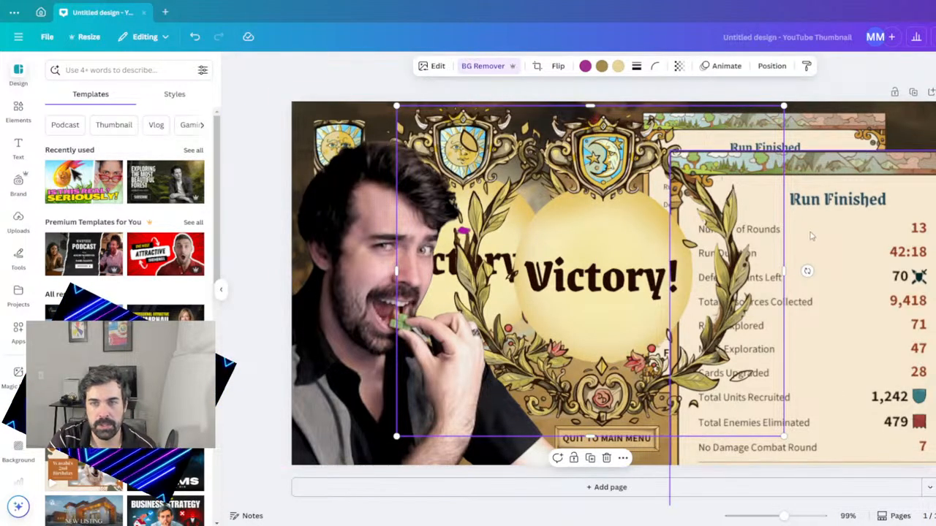
- Enlarge the front Run Finished panel further and move it down so only its upper part fills the thumbnail's lower-right area
{"action": "left_click_drag", "start_coordinate": [810, 236], "coordinate": [799, 219]}
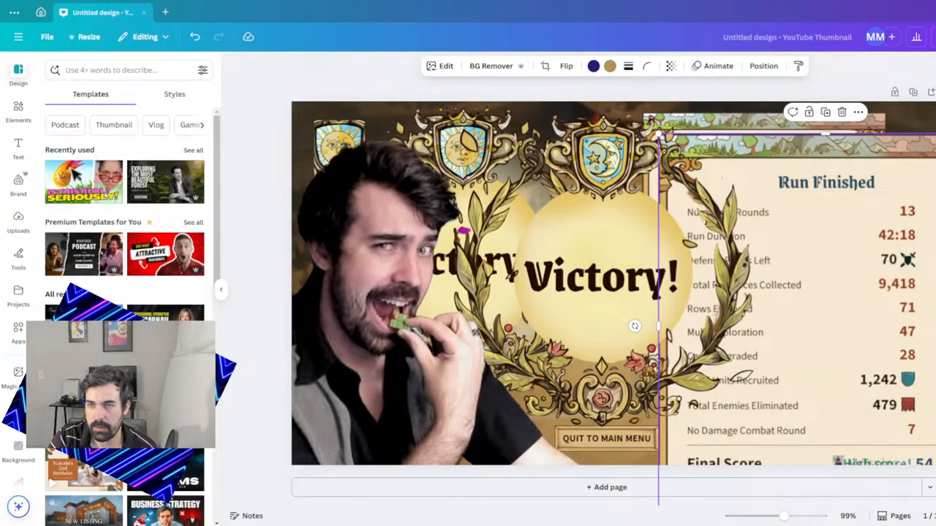
{"action": "left_click_drag", "start_coordinate": [904, 238], "coordinate": [828, 259]}
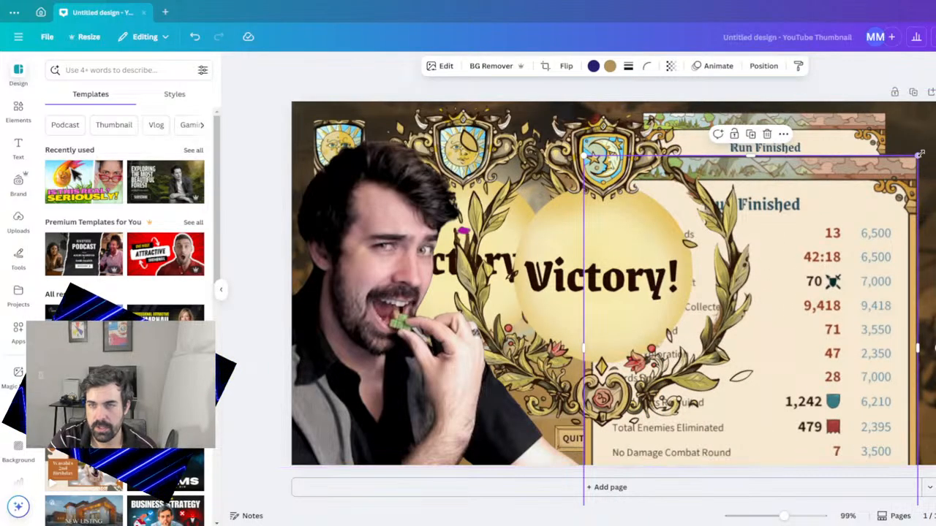
{"action": "left_click_drag", "start_coordinate": [917, 155], "coordinate": [935, 108]}
{"action": "left_click_drag", "start_coordinate": [892, 213], "coordinate": [882, 417]}
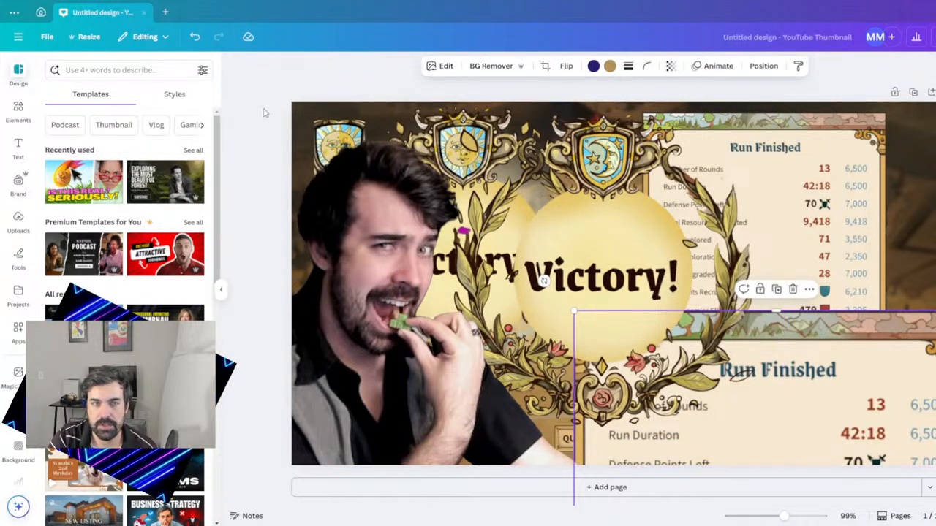
{"action": "key", "text": "Escape"}
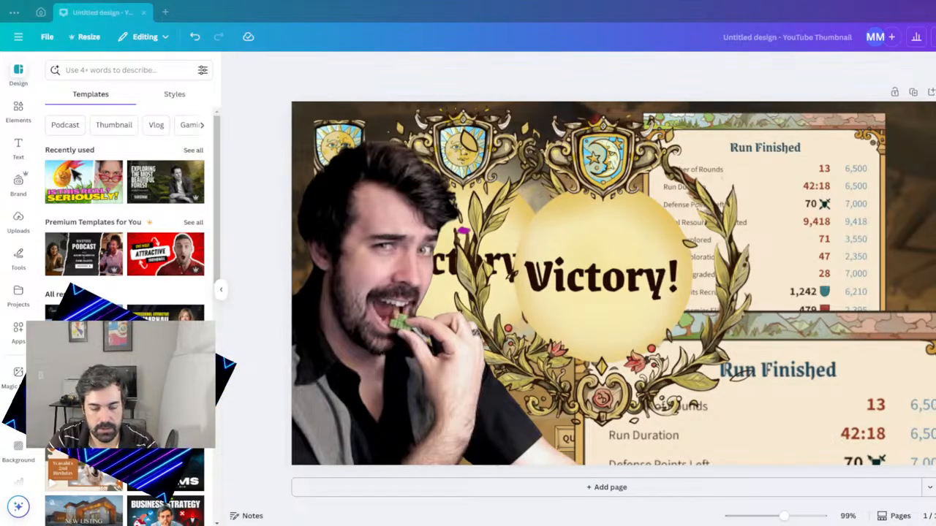
- Paste the gameplay board screenshot, enlarge it to cover the whole thumbnail and place it behind the portrait, Victory emblem and front panel
{"action": "left_click", "coordinate": [644, 7]}
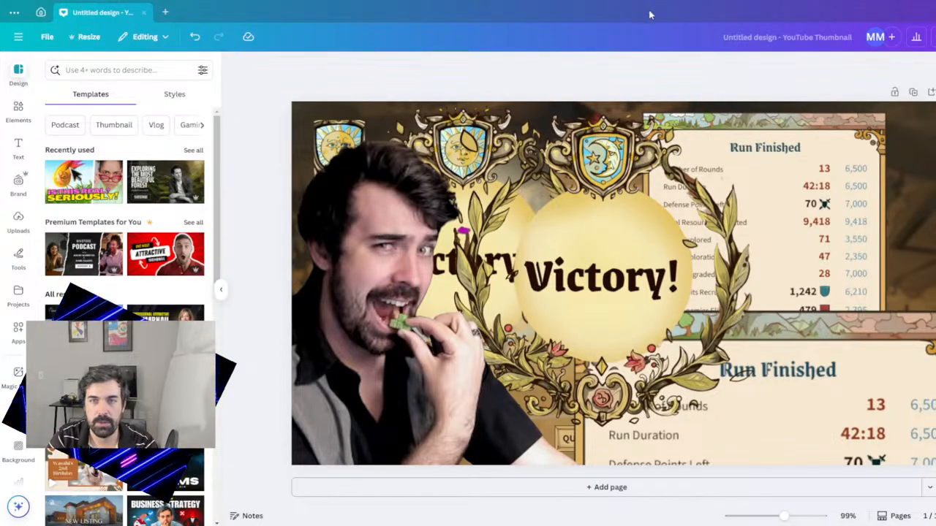
{"action": "left_click_drag", "start_coordinate": [786, 517], "coordinate": [765, 517]}
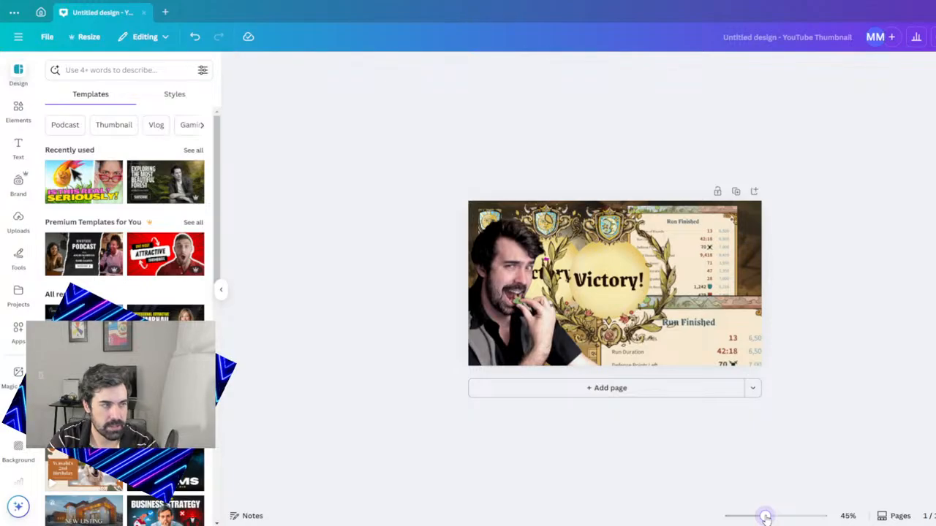
{"action": "left_click_drag", "start_coordinate": [765, 516], "coordinate": [785, 519]}
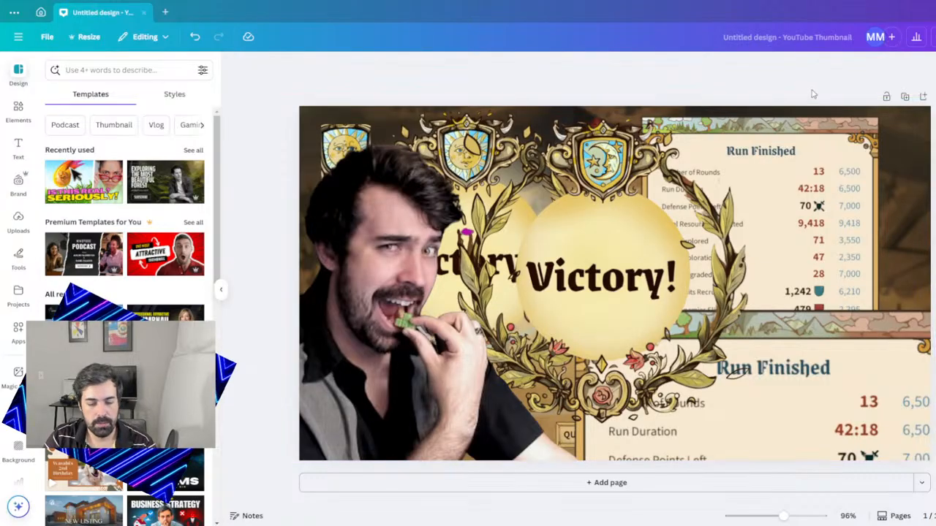
{"action": "key", "text": "ctrl+v"}
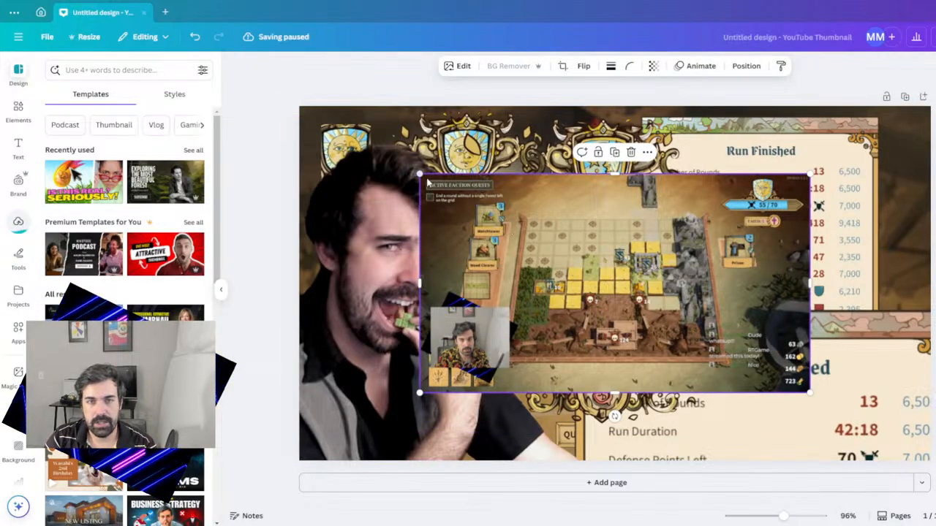
{"action": "left_click_drag", "start_coordinate": [419, 175], "coordinate": [247, 76]}
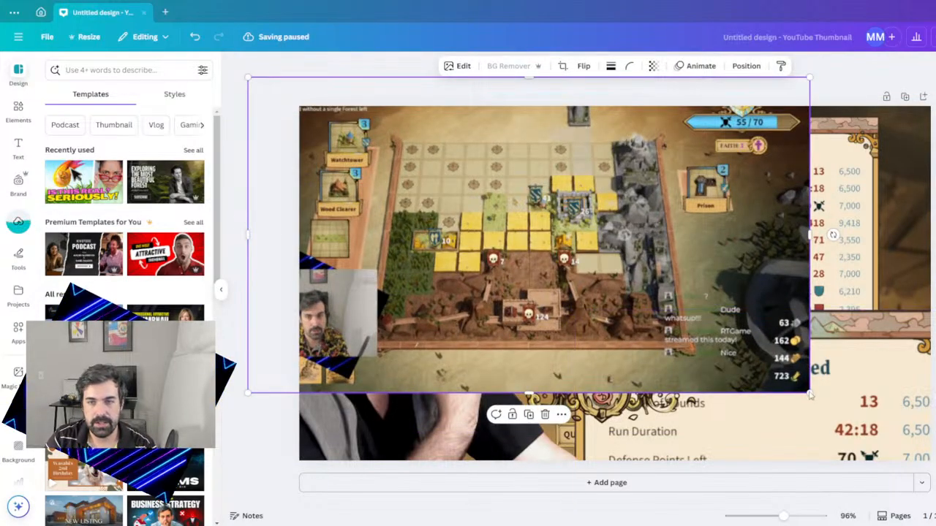
{"action": "left_click_drag", "start_coordinate": [807, 392], "coordinate": [935, 522]}
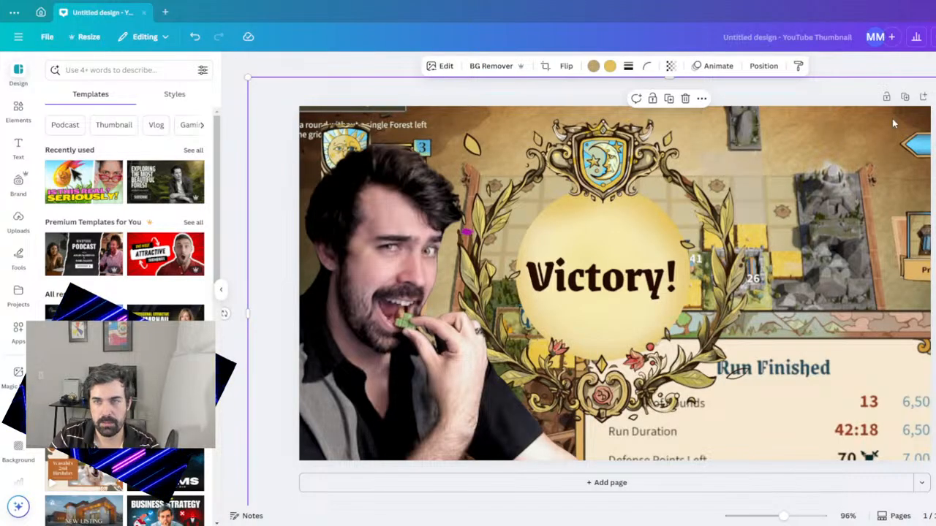
- Add a square shape and stretch it to cover the entire thumbnail
{"action": "left_click", "coordinate": [19, 116]}
{"action": "mouse_move", "coordinate": [81, 209]}
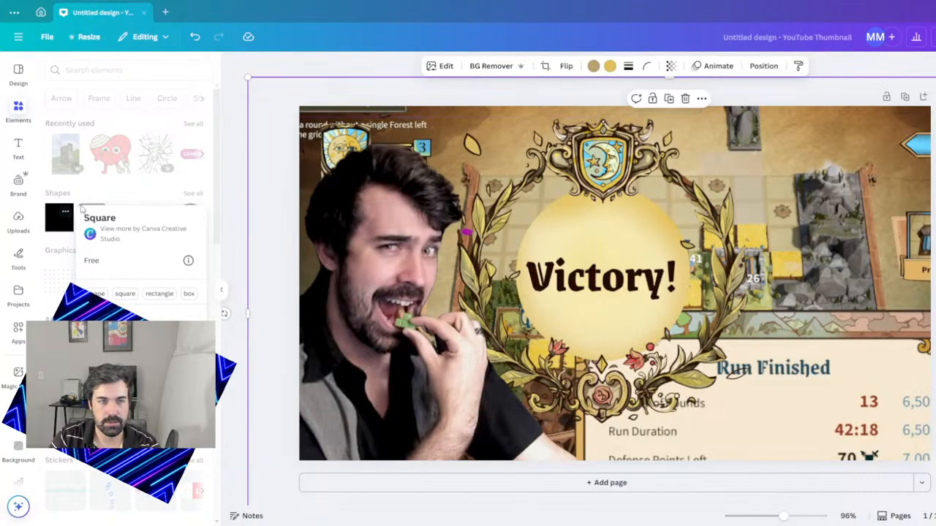
{"action": "left_click", "coordinate": [62, 223]}
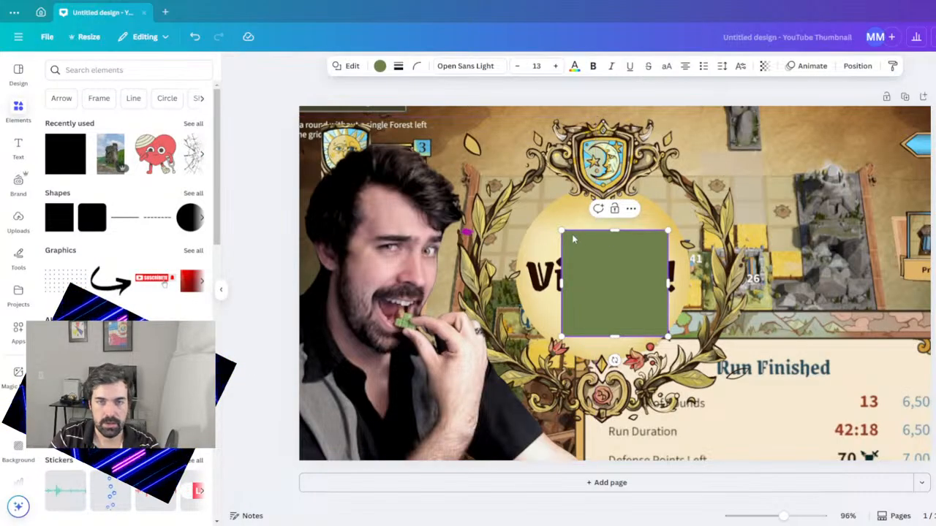
{"action": "left_click_drag", "start_coordinate": [560, 229], "coordinate": [234, 82]}
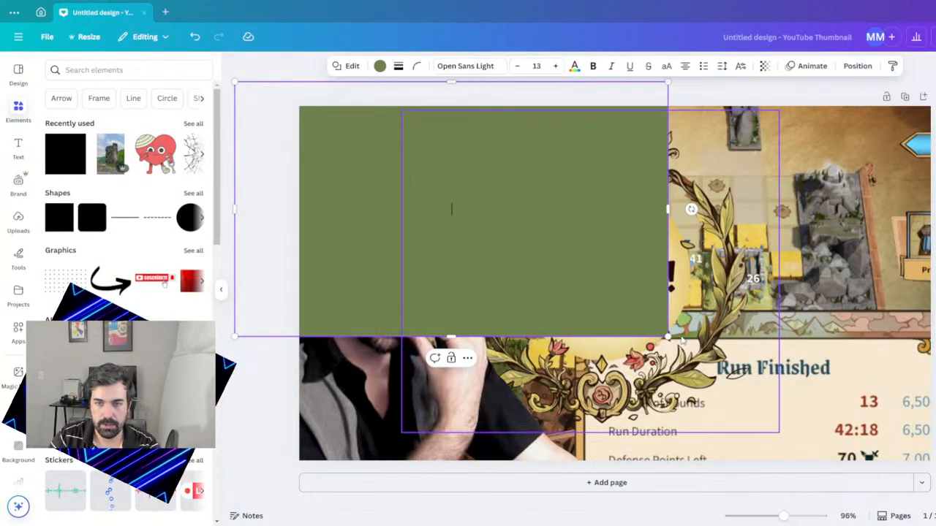
{"action": "left_click_drag", "start_coordinate": [667, 336], "coordinate": [934, 496]}
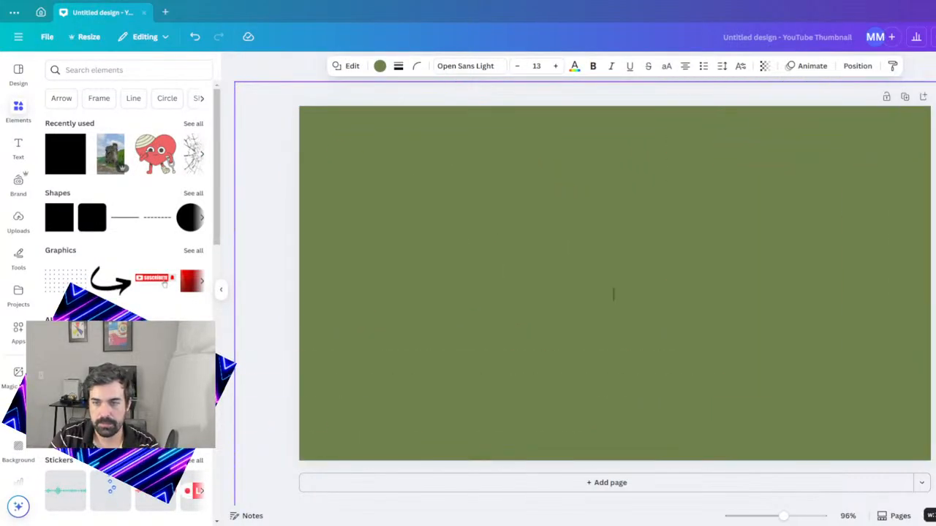
- Fill the full-size rectangle with the cream-to-olive gradient from the colour palette and send it behind the gameplay screenshot
{"action": "left_click", "coordinate": [380, 67]}
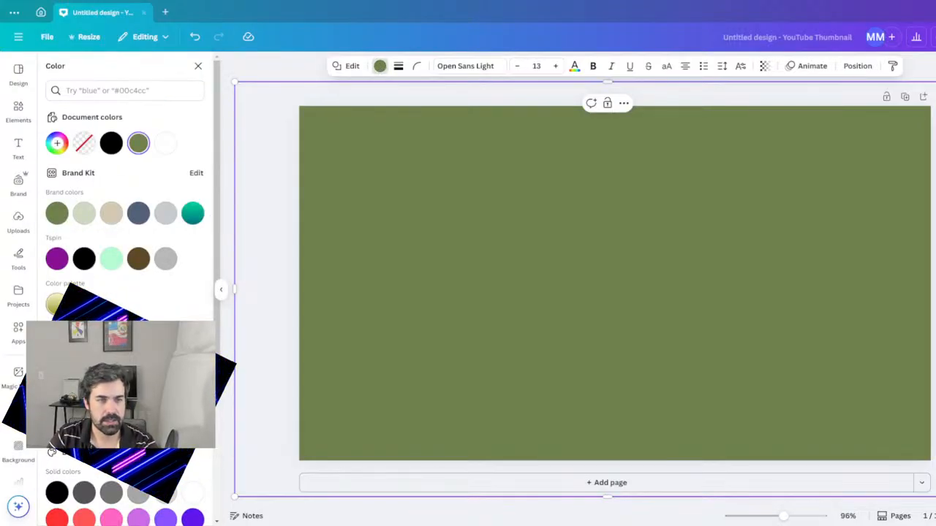
{"action": "left_click", "coordinate": [56, 304]}
{"action": "left_click", "coordinate": [57, 143]}
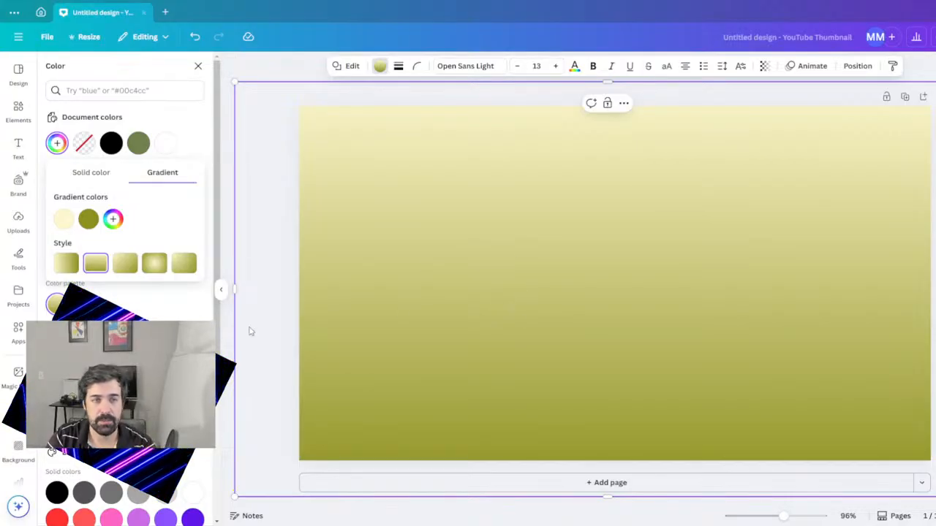
{"action": "left_click", "coordinate": [166, 123]}
{"action": "scroll", "coordinate": [153, 286], "scroll_direction": "down", "scroll_amount": 1}
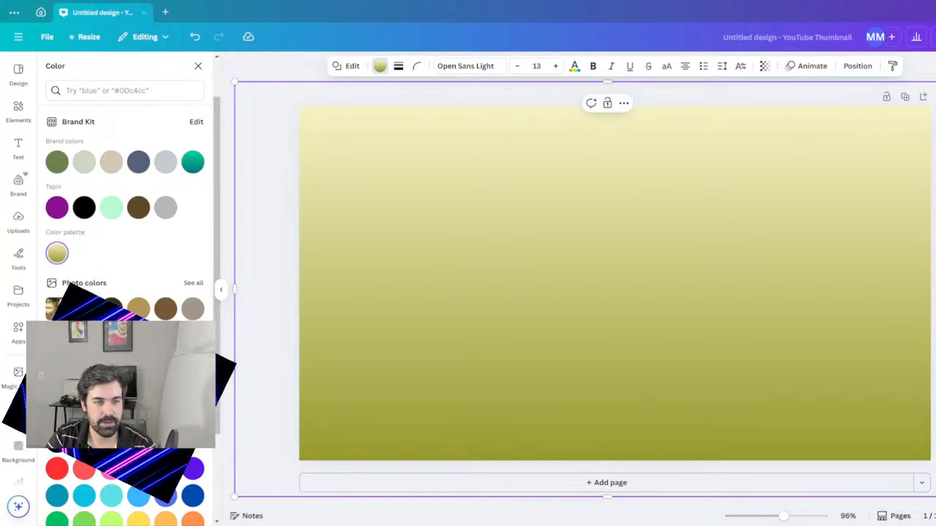
{"action": "scroll", "coordinate": [124, 220], "scroll_direction": "down", "scroll_amount": 2}
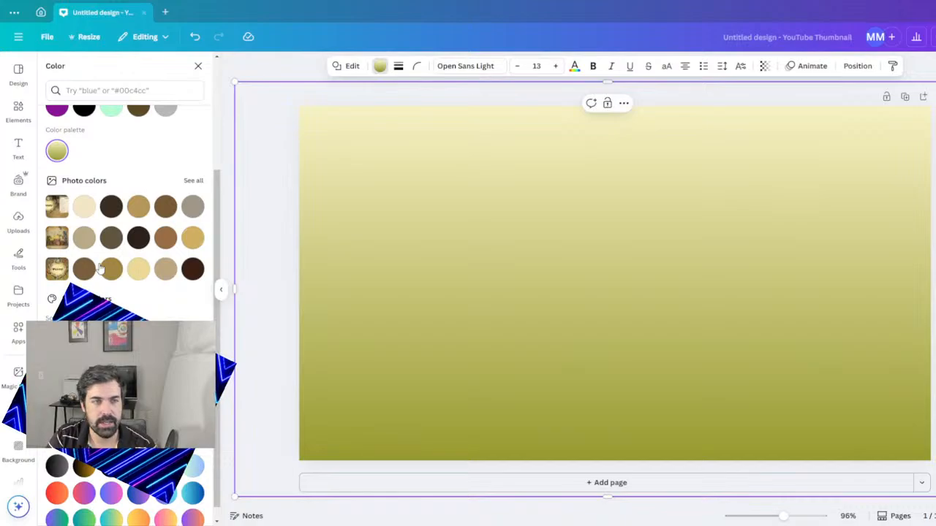
{"action": "scroll", "coordinate": [125, 253], "scroll_direction": "up", "scroll_amount": 2}
{"action": "scroll", "coordinate": [126, 253], "scroll_direction": "up", "scroll_amount": 1}
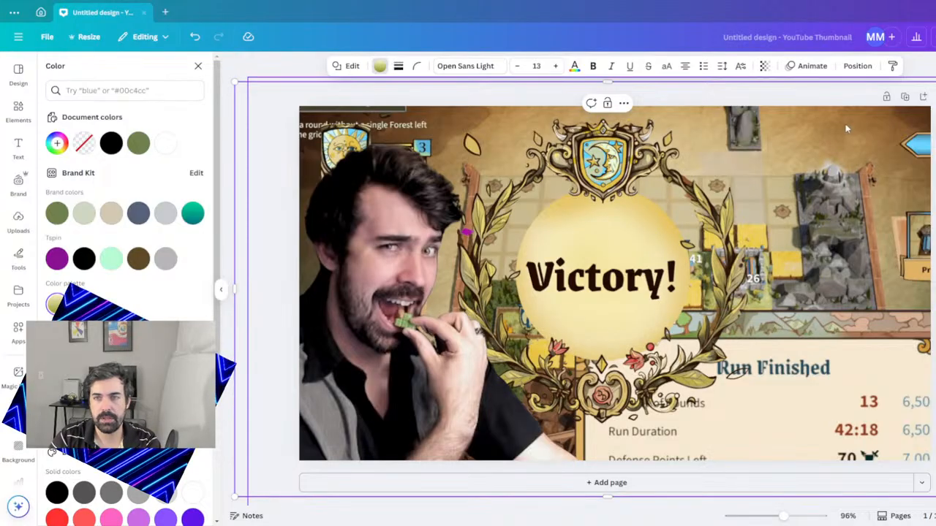
{"action": "key", "text": "Escape"}
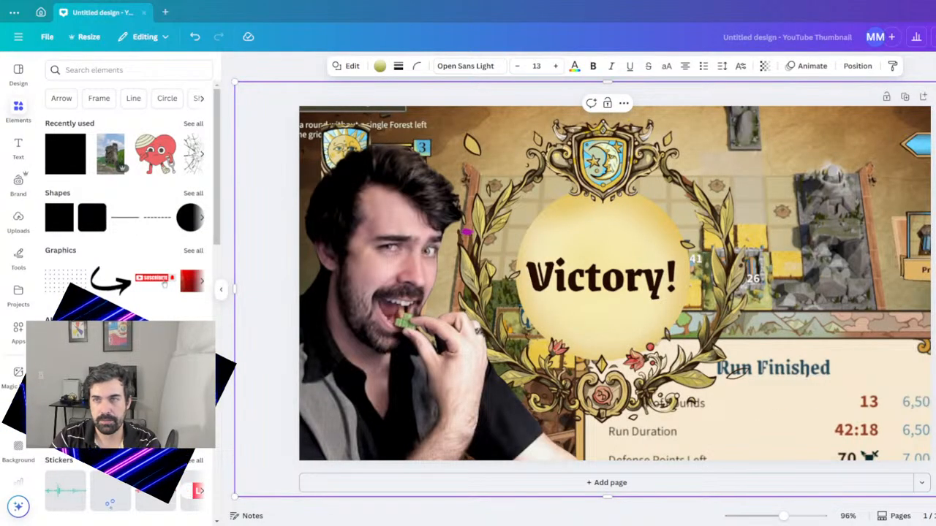
{"action": "key", "text": "Escape"}
- Set the gameplay screenshot's transparency to 29 to blend it with the gradient behind it
{"action": "left_click", "coordinate": [838, 156]}
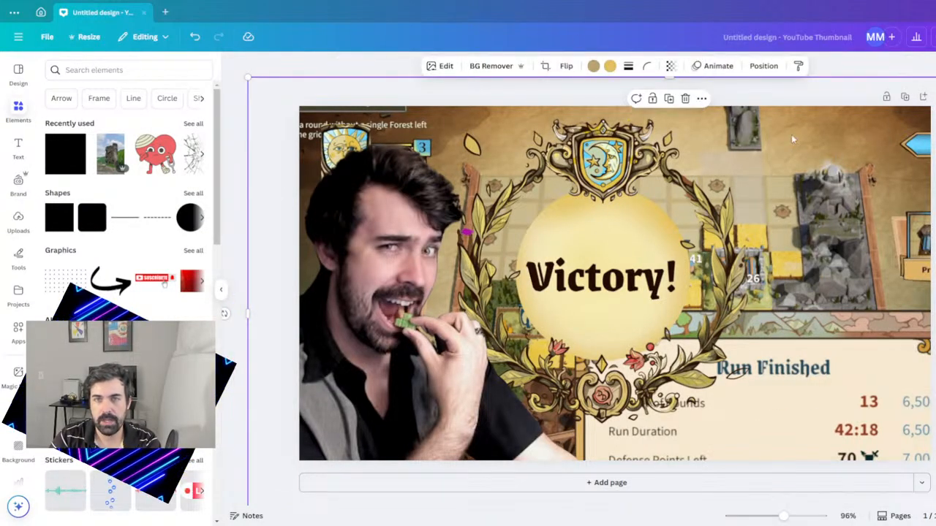
{"action": "left_click", "coordinate": [670, 66]}
{"action": "left_click_drag", "start_coordinate": [691, 110], "coordinate": [641, 110]}
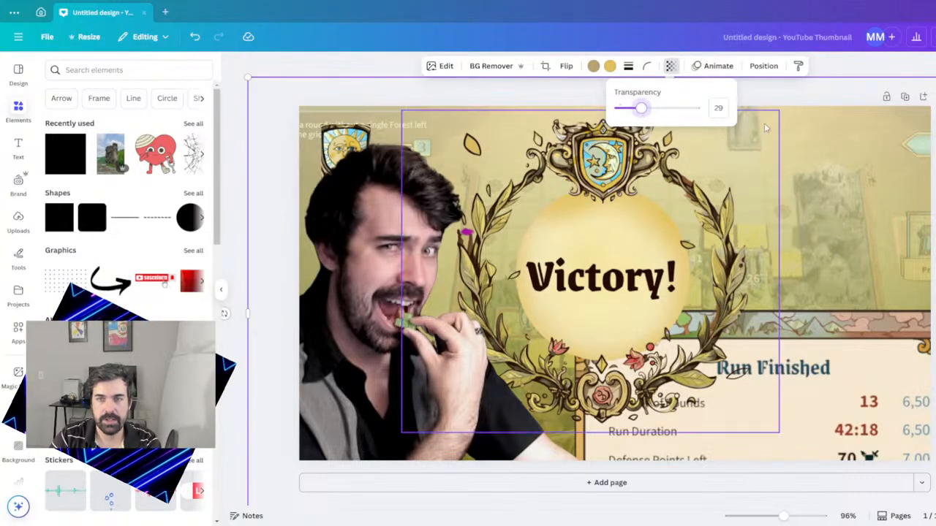
{"action": "left_click", "coordinate": [817, 99]}
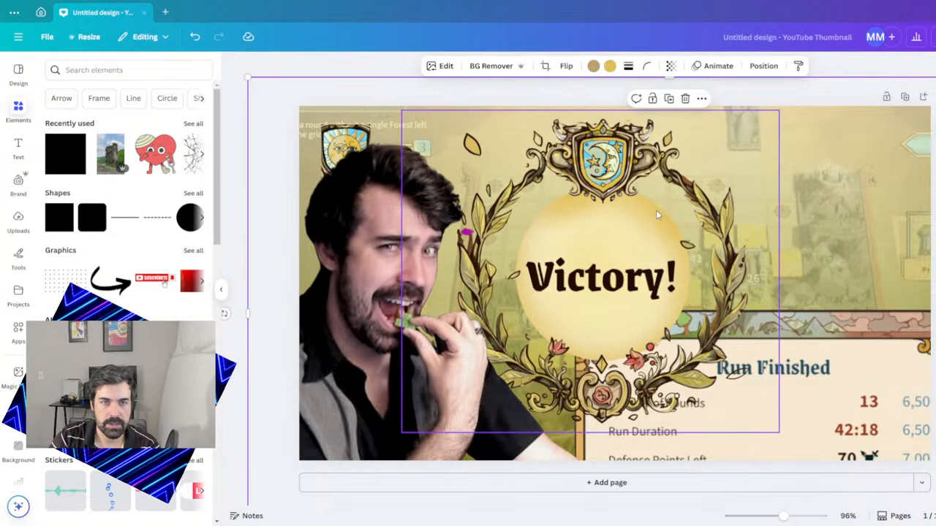
- Move the Victory emblem down and shift the faded gameplay screenshot up and slightly left
{"action": "left_click_drag", "start_coordinate": [656, 212], "coordinate": [646, 252]}
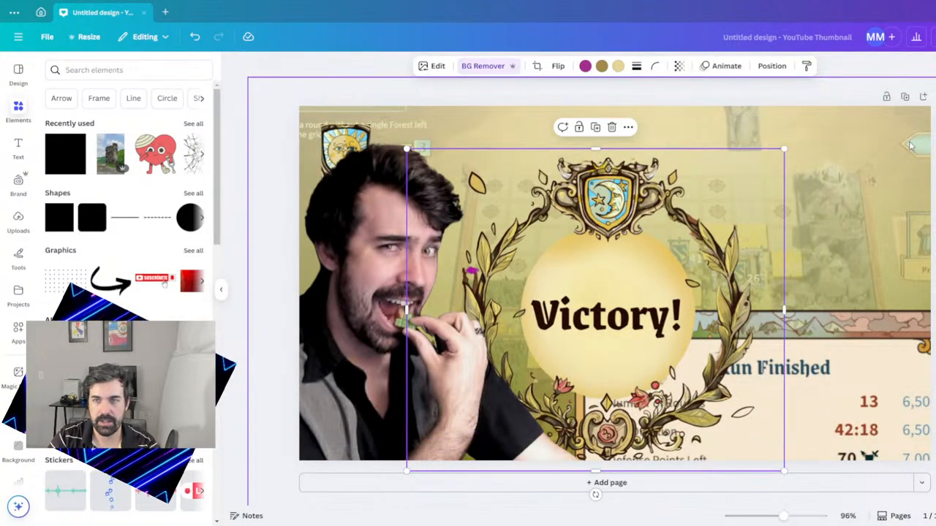
{"action": "left_click", "coordinate": [894, 140]}
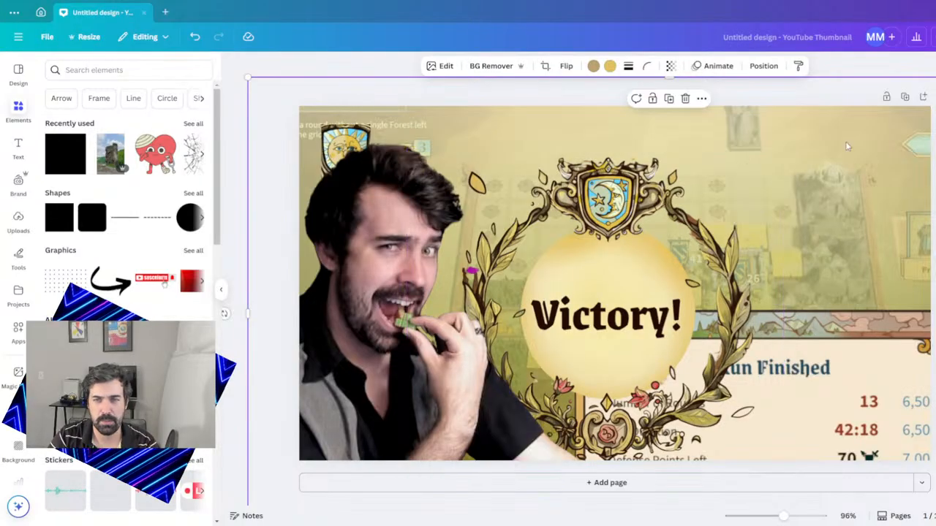
{"action": "left_click_drag", "start_coordinate": [846, 146], "coordinate": [878, 88]}
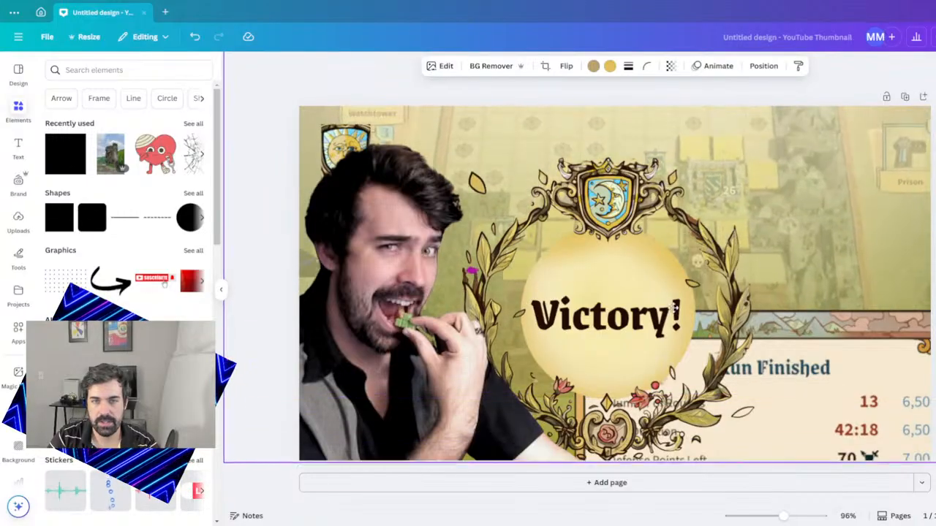
- Shrink the Victory emblem and place it near the thumbnail's top edge, between the portrait and the Run Finished panel
{"action": "left_click_drag", "start_coordinate": [674, 307], "coordinate": [697, 281]}
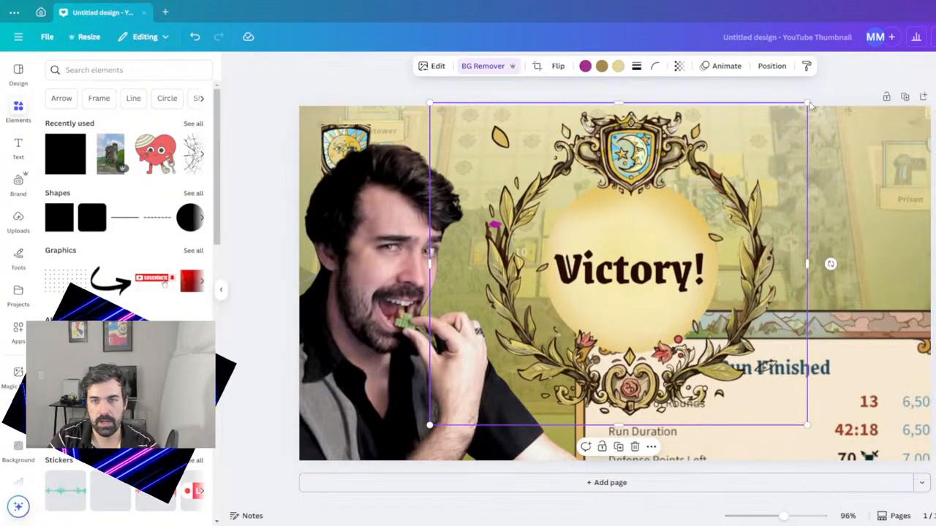
{"action": "left_click_drag", "start_coordinate": [807, 105], "coordinate": [753, 146]}
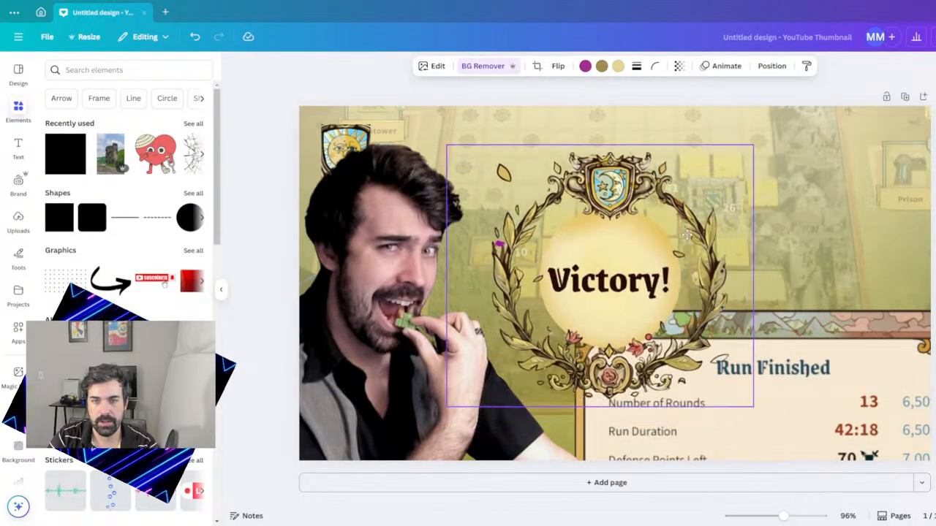
{"action": "left_click_drag", "start_coordinate": [687, 232], "coordinate": [694, 193]}
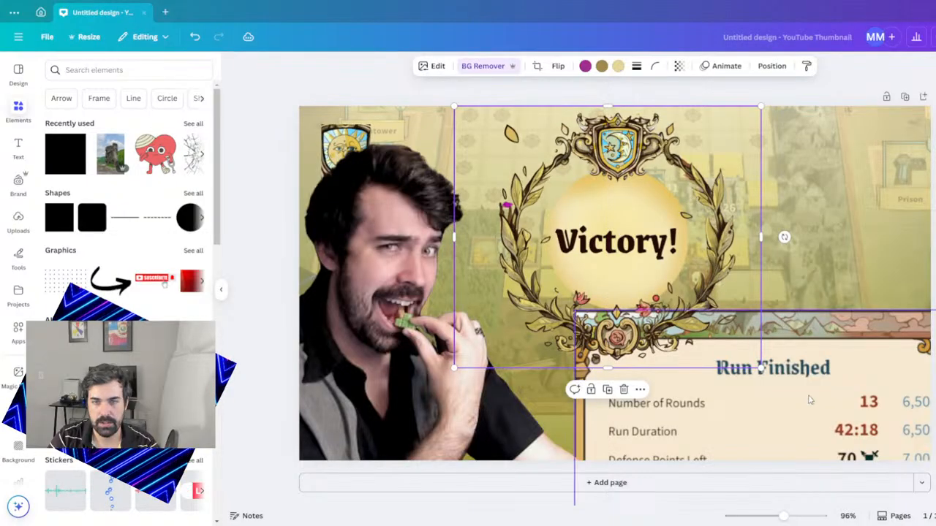
- Tilt the Run Finished panel counter-clockwise and place it in the thumbnail's lower-right corner, slightly overlapping the Victory emblem
{"action": "left_click_drag", "start_coordinate": [810, 399], "coordinate": [822, 388]}
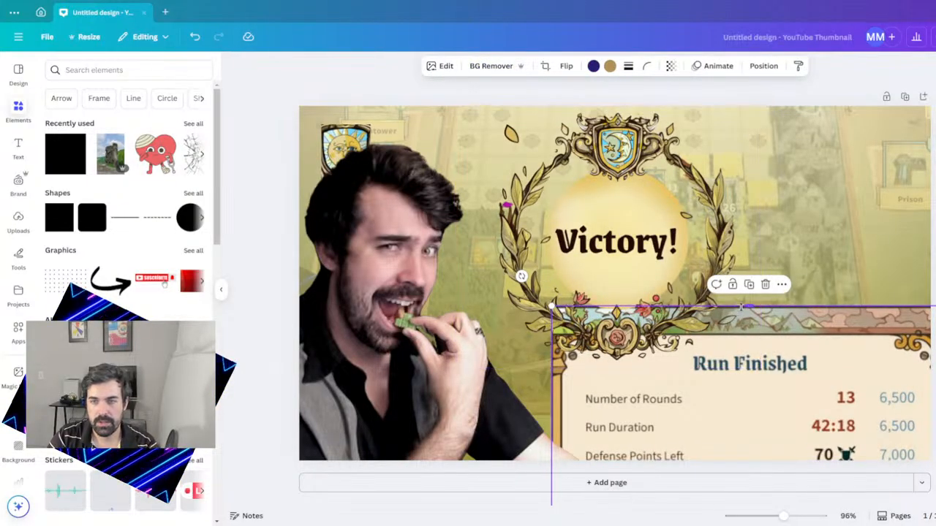
{"action": "left_click_drag", "start_coordinate": [806, 423], "coordinate": [793, 370]}
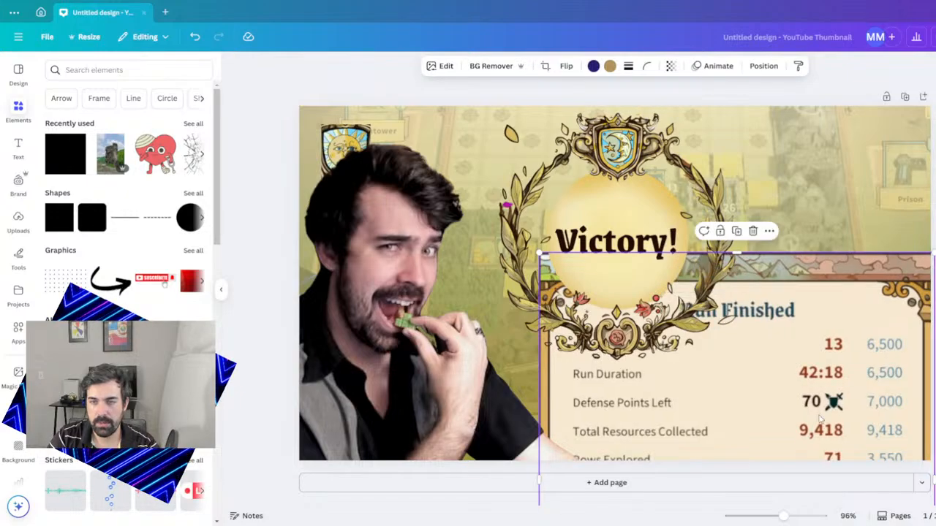
{"action": "left_click_drag", "start_coordinate": [935, 480], "coordinate": [935, 429]}
{"action": "left_click_drag", "start_coordinate": [841, 400], "coordinate": [898, 452]}
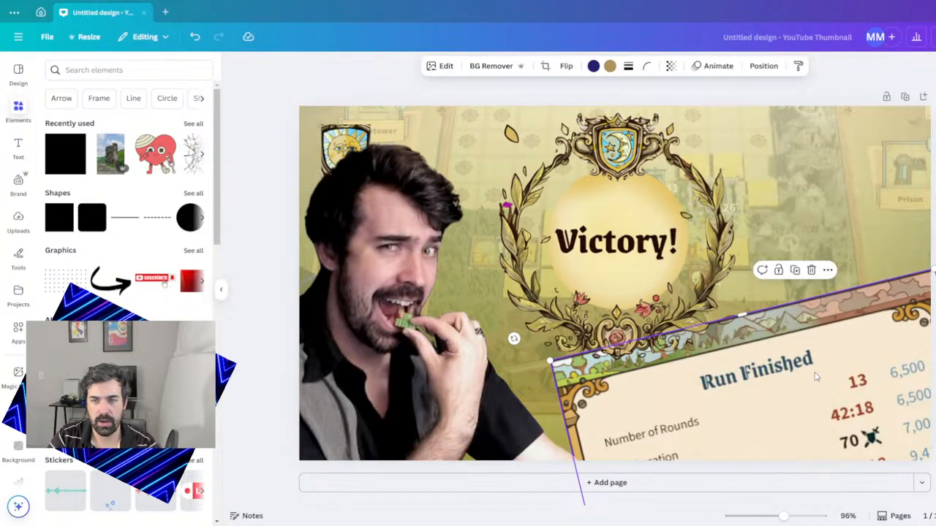
{"action": "left_click_drag", "start_coordinate": [813, 375], "coordinate": [802, 341]}
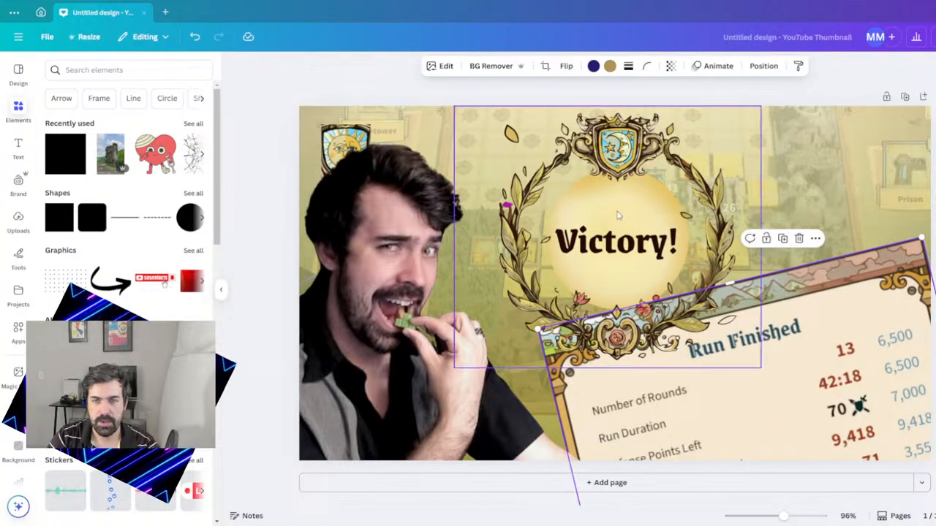
- Shrink the Victory emblem slightly and tilt it a few degrees clockwise
{"action": "left_click", "coordinate": [749, 157]}
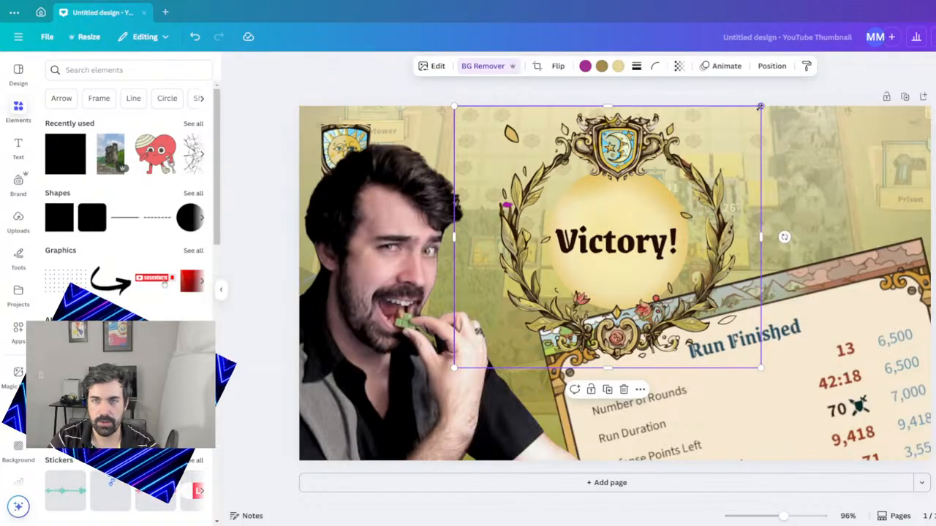
{"action": "left_click_drag", "start_coordinate": [761, 107], "coordinate": [733, 130]}
{"action": "mouse_move", "coordinate": [659, 231]}
{"action": "left_mouse_down"}
{"action": "mouse_move", "coordinate": [709, 196]}
{"action": "mouse_move", "coordinate": [670, 231]}
{"action": "left_mouse_up"}
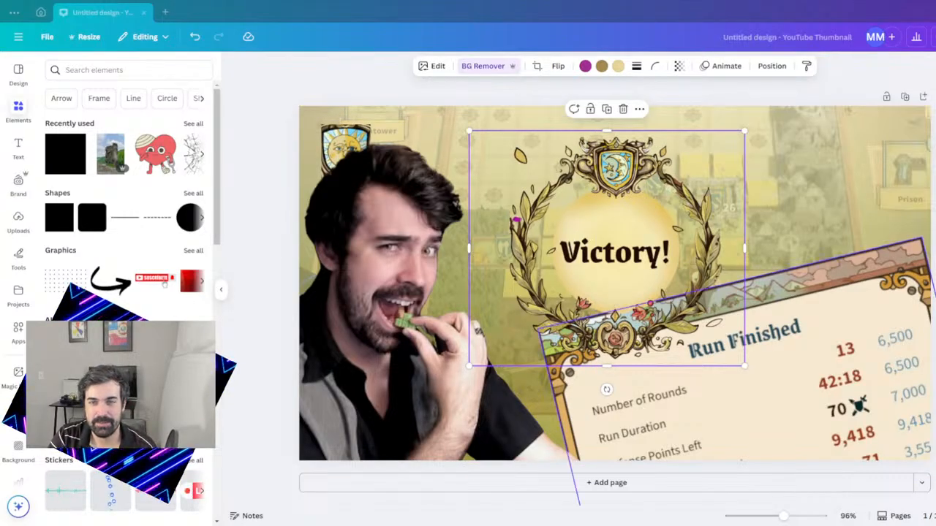
{"action": "left_click_drag", "start_coordinate": [606, 389], "coordinate": [591, 409]}
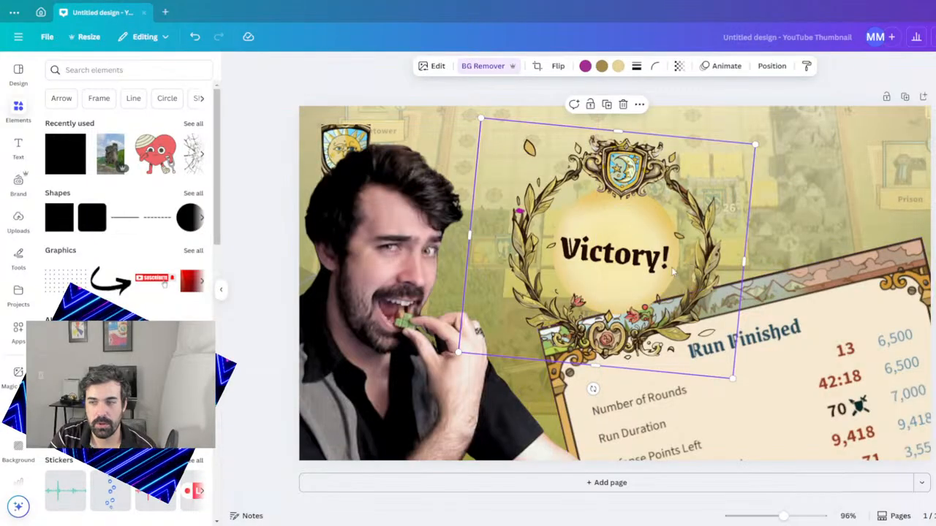
- Move the Run Finished panel down and shrink it toward the thumbnail's lower-right corner, clear of the Victory emblem
{"action": "left_click", "coordinate": [857, 358]}
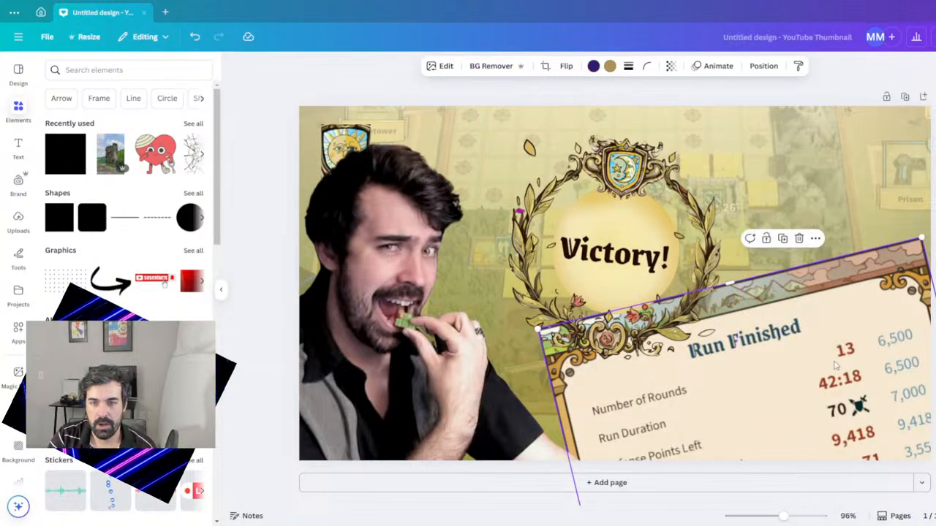
{"action": "left_click_drag", "start_coordinate": [835, 366], "coordinate": [846, 387]}
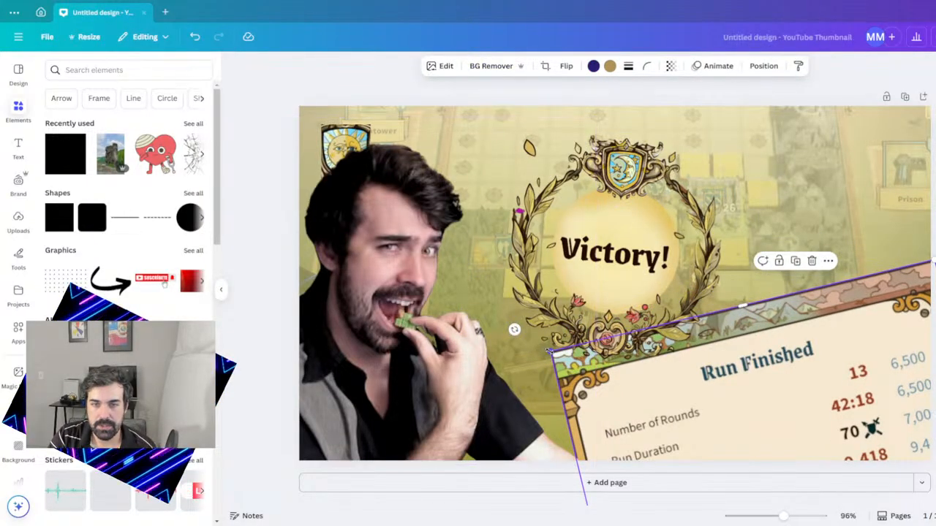
{"action": "left_click_drag", "start_coordinate": [547, 354], "coordinate": [754, 429]}
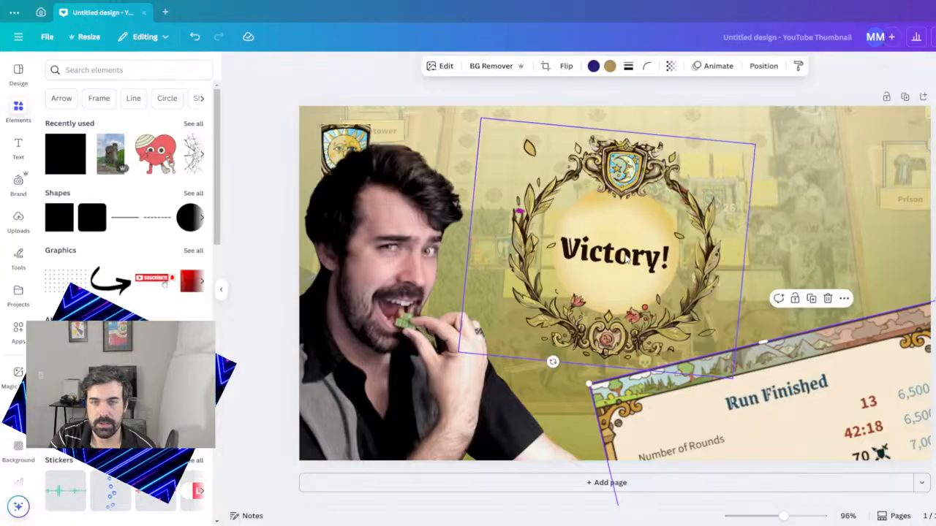
- Move the Victory emblem up and to the right, and enlarge it slightly to fill the space beside the portrait
{"action": "left_click_drag", "start_coordinate": [627, 260], "coordinate": [650, 232]}
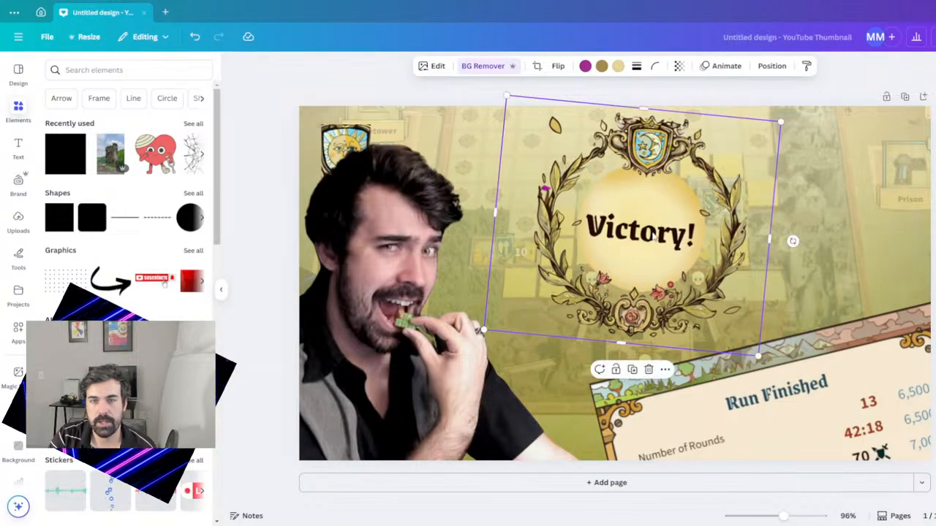
{"action": "left_click_drag", "start_coordinate": [561, 307], "coordinate": [557, 306]}
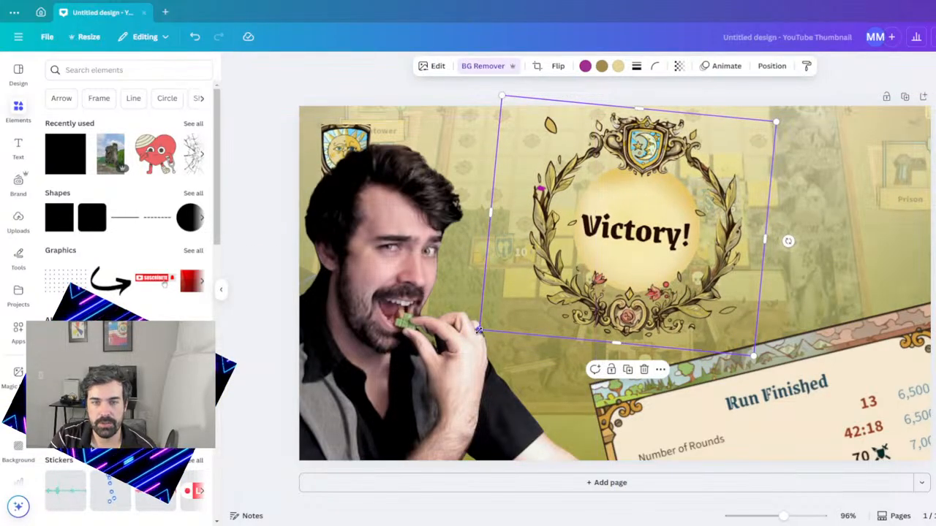
{"action": "left_click_drag", "start_coordinate": [479, 332], "coordinate": [453, 348]}
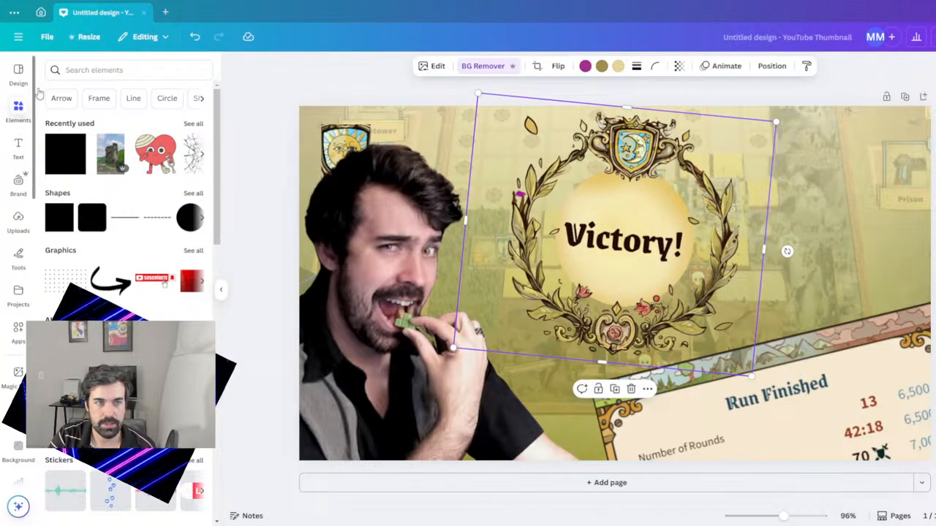
- Search the elements library for "drop duchy"
{"action": "left_click", "coordinate": [85, 68]}
{"action": "type", "text": "drop"}
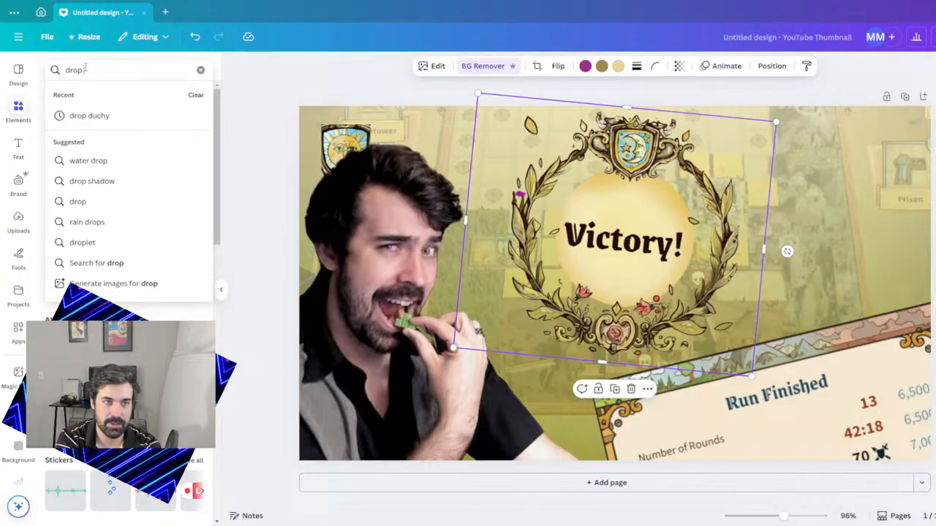
{"action": "left_click", "coordinate": [93, 119]}
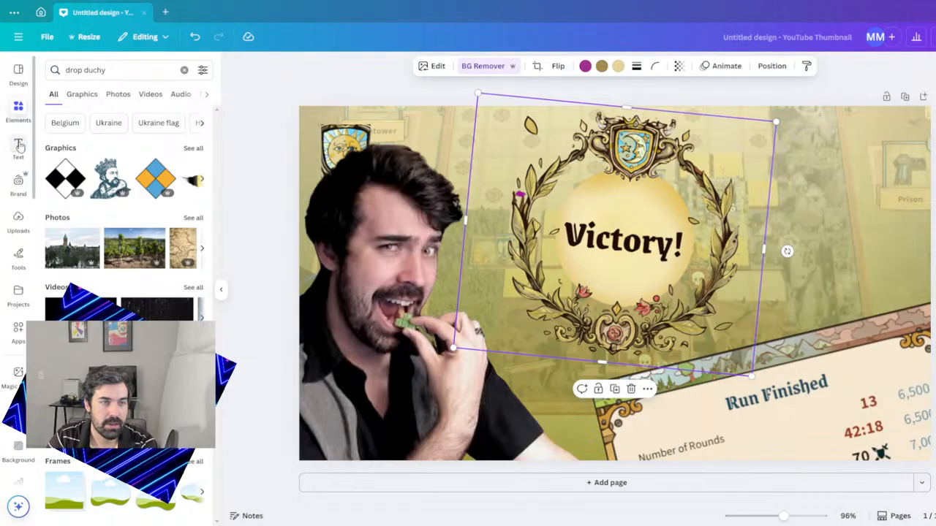
- Search the uploaded images for "drop duchy", then add the Drop Duchy logo to the thumbnail with its background removed
{"action": "left_click", "coordinate": [19, 220]}
{"action": "left_click", "coordinate": [102, 68]}
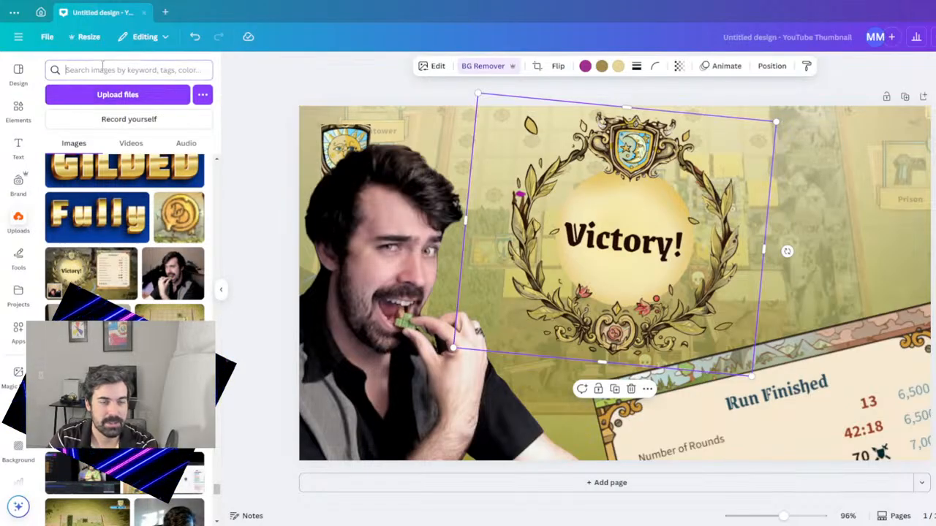
{"action": "type", "text": "drop duch"}
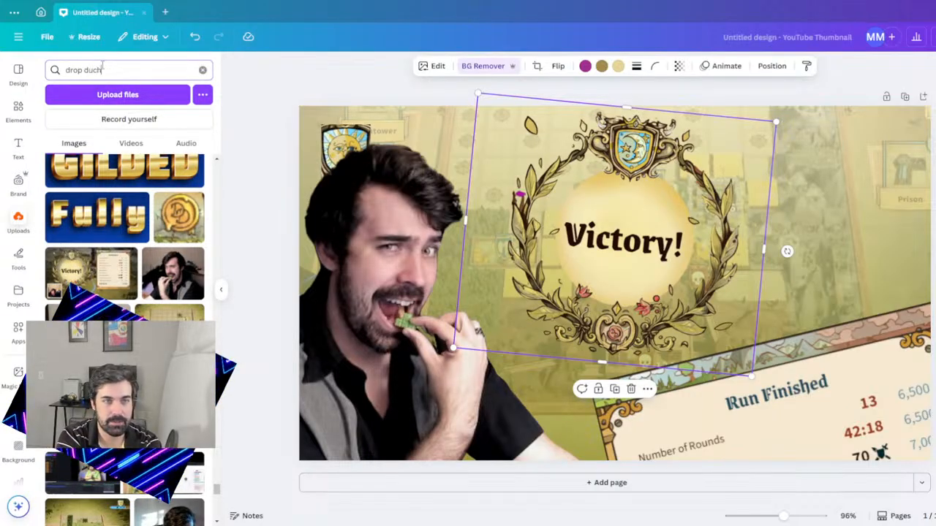
{"action": "type", "text": "y"}
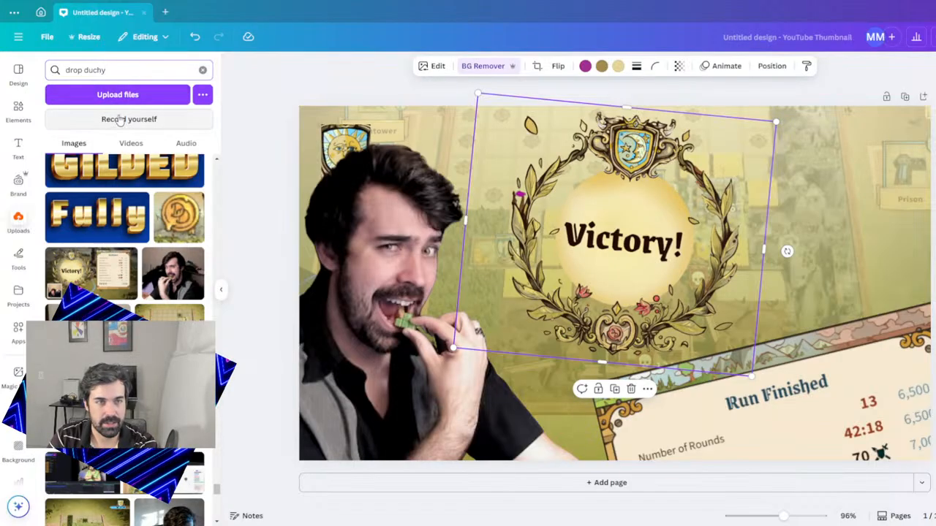
{"action": "key", "text": "Return"}
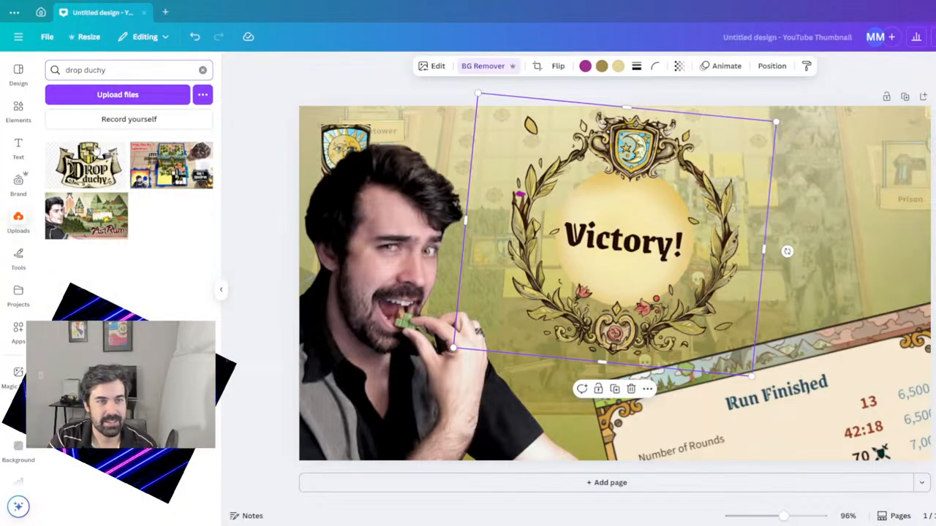
{"action": "left_click", "coordinate": [87, 165]}
{"action": "left_click", "coordinate": [491, 66]}
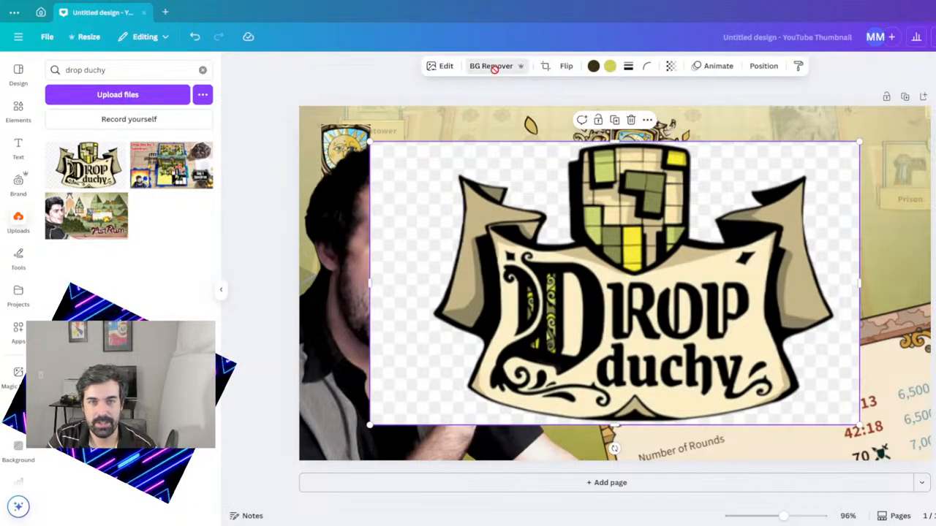
- Shrink the Drop Duchy logo, tilt it clockwise and fit it into the thumbnail's upper-right corner
{"action": "left_click_drag", "start_coordinate": [804, 139], "coordinate": [772, 253]}
{"action": "left_click_drag", "start_coordinate": [694, 329], "coordinate": [878, 190]}
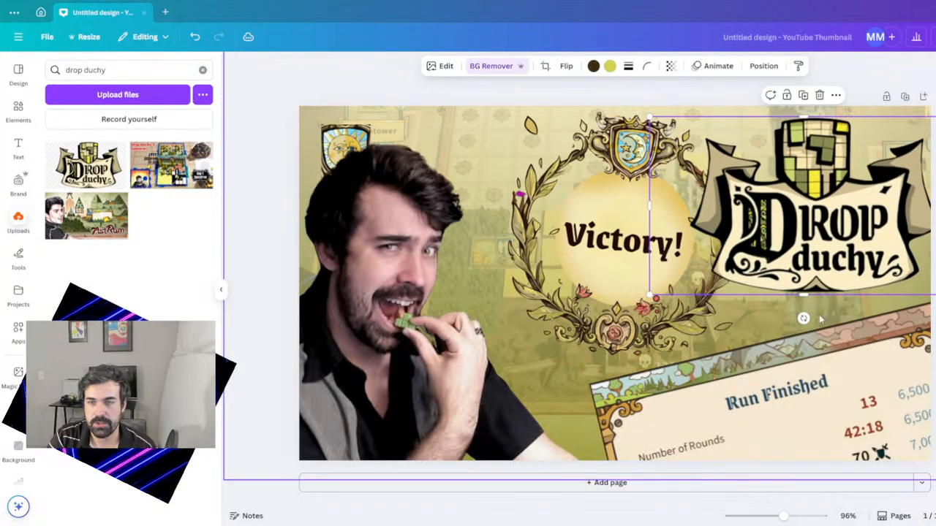
{"action": "left_click_drag", "start_coordinate": [803, 316], "coordinate": [785, 322]}
{"action": "left_click_drag", "start_coordinate": [814, 246], "coordinate": [824, 231]}
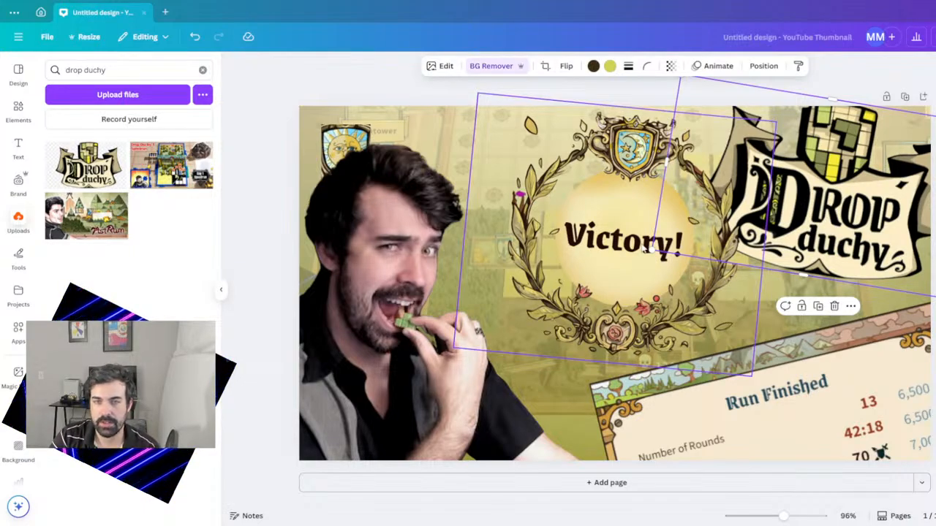
{"action": "left_click_drag", "start_coordinate": [653, 248], "coordinate": [712, 226]}
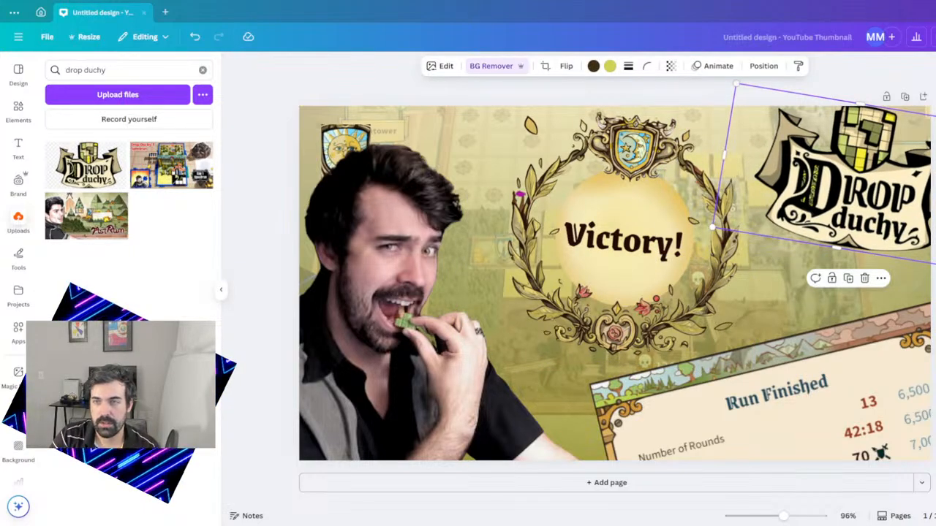
{"action": "left_click_drag", "start_coordinate": [935, 200], "coordinate": [933, 210]}
{"action": "left_click_drag", "start_coordinate": [870, 192], "coordinate": [851, 194]}
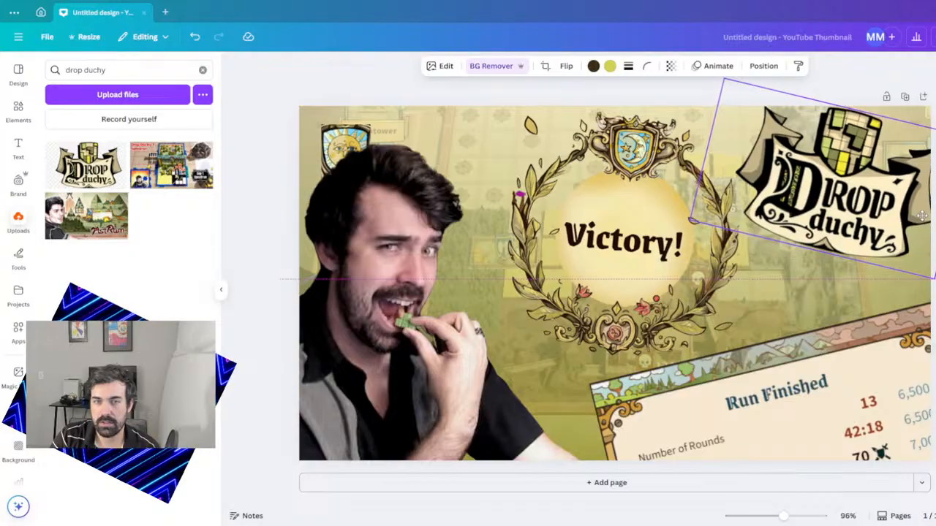
{"action": "left_click", "coordinate": [348, 85]}
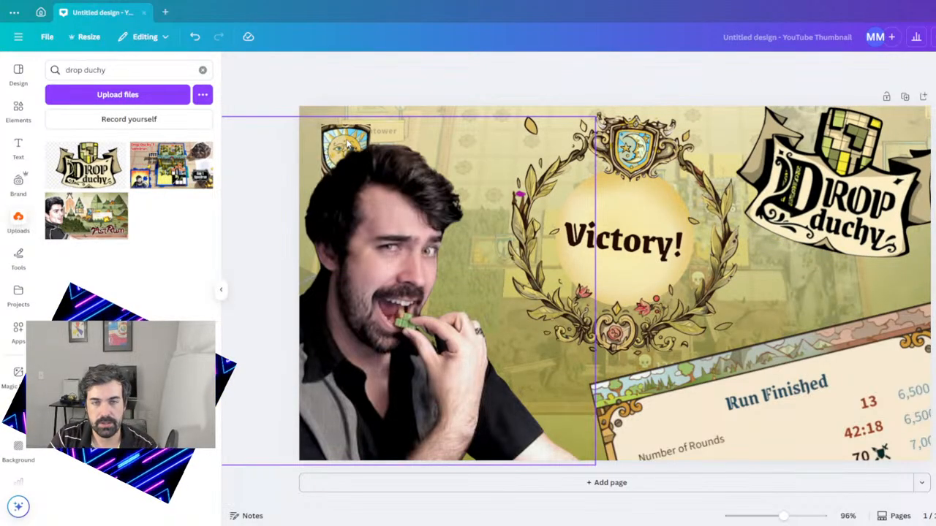
- Move the sun shield from behind the portrait onto the Victory emblem's crest and enlarge it to several times its size
{"action": "left_click", "coordinate": [349, 146]}
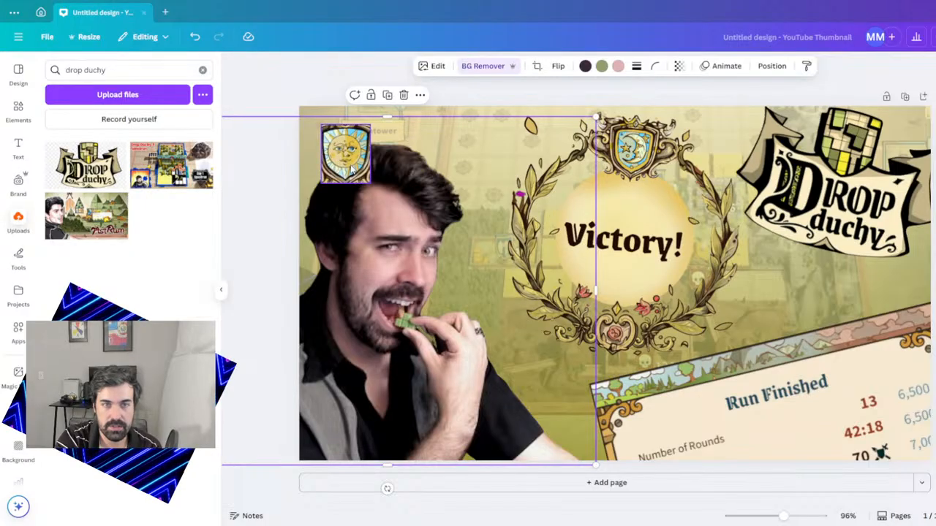
{"action": "left_click_drag", "start_coordinate": [352, 170], "coordinate": [633, 153]}
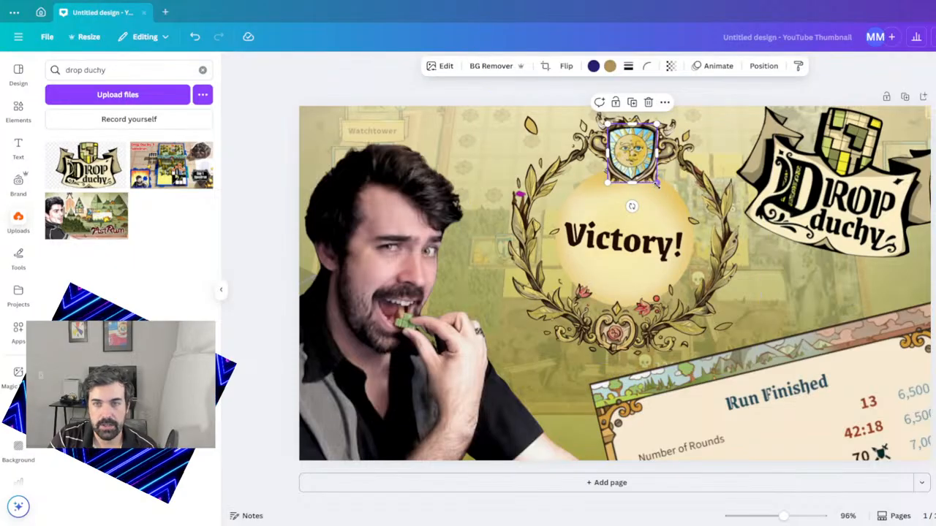
{"action": "left_click_drag", "start_coordinate": [657, 184], "coordinate": [792, 343]}
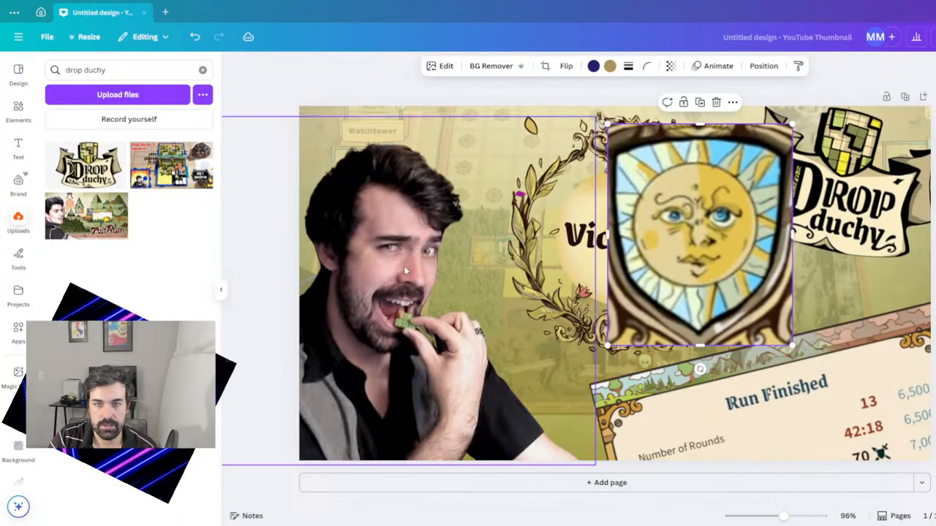
{"action": "left_click", "coordinate": [360, 260]}
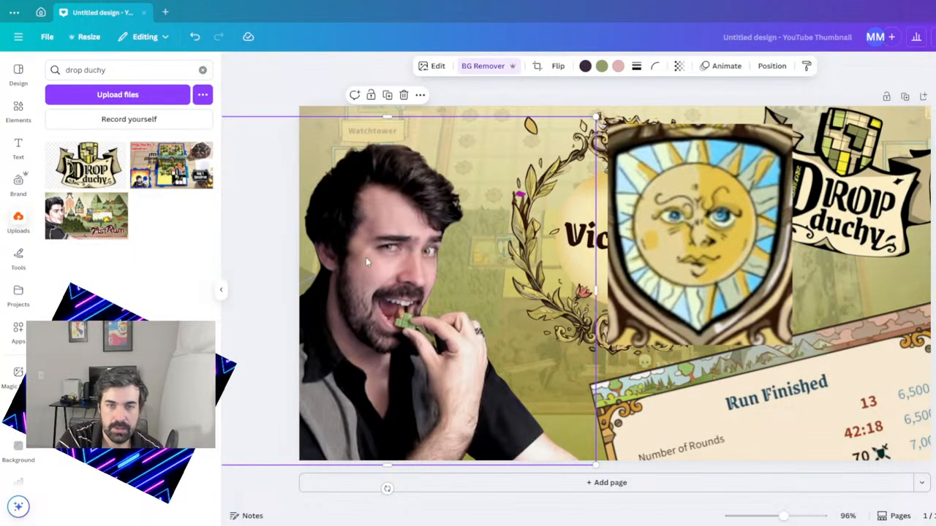
{"action": "right_click", "coordinate": [352, 275]}
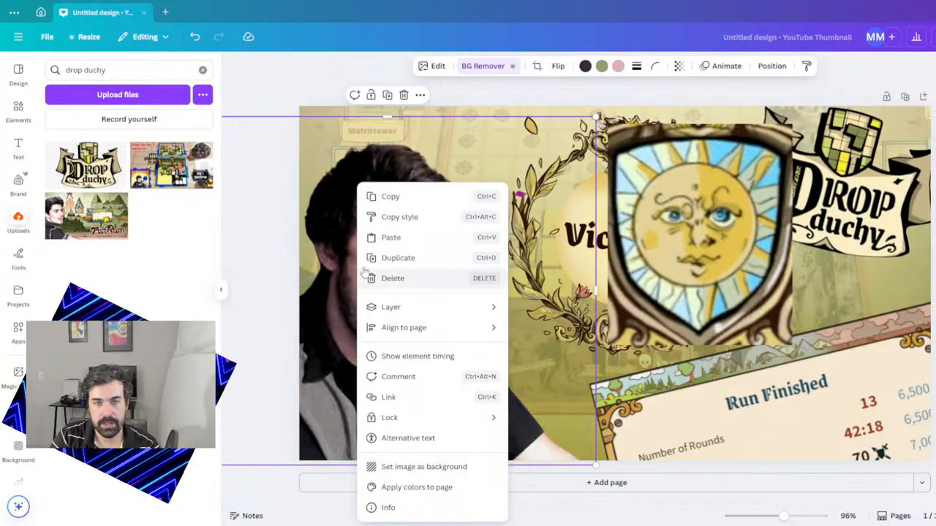
{"action": "mouse_move", "coordinate": [409, 310]}
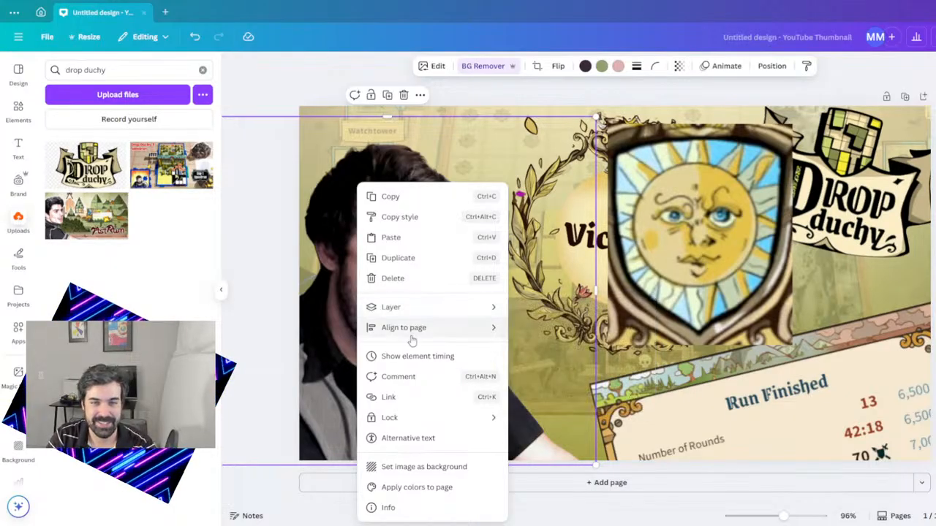
{"action": "mouse_move", "coordinate": [413, 334]}
{"action": "key", "text": "Escape"}
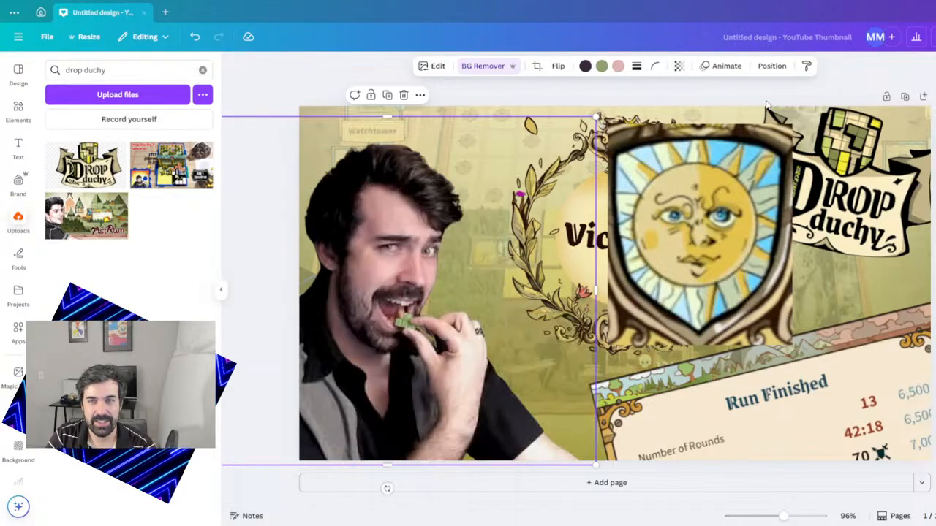
- Move the sun shield down off the Victory emblem's crest so it overlaps the Drop Duchy logo and the Run Finished panel
{"action": "left_click", "coordinate": [665, 185]}
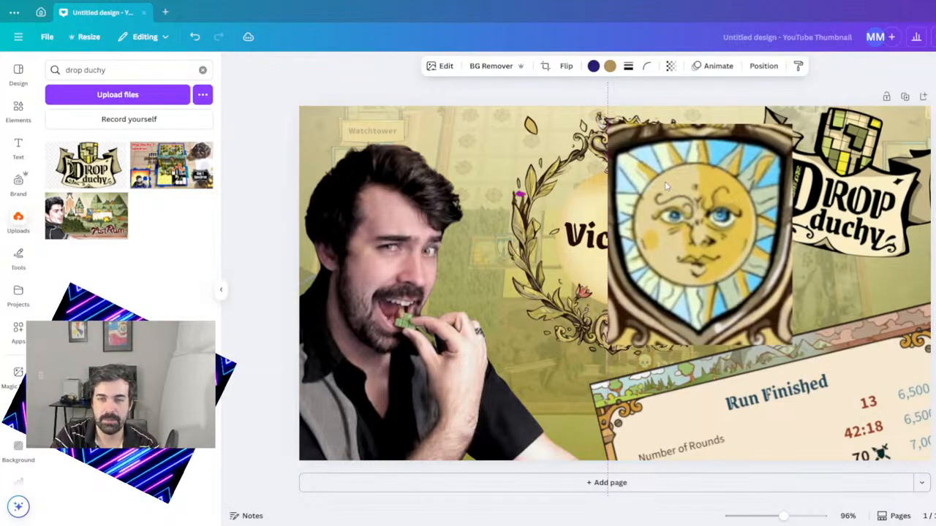
{"action": "mouse_move", "coordinate": [664, 181]}
{"action": "left_mouse_down"}
{"action": "mouse_move", "coordinate": [642, 183]}
{"action": "mouse_move", "coordinate": [691, 184]}
{"action": "mouse_move", "coordinate": [655, 183]}
{"action": "mouse_move", "coordinate": [666, 178]}
{"action": "left_mouse_up"}
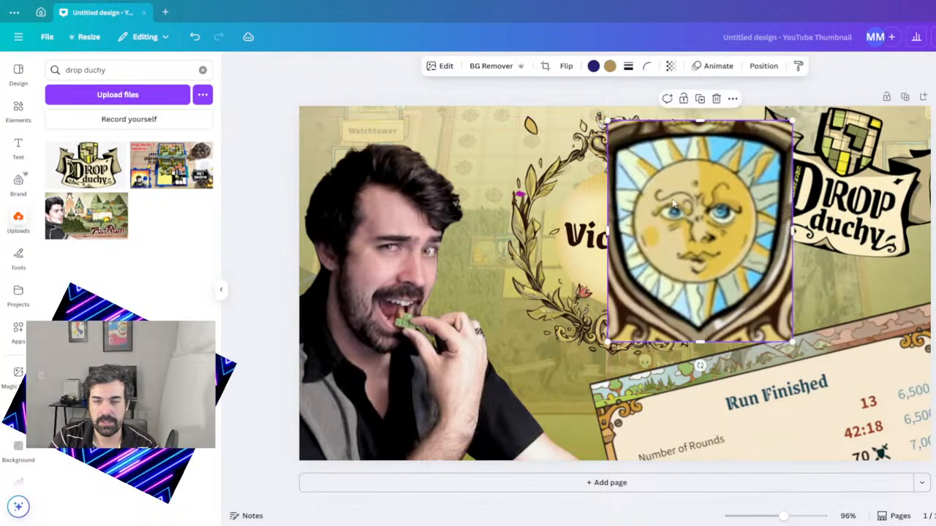
{"action": "left_click_drag", "start_coordinate": [783, 516], "coordinate": [822, 517]}
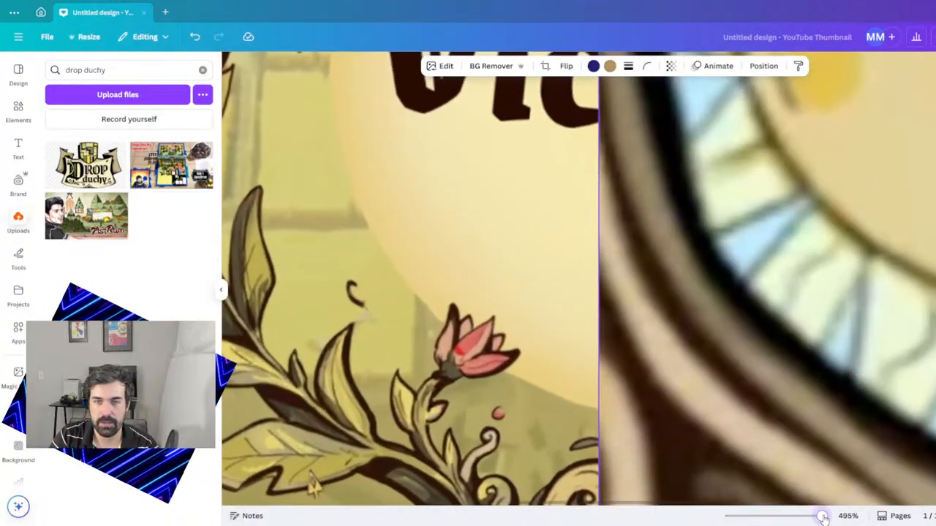
{"action": "left_click_drag", "start_coordinate": [662, 250], "coordinate": [654, 246]}
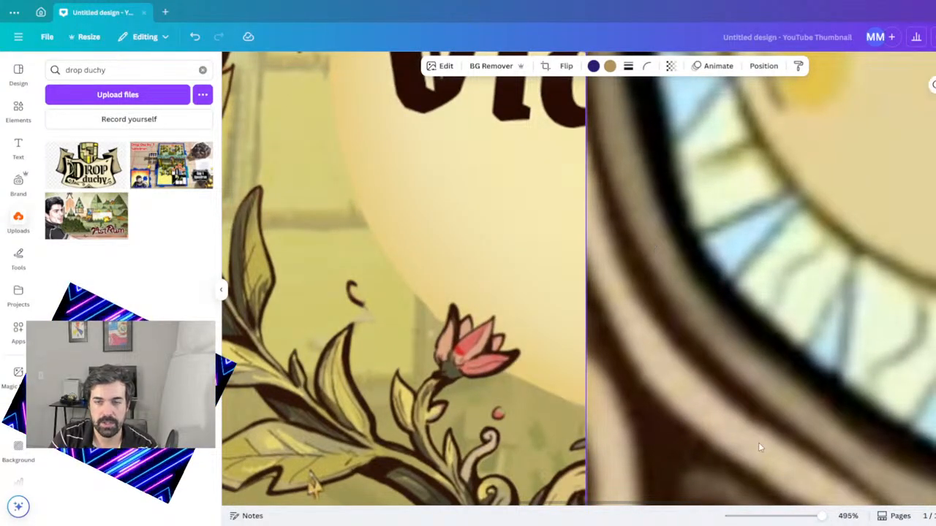
{"action": "left_click_drag", "start_coordinate": [820, 516], "coordinate": [782, 516]}
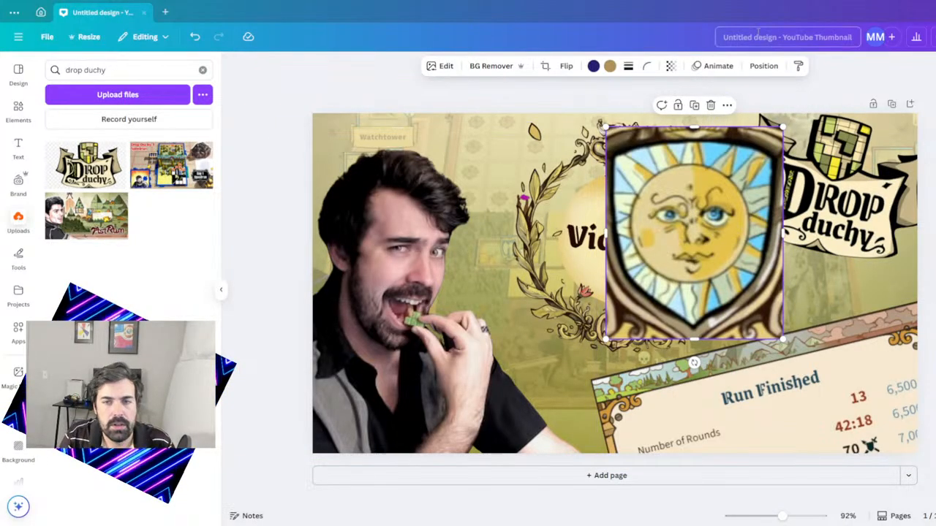
{"action": "left_click_drag", "start_coordinate": [706, 220], "coordinate": [759, 265]}
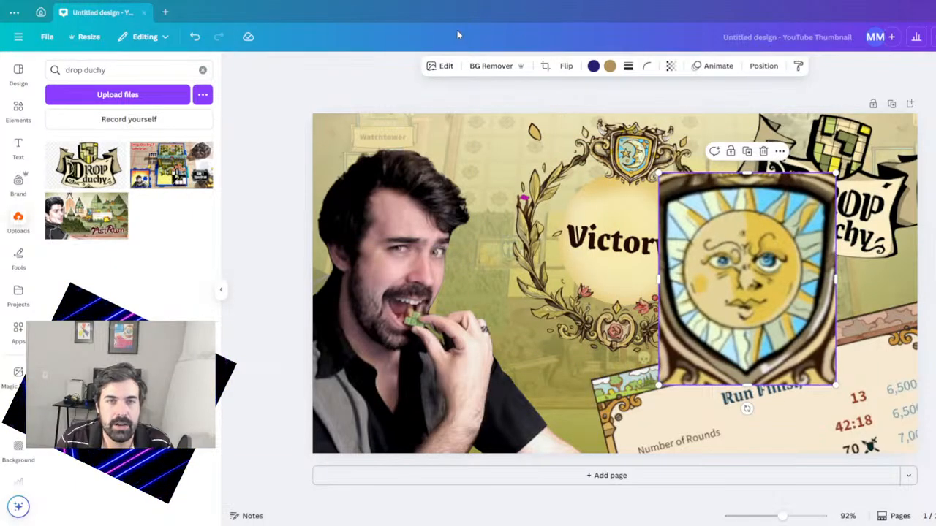
- Search the new-design formats for "thumbnail" and create a blank YouTube Thumbnail design
{"action": "left_click", "coordinate": [165, 12]}
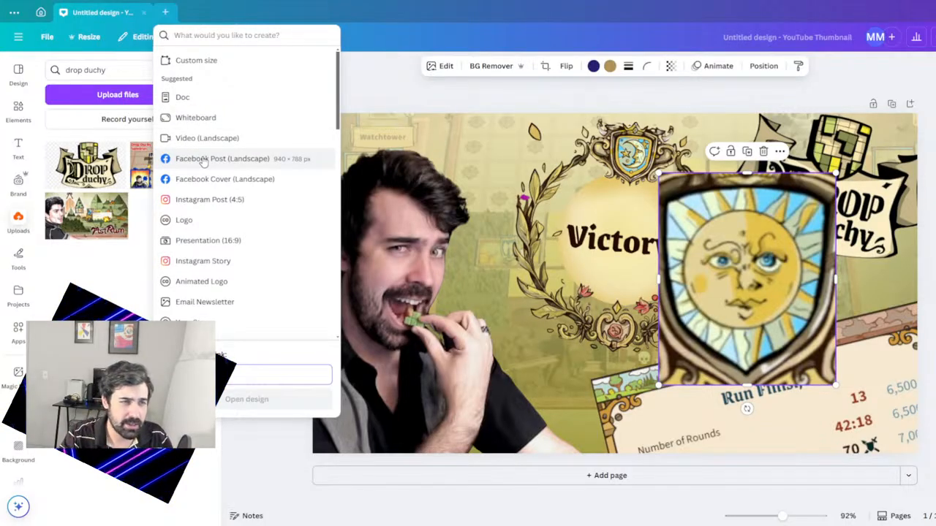
{"action": "scroll", "coordinate": [212, 168], "scroll_direction": "down", "scroll_amount": 4}
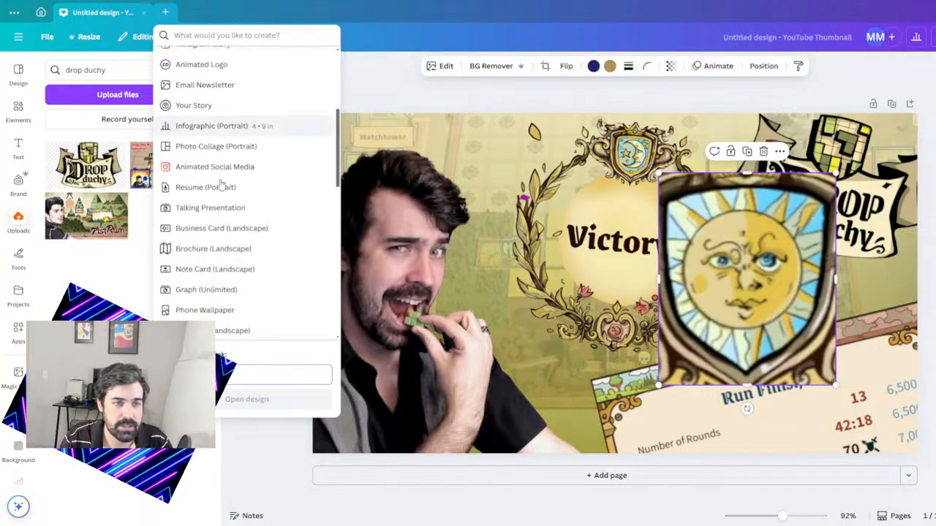
{"action": "scroll", "coordinate": [223, 184], "scroll_direction": "up", "scroll_amount": 4}
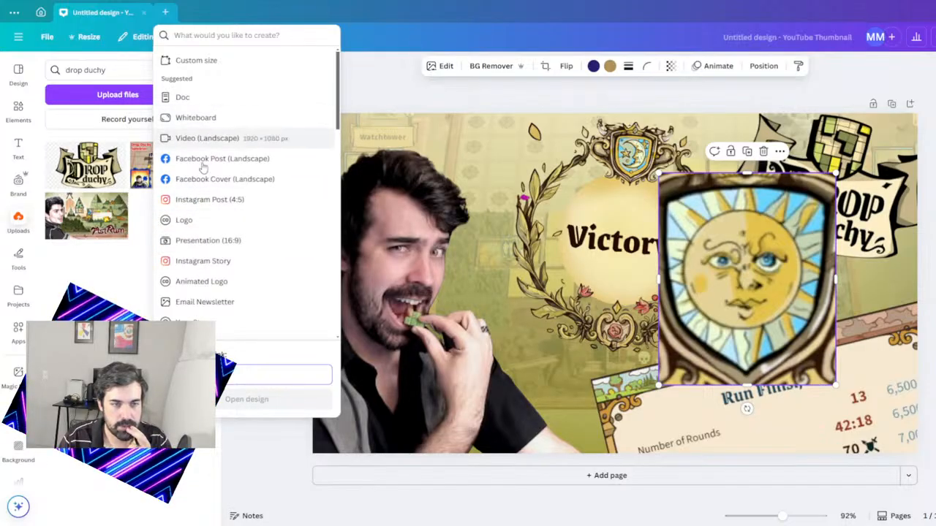
{"action": "scroll", "coordinate": [220, 168], "scroll_direction": "down", "scroll_amount": 4}
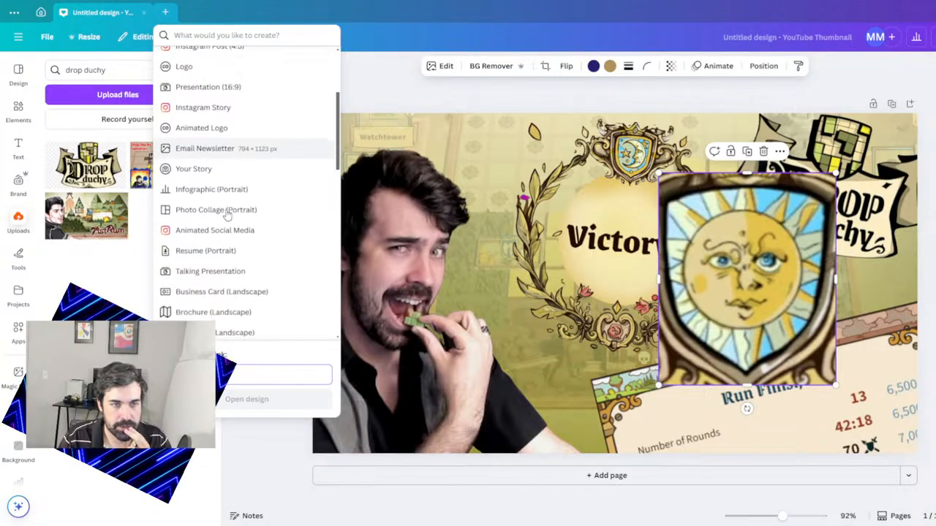
{"action": "scroll", "coordinate": [227, 215], "scroll_direction": "up", "scroll_amount": 5}
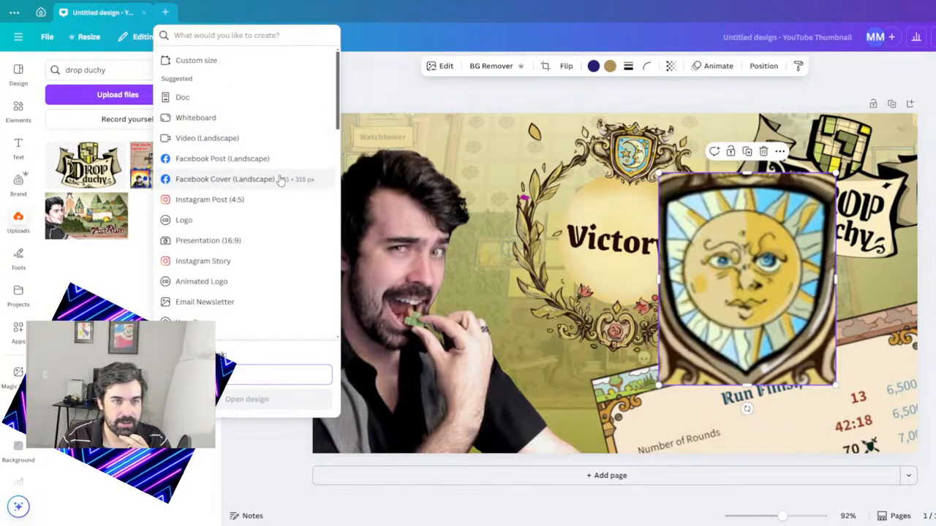
{"action": "scroll", "coordinate": [280, 181], "scroll_direction": "down", "scroll_amount": 2}
{"action": "scroll", "coordinate": [281, 183], "scroll_direction": "up", "scroll_amount": 2}
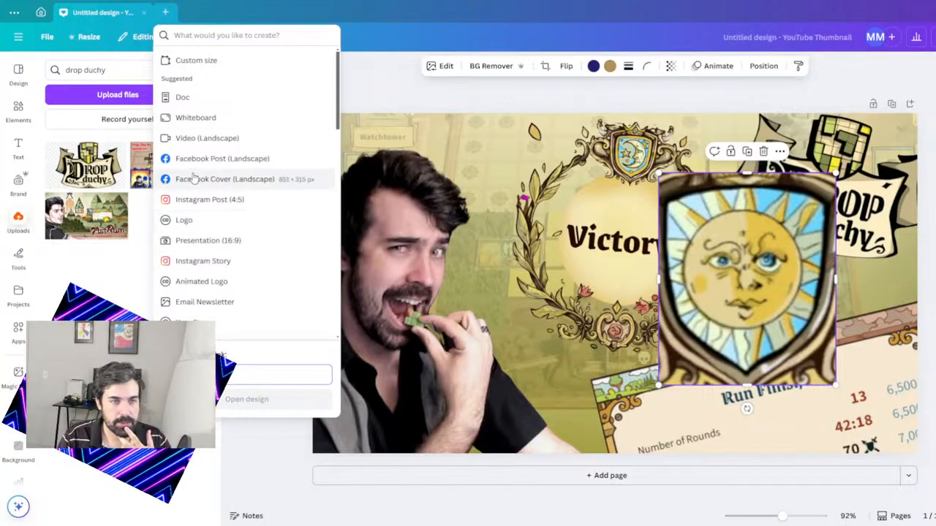
{"action": "scroll", "coordinate": [186, 263], "scroll_direction": "down", "scroll_amount": 1}
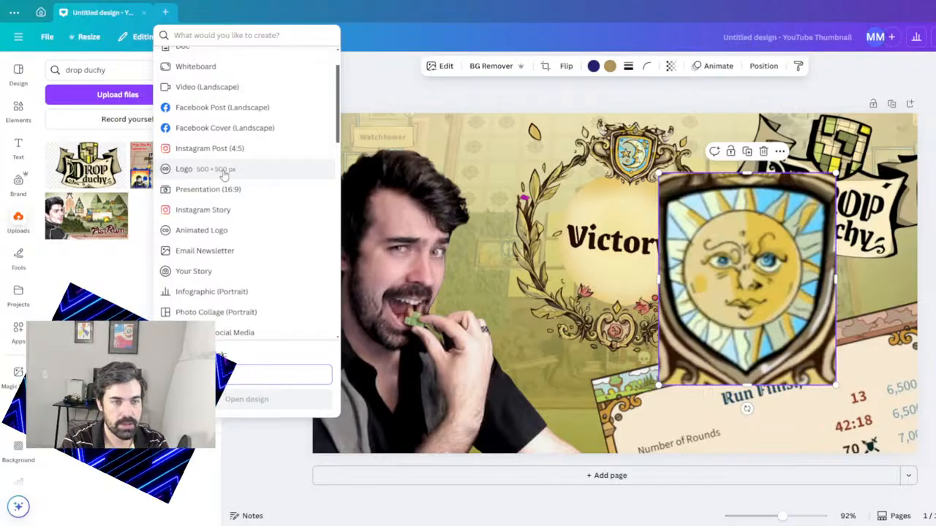
{"action": "left_click", "coordinate": [284, 32]}
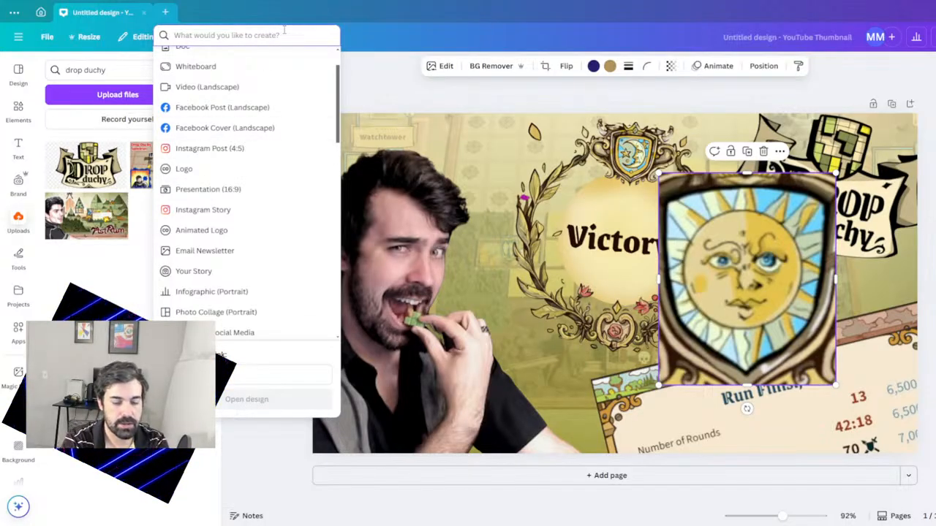
{"action": "type", "text": "thumbnail"}
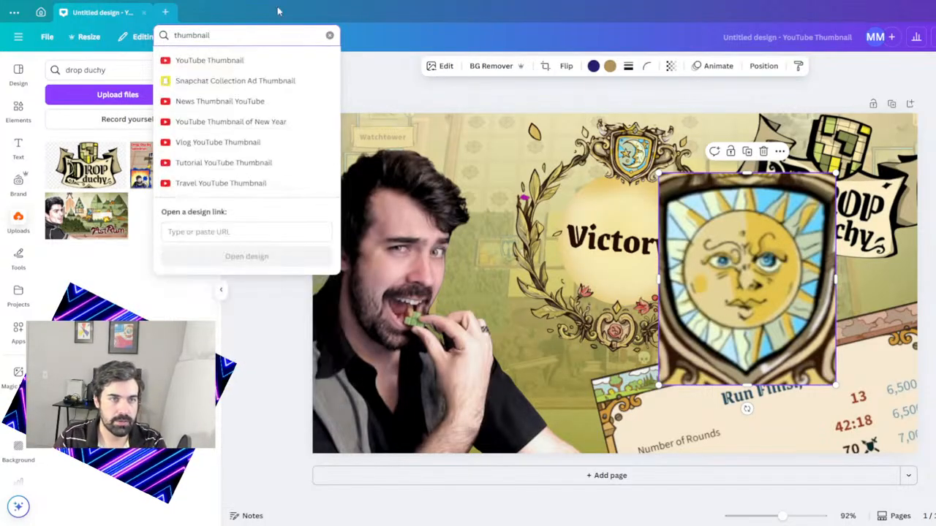
{"action": "left_click", "coordinate": [250, 61]}
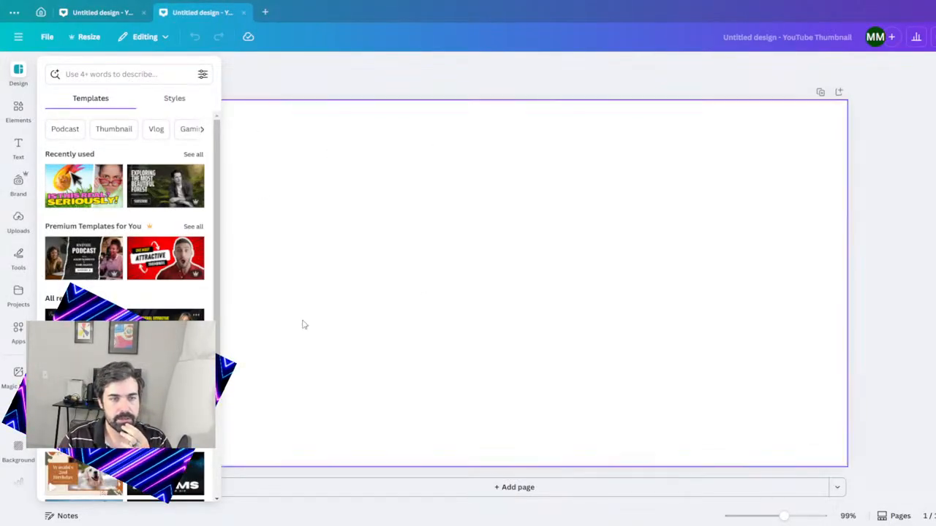
- Apply the Black and Red Male Coach YouTube Thumbnail template to the blank design
{"action": "scroll", "coordinate": [170, 273], "scroll_direction": "down", "scroll_amount": 10}
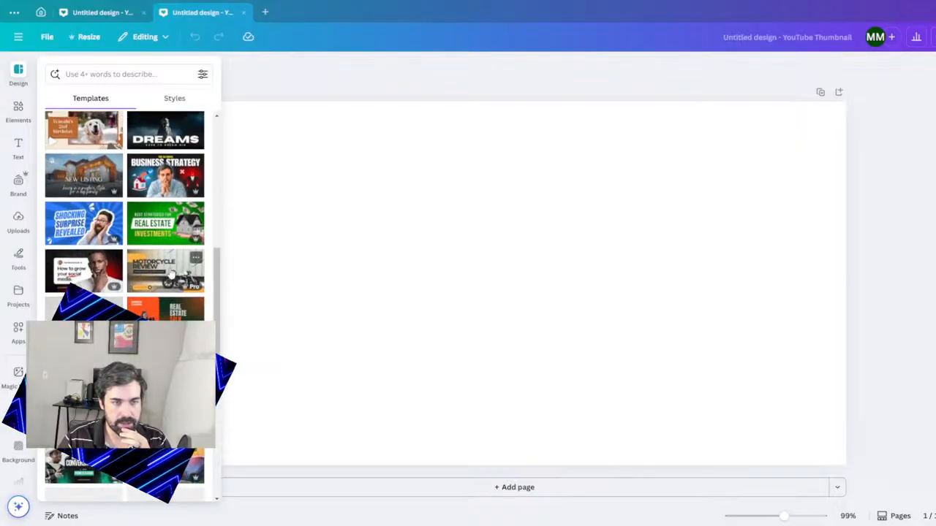
{"action": "scroll", "coordinate": [170, 273], "scroll_direction": "up", "scroll_amount": 10}
{"action": "scroll", "coordinate": [170, 274], "scroll_direction": "down", "scroll_amount": 5}
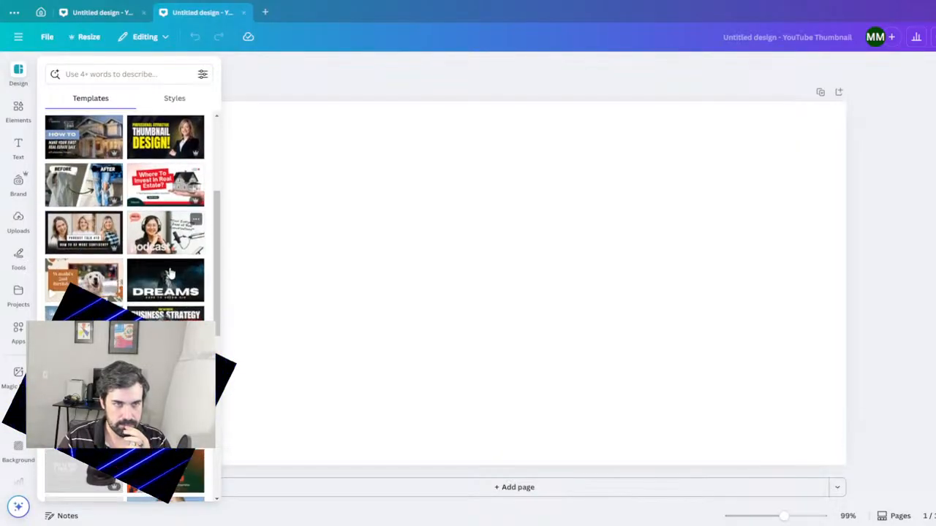
{"action": "scroll", "coordinate": [171, 274], "scroll_direction": "down", "scroll_amount": 8}
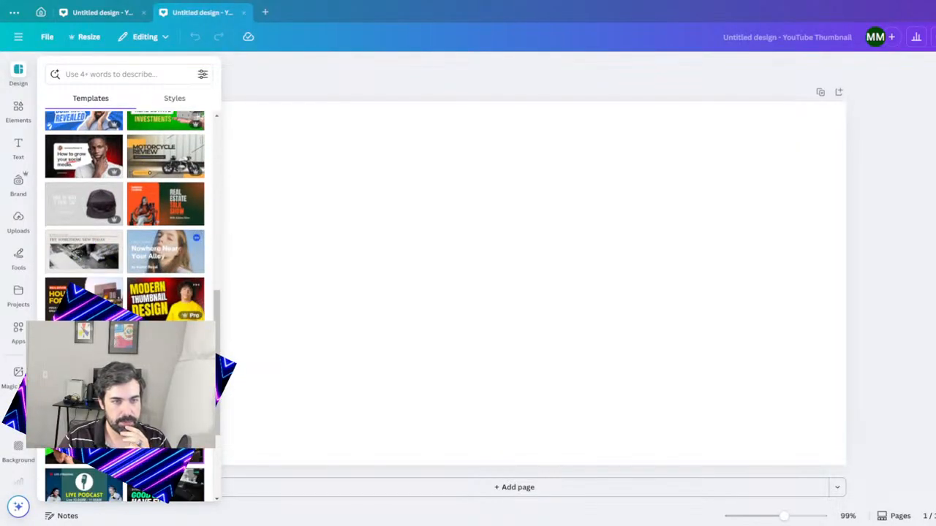
{"action": "scroll", "coordinate": [125, 219], "scroll_direction": "down", "scroll_amount": 5}
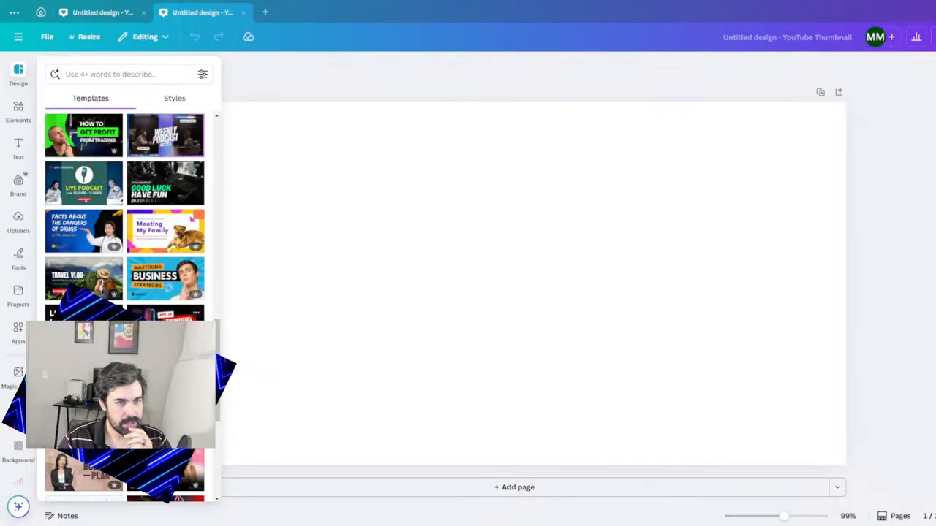
{"action": "scroll", "coordinate": [124, 219], "scroll_direction": "down", "scroll_amount": 5}
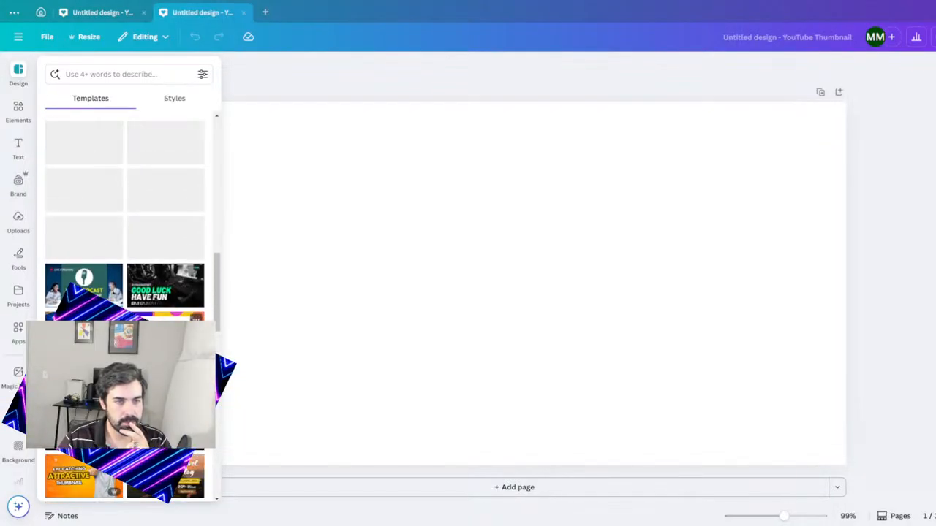
{"action": "scroll", "coordinate": [125, 219], "scroll_direction": "up", "scroll_amount": 3}
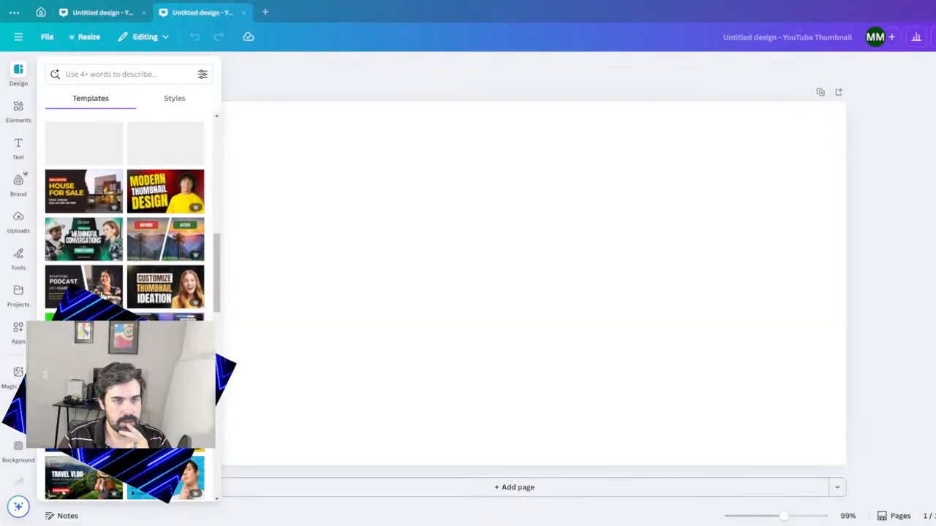
{"action": "scroll", "coordinate": [124, 219], "scroll_direction": "up", "scroll_amount": 2}
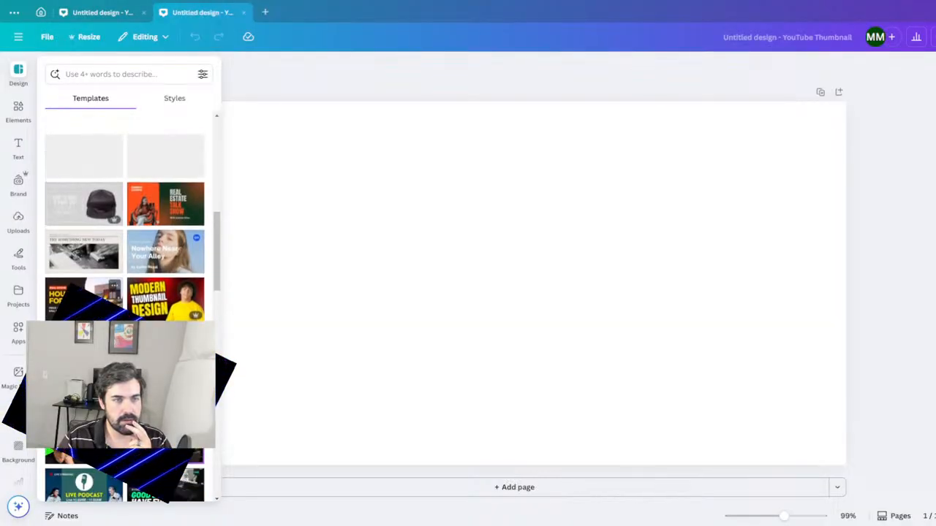
{"action": "scroll", "coordinate": [124, 220], "scroll_direction": "up", "scroll_amount": 3}
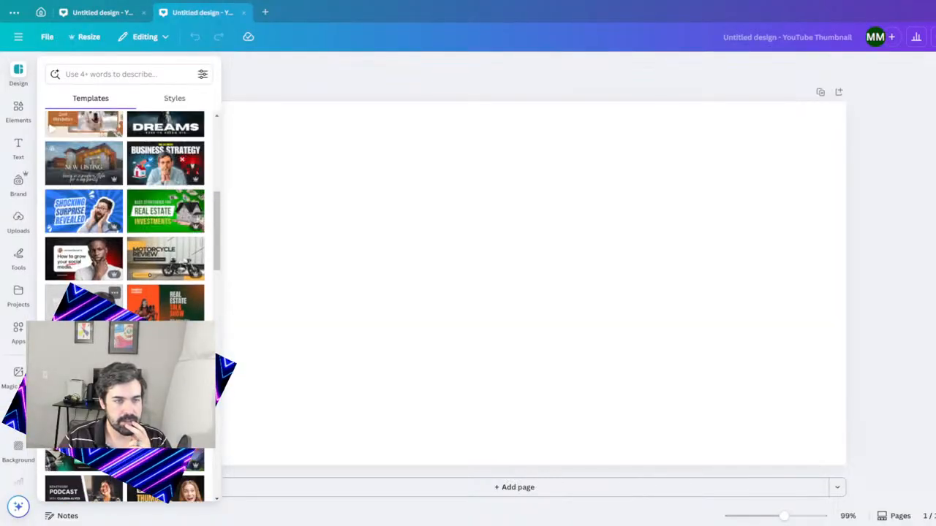
{"action": "scroll", "coordinate": [125, 219], "scroll_direction": "up", "scroll_amount": 5}
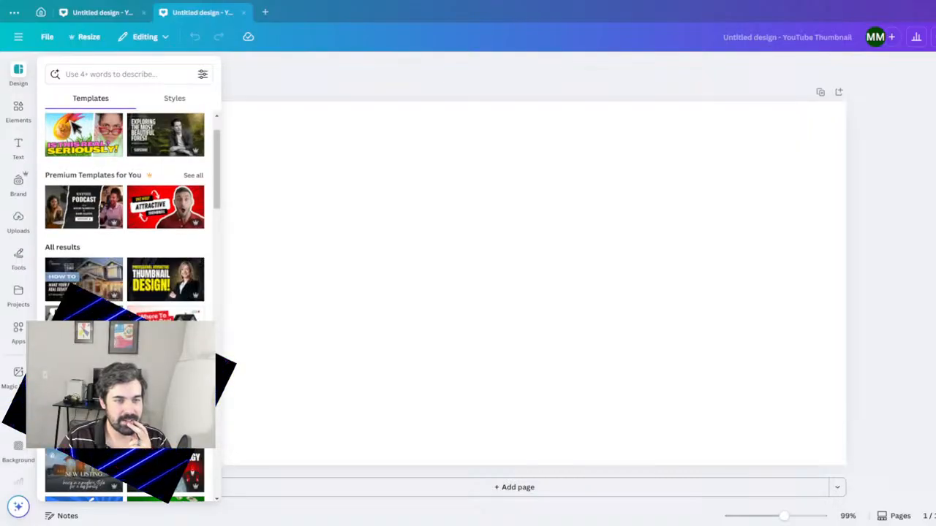
{"action": "scroll", "coordinate": [124, 220], "scroll_direction": "down", "scroll_amount": 10}
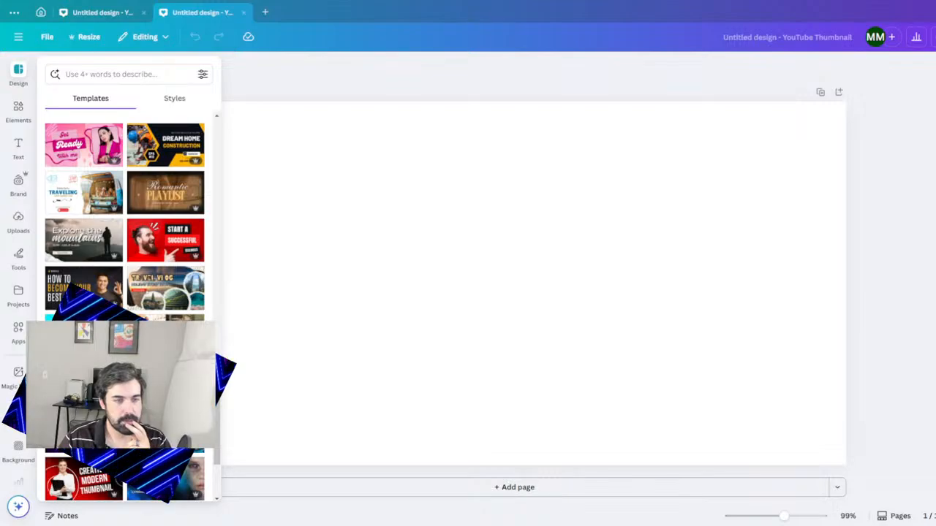
{"action": "left_click", "coordinate": [165, 383]}
{"action": "left_click", "coordinate": [558, 327]}
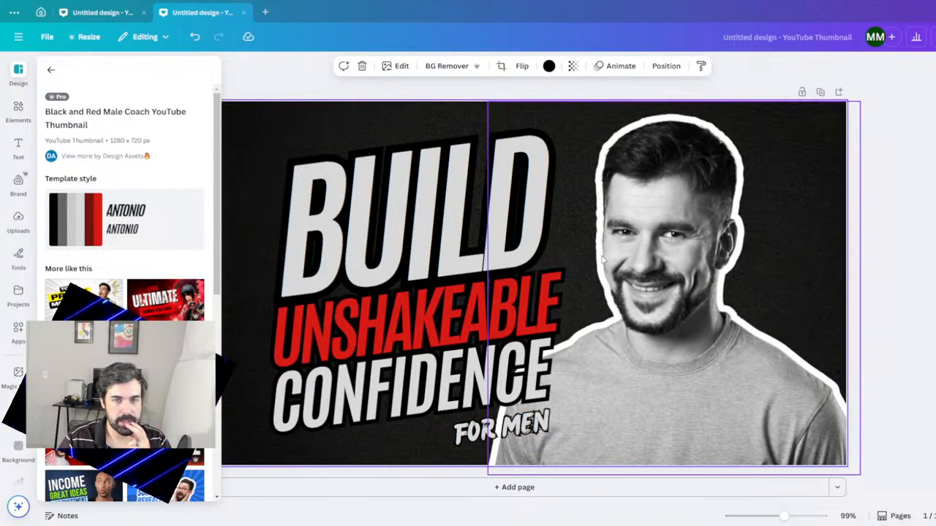
{"action": "left_click", "coordinate": [302, 78]}
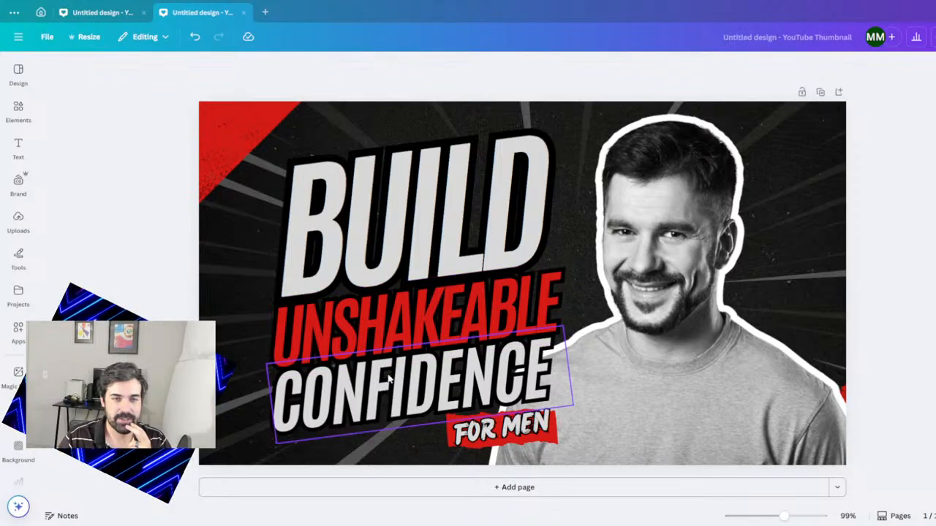
- Replace the red headline word UNSHAKEABLE with "UNDENIABLY"
{"action": "double_click", "coordinate": [383, 330]}
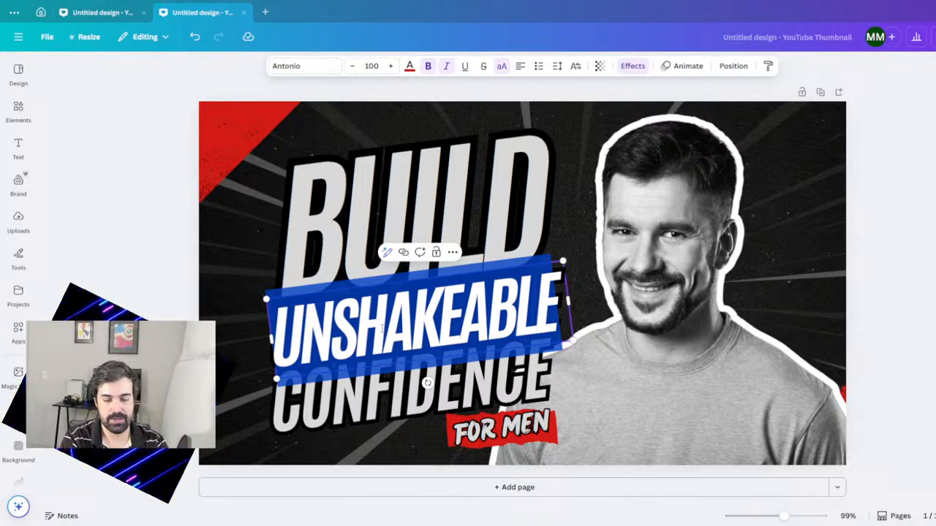
{"action": "type", "text": "UNDENIABLY"}
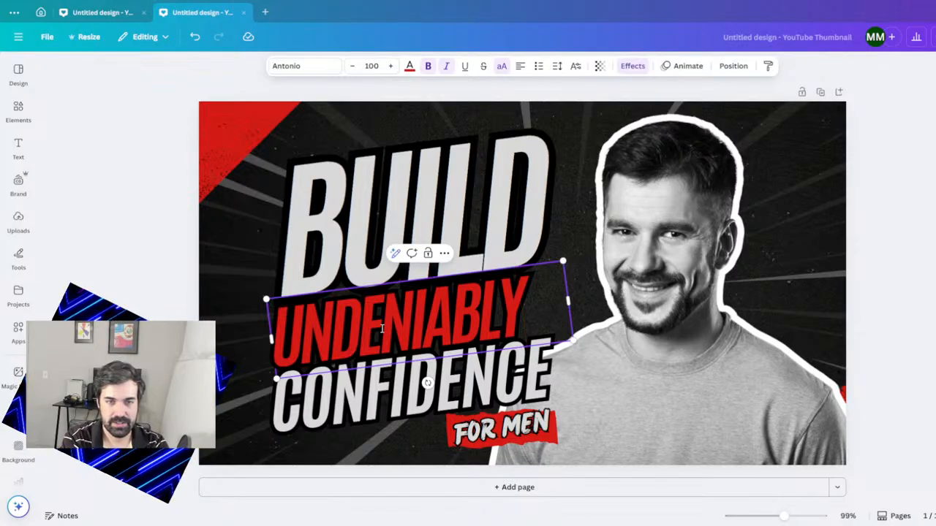
{"action": "left_click", "coordinate": [394, 402]}
{"action": "left_click", "coordinate": [397, 401]}
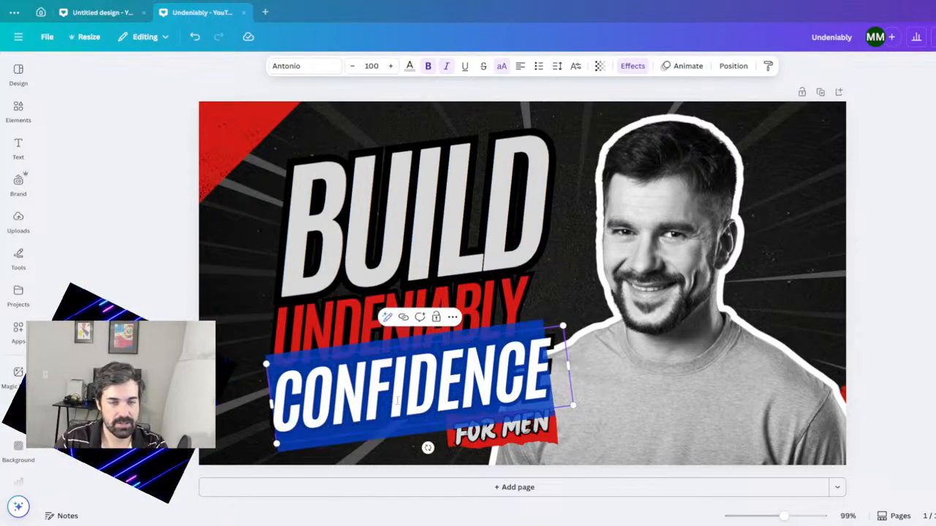
{"action": "left_click", "coordinate": [348, 321]}
{"action": "left_click", "coordinate": [347, 321]}
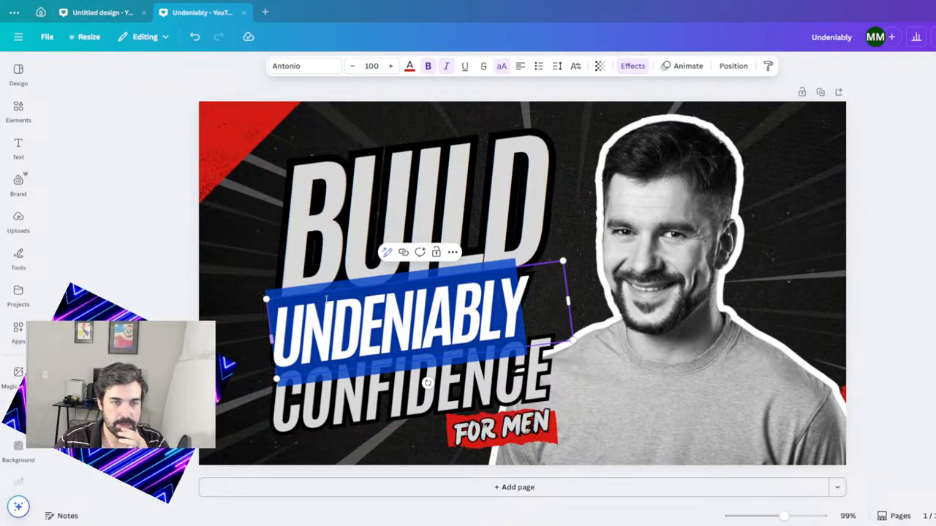
{"action": "left_click", "coordinate": [21, 143]}
{"action": "left_click", "coordinate": [20, 146]}
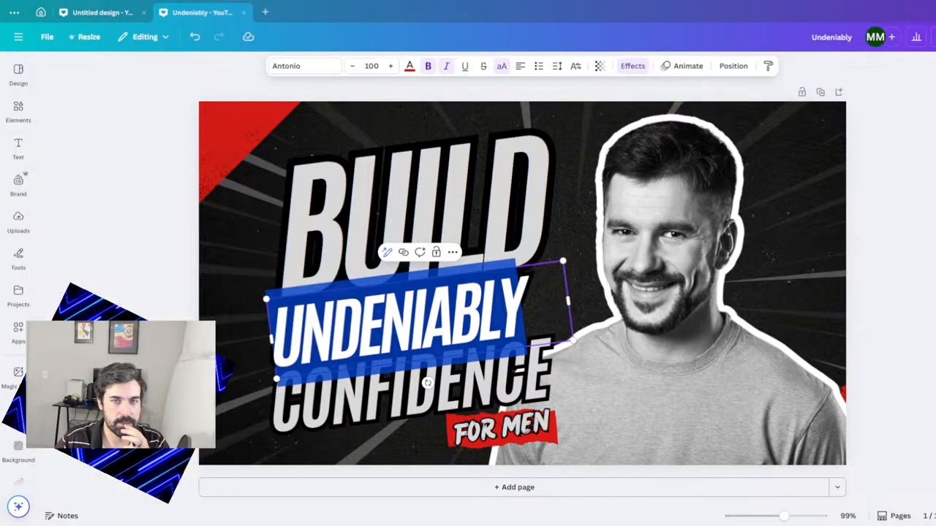
- Duplicate the edited template page as a second page of the design
{"action": "left_click", "coordinate": [821, 93]}
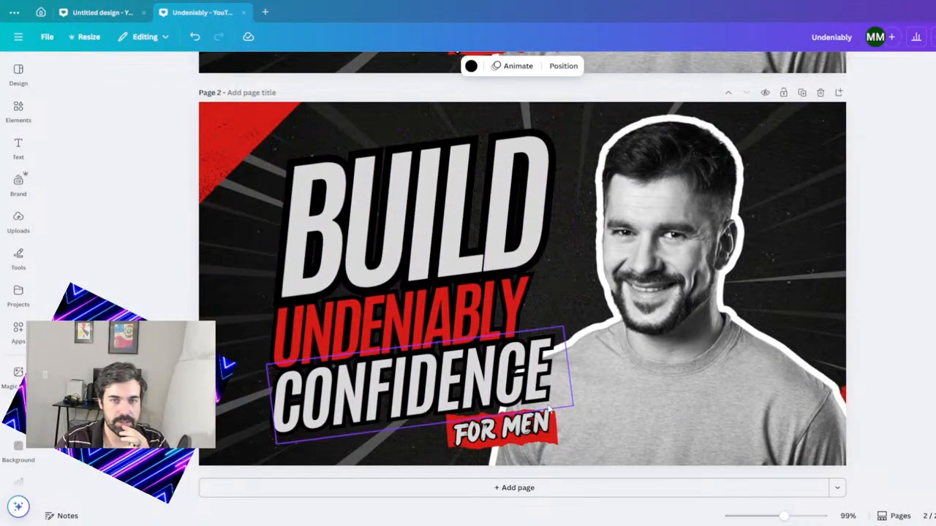
{"action": "scroll", "coordinate": [539, 293], "scroll_direction": "up", "scroll_amount": 5}
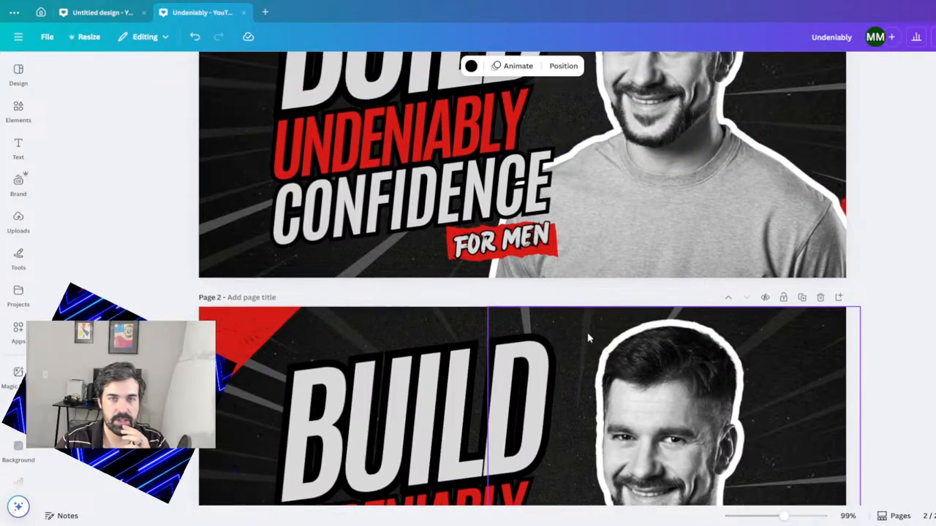
- Delete the headline words BUILD, UNDENIABLY and CONFIDENCE from page 2
{"action": "scroll", "coordinate": [484, 334], "scroll_direction": "down", "scroll_amount": 5}
{"action": "scroll", "coordinate": [483, 336], "scroll_direction": "up", "scroll_amount": 5}
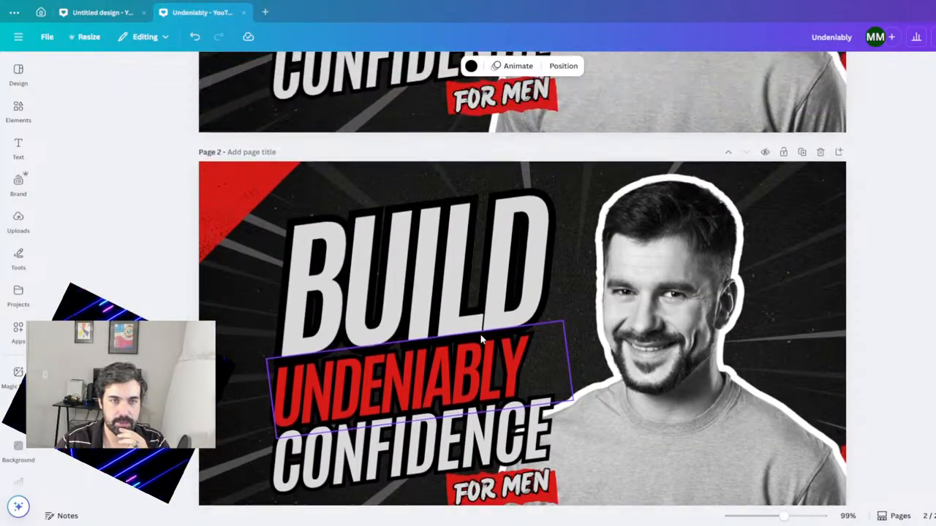
{"action": "scroll", "coordinate": [481, 338], "scroll_direction": "down", "scroll_amount": 5}
{"action": "left_click", "coordinate": [408, 295]}
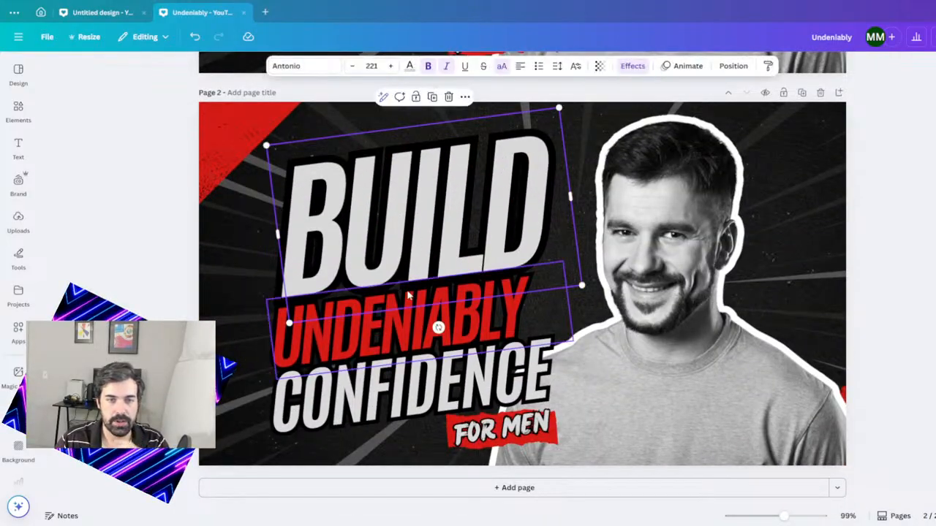
{"action": "key", "text": "Delete"}
{"action": "left_click", "coordinate": [395, 325]}
{"action": "key", "text": "Delete"}
{"action": "left_click", "coordinate": [410, 387]}
{"action": "key", "text": "Delete"}
- Delete the FOR MEN label and the red torn strip behind it from page 2
{"action": "left_click", "coordinate": [501, 430]}
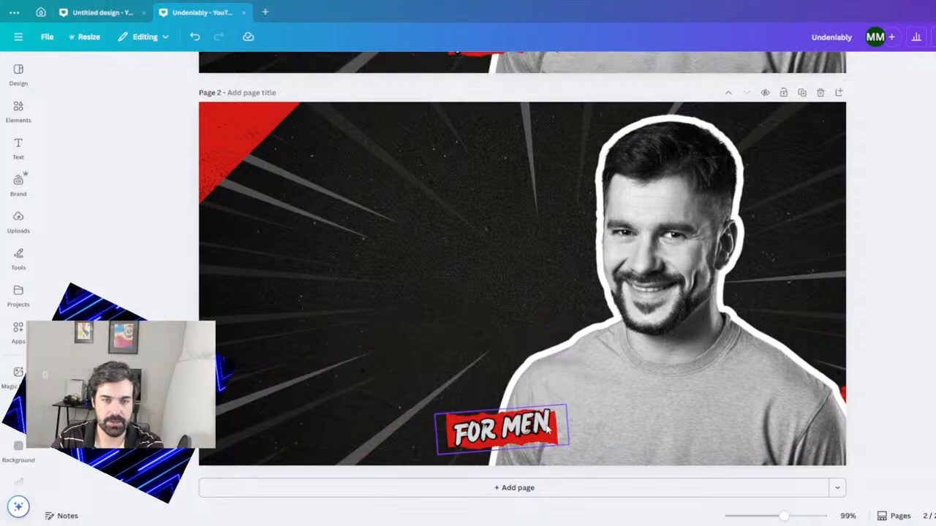
{"action": "key", "text": "Delete"}
{"action": "key", "text": "ctrl+z"}
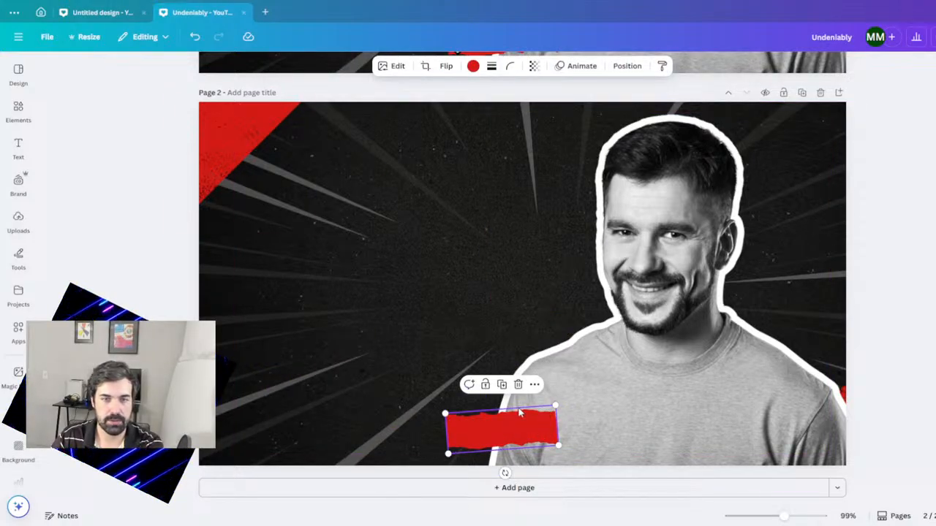
{"action": "key", "text": "Delete"}
{"action": "scroll", "coordinate": [492, 303], "scroll_direction": "up", "scroll_amount": 5}
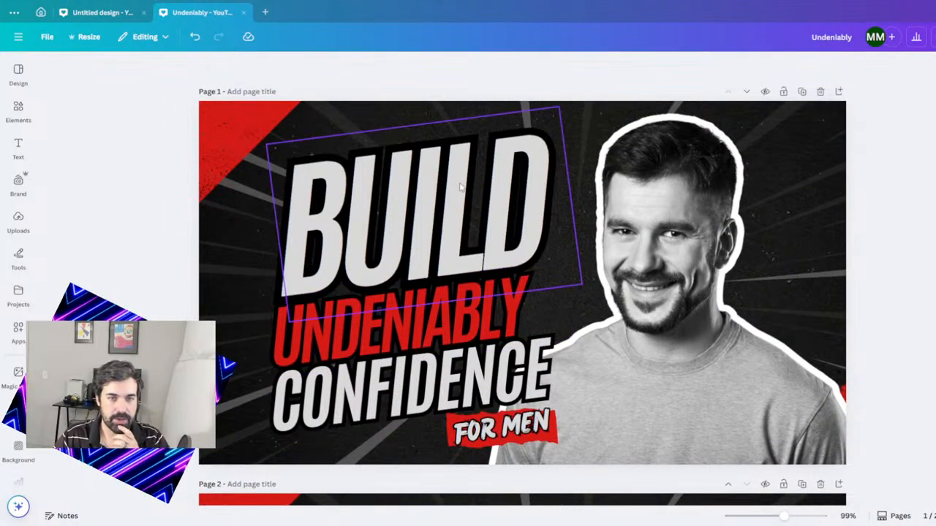
{"action": "scroll", "coordinate": [460, 186], "scroll_direction": "down", "scroll_amount": 1}
{"action": "left_click_drag", "start_coordinate": [461, 117], "coordinate": [399, 449]}
{"action": "scroll", "coordinate": [401, 443], "scroll_direction": "down", "scroll_amount": 1}
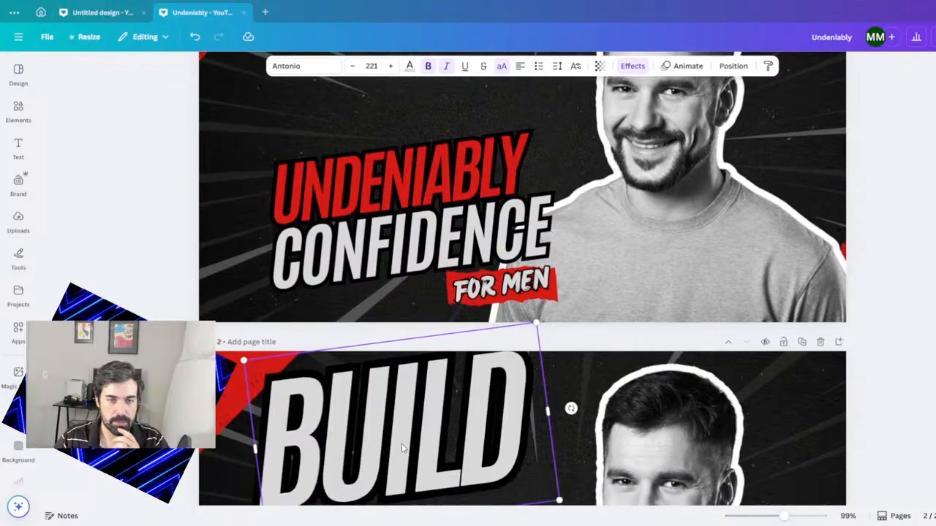
{"action": "key", "text": "ctrl+z"}
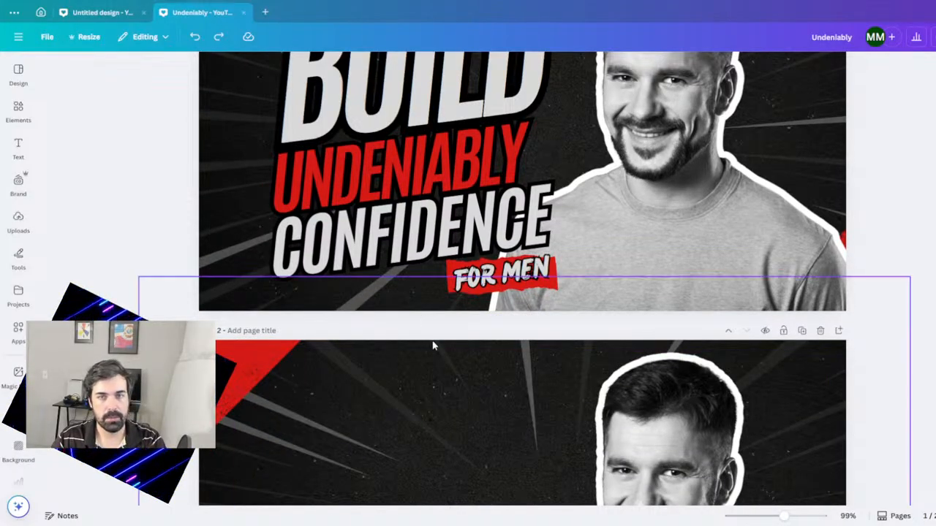
{"action": "scroll", "coordinate": [512, 338], "scroll_direction": "up", "scroll_amount": 1}
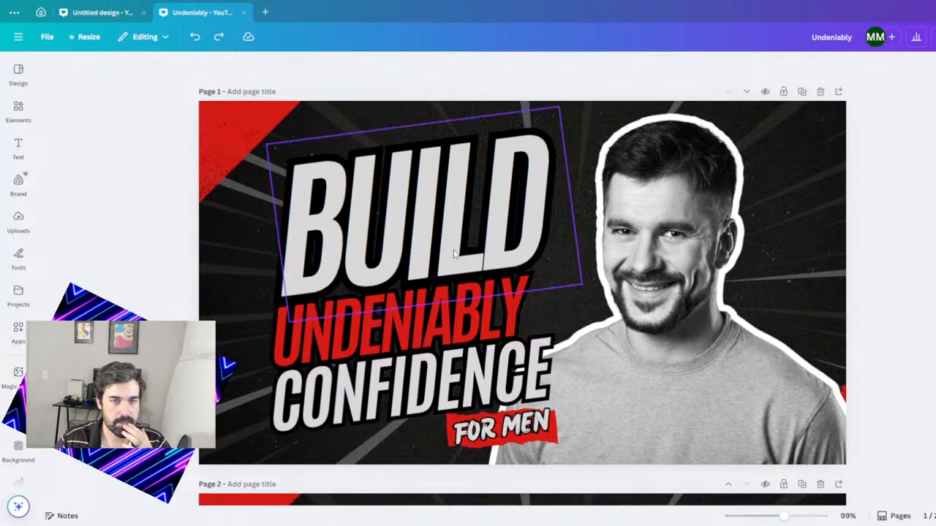
- Find the uploaded photo of the bearded man sticking out his tongue and place it beside the template's man on page 2
{"action": "scroll", "coordinate": [365, 241], "scroll_direction": "down", "scroll_amount": 4}
{"action": "scroll", "coordinate": [366, 241], "scroll_direction": "down", "scroll_amount": 1}
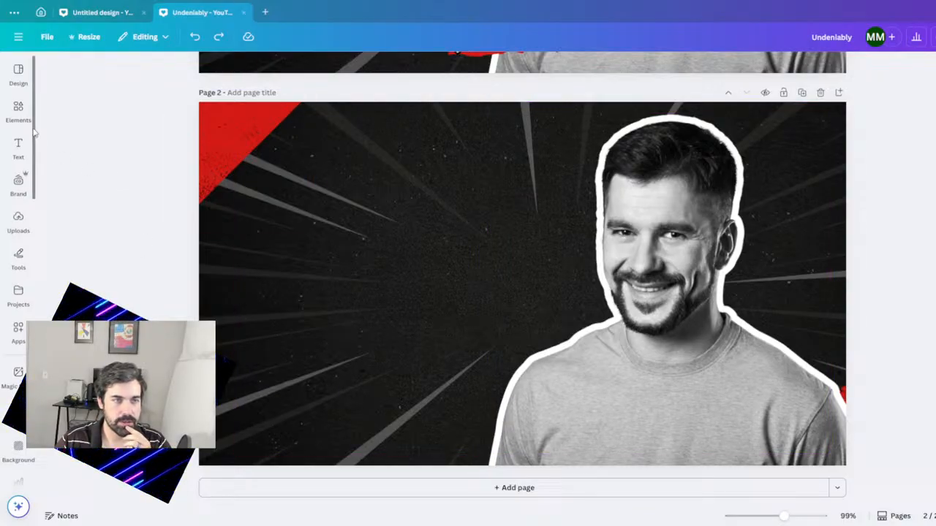
{"action": "left_click", "coordinate": [18, 185]}
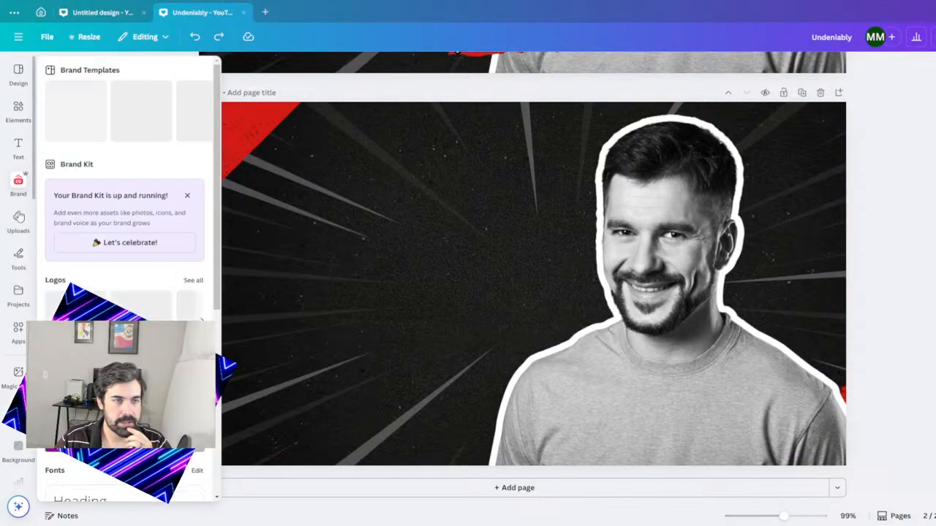
{"action": "left_click", "coordinate": [18, 217]}
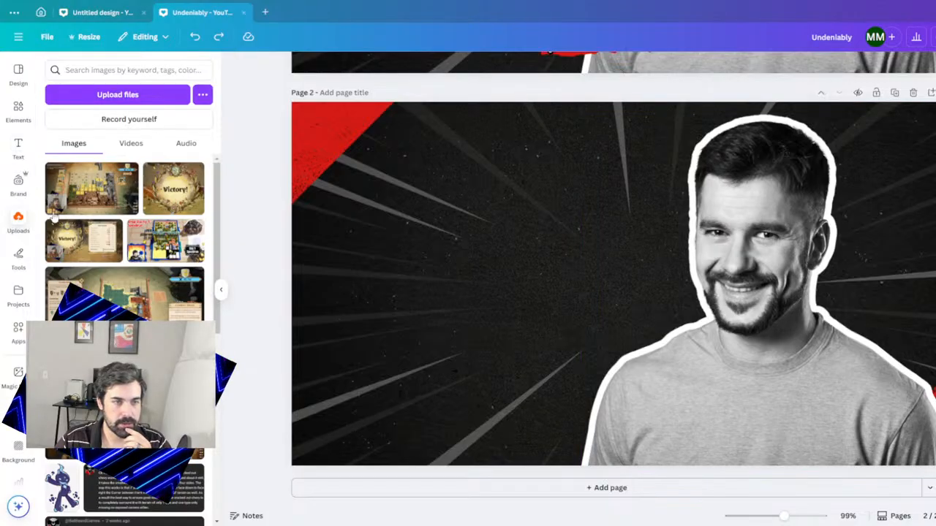
{"action": "scroll", "coordinate": [73, 219], "scroll_direction": "down", "scroll_amount": 10}
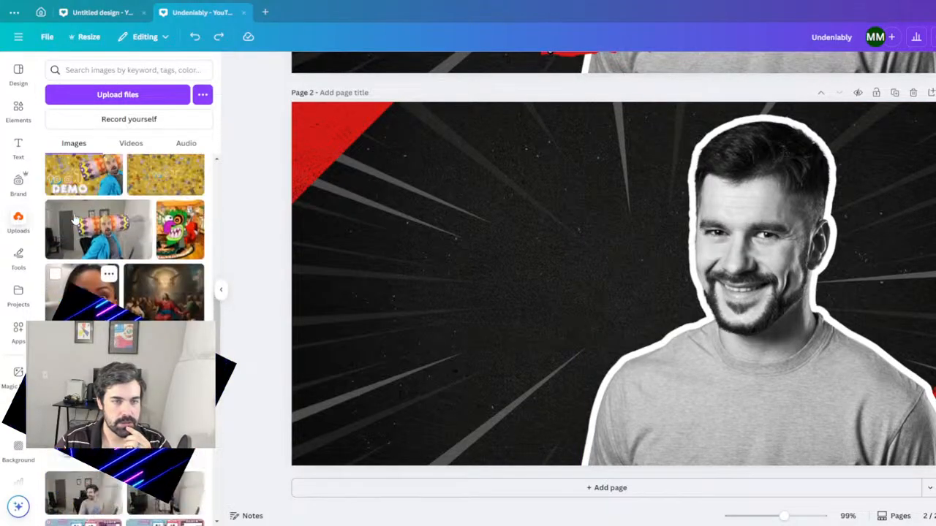
{"action": "scroll", "coordinate": [73, 219], "scroll_direction": "down", "scroll_amount": 10}
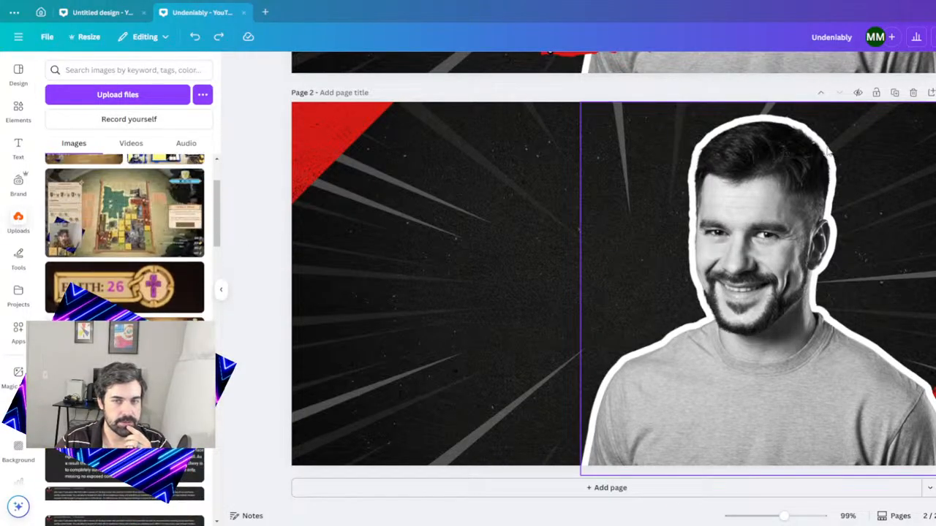
{"action": "scroll", "coordinate": [124, 242], "scroll_direction": "down", "scroll_amount": 10}
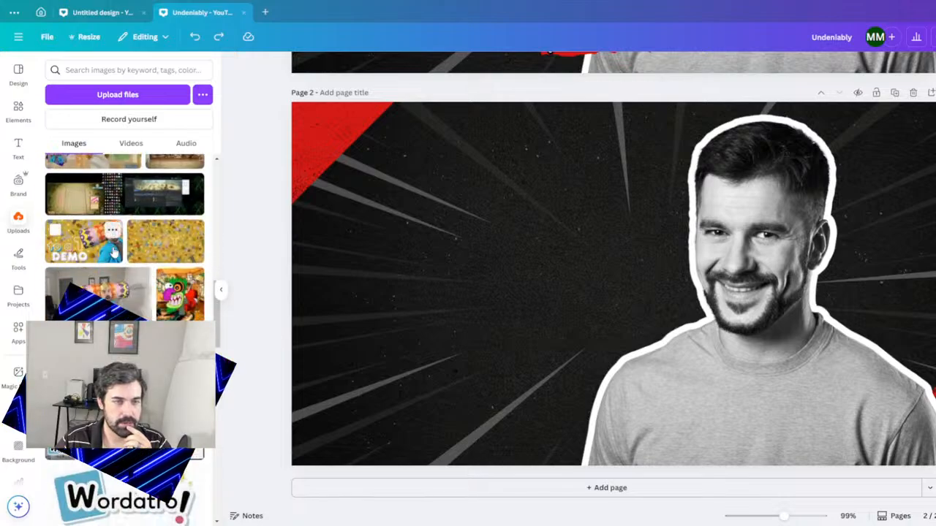
{"action": "scroll", "coordinate": [113, 249], "scroll_direction": "down", "scroll_amount": 5}
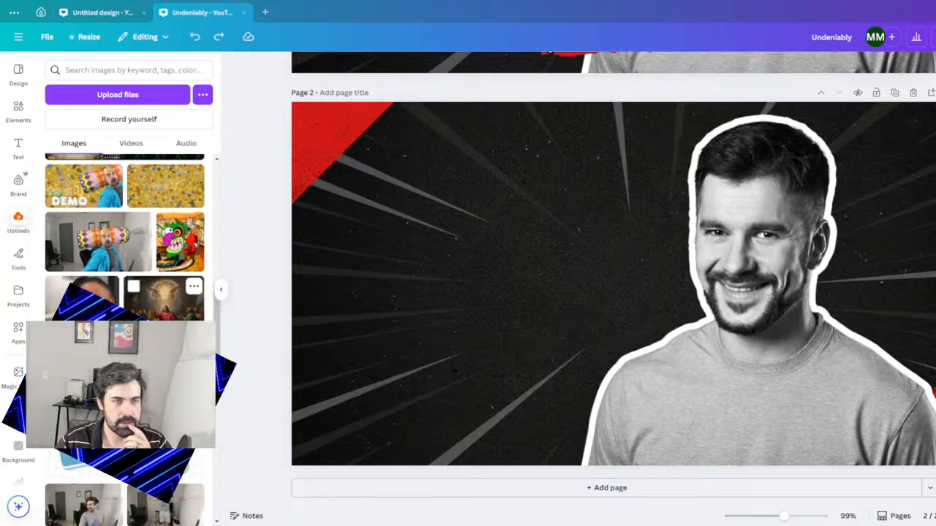
{"action": "scroll", "coordinate": [165, 277], "scroll_direction": "down", "scroll_amount": 5}
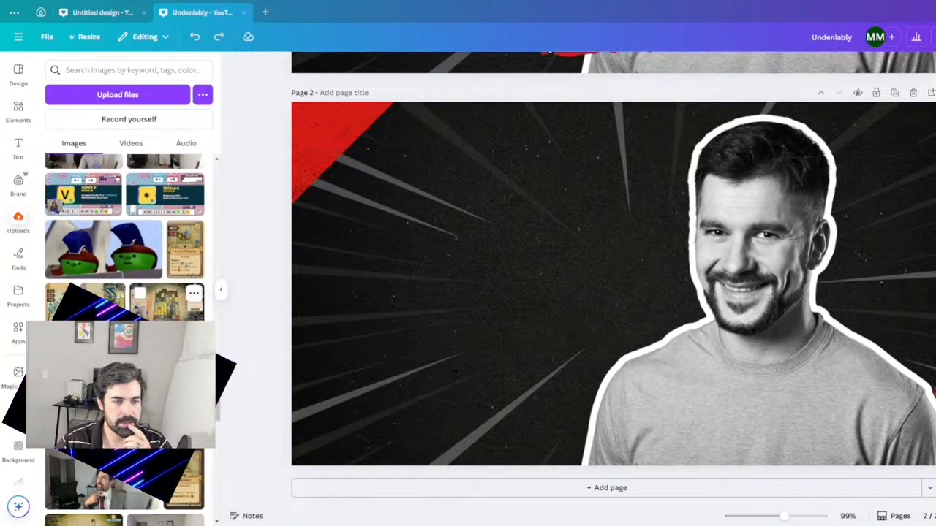
{"action": "scroll", "coordinate": [165, 278], "scroll_direction": "down", "scroll_amount": 3}
{"action": "scroll", "coordinate": [164, 278], "scroll_direction": "down", "scroll_amount": 10}
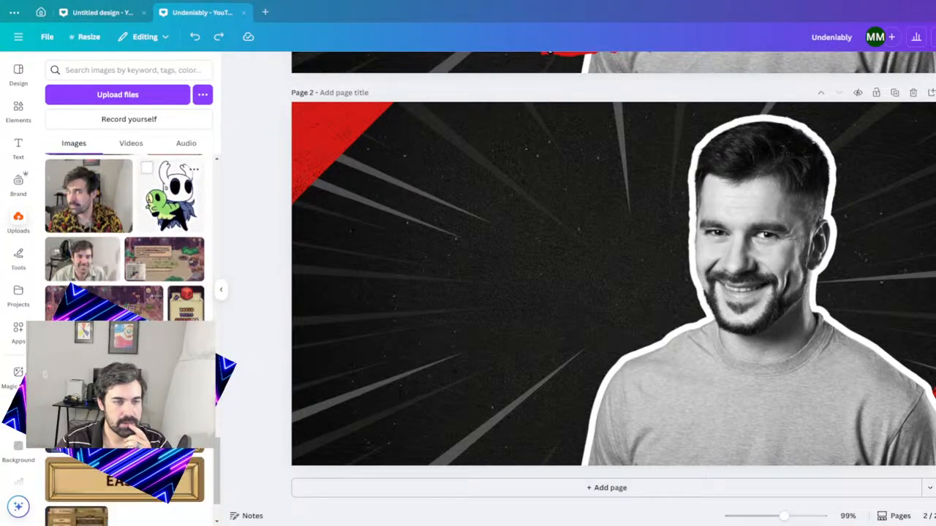
{"action": "scroll", "coordinate": [125, 278], "scroll_direction": "down", "scroll_amount": 10}
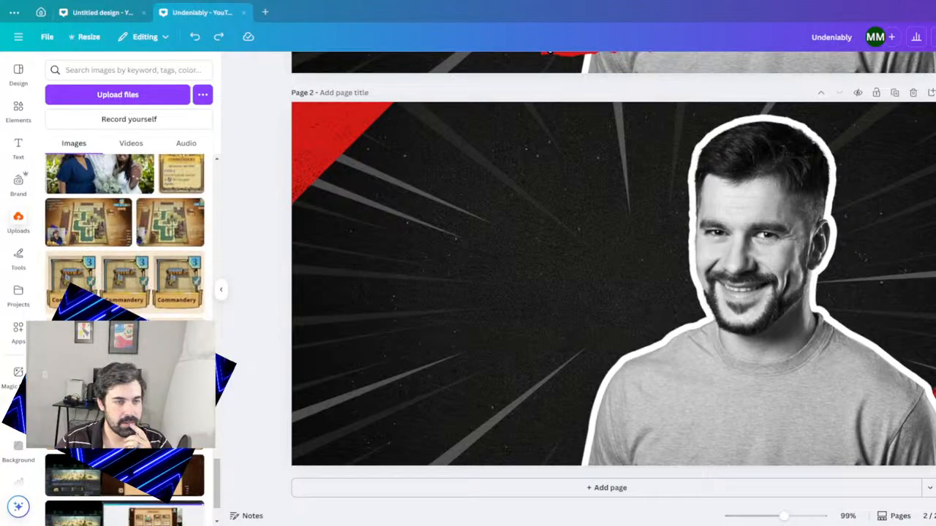
{"action": "scroll", "coordinate": [124, 234], "scroll_direction": "down", "scroll_amount": 10}
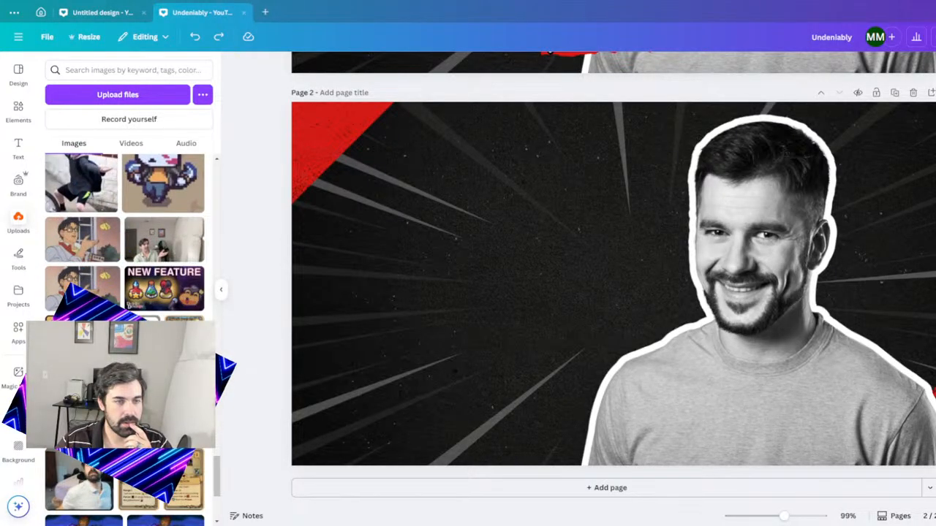
{"action": "left_click", "coordinate": [79, 480]}
{"action": "left_click_drag", "start_coordinate": [612, 317], "coordinate": [500, 330]}
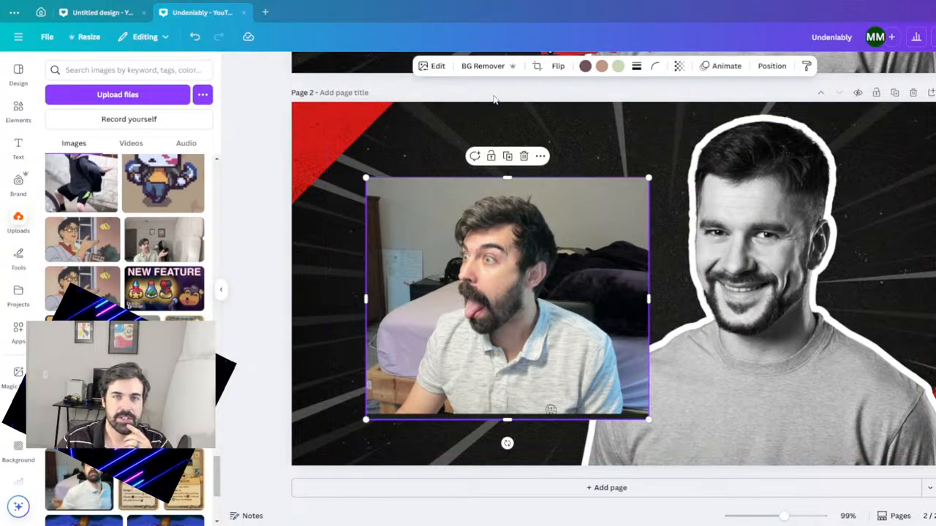
- Remove the background of the tongue-out photo and enlarge the cutout to more than the page height
{"action": "left_click", "coordinate": [482, 67]}
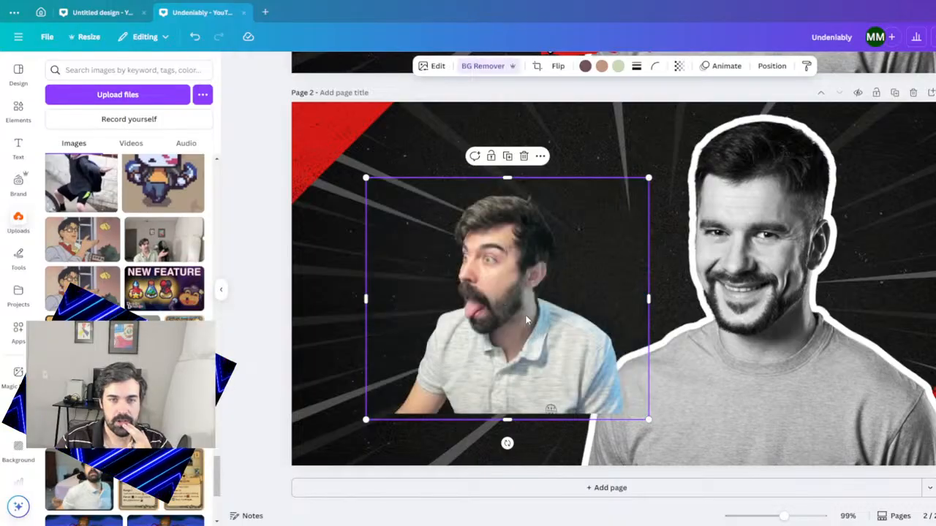
{"action": "left_click_drag", "start_coordinate": [534, 320], "coordinate": [565, 345]}
{"action": "left_click_drag", "start_coordinate": [398, 203], "coordinate": [263, 77]}
{"action": "left_click_drag", "start_coordinate": [439, 310], "coordinate": [399, 323]}
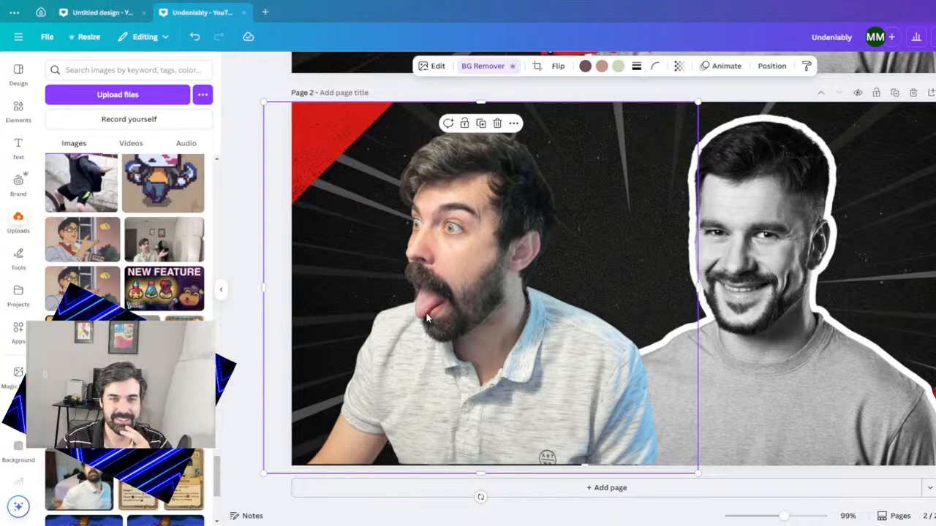
{"action": "left_click_drag", "start_coordinate": [313, 125], "coordinate": [247, 95]}
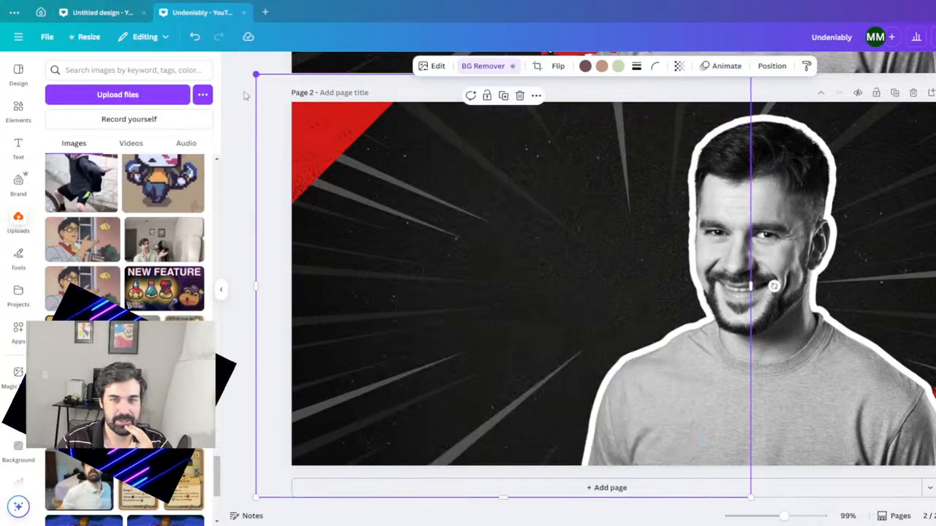
- Remove the template's white-outlined man from page 2 and put the tongue-out cutout in his place on the right half
{"action": "left_click_drag", "start_coordinate": [390, 244], "coordinate": [468, 313]}
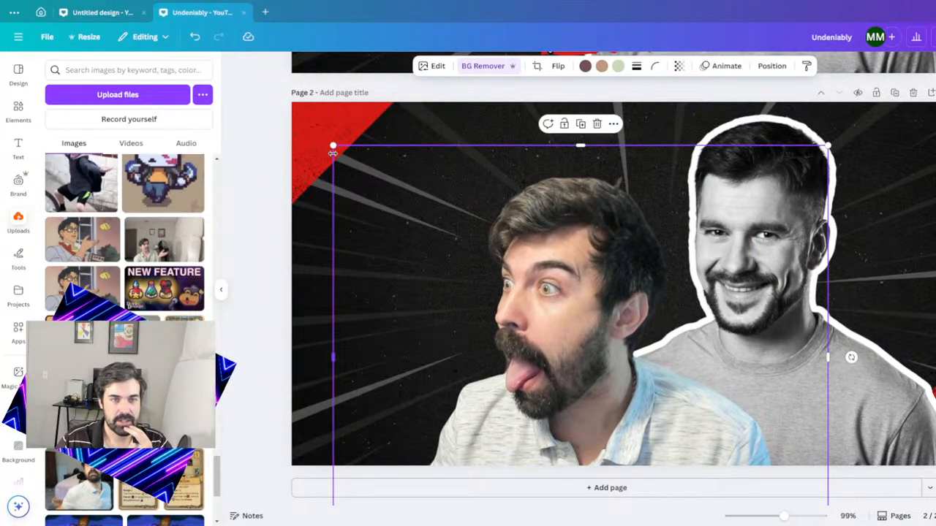
{"action": "left_click_drag", "start_coordinate": [535, 334], "coordinate": [308, 276]}
{"action": "left_click", "coordinate": [789, 286]}
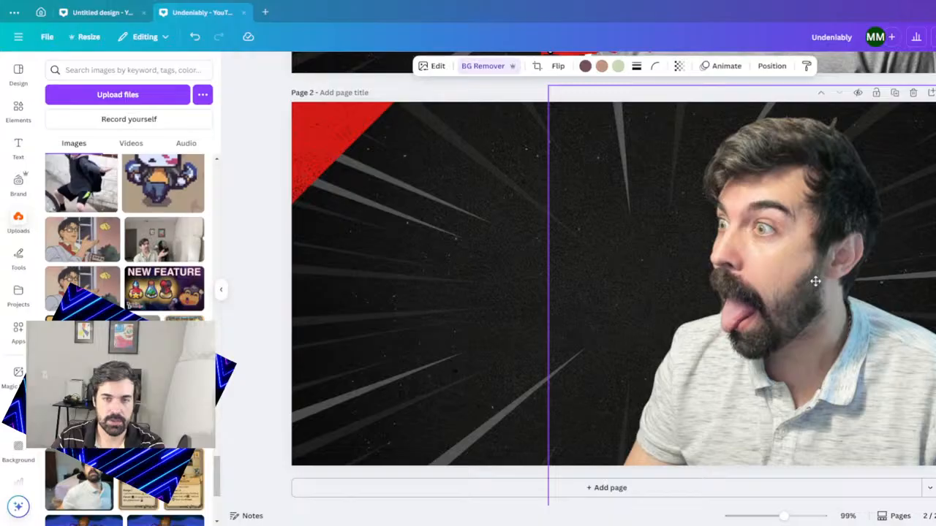
{"action": "left_click_drag", "start_coordinate": [814, 280], "coordinate": [760, 289]}
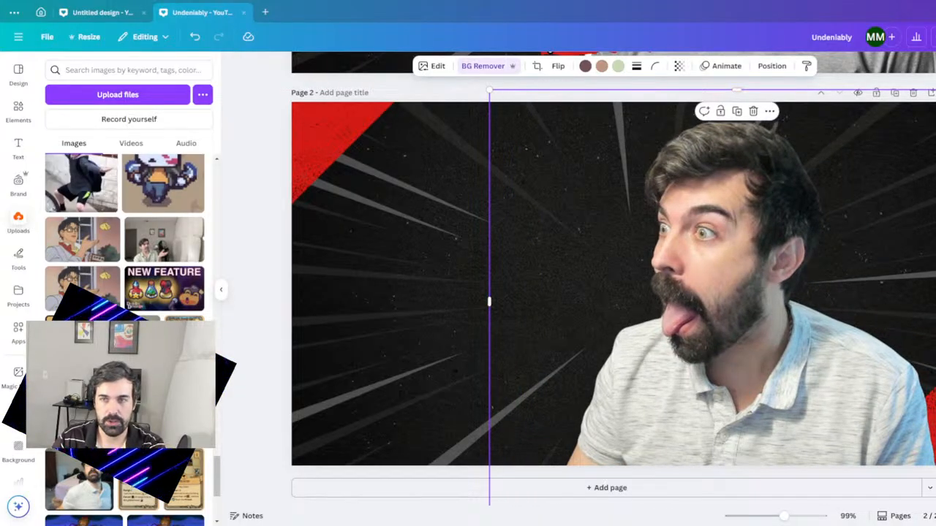
{"action": "left_click_drag", "start_coordinate": [935, 94], "coordinate": [852, 249]}
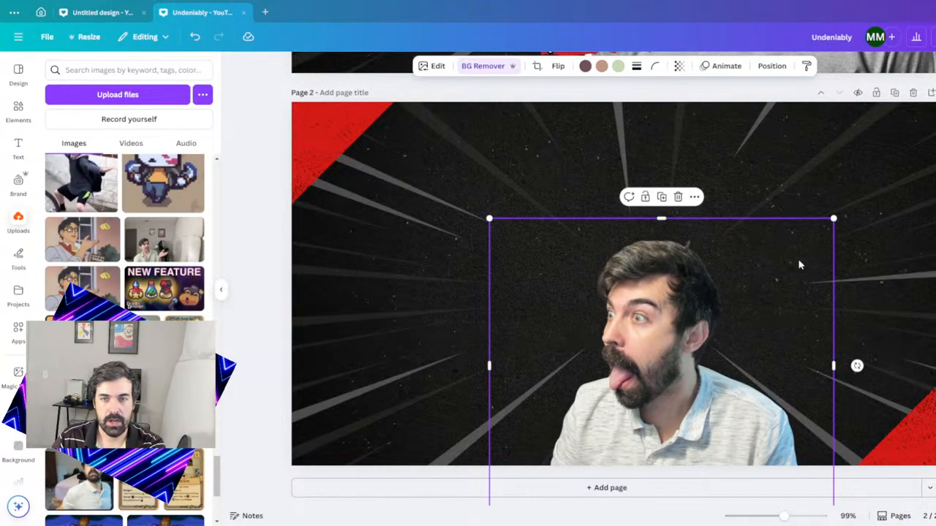
{"action": "key", "text": "ctrl+z"}
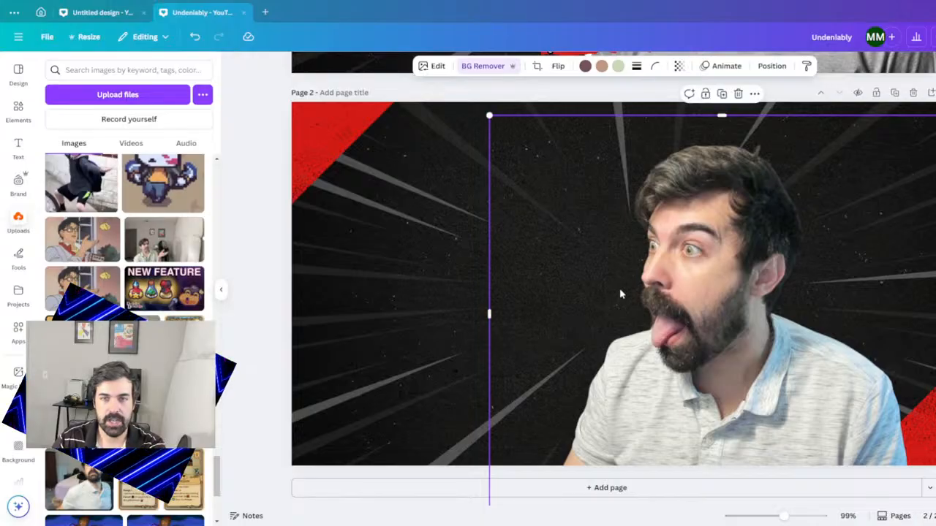
{"action": "key", "text": "ctrl+z"}
{"action": "key", "text": "ctrl+z"}
{"action": "key", "text": "ctrl+z"}
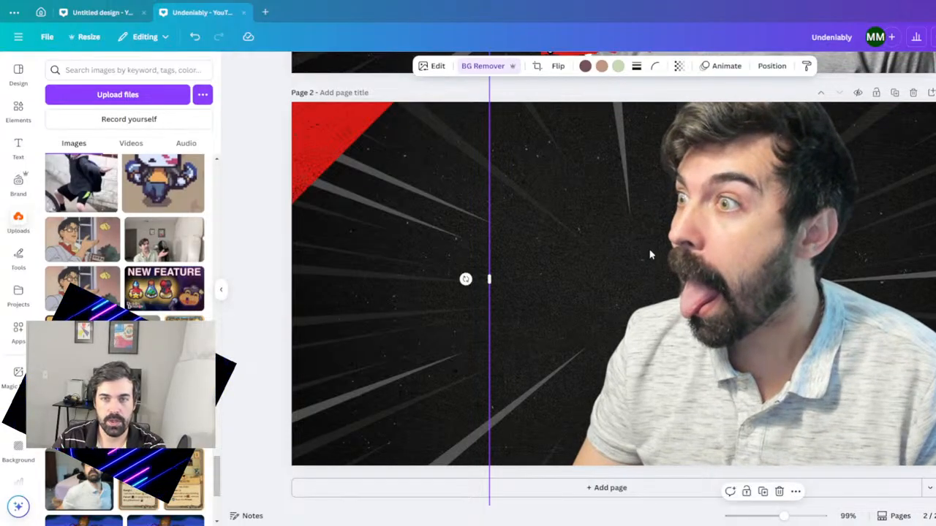
- Scale the tongue-out cutout down and set it along the lower edge of page 2, towards the right corner
{"action": "left_click", "coordinate": [708, 292]}
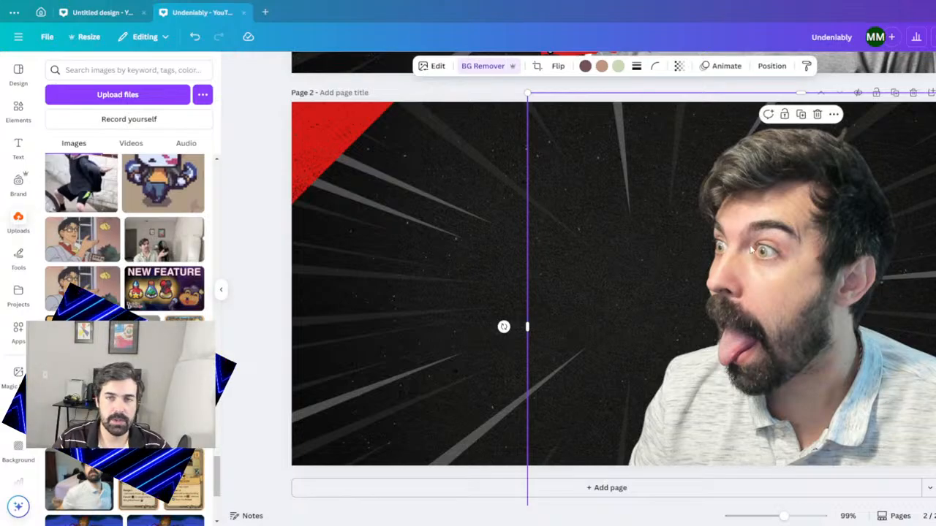
{"action": "left_click_drag", "start_coordinate": [682, 293], "coordinate": [588, 291]}
{"action": "left_click_drag", "start_coordinate": [917, 108], "coordinate": [812, 212]}
{"action": "left_click_drag", "start_coordinate": [703, 281], "coordinate": [843, 247]}
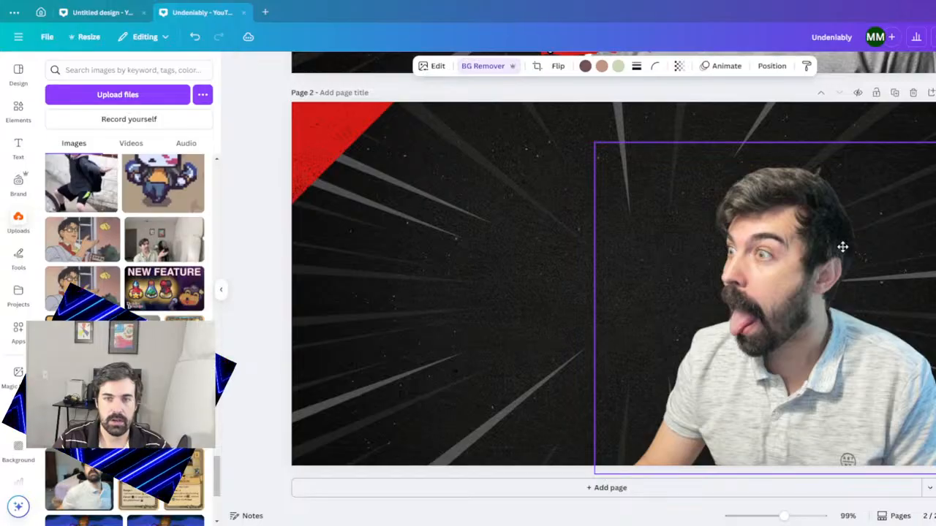
{"action": "left_click_drag", "start_coordinate": [814, 326], "coordinate": [825, 329]}
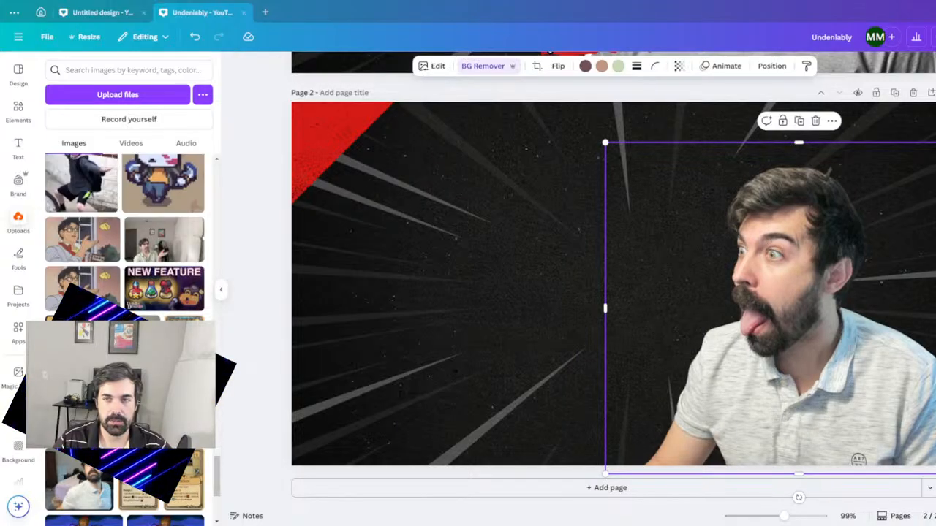
{"action": "left_click_drag", "start_coordinate": [863, 264], "coordinate": [869, 279]}
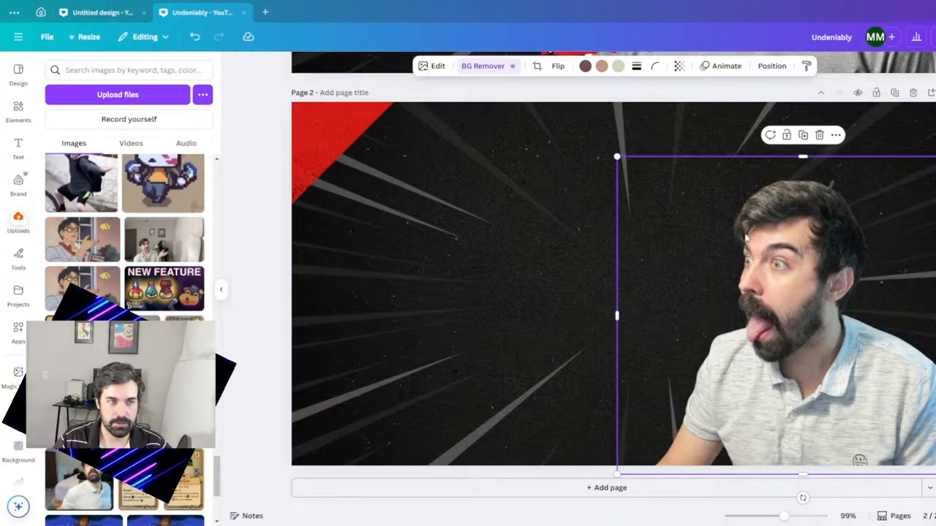
- Enlarge the cutout to fill the right half of page 2, with the shirt running off the lower edge
{"action": "left_click_drag", "start_coordinate": [823, 260], "coordinate": [797, 253]}
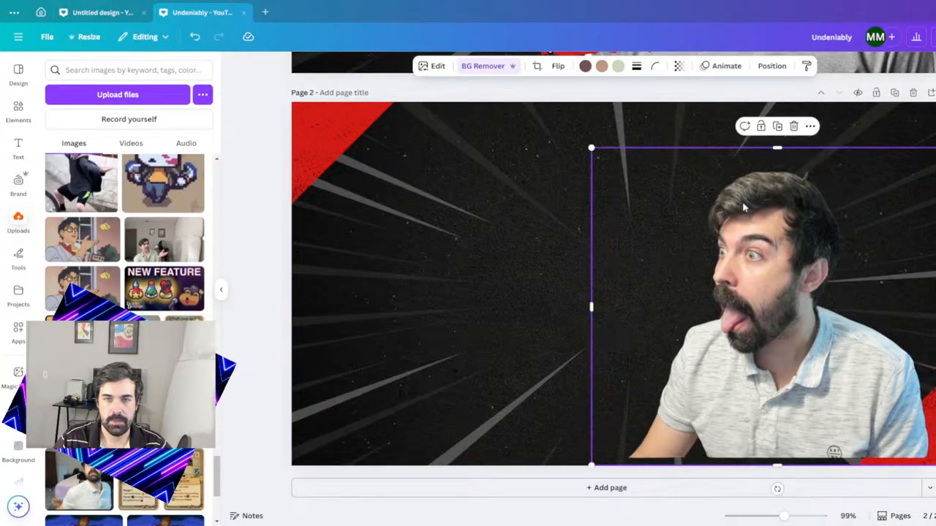
{"action": "left_click_drag", "start_coordinate": [592, 149], "coordinate": [443, 138]}
{"action": "left_click_drag", "start_coordinate": [694, 292], "coordinate": [768, 331]}
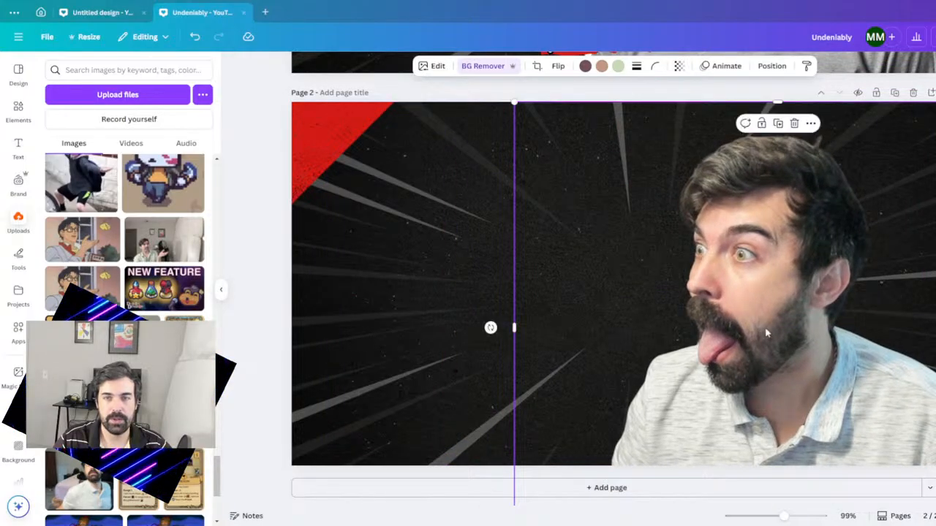
- Tilt the tongue-out cutout slightly clockwise and set it on the right half of page 2, with the shirt running off the lower edge
{"action": "left_click_drag", "start_coordinate": [766, 379], "coordinate": [770, 387]}
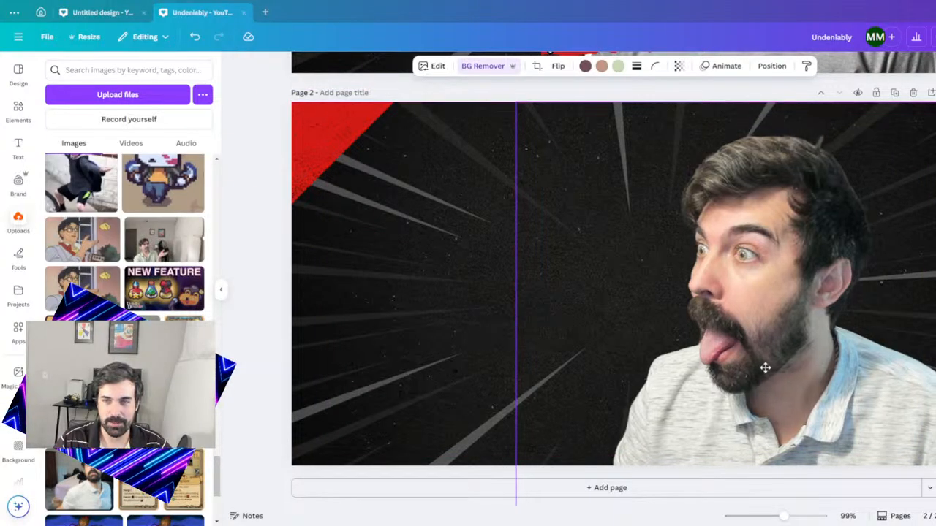
{"action": "left_click_drag", "start_coordinate": [765, 367], "coordinate": [668, 257]}
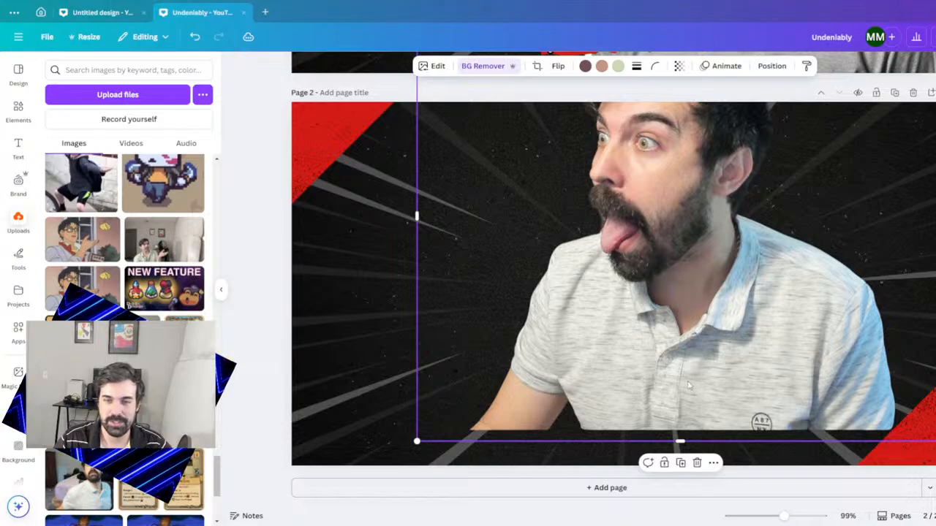
{"action": "left_click_drag", "start_coordinate": [935, 216], "coordinate": [935, 238]}
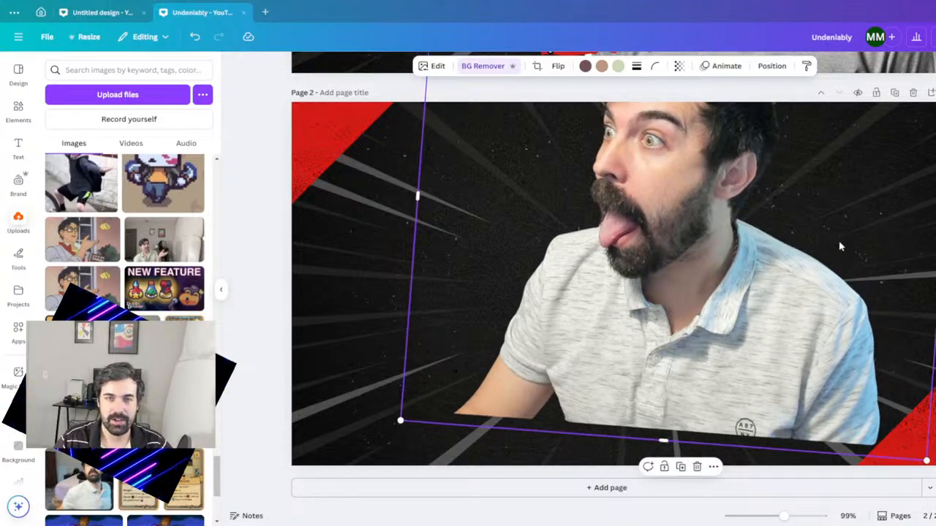
{"action": "left_click_drag", "start_coordinate": [840, 246], "coordinate": [934, 341]}
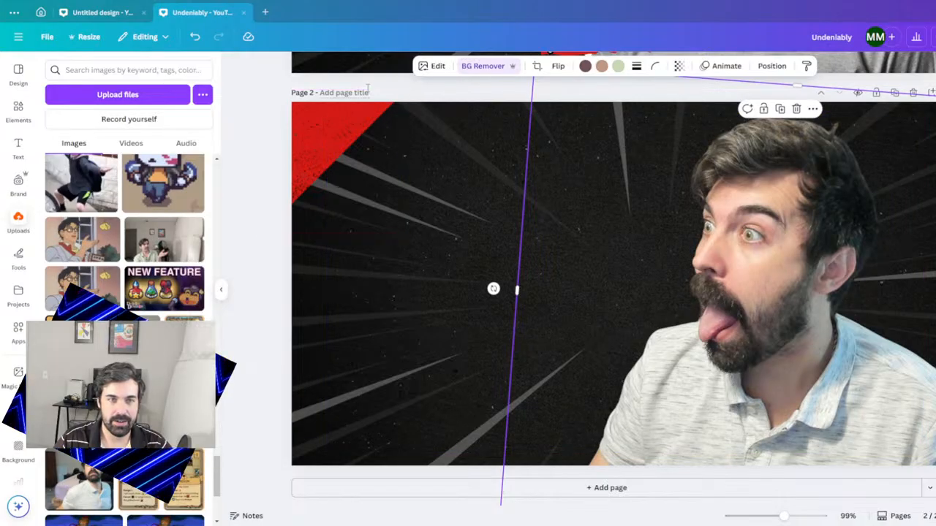
{"action": "left_click", "coordinate": [241, 204]}
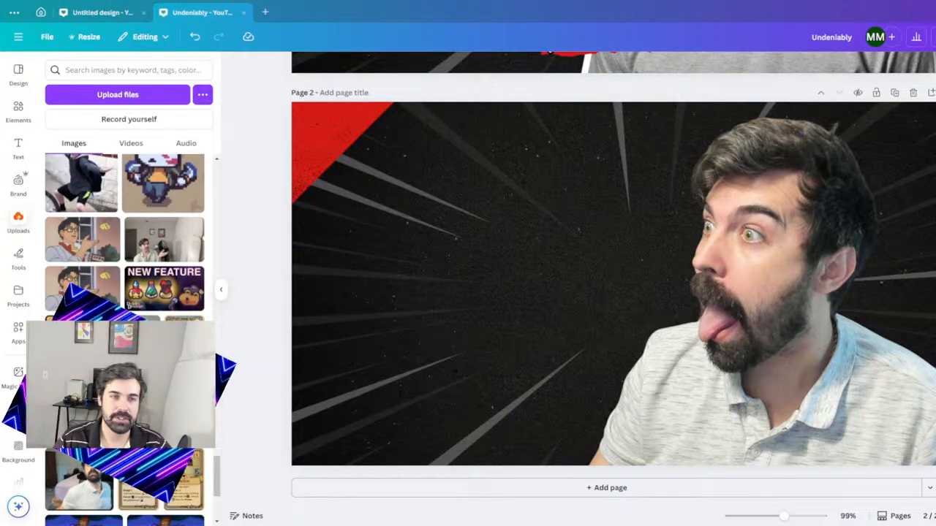
- Look through the uploaded images, the templates similar to the Black and Red Male Coach thumbnail, and the available element categories
{"action": "scroll", "coordinate": [165, 278], "scroll_direction": "down", "scroll_amount": 5}
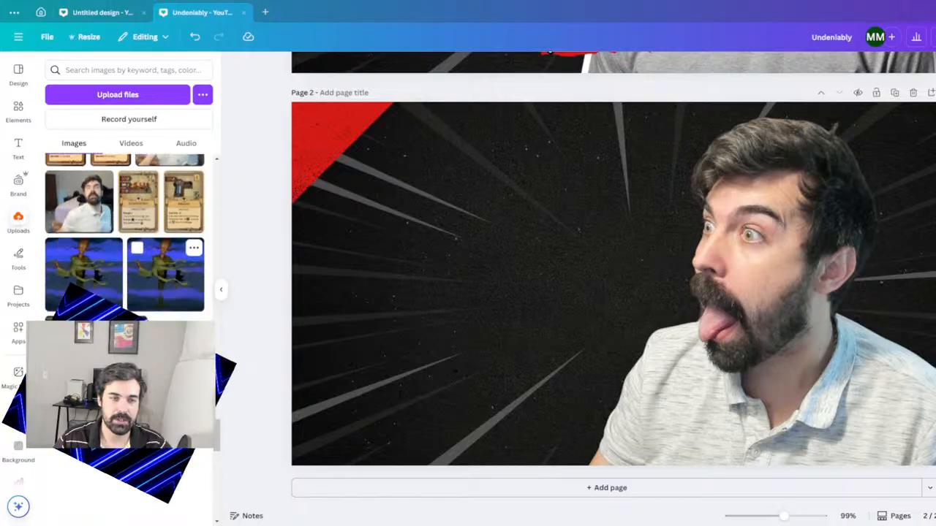
{"action": "scroll", "coordinate": [165, 278], "scroll_direction": "up", "scroll_amount": 5}
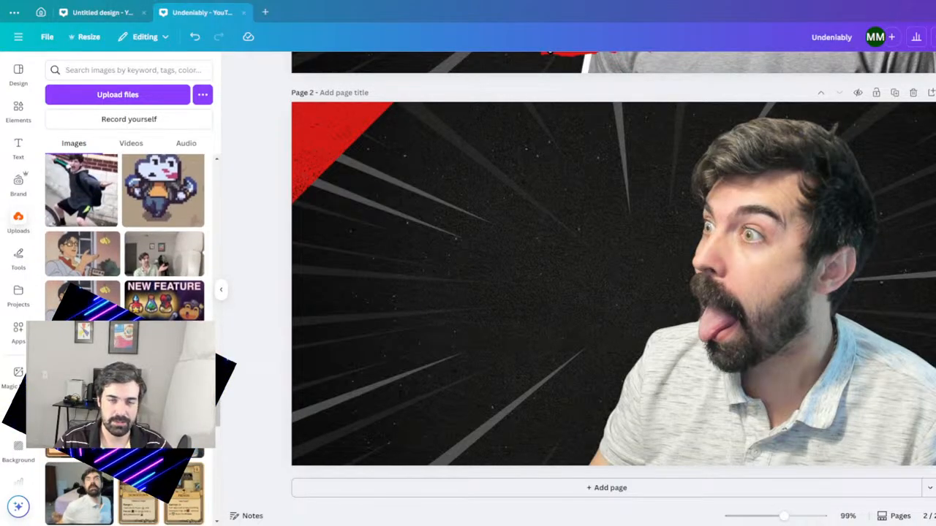
{"action": "scroll", "coordinate": [165, 292], "scroll_direction": "down", "scroll_amount": 8}
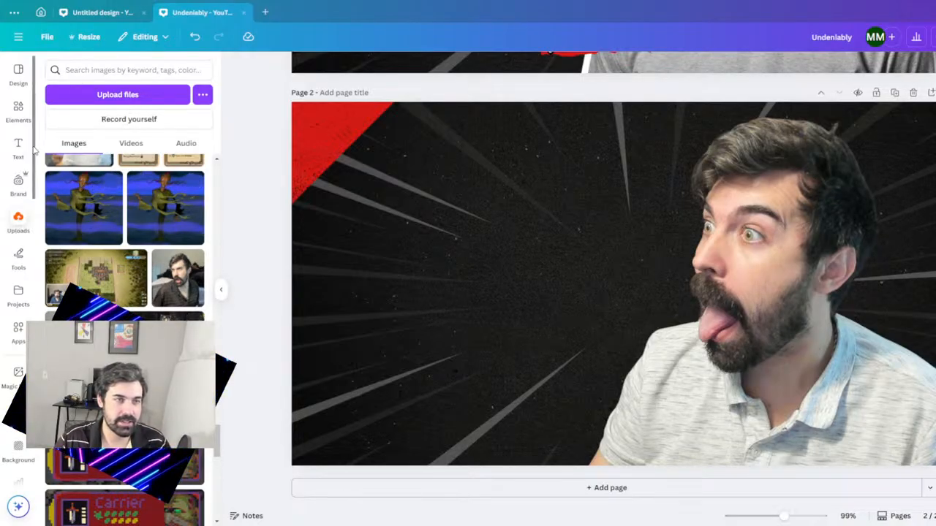
{"action": "left_click", "coordinate": [21, 70]}
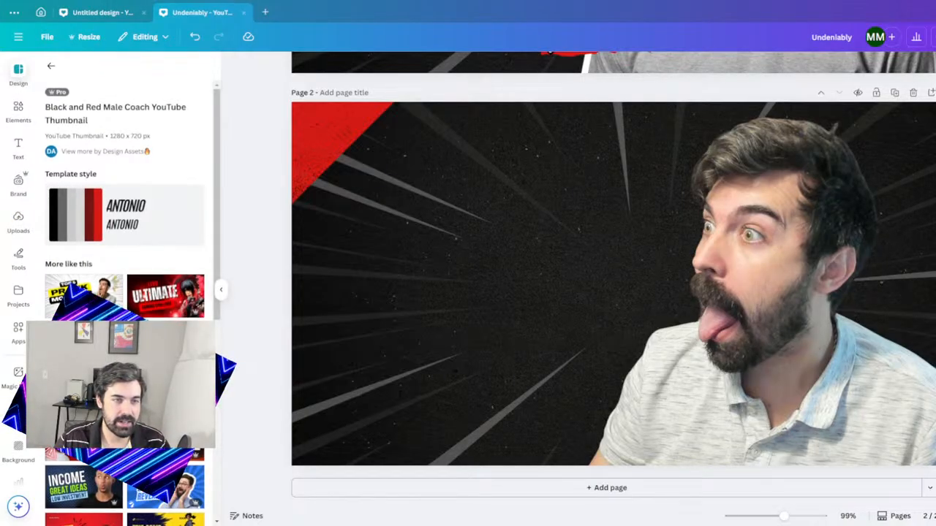
{"action": "scroll", "coordinate": [142, 310], "scroll_direction": "down", "scroll_amount": 5}
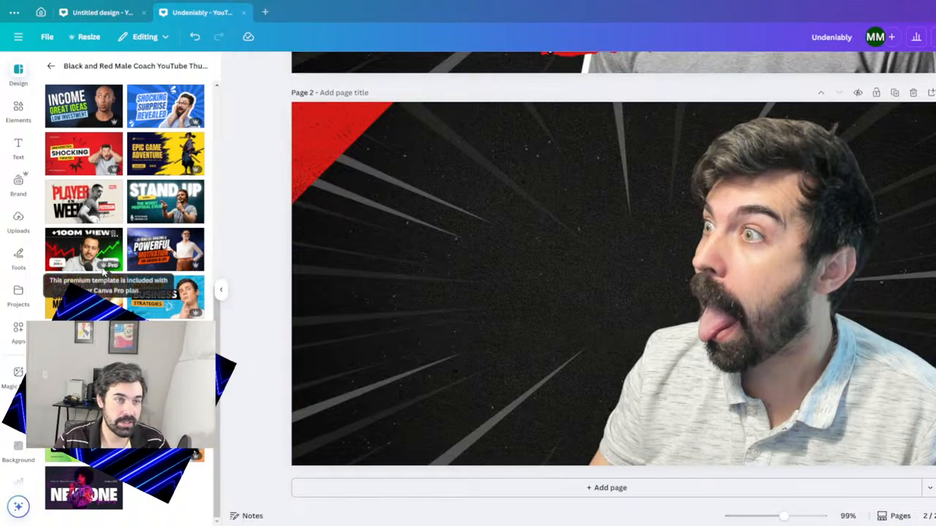
{"action": "scroll", "coordinate": [119, 256], "scroll_direction": "up", "scroll_amount": 1}
{"action": "scroll", "coordinate": [119, 257], "scroll_direction": "up", "scroll_amount": 5}
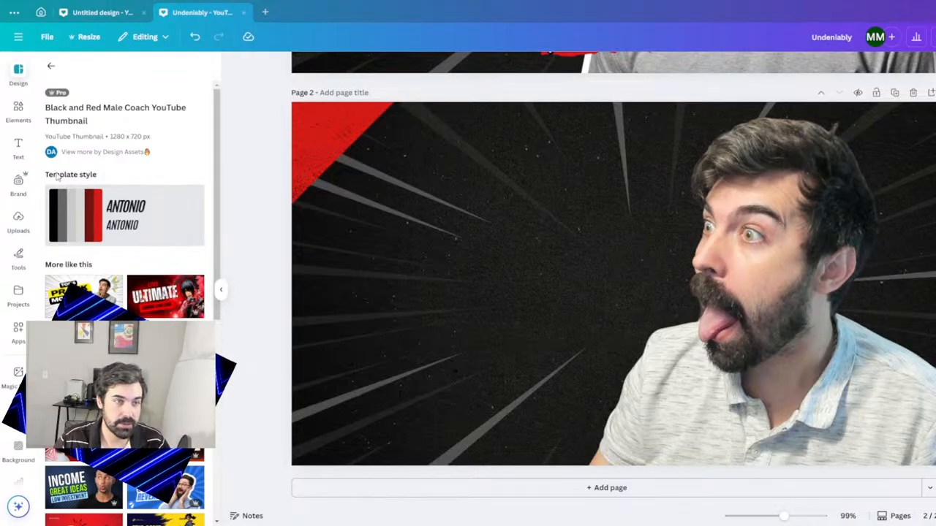
{"action": "left_click", "coordinate": [24, 121]}
{"action": "scroll", "coordinate": [169, 287], "scroll_direction": "down", "scroll_amount": 5}
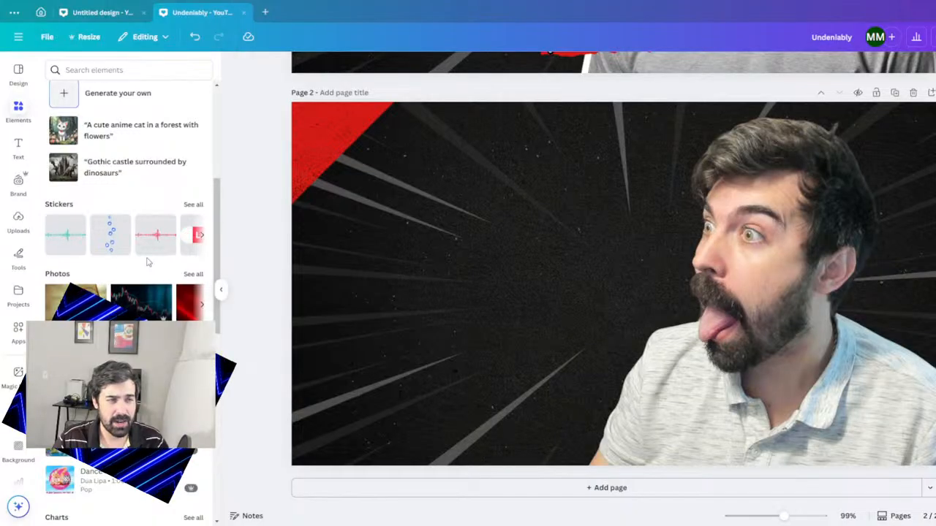
{"action": "mouse_move", "coordinate": [149, 255]}
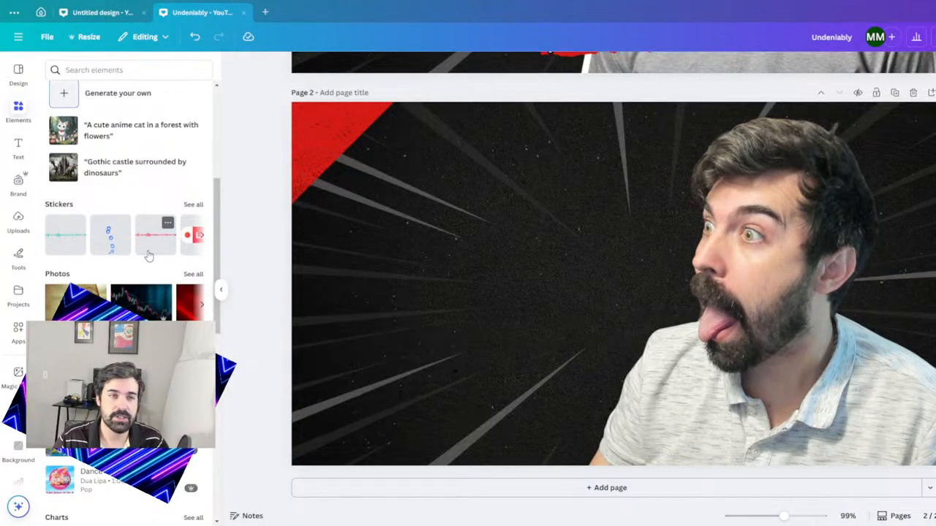
{"action": "scroll", "coordinate": [103, 252], "scroll_direction": "up", "scroll_amount": 1}
{"action": "scroll", "coordinate": [98, 252], "scroll_direction": "down", "scroll_amount": 5}
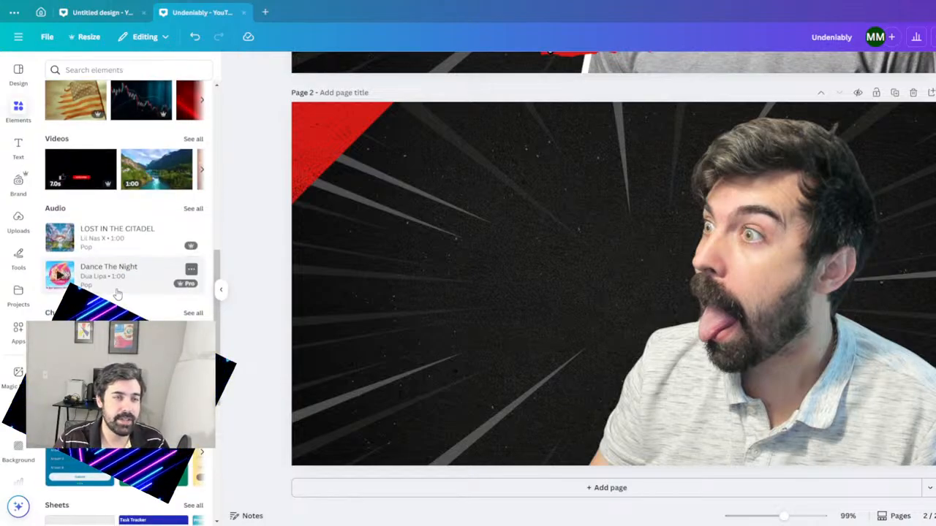
{"action": "scroll", "coordinate": [117, 293], "scroll_direction": "down", "scroll_amount": 2}
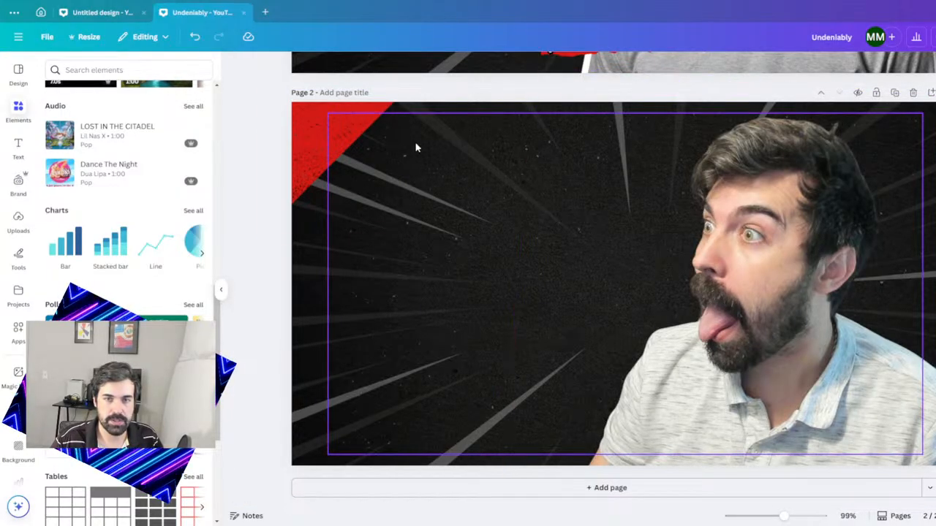
- Pick the speed-line graphic from page 2's layers and shift it left so its lines radiate from the empty area beside the cutout
{"action": "left_click", "coordinate": [351, 350]}
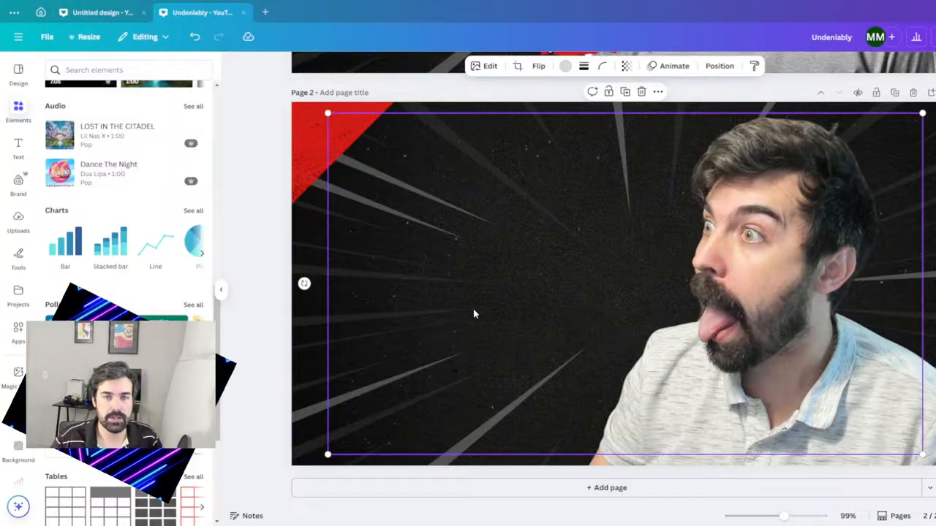
{"action": "left_click_drag", "start_coordinate": [319, 399], "coordinate": [361, 404]}
{"action": "left_click", "coordinate": [297, 413]}
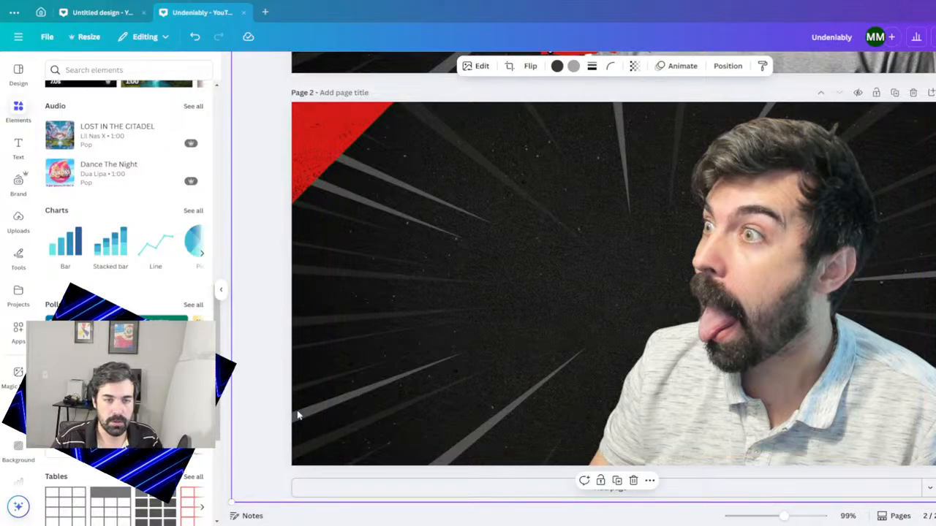
{"action": "left_click", "coordinate": [727, 66]}
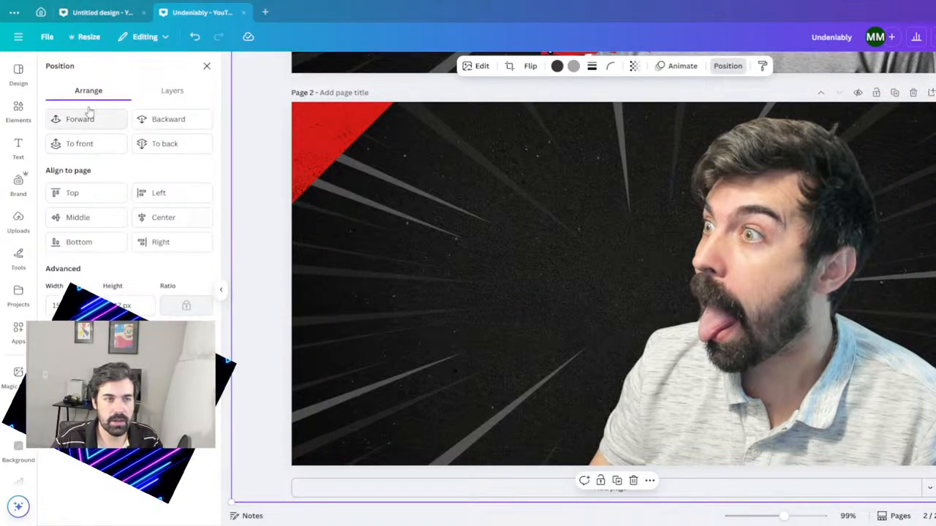
{"action": "left_click", "coordinate": [157, 100]}
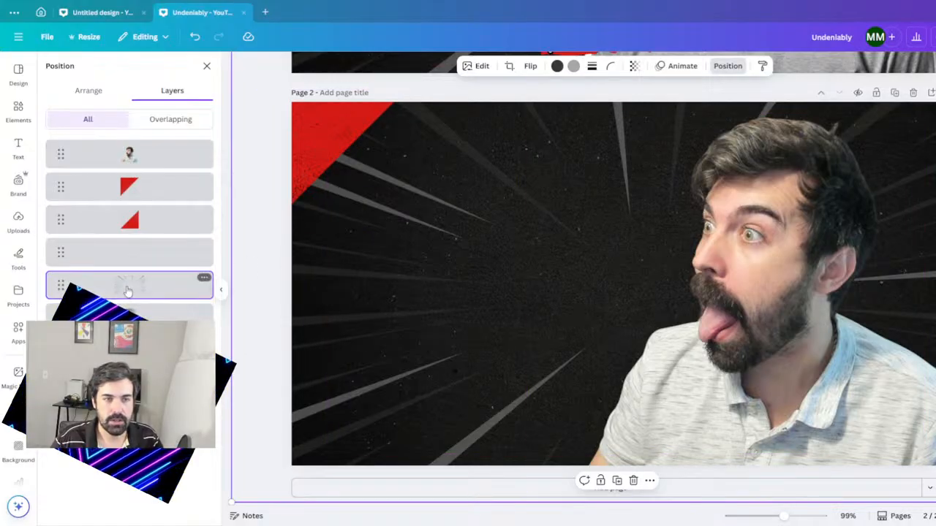
{"action": "left_click_drag", "start_coordinate": [468, 216], "coordinate": [448, 215]}
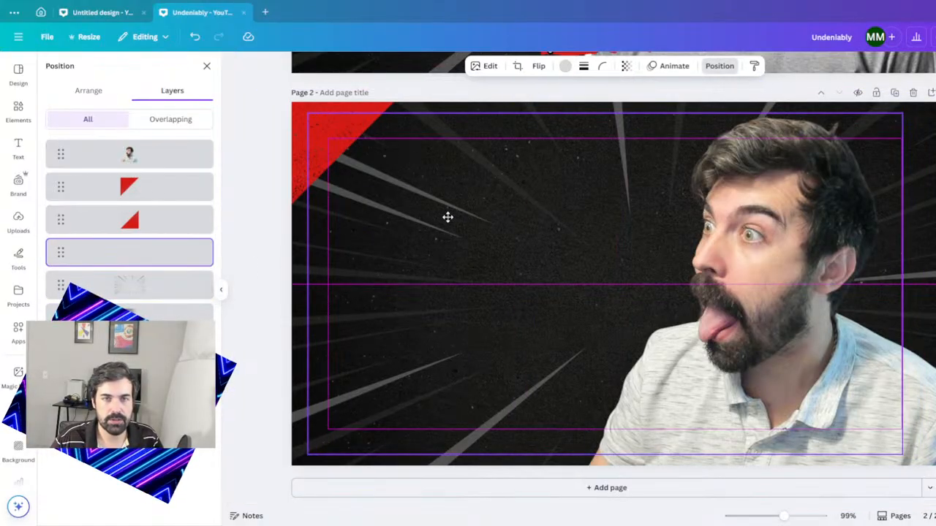
{"action": "left_click", "coordinate": [136, 288]}
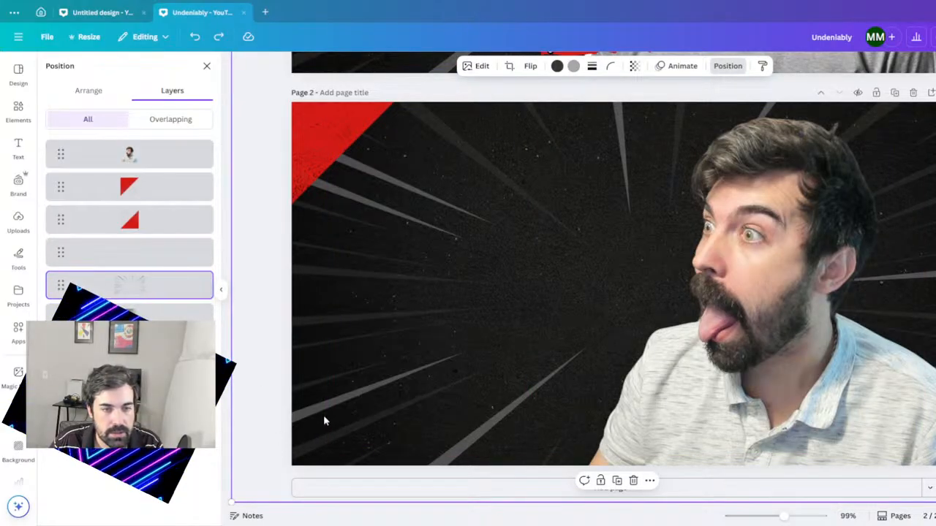
{"action": "left_click_drag", "start_coordinate": [325, 420], "coordinate": [179, 420]}
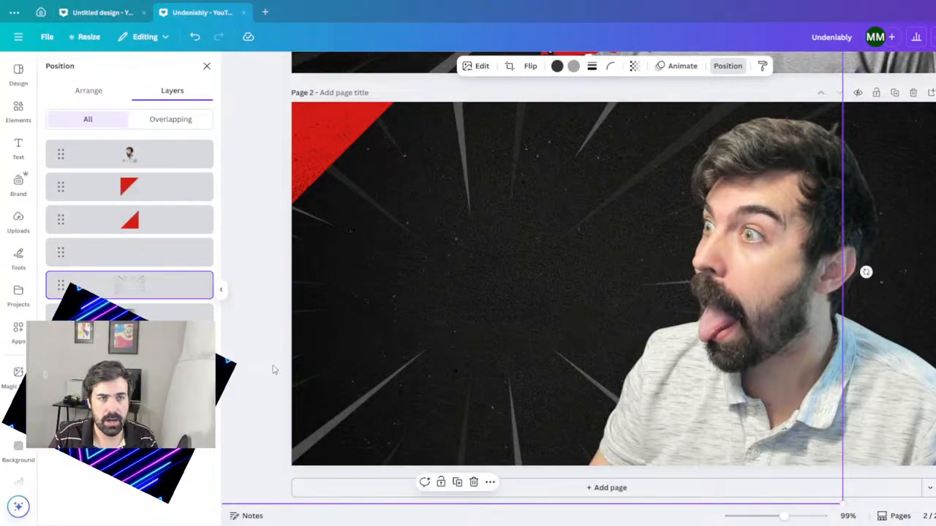
- Switch to the Drop Duchy thumbnail, move the sun shield onto the Victory wreath and scale it down to about half its size
{"action": "left_click", "coordinate": [97, 12]}
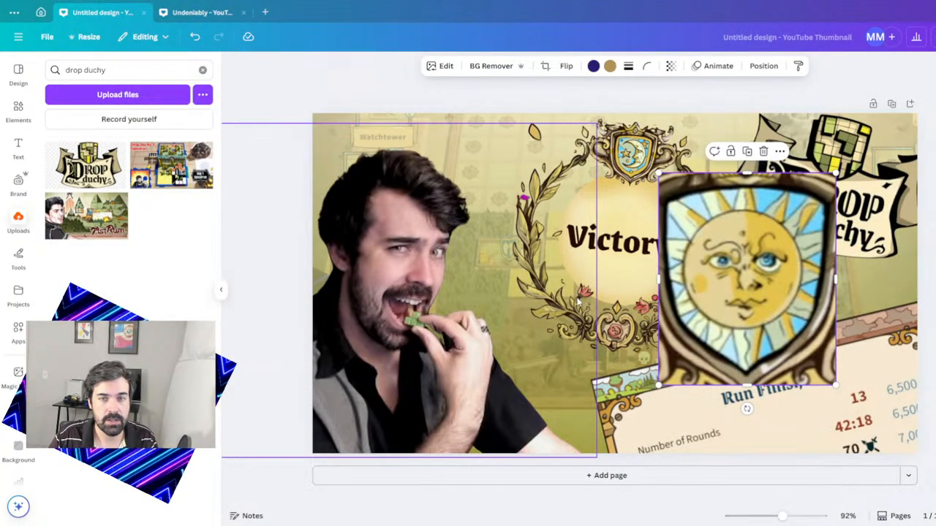
{"action": "left_click_drag", "start_coordinate": [748, 301], "coordinate": [729, 228]}
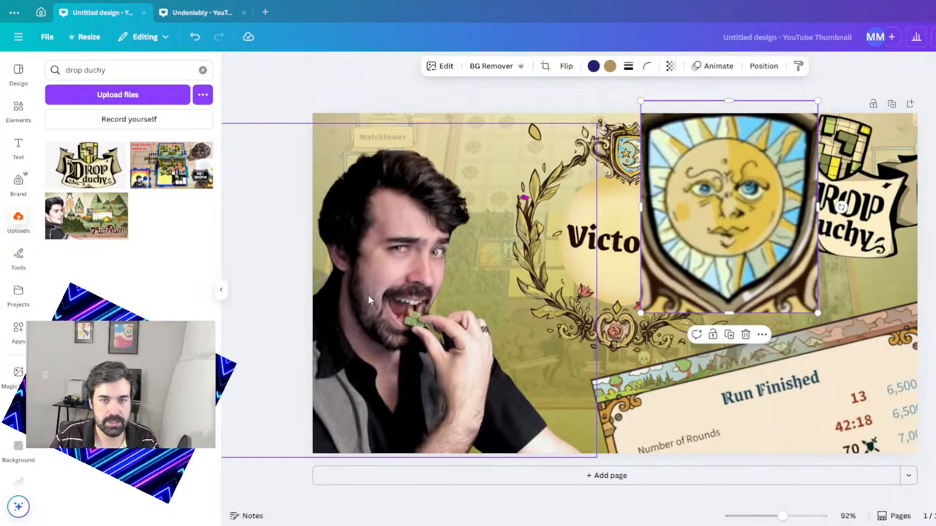
{"action": "left_click_drag", "start_coordinate": [729, 201], "coordinate": [788, 377]}
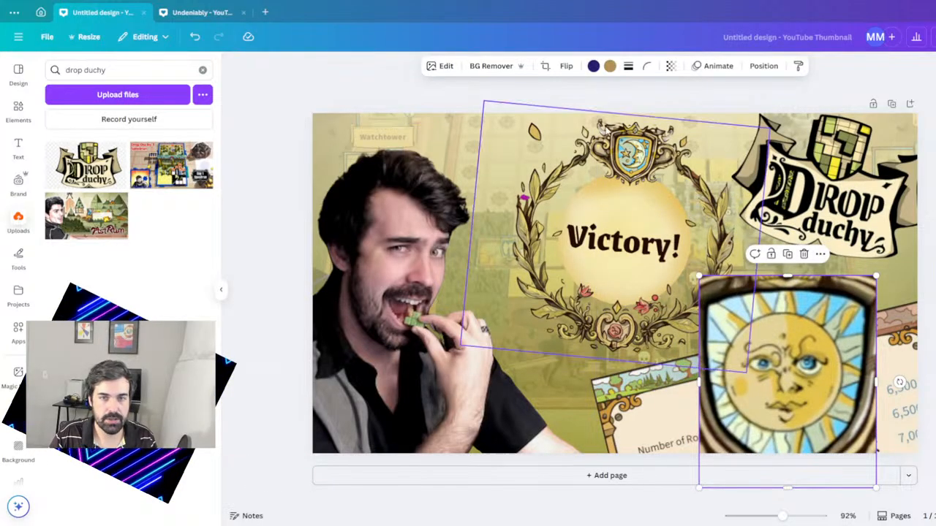
{"action": "left_click_drag", "start_coordinate": [763, 345], "coordinate": [633, 182]}
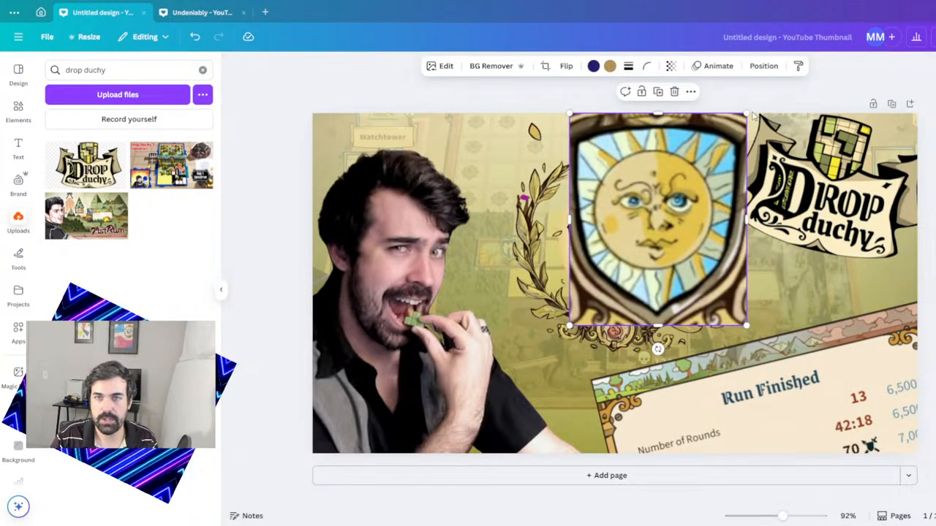
{"action": "left_click_drag", "start_coordinate": [745, 113], "coordinate": [659, 218]}
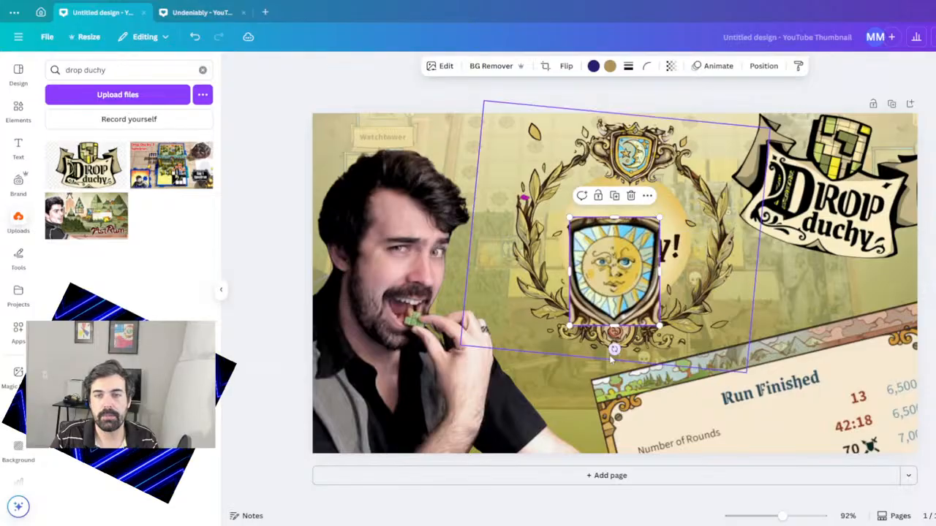
- Tilt the sun shield to match the wreath, shrink it further and place it over the moon shield in the wreath's crest
{"action": "left_click_drag", "start_coordinate": [614, 307], "coordinate": [640, 202]}
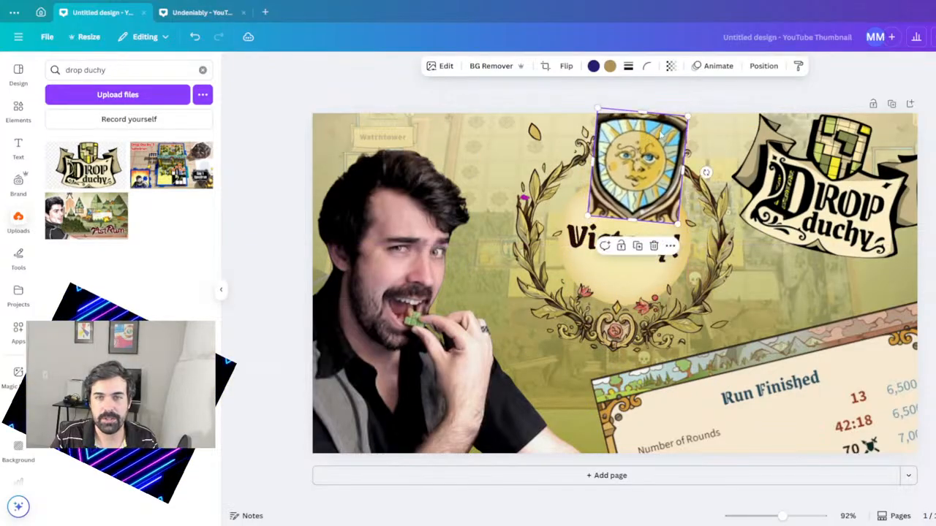
{"action": "left_click_drag", "start_coordinate": [686, 115], "coordinate": [629, 173]}
{"action": "left_click_drag", "start_coordinate": [608, 194], "coordinate": [635, 156]}
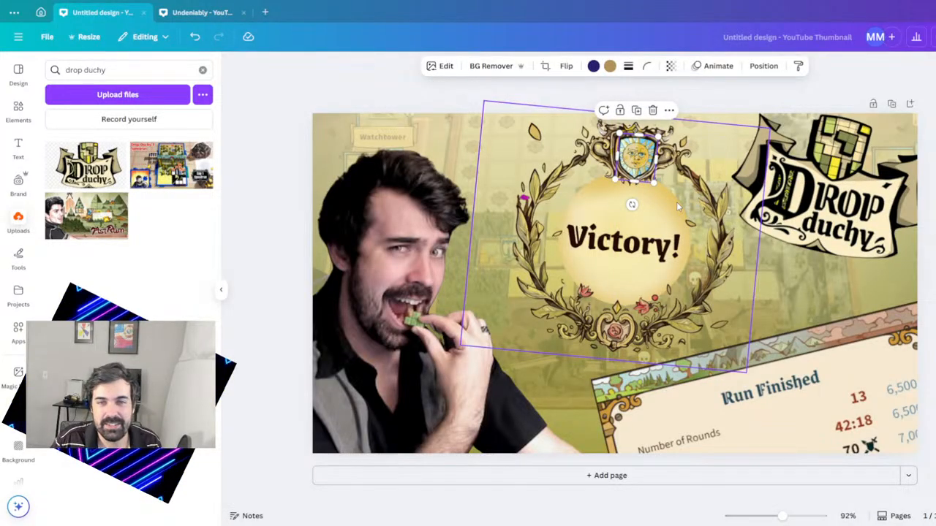
{"action": "left_click_drag", "start_coordinate": [630, 162], "coordinate": [630, 162]}
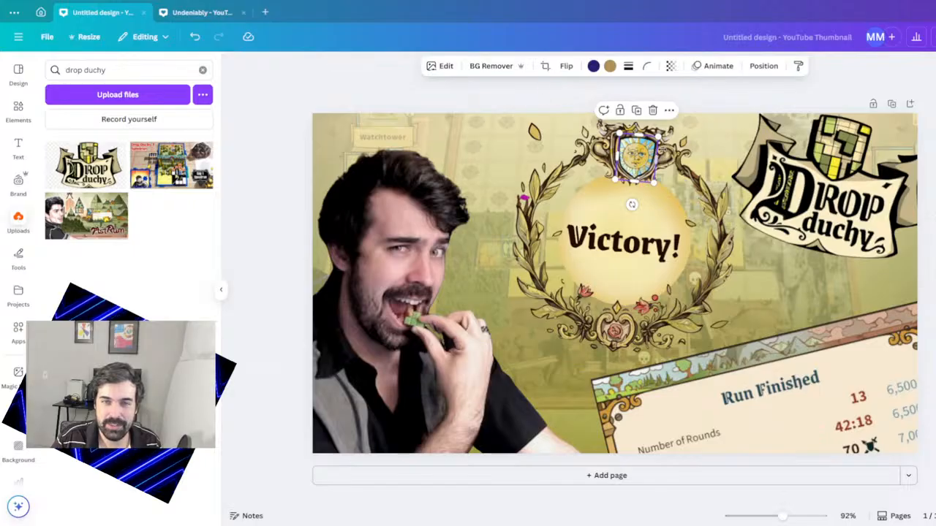
- Nudge the small sun shield left and up in fine increments to line it up with the crest's frame
{"action": "key", "text": "Left"}
{"action": "key", "text": "Left"}
{"action": "key", "text": "Left"}
{"action": "key", "text": "Left"}
{"action": "key", "text": "Left"}
{"action": "key", "text": "Up"}
{"action": "key", "text": "Up"}
{"action": "key", "text": "Up"}
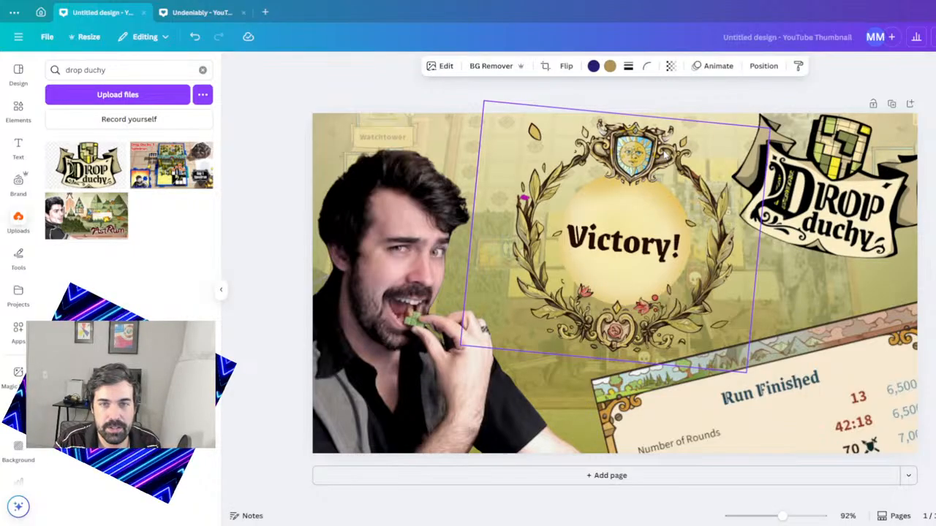
{"action": "key", "text": "Up"}
{"action": "key", "text": "Up"}
{"action": "key", "text": "Up"}
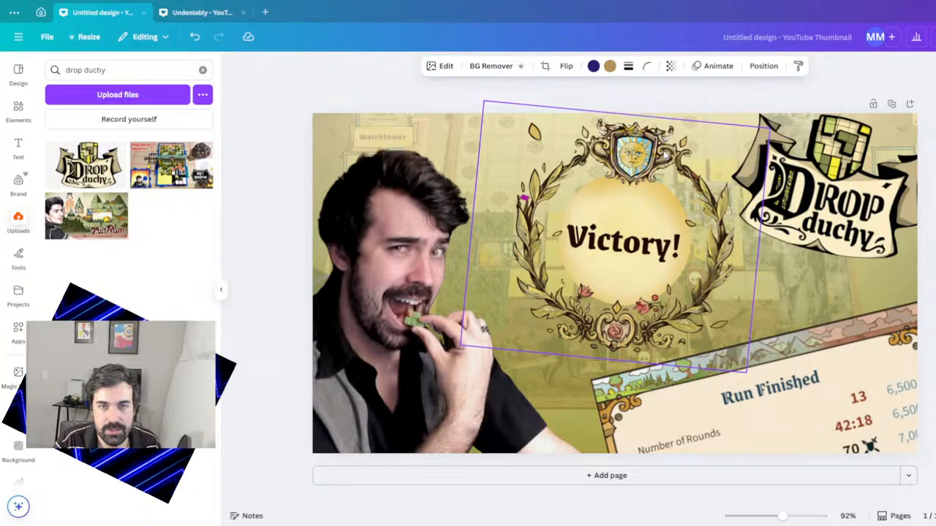
- Fine-tune the sun shield's position at close range so its border meets the crest's frame, and deselect it
{"action": "left_click_drag", "start_coordinate": [781, 516], "coordinate": [812, 516]}
{"action": "scroll", "coordinate": [752, 322], "scroll_direction": "up", "scroll_amount": 5}
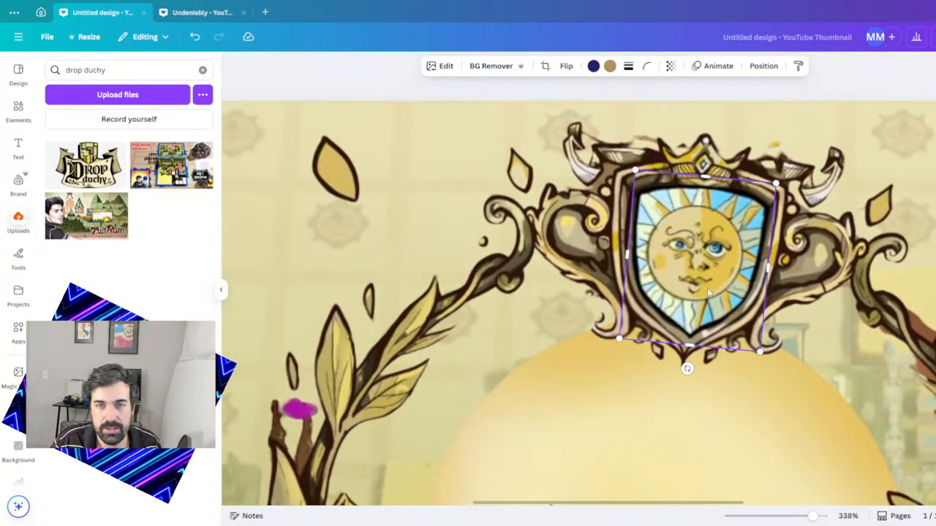
{"action": "left_click_drag", "start_coordinate": [708, 292], "coordinate": [690, 263]}
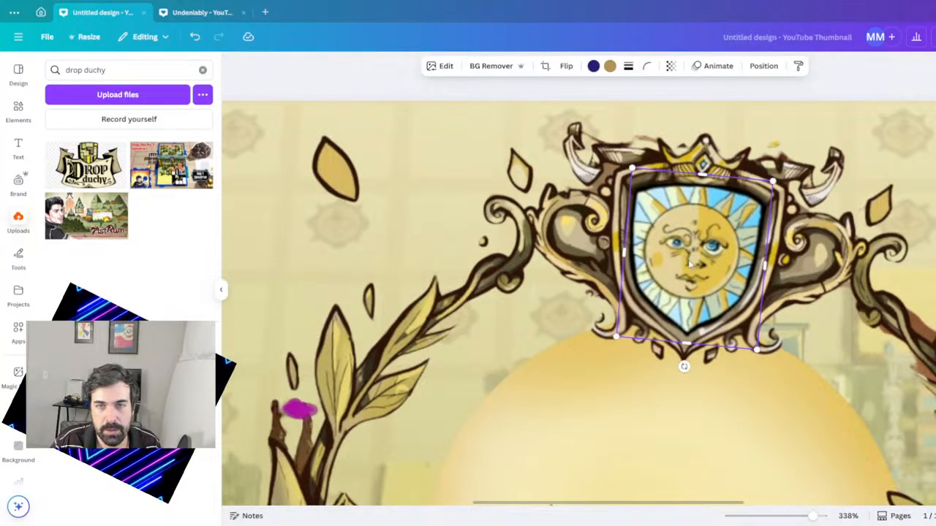
{"action": "left_click", "coordinate": [833, 88]}
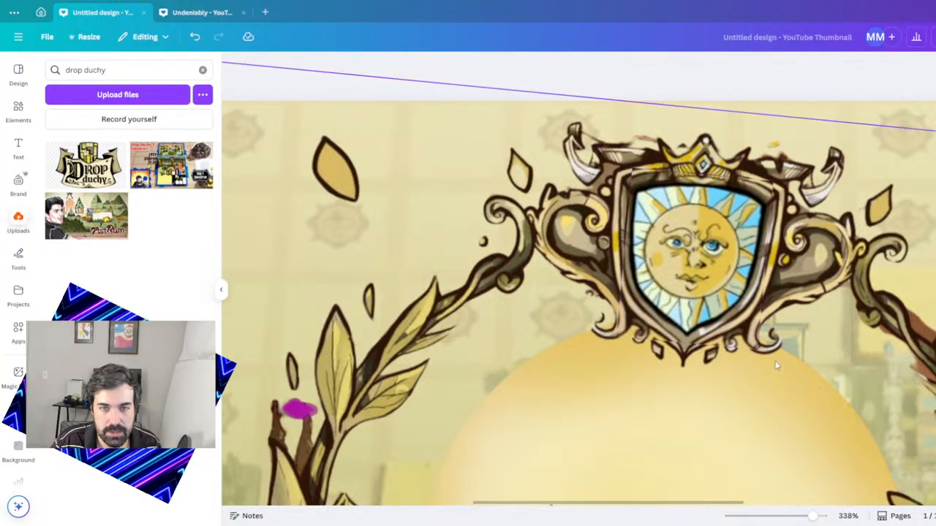
- Trim the sun shield's left and lower edges, enlarge it slightly, shift it to fit the crest's frame and deselect it
{"action": "left_click", "coordinate": [658, 318]}
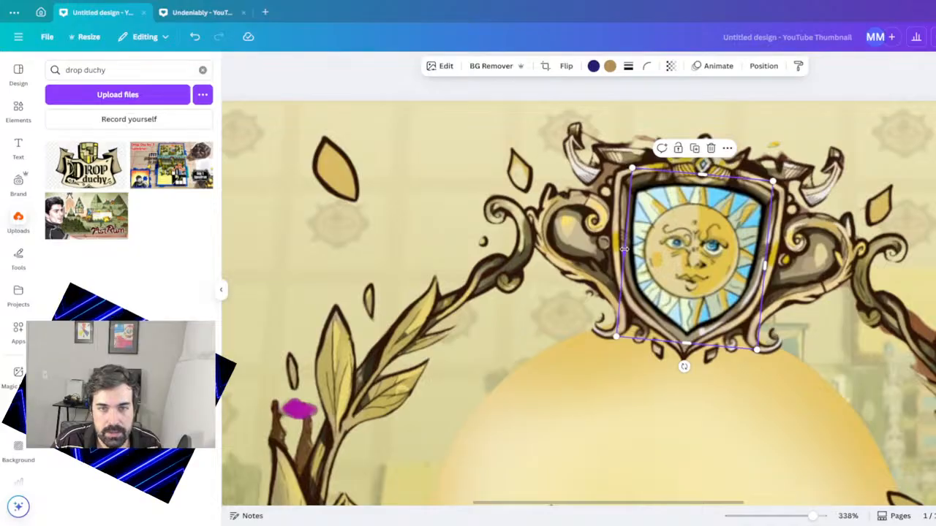
{"action": "left_click_drag", "start_coordinate": [624, 248], "coordinate": [628, 253]}
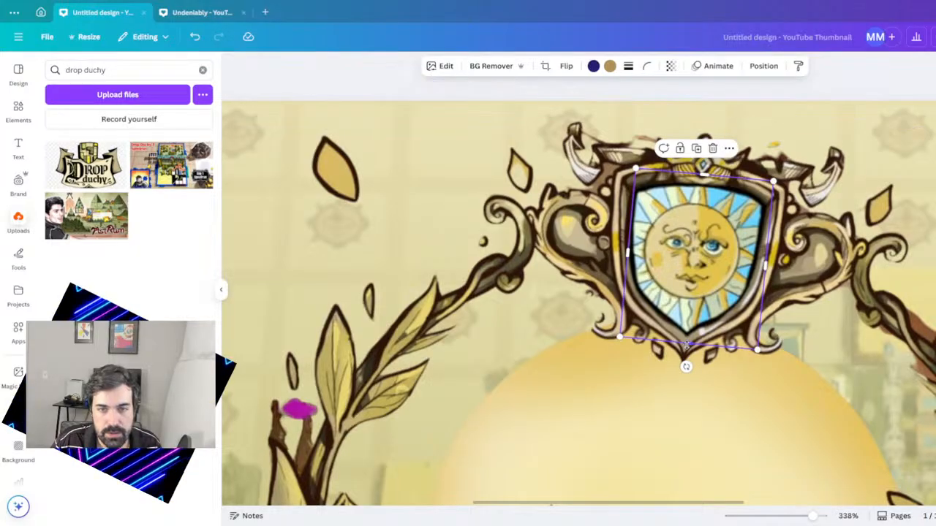
{"action": "left_click_drag", "start_coordinate": [687, 345], "coordinate": [691, 330]}
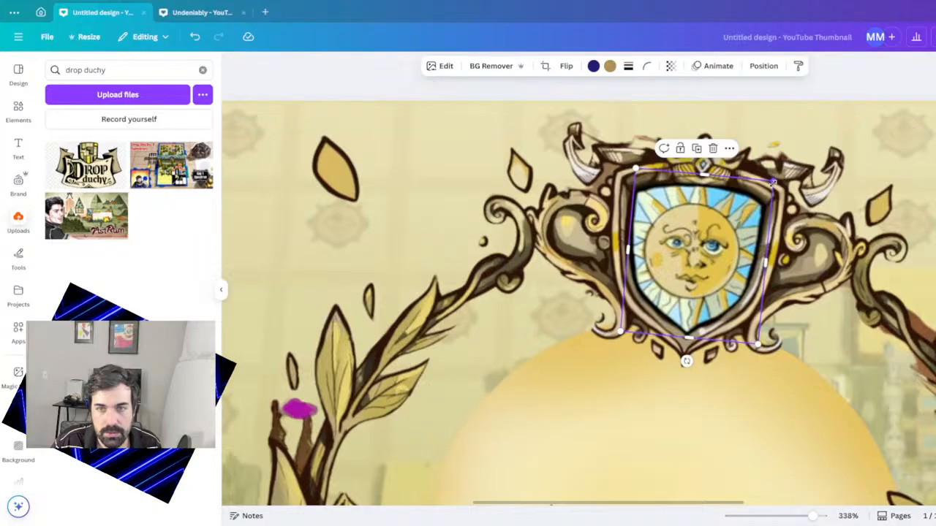
{"action": "left_click_drag", "start_coordinate": [772, 182], "coordinate": [777, 178]}
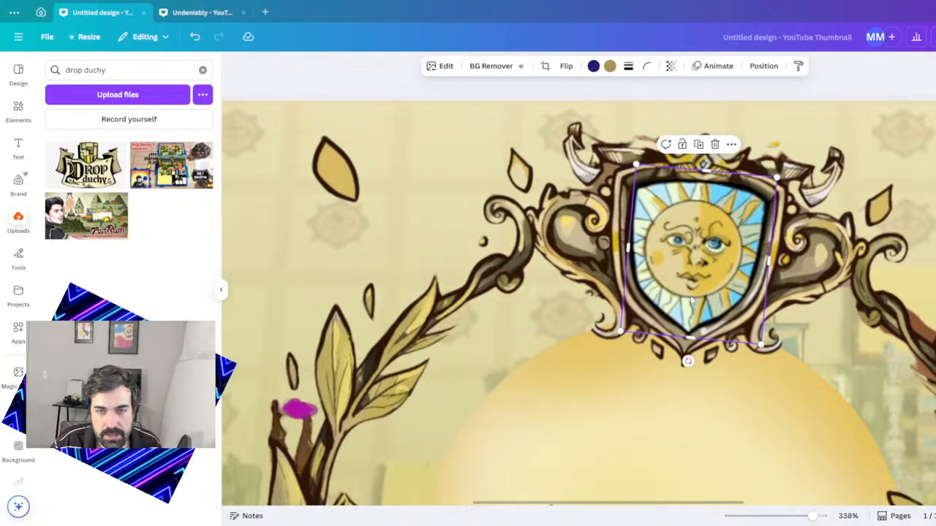
{"action": "left_click_drag", "start_coordinate": [689, 299], "coordinate": [690, 299]}
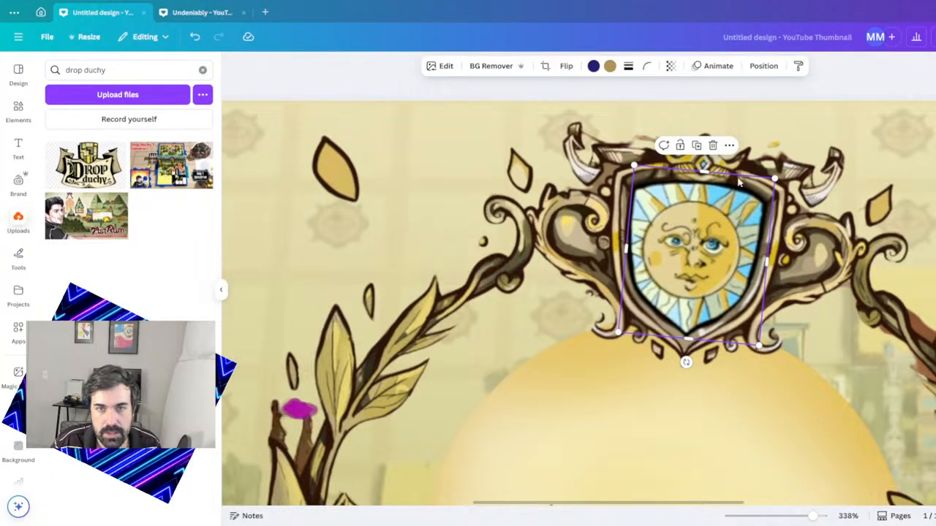
{"action": "left_click", "coordinate": [865, 91]}
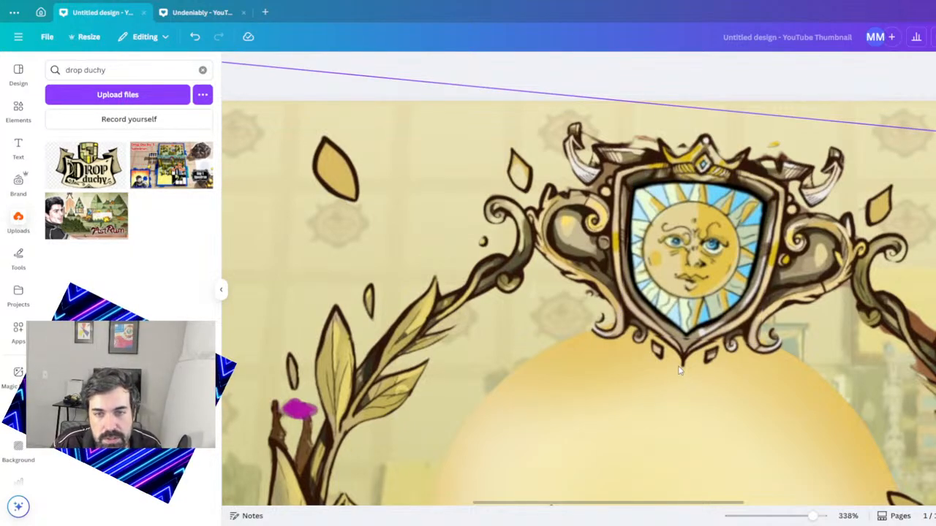
- Enlarge the sun shield a hair, nudge it slightly left within the crest's frame, and check it at full thumbnail view
{"action": "left_click", "coordinate": [712, 300]}
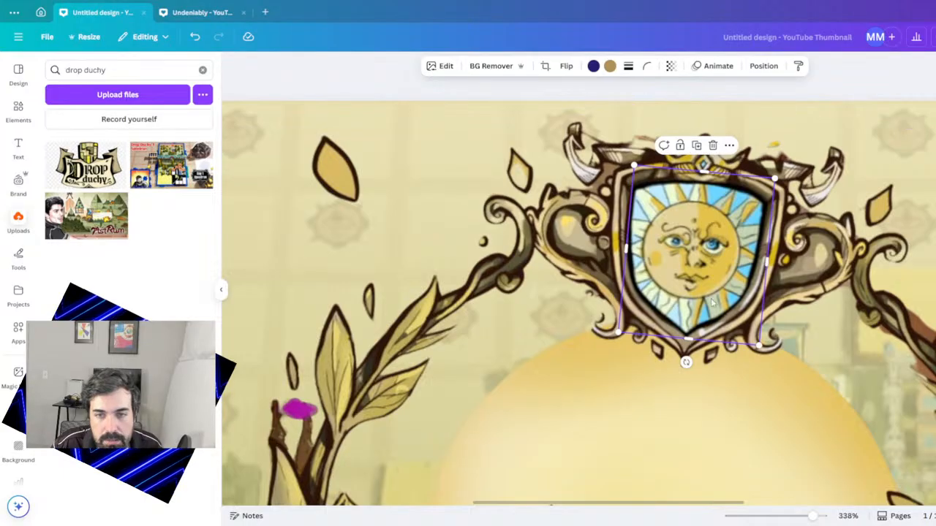
{"action": "left_click_drag", "start_coordinate": [759, 345], "coordinate": [761, 348]}
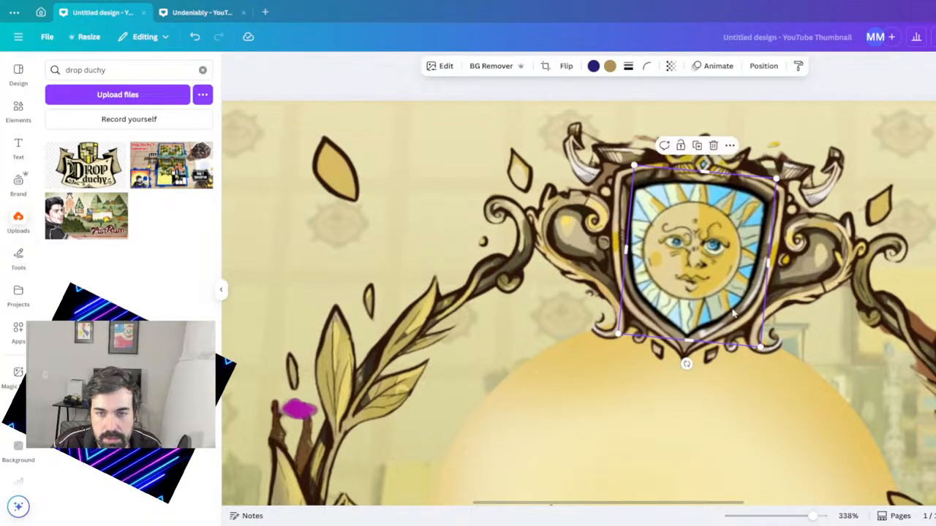
{"action": "key", "text": "ctrl+z"}
{"action": "left_click", "coordinate": [736, 424]}
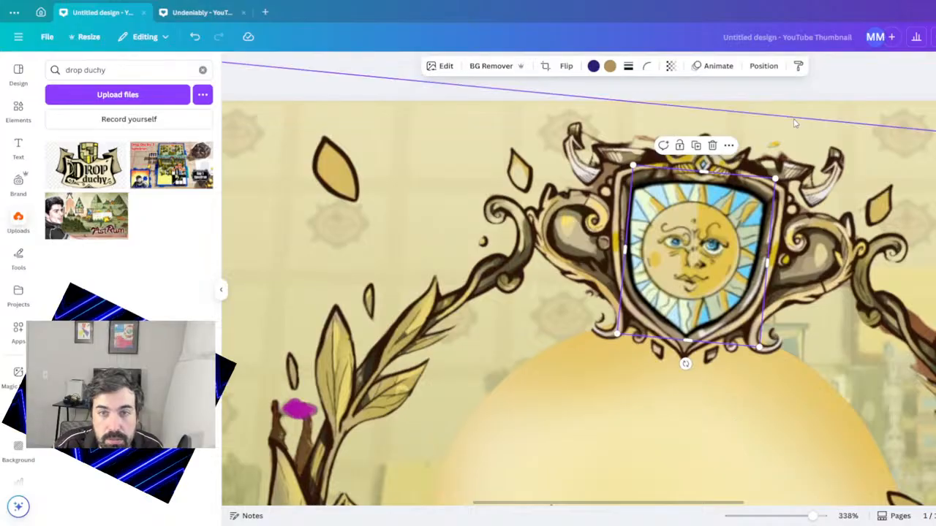
{"action": "left_click", "coordinate": [836, 89]}
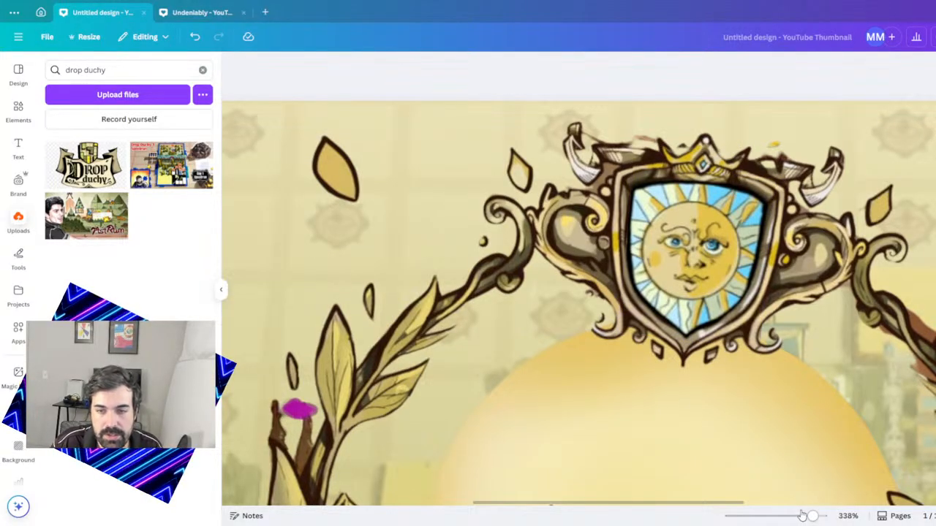
{"action": "left_click_drag", "start_coordinate": [811, 516], "coordinate": [757, 509]}
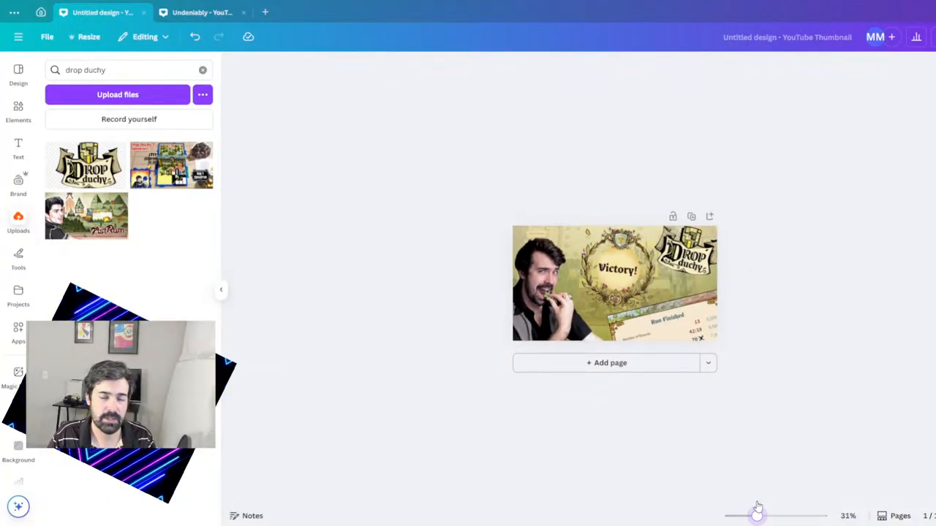
{"action": "left_click_drag", "start_coordinate": [757, 509], "coordinate": [784, 512]}
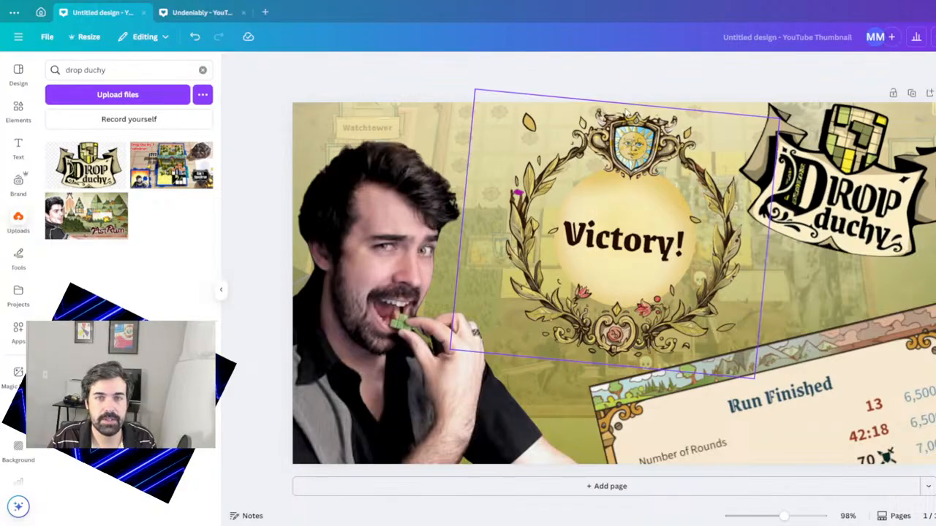
- Switch to the Undeniably design, enlarge the burst lines on page 2 and reposition them behind the portrait
{"action": "left_click", "coordinate": [197, 13]}
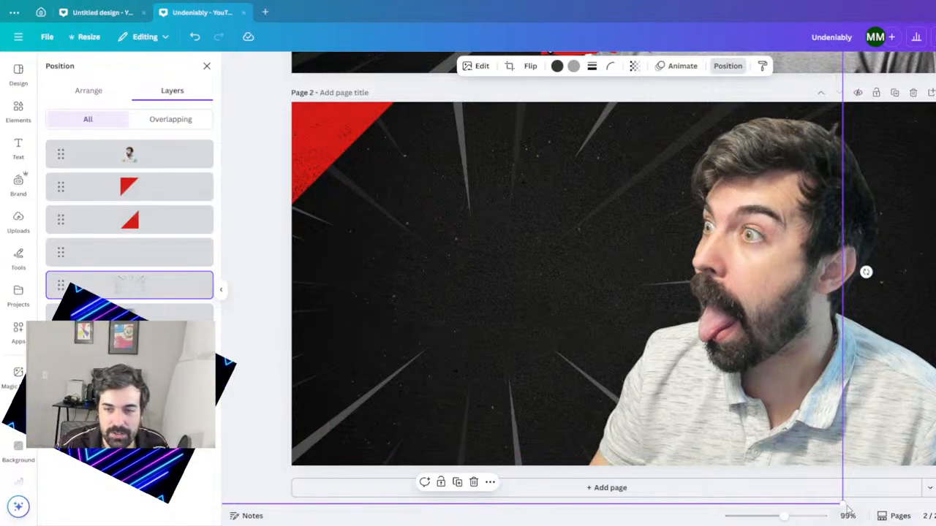
{"action": "left_click_drag", "start_coordinate": [844, 504], "coordinate": [932, 520]}
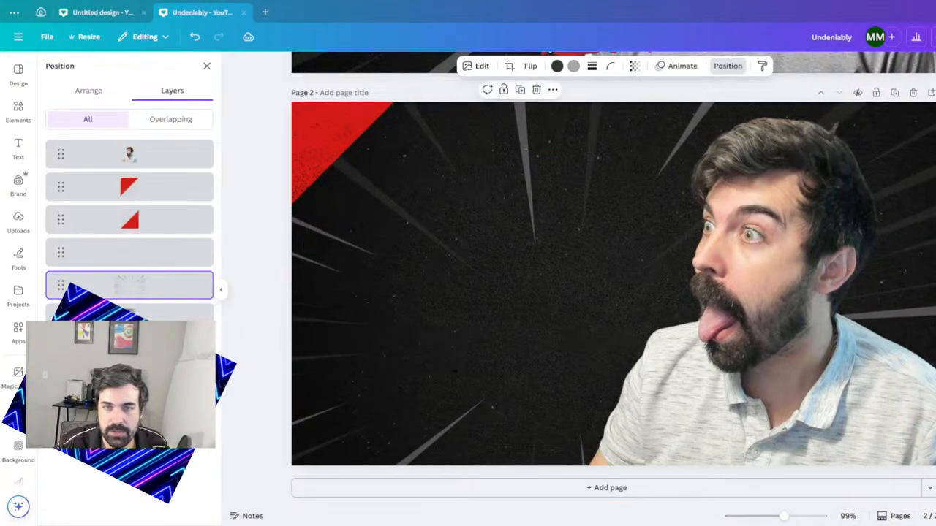
{"action": "left_click_drag", "start_coordinate": [933, 142], "coordinate": [870, 102]}
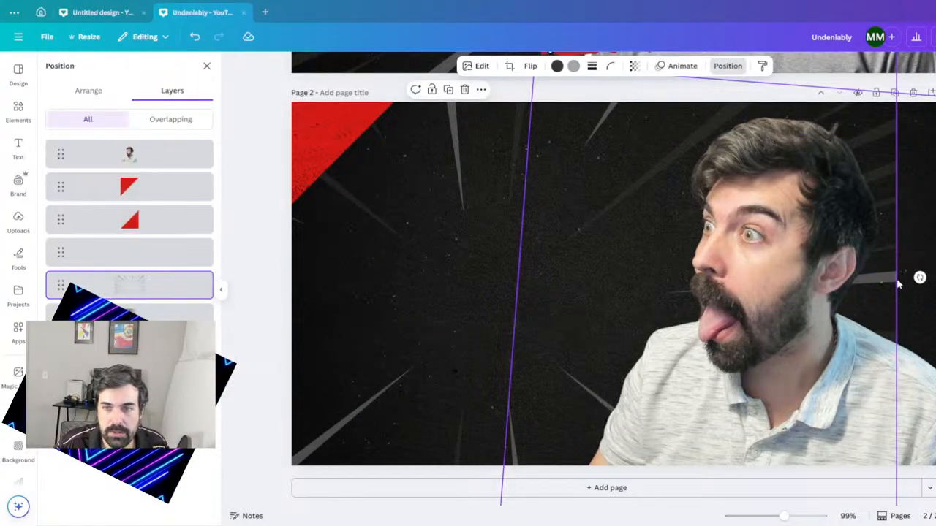
{"action": "scroll", "coordinate": [863, 415], "scroll_direction": "down", "scroll_amount": 4}
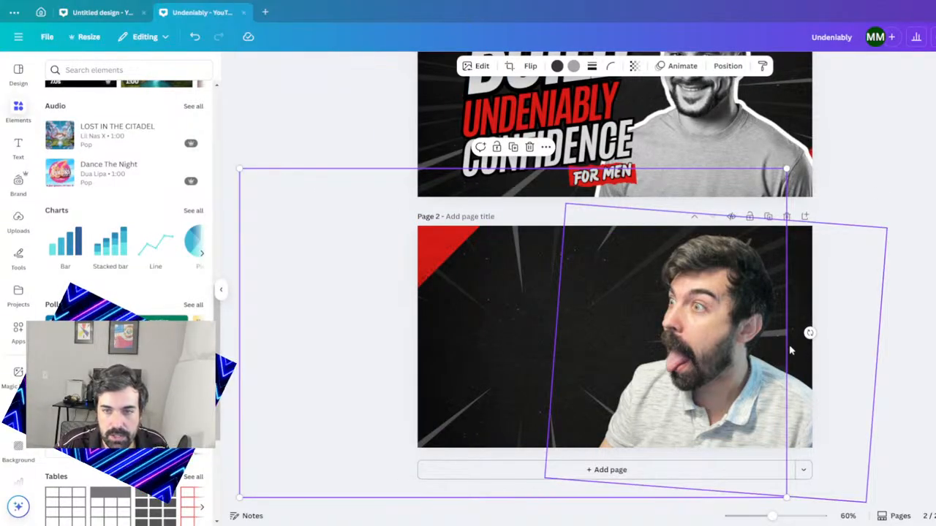
- Select the burst lines in page 2's layer list and enlarge them well beyond the page's edges
{"action": "left_click", "coordinate": [491, 324]}
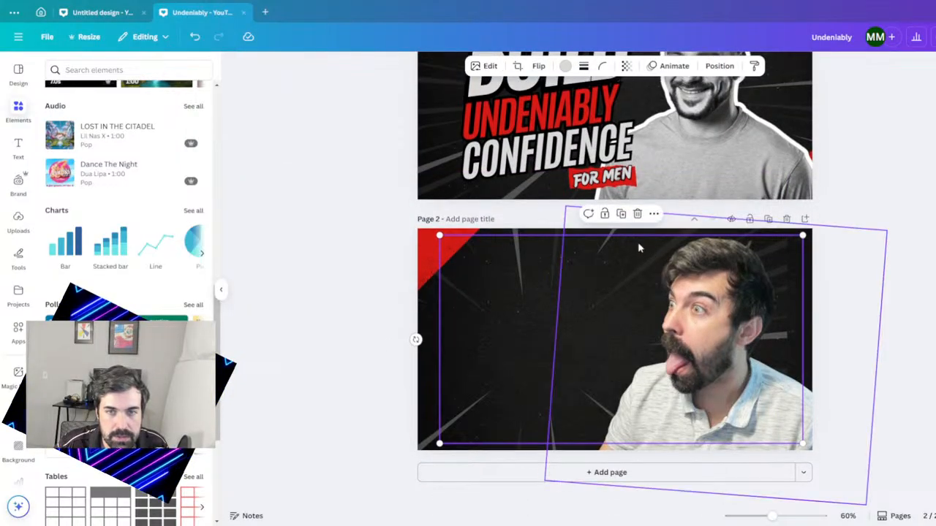
{"action": "left_click", "coordinate": [719, 65]}
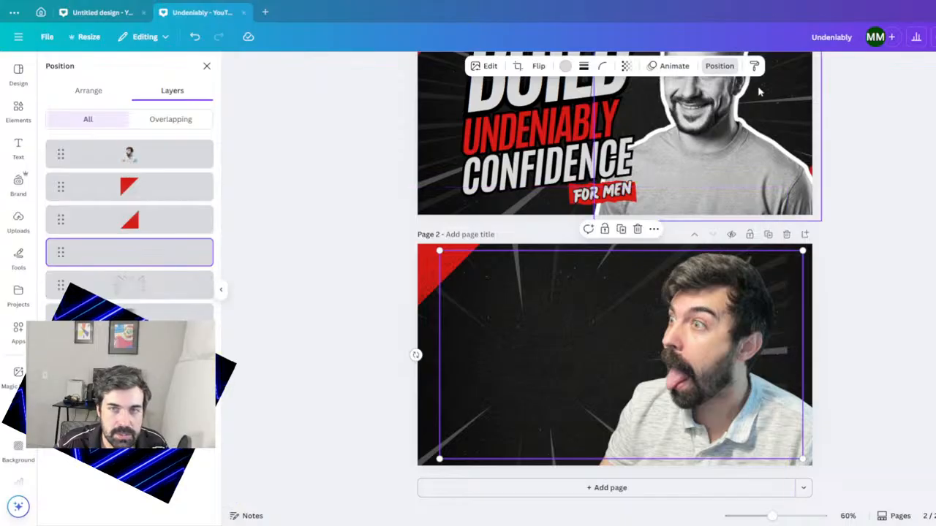
{"action": "left_click", "coordinate": [121, 285]}
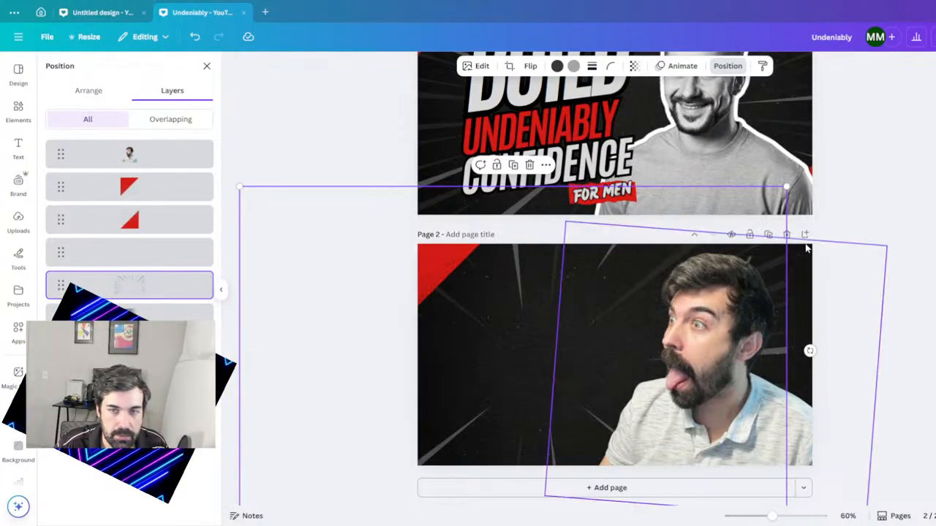
{"action": "left_click_drag", "start_coordinate": [785, 187], "coordinate": [925, 100]}
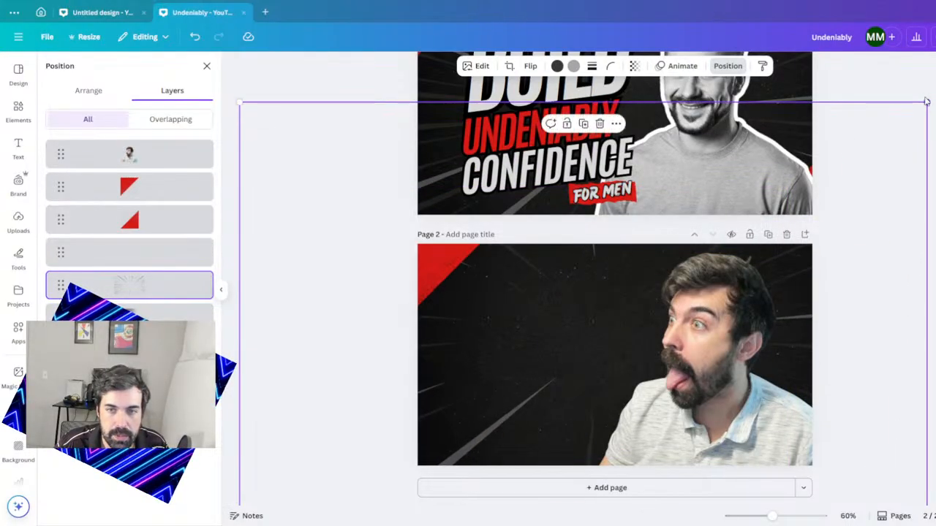
{"action": "left_click_drag", "start_coordinate": [526, 374], "coordinate": [494, 361]}
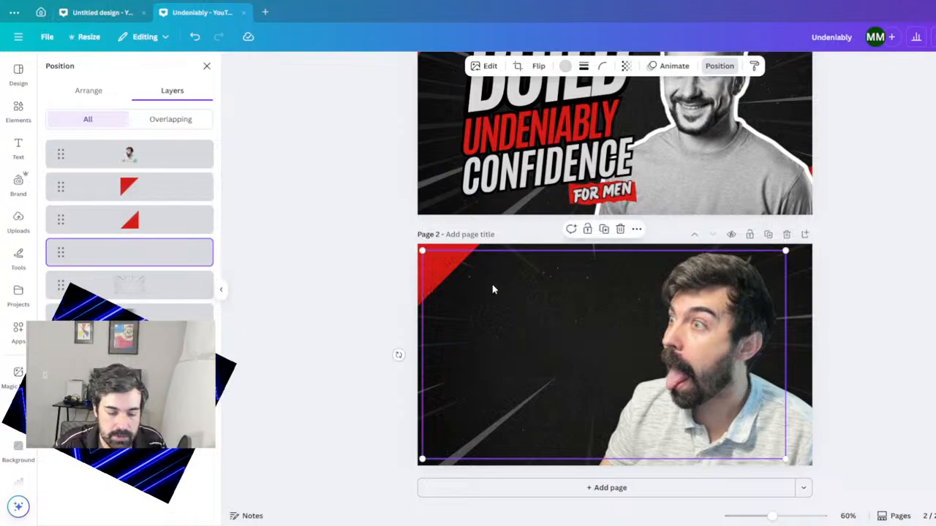
{"action": "key", "text": "ctrl+z"}
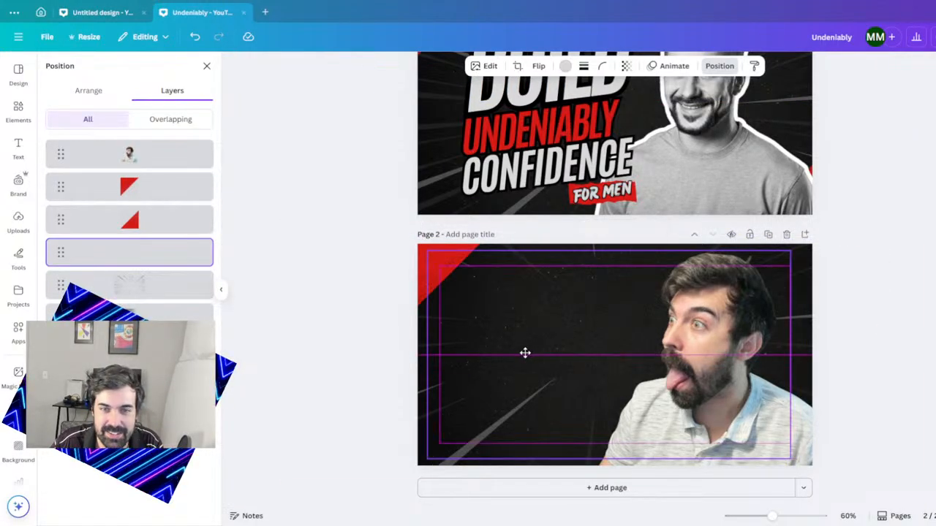
{"action": "left_click", "coordinate": [271, 329]}
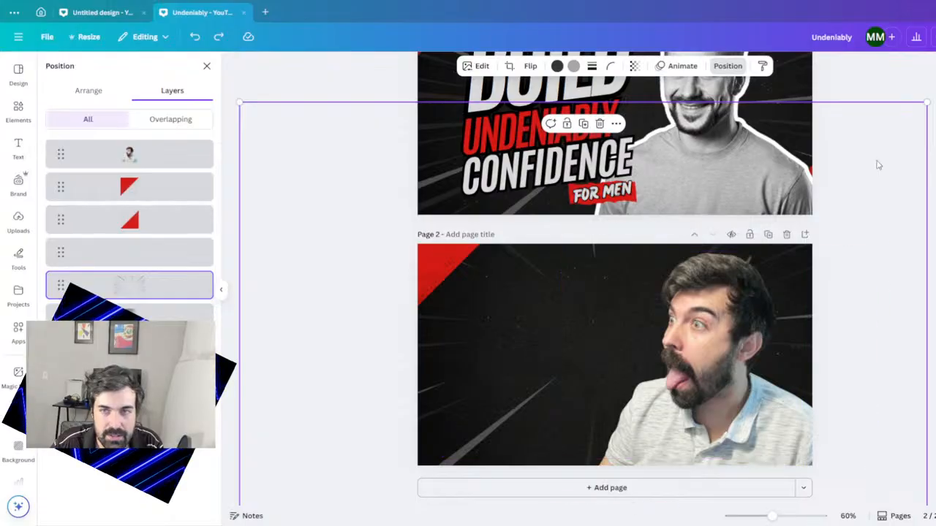
- Shift the enlarged burst lines left and slightly down on page 2 so their centre sits beside the portrait
{"action": "left_click_drag", "start_coordinate": [880, 168], "coordinate": [863, 173]}
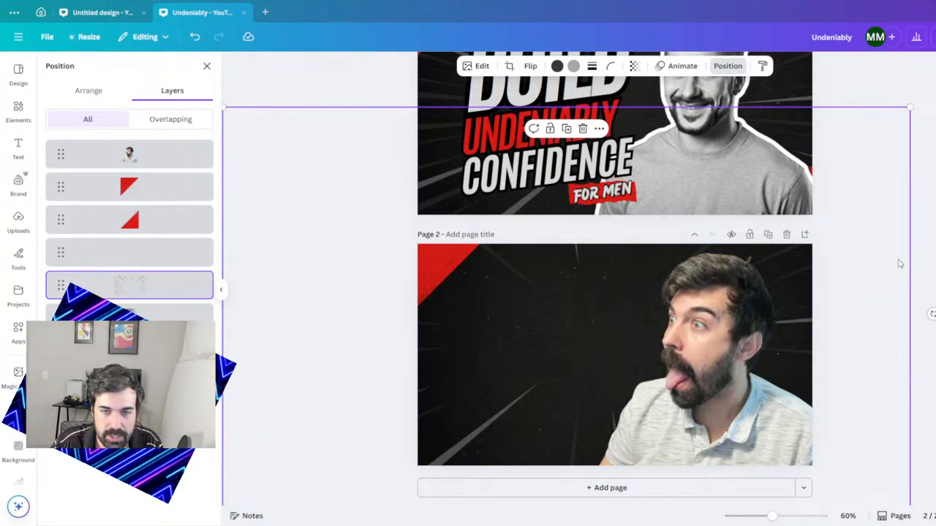
{"action": "left_click_drag", "start_coordinate": [899, 189], "coordinate": [851, 191]}
{"action": "scroll", "coordinate": [906, 439], "scroll_direction": "down", "scroll_amount": 1}
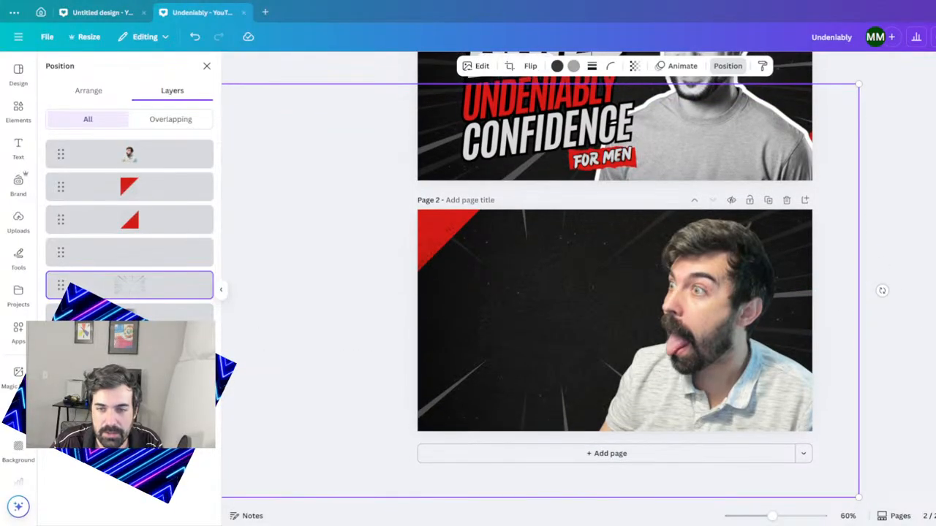
- Rotate the burst lines on page 2 steeply, enlarge them further and move them left and up
{"action": "left_click_drag", "start_coordinate": [773, 517], "coordinate": [756, 516]}
{"action": "left_click_drag", "start_coordinate": [562, 474], "coordinate": [400, 431]}
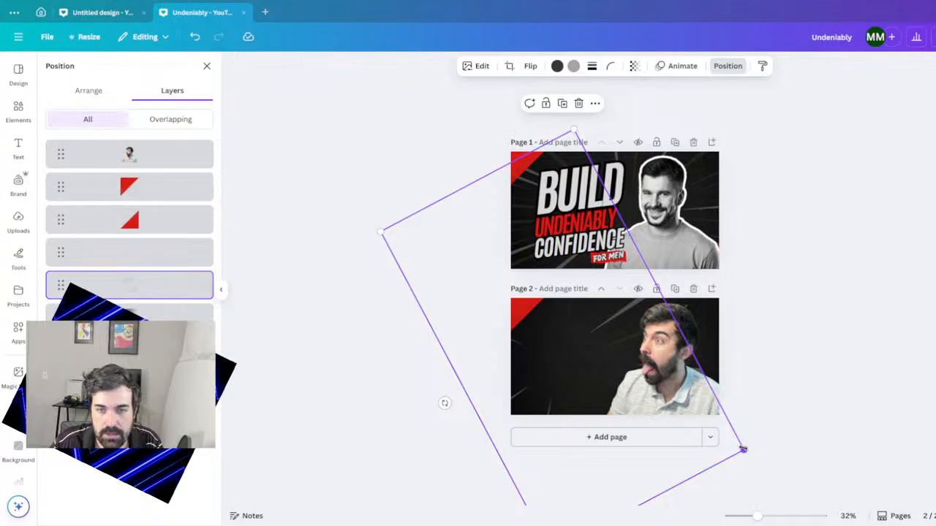
{"action": "left_click_drag", "start_coordinate": [741, 447], "coordinate": [890, 475]}
{"action": "left_click_drag", "start_coordinate": [679, 463], "coordinate": [615, 425]}
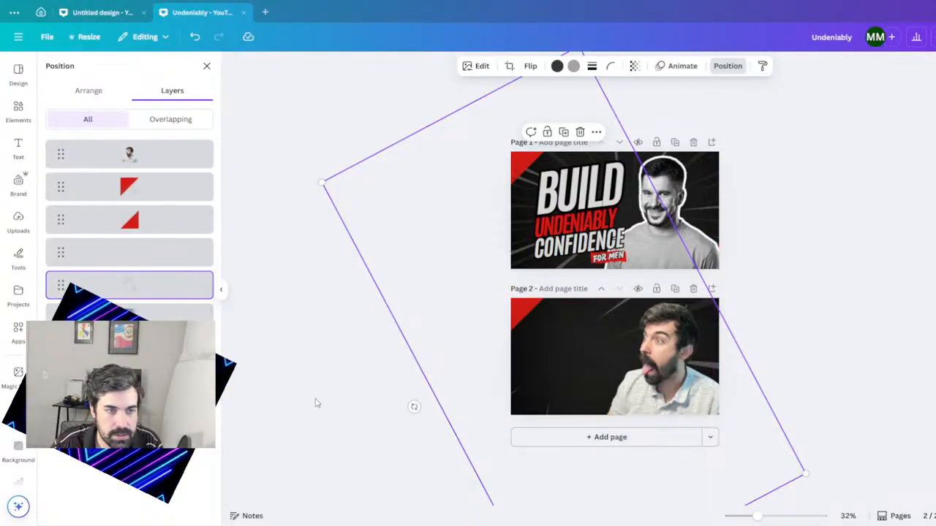
- Search the elements library for "emphasis lines" and look through all matching graphics for a burst of rays
{"action": "left_click", "coordinate": [18, 113]}
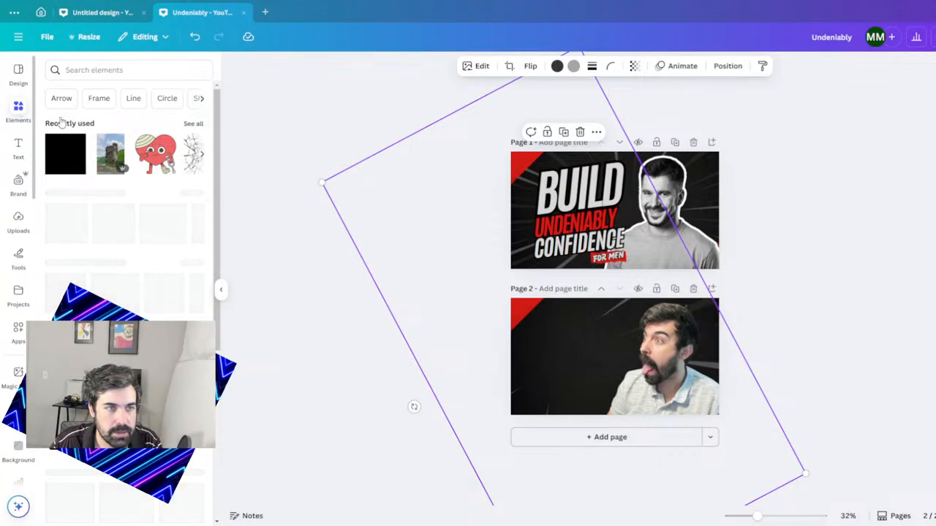
{"action": "left_click", "coordinate": [136, 79]}
{"action": "type", "text": "emphas"}
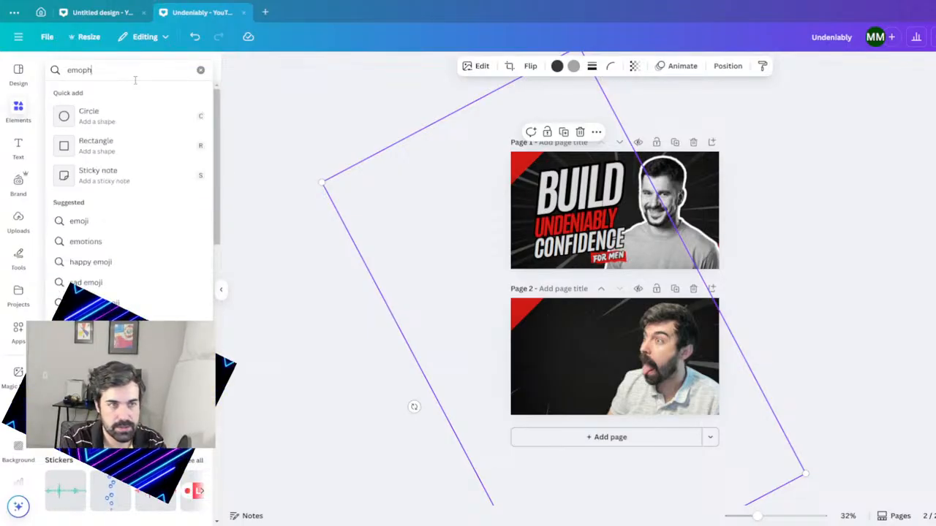
{"action": "type", "text": "is lines"}
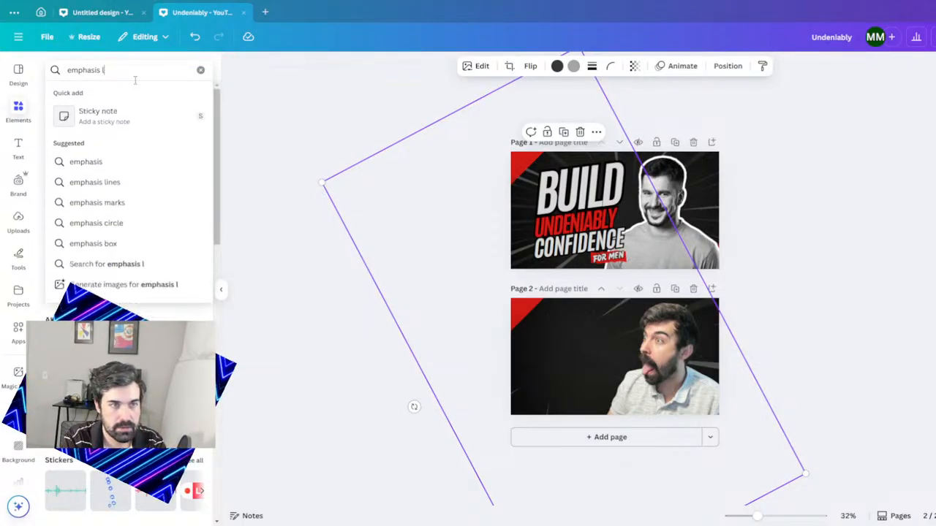
{"action": "key", "text": "Return"}
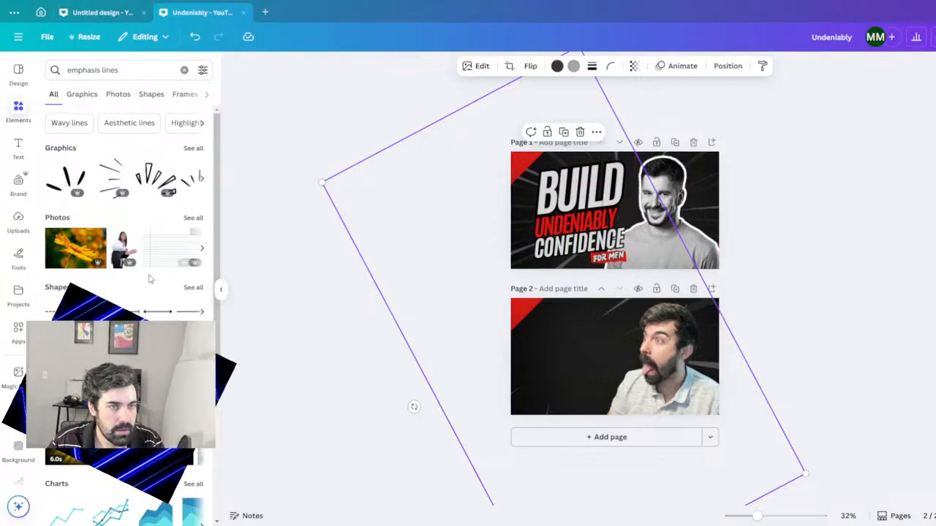
{"action": "scroll", "coordinate": [150, 276], "scroll_direction": "down", "scroll_amount": 3}
{"action": "scroll", "coordinate": [126, 300], "scroll_direction": "up", "scroll_amount": 5}
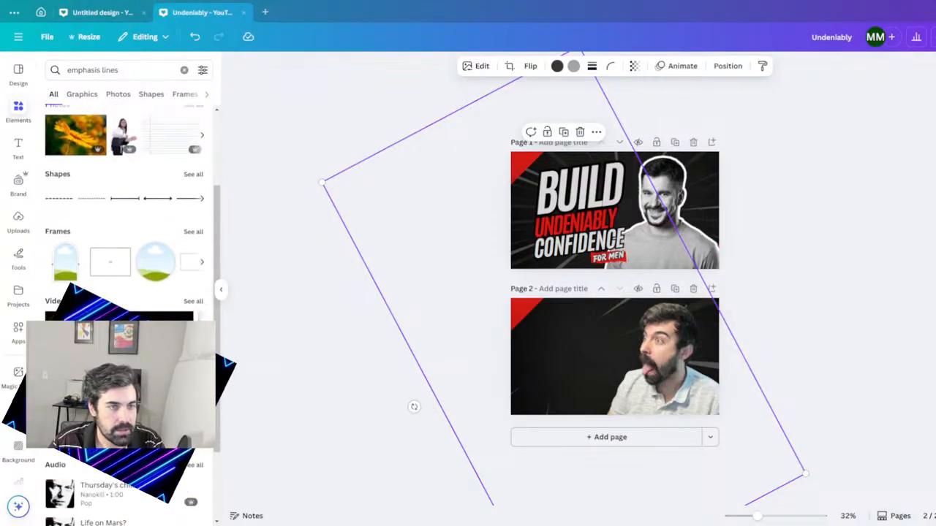
{"action": "left_click", "coordinate": [192, 151]}
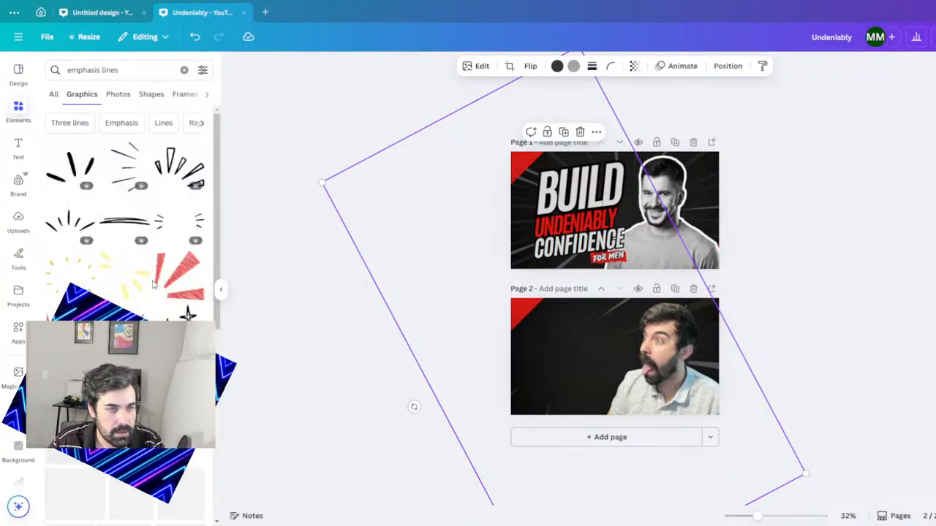
{"action": "scroll", "coordinate": [152, 285], "scroll_direction": "down", "scroll_amount": 5}
{"action": "scroll", "coordinate": [152, 285], "scroll_direction": "down", "scroll_amount": 10}
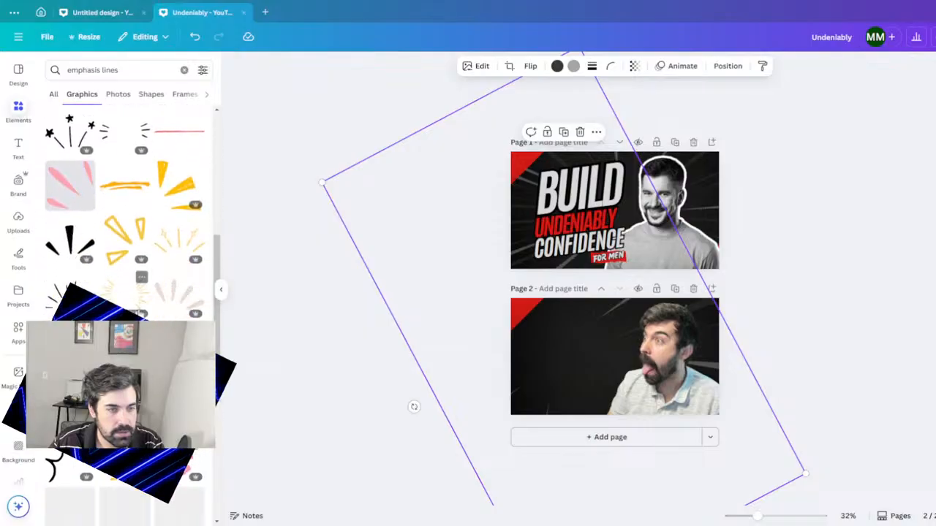
{"action": "scroll", "coordinate": [152, 285], "scroll_direction": "down", "scroll_amount": 3}
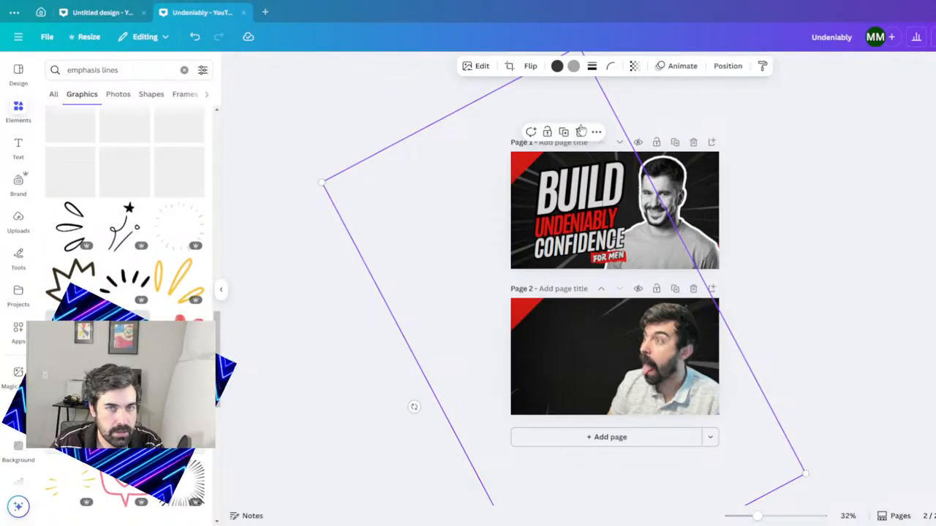
- Browse further through the "emphasis lines" graphics and add the solid yellow starburst to page 2
{"action": "scroll", "coordinate": [128, 293], "scroll_direction": "down", "scroll_amount": 5}
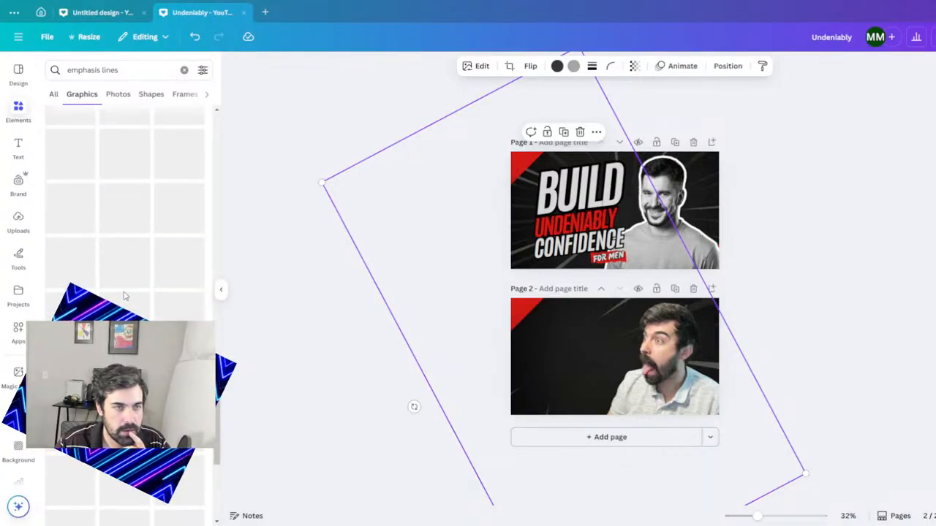
{"action": "scroll", "coordinate": [125, 296], "scroll_direction": "down", "scroll_amount": 10}
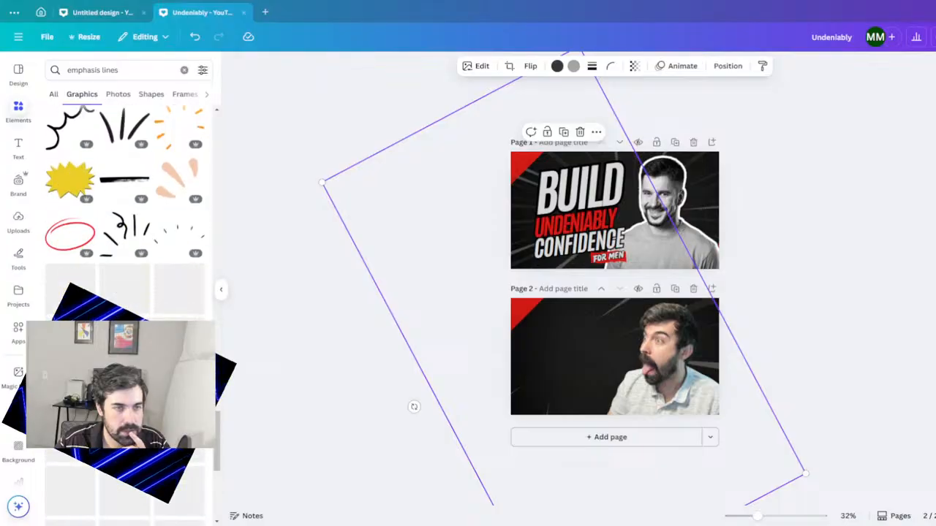
{"action": "scroll", "coordinate": [124, 220], "scroll_direction": "up", "scroll_amount": 5}
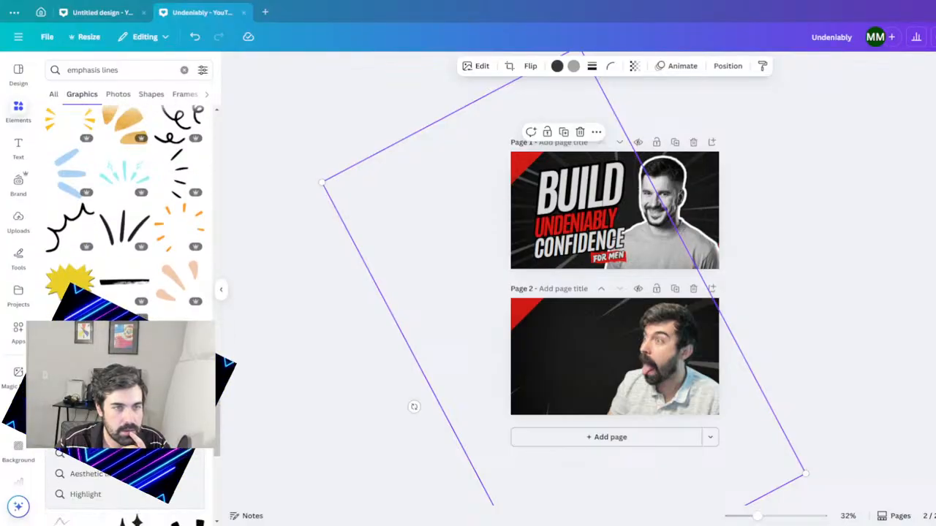
{"action": "left_click", "coordinate": [67, 280]}
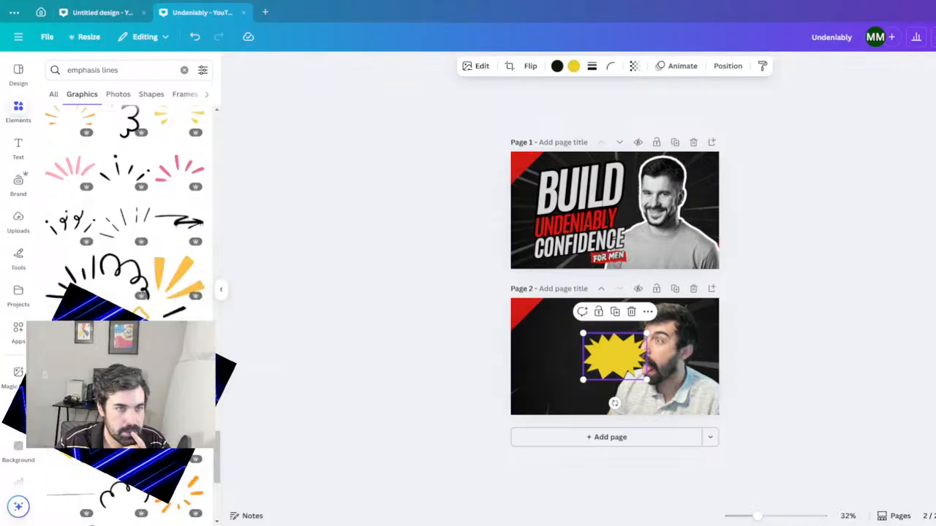
- Look through the remaining "emphasis lines" graphics and add the thick yellow rays with blue edges to page 2
{"action": "scroll", "coordinate": [124, 219], "scroll_direction": "down", "scroll_amount": 6}
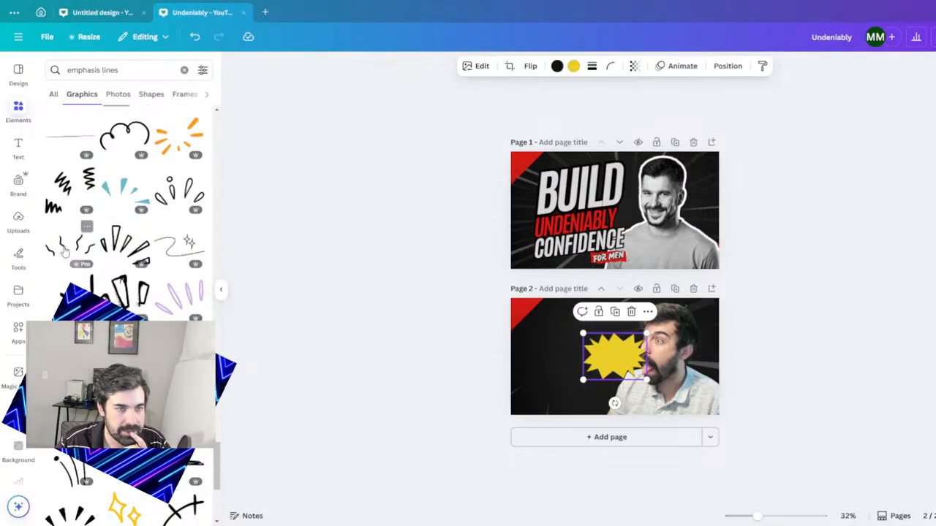
{"action": "scroll", "coordinate": [64, 251], "scroll_direction": "down", "scroll_amount": 3}
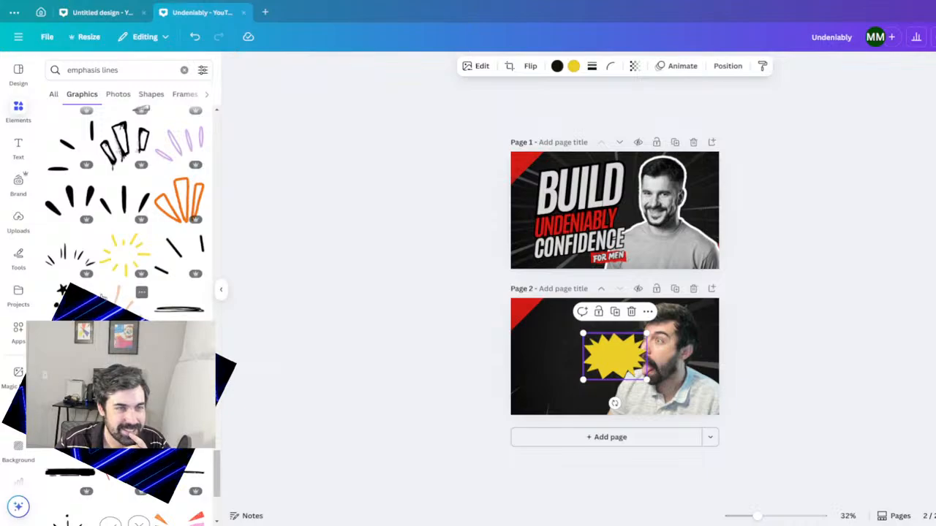
{"action": "scroll", "coordinate": [124, 219], "scroll_direction": "down", "scroll_amount": 8}
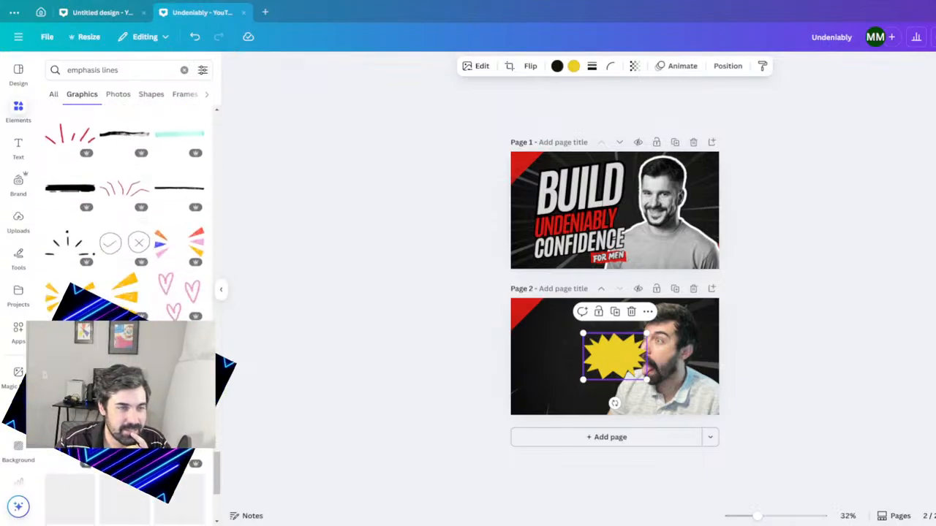
{"action": "scroll", "coordinate": [124, 293], "scroll_direction": "down", "scroll_amount": 5}
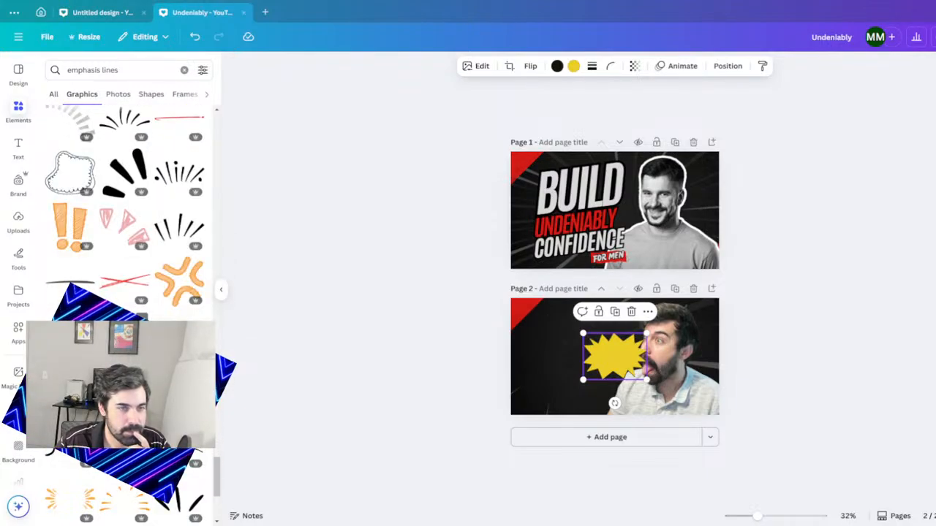
{"action": "scroll", "coordinate": [124, 219], "scroll_direction": "down", "scroll_amount": 5}
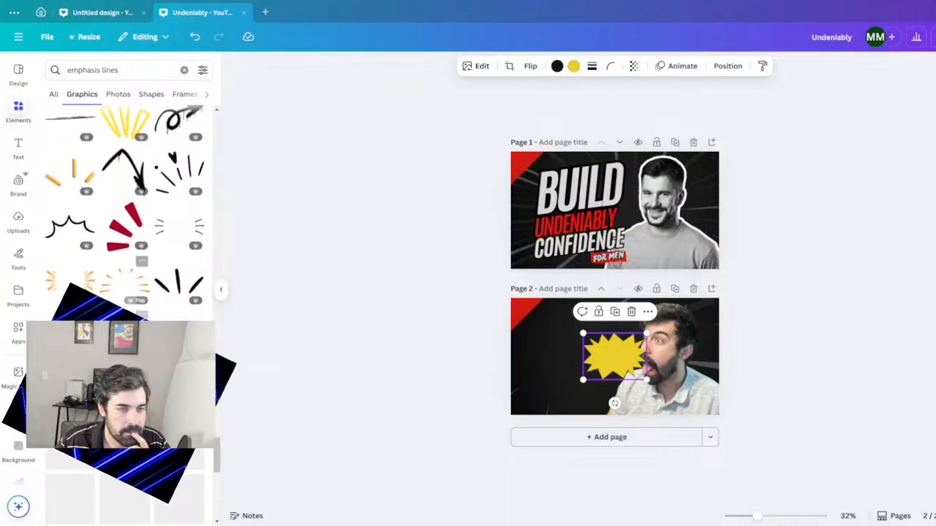
{"action": "scroll", "coordinate": [139, 128], "scroll_direction": "down", "scroll_amount": 5}
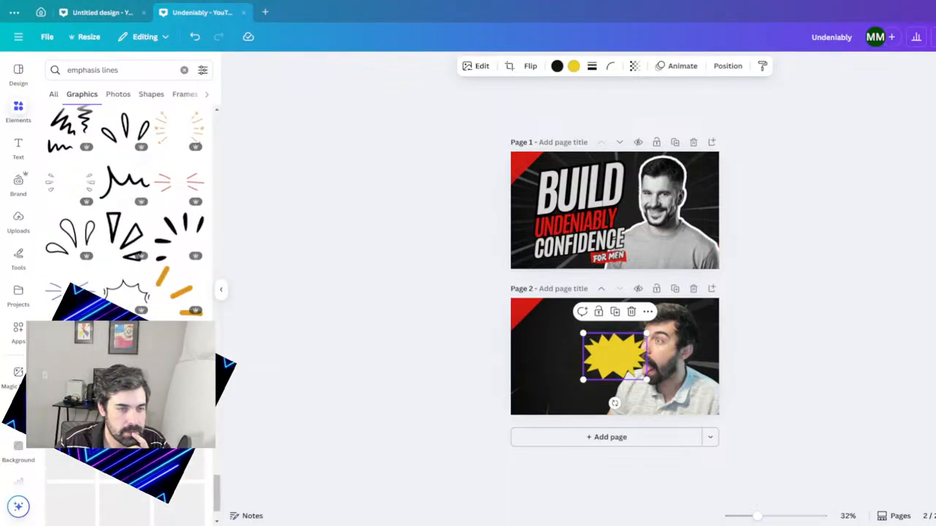
{"action": "scroll", "coordinate": [128, 258], "scroll_direction": "down", "scroll_amount": 3}
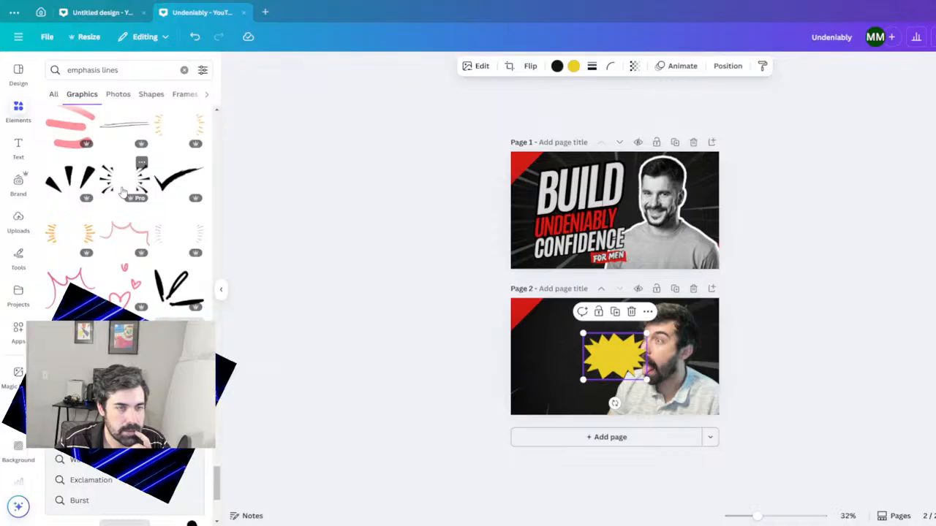
{"action": "scroll", "coordinate": [129, 307], "scroll_direction": "down", "scroll_amount": 5}
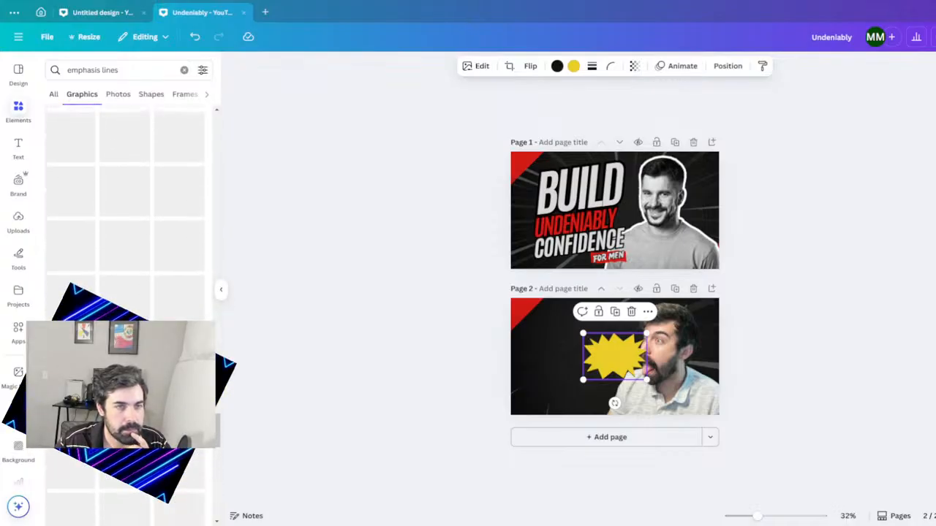
{"action": "scroll", "coordinate": [129, 307], "scroll_direction": "up", "scroll_amount": 15}
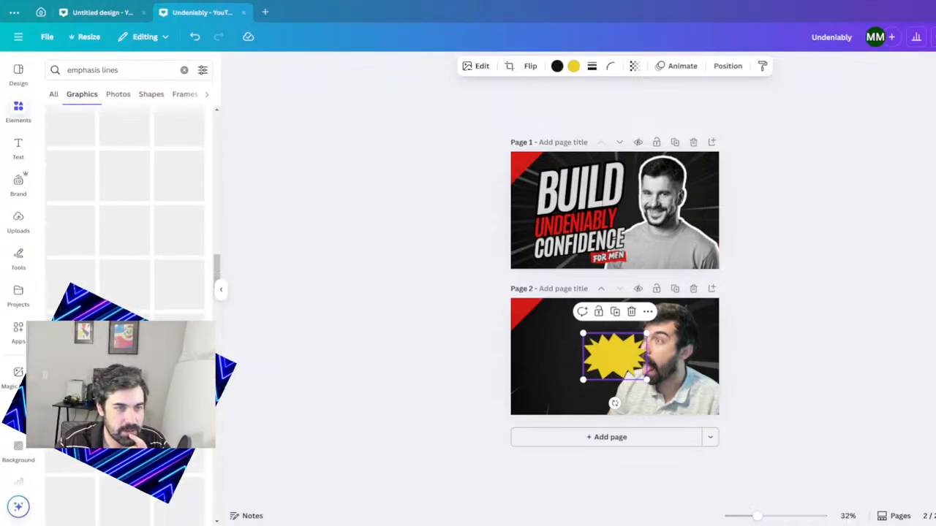
{"action": "scroll", "coordinate": [123, 300], "scroll_direction": "up", "scroll_amount": 3}
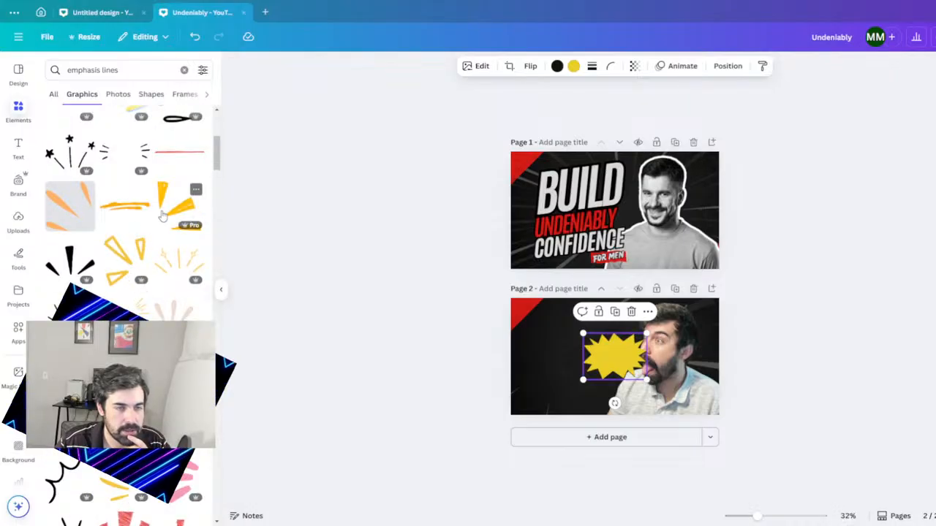
{"action": "scroll", "coordinate": [166, 213], "scroll_direction": "up", "scroll_amount": 5}
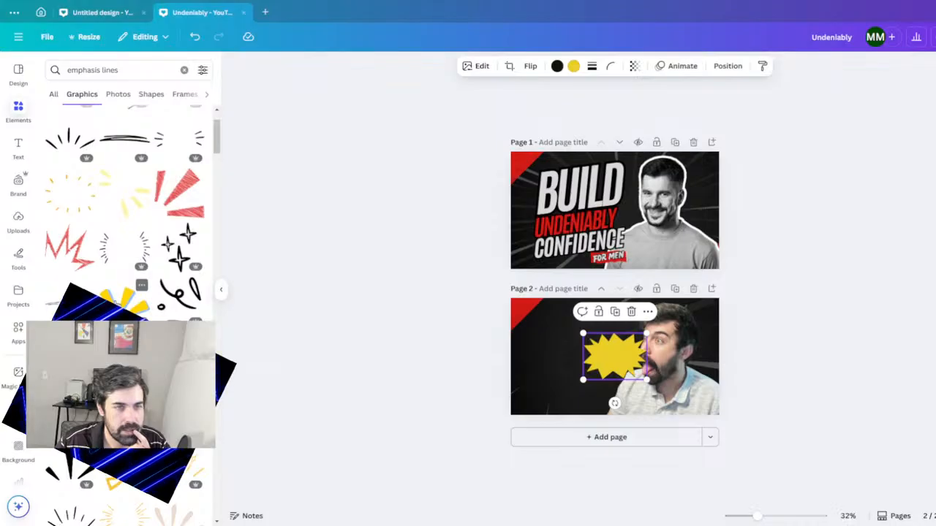
{"action": "left_click", "coordinate": [115, 302]}
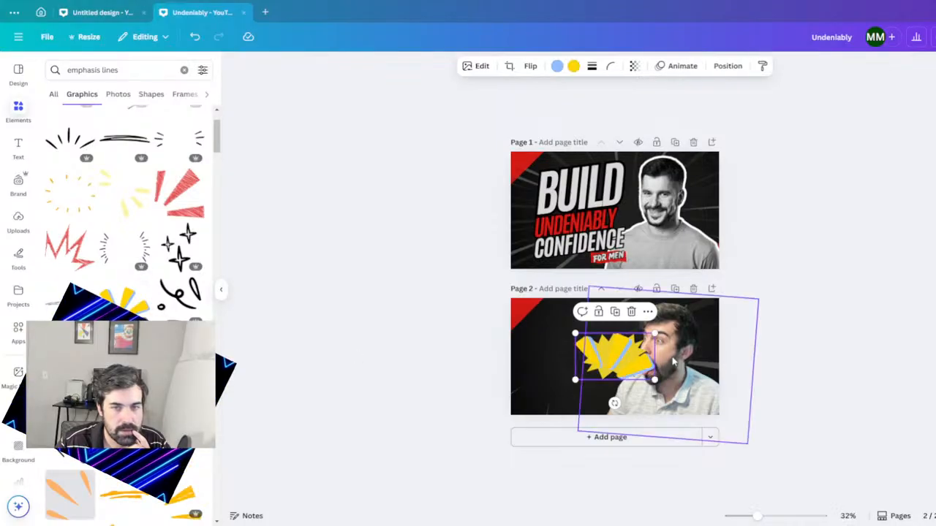
- Place the yellow rays, tilted outward, near page 2's lower-left corner and shift the starburst left beside them with a slight rotation
{"action": "left_click_drag", "start_coordinate": [614, 358], "coordinate": [582, 360]}
{"action": "mouse_move", "coordinate": [581, 405]}
{"action": "left_mouse_down"}
{"action": "mouse_move", "coordinate": [545, 391]}
{"action": "mouse_move", "coordinate": [524, 334]}
{"action": "mouse_move", "coordinate": [580, 354]}
{"action": "mouse_move", "coordinate": [556, 387]}
{"action": "mouse_move", "coordinate": [543, 388]}
{"action": "left_mouse_up"}
{"action": "mouse_move", "coordinate": [616, 365]}
{"action": "left_mouse_down"}
{"action": "mouse_move", "coordinate": [585, 353]}
{"action": "mouse_move", "coordinate": [578, 363]}
{"action": "left_mouse_up"}
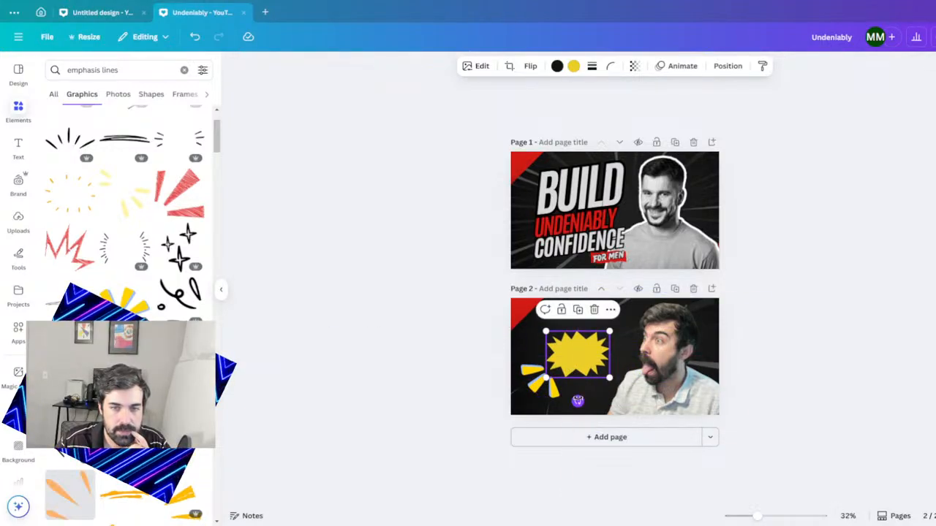
{"action": "left_click_drag", "start_coordinate": [578, 401], "coordinate": [585, 405]}
{"action": "left_click", "coordinate": [547, 387]}
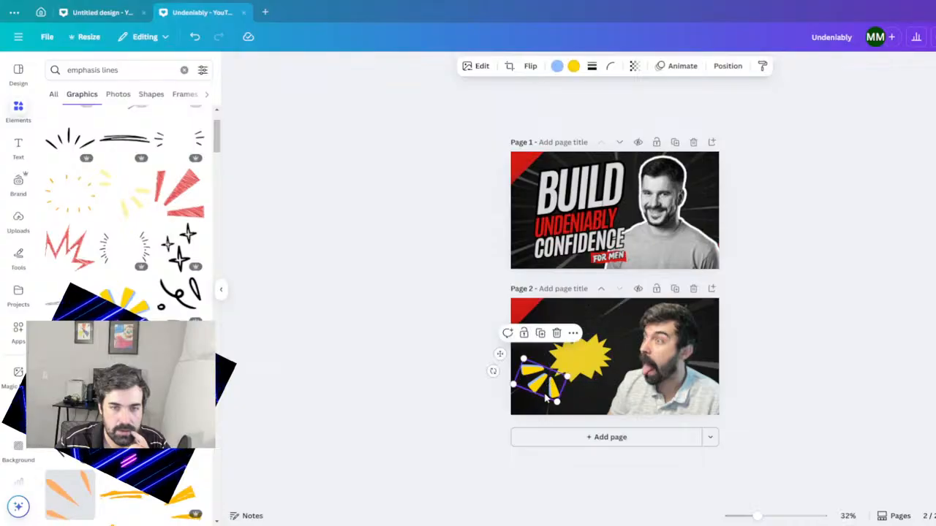
{"action": "left_click_drag", "start_coordinate": [493, 371], "coordinate": [497, 365]}
{"action": "left_click", "coordinate": [877, 234]}
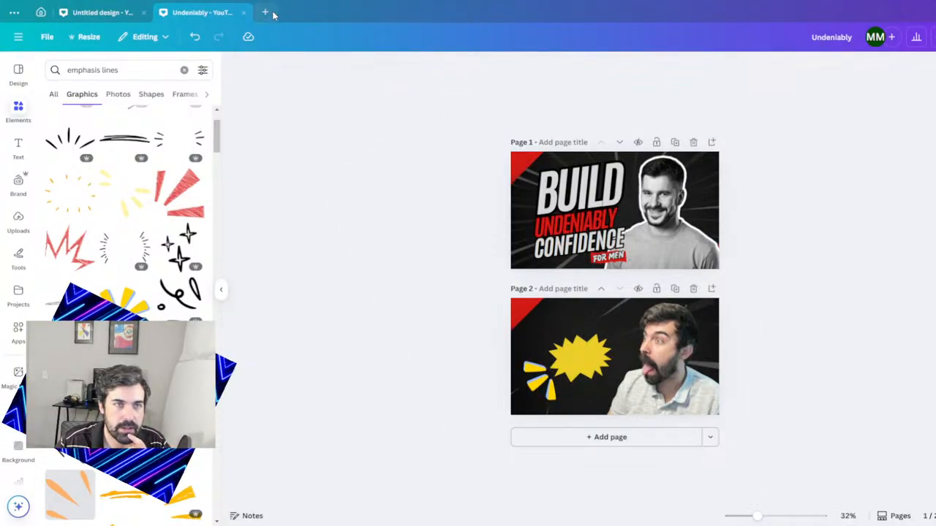
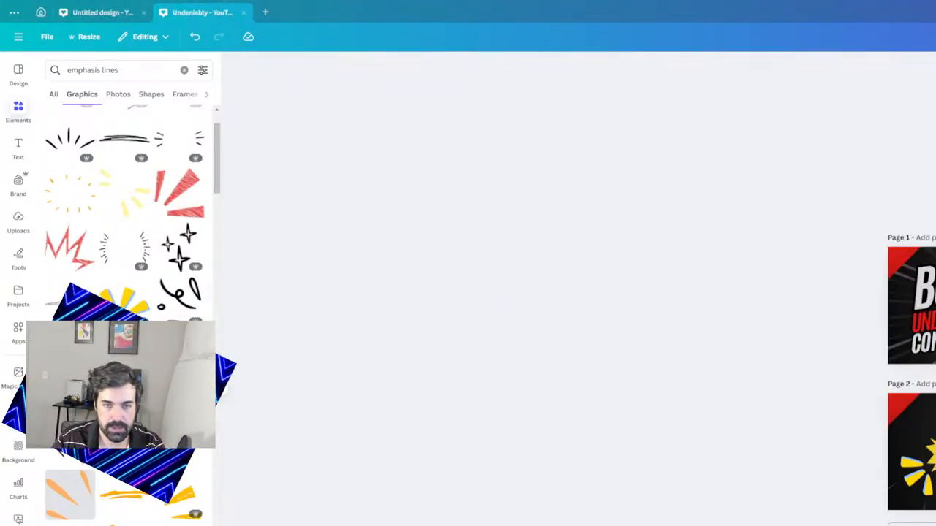
- Paste the Canva logo onto page 2, tilt it upward to the right and place it above the yellow starburst
{"action": "scroll", "coordinate": [906, 453], "scroll_direction": "up", "scroll_amount": 5}
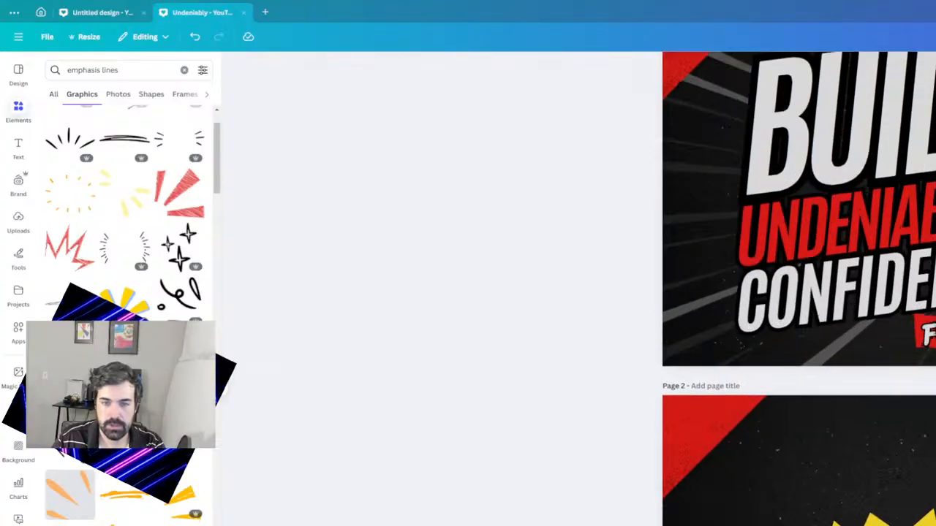
{"action": "key", "text": "ctrl+v"}
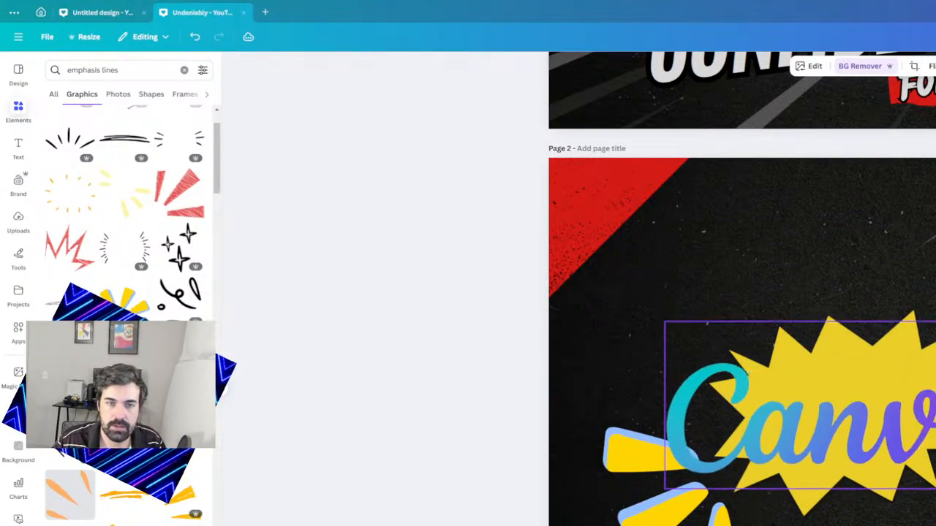
{"action": "left_click_drag", "start_coordinate": [899, 358], "coordinate": [898, 269]}
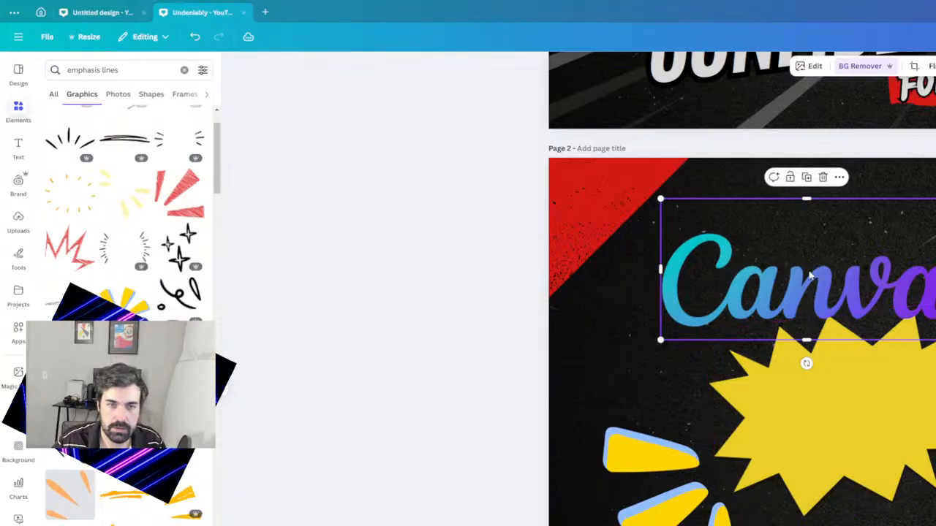
{"action": "left_click_drag", "start_coordinate": [807, 364], "coordinate": [826, 361]}
{"action": "left_click_drag", "start_coordinate": [822, 282], "coordinate": [800, 278]}
{"action": "left_click", "coordinate": [934, 241]}
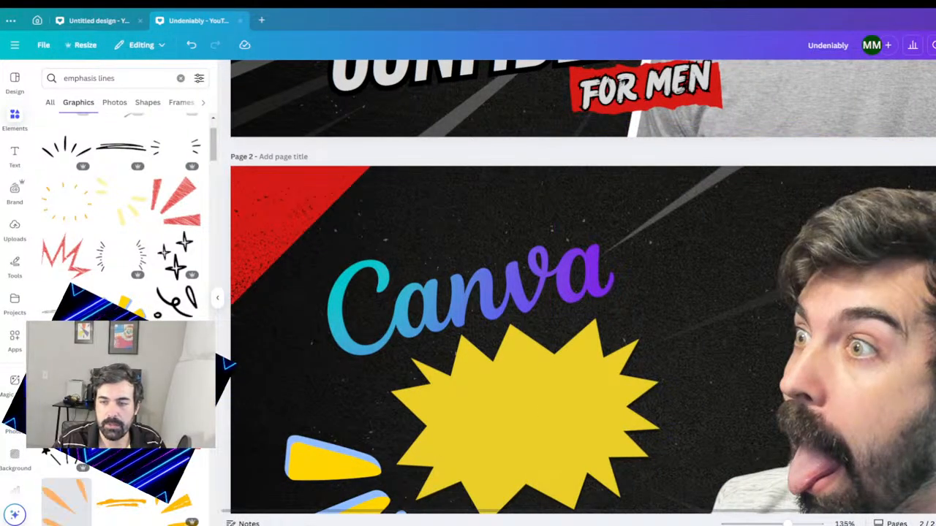
{"action": "left_click_drag", "start_coordinate": [934, 524], "coordinate": [935, 525]}
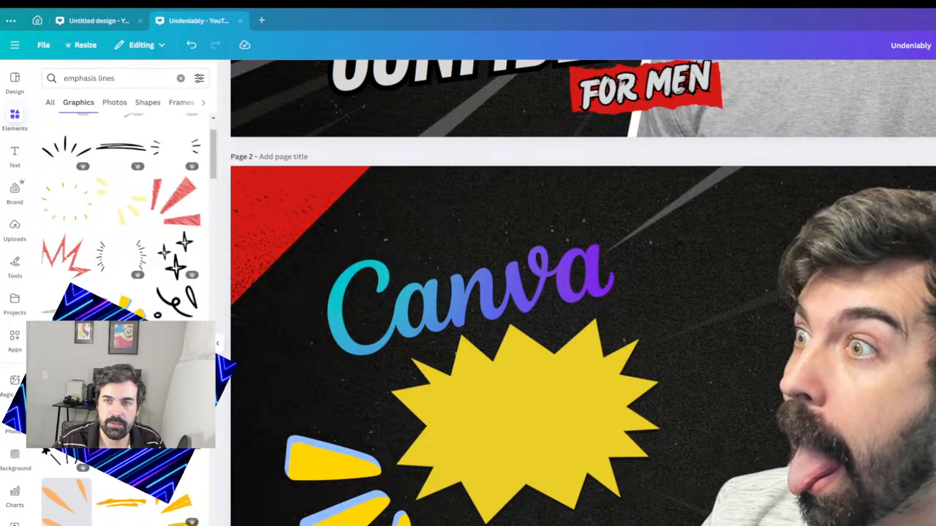
- Move the Canva logo down page 2 to sit below the yellow starburst
{"action": "scroll", "coordinate": [602, 407], "scroll_direction": "down", "scroll_amount": 5}
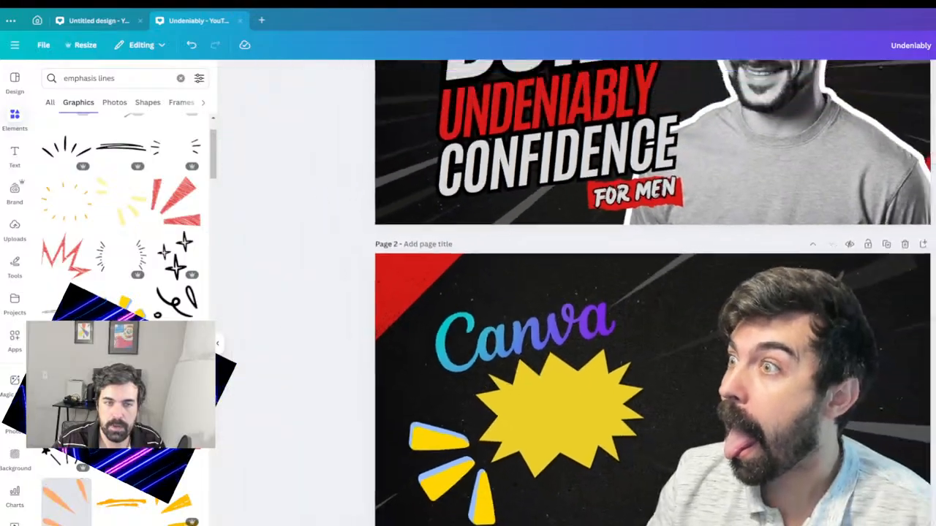
{"action": "left_click_drag", "start_coordinate": [572, 393], "coordinate": [592, 520]}
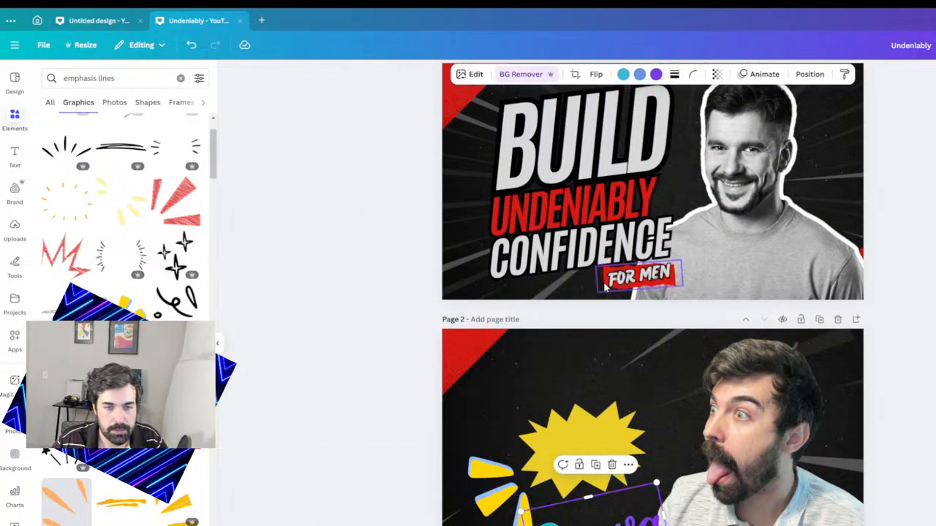
{"action": "left_click", "coordinate": [258, 210]}
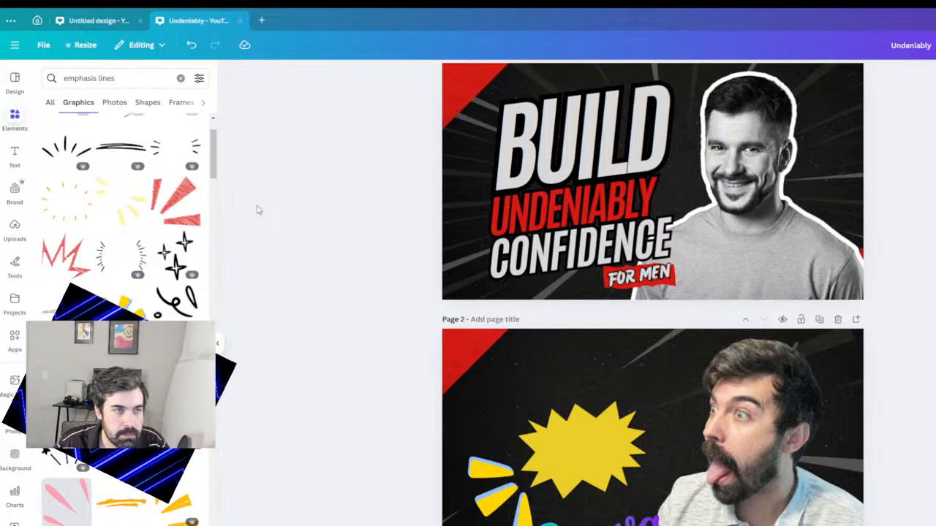
- Move page 1's BUILD heading to page 2's upper-left corner, change its text to "MAKE" and reduce it to font size 121
{"action": "left_click", "coordinate": [572, 102]}
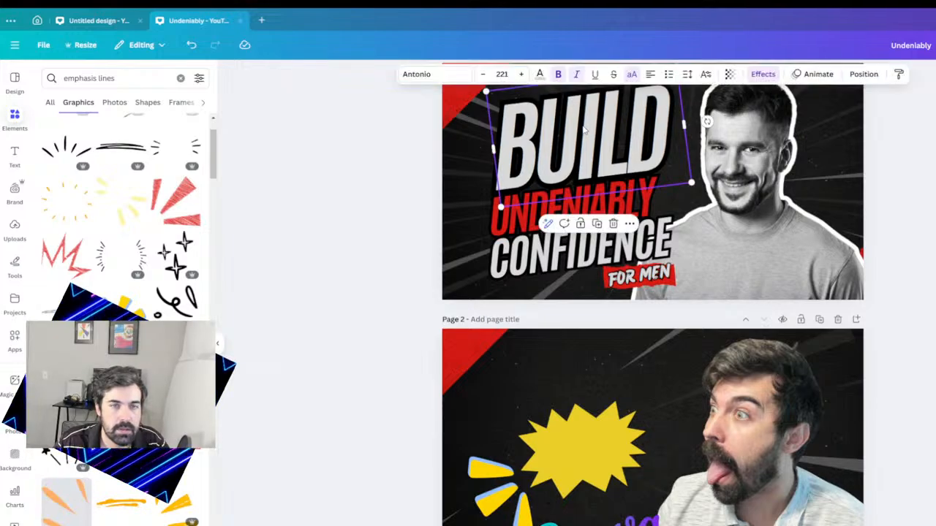
{"action": "left_click_drag", "start_coordinate": [572, 102], "coordinate": [549, 375]}
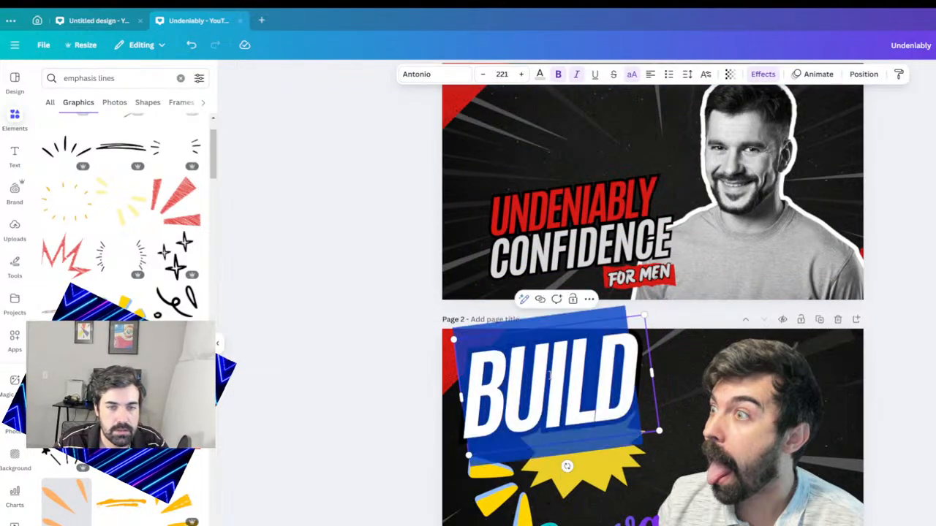
{"action": "type", "text": "MAKE"}
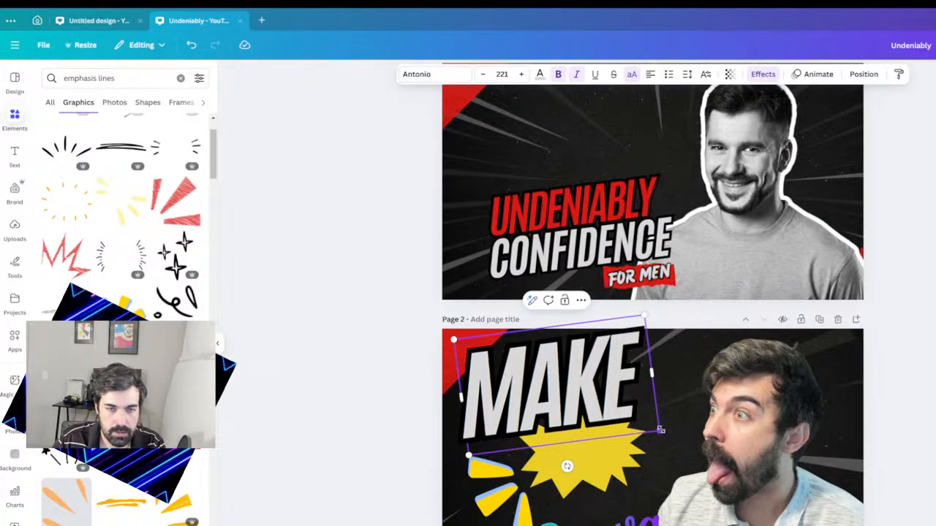
{"action": "left_click_drag", "start_coordinate": [659, 431], "coordinate": [567, 388]}
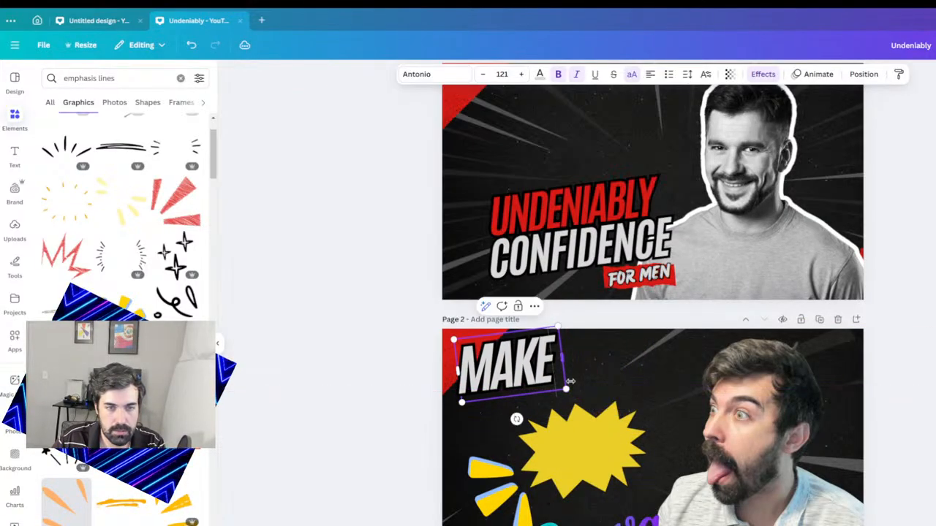
- Move page 1's CONFIDENCE text onto page 2 over the starburst's upper edge and replace its wording with "THUMBNAILS"
{"action": "left_click", "coordinate": [588, 260]}
{"action": "left_click_drag", "start_coordinate": [585, 258], "coordinate": [596, 388]}
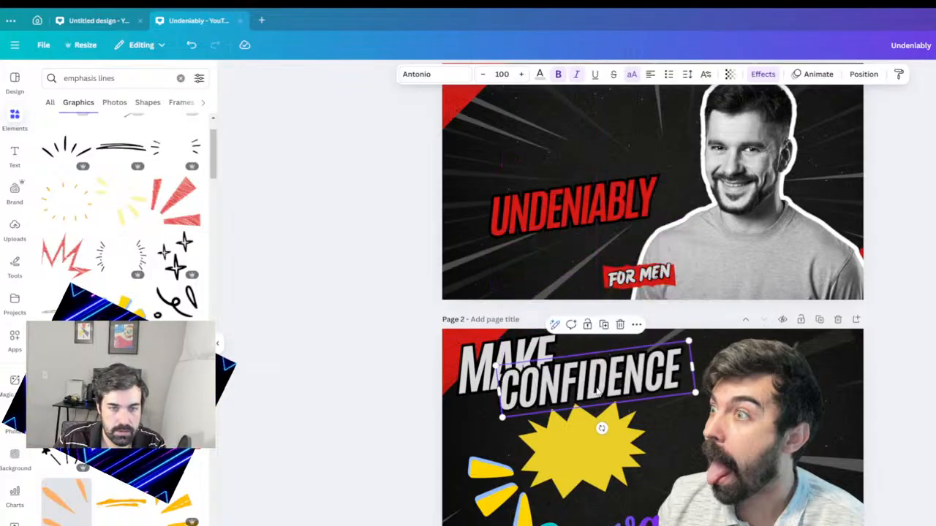
{"action": "double_click", "coordinate": [596, 388]}
{"action": "type", "text": "THUMB"}
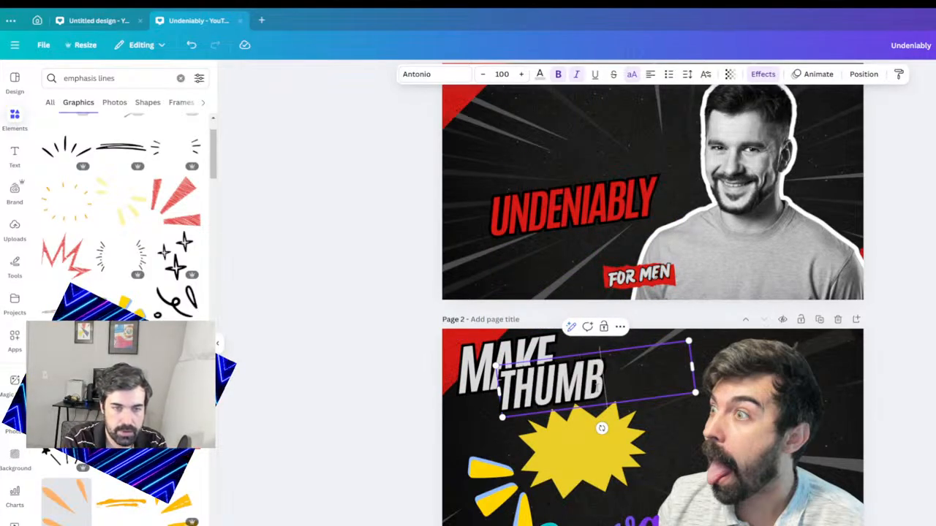
{"action": "type", "text": "NAILS"}
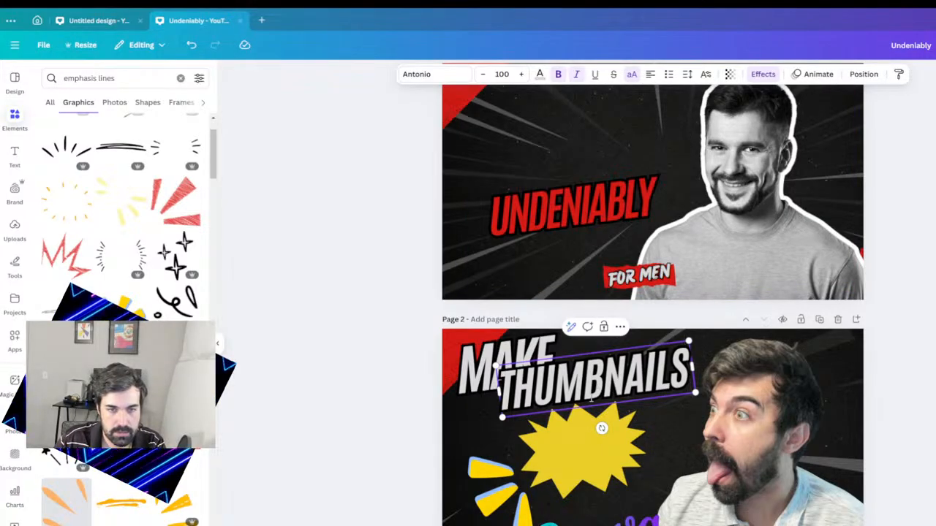
- Reduce page 2's THUMBNAILS text to font size 73.1 and place it just right of the MAKE heading, above the starburst
{"action": "mouse_move", "coordinate": [587, 395]}
{"action": "left_mouse_down"}
{"action": "mouse_move", "coordinate": [607, 398]}
{"action": "mouse_move", "coordinate": [594, 380]}
{"action": "left_mouse_up"}
{"action": "key", "text": "Escape"}
{"action": "left_click", "coordinate": [574, 382]}
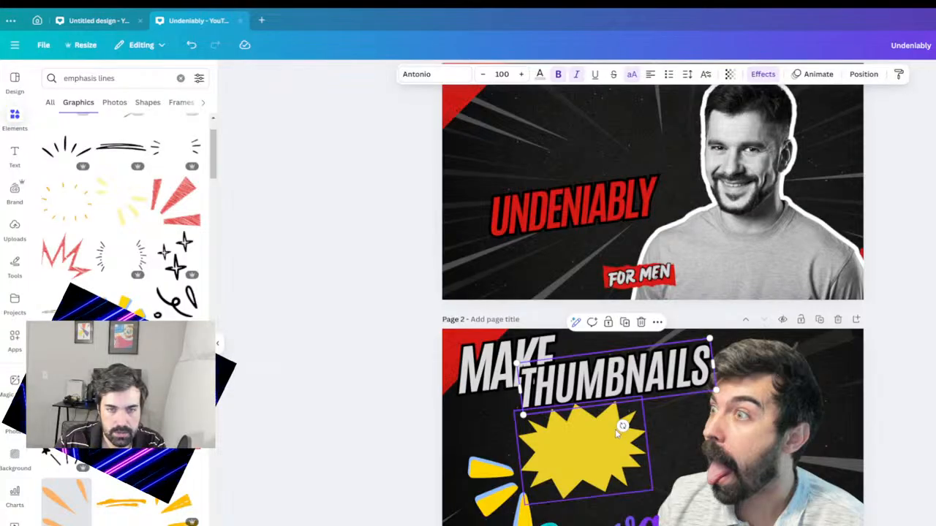
{"action": "left_click_drag", "start_coordinate": [723, 398], "coordinate": [661, 375]}
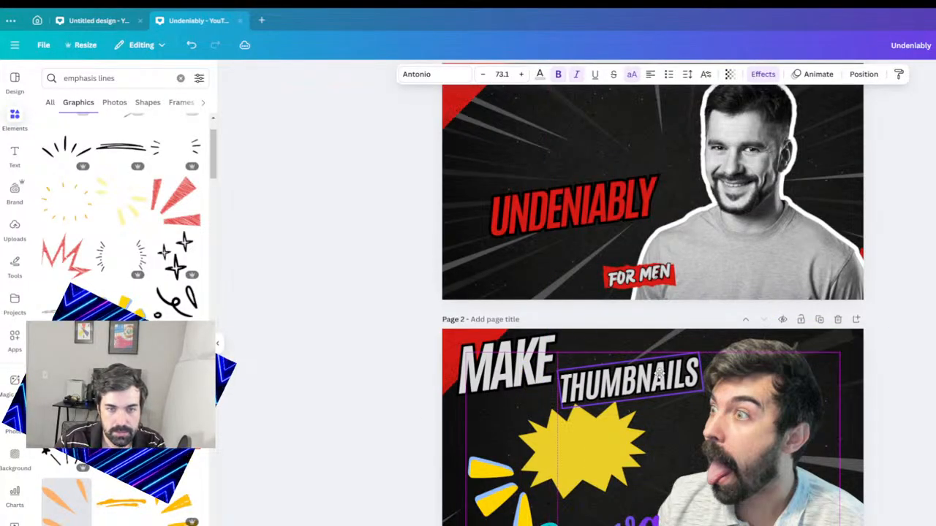
- Rotate the THUMBNAILS text so it slopes downward to the right, and fit it between MAKE and the portrait's hair
{"action": "left_click_drag", "start_coordinate": [635, 423], "coordinate": [644, 422]}
{"action": "left_click_drag", "start_coordinate": [636, 388], "coordinate": [623, 384]}
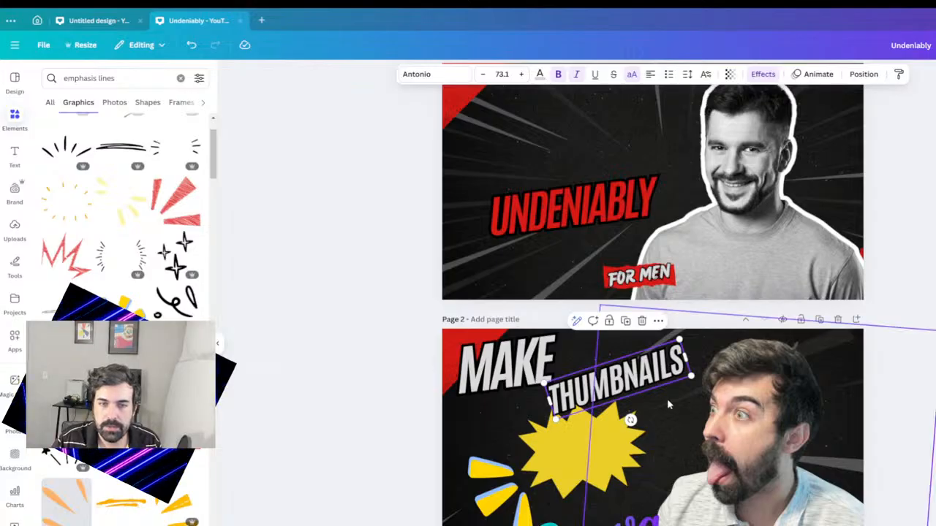
{"action": "left_click_drag", "start_coordinate": [666, 399], "coordinate": [623, 428]}
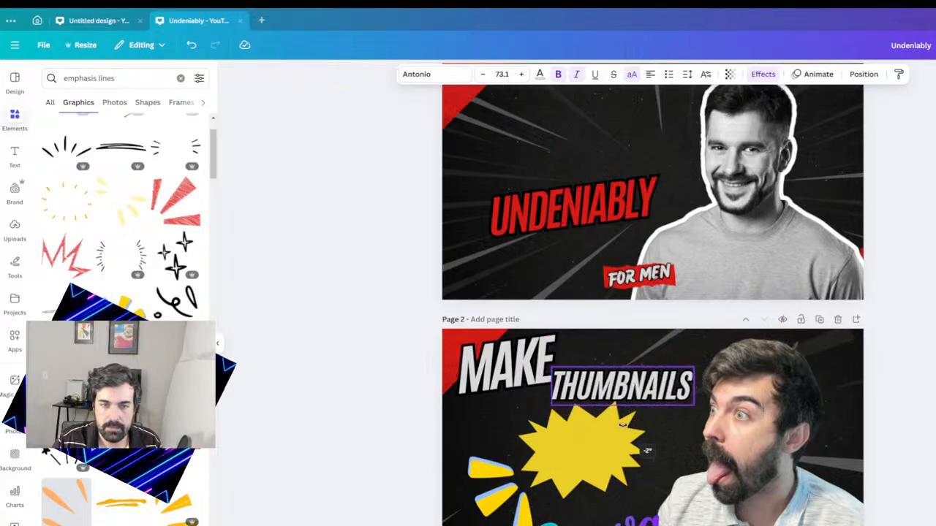
{"action": "left_click_drag", "start_coordinate": [633, 372], "coordinate": [648, 379]}
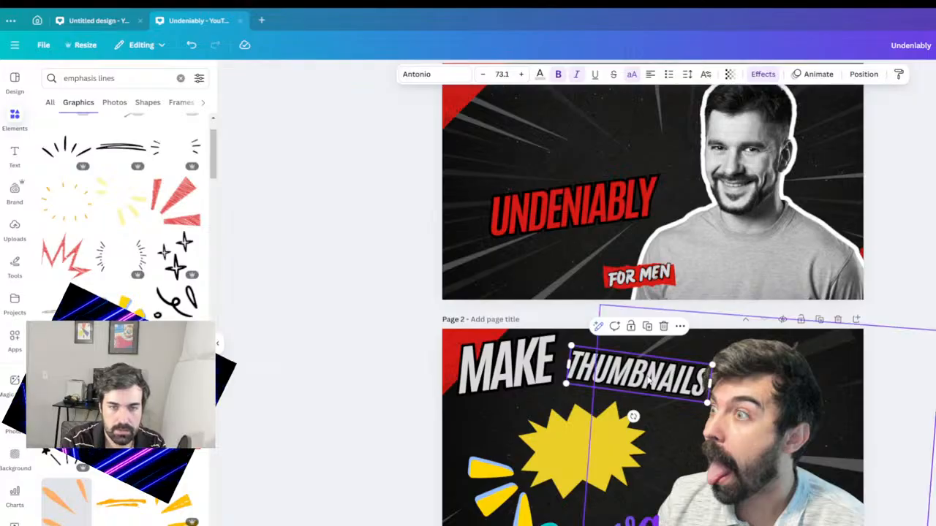
{"action": "key", "text": "Escape"}
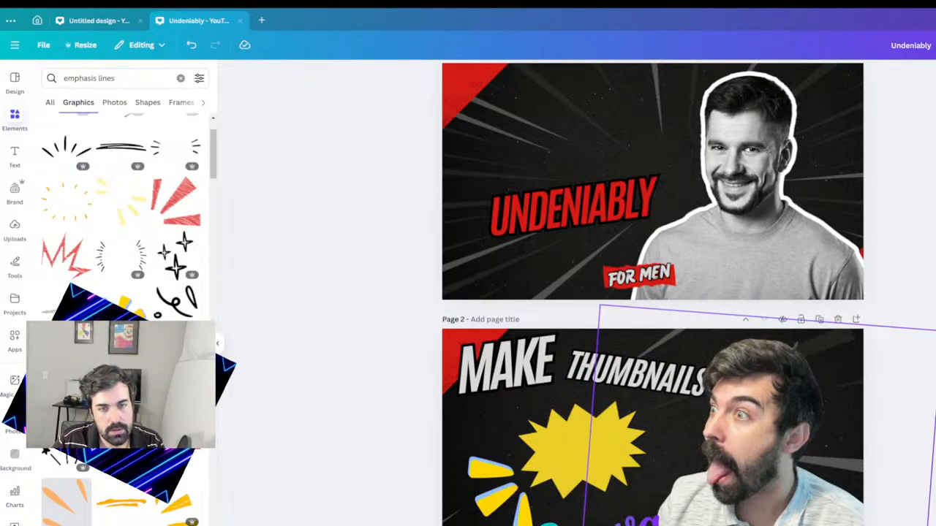
- Tilt the words MAKE and THUMBNAILS upward to the right on page 2 and place THUMBNAILS directly beneath MAKE, offset slightly right
{"action": "left_click", "coordinate": [584, 373]}
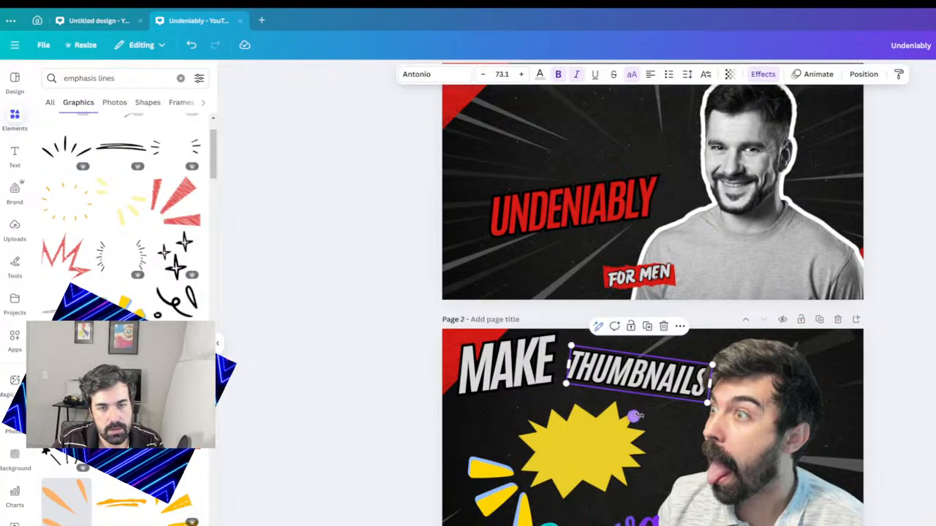
{"action": "left_click_drag", "start_coordinate": [637, 414], "coordinate": [656, 413]}
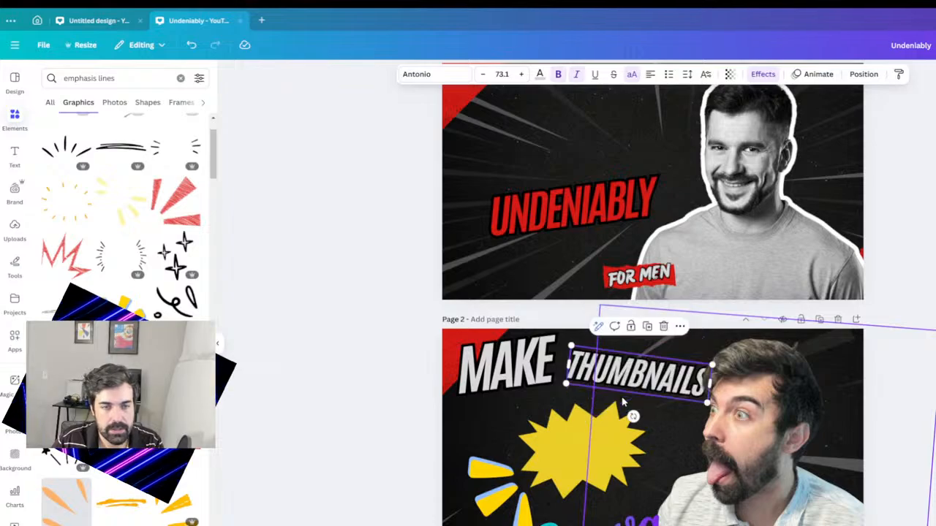
{"action": "key", "text": "ctrl+z"}
{"action": "key", "text": "ctrl+z"}
{"action": "left_click_drag", "start_coordinate": [613, 386], "coordinate": [531, 413]}
{"action": "left_click", "coordinate": [524, 386]}
{"action": "left_click_drag", "start_coordinate": [511, 383], "coordinate": [510, 375]}
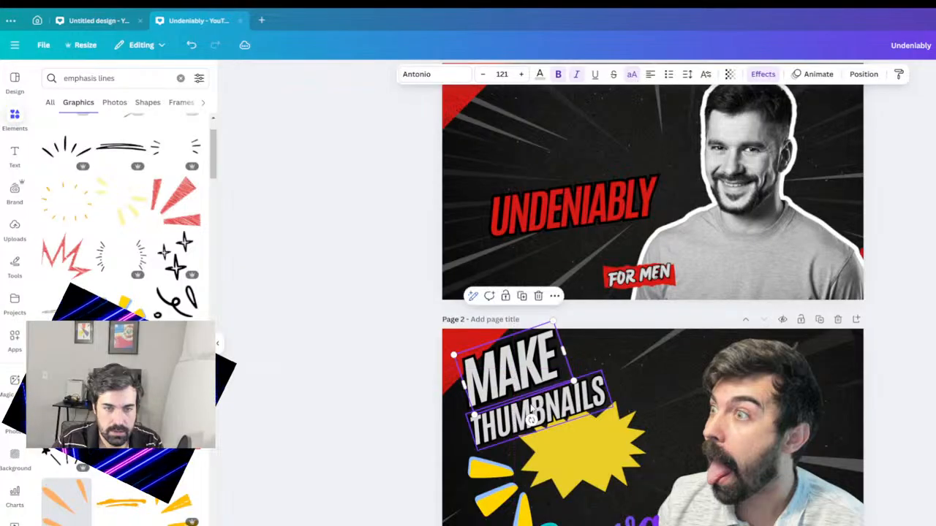
{"action": "left_click_drag", "start_coordinate": [557, 410], "coordinate": [579, 394]}
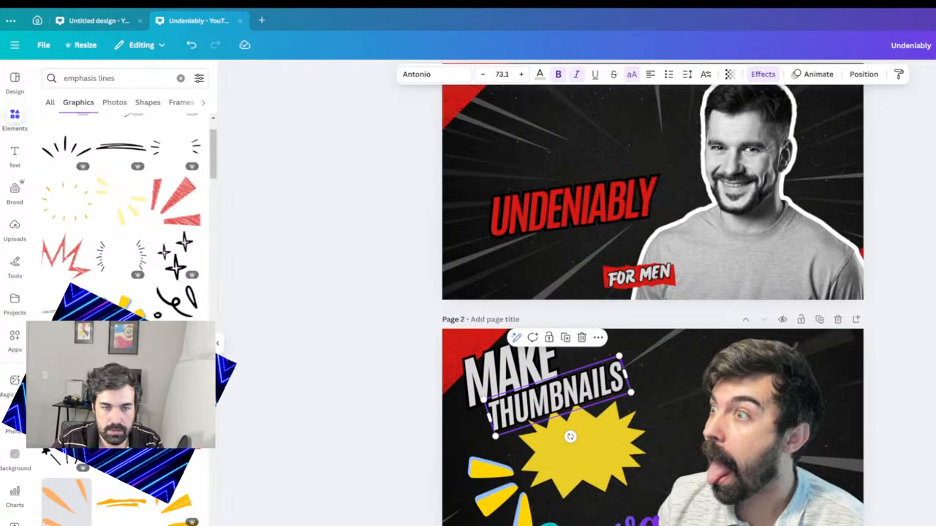
{"action": "left_click", "coordinate": [896, 366]}
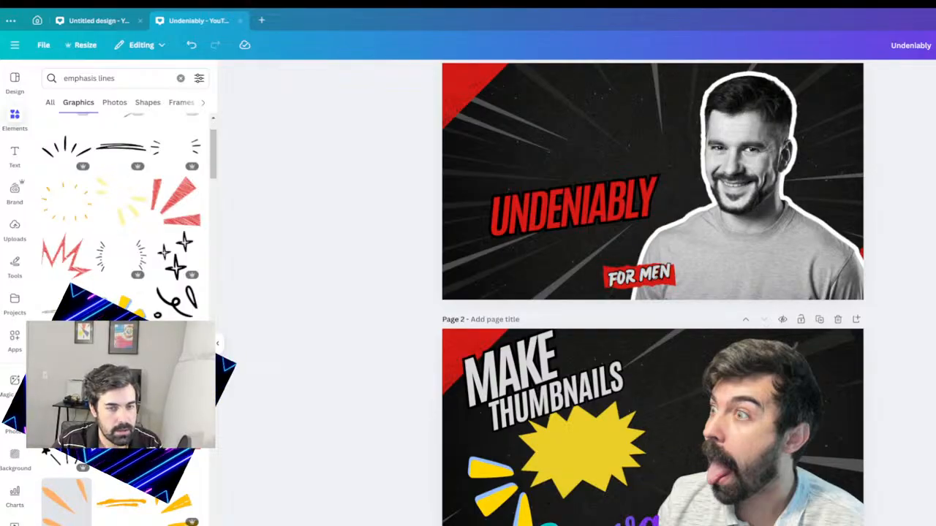
- Shift the word THUMBNAILS slightly right beneath MAKE and fine-tune its tilt
{"action": "left_click", "coordinate": [545, 406]}
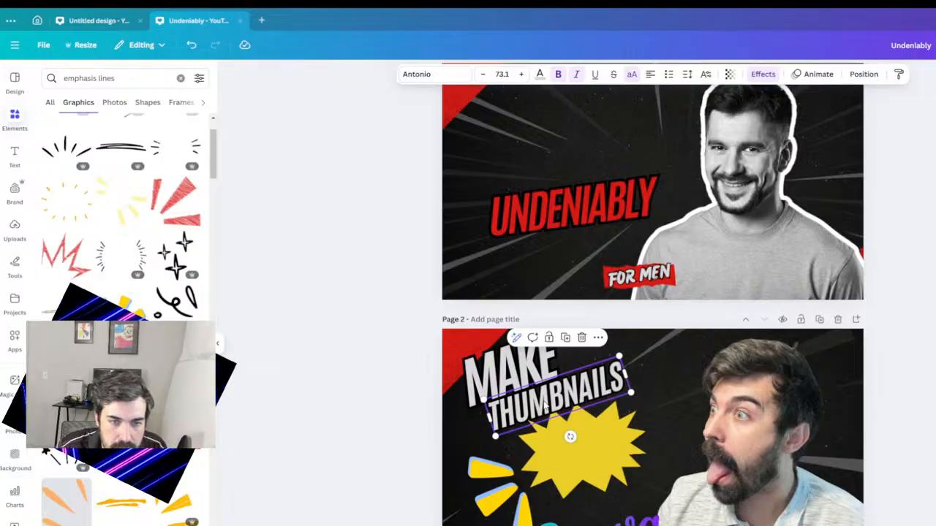
{"action": "left_click_drag", "start_coordinate": [546, 404], "coordinate": [548, 368]}
{"action": "key", "text": "ctrl+z"}
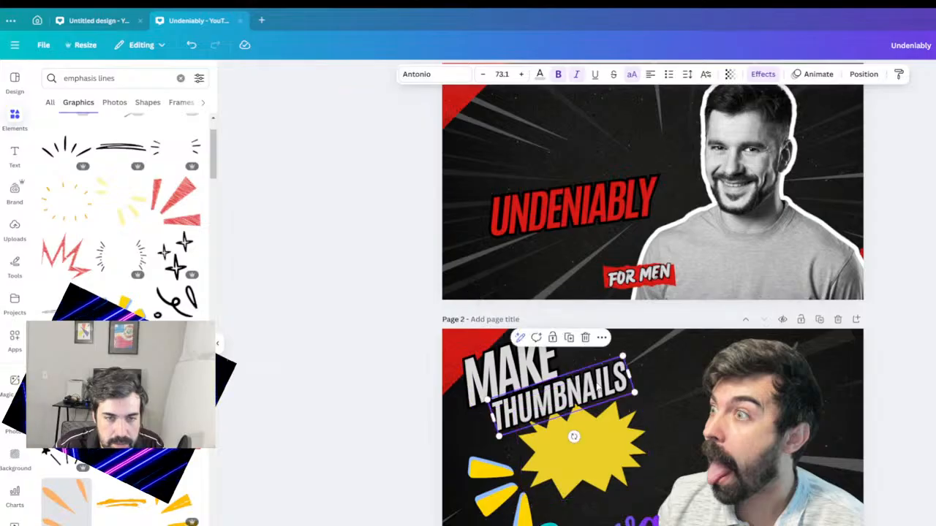
{"action": "left_click_drag", "start_coordinate": [574, 436], "coordinate": [573, 433]}
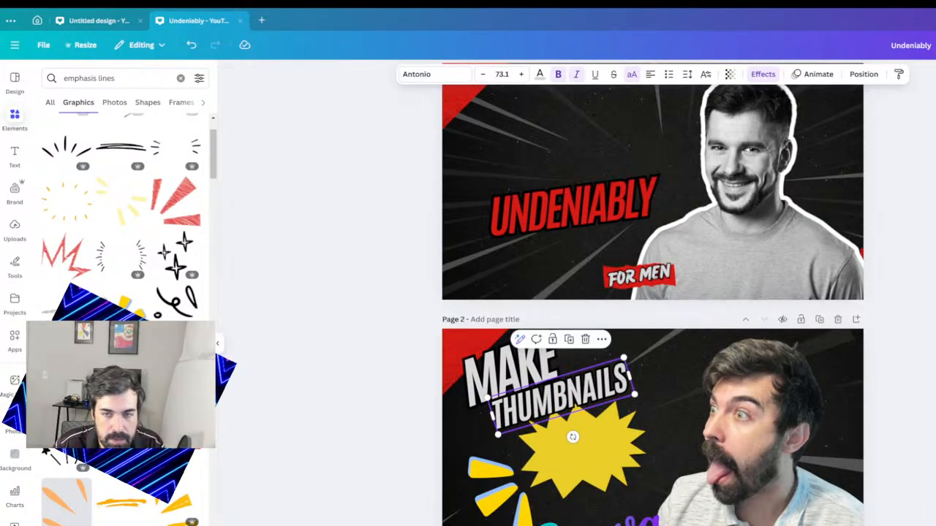
{"action": "key", "text": "Escape"}
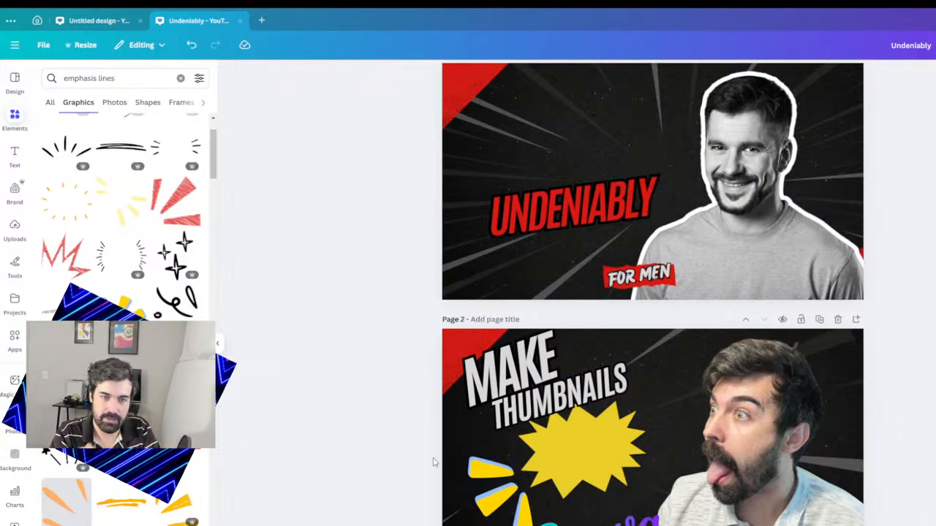
{"action": "left_click", "coordinate": [75, 78]}
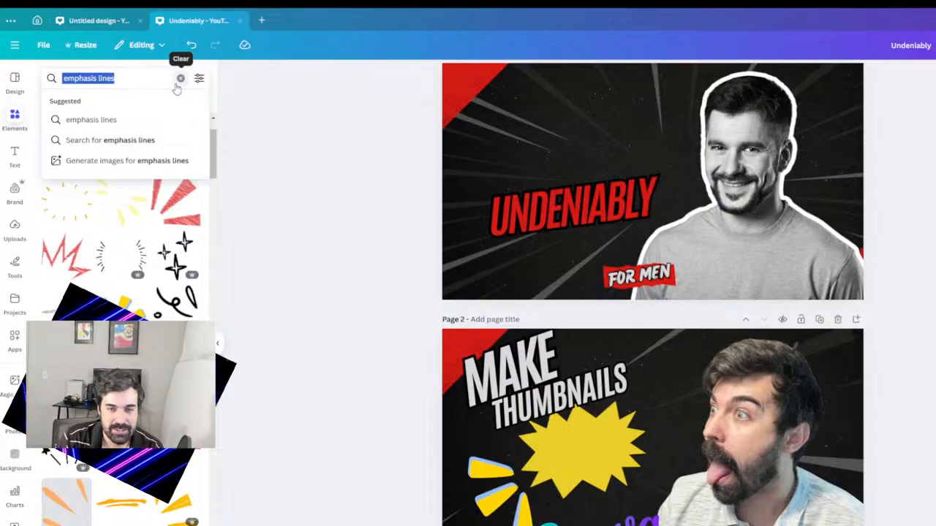
- Try shrinking the word MAKE to font size 115 and shifting it slightly up and left
{"action": "left_click", "coordinate": [516, 358]}
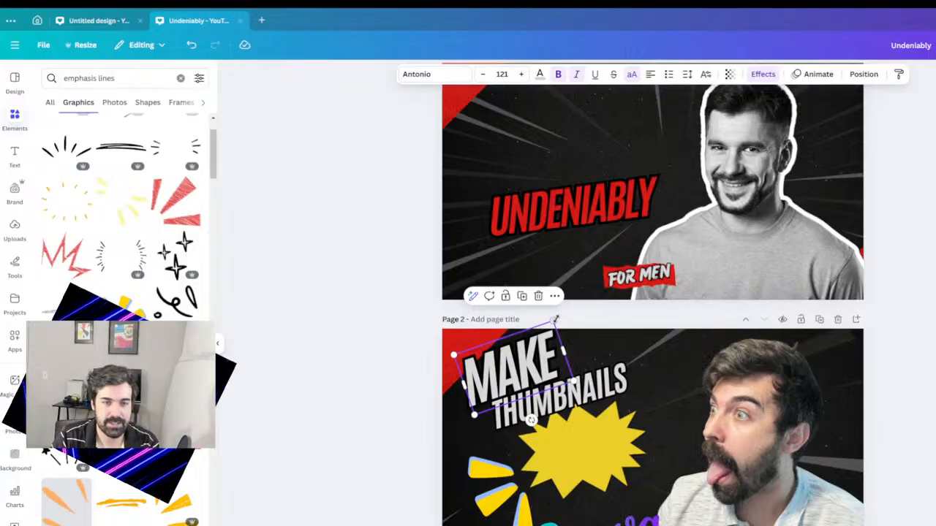
{"action": "left_click_drag", "start_coordinate": [554, 320], "coordinate": [550, 324]}
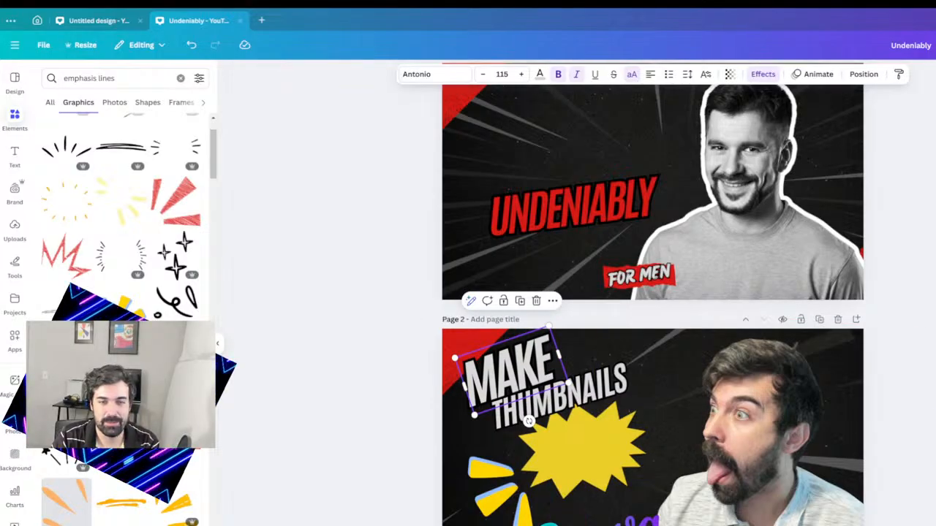
{"action": "left_click", "coordinate": [898, 395]}
{"action": "left_click", "coordinate": [535, 377]}
{"action": "left_click_drag", "start_coordinate": [534, 377], "coordinate": [529, 371]}
{"action": "left_click", "coordinate": [898, 410]}
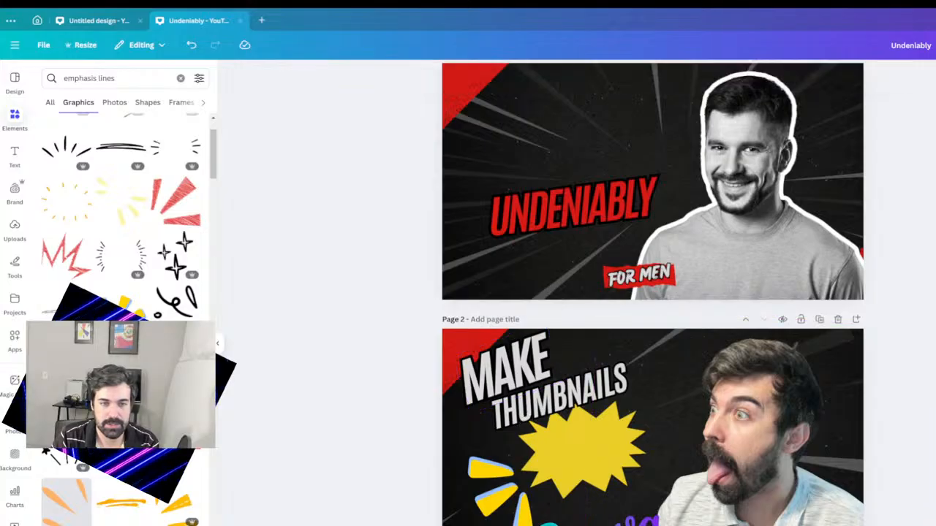
- Try nudging THUMBNAILS closer to MAKE, and undo the recent adjustments to both words
{"action": "left_click", "coordinate": [518, 421]}
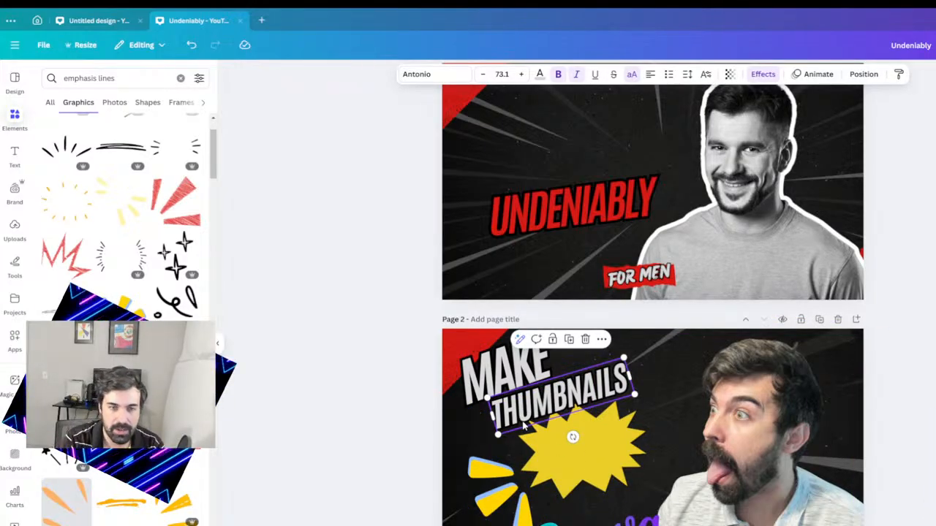
{"action": "left_click_drag", "start_coordinate": [524, 426], "coordinate": [523, 423]}
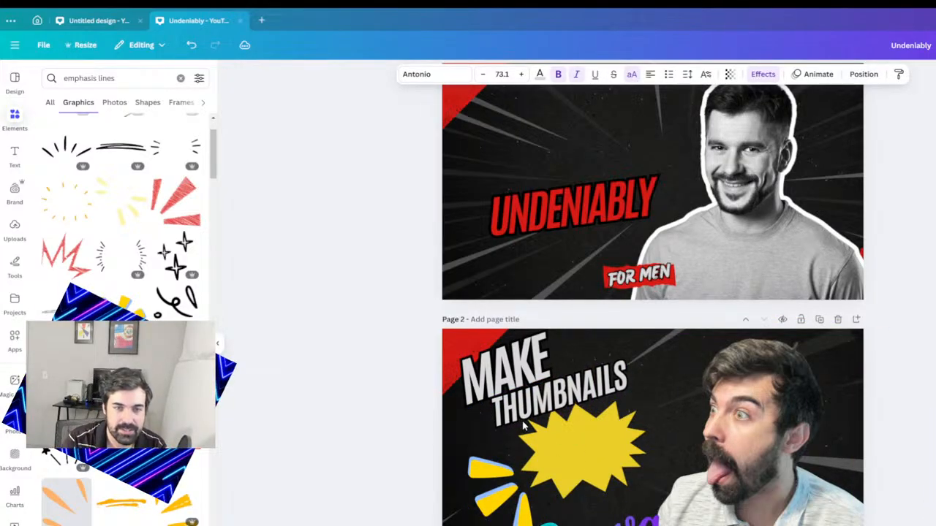
{"action": "left_click", "coordinate": [881, 243]}
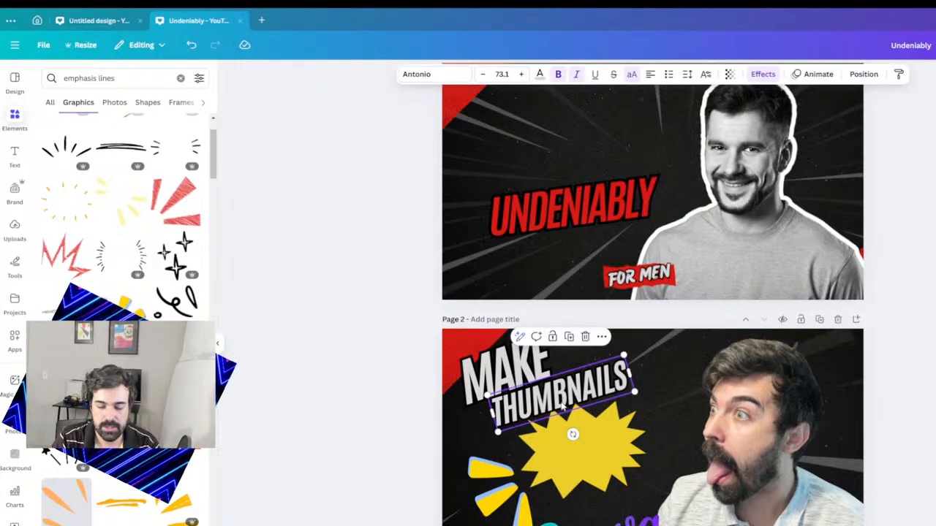
{"action": "left_click_drag", "start_coordinate": [561, 404], "coordinate": [563, 407]}
{"action": "key", "text": "ctrl+z"}
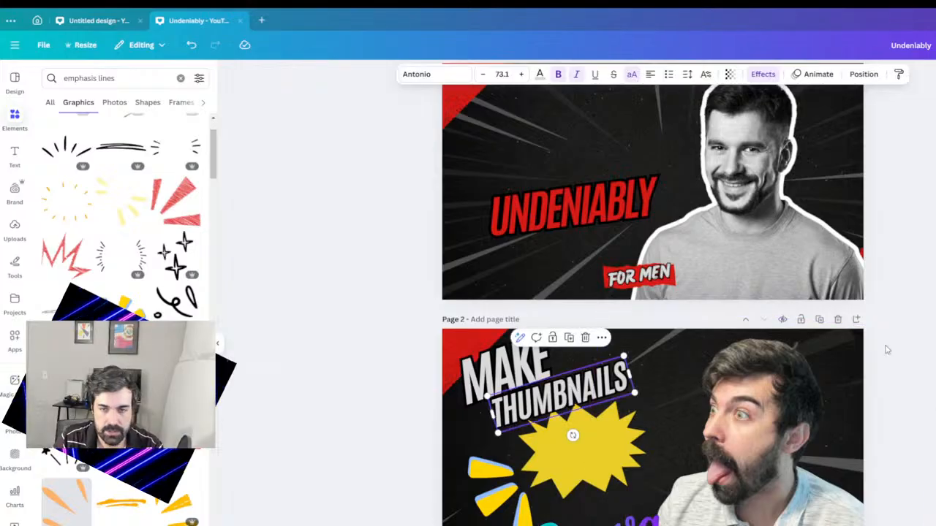
{"action": "left_click", "coordinate": [932, 320]}
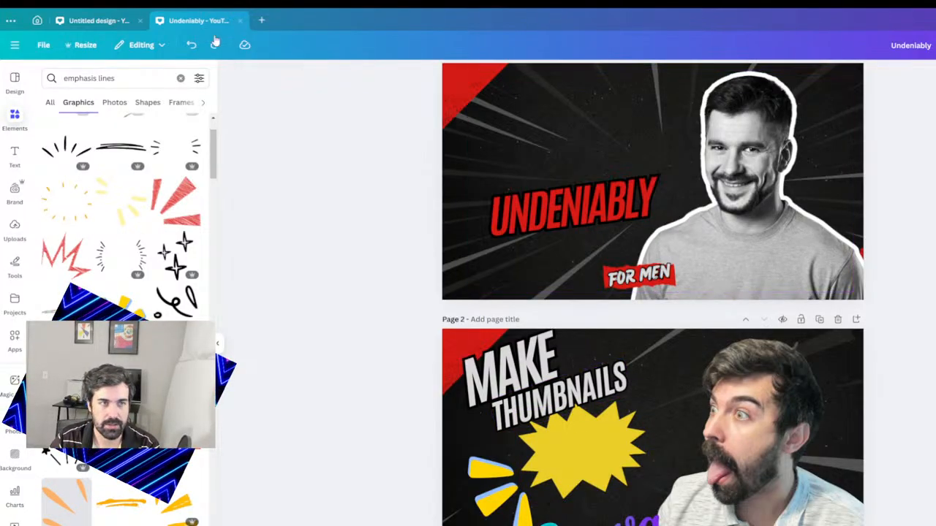
- Switch to the untitled Drop Duchy thumbnail design and set the background game screenshot's transparency value to 100
{"action": "left_click", "coordinate": [100, 20]}
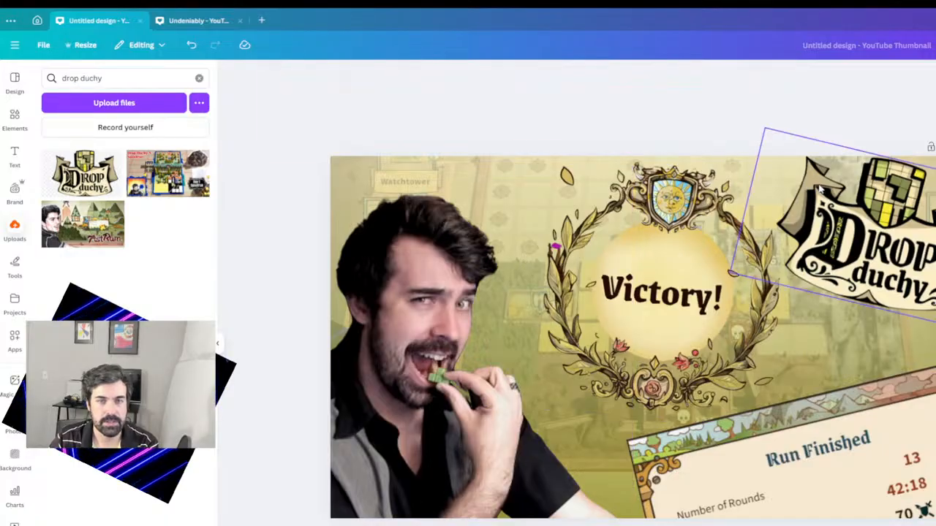
{"action": "left_click", "coordinate": [750, 165]}
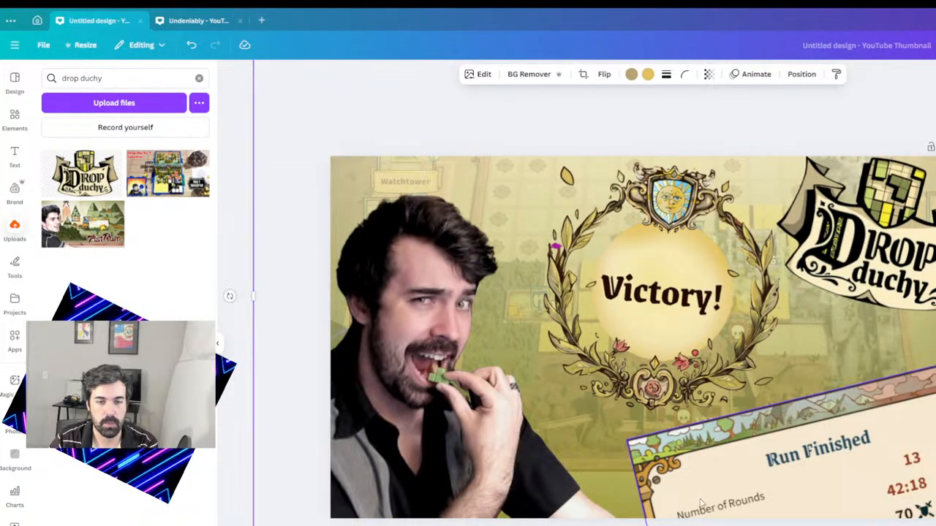
{"action": "left_click", "coordinate": [708, 74]}
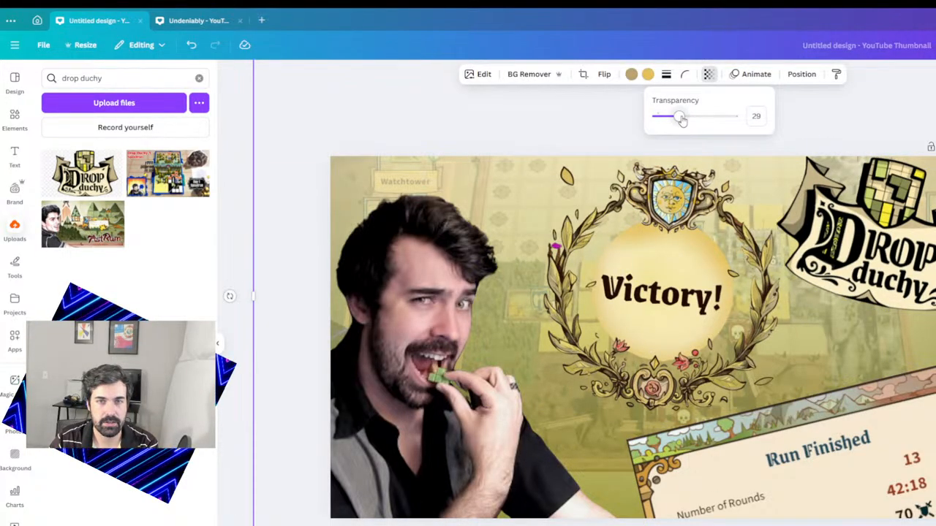
{"action": "left_click_drag", "start_coordinate": [680, 120], "coordinate": [742, 124]}
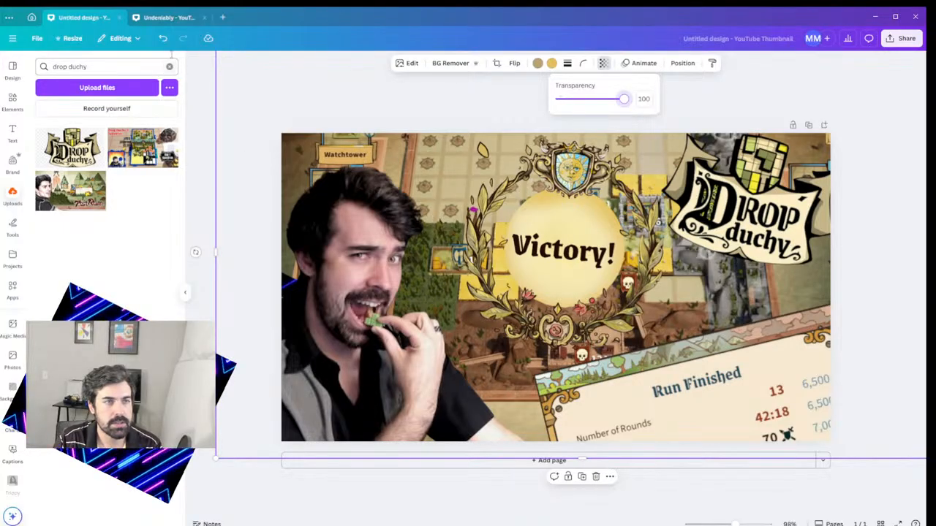
- Briefly check the Undeniably design, and set the Drop Duchy background's transparency to 0 and finally to 29
{"action": "left_click", "coordinate": [168, 17]}
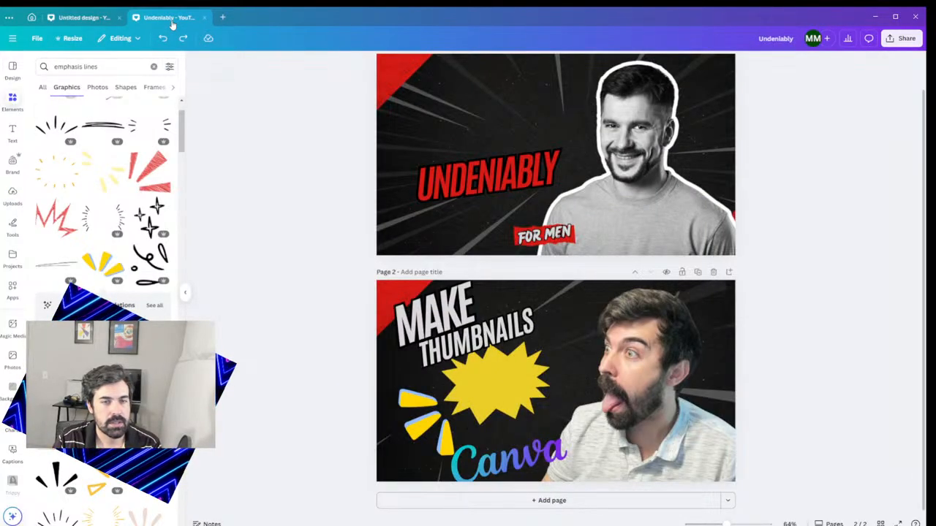
{"action": "left_click", "coordinate": [73, 17]}
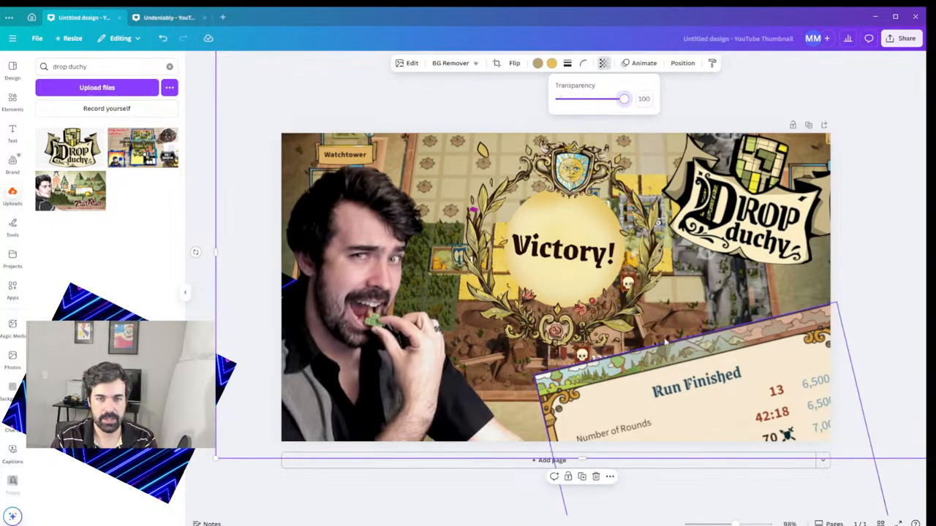
{"action": "left_click_drag", "start_coordinate": [624, 98], "coordinate": [554, 100]}
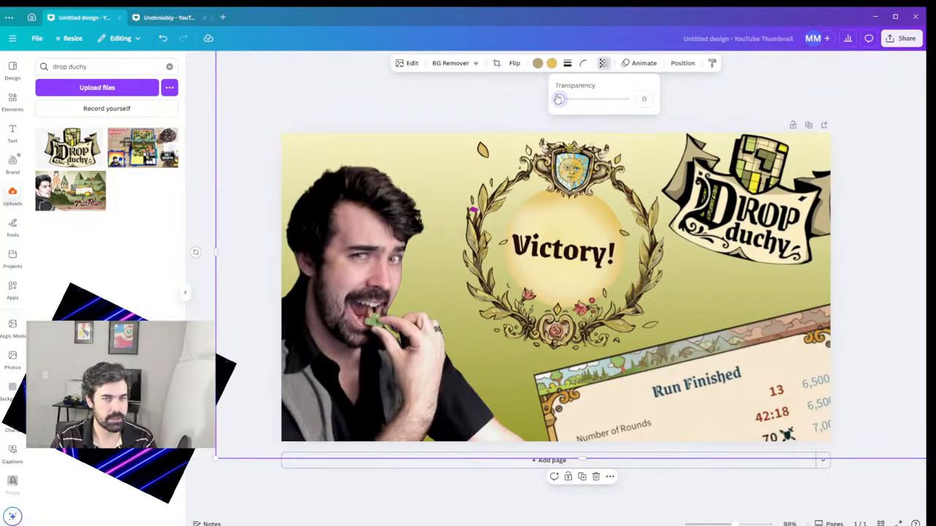
{"action": "left_click_drag", "start_coordinate": [558, 99], "coordinate": [579, 98]}
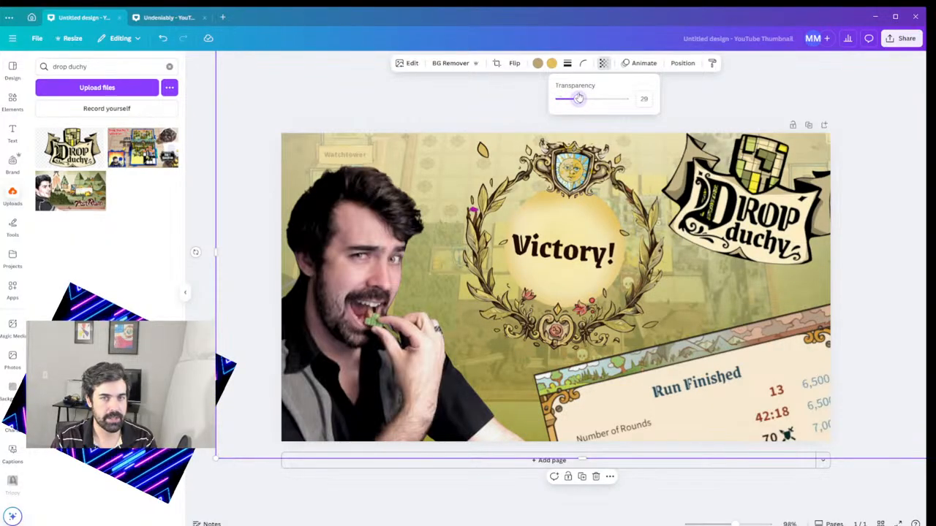
- Return to the Undeniably design, show page 2's layers, and move the faint streak overlay behind the text further right
{"action": "left_click", "coordinate": [157, 17]}
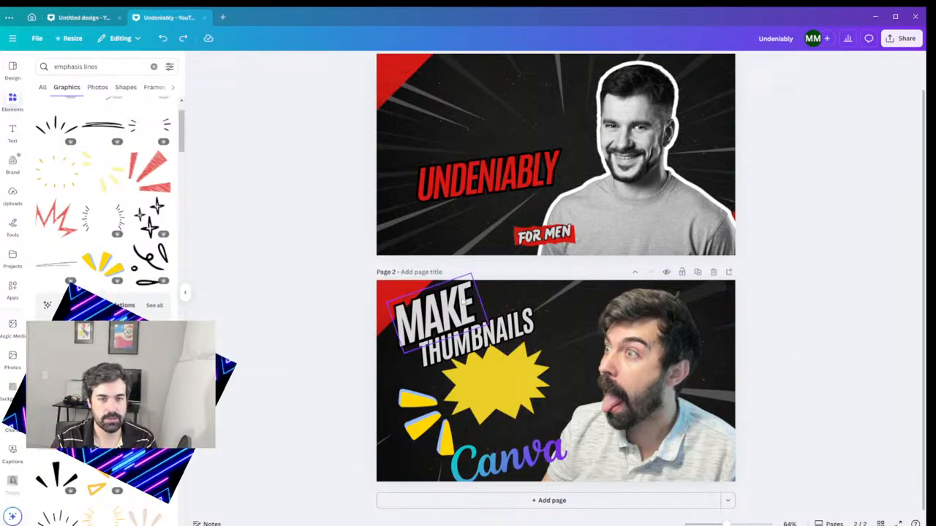
{"action": "left_click", "coordinate": [616, 393]}
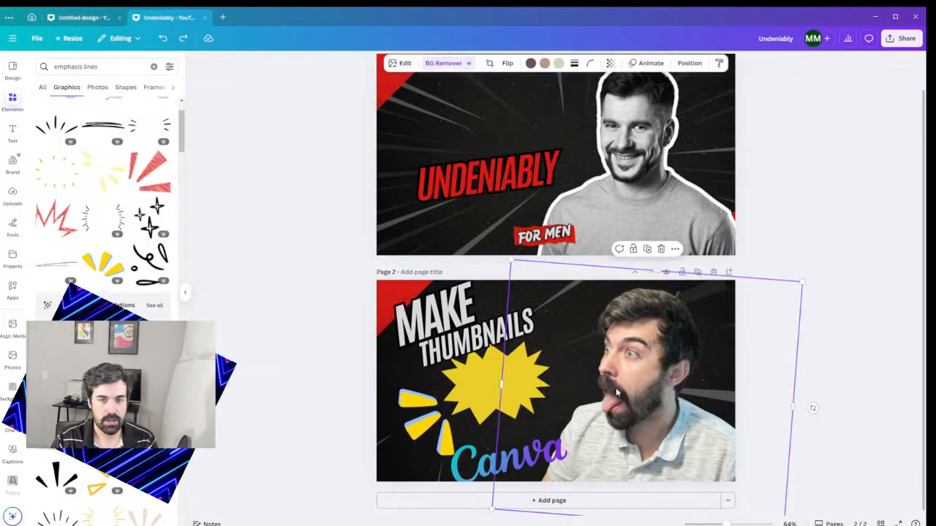
{"action": "left_click", "coordinate": [690, 63]}
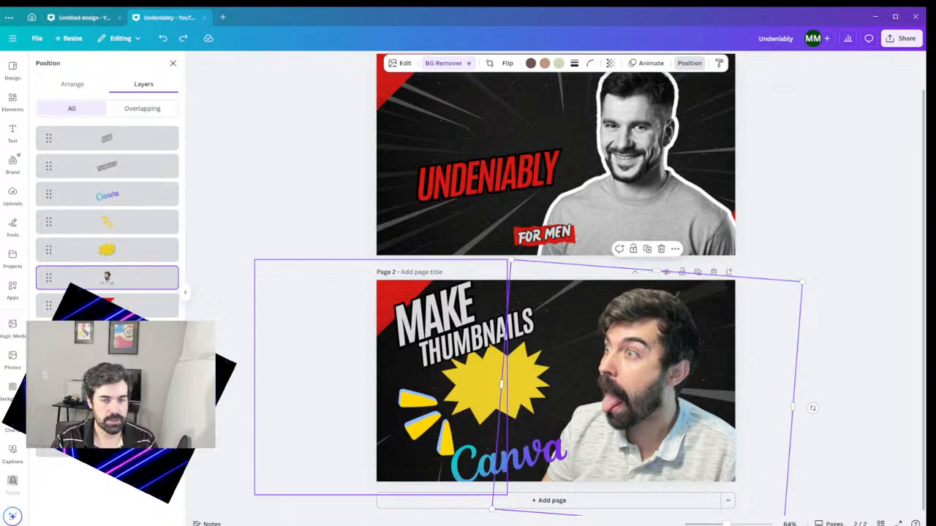
{"action": "left_click", "coordinate": [501, 384]}
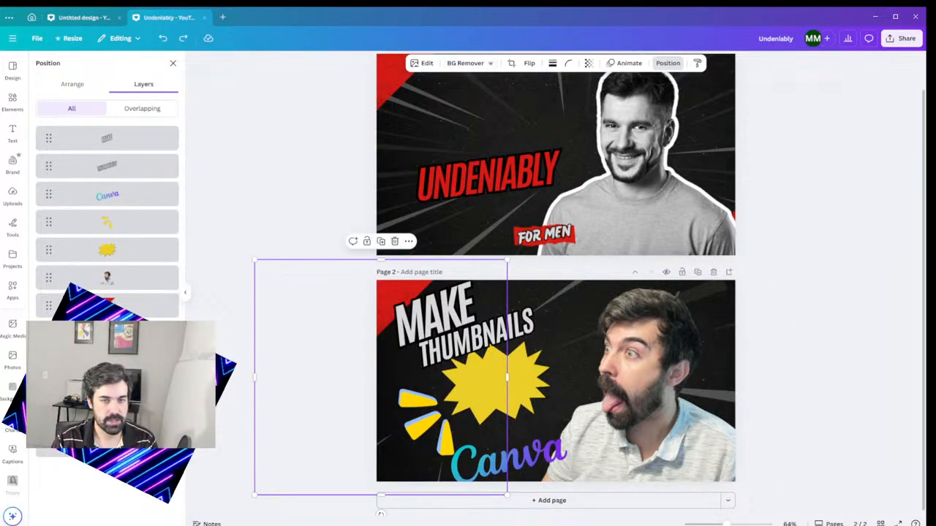
{"action": "left_click_drag", "start_coordinate": [385, 377], "coordinate": [424, 364]}
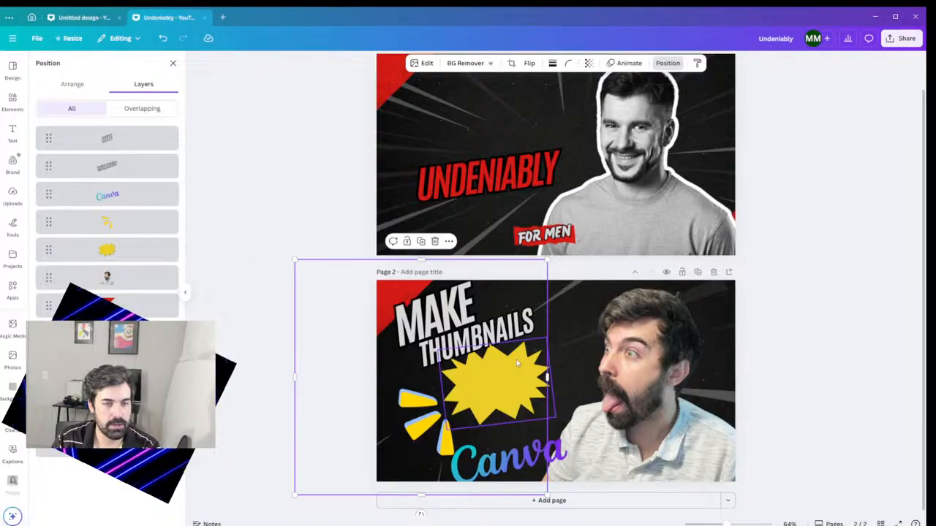
- Check the Drop Duchy design for comparison, and reposition, enlarge and rotate page 2's streak overlay clockwise
{"action": "left_click", "coordinate": [80, 10]}
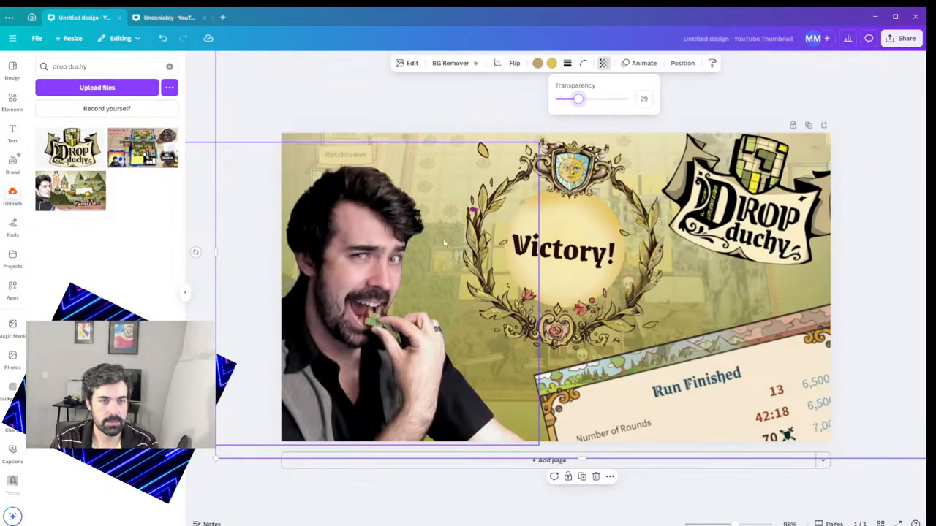
{"action": "left_click", "coordinate": [167, 18]}
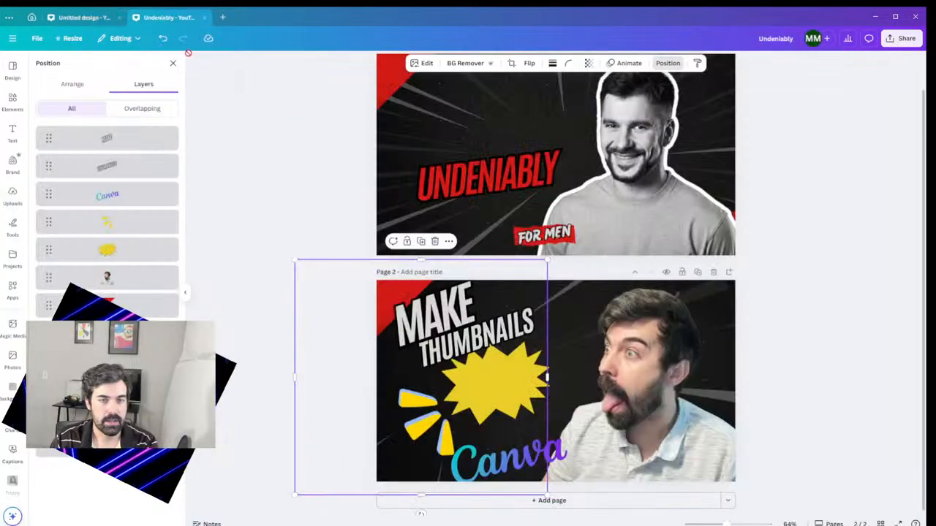
{"action": "left_click_drag", "start_coordinate": [395, 381], "coordinate": [386, 375]}
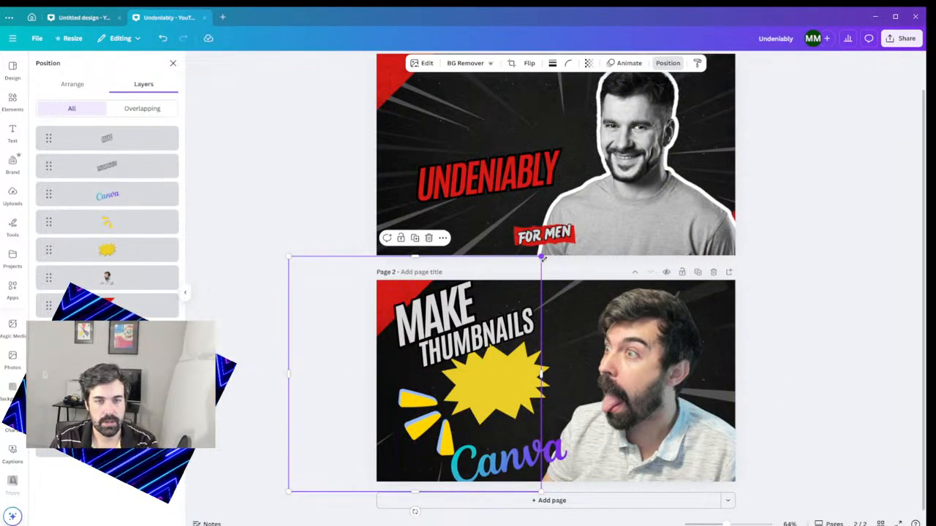
{"action": "left_click_drag", "start_coordinate": [540, 257], "coordinate": [556, 243]}
{"action": "left_click_drag", "start_coordinate": [419, 510], "coordinate": [374, 357]}
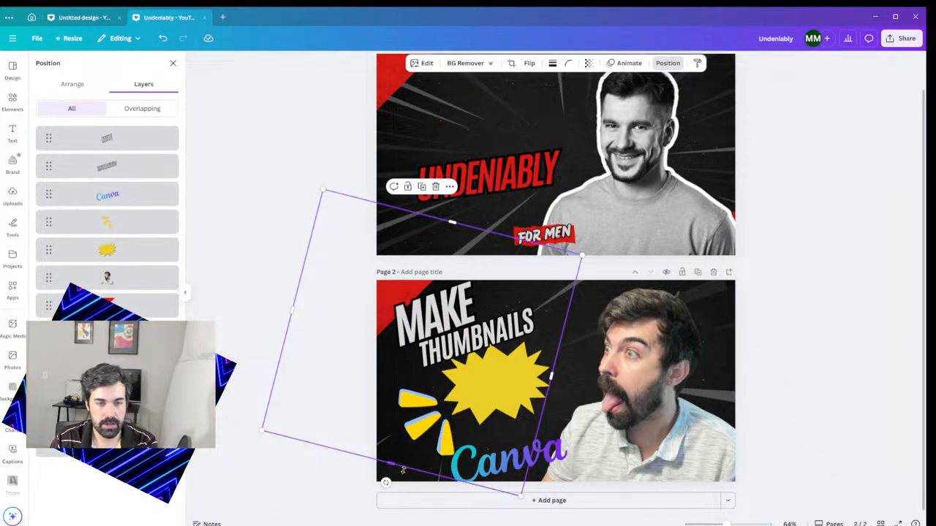
- Try stretching and moving page 2's streak overlay to the right with a different transparency, and undo the changes
{"action": "left_click_drag", "start_coordinate": [392, 465], "coordinate": [370, 468]}
{"action": "left_click_drag", "start_coordinate": [432, 274], "coordinate": [585, 292]}
{"action": "left_click_drag", "start_coordinate": [605, 239], "coordinate": [578, 330]}
{"action": "left_click", "coordinate": [588, 63]}
{"action": "left_click_drag", "start_coordinate": [587, 99], "coordinate": [607, 99]}
{"action": "left_click_drag", "start_coordinate": [582, 330], "coordinate": [589, 235]}
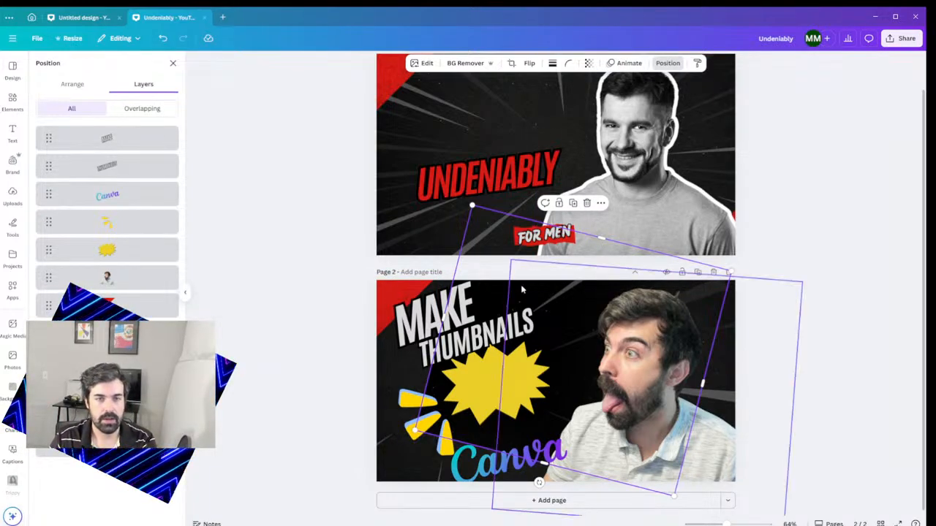
{"action": "key", "text": "ctrl+z"}
{"action": "key", "text": "ctrl+z"}
{"action": "key", "text": "ctrl+z"}
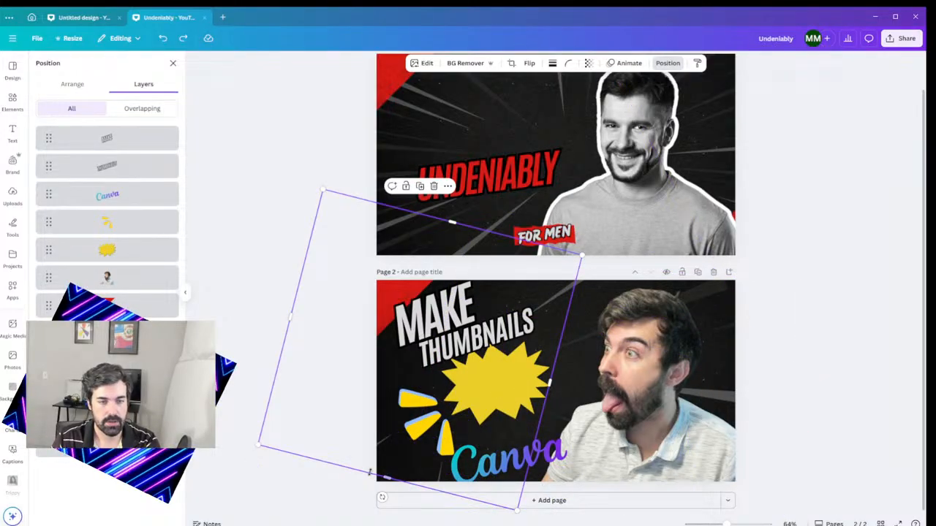
- Stretch page 2's rotated streak overlay further down and to the right behind the man, and deselect it
{"action": "left_click_drag", "start_coordinate": [387, 477], "coordinate": [381, 510]}
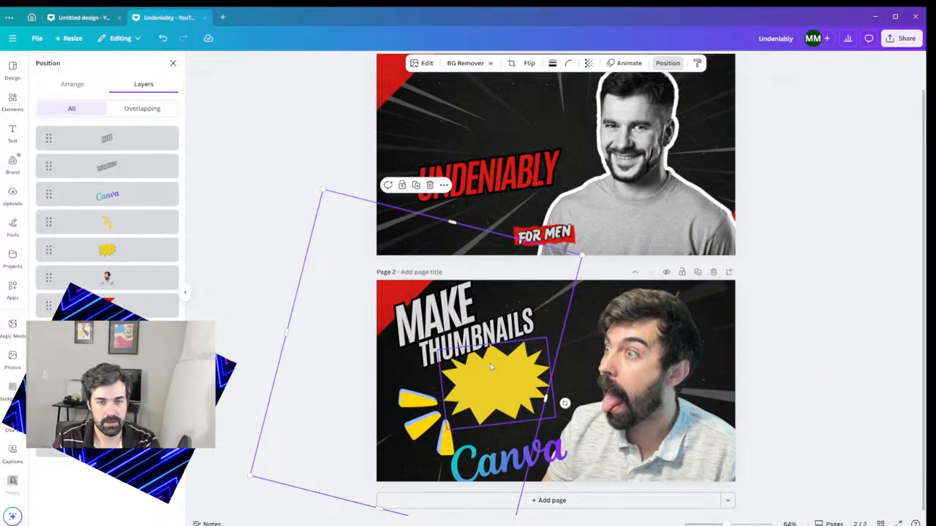
{"action": "left_click_drag", "start_coordinate": [539, 410], "coordinate": [604, 418]}
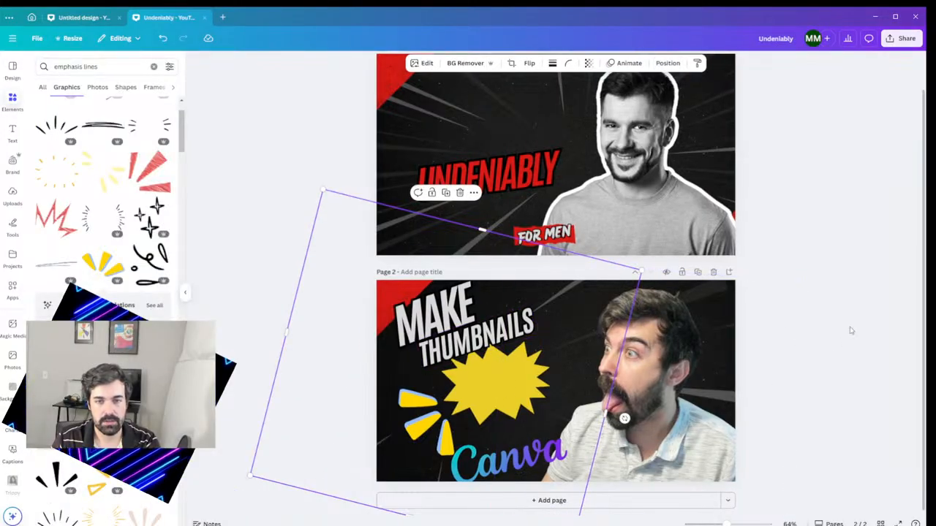
{"action": "left_click", "coordinate": [848, 329]}
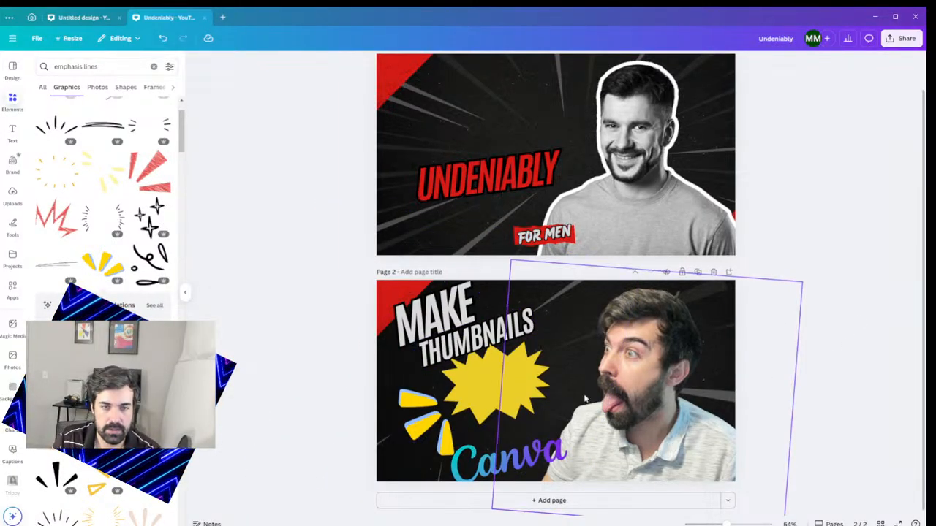
- Shift page 2's yellow starburst slightly right and down, and adjust the yellow emphasis lines' rotation and position beside it
{"action": "left_click_drag", "start_coordinate": [441, 354], "coordinate": [387, 307]}
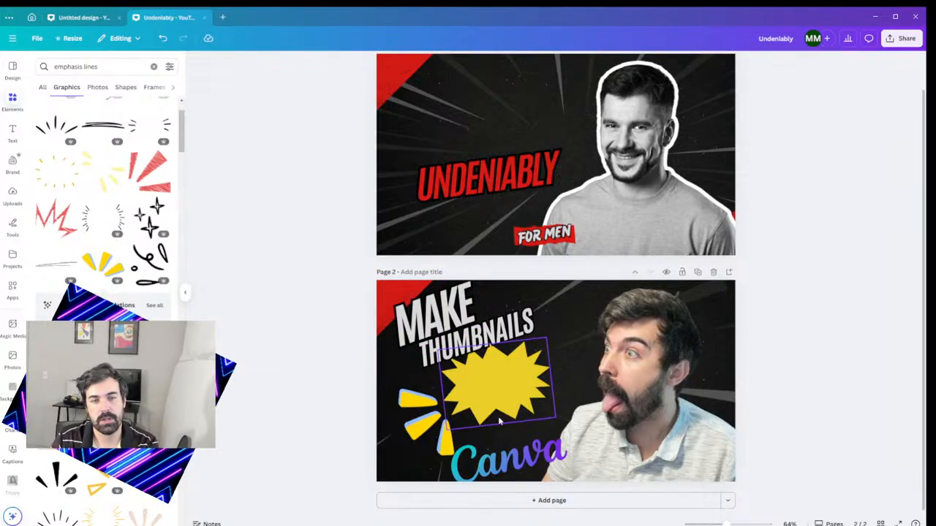
{"action": "left_click", "coordinate": [504, 395]}
{"action": "left_click", "coordinate": [453, 432]}
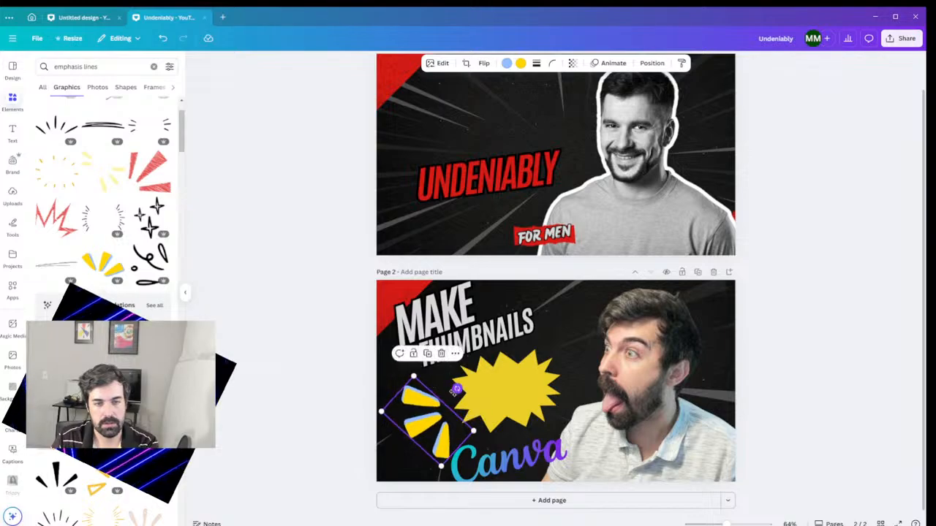
{"action": "left_click_drag", "start_coordinate": [451, 385], "coordinate": [456, 389]}
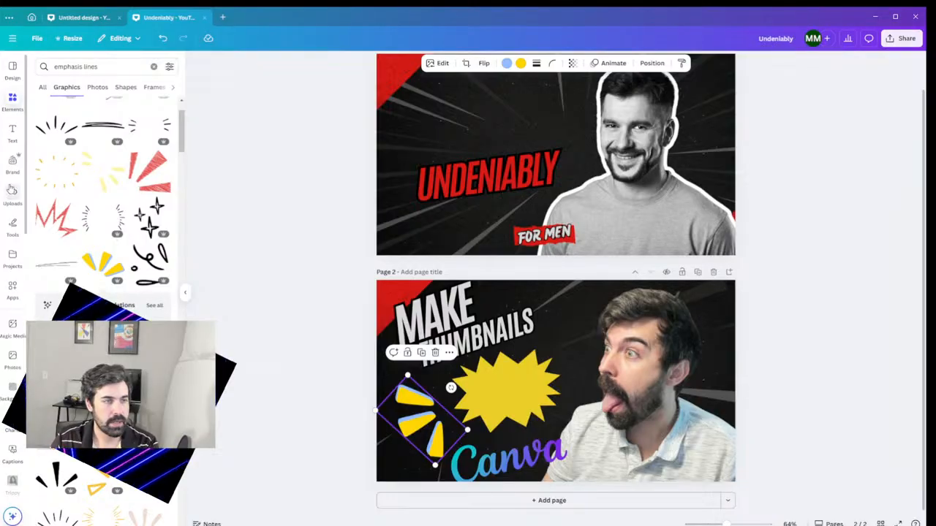
- Search the graphics for "pop" and place the black radiating speed-lines graphic over the man on page 2
{"action": "left_click", "coordinate": [21, 108]}
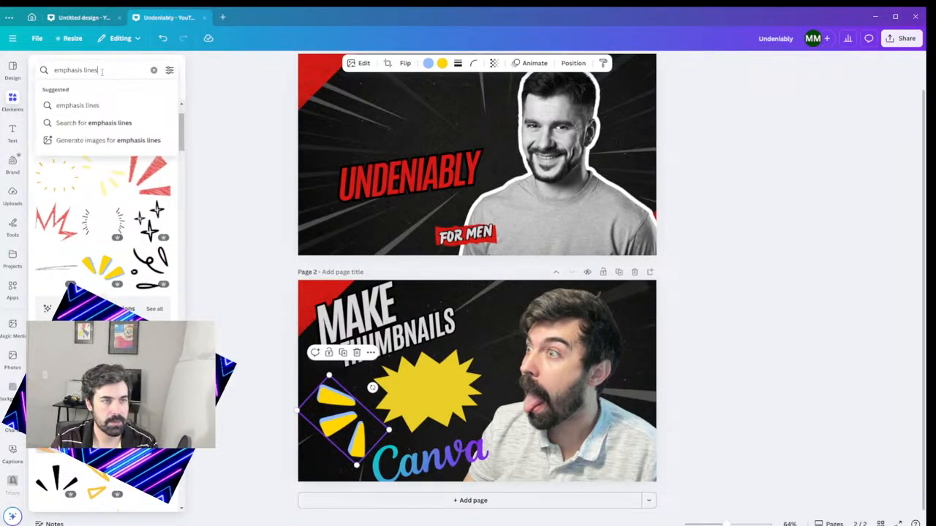
{"action": "type", "text": "p"}
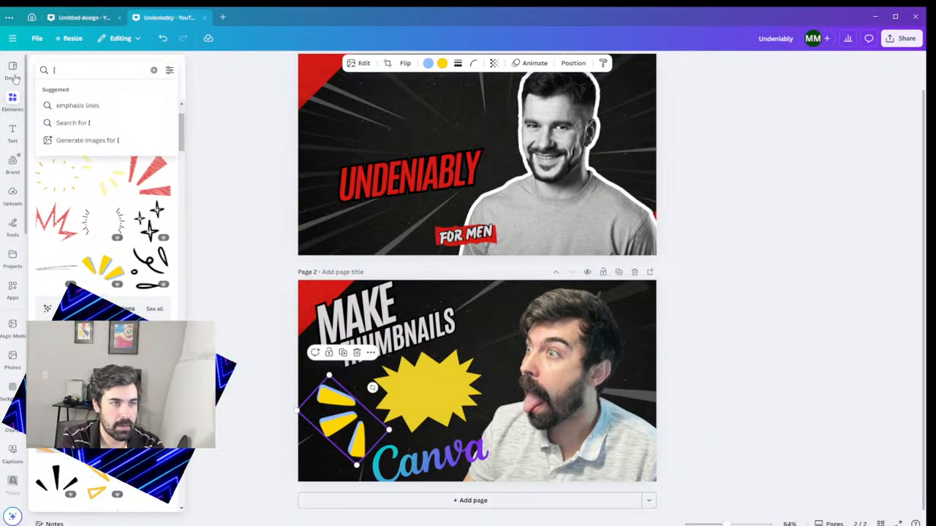
{"action": "type", "text": "p"}
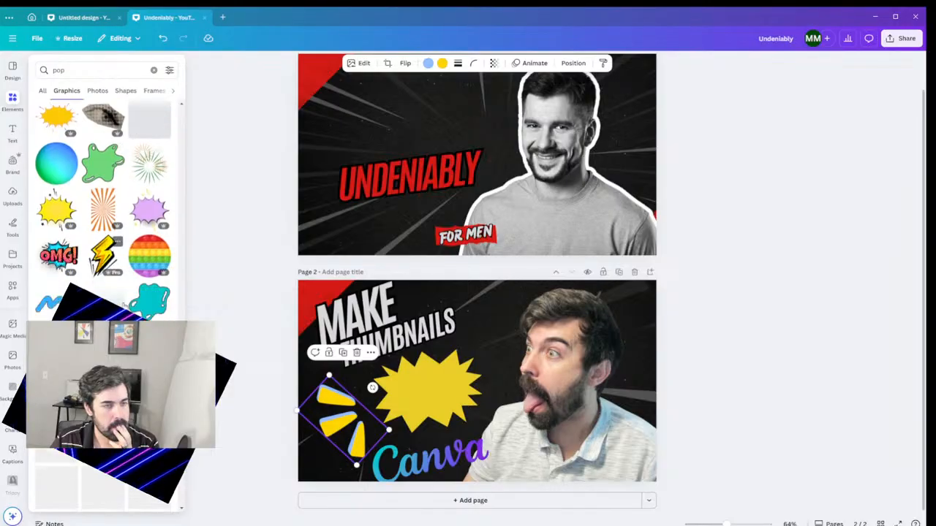
{"action": "scroll", "coordinate": [109, 290], "scroll_direction": "down", "scroll_amount": 4}
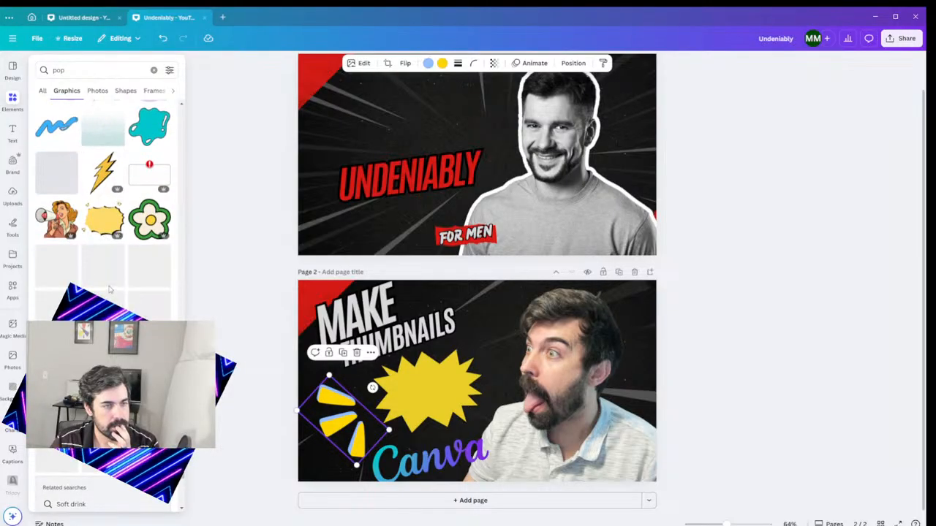
{"action": "scroll", "coordinate": [110, 296], "scroll_direction": "down", "scroll_amount": 10}
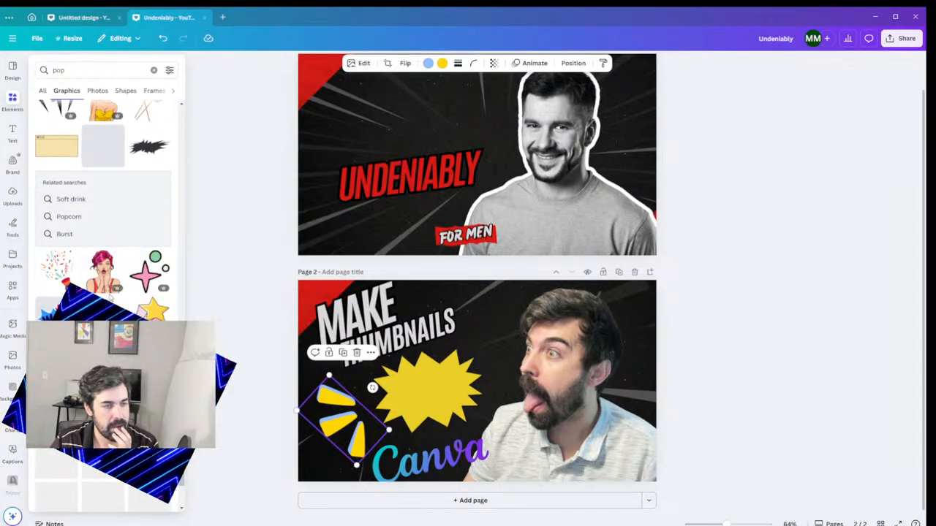
{"action": "scroll", "coordinate": [110, 296], "scroll_direction": "down", "scroll_amount": 4}
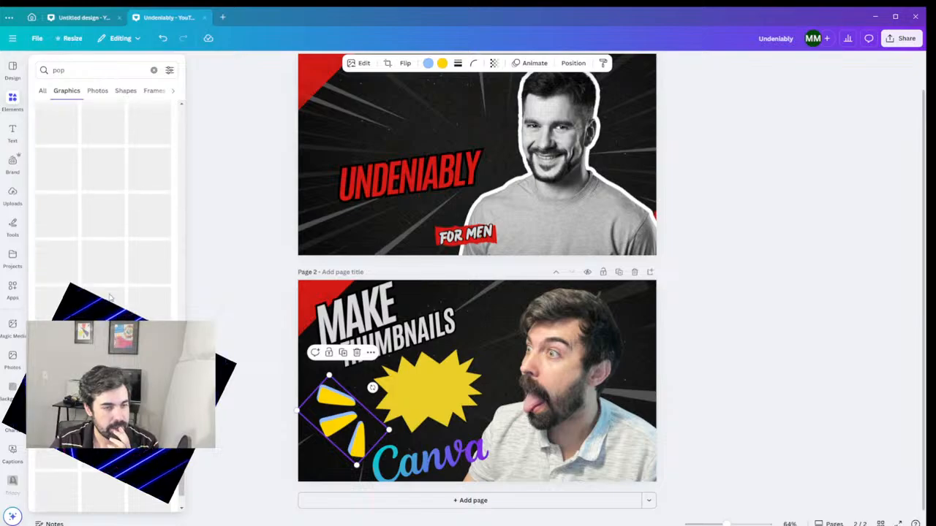
{"action": "scroll", "coordinate": [110, 297], "scroll_direction": "up", "scroll_amount": 4}
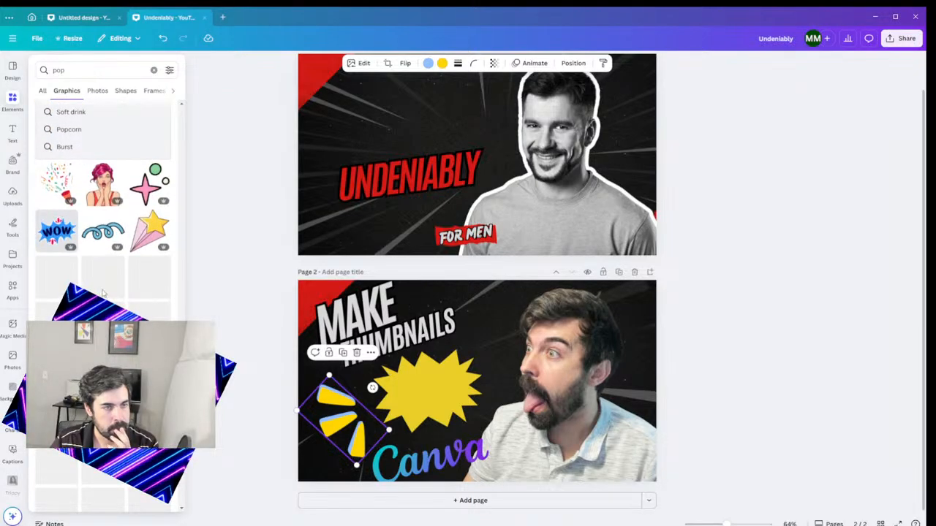
{"action": "scroll", "coordinate": [117, 290], "scroll_direction": "down", "scroll_amount": 5}
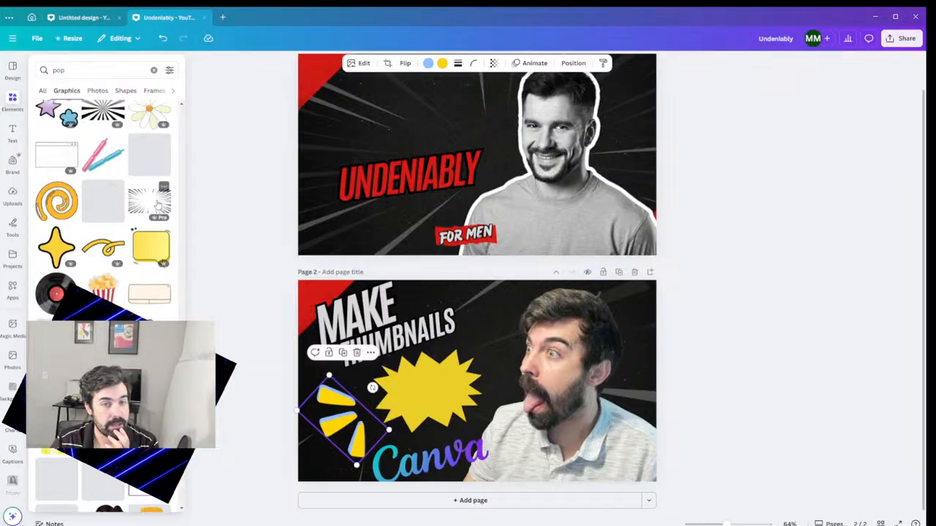
{"action": "left_click_drag", "start_coordinate": [156, 207], "coordinate": [543, 395]}
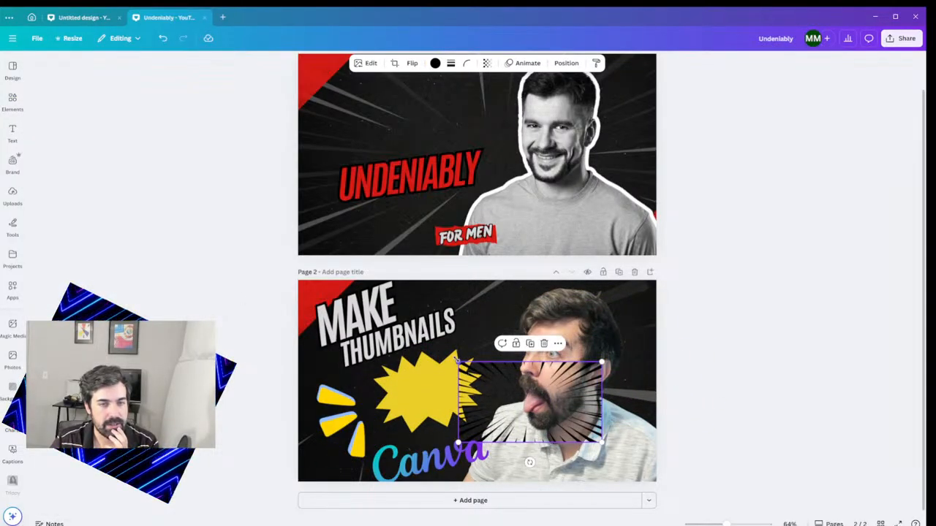
- Enlarge and reposition the speed-lines graphic until it covers all of page 2, with its centre near the starburst
{"action": "left_click_drag", "start_coordinate": [434, 350], "coordinate": [194, 211]}
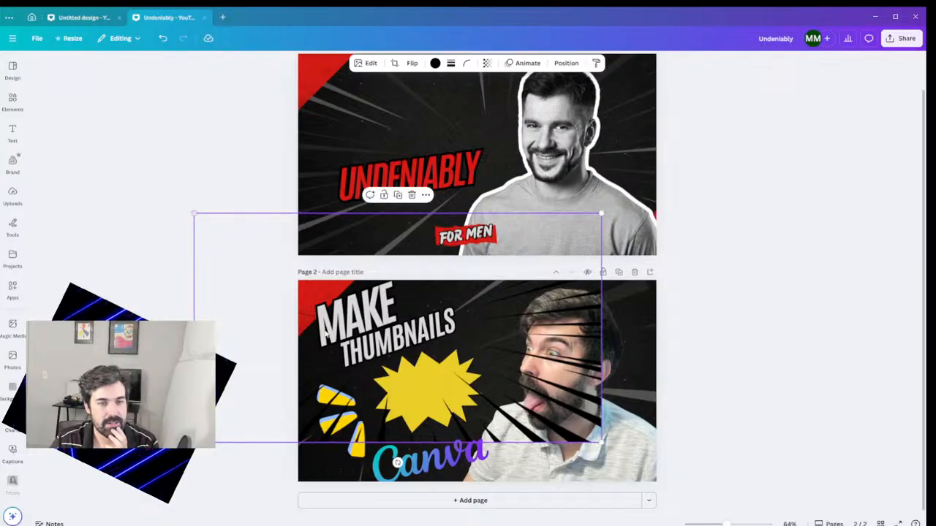
{"action": "left_click_drag", "start_coordinate": [523, 343], "coordinate": [548, 407]}
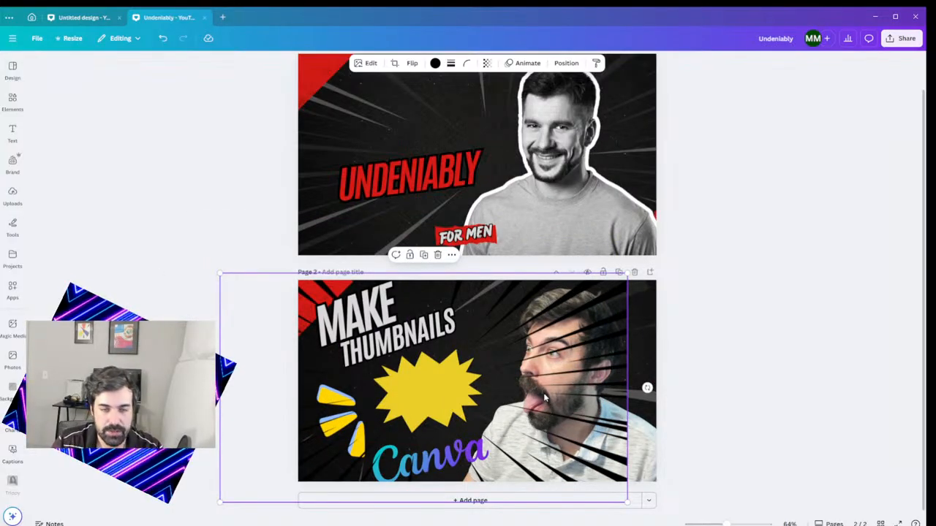
{"action": "left_click_drag", "start_coordinate": [626, 273], "coordinate": [665, 253]}
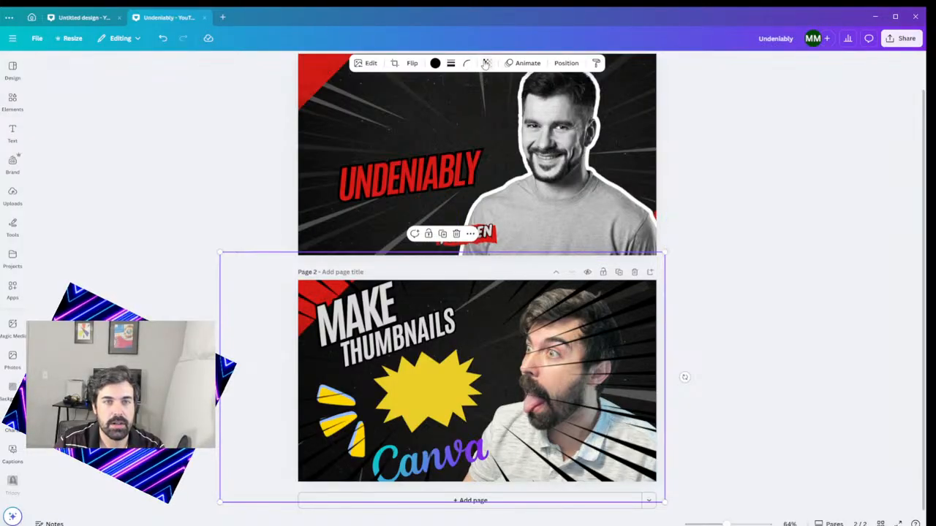
- Recolor the speed lines light gray #a8a5a5 and set their transparency value to 51
{"action": "left_click", "coordinate": [435, 62]}
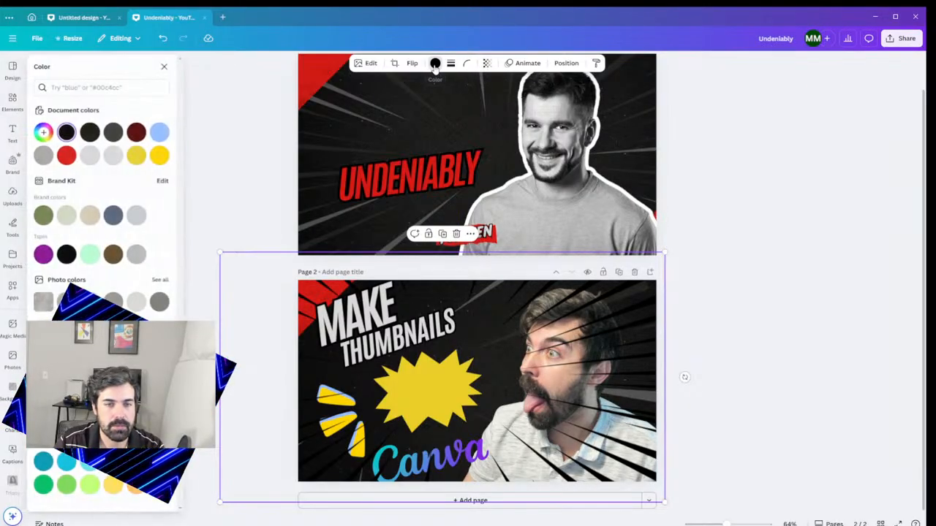
{"action": "left_click", "coordinate": [45, 155]}
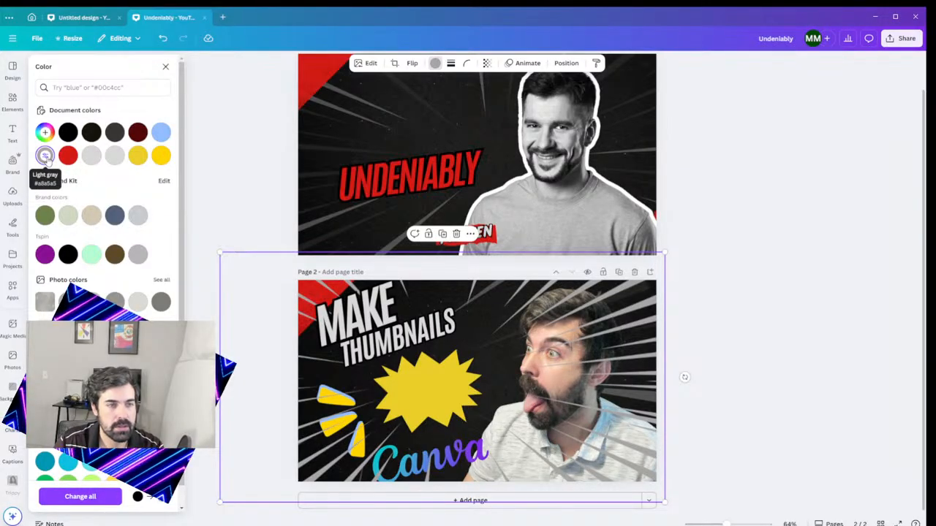
{"action": "left_click", "coordinate": [486, 63]}
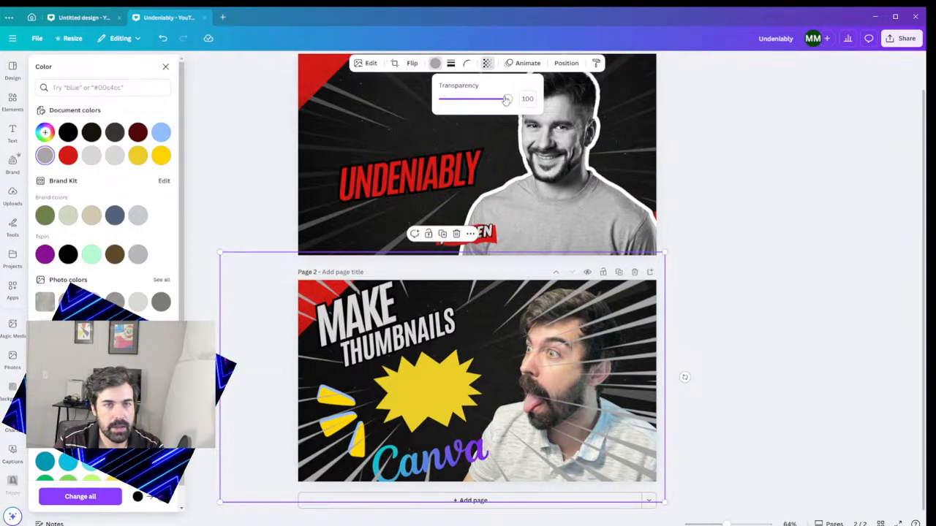
{"action": "left_click_drag", "start_coordinate": [506, 100], "coordinate": [476, 100]}
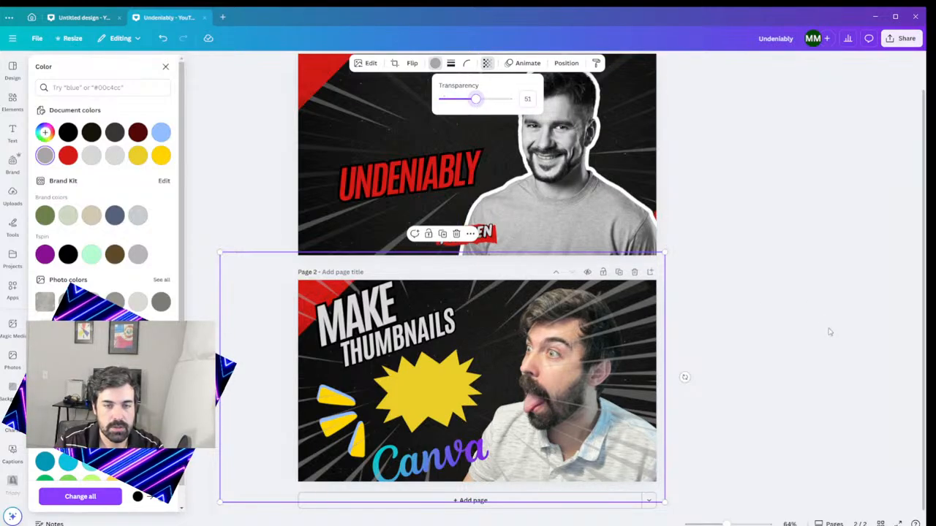
{"action": "left_click", "coordinate": [745, 335]}
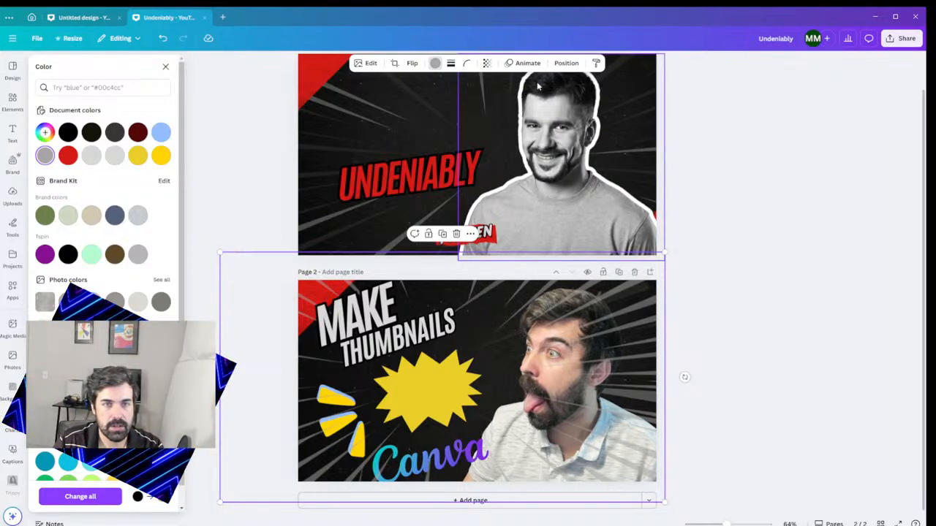
{"action": "left_click", "coordinate": [566, 63]}
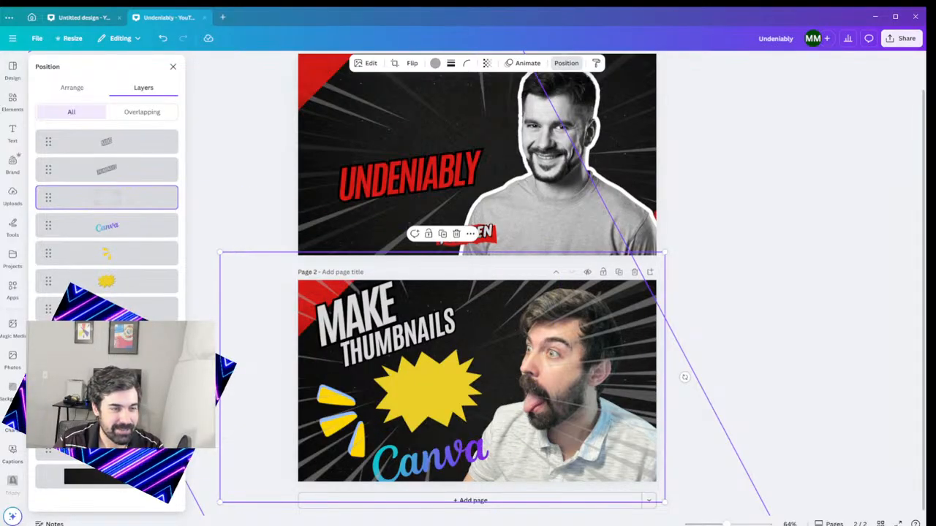
{"action": "left_click", "coordinate": [107, 365]}
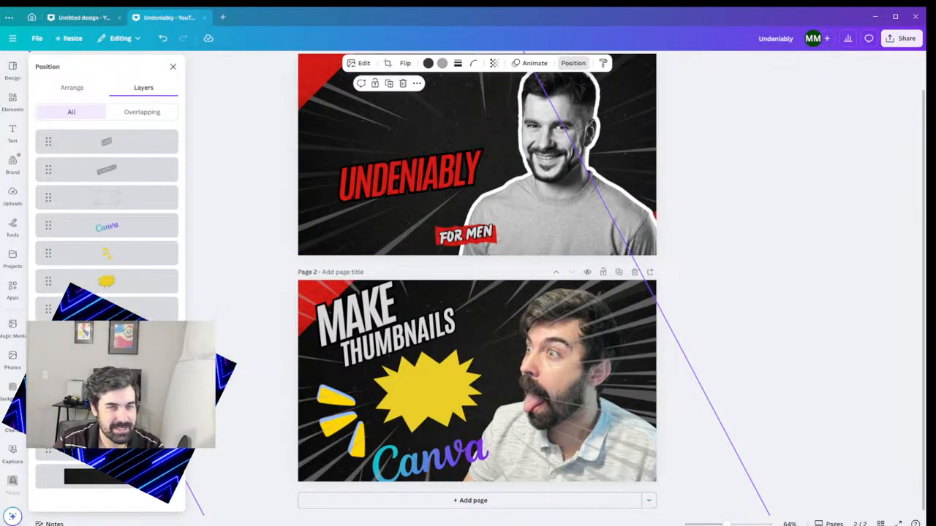
{"action": "right_click", "coordinate": [167, 156]}
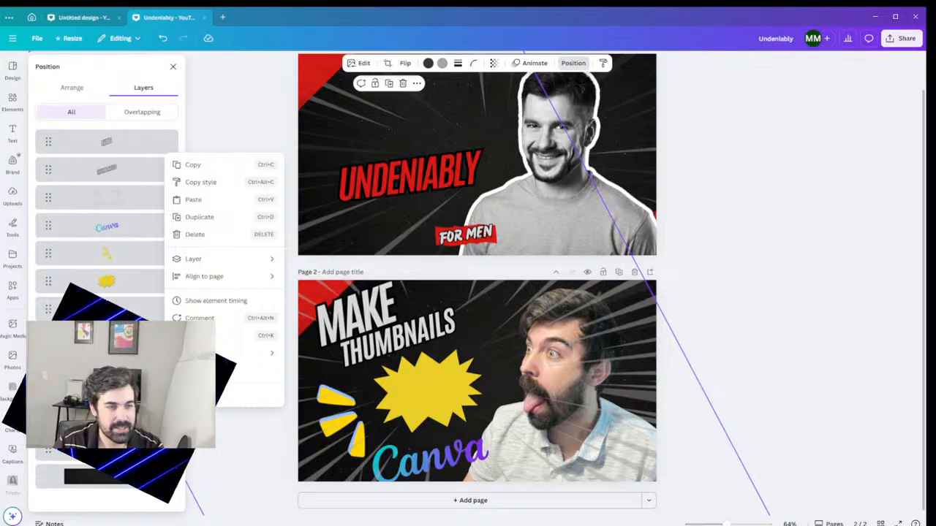
{"action": "key", "text": "Escape"}
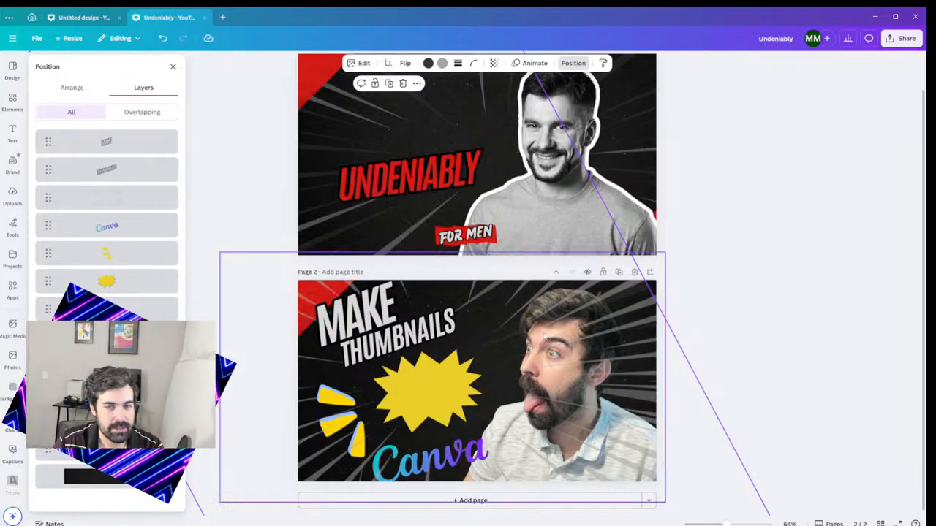
{"action": "key", "text": "Escape"}
- Duplicate page 2 as page 3 and delete the oversized rotated black-and-gray streak layer from the copy
{"action": "left_click", "coordinate": [619, 273]}
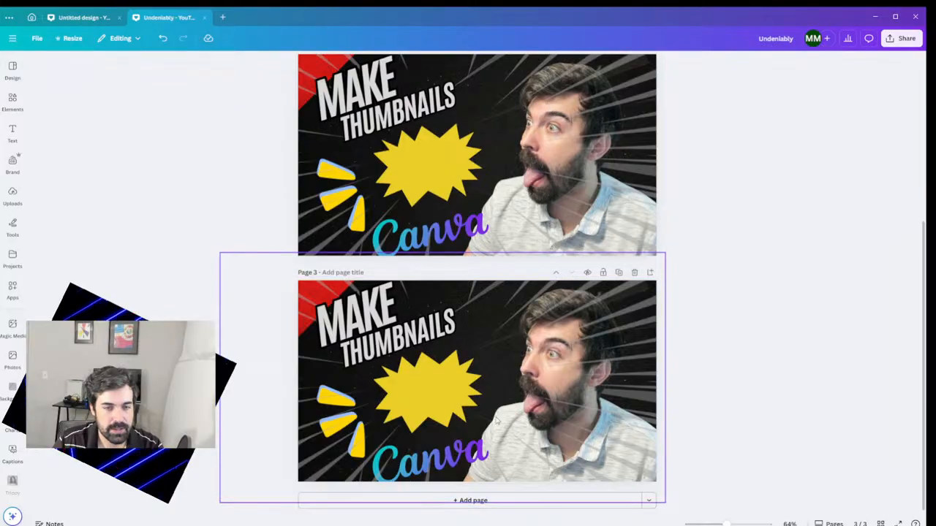
{"action": "left_click", "coordinate": [579, 245]}
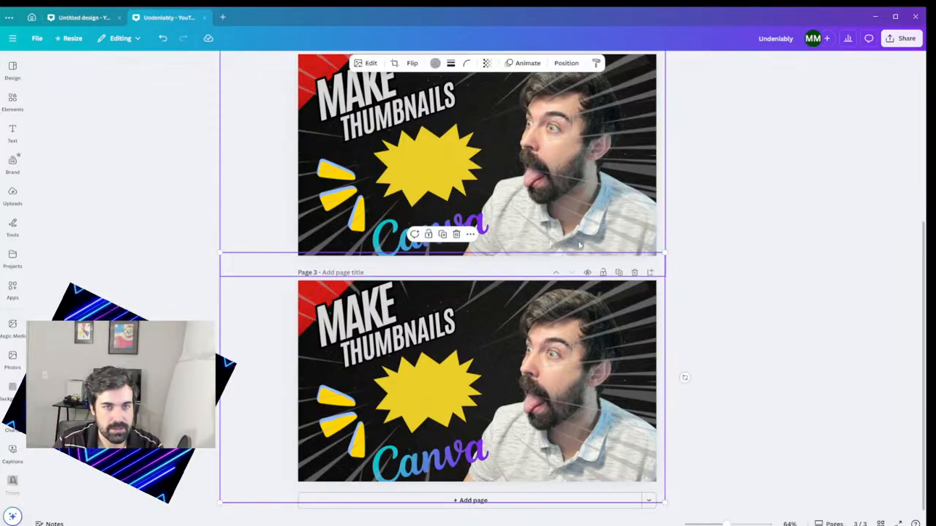
{"action": "left_click", "coordinate": [565, 63]}
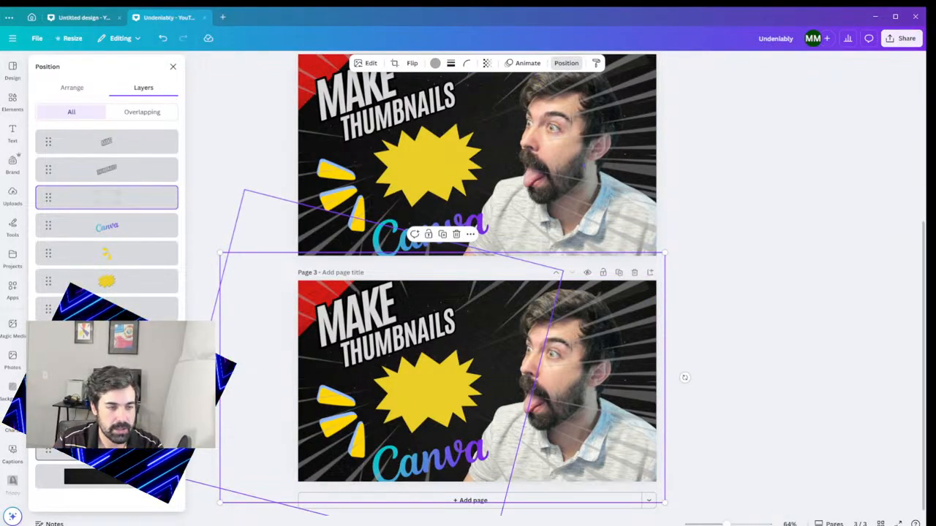
{"action": "right_click", "coordinate": [167, 156]}
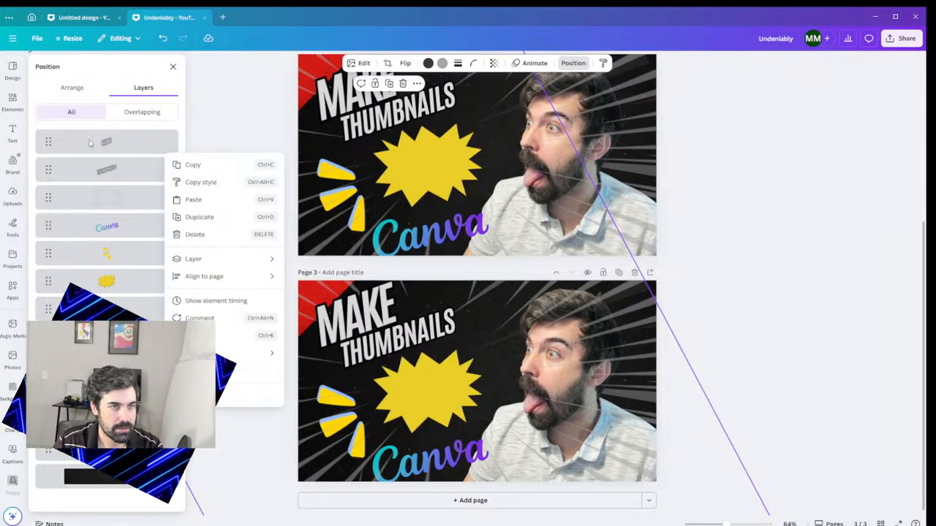
{"action": "left_click", "coordinate": [101, 78]}
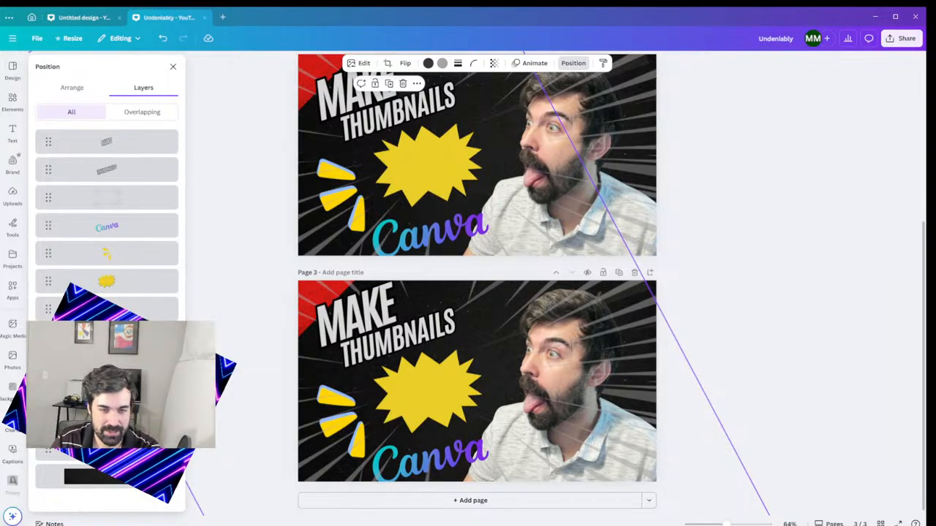
{"action": "key", "text": "Delete"}
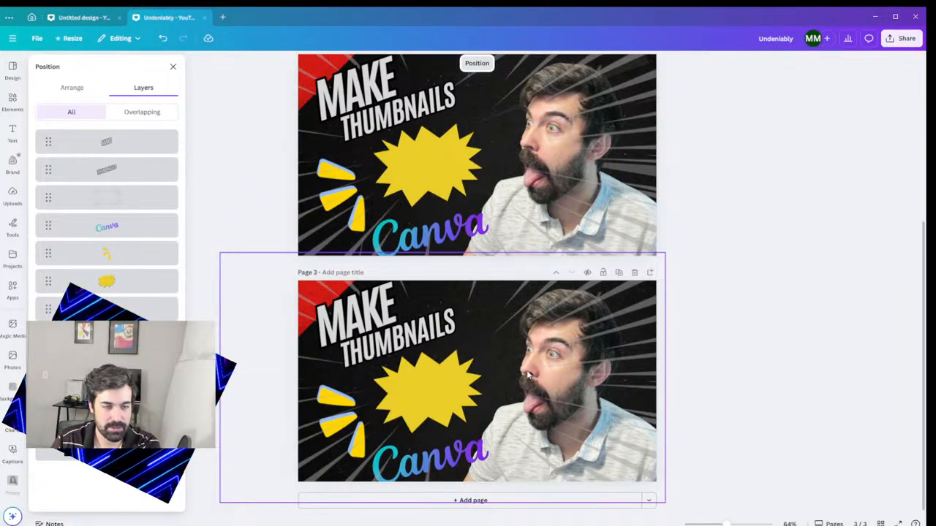
- Send the speed-lines graphic on page 3 back four layers so it sits behind the man
{"action": "left_click", "coordinate": [115, 199]}
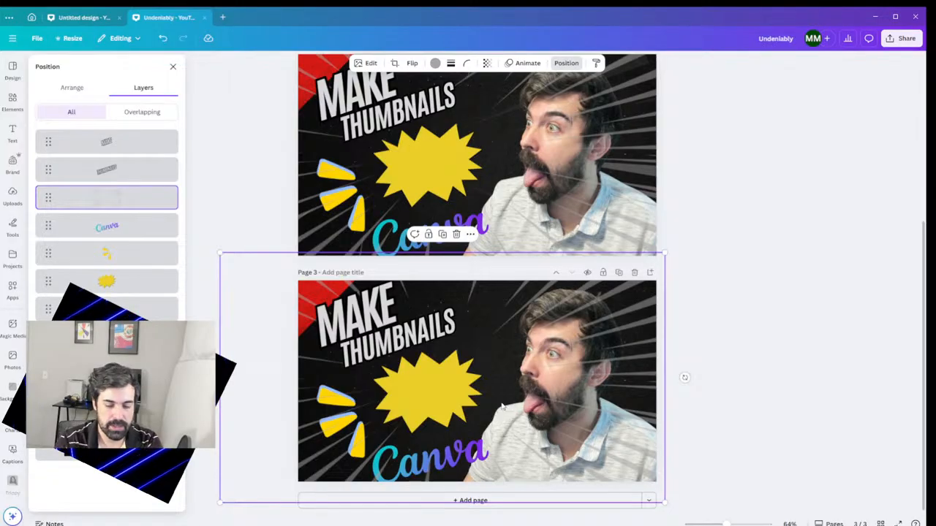
{"action": "key", "text": "ctrl+bracketleft"}
{"action": "key", "text": "ctrl+bracketleft"}
{"action": "key", "text": "ctrl+bracketleft"}
{"action": "key", "text": "ctrl+bracketleft"}
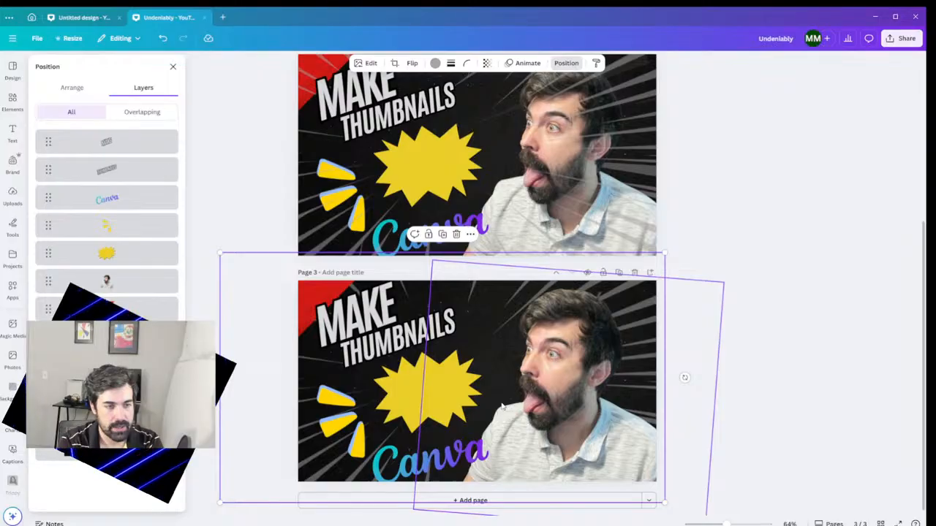
{"action": "key", "text": "Escape"}
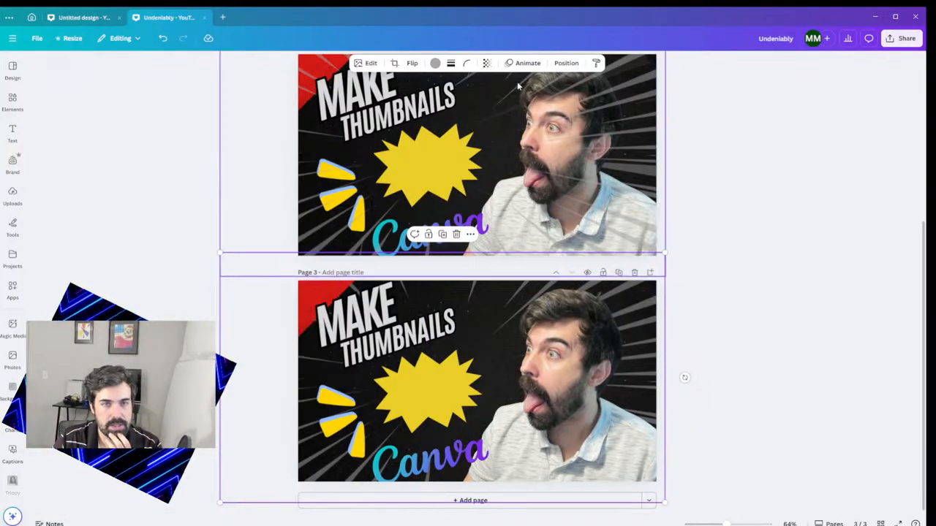
- Set the transparency value of the speed lines on page 3 to 21
{"action": "left_click", "coordinate": [486, 63]}
{"action": "left_click_drag", "start_coordinate": [476, 99], "coordinate": [458, 100]}
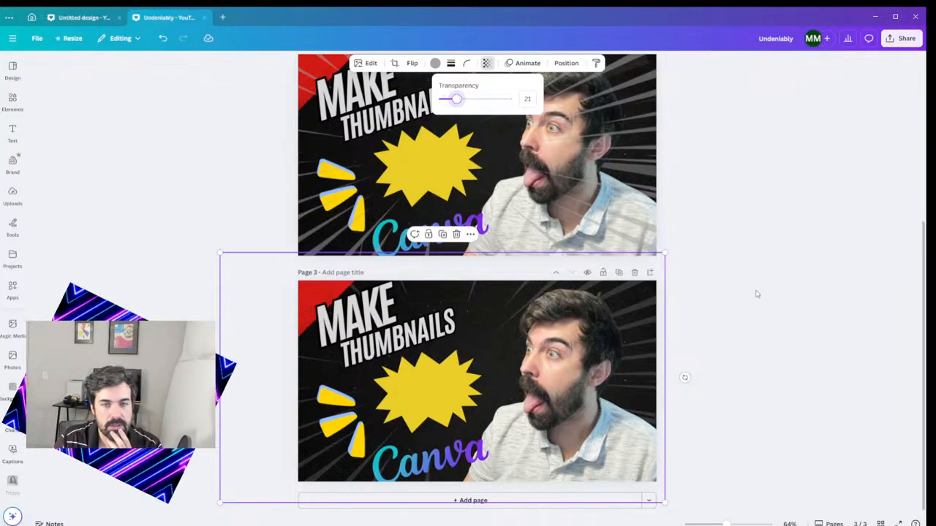
{"action": "key", "text": "Escape"}
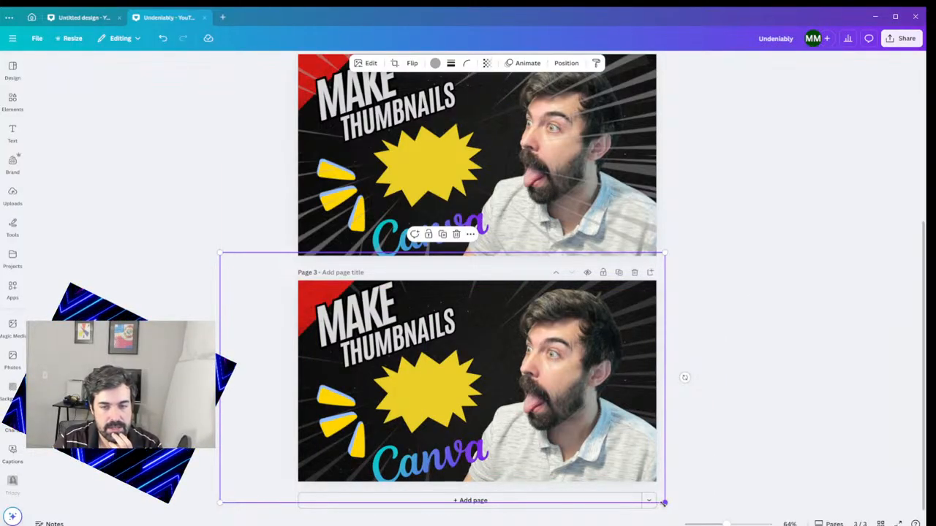
- Enlarge and reposition the faded speed-lines graphic on page 3, keeping the whole page covered
{"action": "left_click_drag", "start_coordinate": [662, 503], "coordinate": [733, 523]}
{"action": "left_click_drag", "start_coordinate": [706, 278], "coordinate": [626, 271]}
{"action": "left_click", "coordinate": [763, 272]}
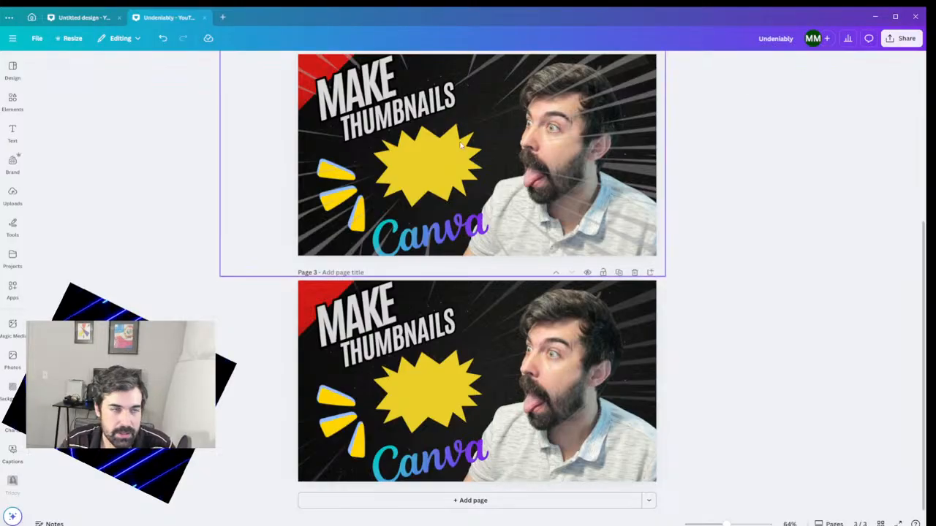
- Browse the ready-made font combinations for a text style that suits the thumbnail's starburst
{"action": "left_click", "coordinate": [13, 103]}
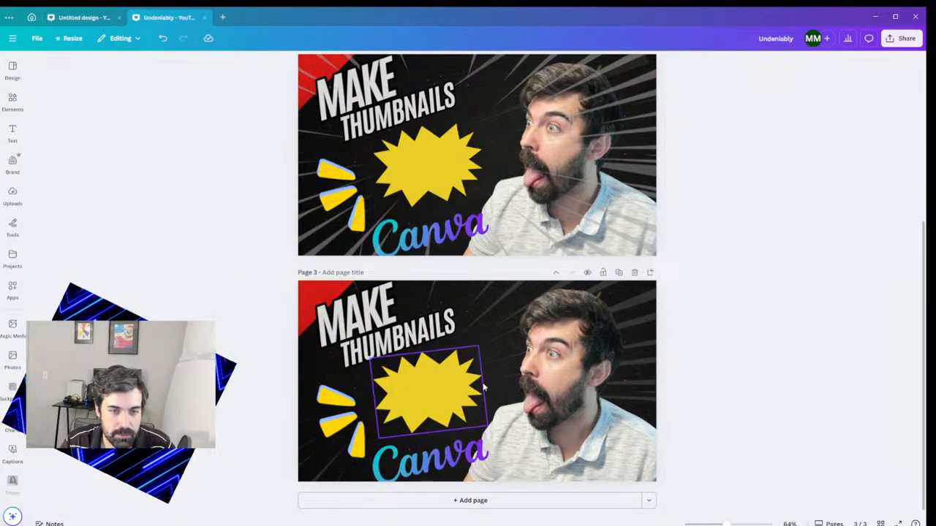
{"action": "mouse_move", "coordinate": [14, 233]}
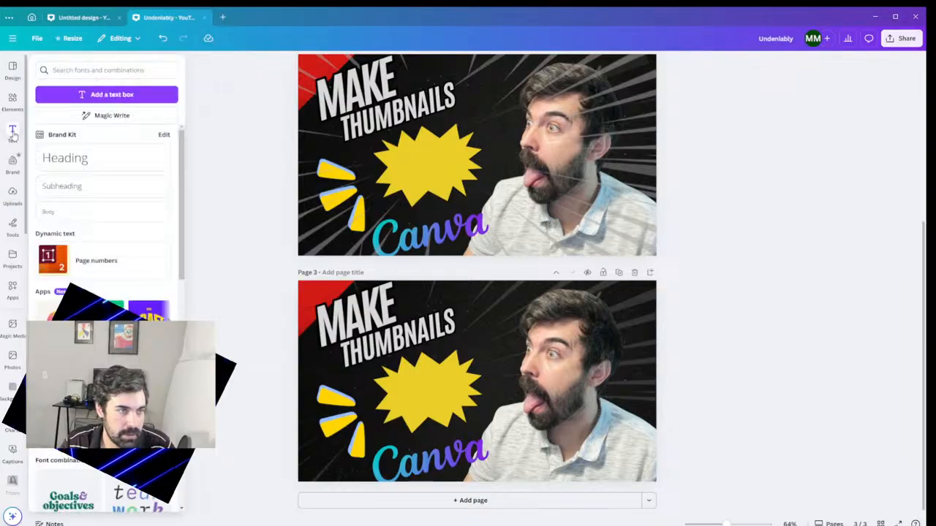
{"action": "left_click", "coordinate": [13, 133]}
{"action": "scroll", "coordinate": [64, 198], "scroll_direction": "down", "scroll_amount": 5}
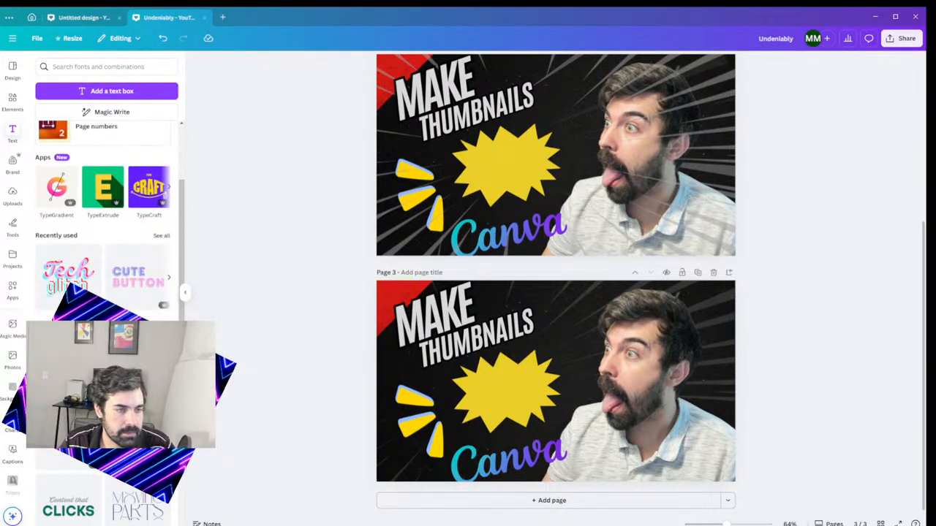
{"action": "scroll", "coordinate": [63, 198], "scroll_direction": "up", "scroll_amount": 5}
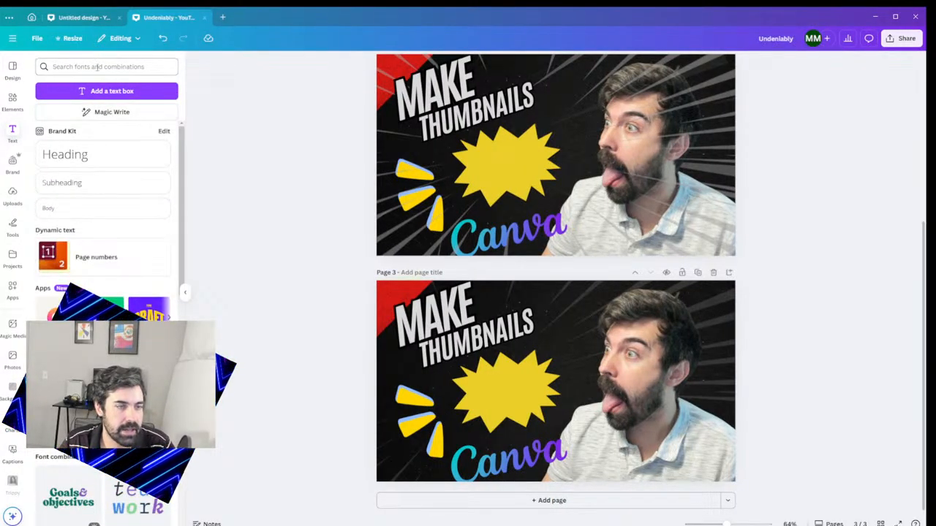
{"action": "scroll", "coordinate": [103, 219], "scroll_direction": "down", "scroll_amount": 6}
{"action": "scroll", "coordinate": [103, 219], "scroll_direction": "down", "scroll_amount": 8}
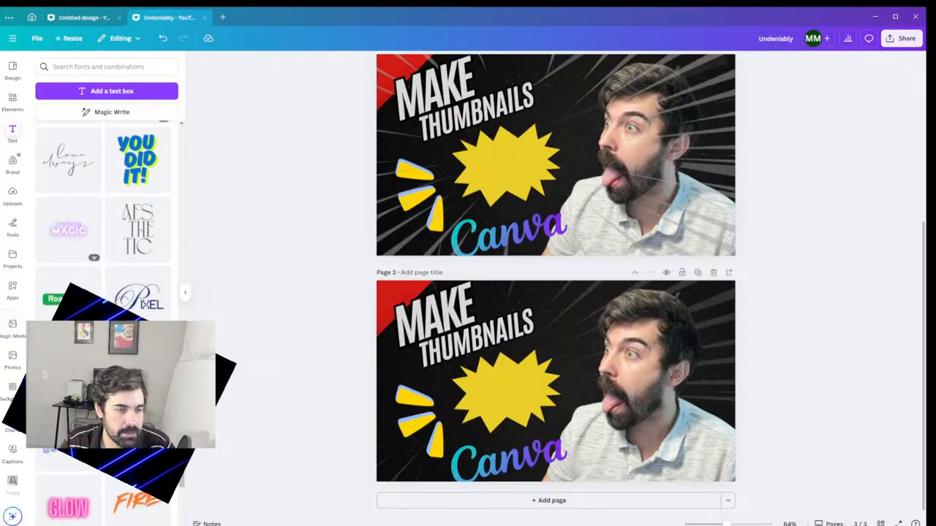
{"action": "scroll", "coordinate": [103, 220], "scroll_direction": "down", "scroll_amount": 5}
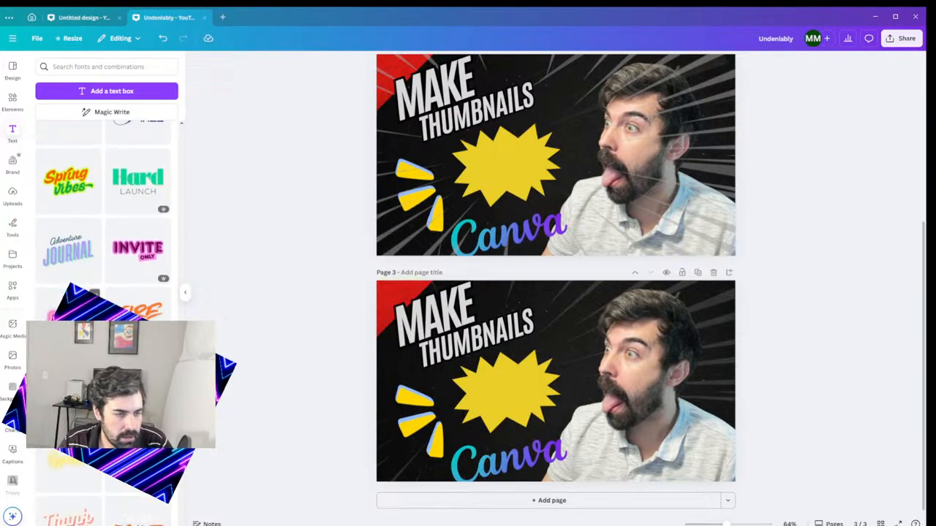
{"action": "scroll", "coordinate": [103, 219], "scroll_direction": "down", "scroll_amount": 1}
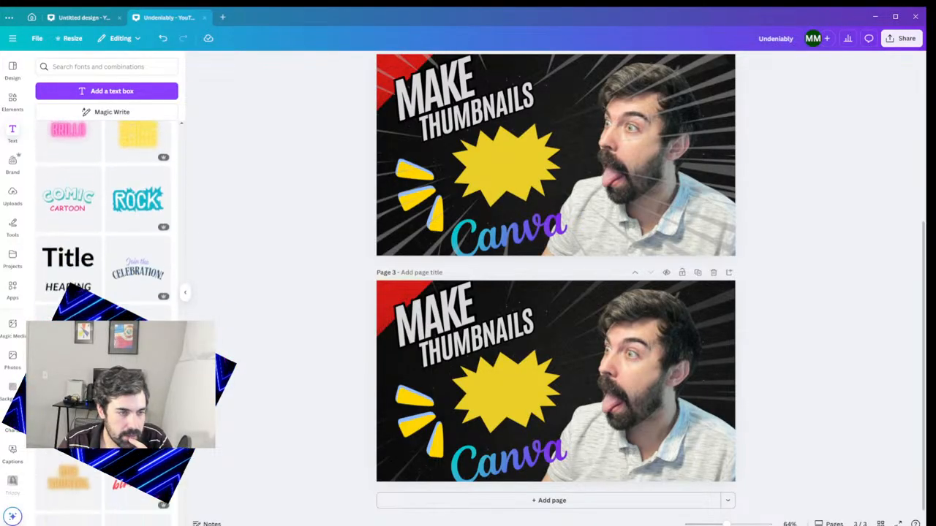
{"action": "scroll", "coordinate": [106, 293], "scroll_direction": "down", "scroll_amount": 1}
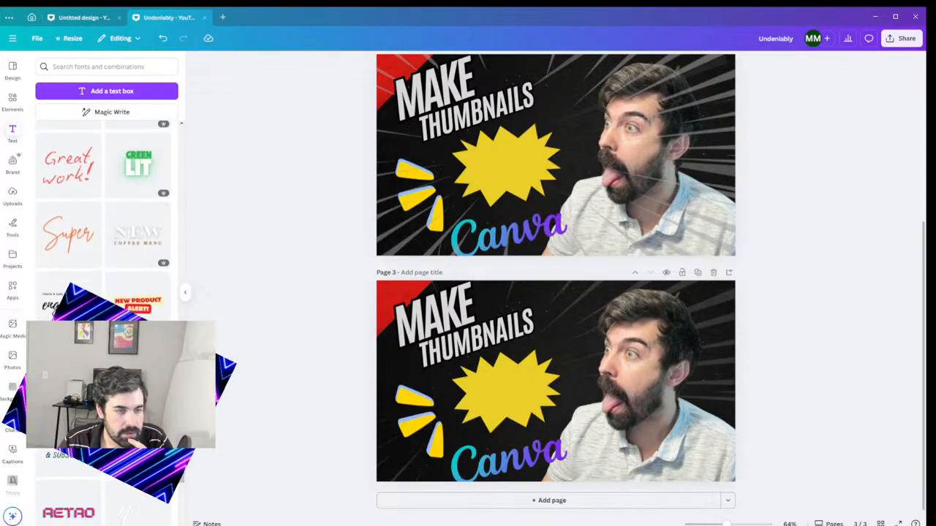
{"action": "scroll", "coordinate": [106, 292], "scroll_direction": "down", "scroll_amount": 2}
{"action": "scroll", "coordinate": [106, 292], "scroll_direction": "up", "scroll_amount": 1}
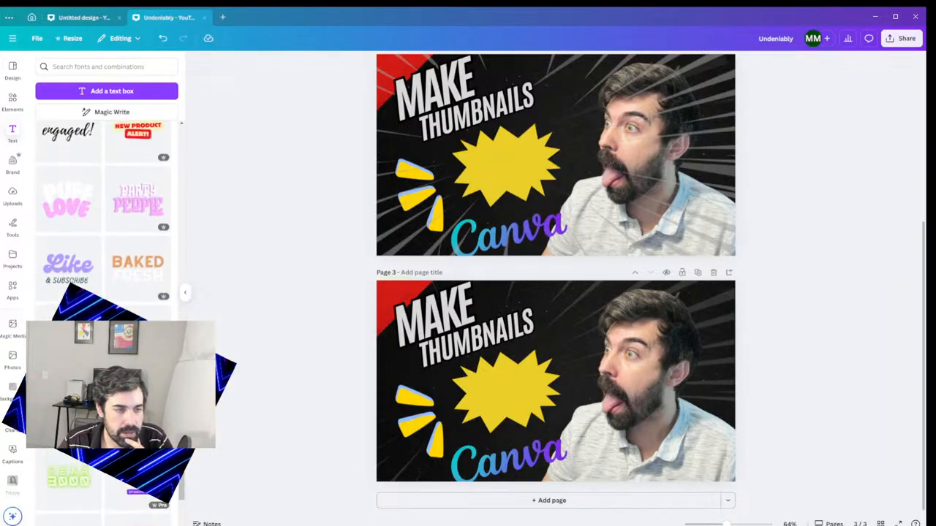
{"action": "left_click_drag", "start_coordinate": [182, 482], "coordinate": [180, 117]}
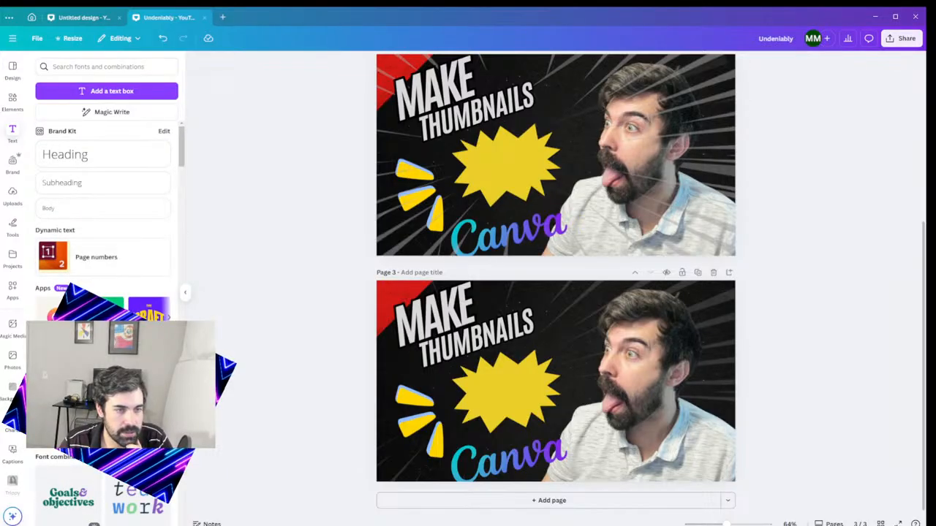
- Add the pink outlined POV font combination to page 3
{"action": "left_click_drag", "start_coordinate": [181, 146], "coordinate": [175, 372]}
{"action": "scroll", "coordinate": [121, 373], "scroll_direction": "down", "scroll_amount": 7}
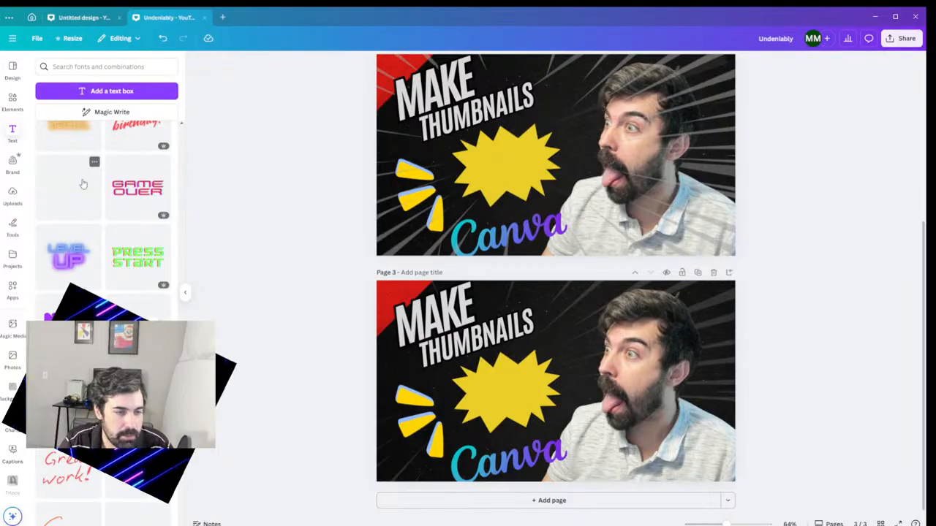
{"action": "scroll", "coordinate": [83, 184], "scroll_direction": "down", "scroll_amount": 5}
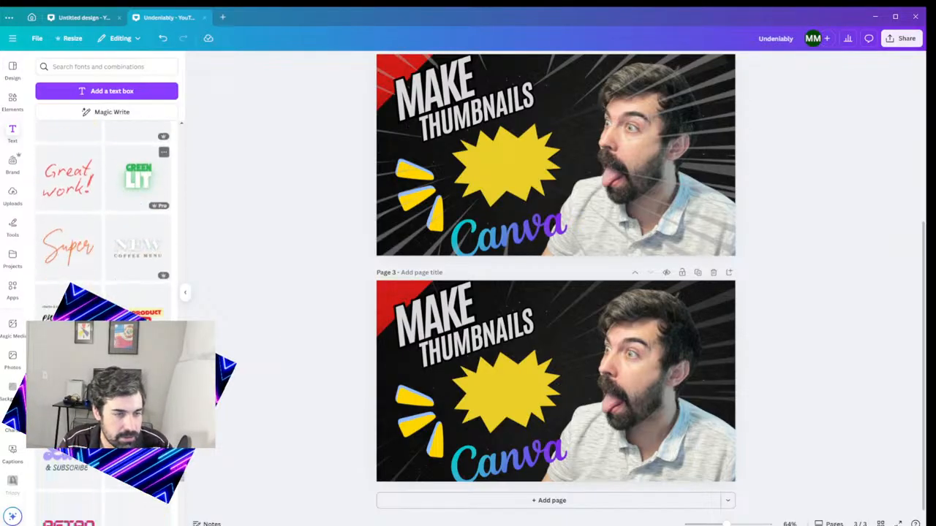
{"action": "scroll", "coordinate": [138, 212], "scroll_direction": "down", "scroll_amount": 10}
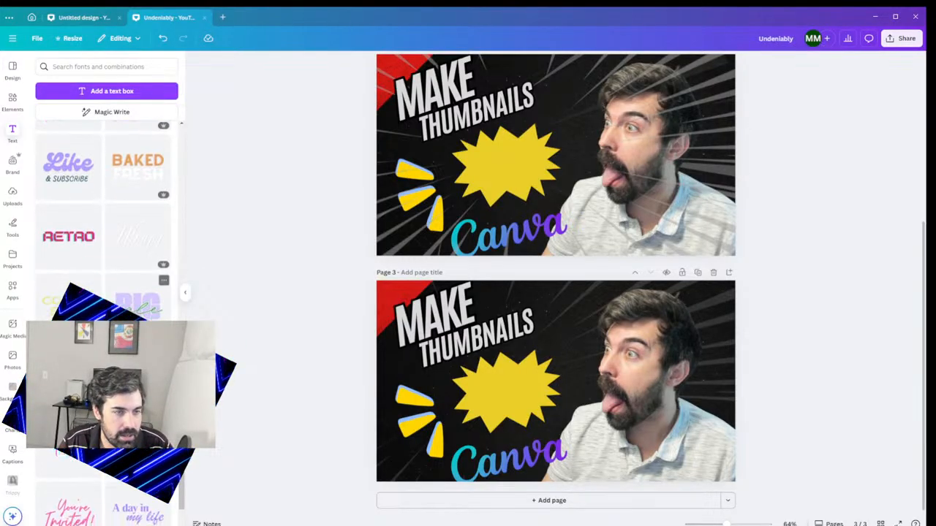
{"action": "scroll", "coordinate": [106, 219], "scroll_direction": "down", "scroll_amount": 10}
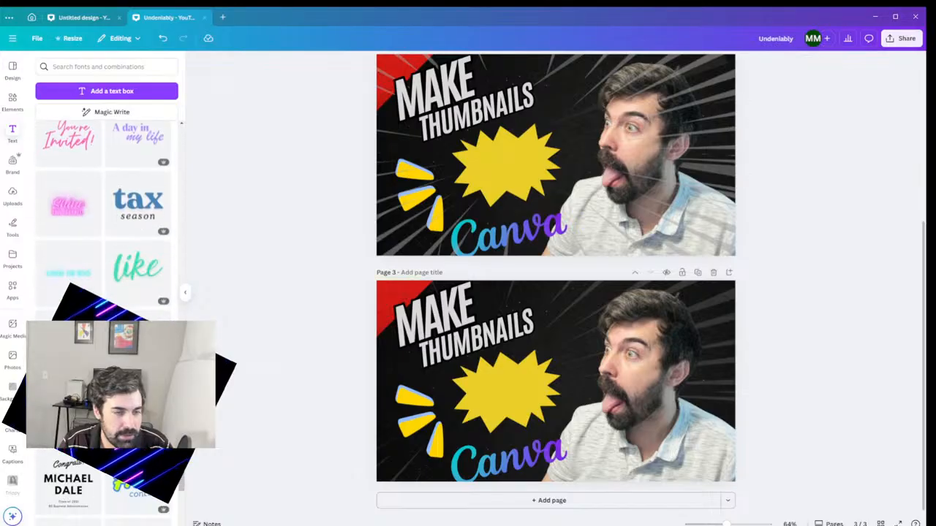
{"action": "scroll", "coordinate": [102, 220], "scroll_direction": "down", "scroll_amount": 3}
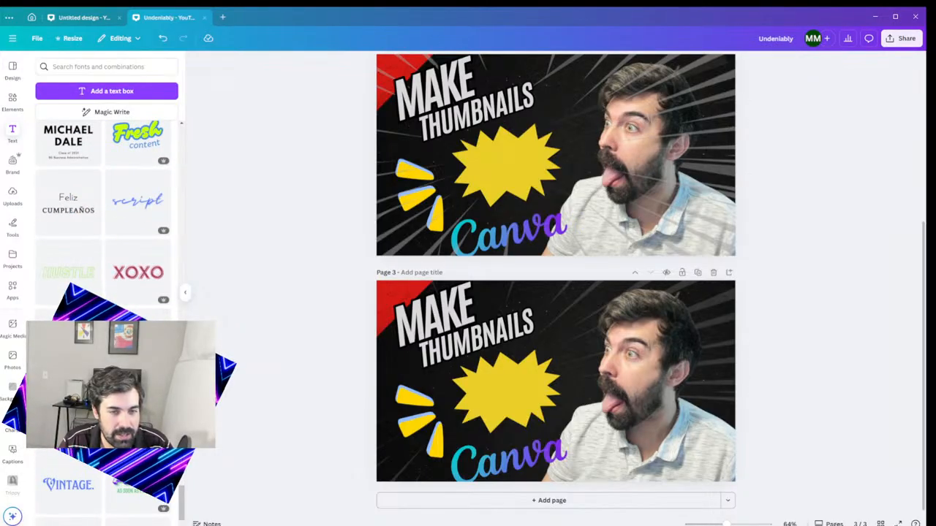
{"action": "scroll", "coordinate": [103, 219], "scroll_direction": "down", "scroll_amount": 3}
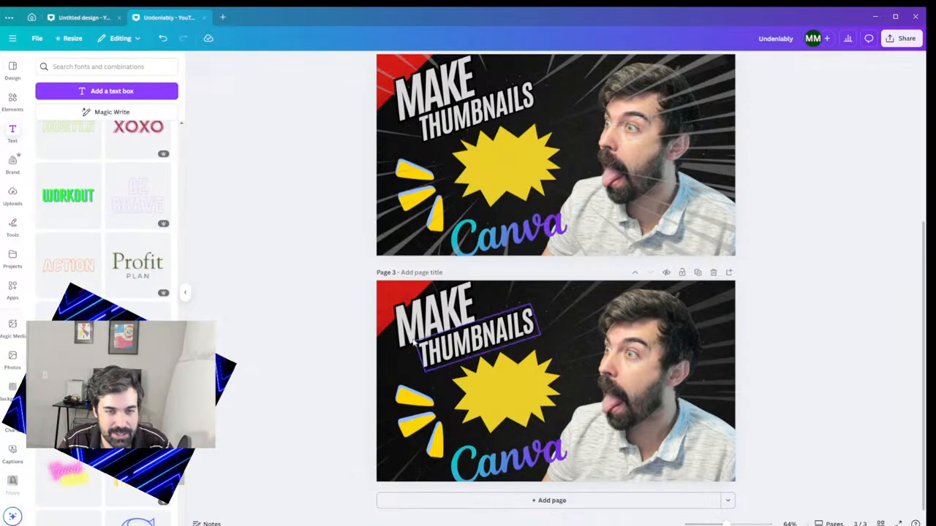
{"action": "scroll", "coordinate": [102, 219], "scroll_direction": "down", "scroll_amount": 10}
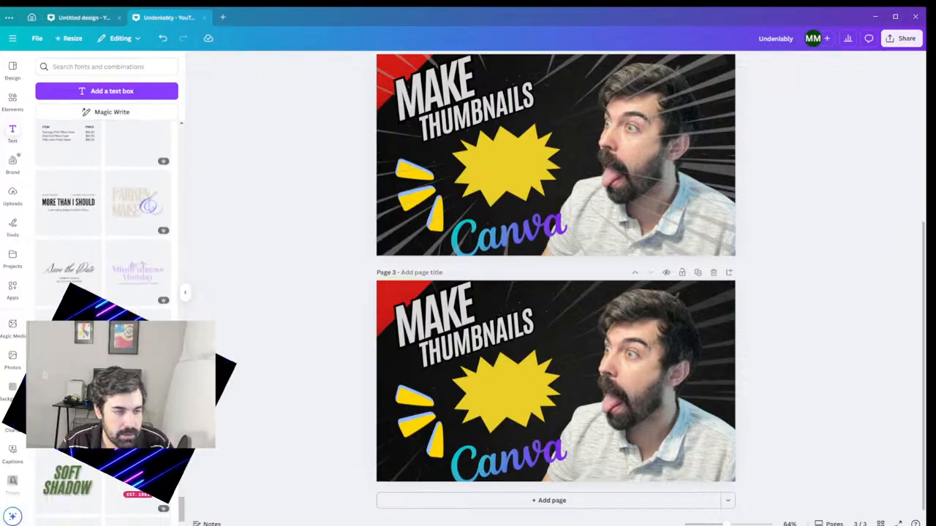
{"action": "scroll", "coordinate": [106, 292], "scroll_direction": "down", "scroll_amount": 1}
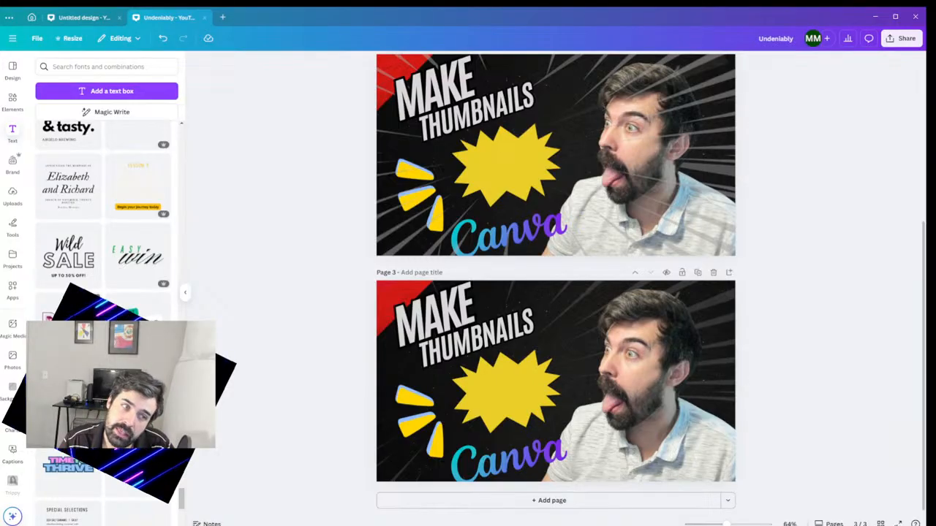
{"action": "scroll", "coordinate": [58, 236], "scroll_direction": "down", "scroll_amount": 1}
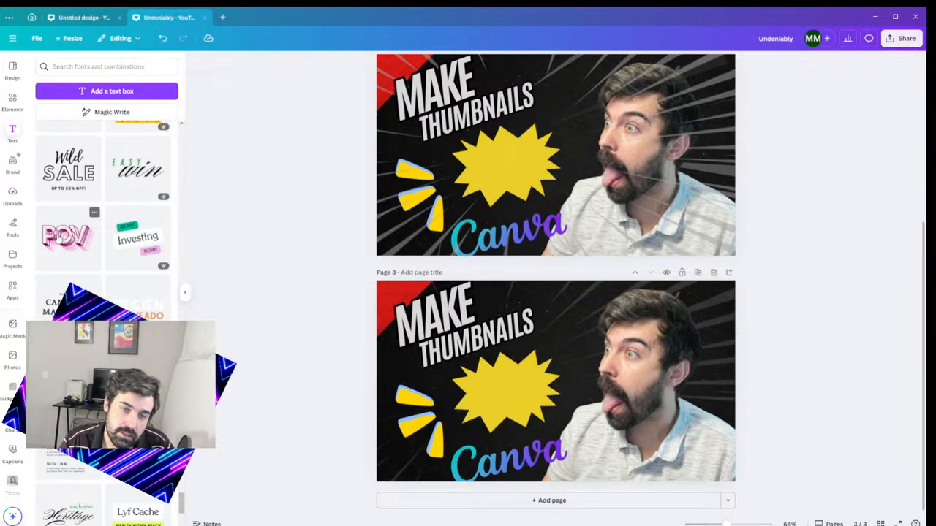
{"action": "left_click", "coordinate": [59, 236]}
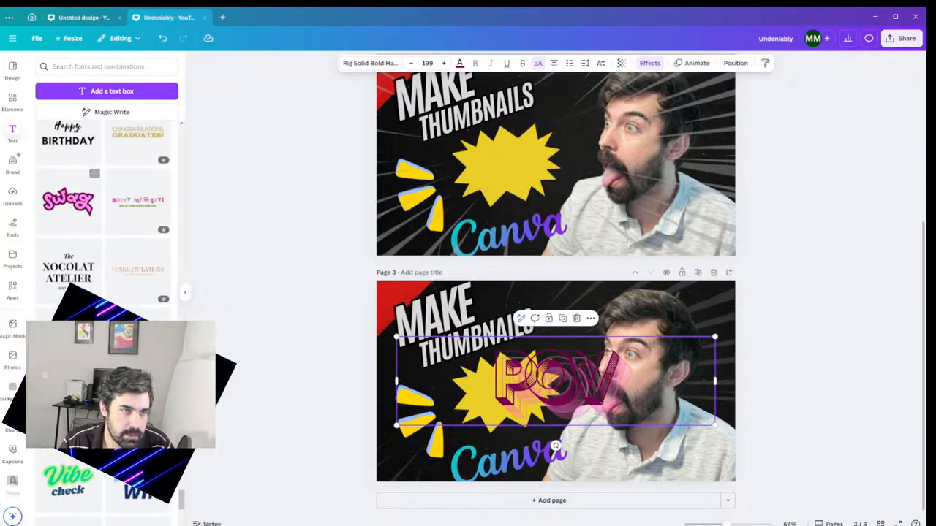
- Look through more font combinations for alternatives to the POV text style
{"action": "scroll", "coordinate": [102, 220], "scroll_direction": "down", "scroll_amount": 4}
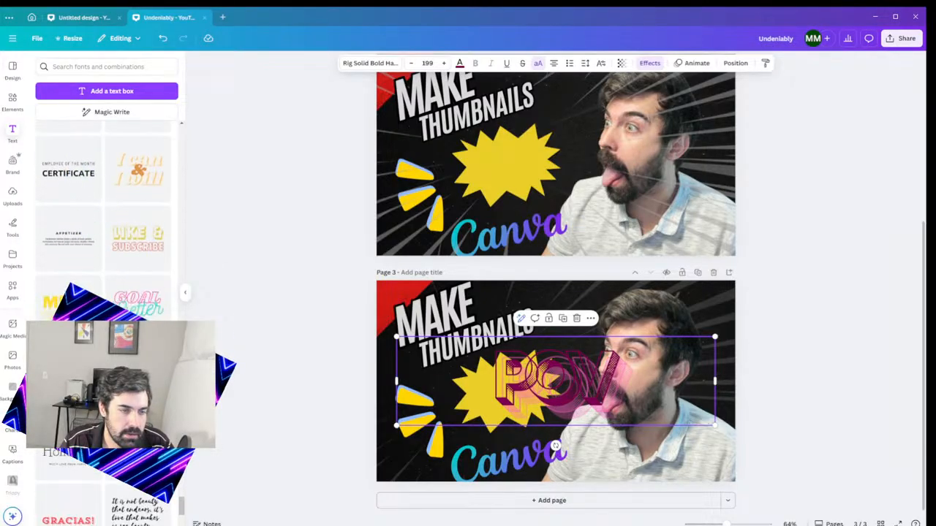
{"action": "scroll", "coordinate": [103, 292], "scroll_direction": "down", "scroll_amount": 3}
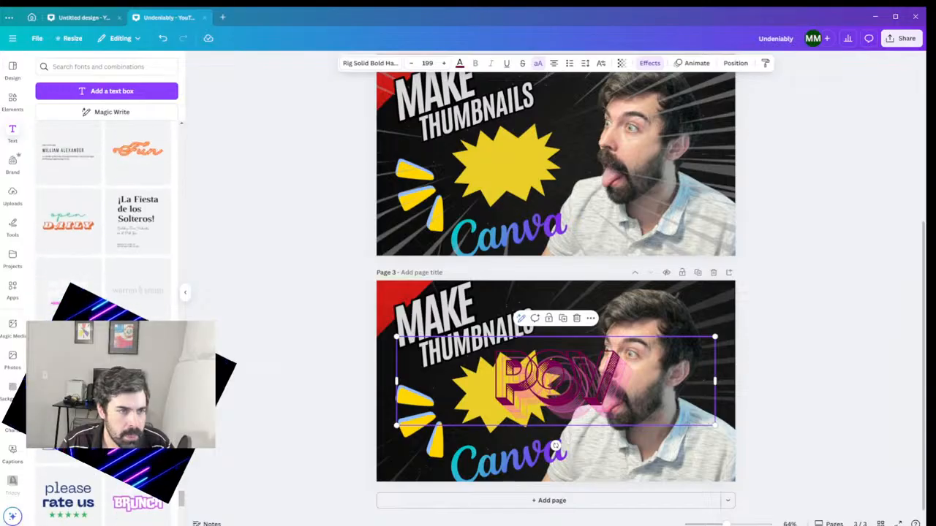
{"action": "scroll", "coordinate": [47, 234], "scroll_direction": "up", "scroll_amount": 3}
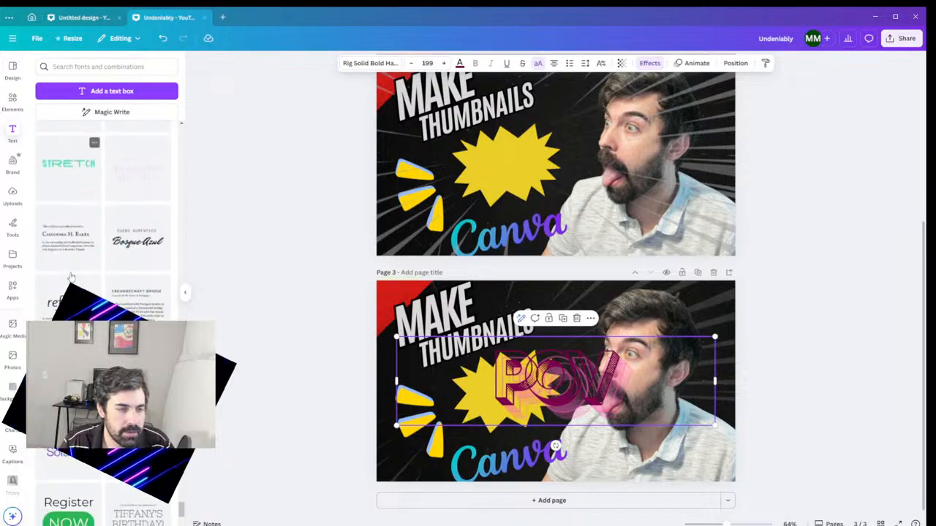
{"action": "left_click_drag", "start_coordinate": [181, 505], "coordinate": [183, 518]}
{"action": "scroll", "coordinate": [154, 119], "scroll_direction": "up", "scroll_amount": 10}
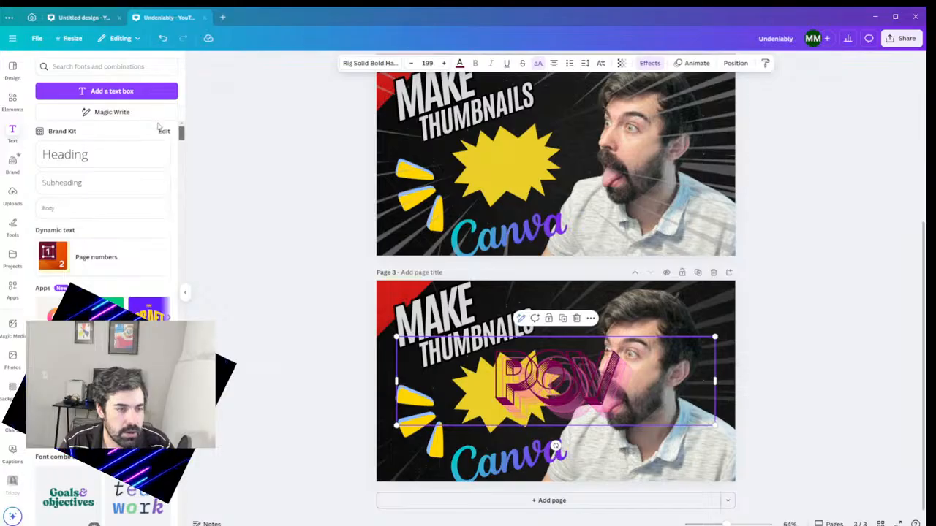
{"action": "scroll", "coordinate": [161, 137], "scroll_direction": "down", "scroll_amount": 2}
{"action": "scroll", "coordinate": [163, 141], "scroll_direction": "down", "scroll_amount": 1}
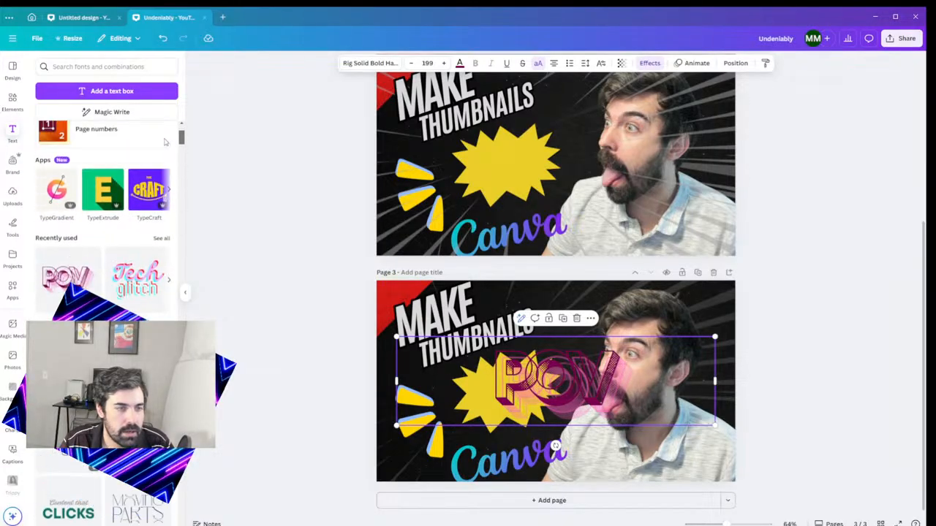
- Open the TypeCraft text app and replace its sample text with POP
{"action": "left_click", "coordinate": [170, 190]}
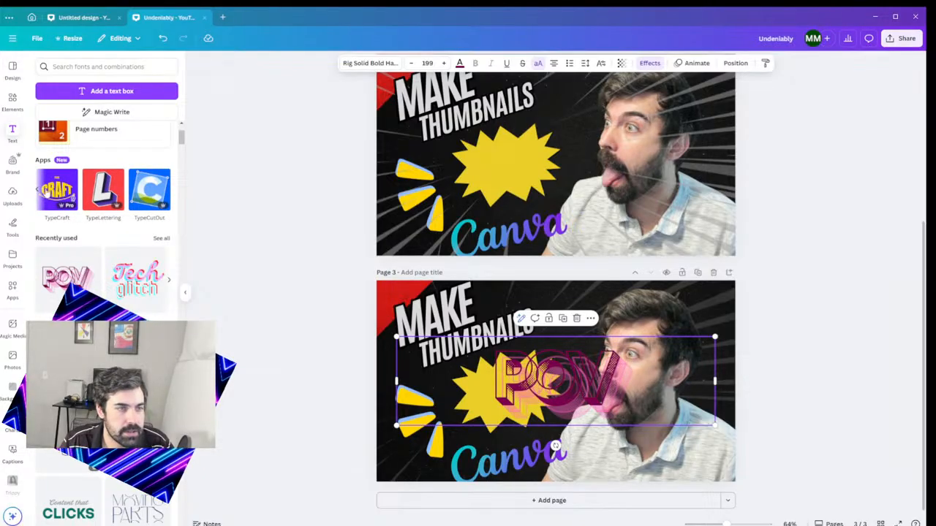
{"action": "left_click", "coordinate": [55, 188]}
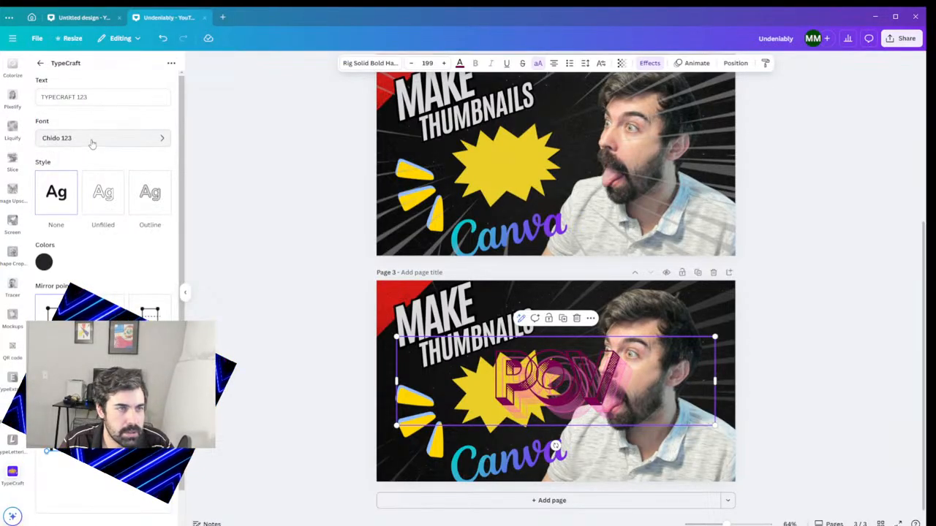
{"action": "left_click", "coordinate": [88, 100]}
{"action": "left_click_drag", "start_coordinate": [88, 100], "coordinate": [36, 102]}
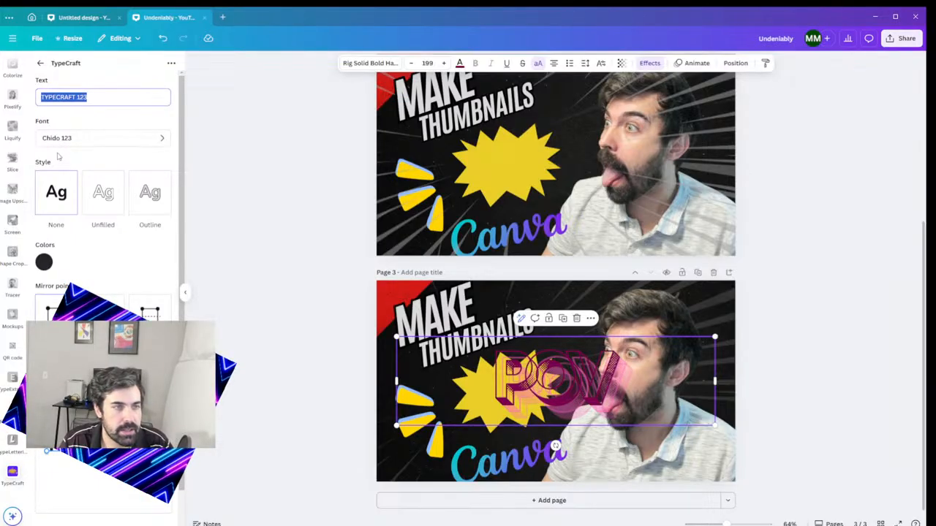
{"action": "type", "text": "POP"}
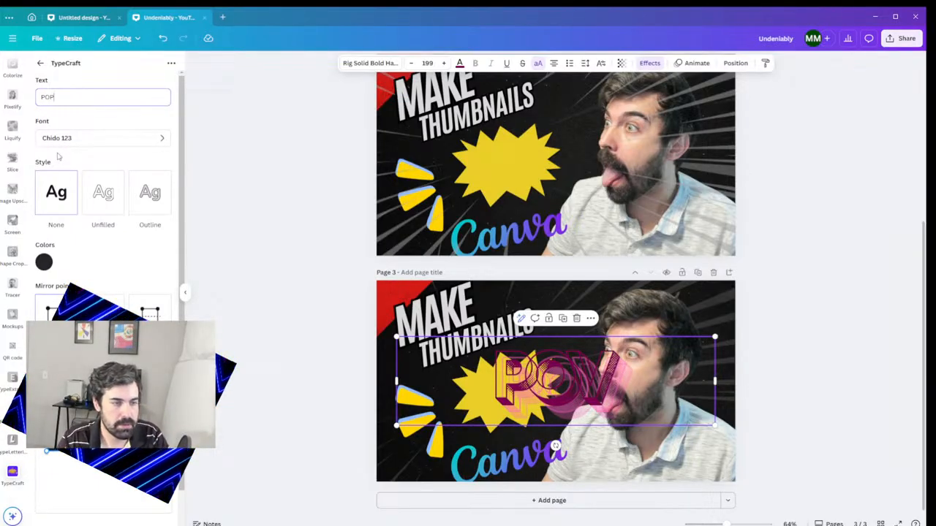
- Browse the TypeCraft fonts and set the POP text's font to Cubao 123
{"action": "left_click", "coordinate": [119, 142]}
{"action": "scroll", "coordinate": [110, 190], "scroll_direction": "down", "scroll_amount": 5}
{"action": "scroll", "coordinate": [110, 219], "scroll_direction": "down", "scroll_amount": 5}
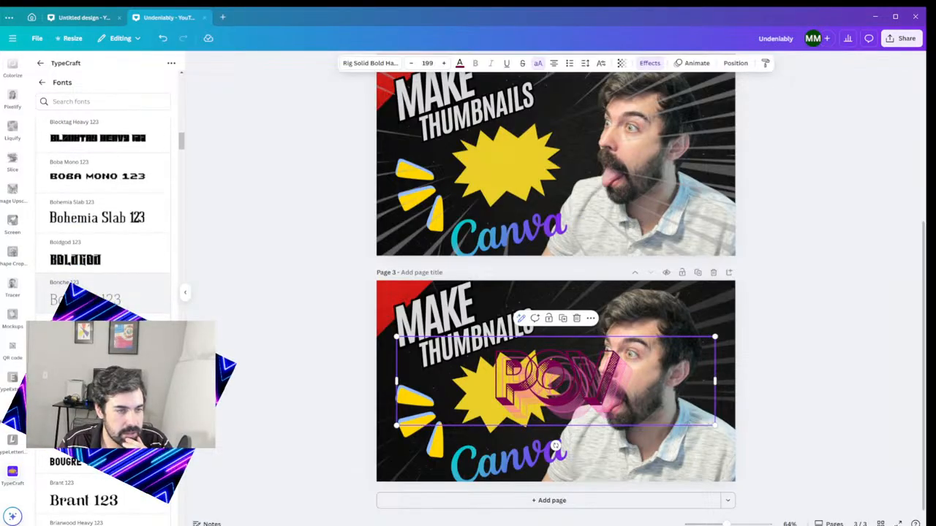
{"action": "scroll", "coordinate": [109, 220], "scroll_direction": "up", "scroll_amount": 5}
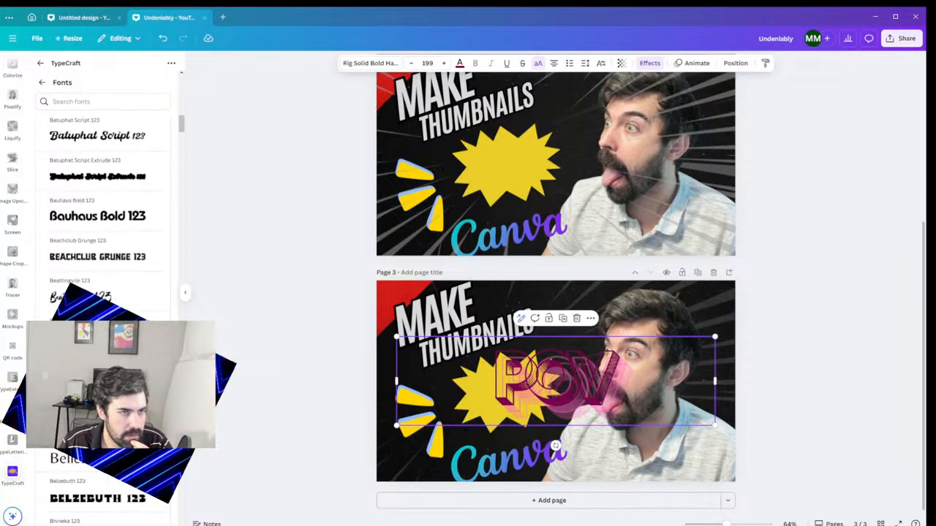
{"action": "scroll", "coordinate": [102, 219], "scroll_direction": "down", "scroll_amount": 10}
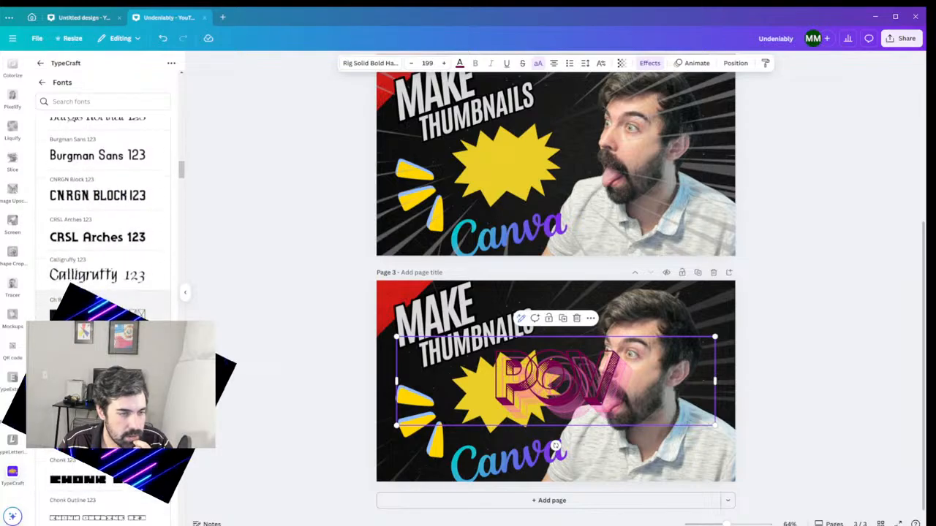
{"action": "scroll", "coordinate": [88, 184], "scroll_direction": "down", "scroll_amount": 8}
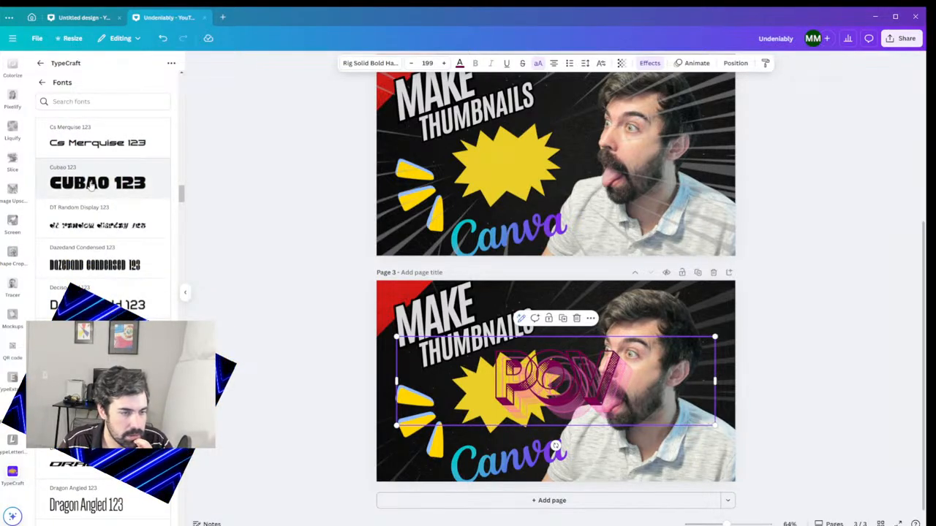
{"action": "left_click", "coordinate": [90, 186]}
- Set the POP text's font to Ebony 123 and return to the TypeCraft settings
{"action": "scroll", "coordinate": [93, 203], "scroll_direction": "down", "scroll_amount": 1}
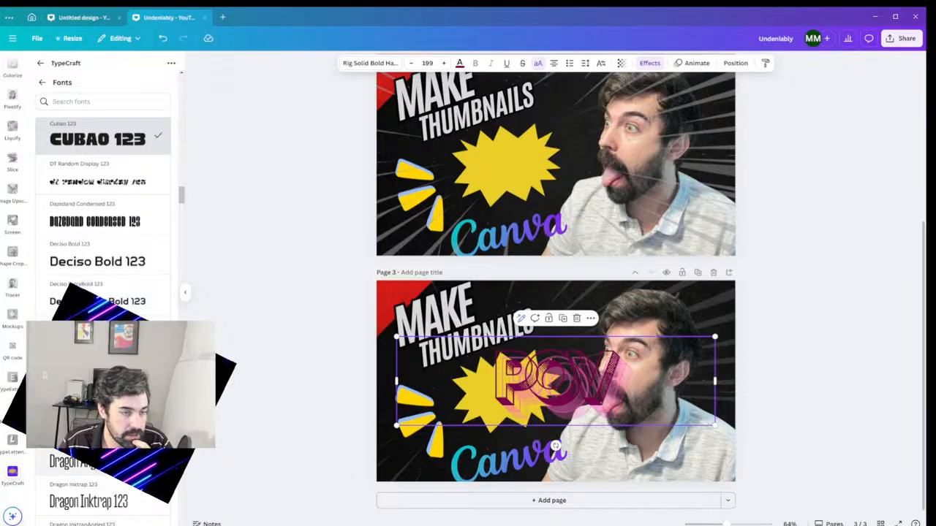
{"action": "scroll", "coordinate": [94, 204], "scroll_direction": "down", "scroll_amount": 12}
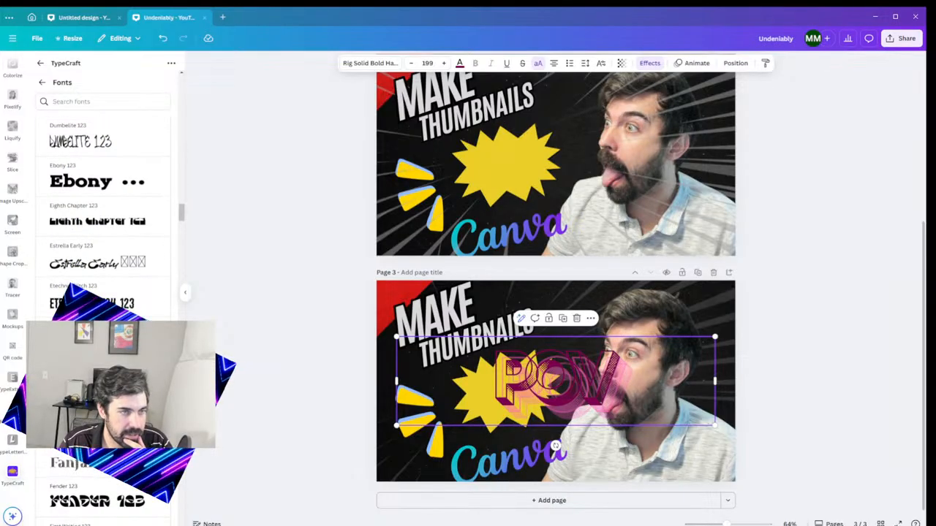
{"action": "scroll", "coordinate": [93, 203], "scroll_direction": "down", "scroll_amount": 1}
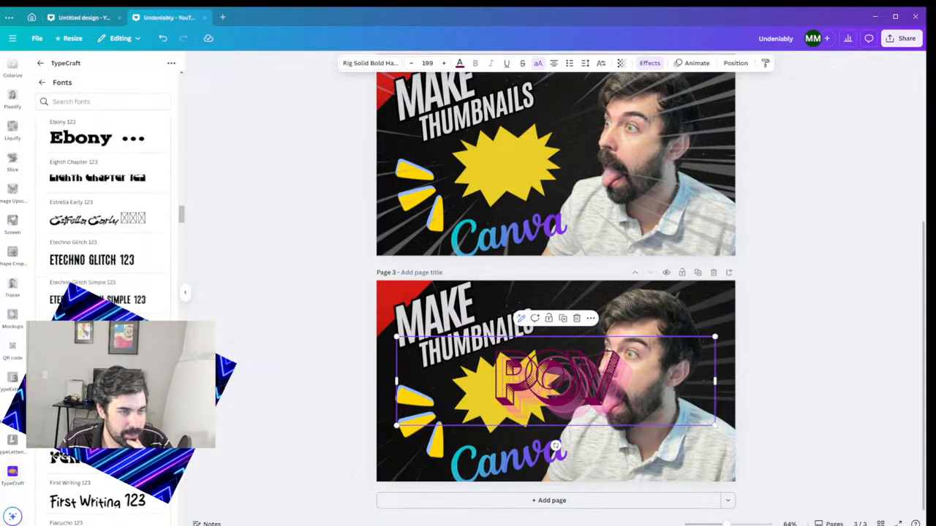
{"action": "left_click", "coordinate": [96, 140]}
{"action": "scroll", "coordinate": [101, 219], "scroll_direction": "up", "scroll_amount": 8}
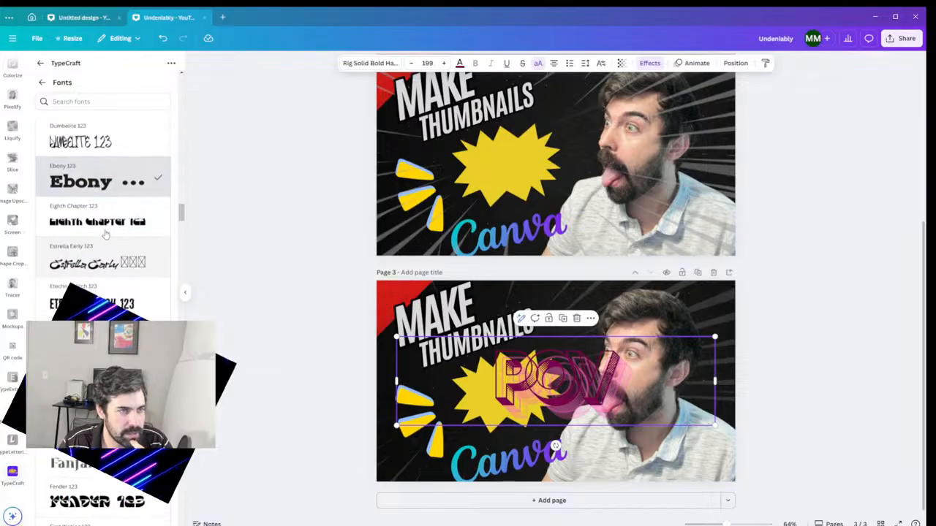
{"action": "scroll", "coordinate": [106, 232], "scroll_direction": "up", "scroll_amount": 5}
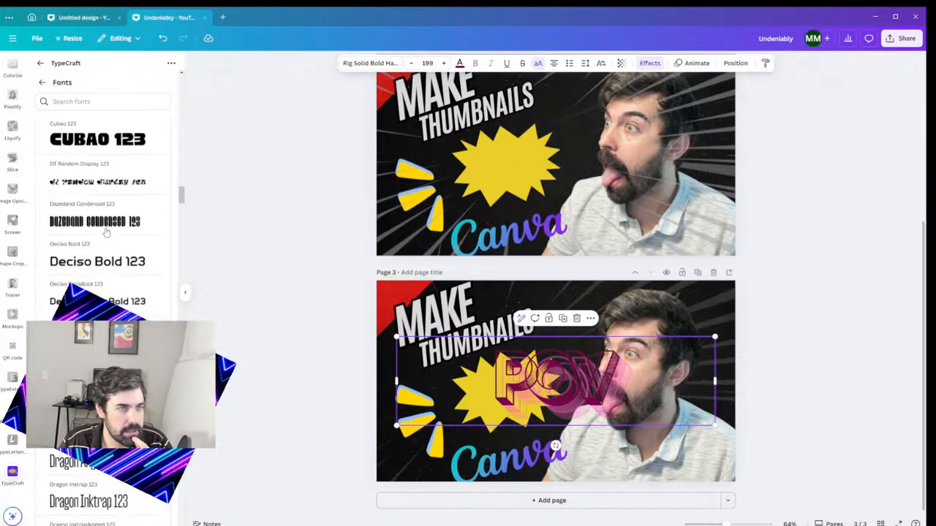
{"action": "left_click", "coordinate": [41, 83]}
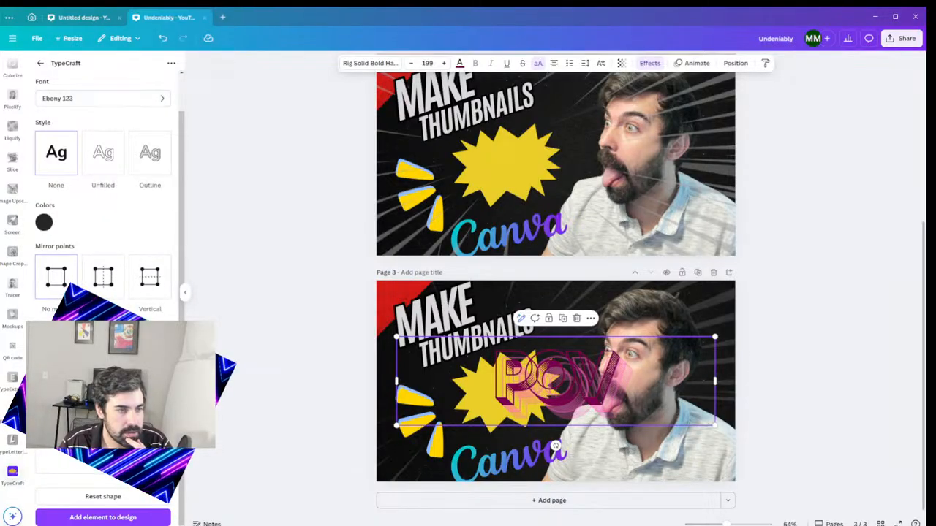
- Try the Unfilled style on the POP text, restore the None style and re-enter the word's final P
{"action": "left_click", "coordinate": [96, 164]}
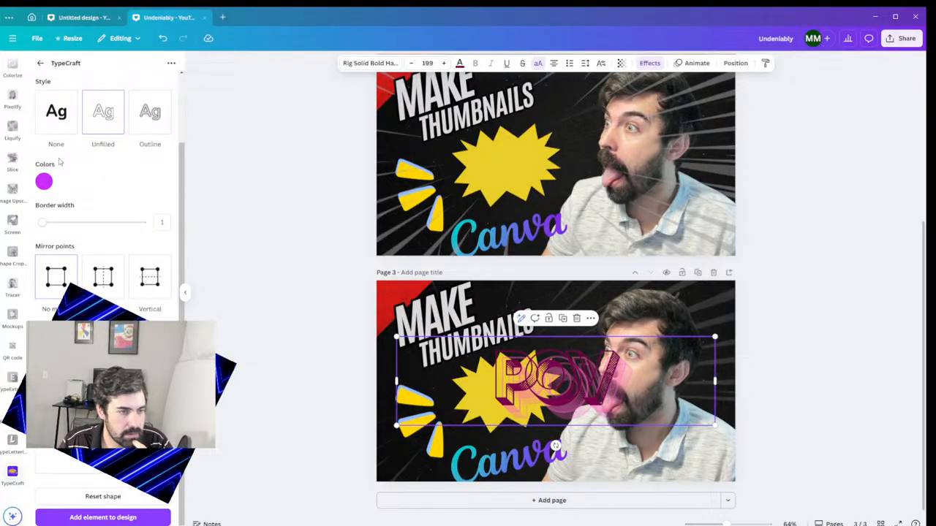
{"action": "left_click", "coordinate": [59, 121]}
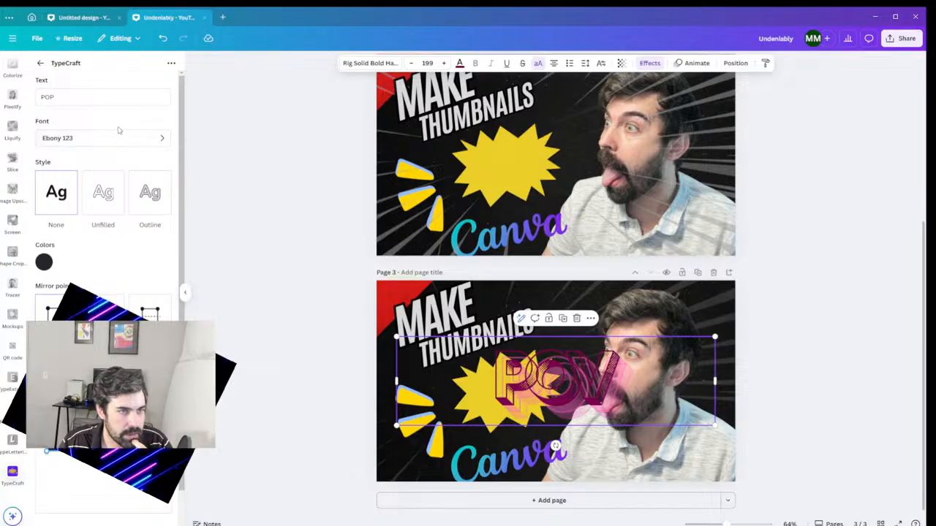
{"action": "left_click", "coordinate": [119, 130]}
{"action": "left_click", "coordinate": [42, 80]}
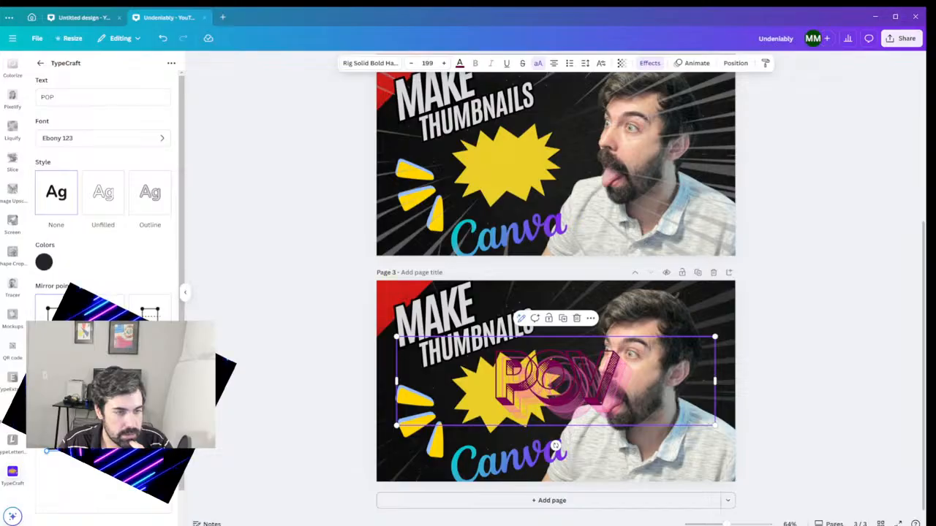
{"action": "key", "text": "BackSpace"}
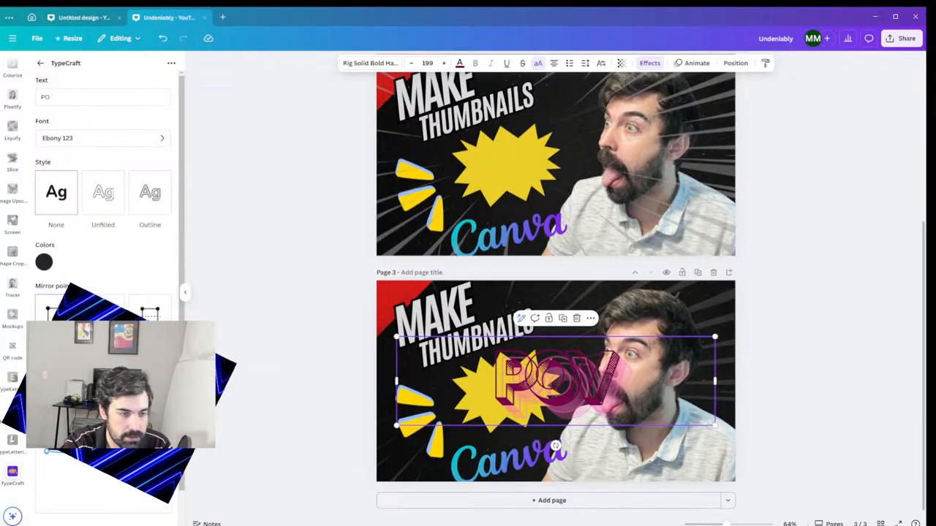
{"action": "type", "text": "P"}
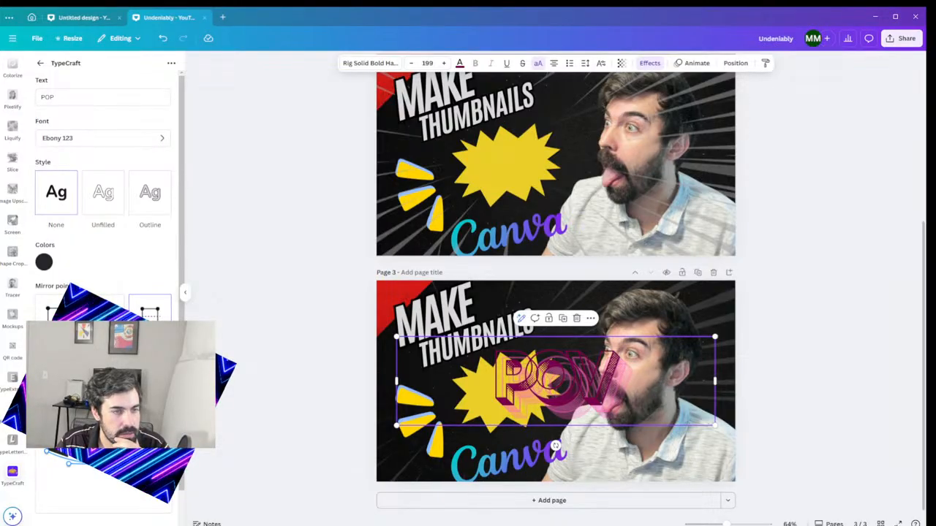
- Try different mirror-point options for shaping the POP text, ending with Vertical
{"action": "scroll", "coordinate": [102, 293], "scroll_direction": "down", "scroll_amount": 2}
{"action": "left_click", "coordinate": [103, 277]}
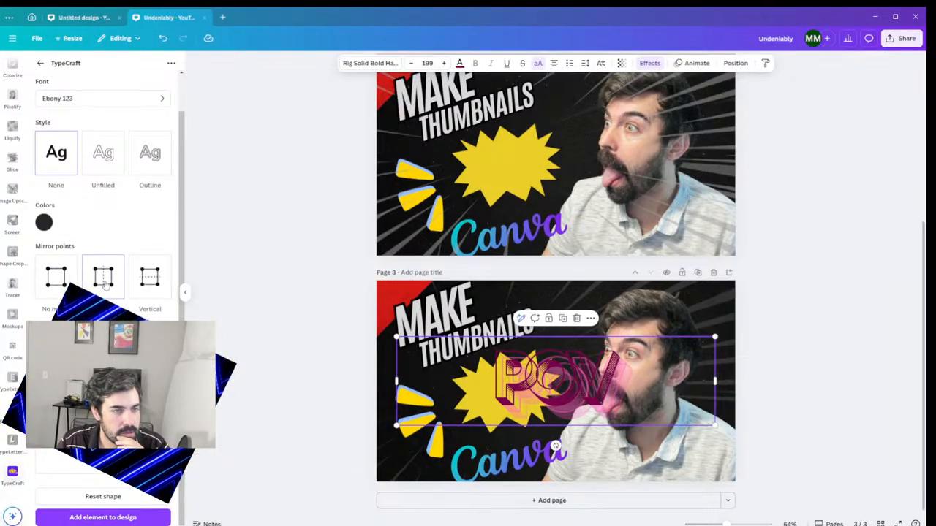
{"action": "left_click", "coordinate": [150, 277]}
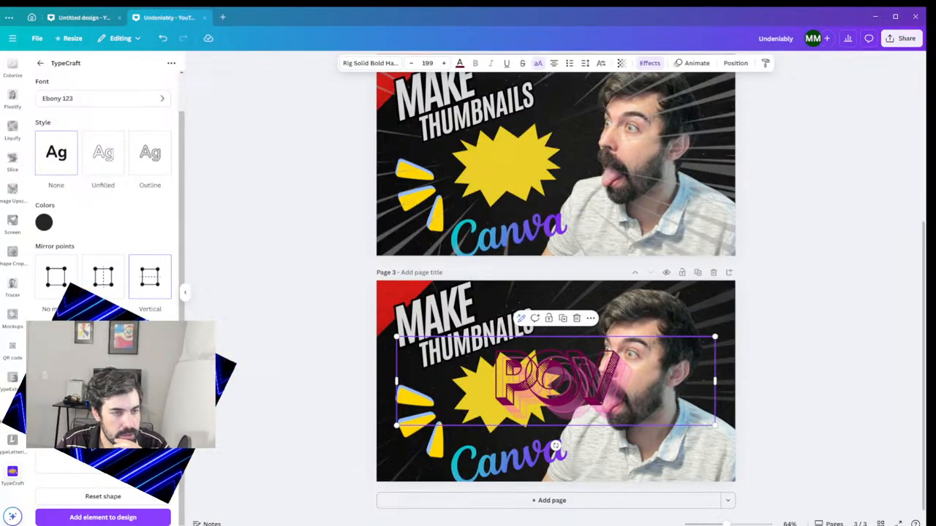
- Look through the TypeCraft font list and set the POP text's font to Herkules 123
{"action": "scroll", "coordinate": [107, 292], "scroll_direction": "up", "scroll_amount": 1}
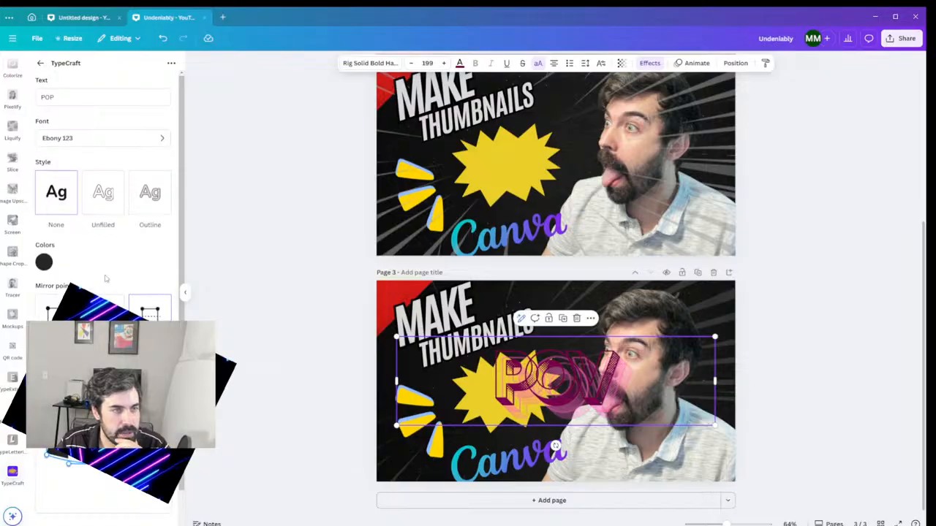
{"action": "left_click", "coordinate": [122, 141]}
{"action": "scroll", "coordinate": [107, 219], "scroll_direction": "down", "scroll_amount": 15}
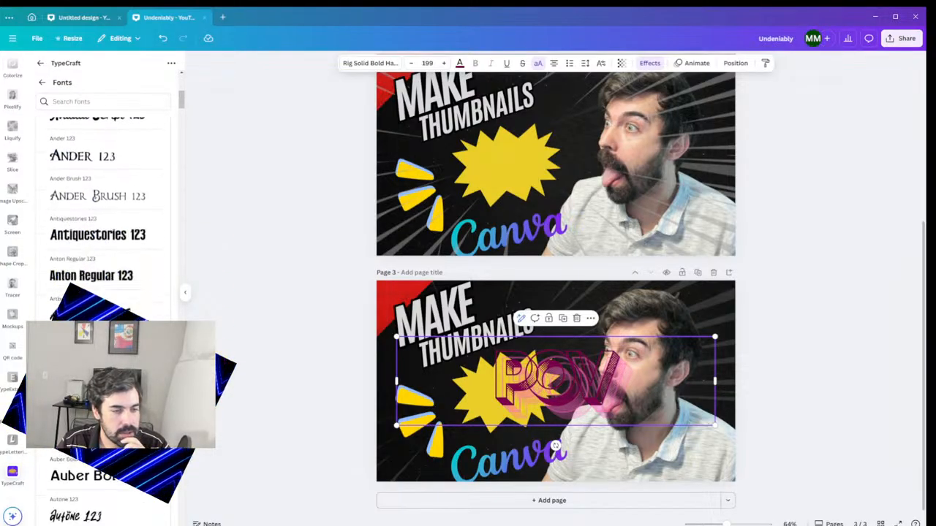
{"action": "scroll", "coordinate": [106, 292], "scroll_direction": "up", "scroll_amount": 15}
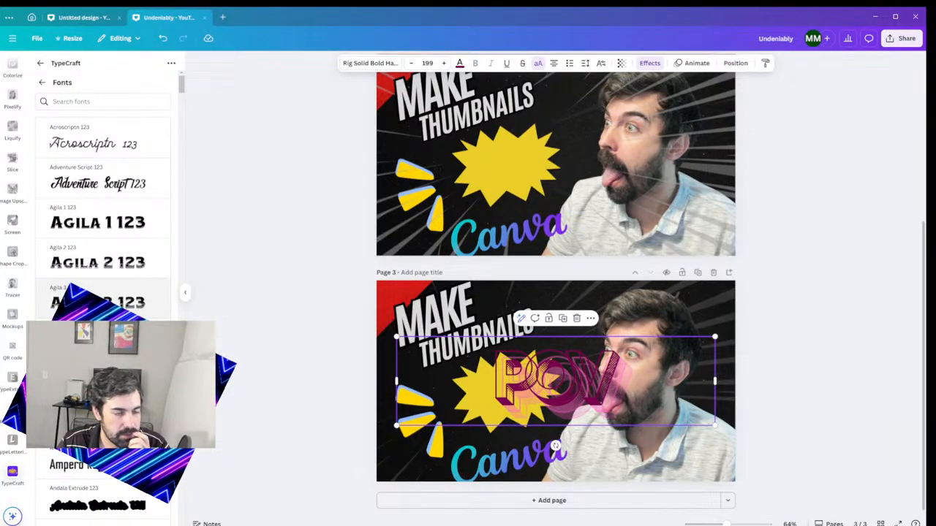
{"action": "scroll", "coordinate": [107, 292], "scroll_direction": "down", "scroll_amount": 15}
{"action": "scroll", "coordinate": [107, 292], "scroll_direction": "up", "scroll_amount": 5}
{"action": "scroll", "coordinate": [107, 292], "scroll_direction": "down", "scroll_amount": 20}
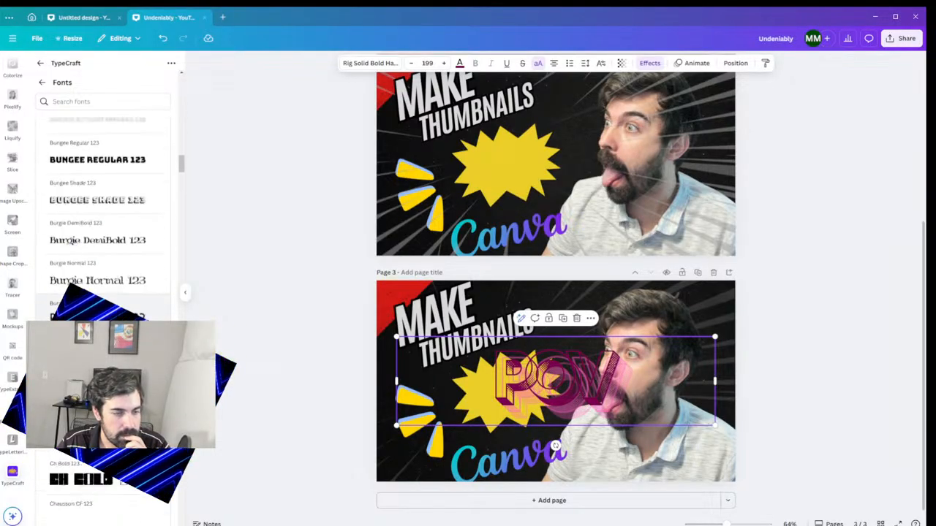
{"action": "scroll", "coordinate": [107, 293], "scroll_direction": "down", "scroll_amount": 20}
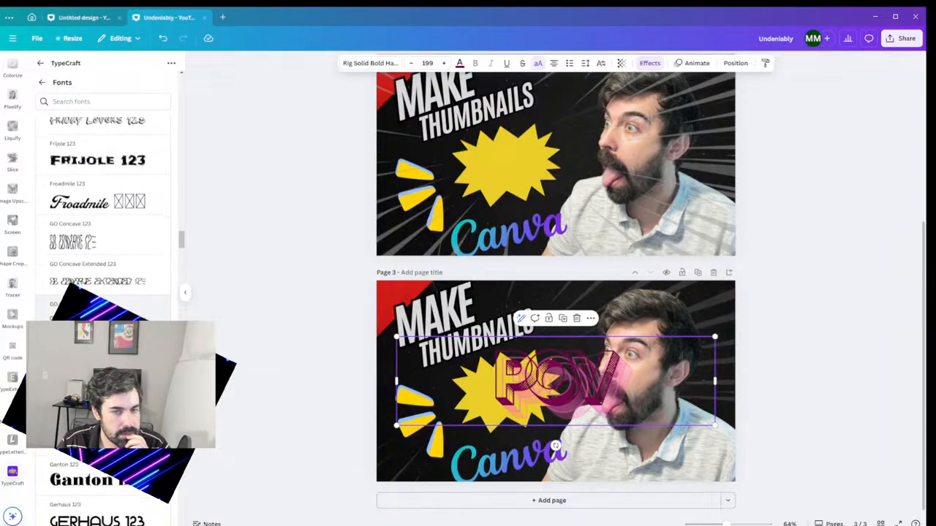
{"action": "scroll", "coordinate": [107, 292], "scroll_direction": "down", "scroll_amount": 20}
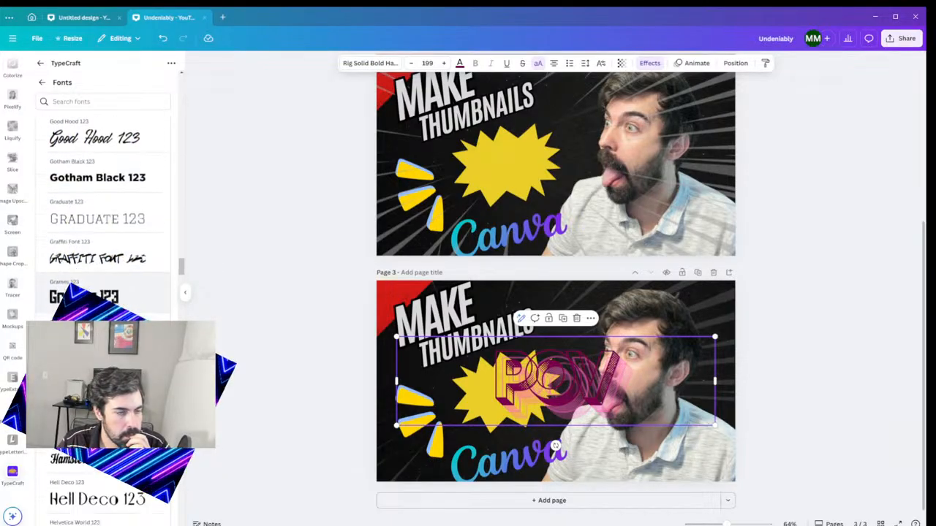
{"action": "scroll", "coordinate": [113, 233], "scroll_direction": "up", "scroll_amount": 3}
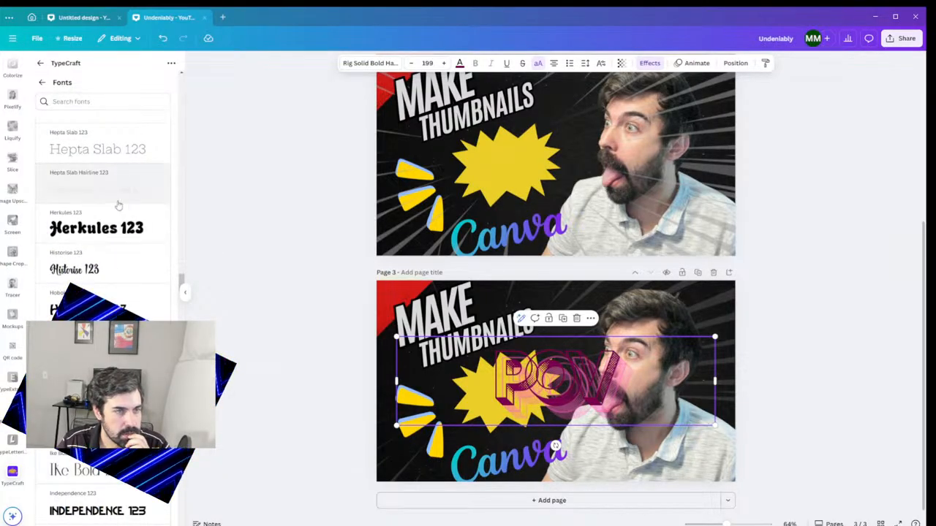
{"action": "left_click", "coordinate": [113, 232]}
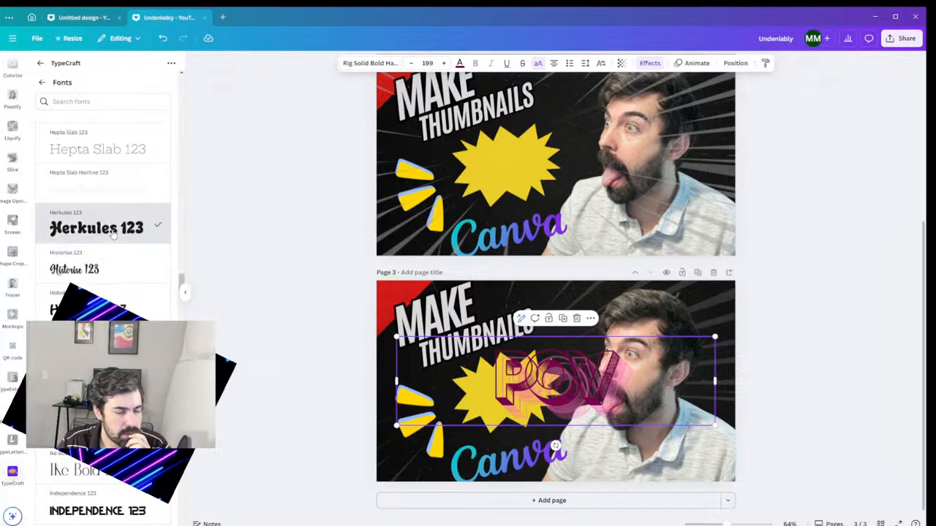
{"action": "left_click", "coordinate": [42, 82]}
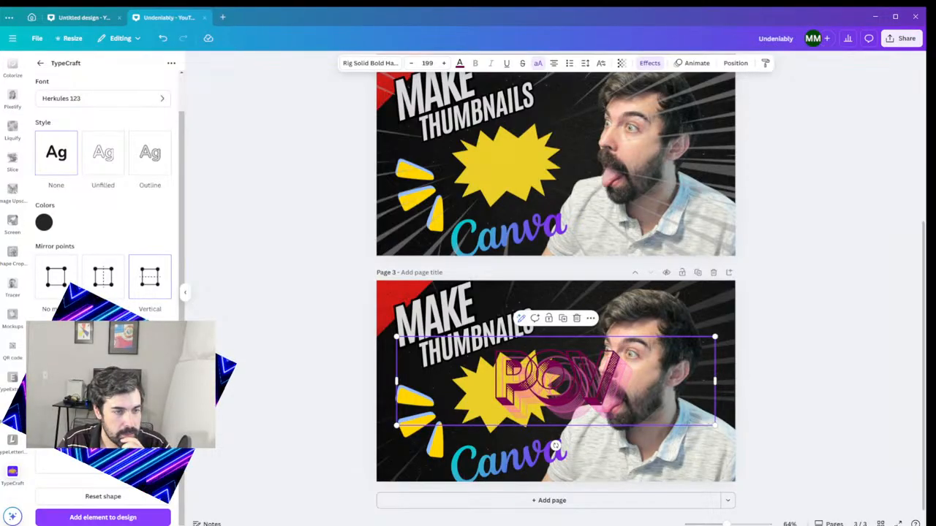
- Turn off point mirroring and add the POP text element to page 3, positioned over the yellow starburst
{"action": "left_click", "coordinate": [105, 278]}
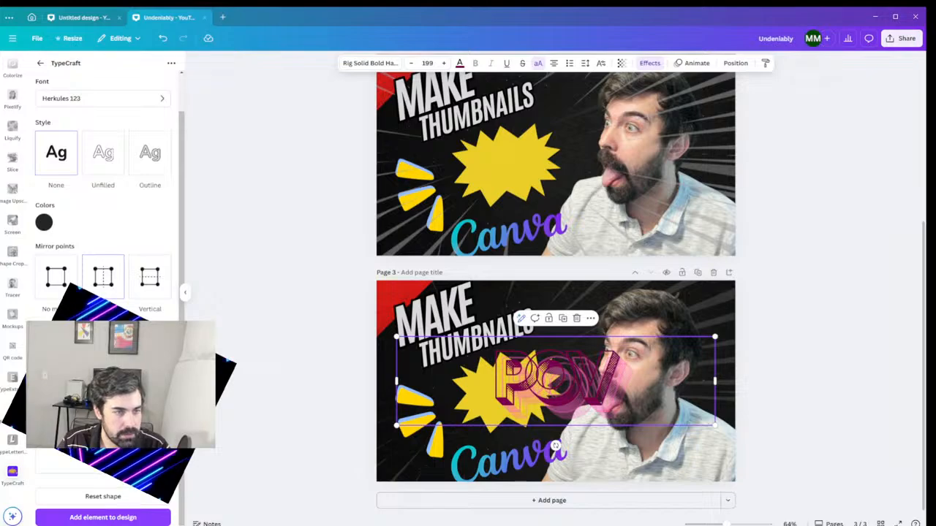
{"action": "left_click", "coordinate": [69, 280]}
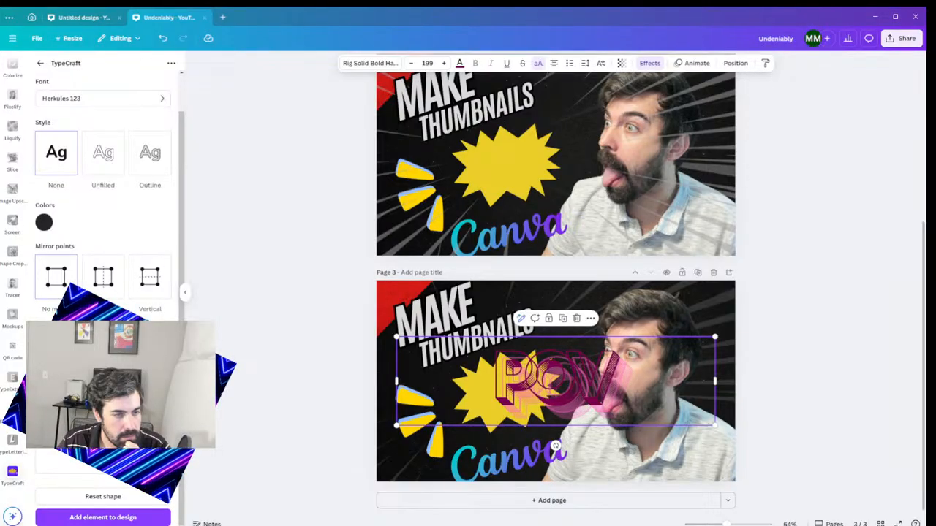
{"action": "left_click", "coordinate": [100, 516]}
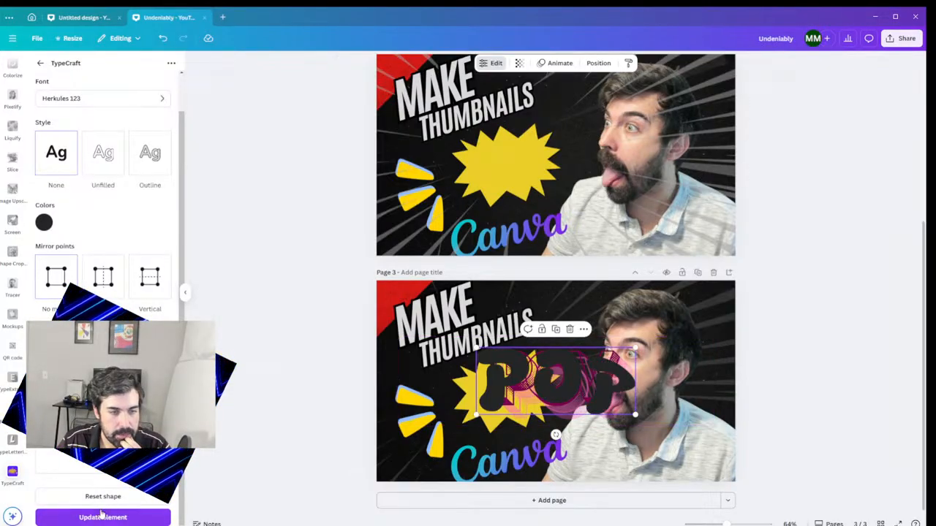
{"action": "left_click_drag", "start_coordinate": [522, 400], "coordinate": [480, 401]}
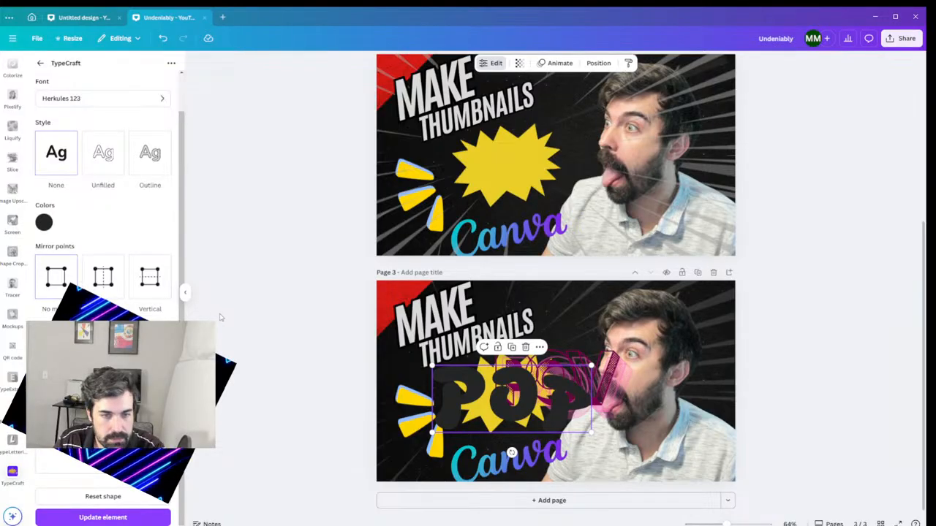
{"action": "key", "text": "Delete"}
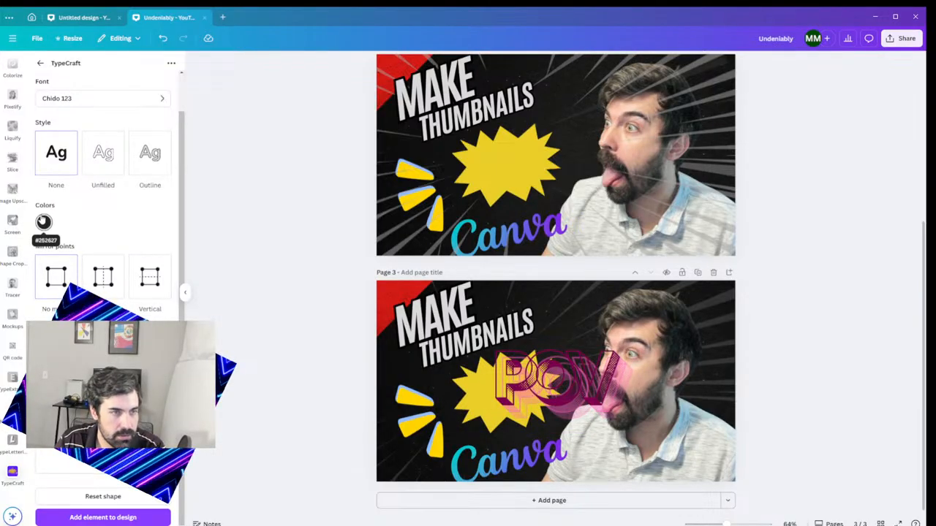
{"action": "key", "text": "ctrl+z"}
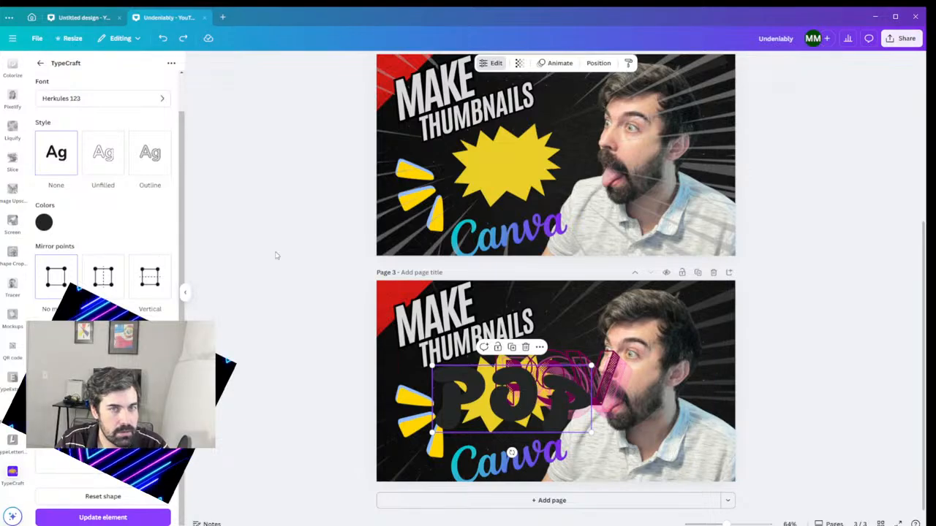
- Recolor the TypeCraft POP text orange-red and update the element on page 3
{"action": "left_click", "coordinate": [45, 228]}
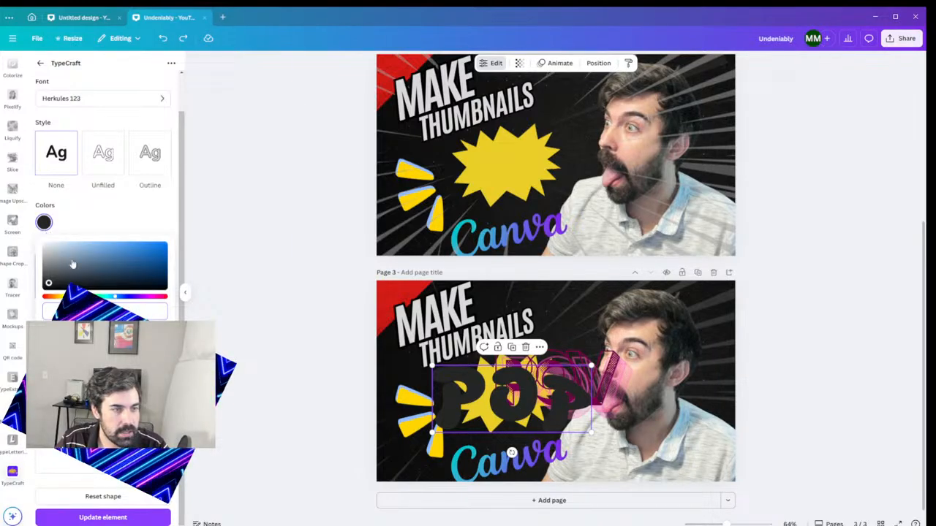
{"action": "left_click_drag", "start_coordinate": [125, 299], "coordinate": [166, 298]}
{"action": "mouse_move", "coordinate": [139, 252]}
{"action": "left_mouse_down"}
{"action": "mouse_move", "coordinate": [155, 244]}
{"action": "mouse_move", "coordinate": [129, 246]}
{"action": "mouse_move", "coordinate": [151, 245]}
{"action": "left_mouse_up"}
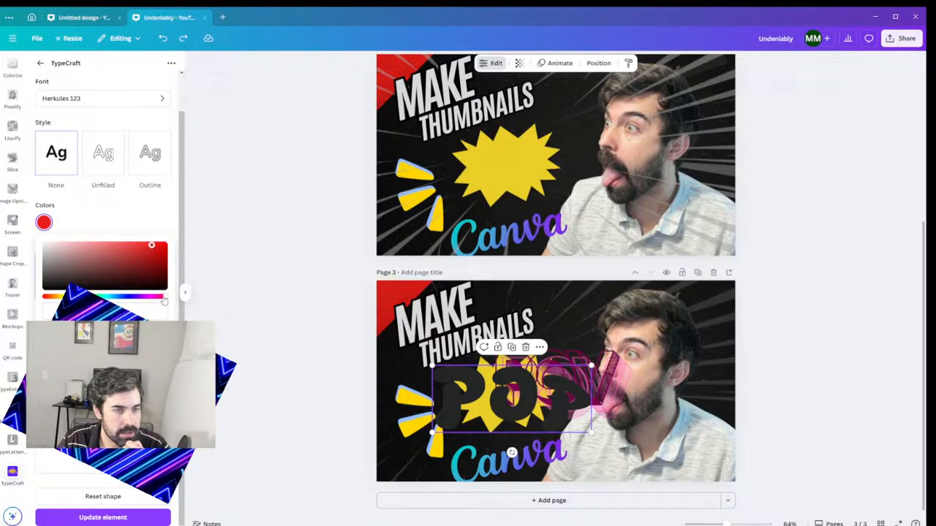
{"action": "left_click_drag", "start_coordinate": [163, 296], "coordinate": [49, 302]}
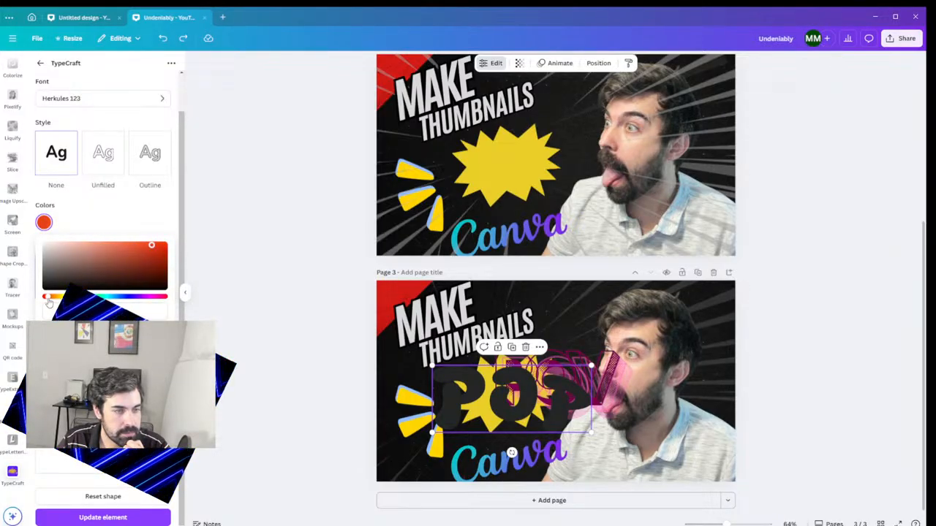
{"action": "left_click", "coordinate": [149, 249]}
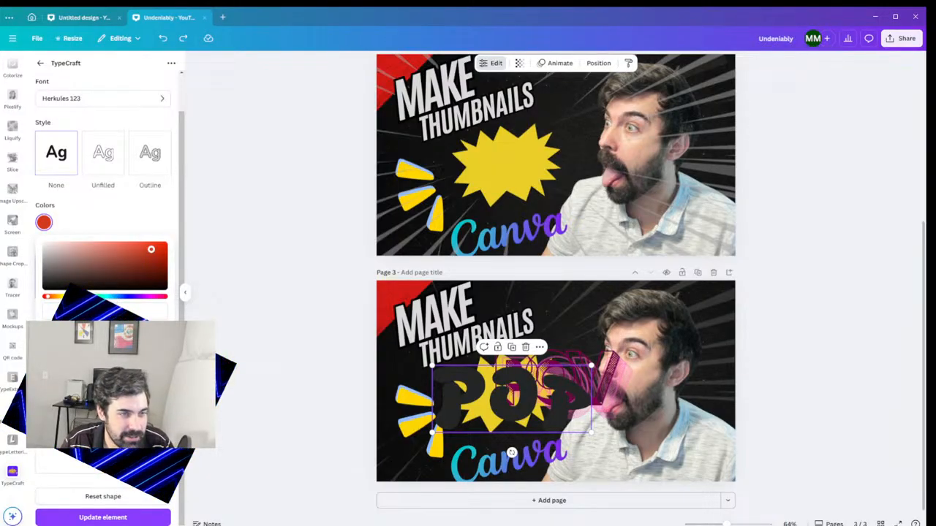
{"action": "left_click", "coordinate": [100, 518]}
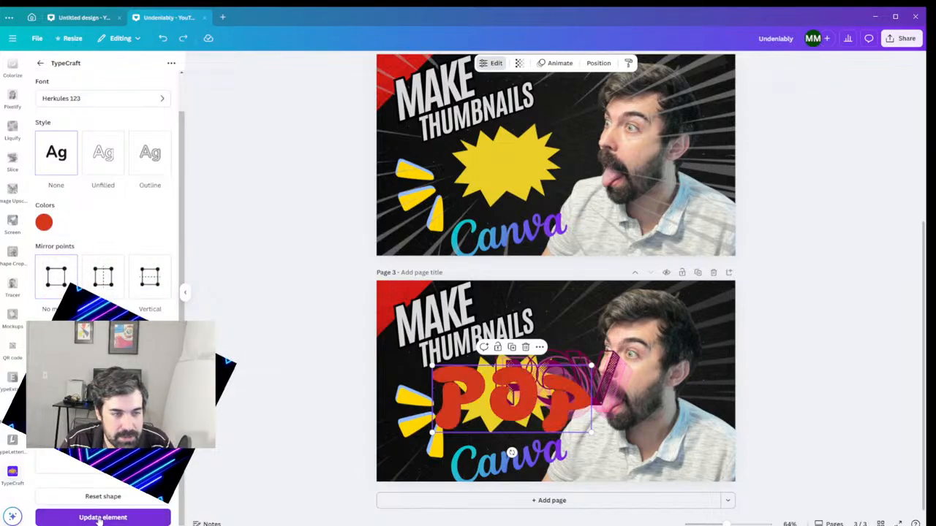
- Shrink and tilt the red POP text over the yellow starburst, and move the magenta POV text aside to the page's lower-right corner
{"action": "left_click_drag", "start_coordinate": [474, 404], "coordinate": [497, 397]}
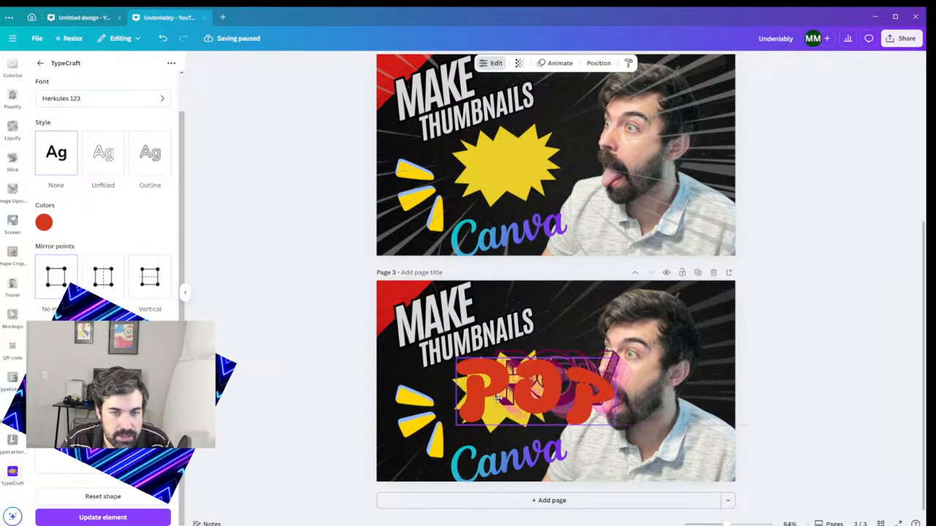
{"action": "left_click_drag", "start_coordinate": [616, 357], "coordinate": [553, 374]}
{"action": "mouse_move", "coordinate": [512, 398]}
{"action": "left_mouse_down"}
{"action": "mouse_move", "coordinate": [521, 422]}
{"action": "mouse_move", "coordinate": [511, 433]}
{"action": "mouse_move", "coordinate": [513, 406]}
{"action": "left_mouse_up"}
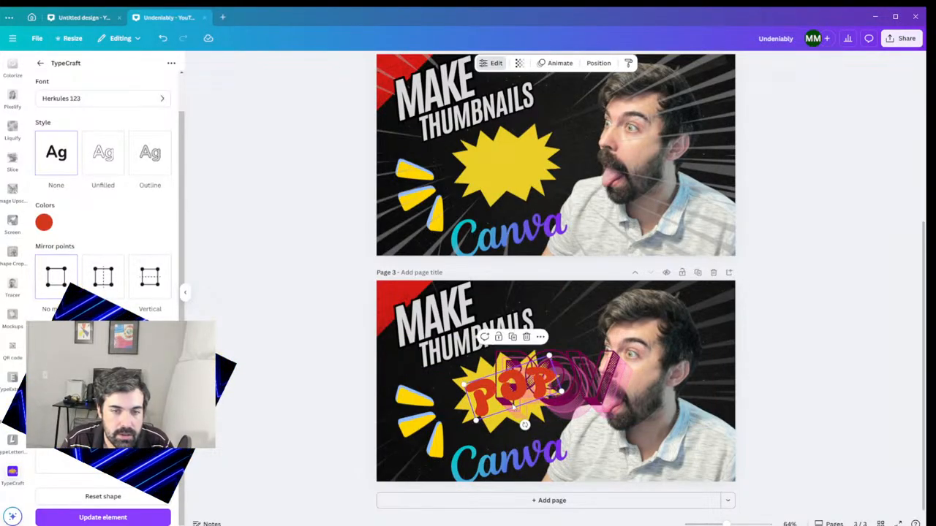
{"action": "left_click", "coordinate": [515, 405]}
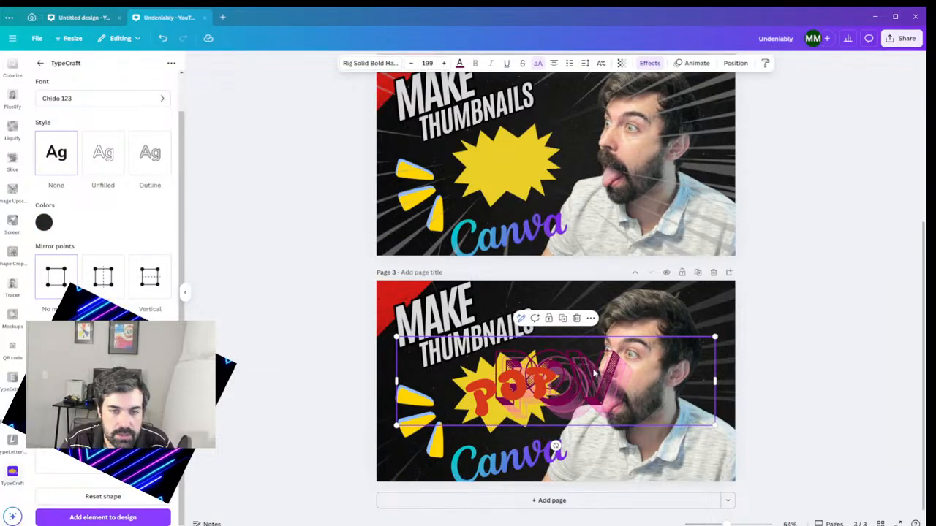
{"action": "left_click_drag", "start_coordinate": [515, 405], "coordinate": [593, 471]}
- Try the red POP text smaller and level on the starburst, and delete it from page 3
{"action": "left_click", "coordinate": [512, 388]}
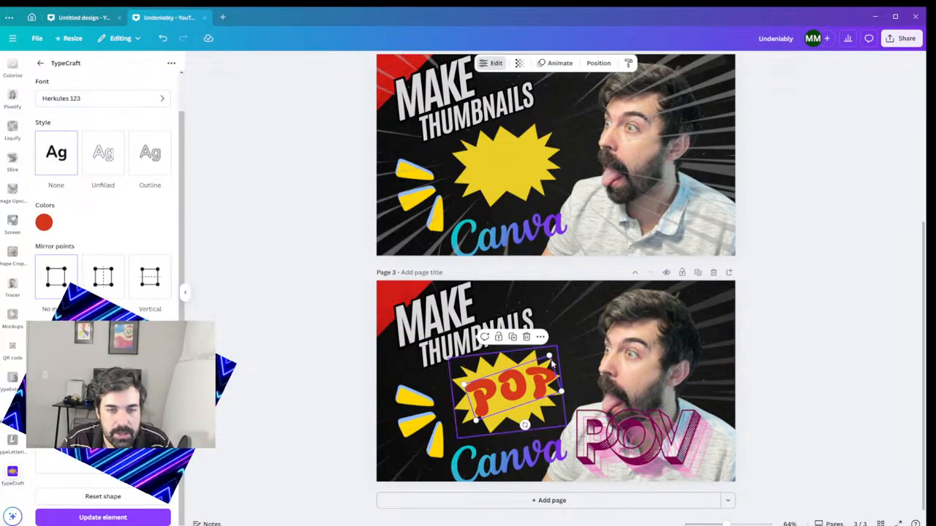
{"action": "left_click_drag", "start_coordinate": [550, 356], "coordinate": [539, 360]}
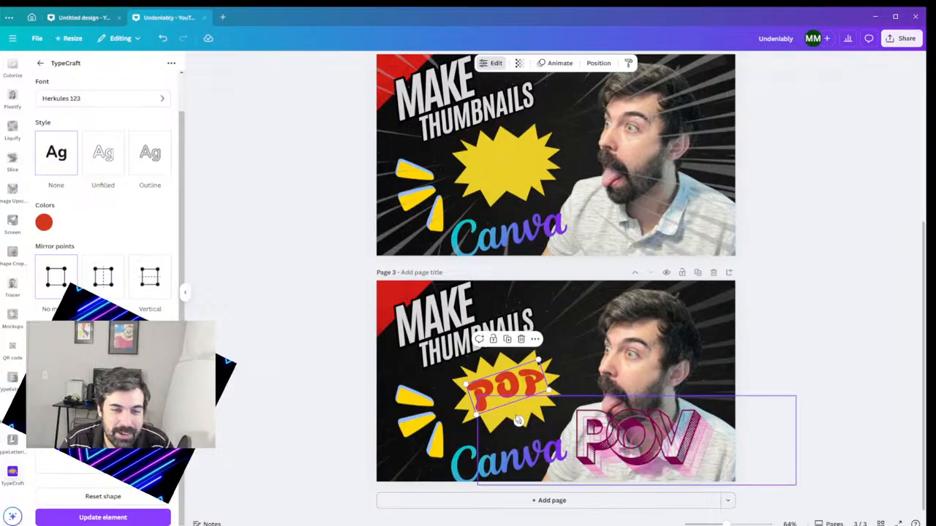
{"action": "left_click_drag", "start_coordinate": [518, 422], "coordinate": [507, 423]}
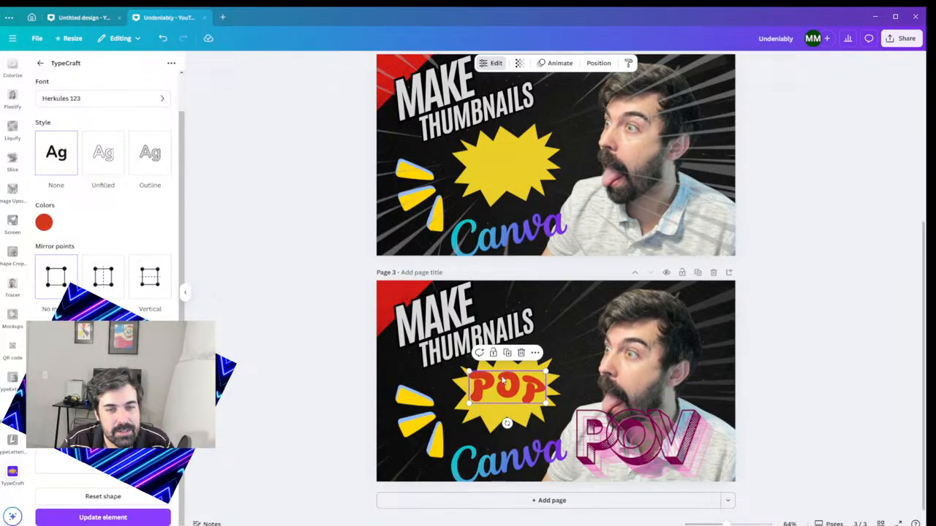
{"action": "left_click_drag", "start_coordinate": [503, 380], "coordinate": [504, 382]}
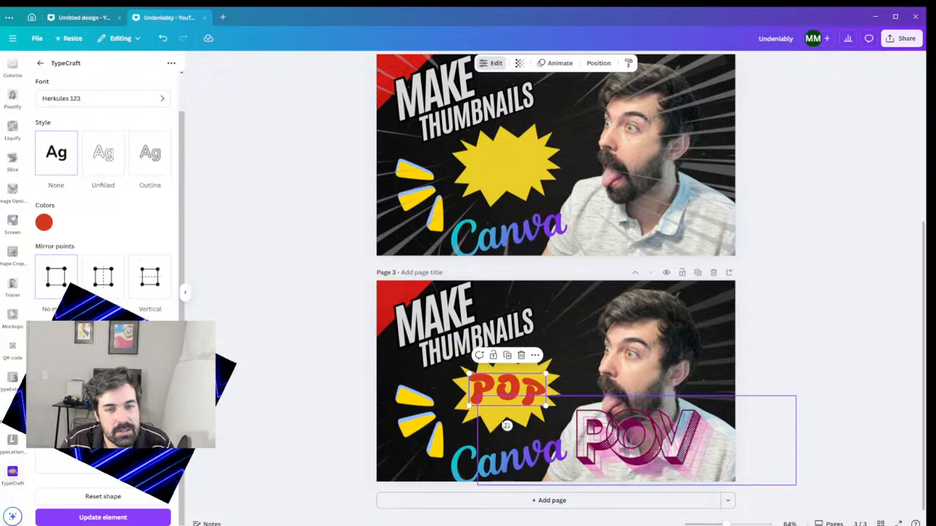
{"action": "key", "text": "Delete"}
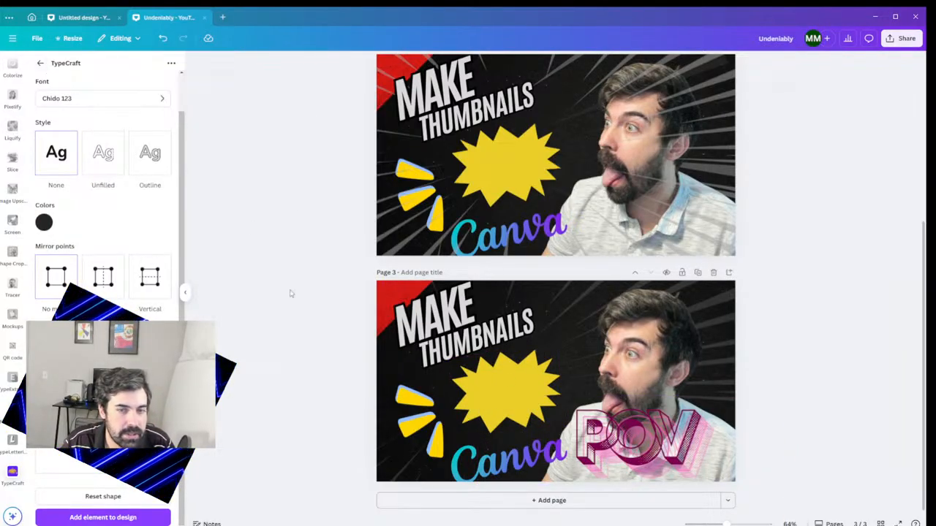
- Scale the magenta POV text down to font size 106 on the starburst and change its wording to POP
{"action": "left_click_drag", "start_coordinate": [589, 419], "coordinate": [459, 369]}
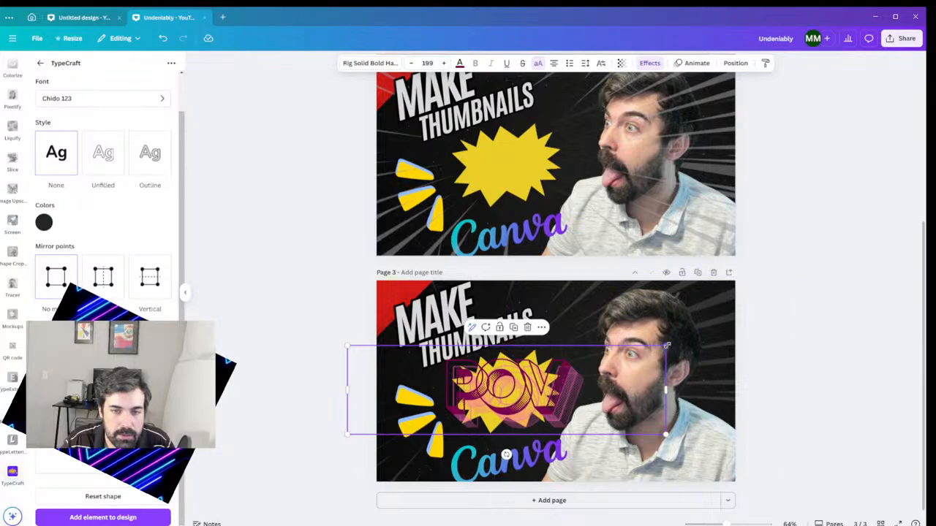
{"action": "left_click_drag", "start_coordinate": [665, 346], "coordinate": [518, 386]}
{"action": "left_click_drag", "start_coordinate": [447, 400], "coordinate": [522, 383]}
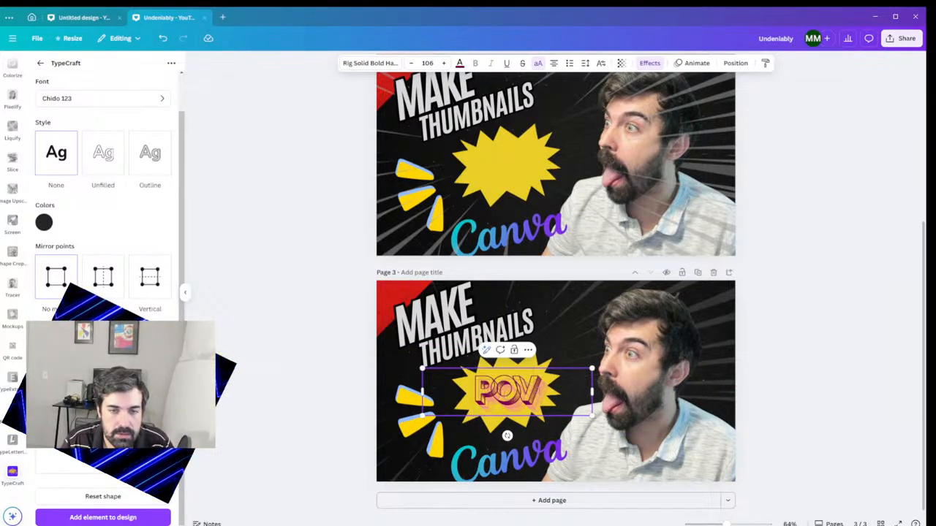
{"action": "key", "text": "BackSpace"}
{"action": "type", "text": "P"}
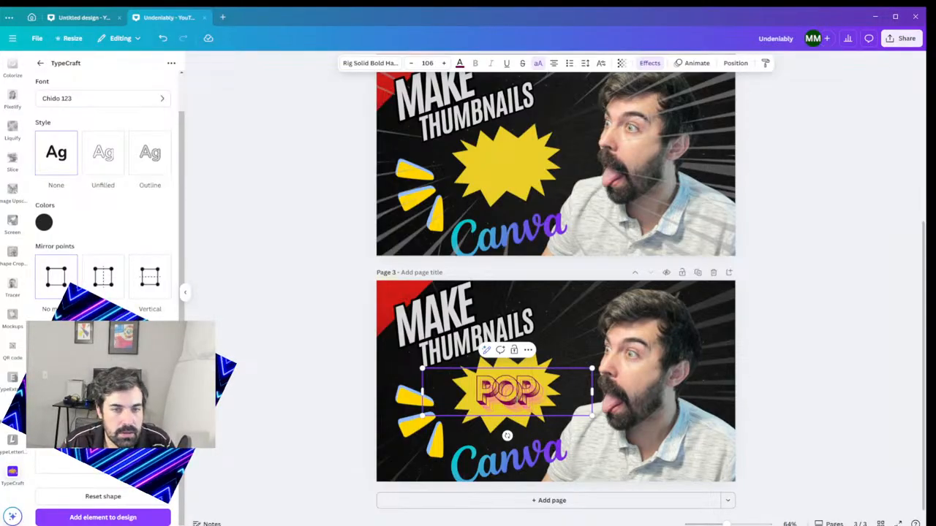
{"action": "left_click", "coordinate": [571, 317]}
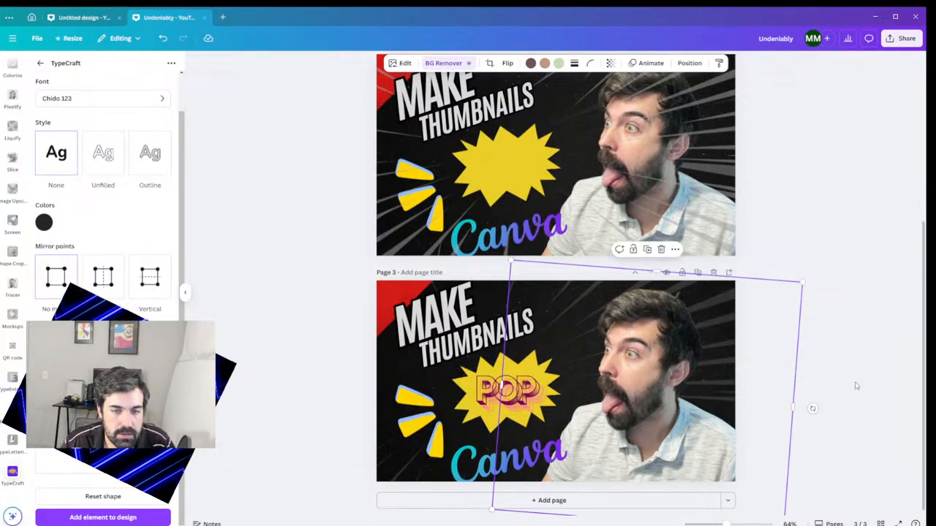
{"action": "left_click", "coordinate": [822, 359]}
- Set the letter spacing of the magenta POP text to -68
{"action": "left_click", "coordinate": [494, 393]}
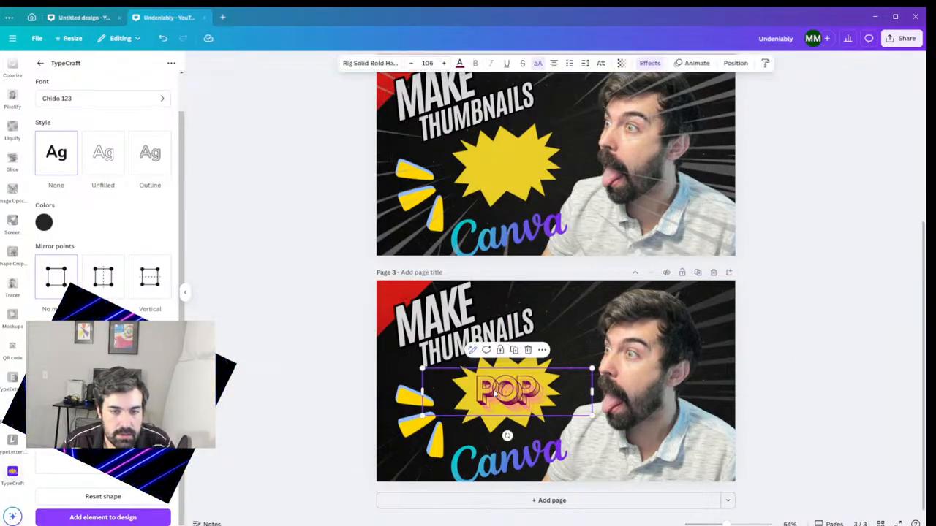
{"action": "left_click", "coordinate": [600, 63]}
{"action": "left_click", "coordinate": [584, 64]}
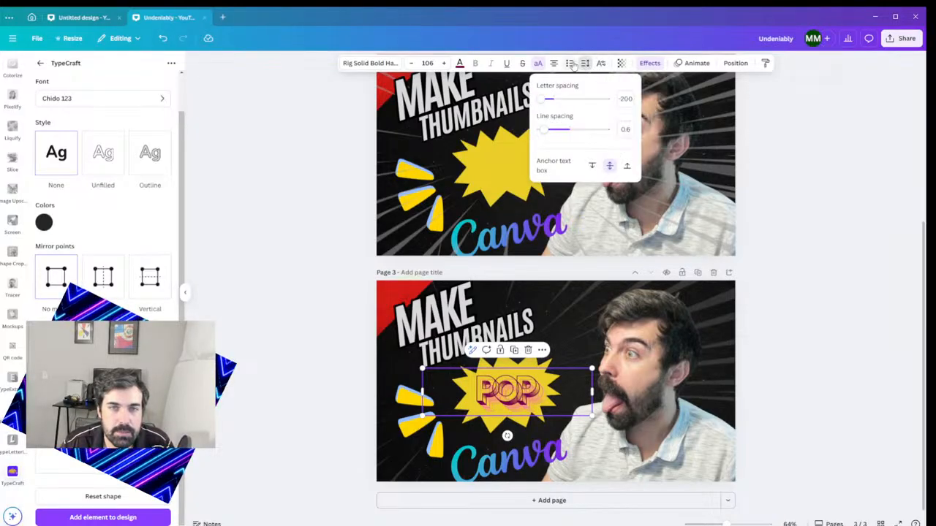
{"action": "left_click", "coordinate": [585, 64]}
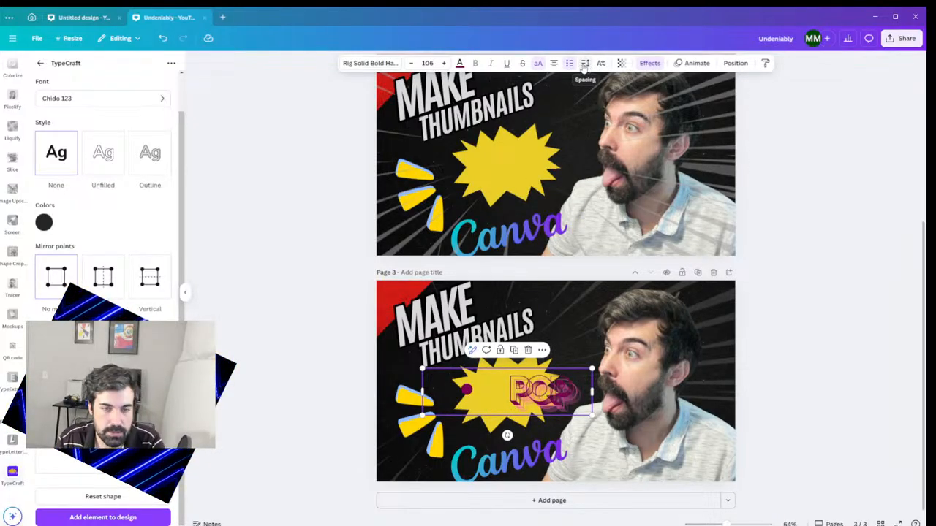
{"action": "key", "text": "ctrl+z"}
{"action": "left_click", "coordinate": [584, 64]}
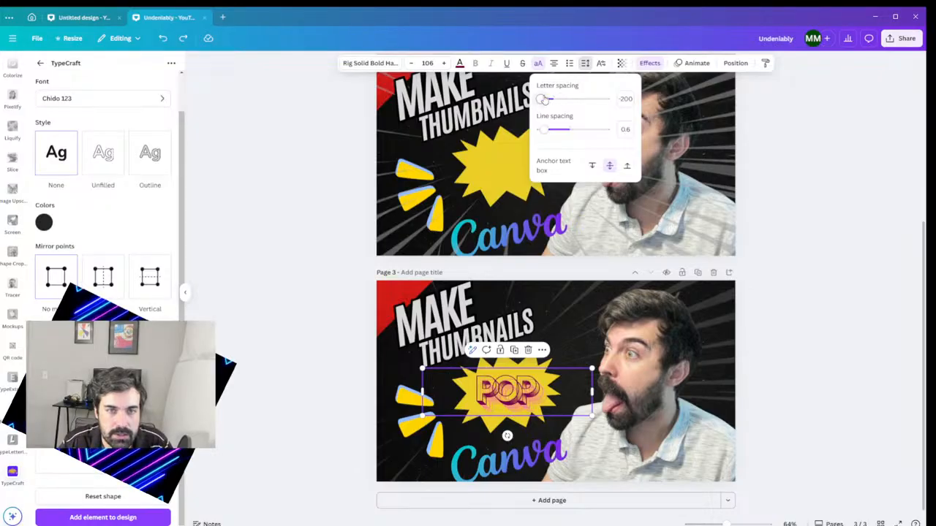
{"action": "left_click_drag", "start_coordinate": [543, 100], "coordinate": [549, 100]}
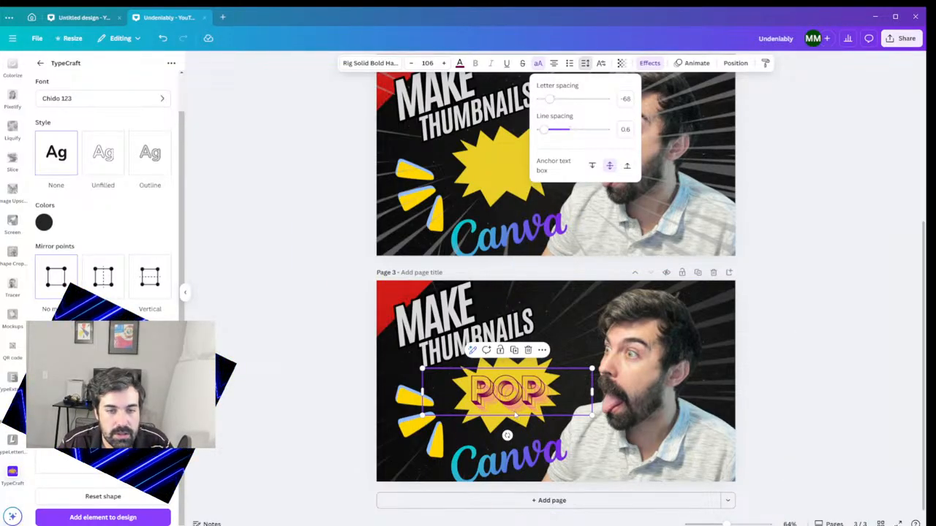
{"action": "key", "text": "Escape"}
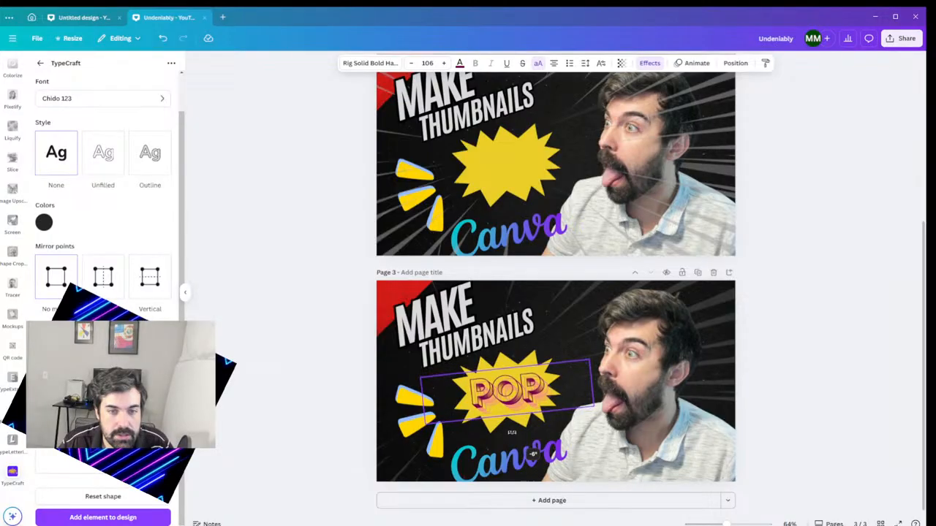
- Tilt the magenta POP text by about -6° on the starburst and leave the TypeCraft app
{"action": "left_click", "coordinate": [509, 395]}
{"action": "left_click", "coordinate": [833, 351]}
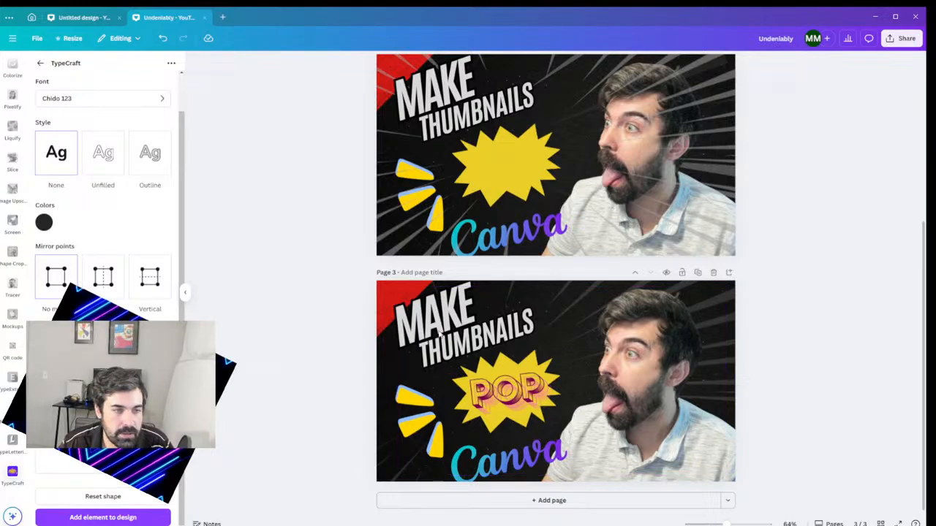
{"action": "scroll", "coordinate": [66, 170], "scroll_direction": "up", "scroll_amount": 2}
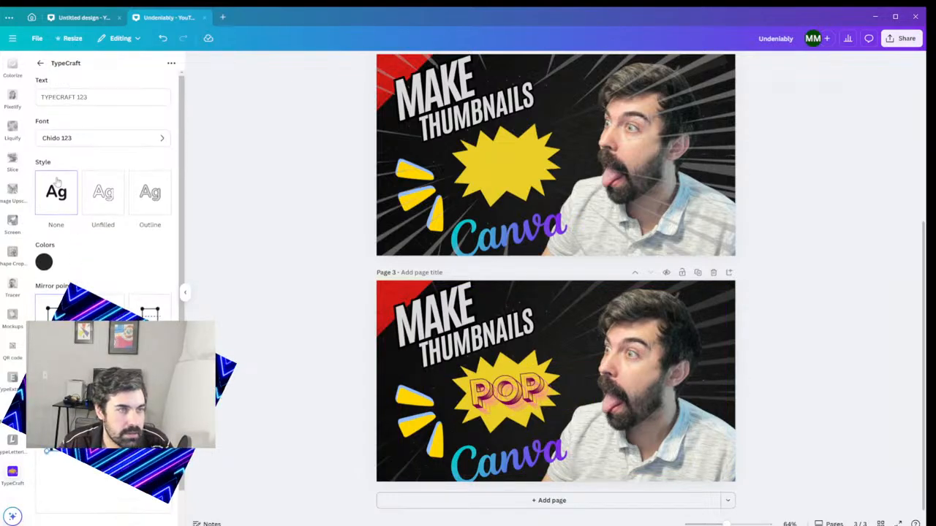
{"action": "left_click", "coordinate": [41, 63]}
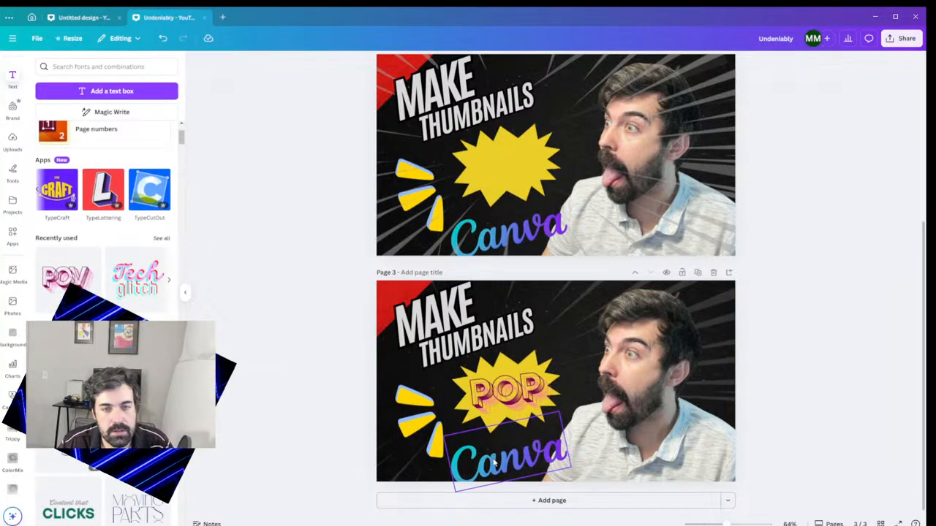
- Nudge the Canva logo right, and shrink the yellow accent strokes, placing them rotated outward at the starburst's upper-right edge
{"action": "left_click_drag", "start_coordinate": [495, 458], "coordinate": [512, 458]}
{"action": "left_click", "coordinate": [434, 439]}
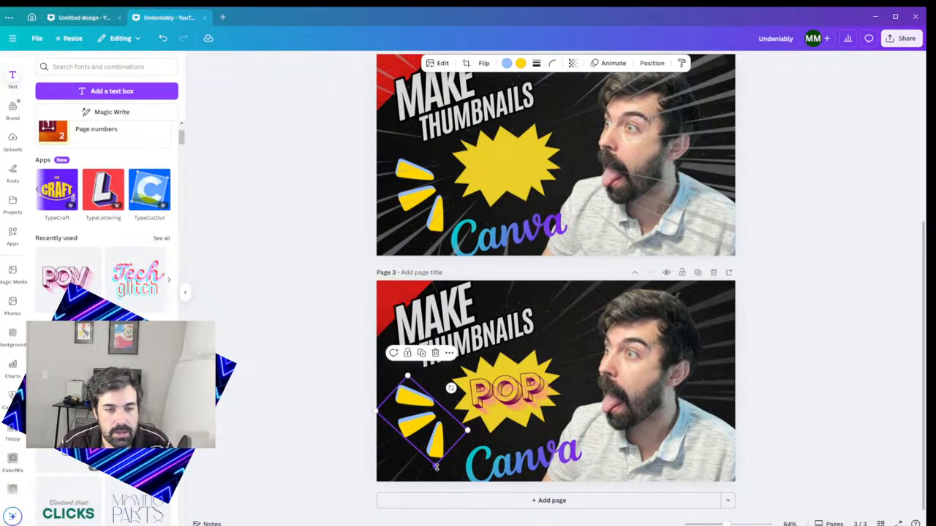
{"action": "left_click_drag", "start_coordinate": [435, 465], "coordinate": [422, 425]}
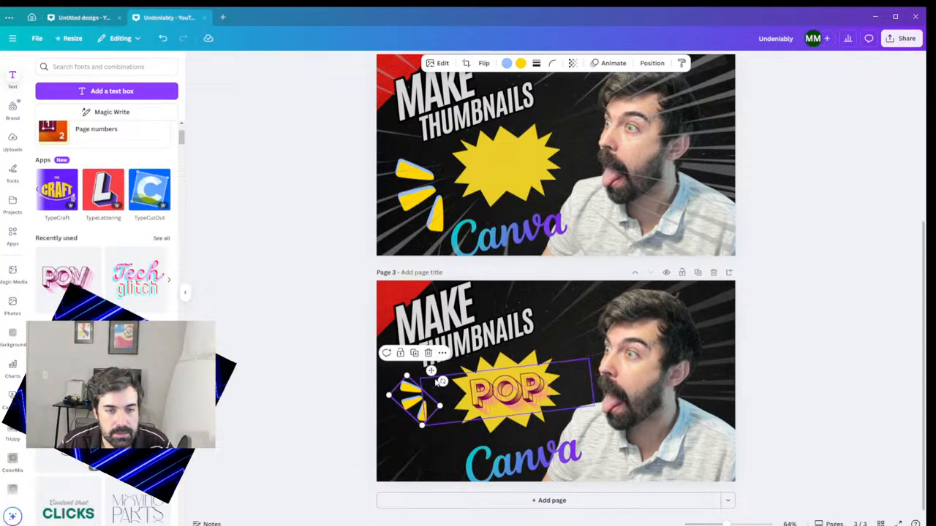
{"action": "left_click_drag", "start_coordinate": [442, 381], "coordinate": [561, 343]}
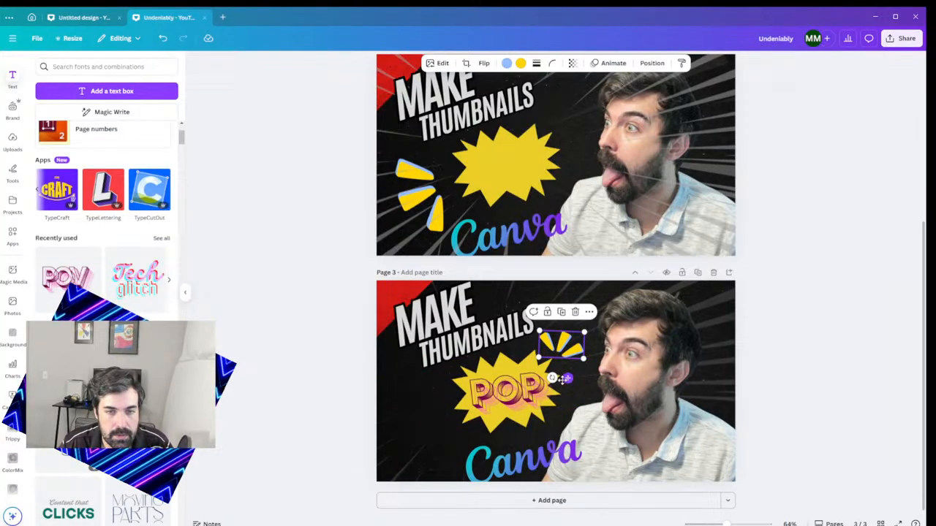
{"action": "left_click_drag", "start_coordinate": [552, 378], "coordinate": [545, 375]}
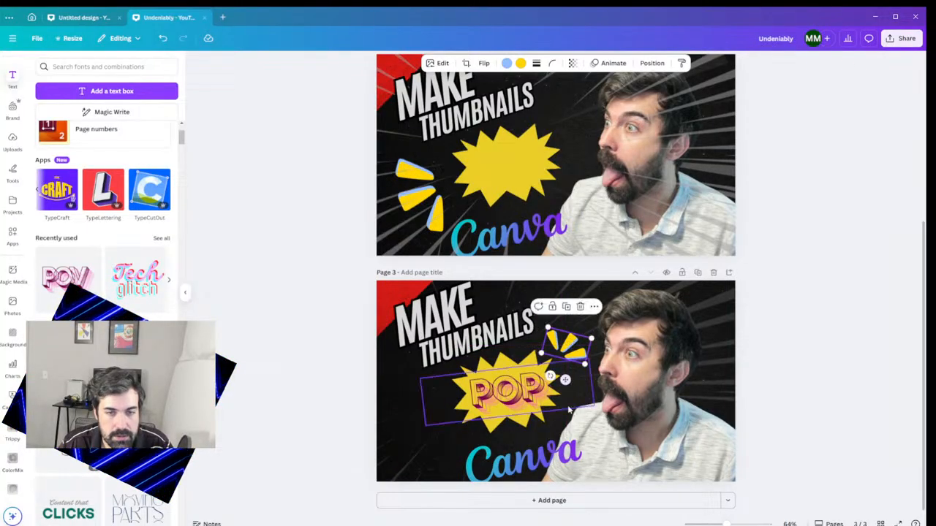
- Reposition the Canva logo beneath the starburst with a shallower upward tilt
{"action": "left_click_drag", "start_coordinate": [526, 457], "coordinate": [468, 459]}
{"action": "mouse_move", "coordinate": [465, 491]}
{"action": "left_mouse_down"}
{"action": "mouse_move", "coordinate": [472, 484]}
{"action": "mouse_move", "coordinate": [476, 495]}
{"action": "mouse_move", "coordinate": [462, 500]}
{"action": "left_mouse_up"}
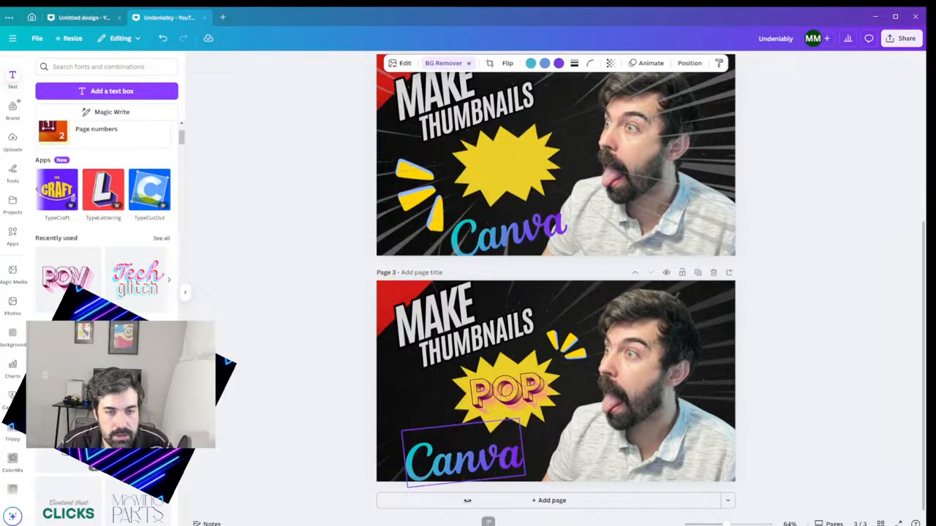
{"action": "left_click_drag", "start_coordinate": [464, 452], "coordinate": [493, 454]}
{"action": "left_click_drag", "start_coordinate": [492, 501], "coordinate": [497, 503]}
{"action": "left_click_drag", "start_coordinate": [492, 469], "coordinate": [501, 468]}
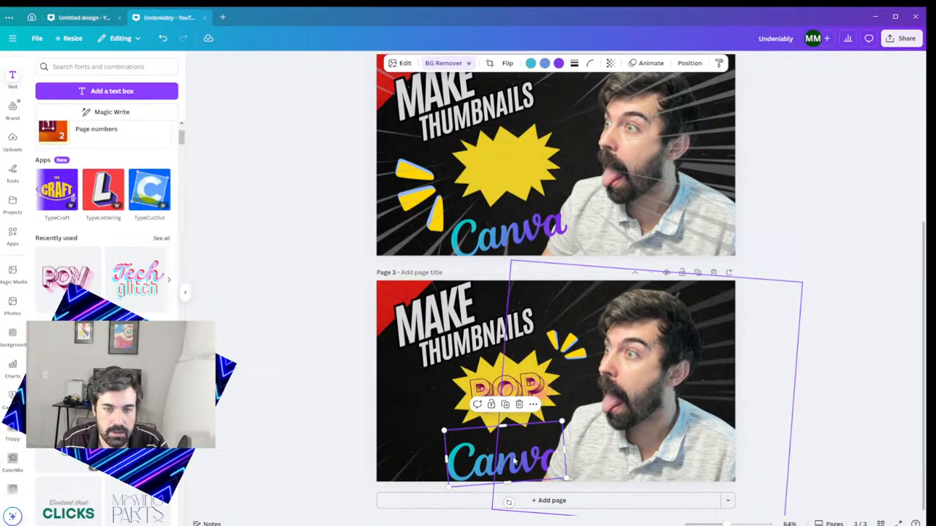
{"action": "left_click", "coordinate": [851, 388]}
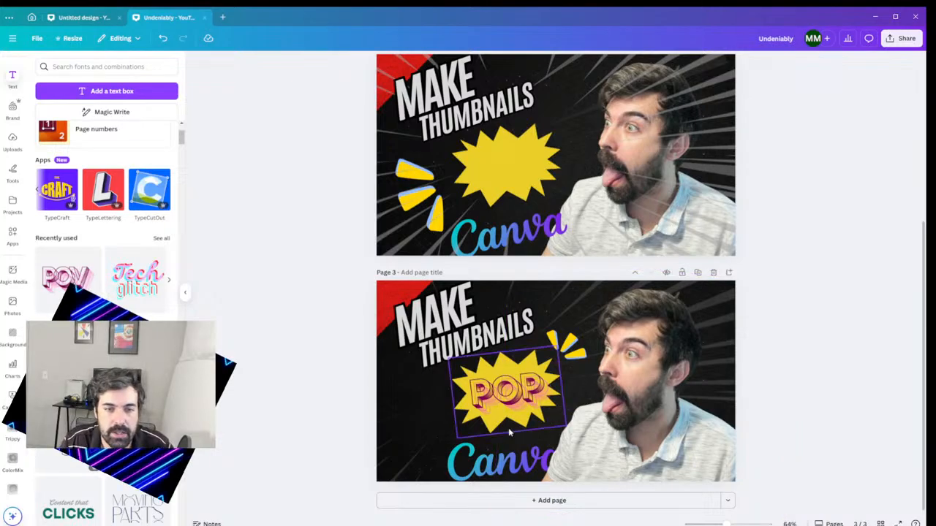
- Shift the Canva logo slightly left, away from the man's shoulder, and trim the top of its frame
{"action": "left_click", "coordinate": [469, 468]}
{"action": "left_click_drag", "start_coordinate": [469, 469], "coordinate": [459, 469]}
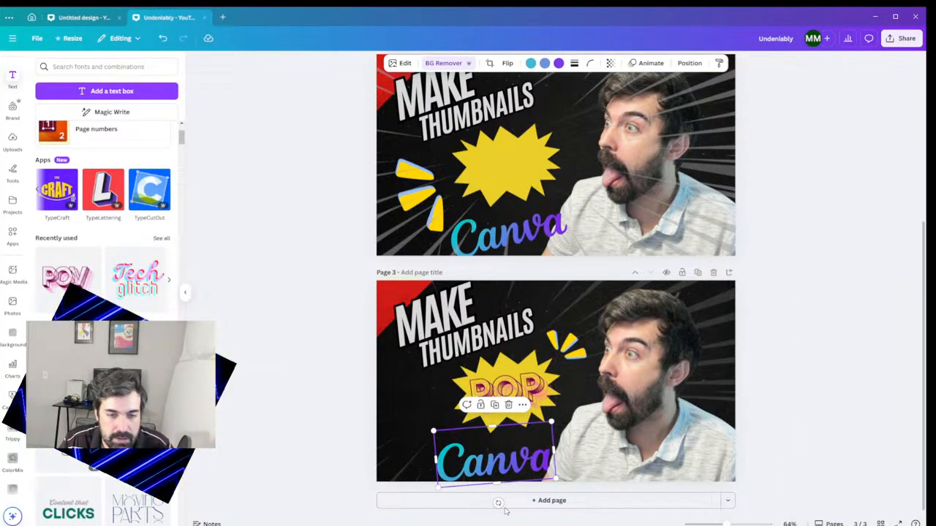
{"action": "left_click_drag", "start_coordinate": [492, 425], "coordinate": [492, 434]}
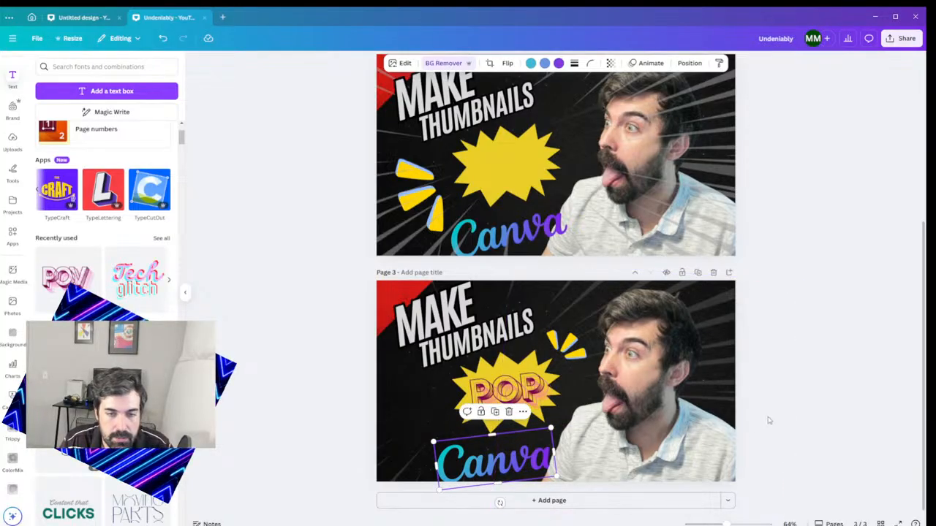
- Group the POP text, the yellow starburst and the accent strokes on page 3
{"action": "left_click", "coordinate": [813, 393]}
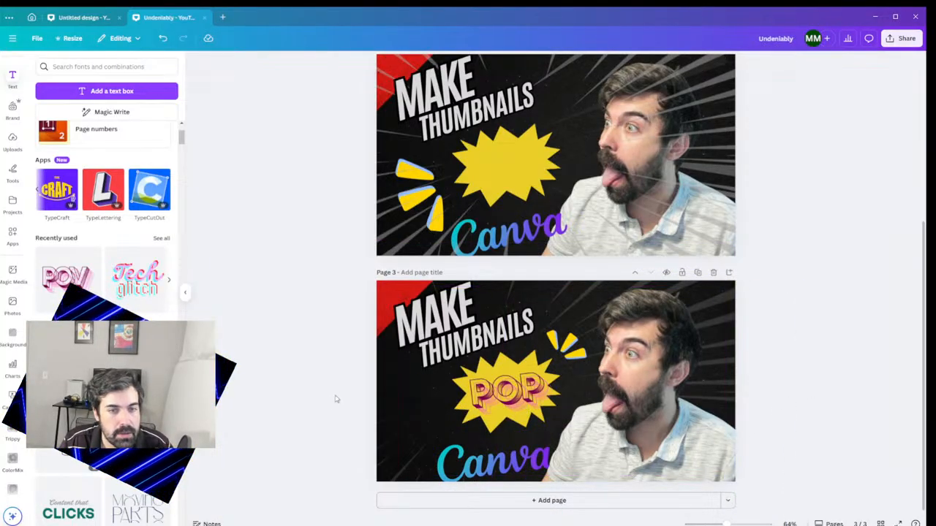
{"action": "left_click", "coordinate": [493, 437]}
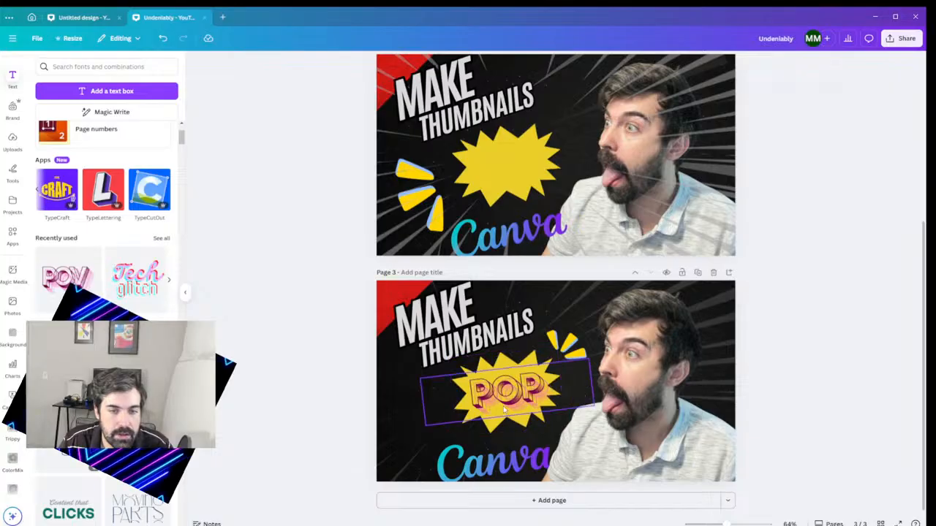
{"action": "left_click", "coordinate": [573, 347], "text": "shift"}
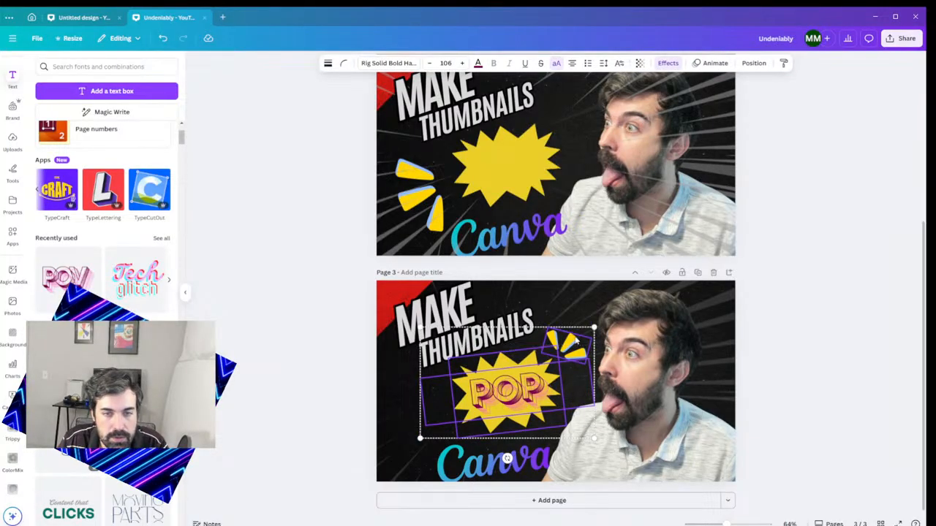
{"action": "left_click", "coordinate": [485, 309]}
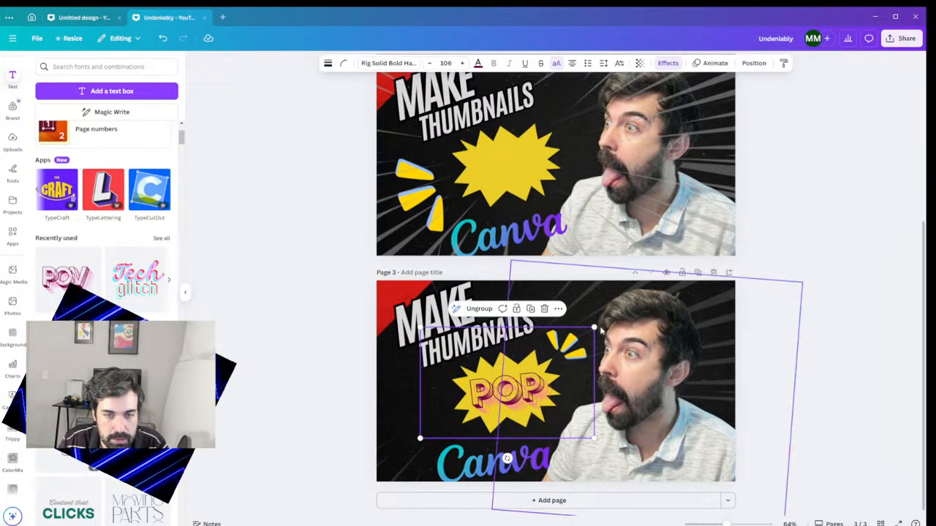
- Enlarge the POP group until its text size is 124 and tilt it slightly further counterclockwise
{"action": "left_click_drag", "start_coordinate": [594, 329], "coordinate": [617, 313]}
{"action": "left_click_drag", "start_coordinate": [511, 409], "coordinate": [512, 421]}
{"action": "left_click_drag", "start_coordinate": [514, 471], "coordinate": [521, 472]}
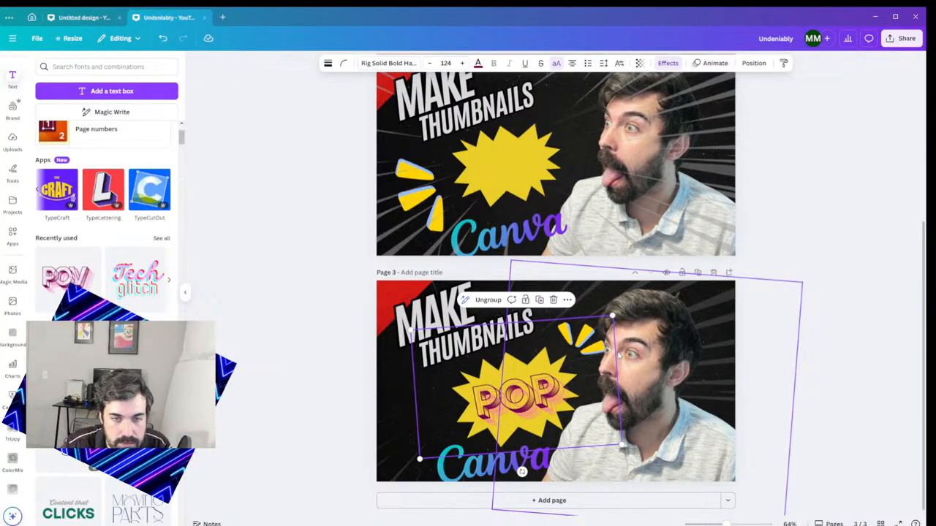
- Raise the POP group in the layer order to directly beneath the Canva logo, above the red triangles
{"action": "left_click", "coordinate": [488, 389]}
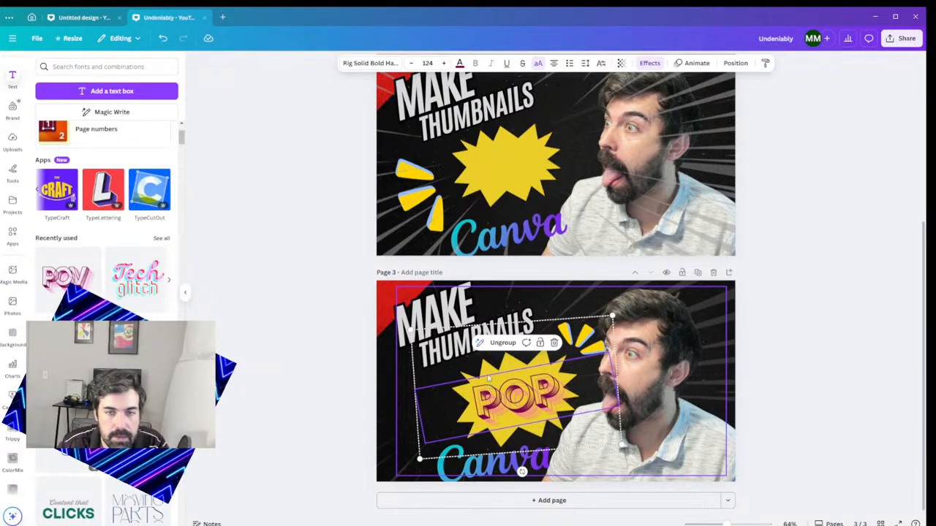
{"action": "left_click", "coordinate": [735, 63]}
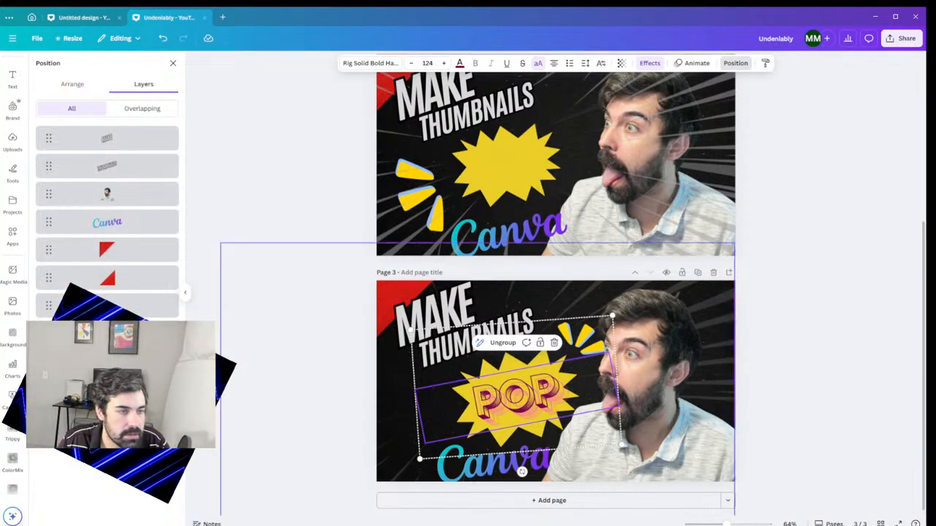
{"action": "left_click_drag", "start_coordinate": [109, 305], "coordinate": [111, 247]}
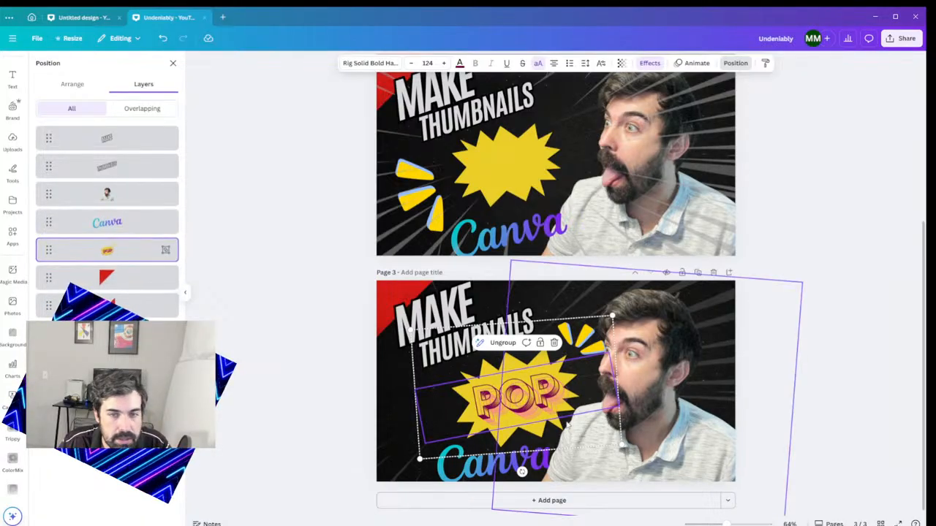
- Shift the man's cutout slightly right on page 3, away from the accent strokes
{"action": "left_click_drag", "start_coordinate": [647, 335], "coordinate": [715, 341]}
{"action": "left_click", "coordinate": [623, 363]}
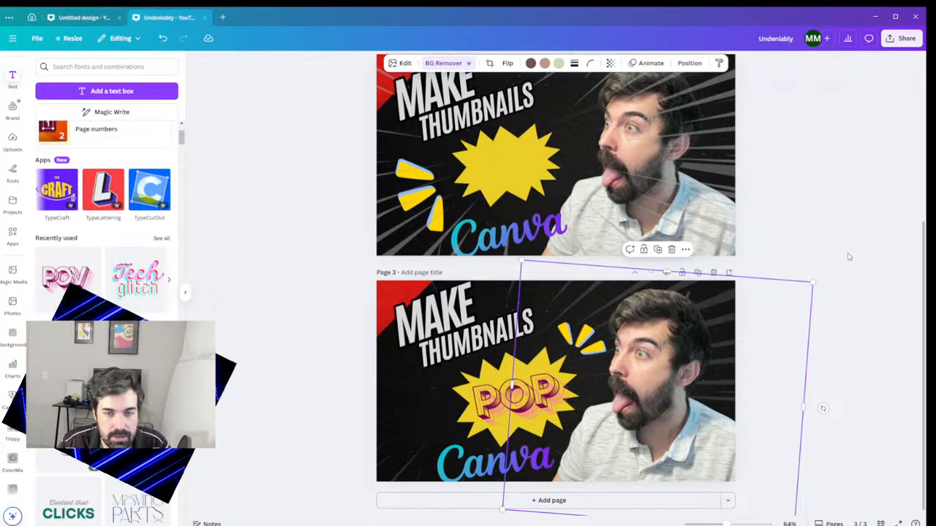
{"action": "left_click", "coordinate": [497, 402]}
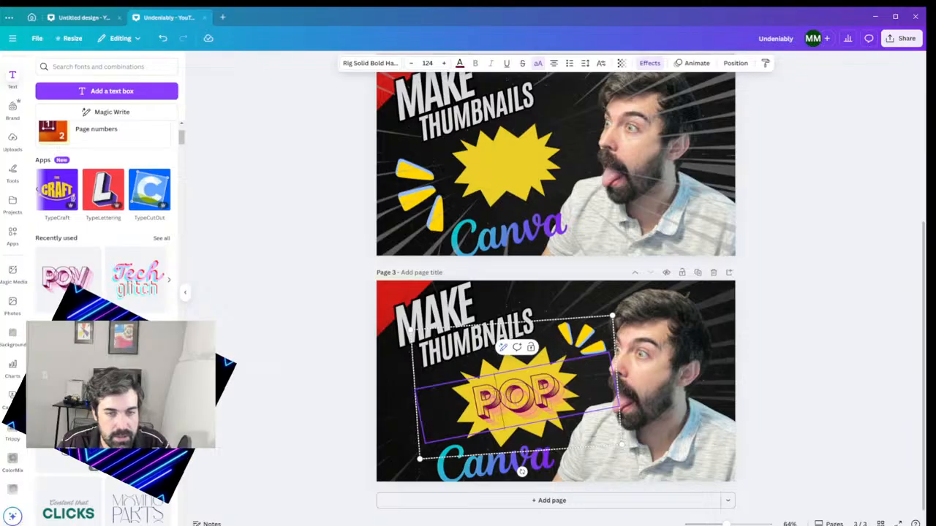
{"action": "left_click", "coordinate": [877, 359]}
{"action": "left_click", "coordinate": [516, 370]}
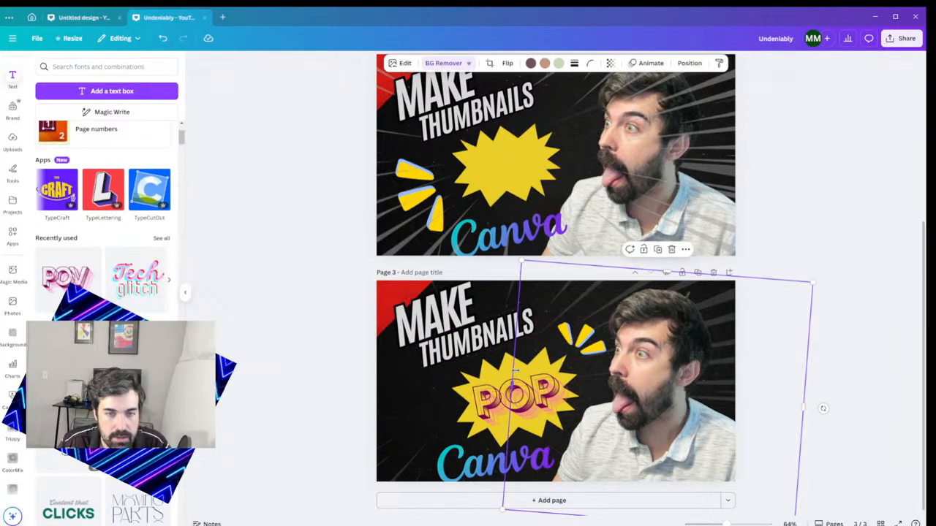
- Shrink the POP group to a text size of 106 and place it between THUMBNAILS and the Canva logo, clear of the man's face
{"action": "left_click", "coordinate": [489, 369]}
{"action": "left_click_drag", "start_coordinate": [495, 371], "coordinate": [482, 374]}
{"action": "left_click_drag", "start_coordinate": [405, 462], "coordinate": [433, 442]}
{"action": "left_click_drag", "start_coordinate": [522, 364], "coordinate": [508, 370]}
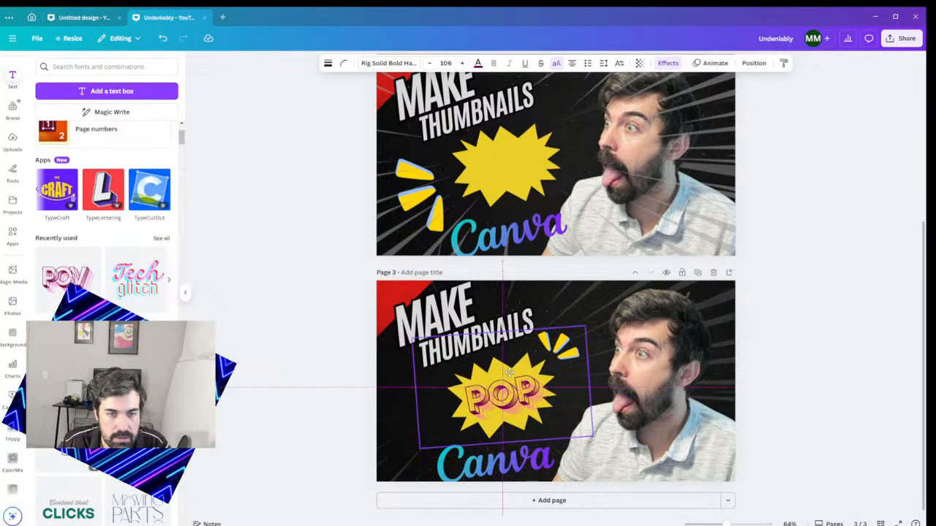
{"action": "left_click", "coordinate": [802, 351]}
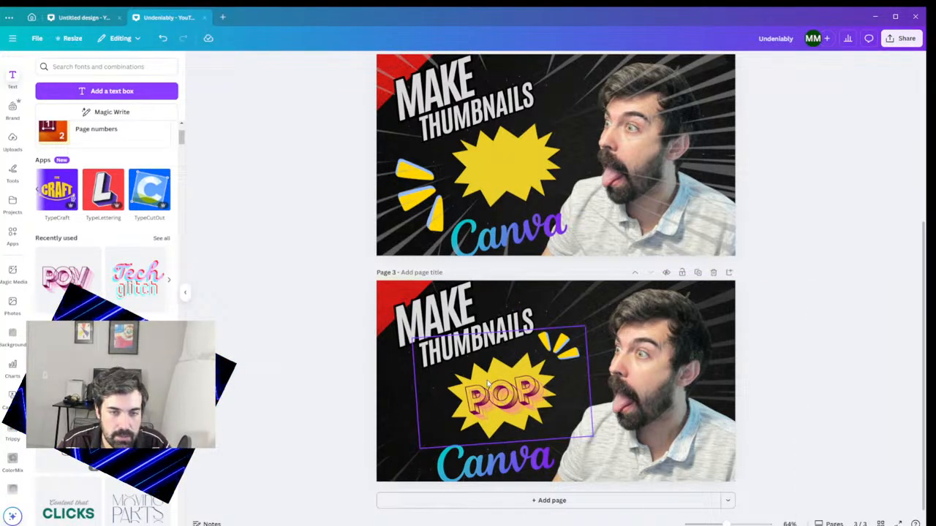
{"action": "left_click", "coordinate": [488, 384]}
{"action": "left_click", "coordinate": [839, 333]}
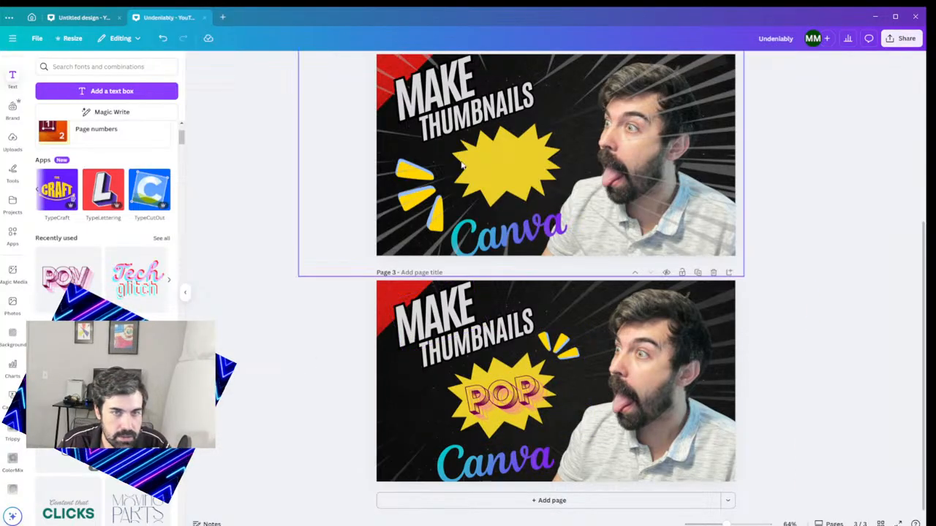
- Move the red UNDENIABLY text from page 1 onto page 3, just above the Canva logo
{"action": "scroll", "coordinate": [489, 178], "scroll_direction": "up", "scroll_amount": 3}
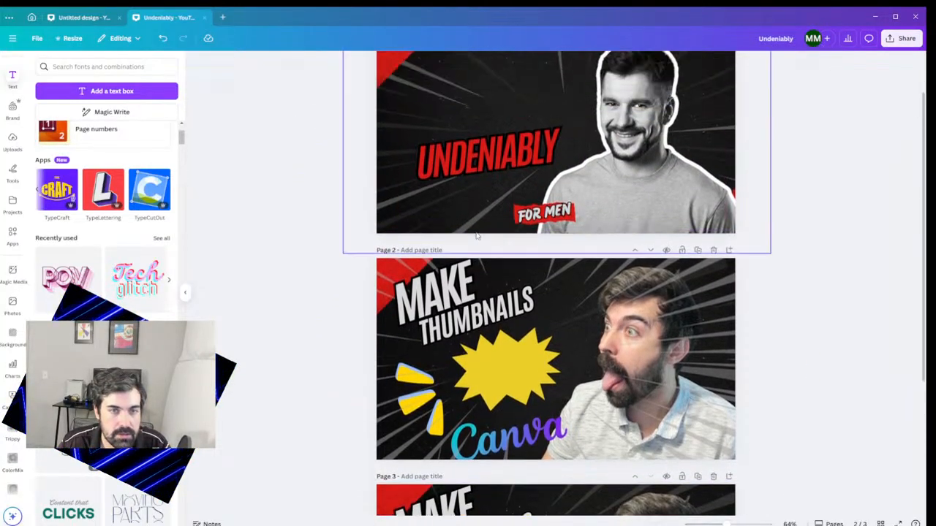
{"action": "scroll", "coordinate": [476, 231], "scroll_direction": "up", "scroll_amount": 2}
{"action": "left_click", "coordinate": [465, 205]}
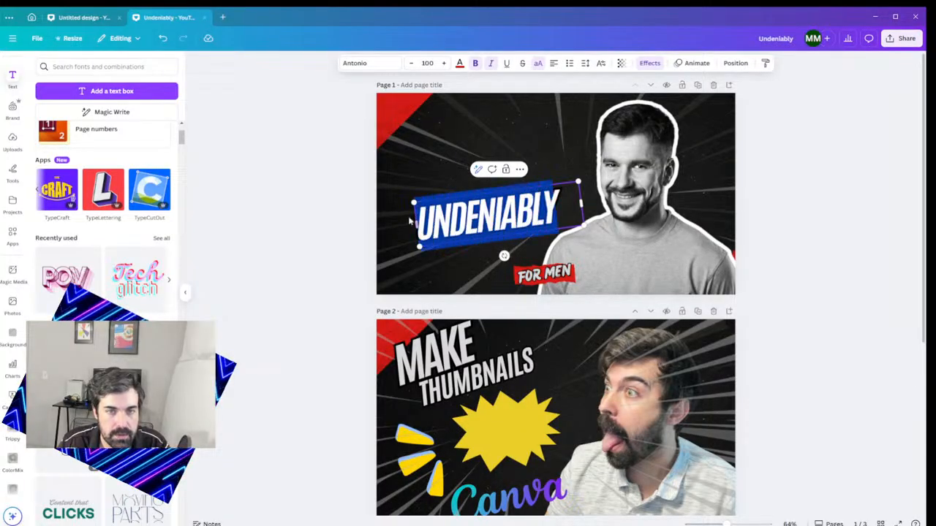
{"action": "left_click", "coordinate": [779, 223]}
{"action": "left_click", "coordinate": [484, 212]}
{"action": "left_click_drag", "start_coordinate": [484, 212], "coordinate": [520, 447]}
{"action": "scroll", "coordinate": [820, 421], "scroll_direction": "down", "scroll_amount": 2}
{"action": "scroll", "coordinate": [820, 421], "scroll_direction": "down", "scroll_amount": 2}
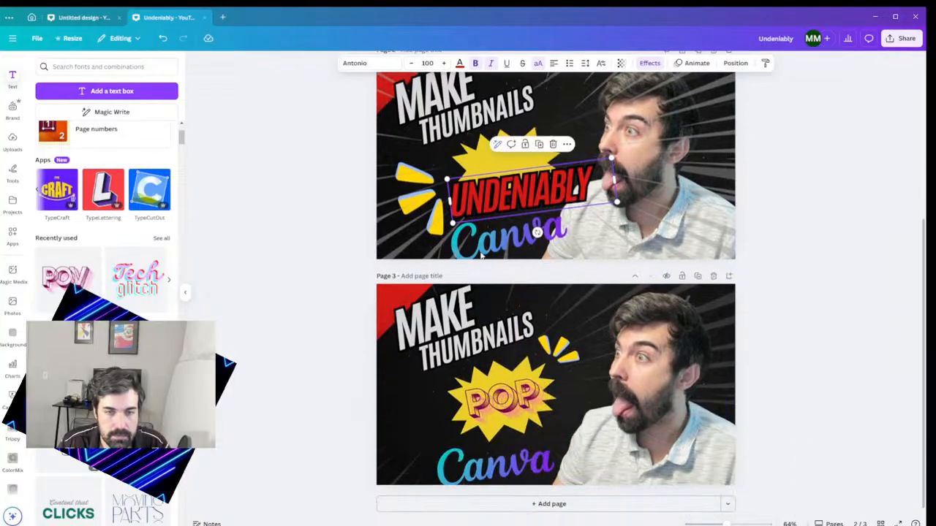
{"action": "left_click_drag", "start_coordinate": [523, 212], "coordinate": [465, 433]}
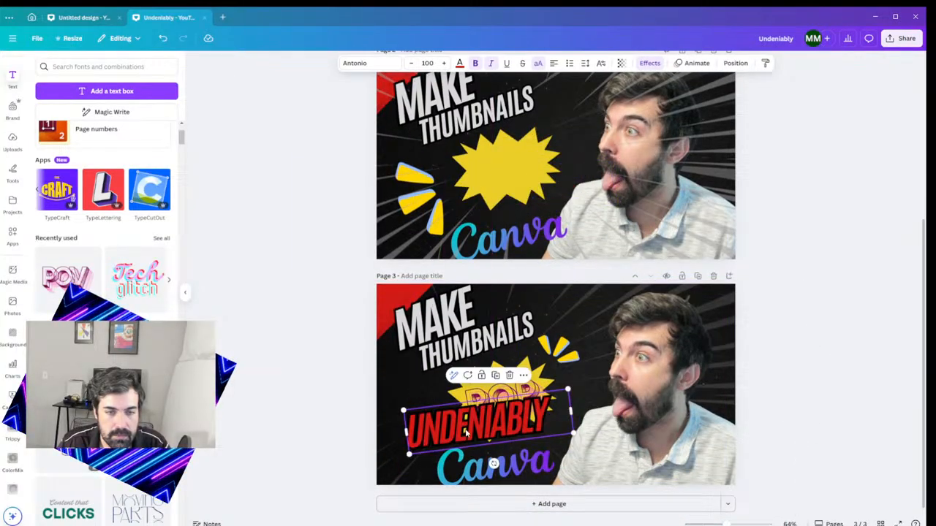
- Replace the UNDENIABLY text with ON at size 43.1, placed just left of the Canva logo
{"action": "double_click", "coordinate": [549, 411]}
{"action": "type", "text": "IN"}
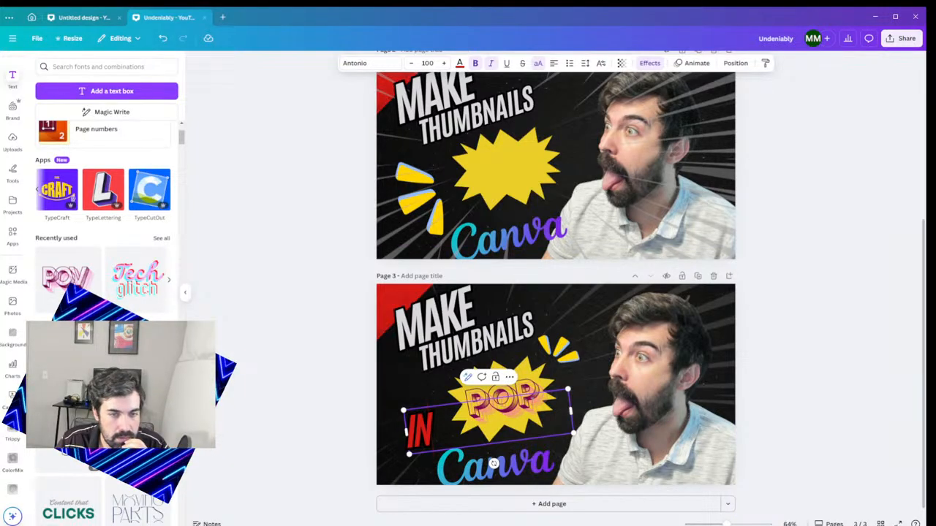
{"action": "left_click_drag", "start_coordinate": [567, 389], "coordinate": [480, 432]}
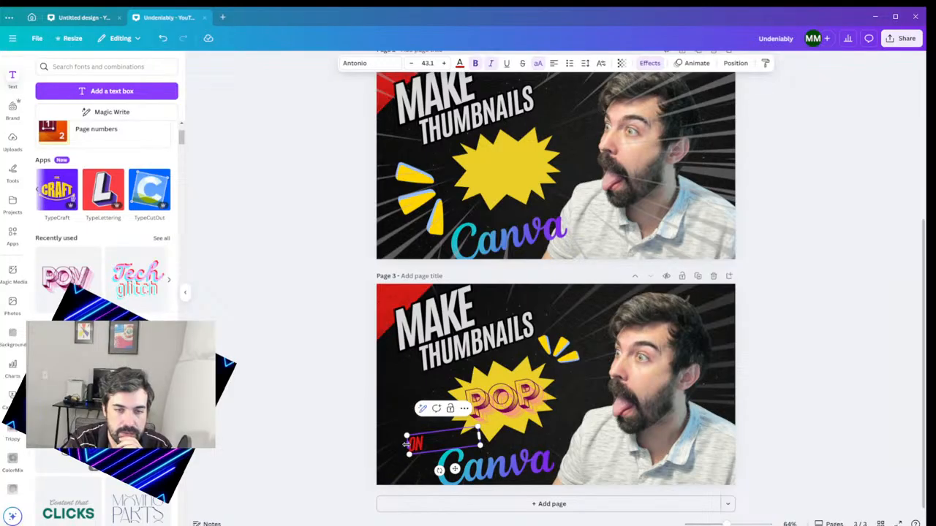
{"action": "mouse_move", "coordinate": [407, 443]}
{"action": "left_mouse_down"}
{"action": "mouse_move", "coordinate": [413, 459]}
{"action": "mouse_move", "coordinate": [422, 451]}
{"action": "left_mouse_up"}
{"action": "left_click", "coordinate": [866, 403]}
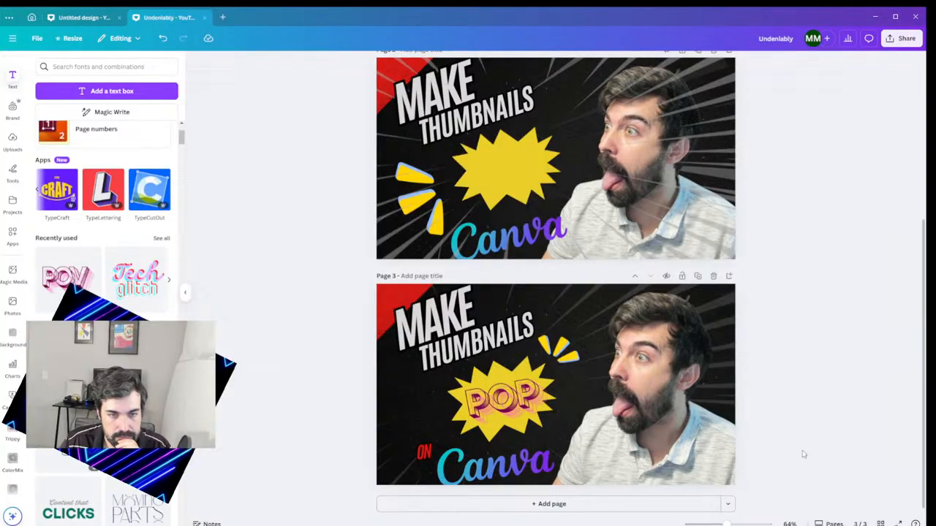
{"action": "left_click", "coordinate": [563, 359]}
{"action": "left_click", "coordinate": [836, 344]}
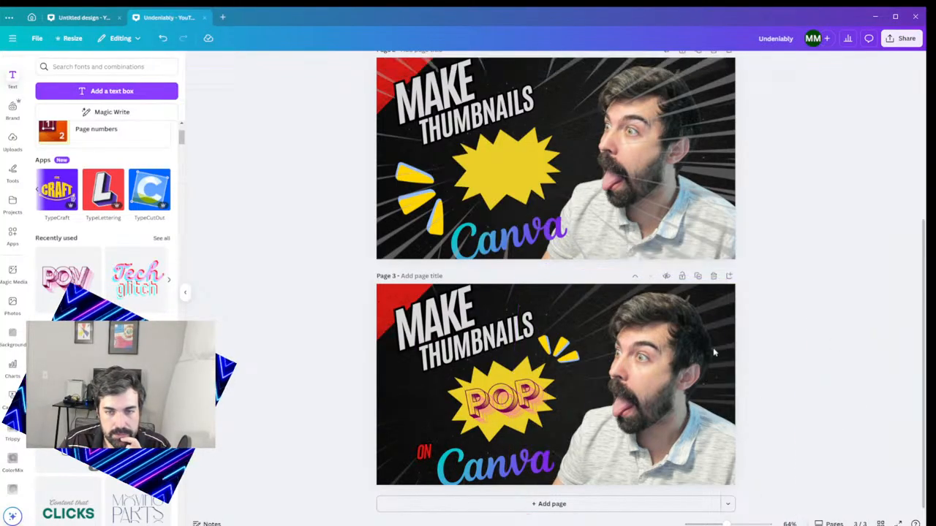
{"action": "scroll", "coordinate": [836, 351], "scroll_direction": "down", "scroll_amount": 1}
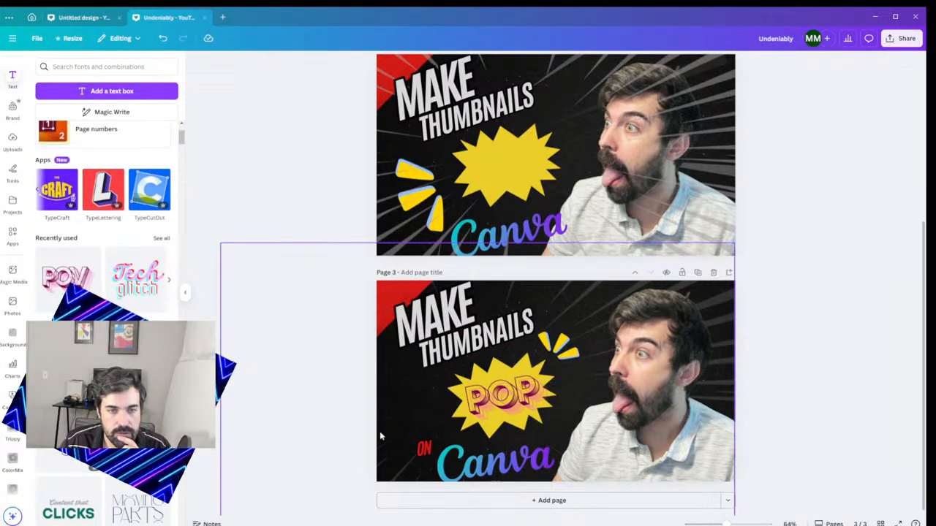
- Ungroup the POP text, starburst and accent strokes, and show the page's layer list
{"action": "left_click", "coordinate": [468, 408]}
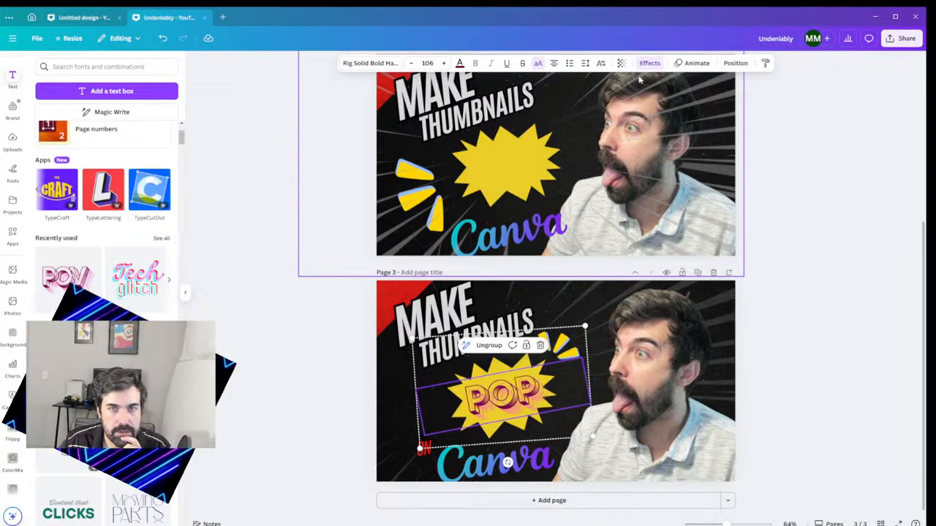
{"action": "left_click", "coordinate": [735, 63]}
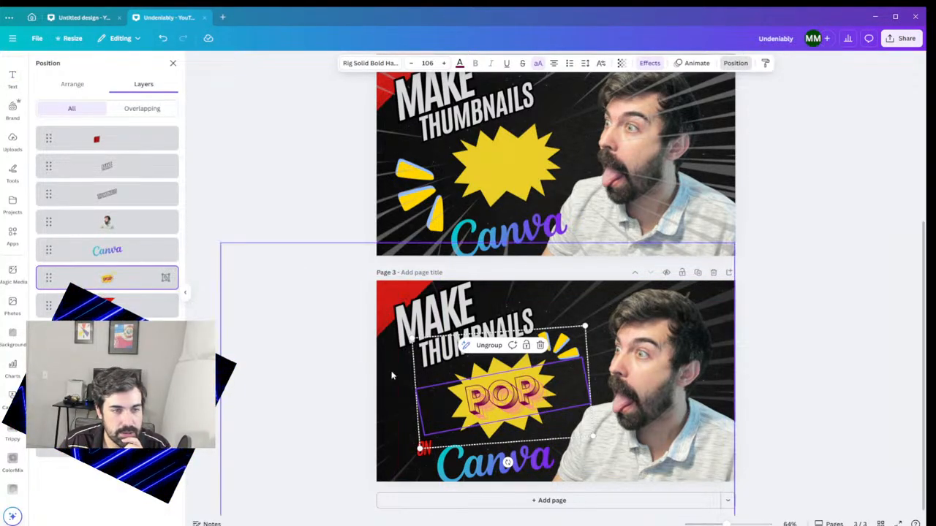
{"action": "left_click", "coordinate": [487, 346]}
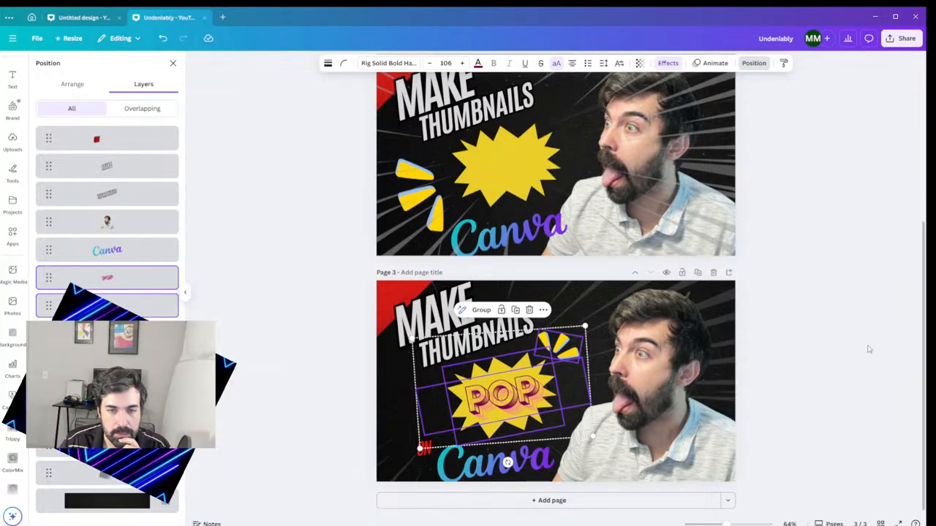
{"action": "left_click", "coordinate": [753, 64]}
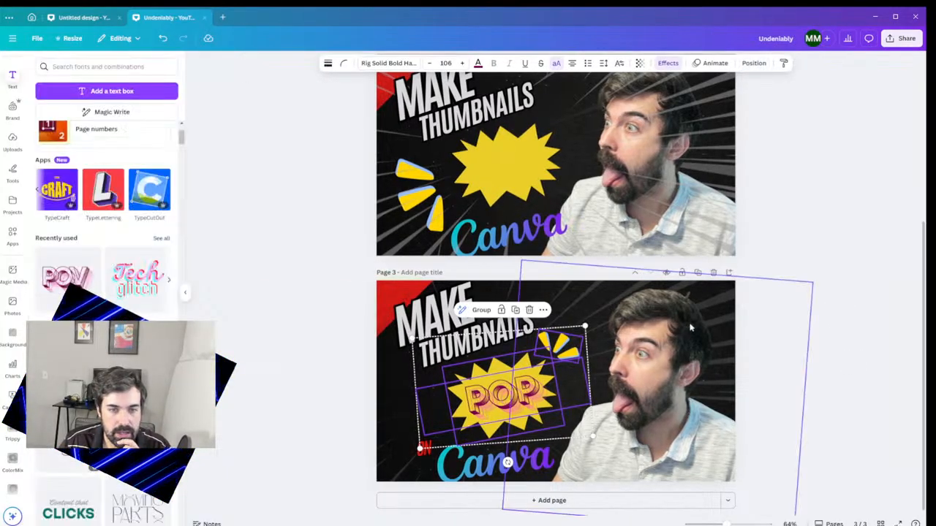
{"action": "left_click", "coordinate": [755, 65]}
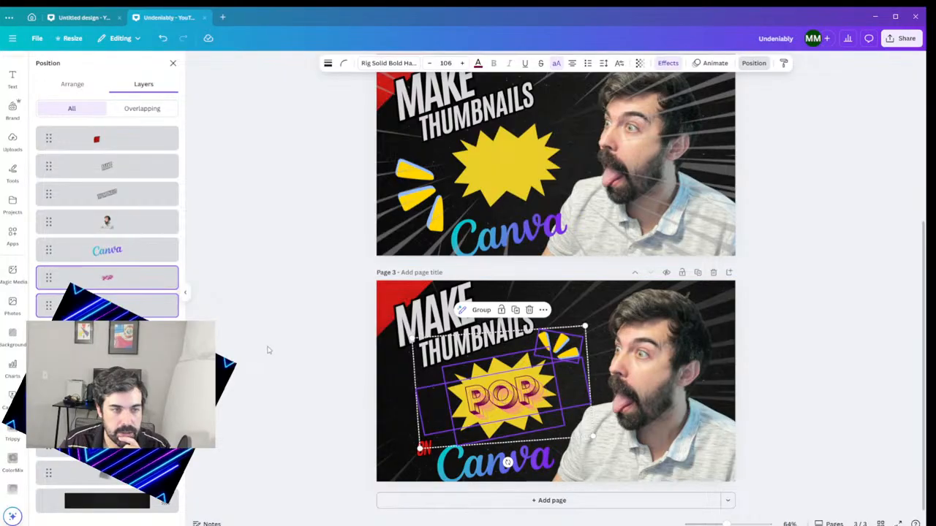
- Enlarge the yellow starburst toward its lower left and shift the POP text left to centre on it
{"action": "left_click", "coordinate": [490, 429]}
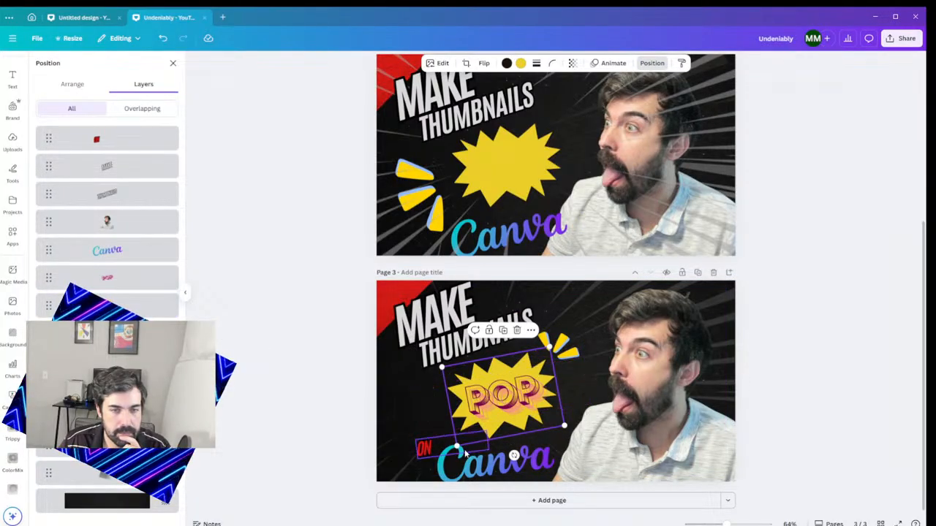
{"action": "left_click_drag", "start_coordinate": [457, 446], "coordinate": [437, 461]}
{"action": "left_click_drag", "start_coordinate": [483, 424], "coordinate": [476, 393]}
{"action": "left_click", "coordinate": [485, 397]}
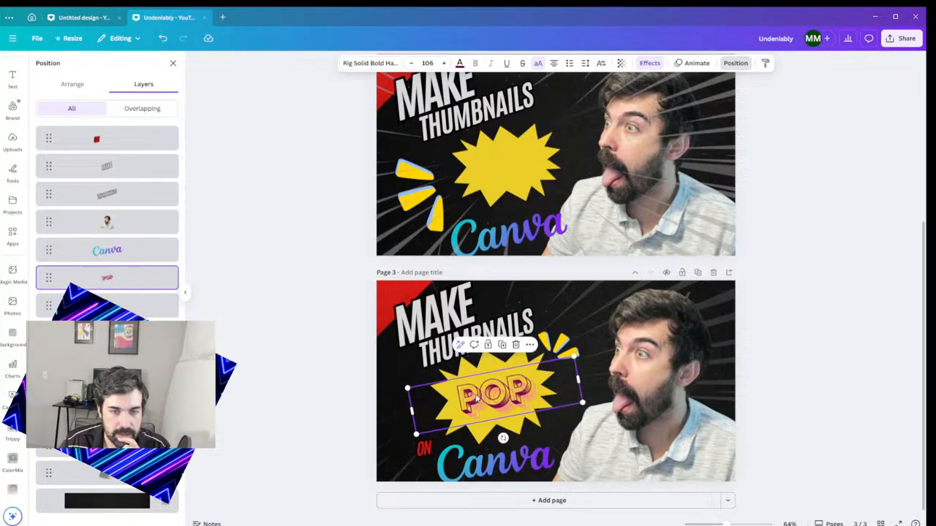
{"action": "left_click", "coordinate": [470, 441]}
{"action": "left_click", "coordinate": [504, 430]}
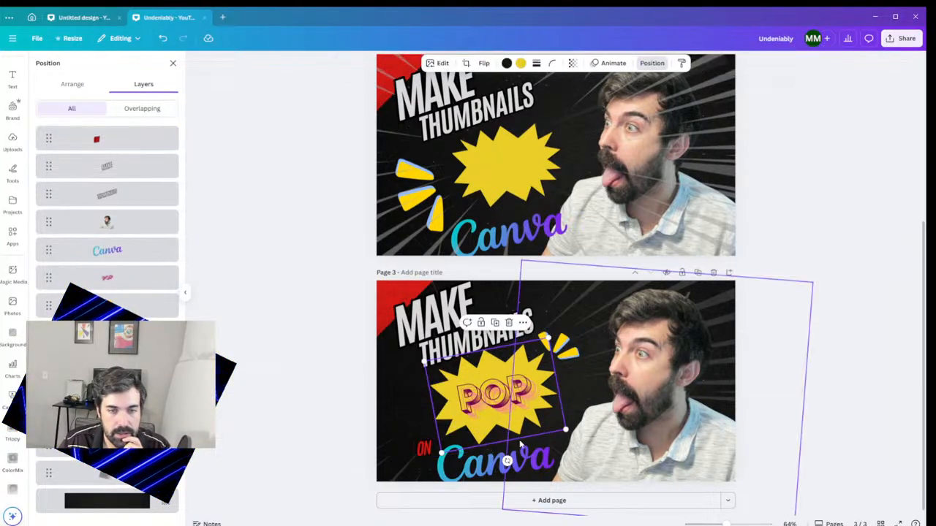
- Rotate the starburst to a shallower tilt, shrink it slightly and recentre it behind the POP text
{"action": "left_click_drag", "start_coordinate": [507, 458], "coordinate": [501, 462]}
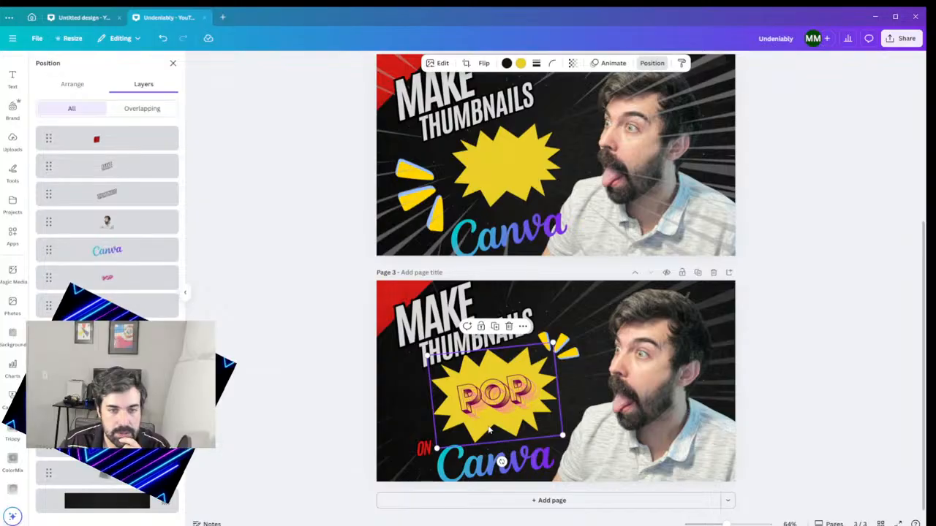
{"action": "left_click_drag", "start_coordinate": [427, 355], "coordinate": [430, 359]}
{"action": "left_click_drag", "start_coordinate": [504, 434], "coordinate": [499, 427]}
- Apply an Angled shadow effect to the yellow starburst behind the POP text
{"action": "left_click", "coordinate": [651, 63]}
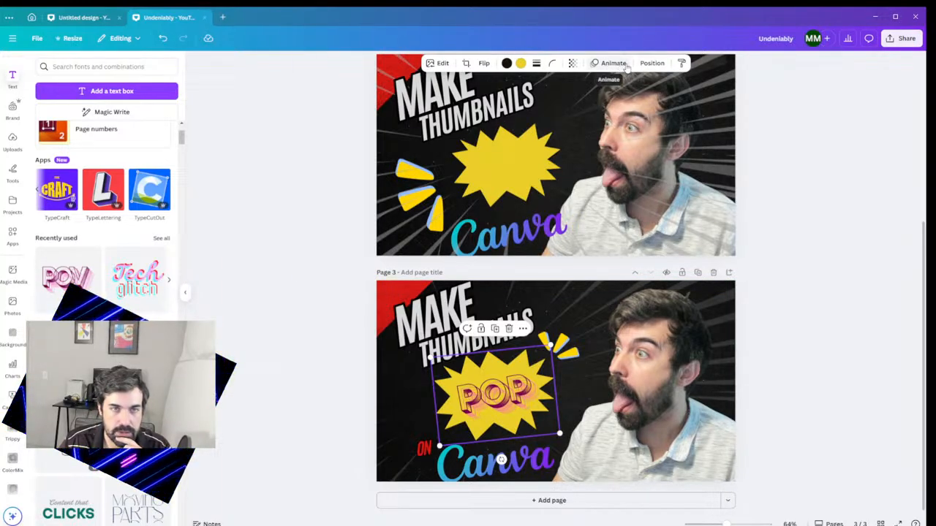
{"action": "left_click", "coordinate": [440, 63]}
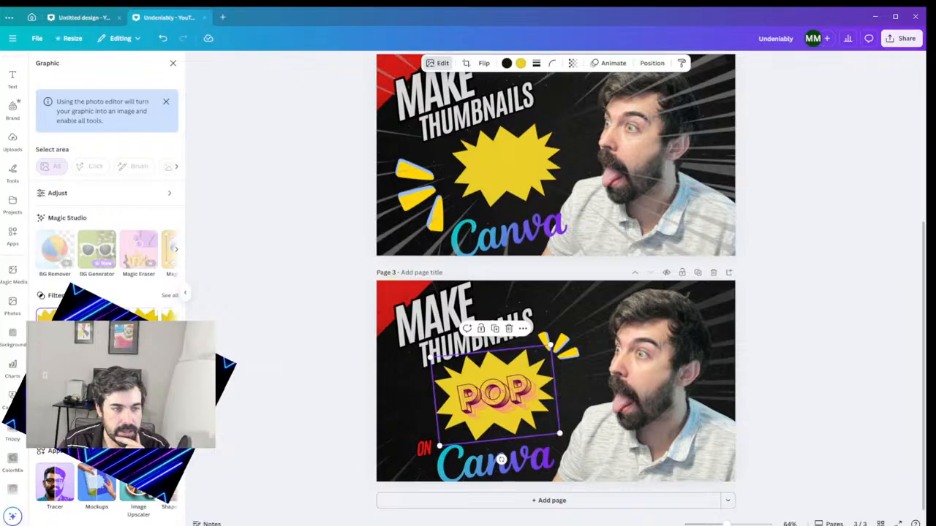
{"action": "left_click", "coordinate": [55, 405]}
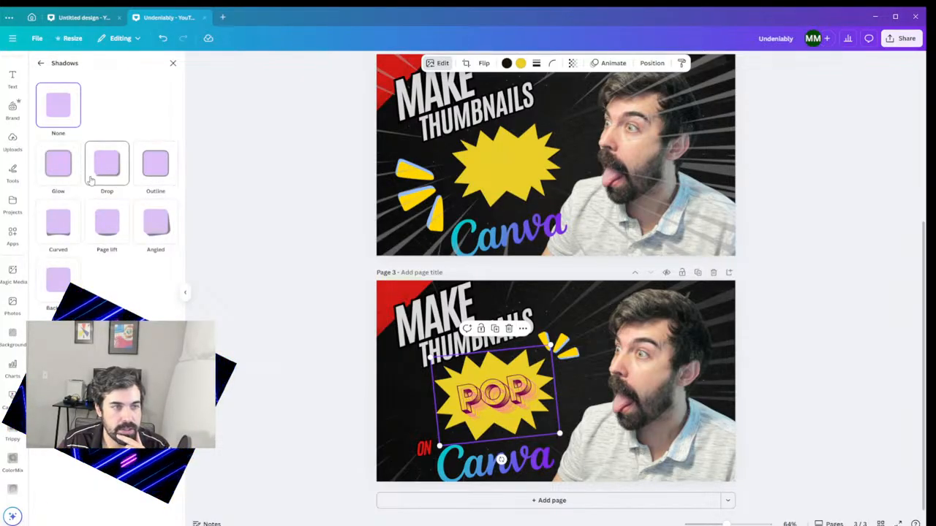
{"action": "left_click", "coordinate": [155, 232]}
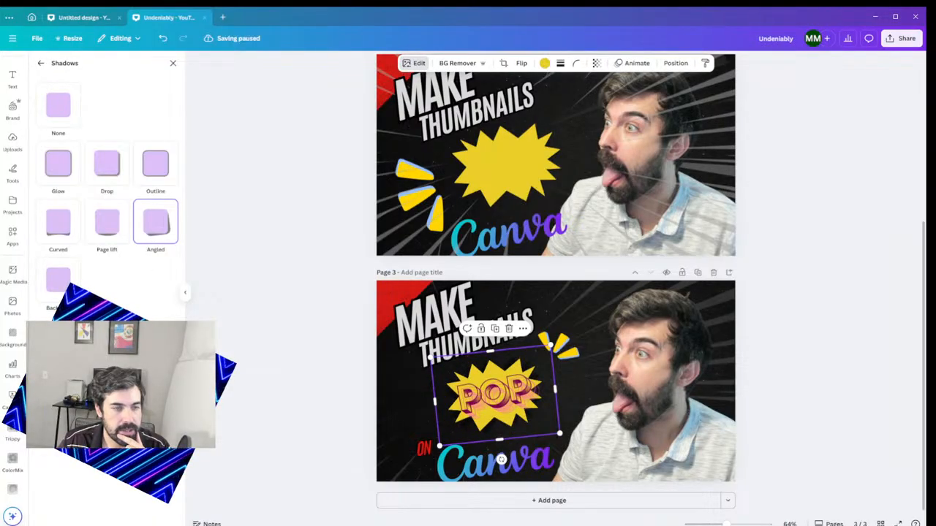
- Set the starburst's Angled shadow colour to light blue #5DE2FF
{"action": "left_click", "coordinate": [152, 447]}
{"action": "left_click_drag", "start_coordinate": [228, 468], "coordinate": [238, 468]}
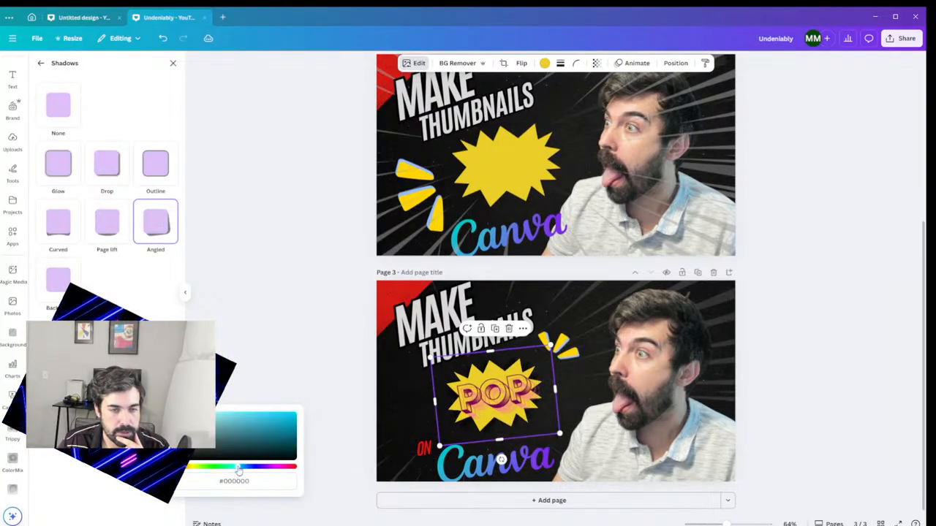
{"action": "left_click", "coordinate": [237, 414]}
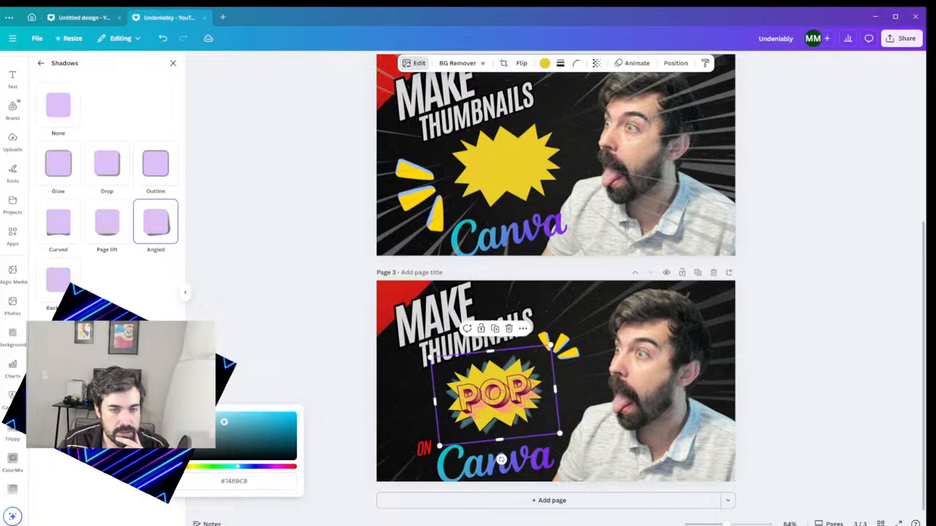
{"action": "left_click", "coordinate": [253, 414]}
{"action": "left_click", "coordinate": [225, 414]}
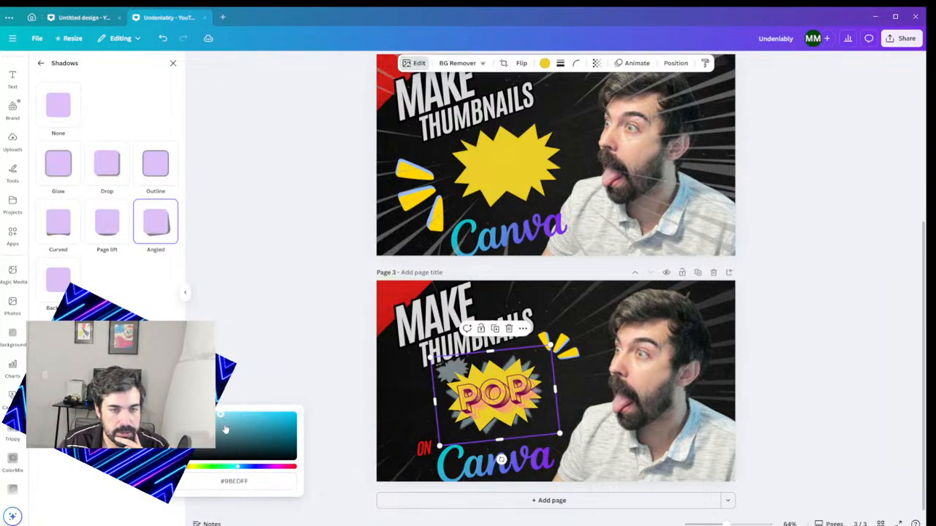
{"action": "left_click", "coordinate": [275, 429]}
{"action": "left_click", "coordinate": [288, 420]}
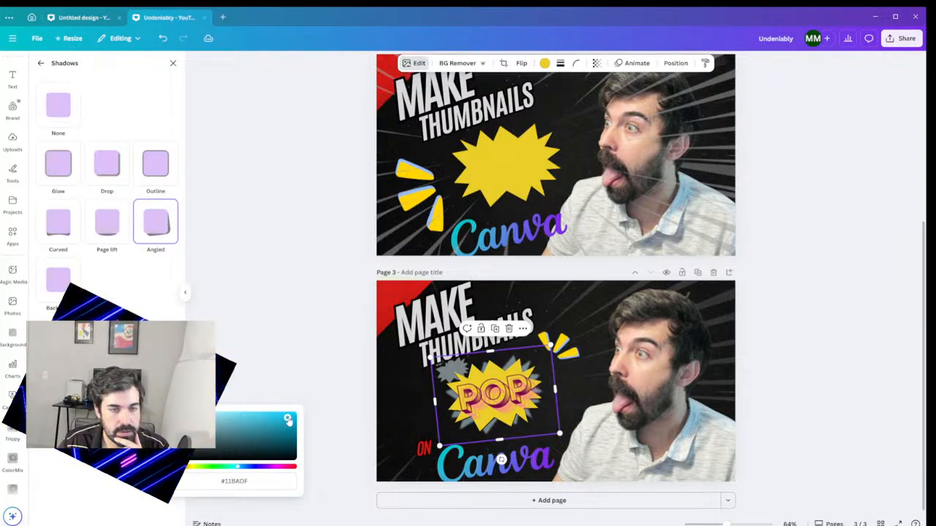
{"action": "left_click_drag", "start_coordinate": [288, 420], "coordinate": [251, 414]}
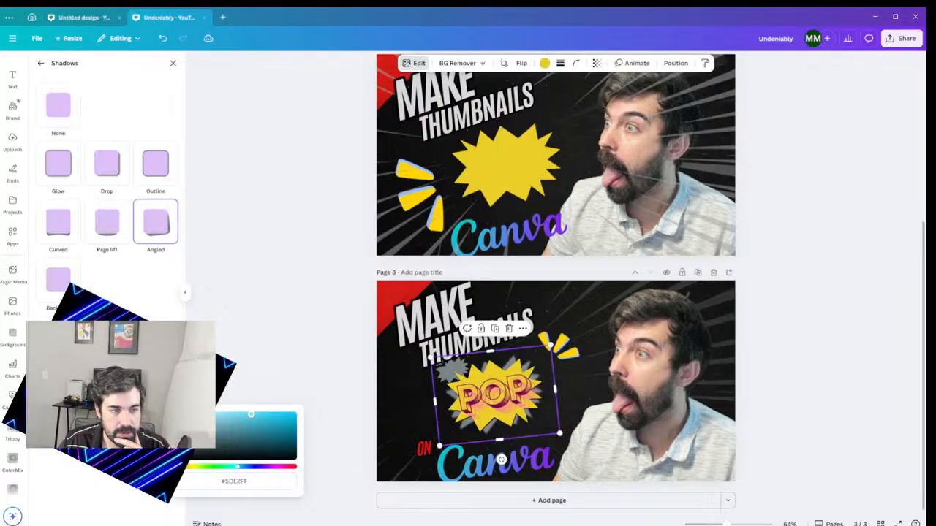
{"action": "key", "text": "Escape"}
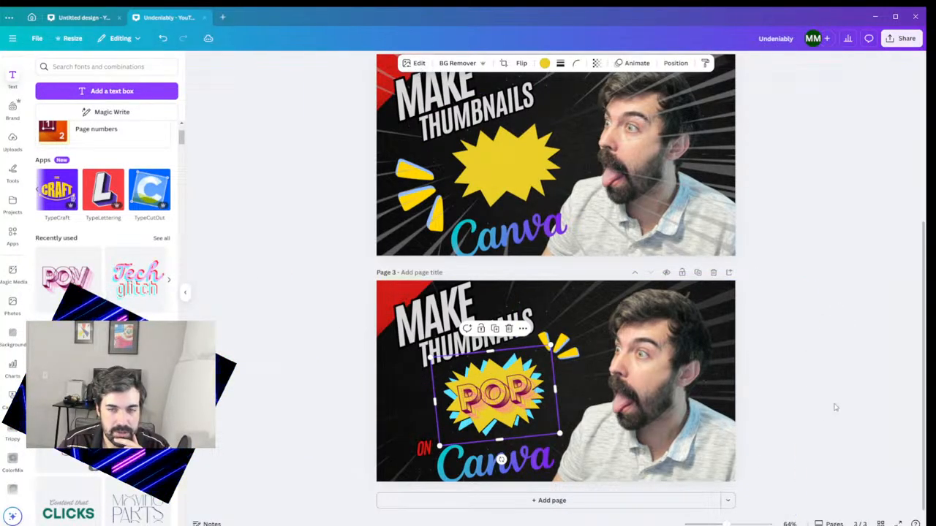
- Adjust the starburst's Angled shadow so it forms a thin blue edge close to the shape
{"action": "left_click", "coordinate": [414, 63]}
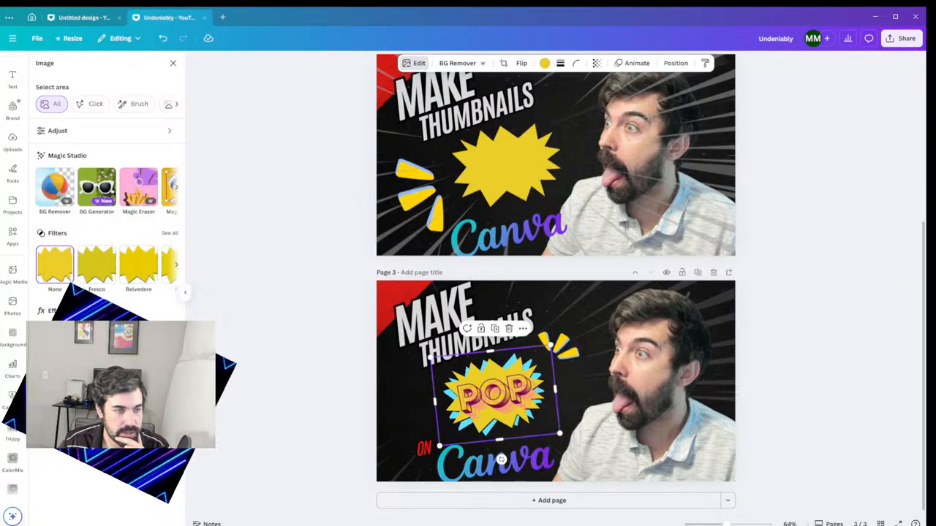
{"action": "left_click", "coordinate": [54, 342]}
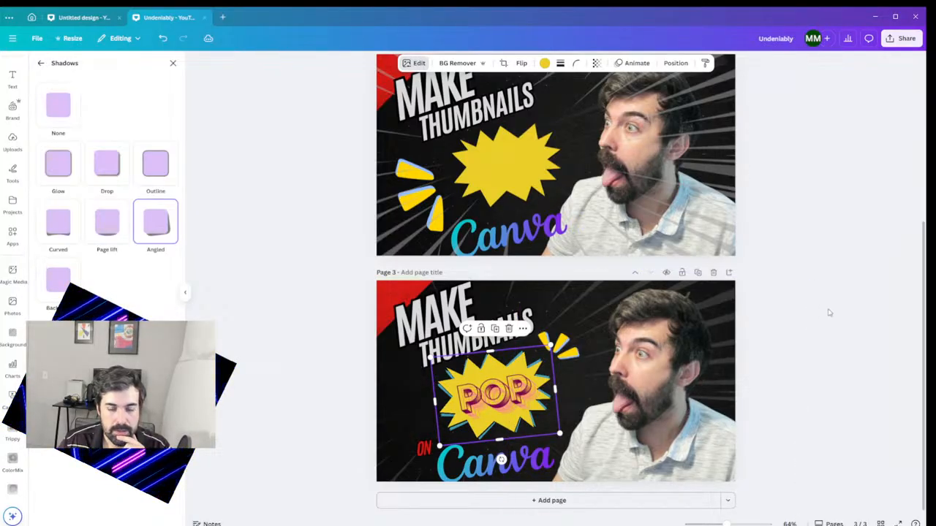
{"action": "key", "text": "Escape"}
{"action": "key", "text": "Escape"}
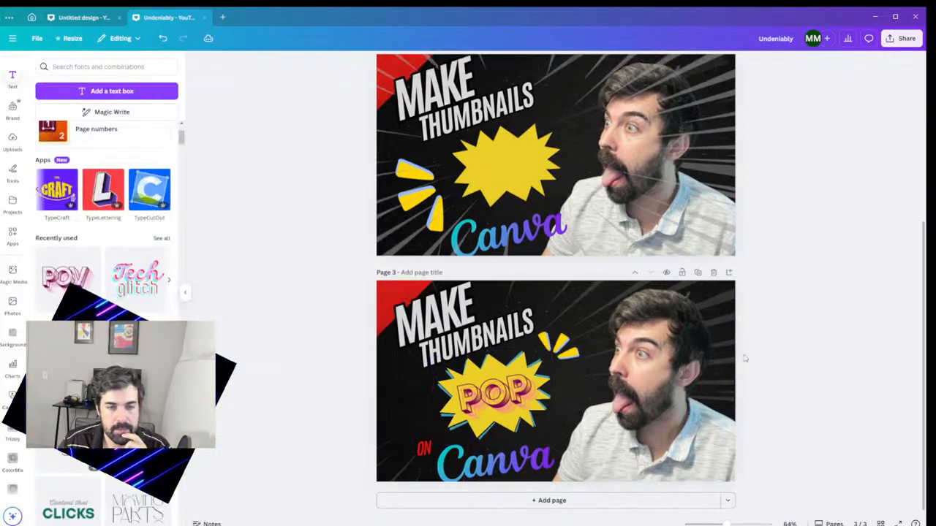
- Duplicate the yellow starburst with its blue shadow on page 3
{"action": "left_click", "coordinate": [470, 428]}
{"action": "left_click", "coordinate": [501, 430]}
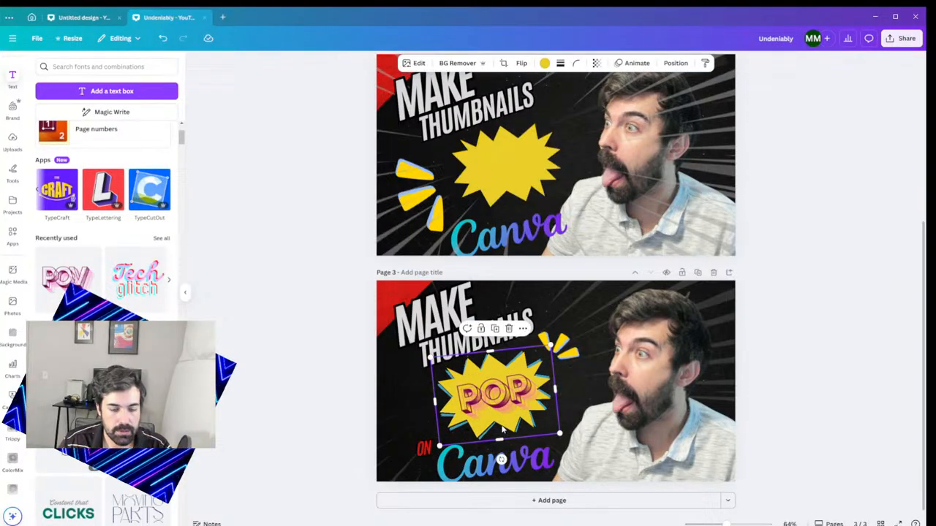
{"action": "left_click", "coordinate": [502, 422]}
{"action": "key", "text": "Delete"}
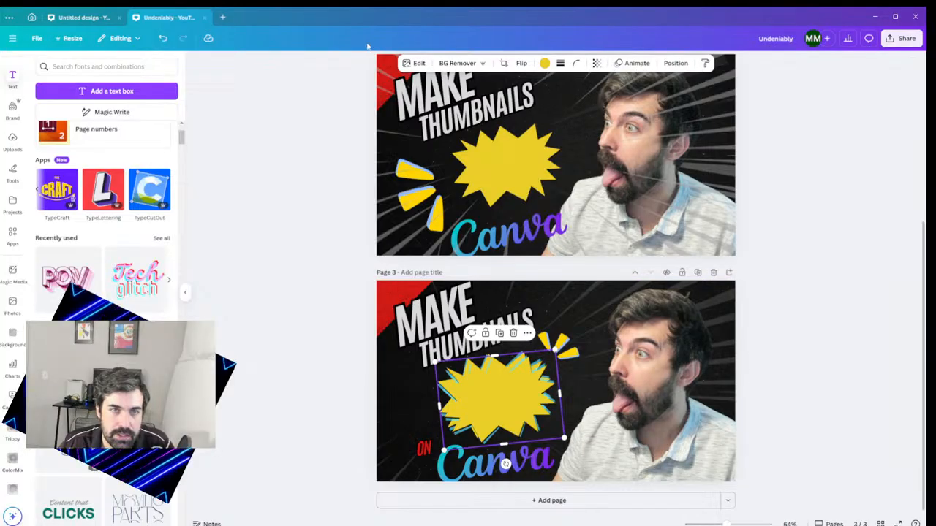
- Turn the duplicated starburst black with a custom Duotone, using #000000 highlights and black shadows
{"action": "left_click", "coordinate": [411, 64]}
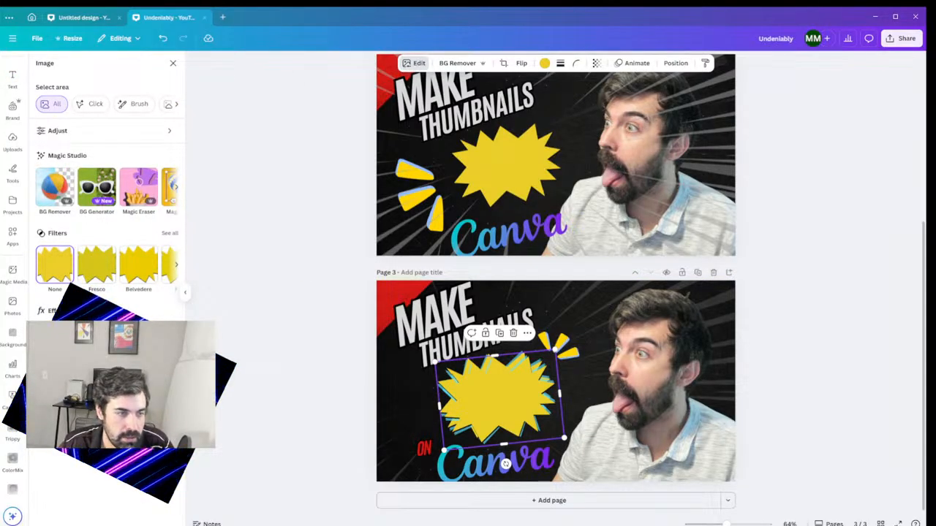
{"action": "left_click", "coordinate": [74, 161]}
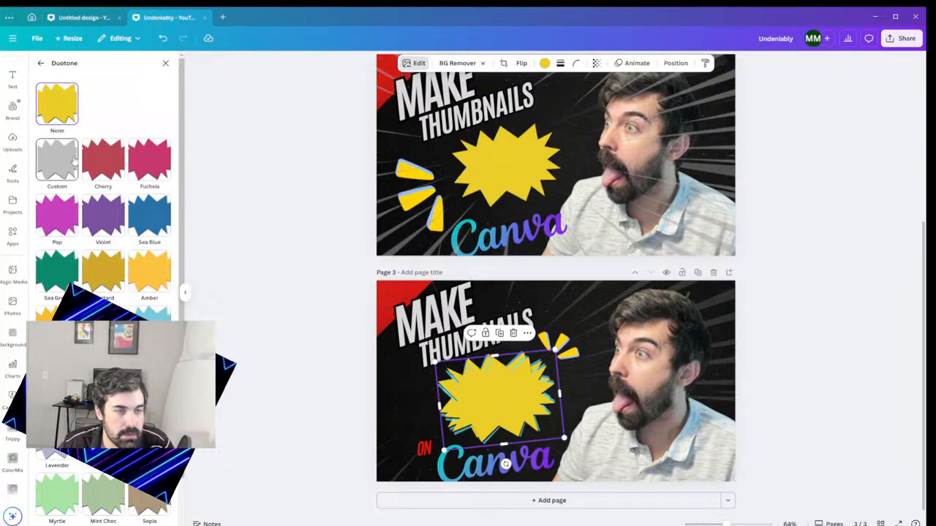
{"action": "left_click", "coordinate": [164, 204]}
{"action": "left_click_drag", "start_coordinate": [168, 249], "coordinate": [167, 268]}
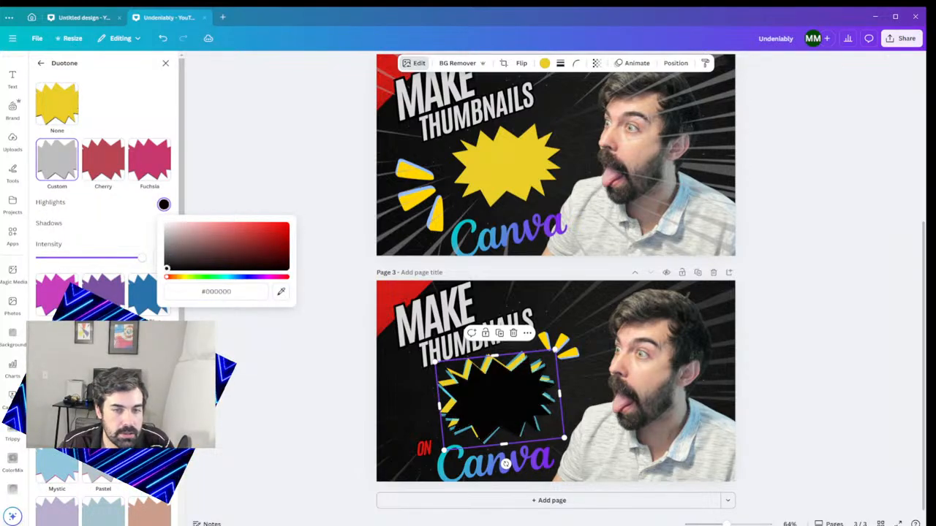
- Move the black starburst over the yellow one, level its rotation and send it behind the yellow starburst and POP text
{"action": "mouse_move", "coordinate": [482, 411]}
{"action": "left_mouse_down"}
{"action": "mouse_move", "coordinate": [474, 417]}
{"action": "mouse_move", "coordinate": [461, 393]}
{"action": "mouse_move", "coordinate": [468, 401]}
{"action": "left_mouse_up"}
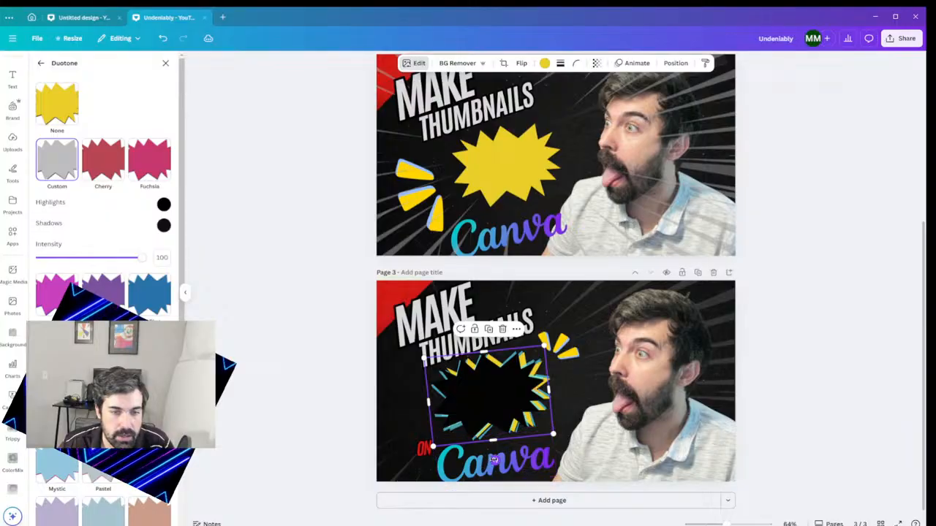
{"action": "mouse_move", "coordinate": [489, 459]}
{"action": "left_mouse_down"}
{"action": "mouse_move", "coordinate": [511, 455]}
{"action": "mouse_move", "coordinate": [488, 460]}
{"action": "left_mouse_up"}
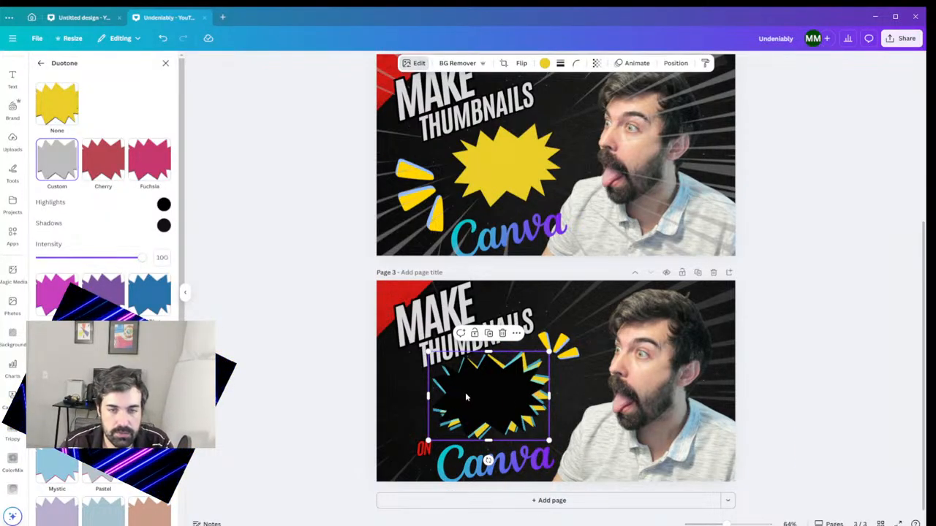
{"action": "left_click", "coordinate": [453, 414]}
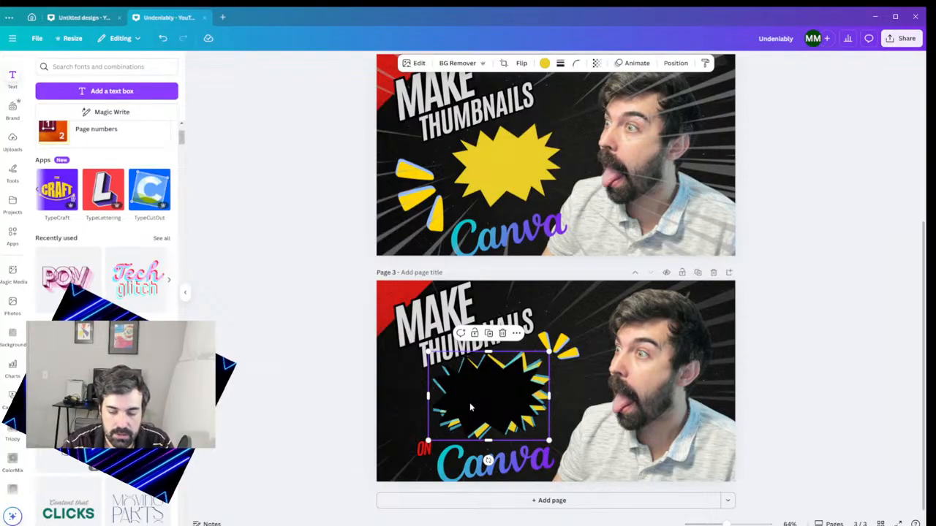
{"action": "key", "text": "ctrl+["}
{"action": "key", "text": "ctrl+z"}
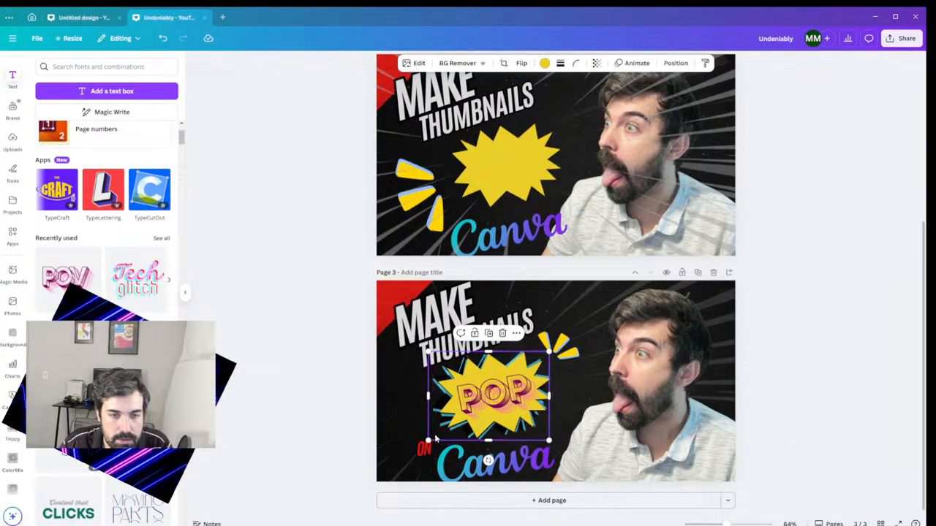
- Shift the black starburst slightly down and right and tilt it to follow the yellow starburst as a backing shadow
{"action": "left_click_drag", "start_coordinate": [434, 433], "coordinate": [442, 437]}
{"action": "left_click_drag", "start_coordinate": [495, 462], "coordinate": [498, 462]}
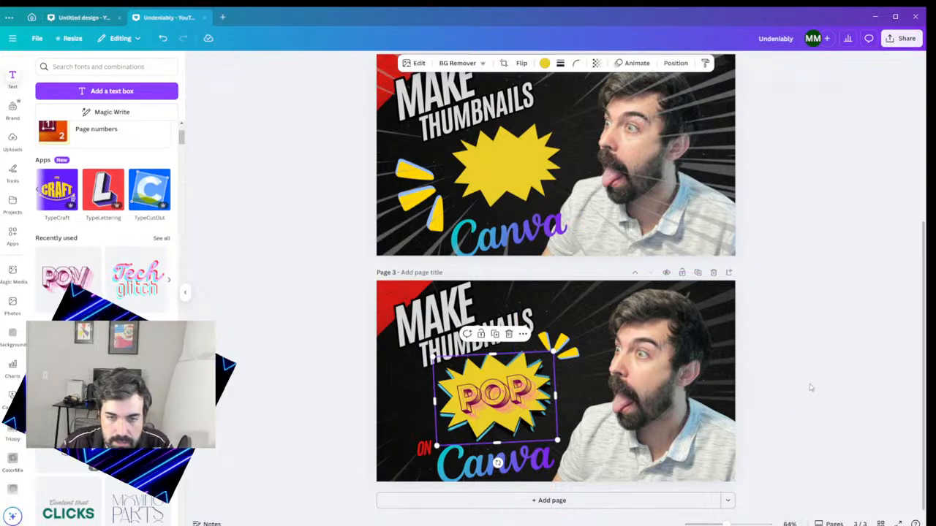
{"action": "left_click", "coordinate": [833, 375]}
- Try nudging the yellow starburst left and up against its black copy, and undo the nudges
{"action": "left_click", "coordinate": [441, 434]}
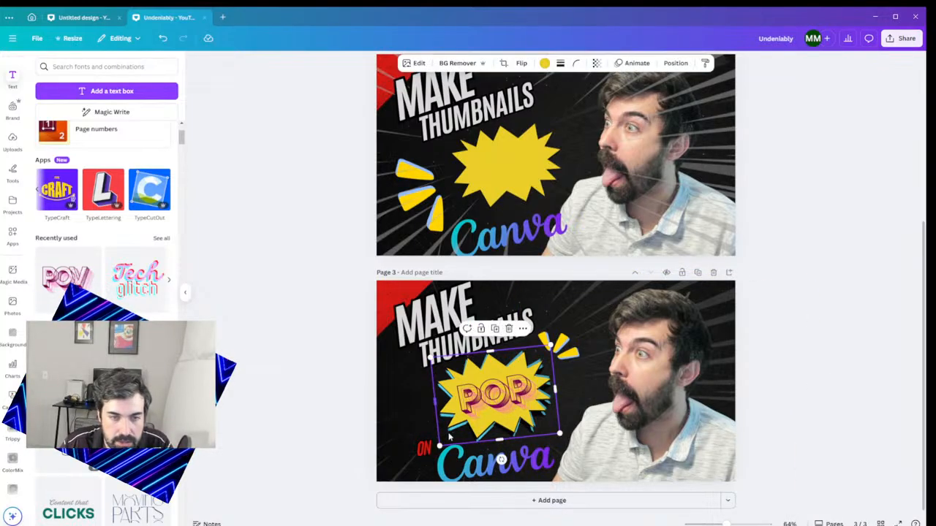
{"action": "key", "text": "Left"}
{"action": "key", "text": "Left"}
{"action": "key", "text": "Left"}
{"action": "key", "text": "Left"}
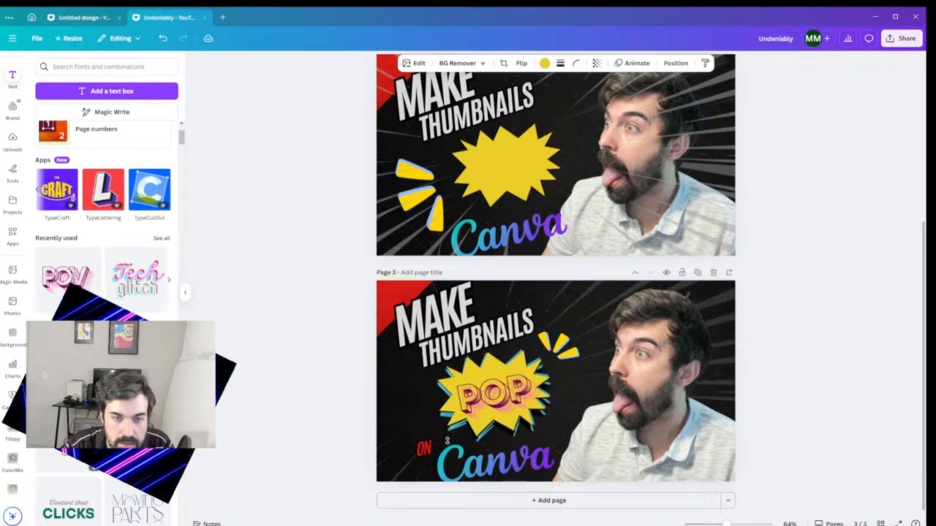
{"action": "key", "text": "Up"}
{"action": "key", "text": "Up"}
{"action": "key", "text": "Up"}
{"action": "key", "text": "Up"}
{"action": "key", "text": "Left"}
{"action": "key", "text": "Left"}
{"action": "key", "text": "Left"}
{"action": "key", "text": "Left"}
{"action": "key", "text": "Left"}
{"action": "key", "text": "Left"}
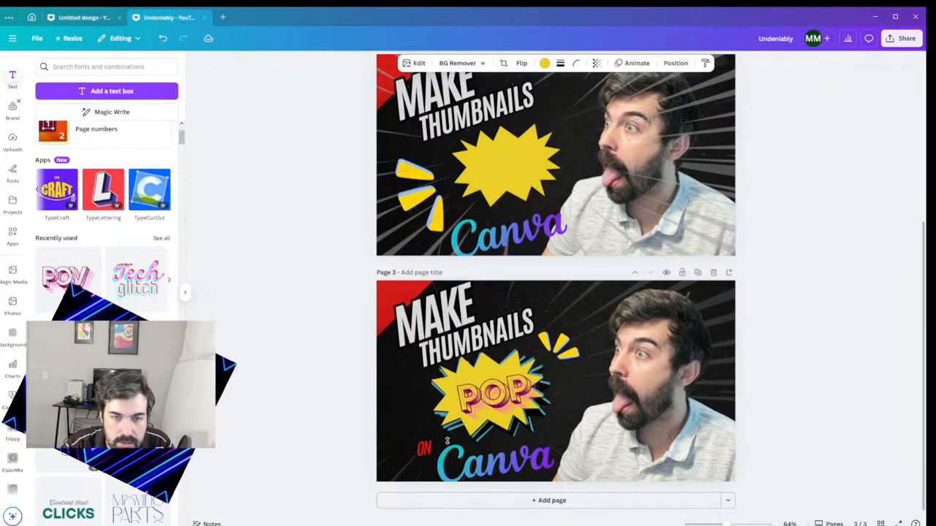
{"action": "key", "text": "ctrl+z"}
{"action": "left_click", "coordinate": [831, 309]}
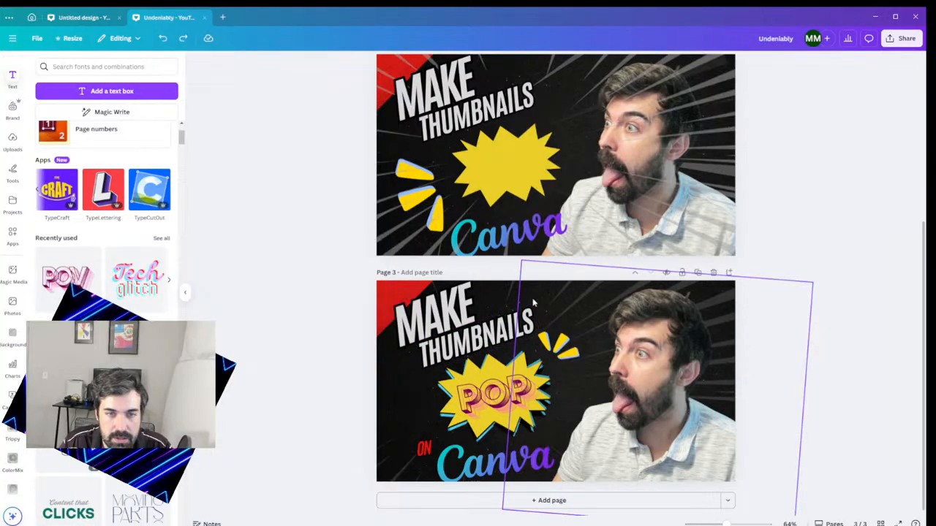
- Show the page's layer list, select the black starburst behind POP and rotate it to about -4°
{"action": "left_click", "coordinate": [508, 288]}
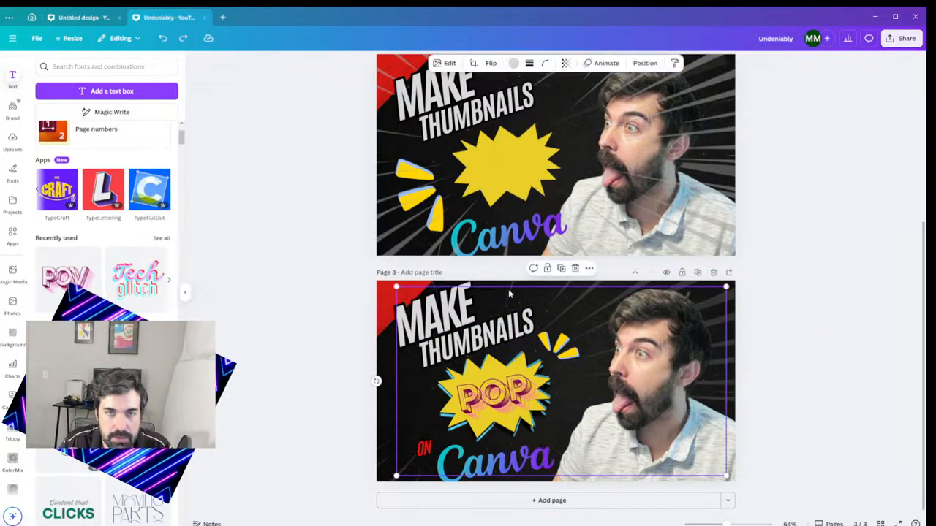
{"action": "left_click", "coordinate": [640, 63]}
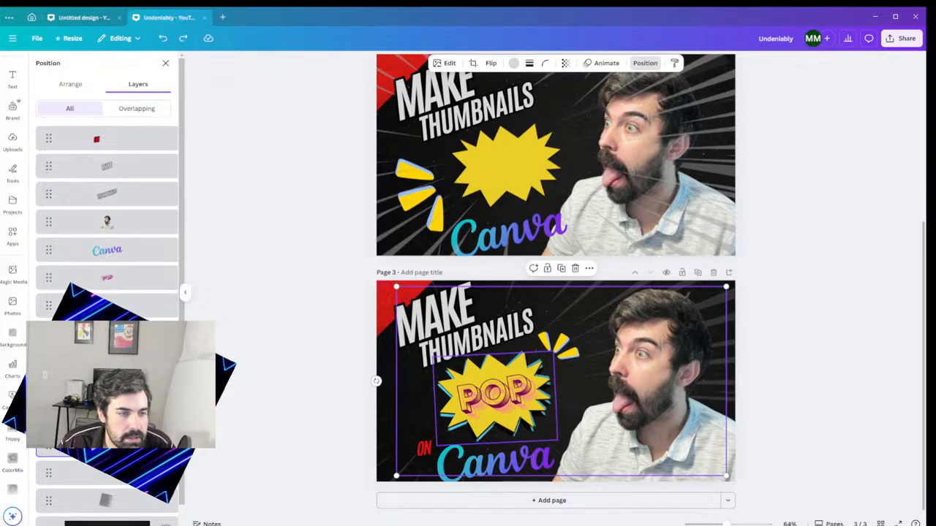
{"action": "left_click", "coordinate": [495, 409]}
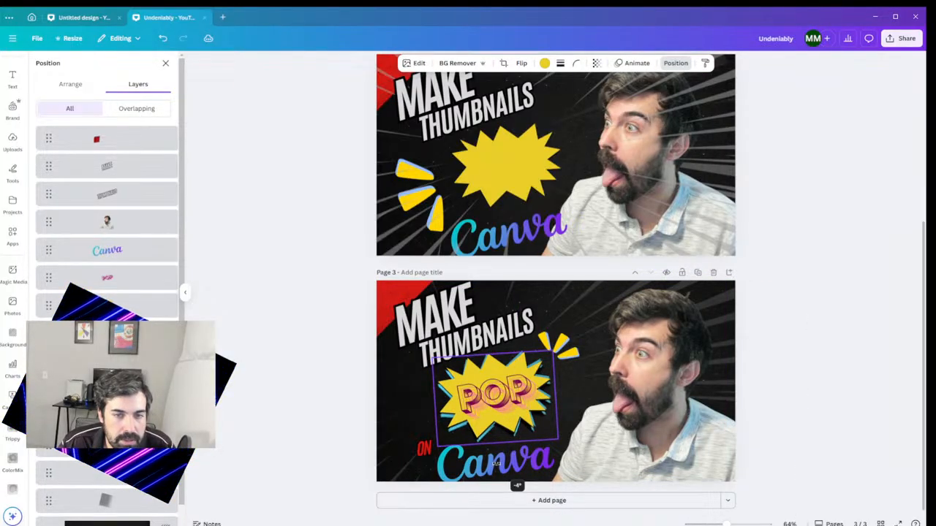
{"action": "left_click", "coordinate": [812, 333]}
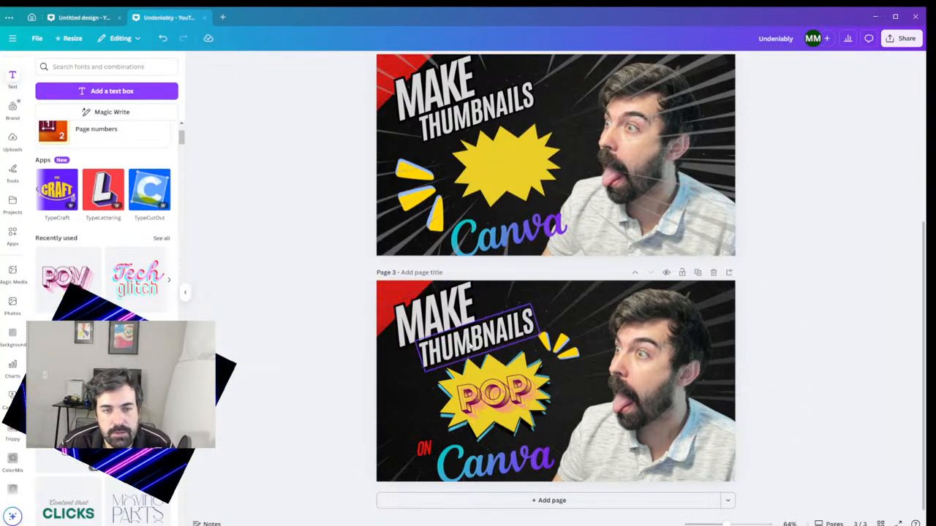
- Move the MAKE text slightly left and up above the THUMBNAILS text
{"action": "left_click", "coordinate": [472, 351]}
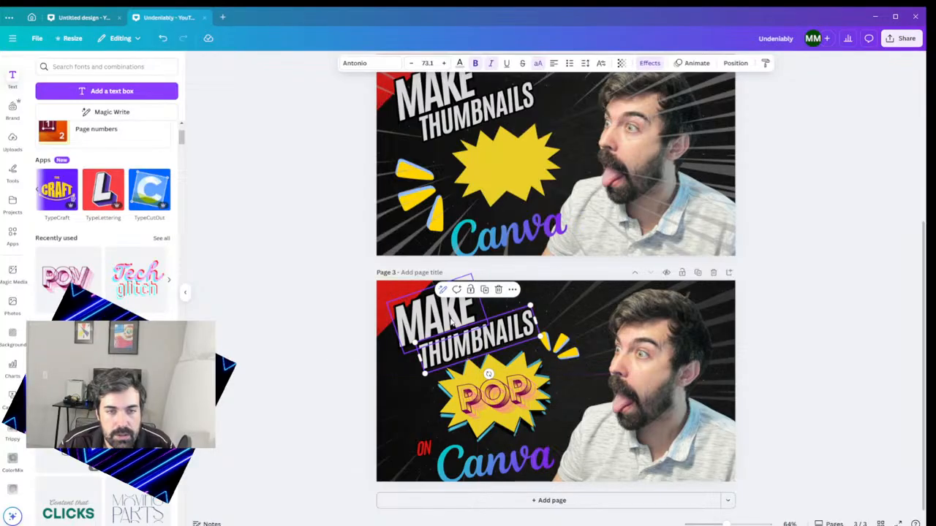
{"action": "left_click_drag", "start_coordinate": [452, 323], "coordinate": [447, 320]}
{"action": "left_click", "coordinate": [846, 338]}
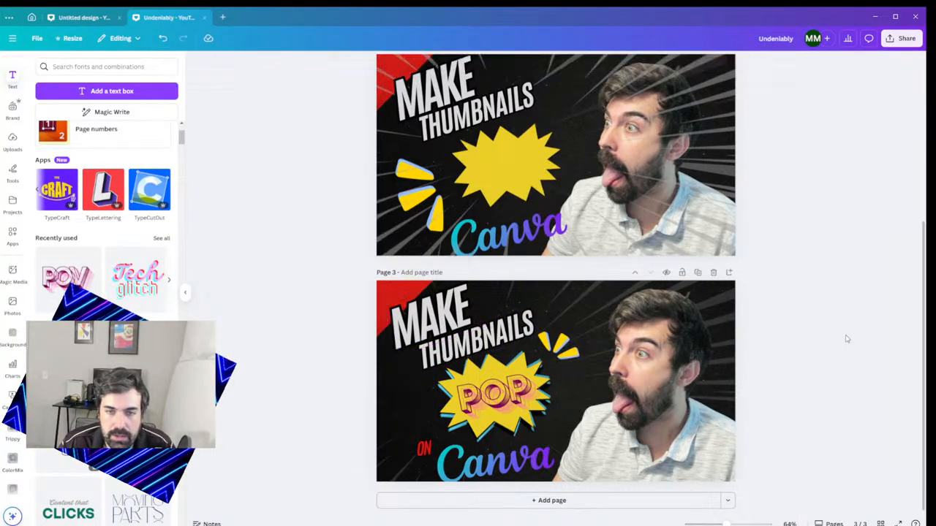
- Shift the man's cutout slightly right on page 3 and rotate it to about 8°
{"action": "left_click", "coordinate": [682, 368]}
{"action": "left_click_drag", "start_coordinate": [693, 373], "coordinate": [669, 387]}
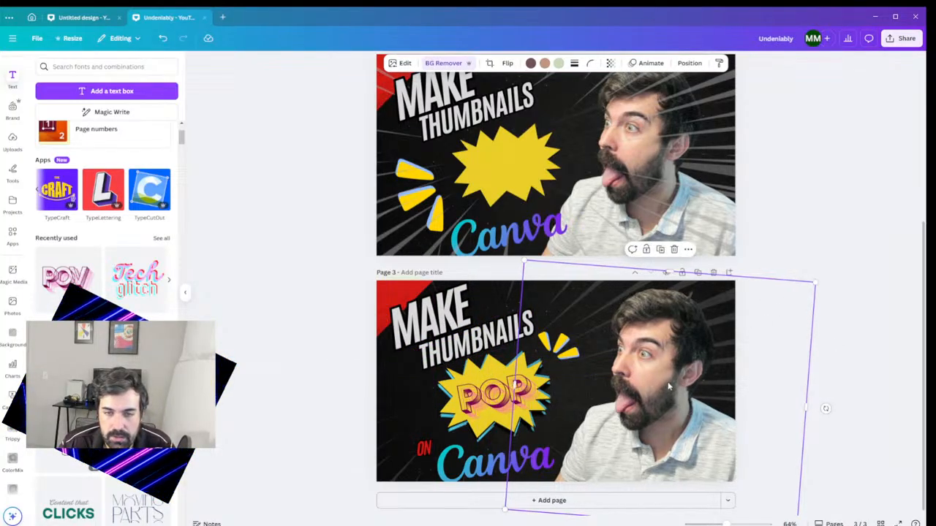
{"action": "left_click_drag", "start_coordinate": [825, 409], "coordinate": [844, 443]}
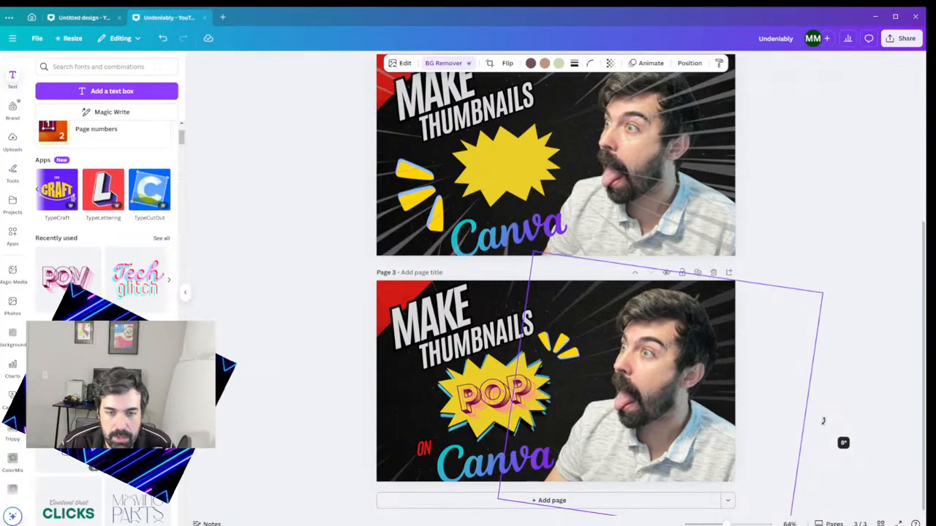
- Narrow the red ON text's box on page 3 so it fits tightly around the word
{"action": "left_click", "coordinate": [845, 349]}
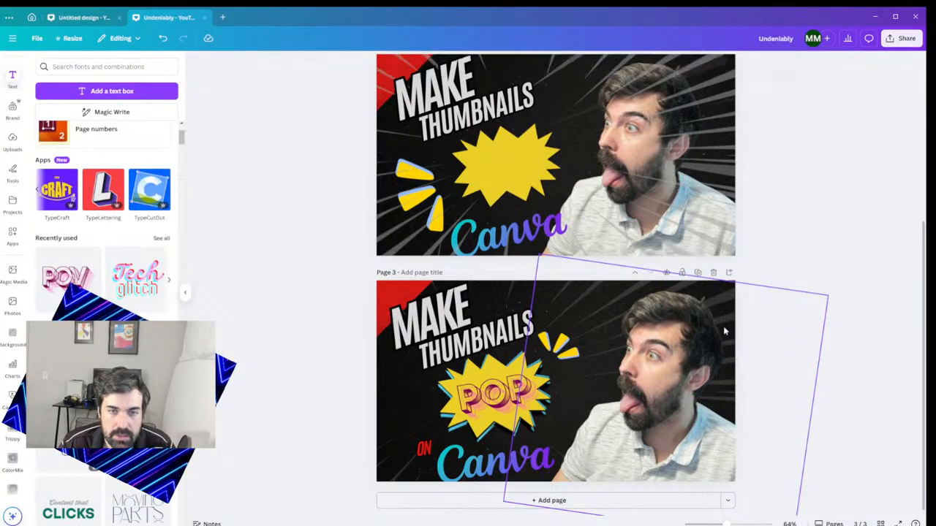
{"action": "left_click", "coordinate": [422, 449]}
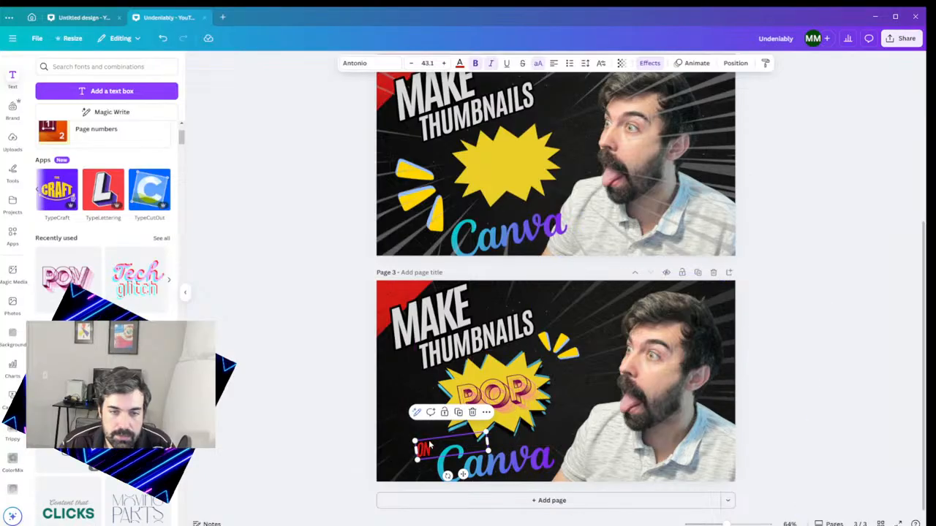
{"action": "left_click_drag", "start_coordinate": [488, 443], "coordinate": [439, 443]}
{"action": "left_click", "coordinate": [866, 330]}
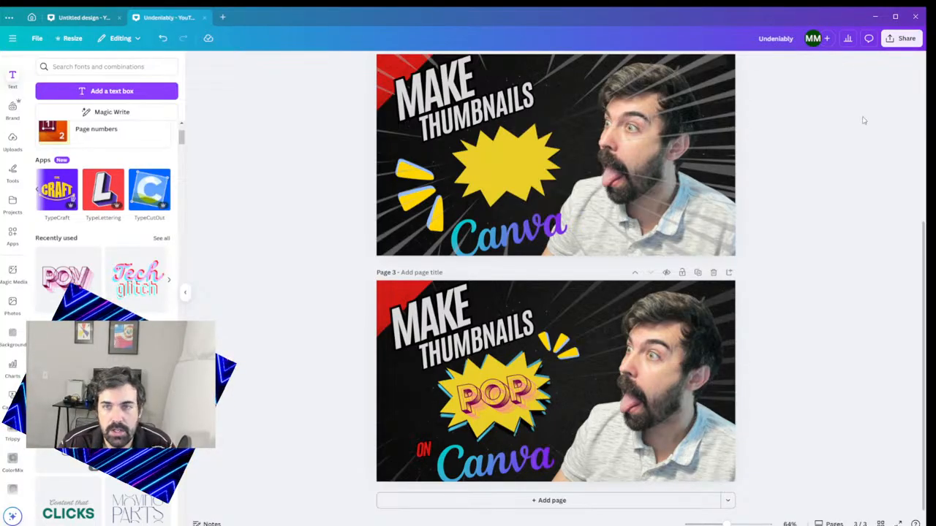
- Download only the current page 3 as a PNG with the file size limited to 2000 KB
{"action": "left_click", "coordinate": [901, 38]}
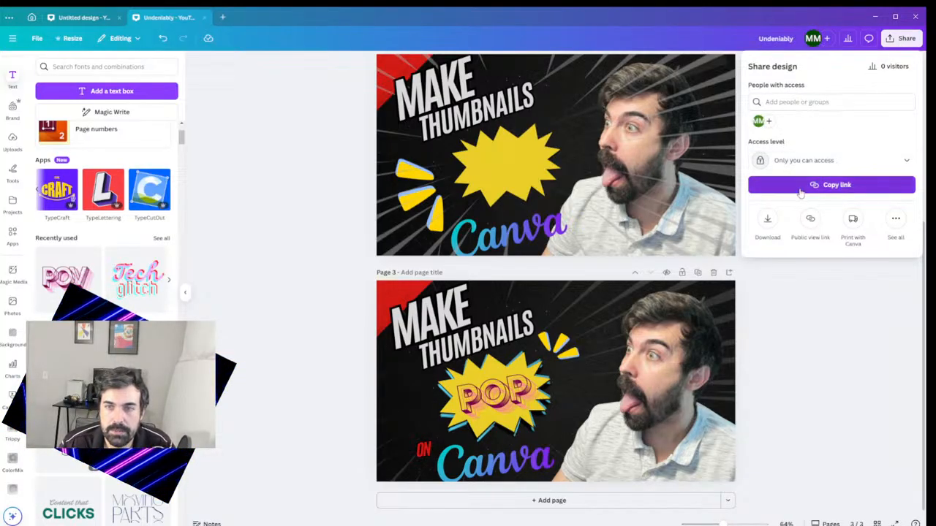
{"action": "left_click", "coordinate": [768, 220]}
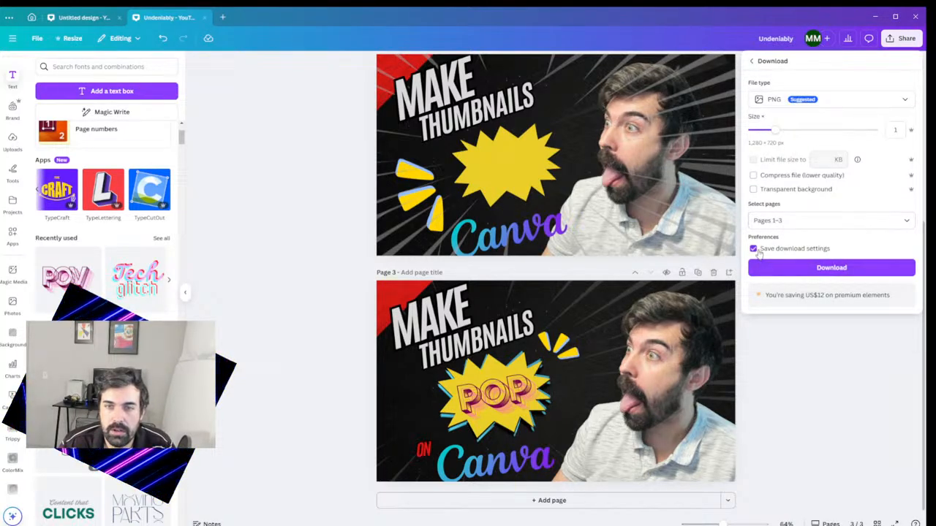
{"action": "left_click", "coordinate": [793, 220]}
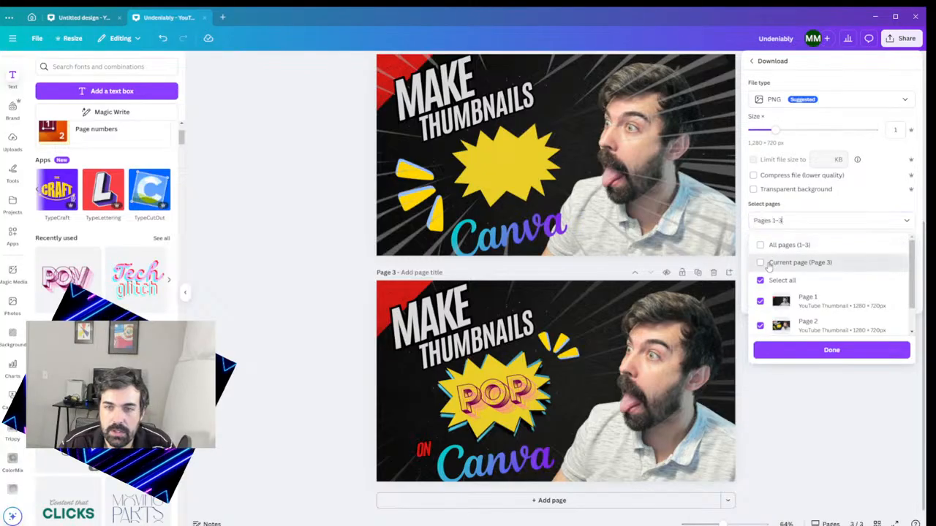
{"action": "left_click", "coordinate": [764, 263]}
{"action": "left_click", "coordinate": [767, 163]}
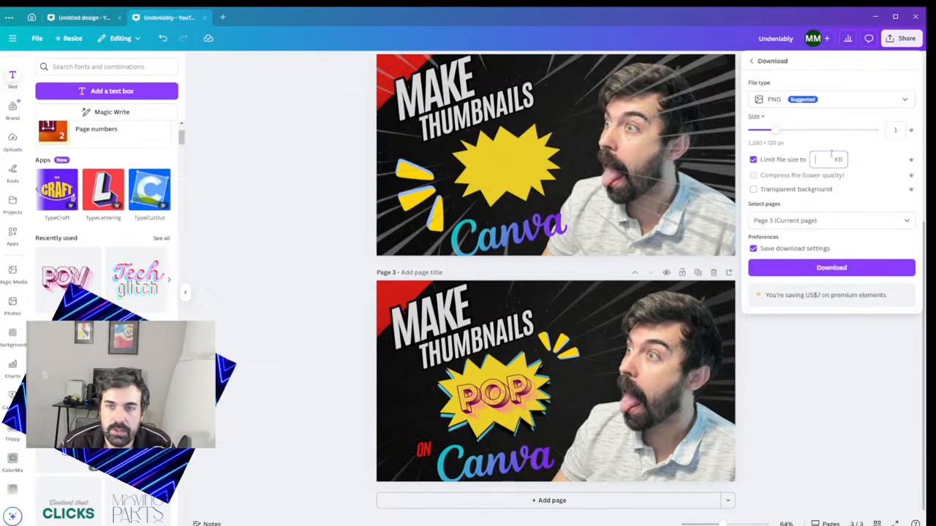
{"action": "type", "text": "2000"}
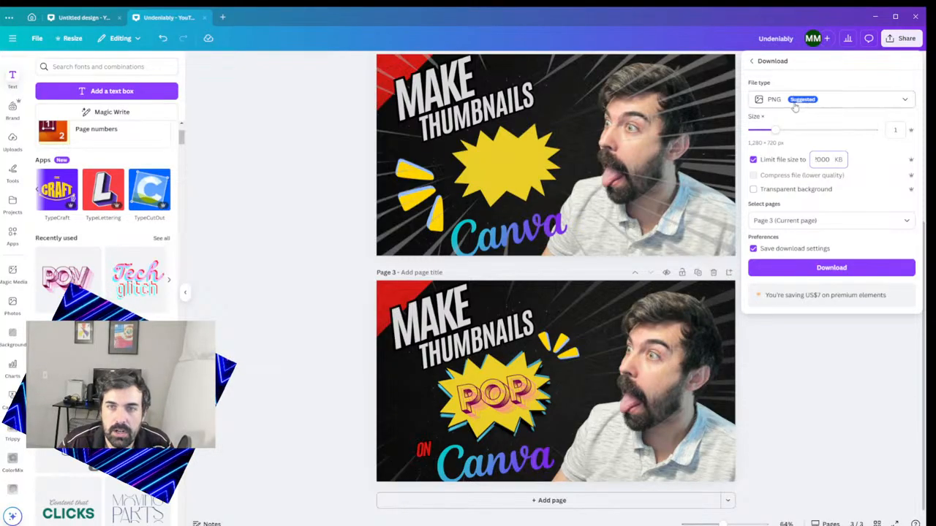
{"action": "left_click", "coordinate": [803, 269]}
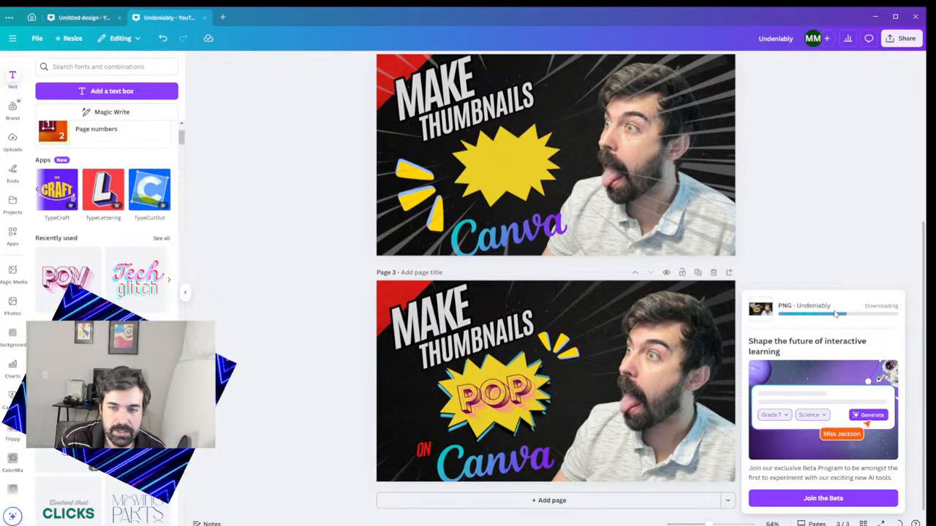
- Change the red word ON beside Canva on page 3 to IN and shift it slightly right
{"action": "left_click", "coordinate": [419, 452]}
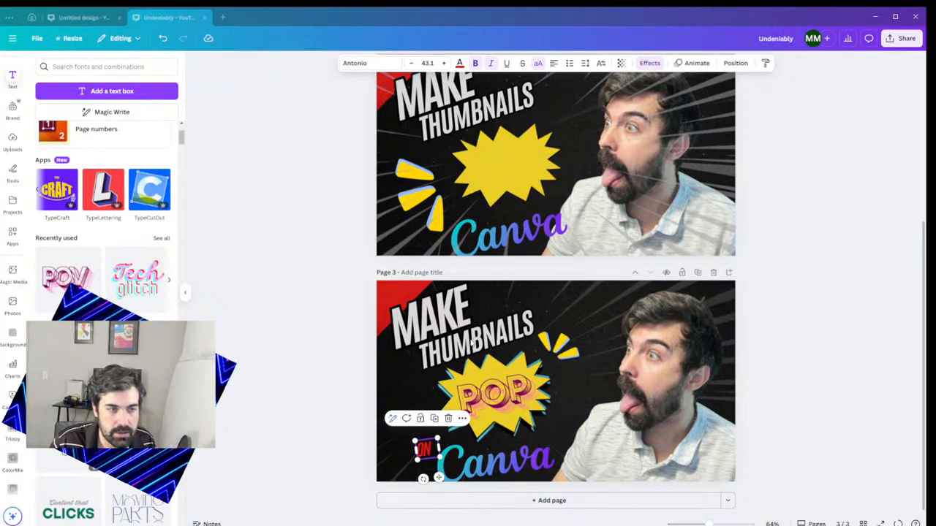
{"action": "double_click", "coordinate": [422, 449]}
{"action": "key", "text": "BackSpace"}
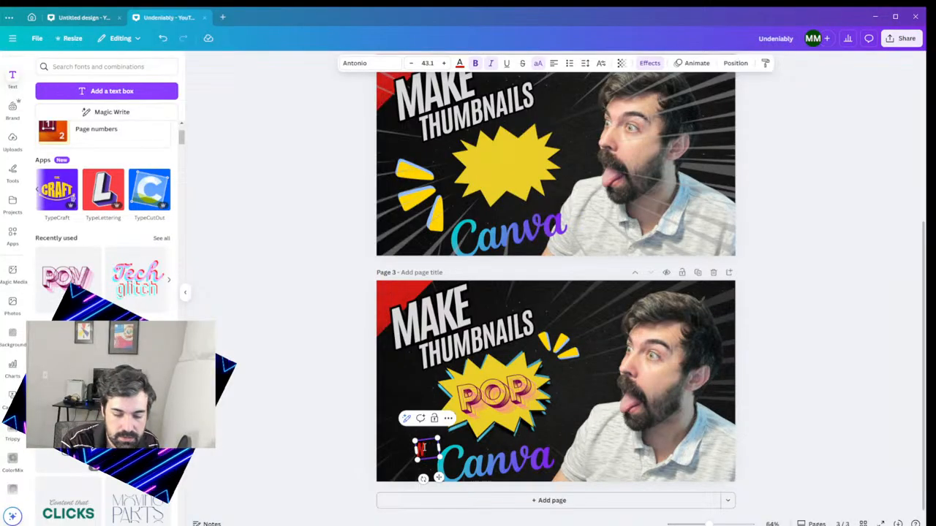
{"action": "type", "text": "N"}
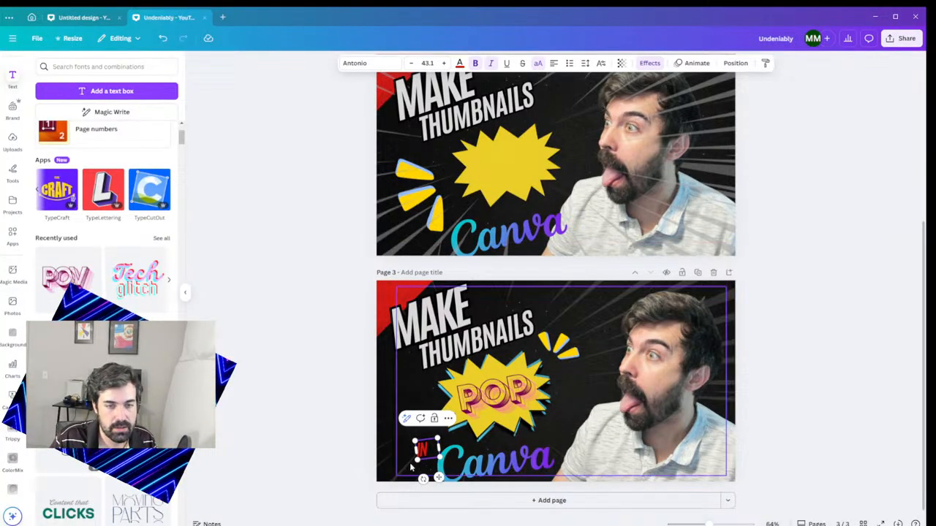
{"action": "left_click", "coordinate": [538, 64]}
{"action": "left_click", "coordinate": [402, 451]}
{"action": "left_click", "coordinate": [424, 455]}
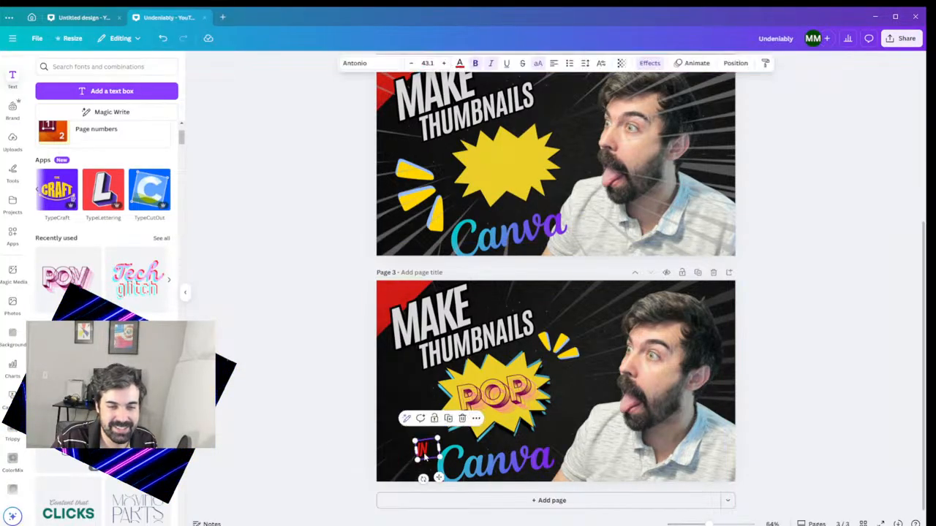
{"action": "left_click_drag", "start_coordinate": [424, 455], "coordinate": [425, 451]}
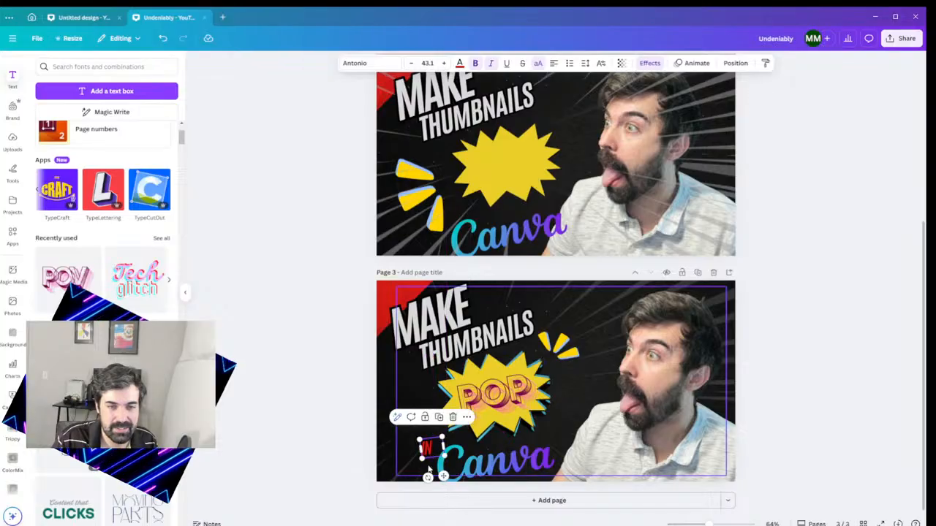
{"action": "left_click", "coordinate": [790, 368]}
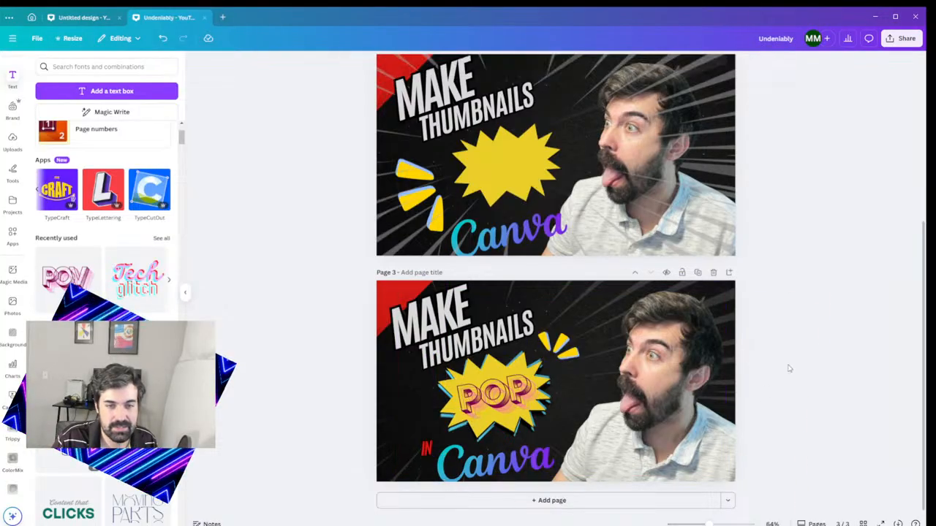
- Fade the red IN text beside Canva on page 3 by lowering its transparency value to slightly below 76
{"action": "left_click", "coordinate": [428, 453]}
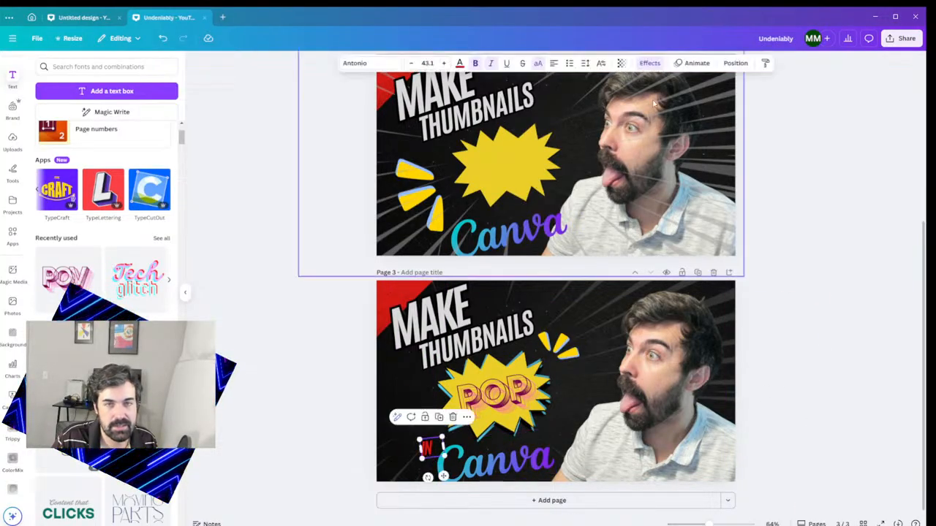
{"action": "left_click", "coordinate": [621, 63]}
{"action": "mouse_move", "coordinate": [643, 99]}
{"action": "left_mouse_down"}
{"action": "mouse_move", "coordinate": [620, 104]}
{"action": "mouse_move", "coordinate": [629, 105]}
{"action": "left_mouse_up"}
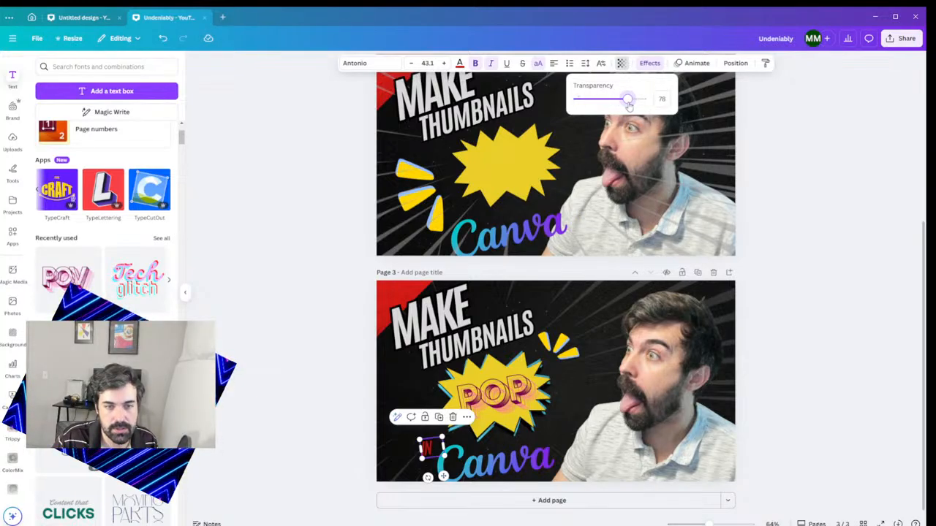
{"action": "left_click", "coordinate": [788, 339]}
{"action": "left_click", "coordinate": [806, 346]}
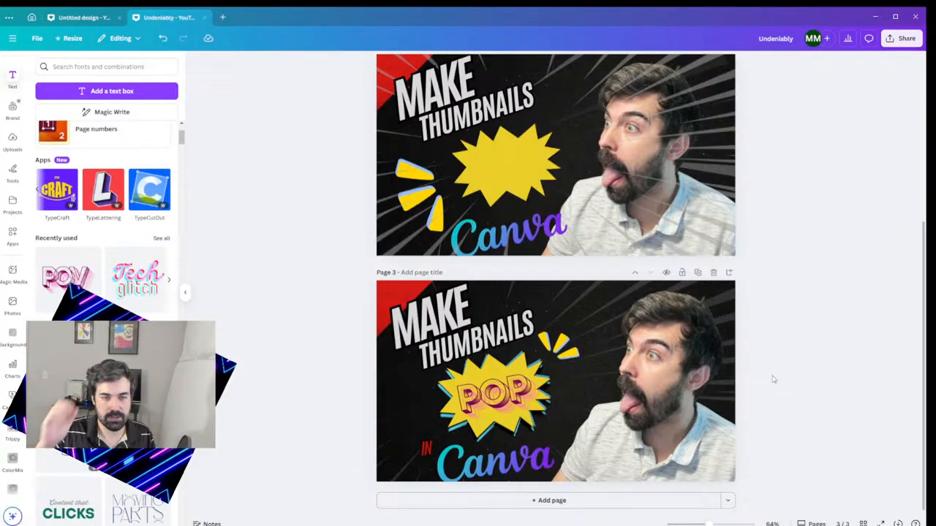
{"action": "left_click", "coordinate": [424, 446]}
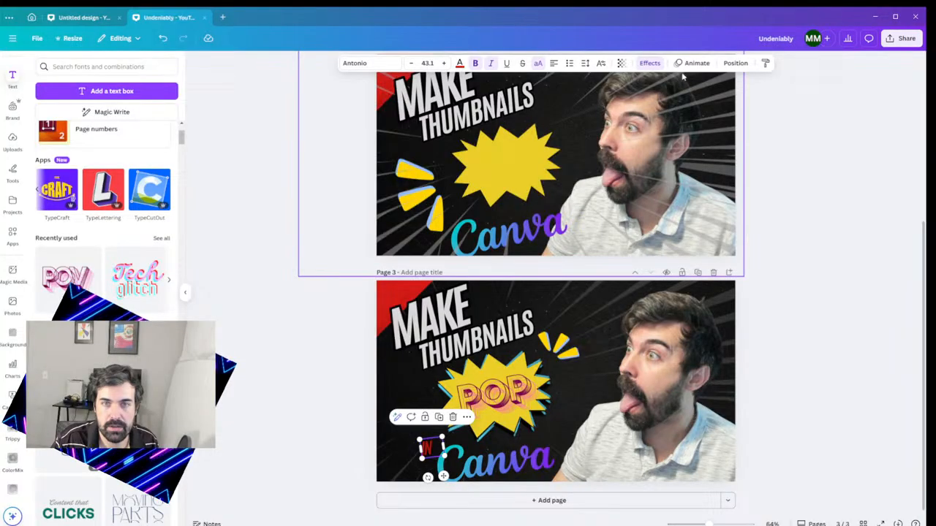
{"action": "left_click", "coordinate": [650, 63]}
{"action": "left_click", "coordinate": [650, 64]}
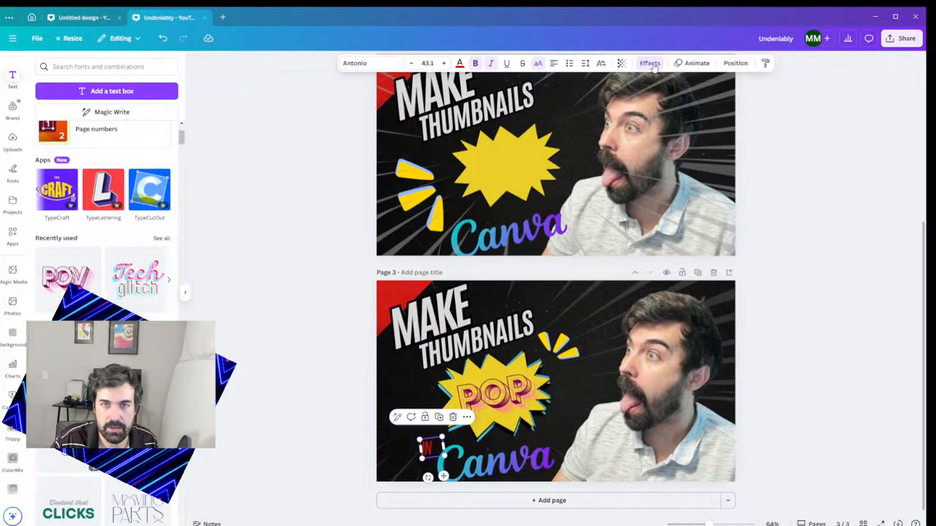
{"action": "left_click", "coordinate": [621, 64]}
{"action": "left_click_drag", "start_coordinate": [629, 100], "coordinate": [621, 100]}
{"action": "left_click", "coordinate": [864, 315]}
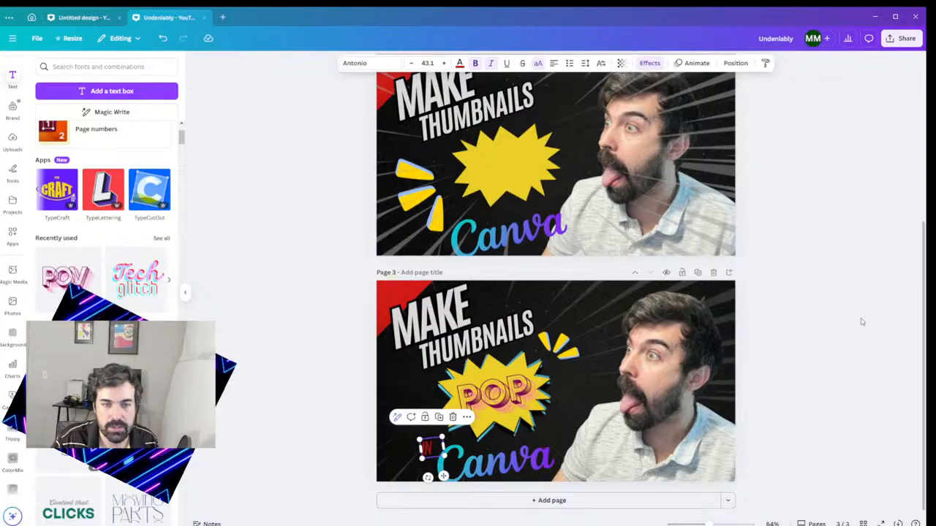
{"action": "left_click", "coordinate": [862, 321]}
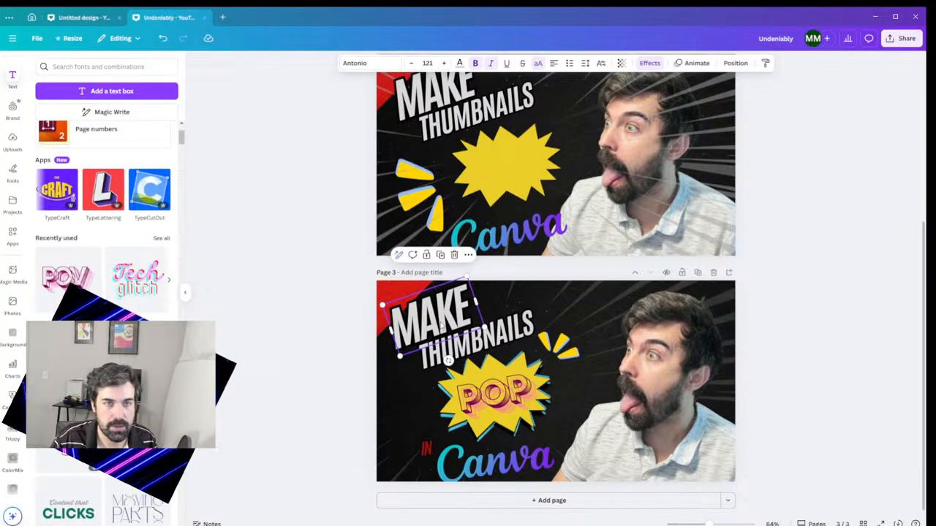
- Change the color of the MAKE text on page 3 to white
{"action": "left_click", "coordinate": [459, 63]}
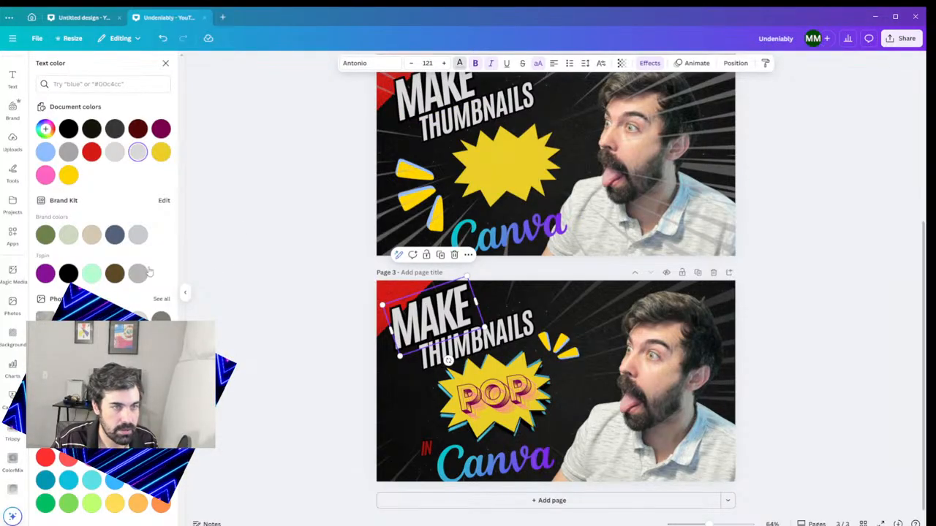
{"action": "left_click", "coordinate": [161, 434]}
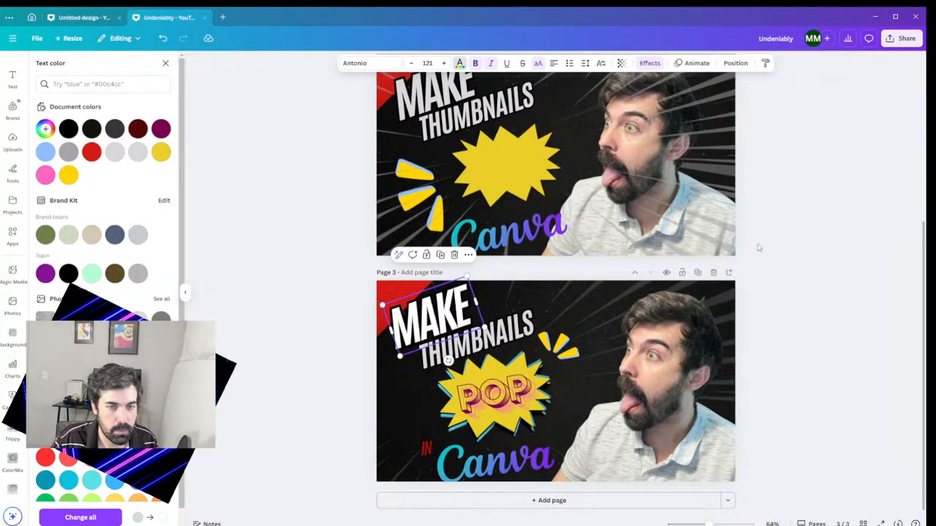
{"action": "left_click", "coordinate": [791, 255]}
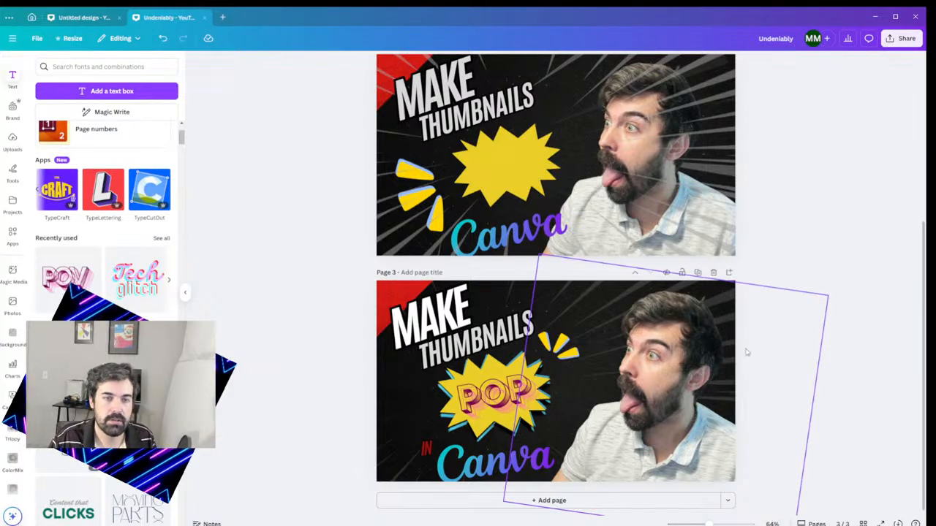
- Lighten the THUMBNAILS text on page 3 to the custom light grey #EBEBEB
{"action": "left_click", "coordinate": [424, 363]}
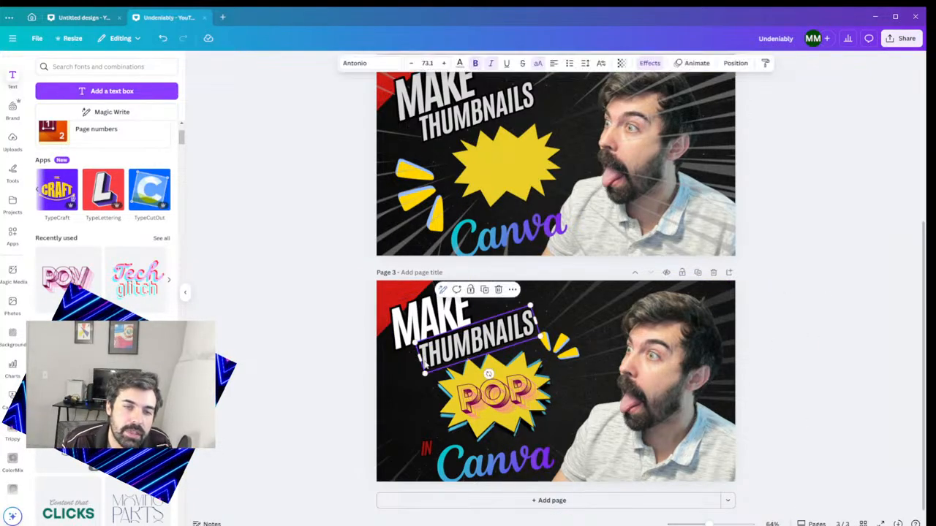
{"action": "left_click", "coordinate": [459, 63]}
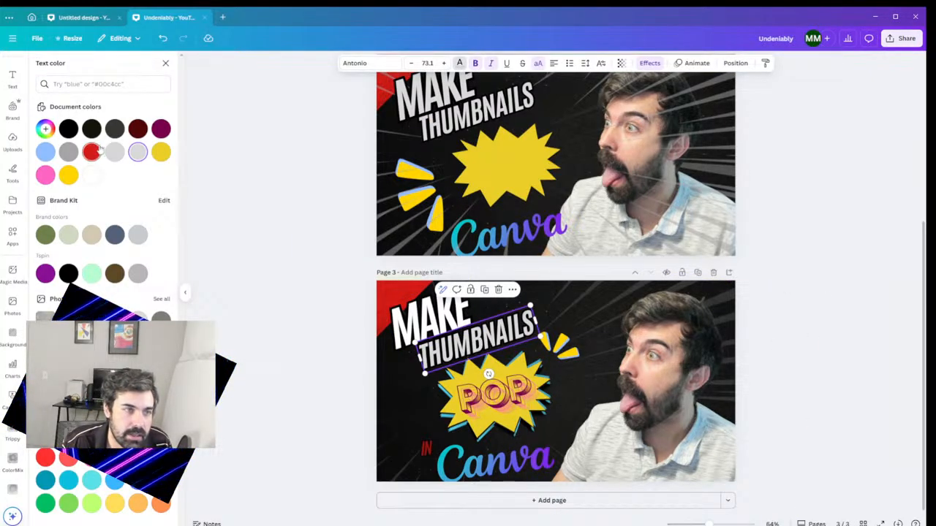
{"action": "left_click", "coordinate": [46, 128]}
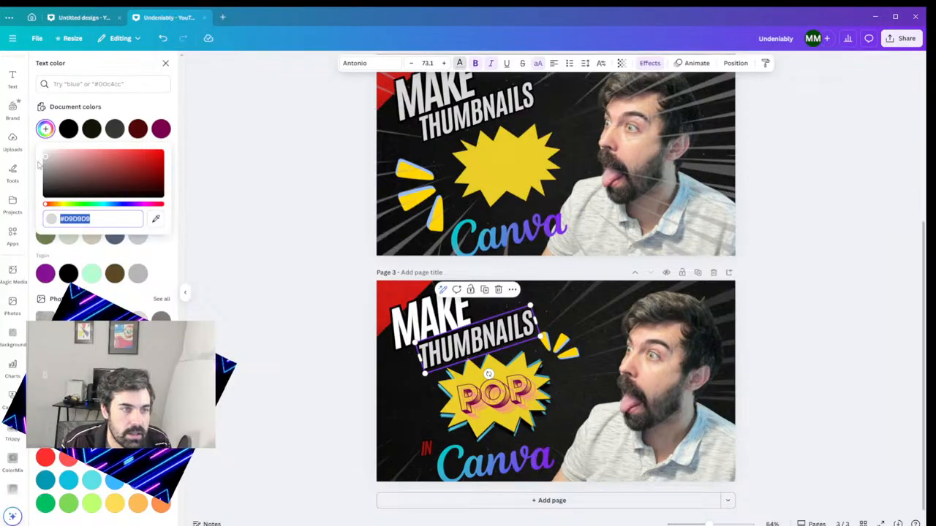
{"action": "left_click", "coordinate": [46, 154]}
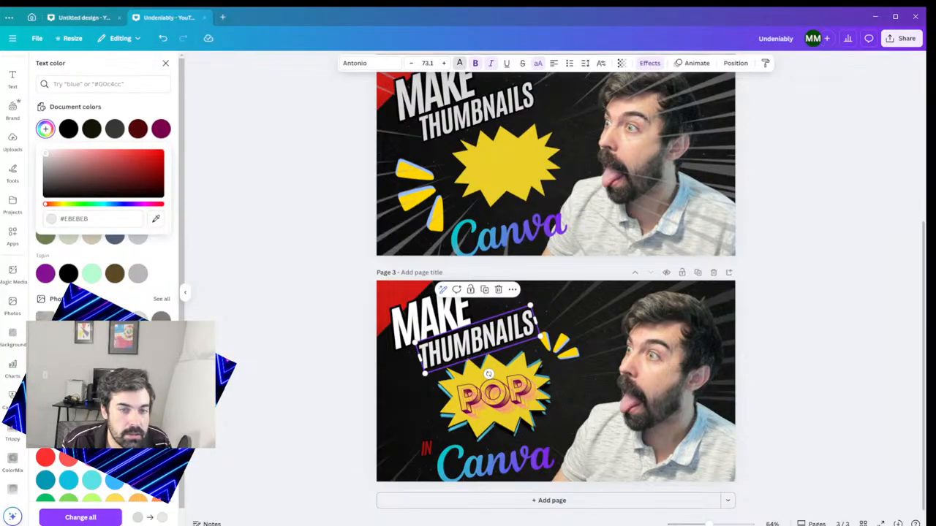
{"action": "left_click", "coordinate": [806, 246]}
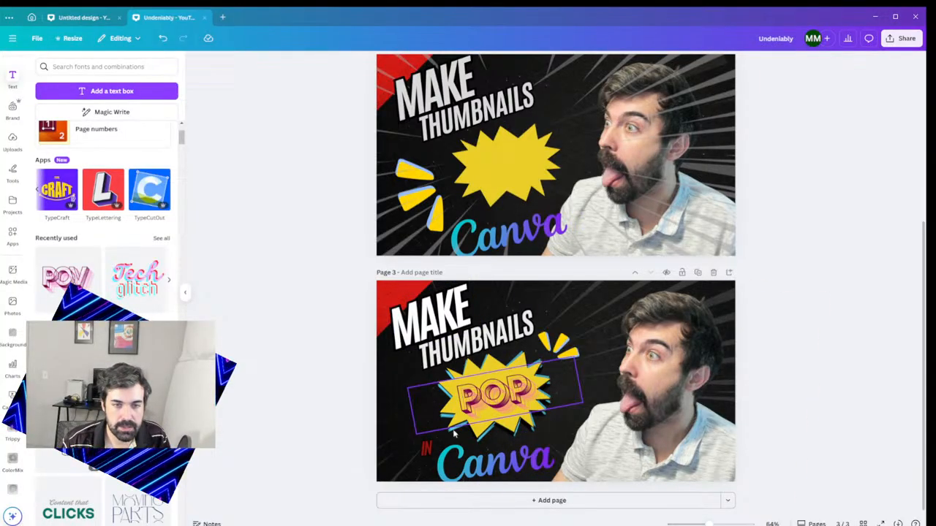
- Group the IN text with the Canva lettering, enlarge the group until IN has font size 49.8, and reposition it below POP
{"action": "left_click", "coordinate": [442, 465]}
{"action": "left_click", "coordinate": [424, 451], "text": "shift"}
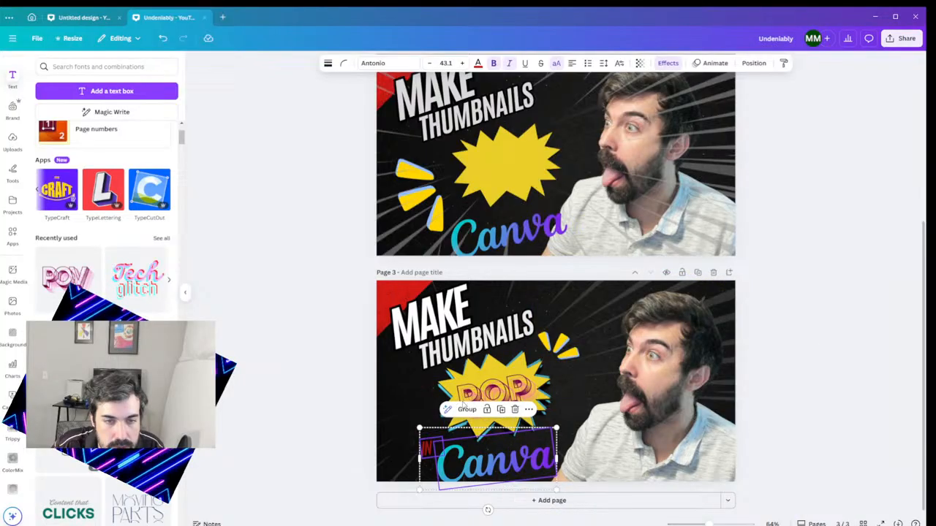
{"action": "left_click", "coordinate": [466, 409]}
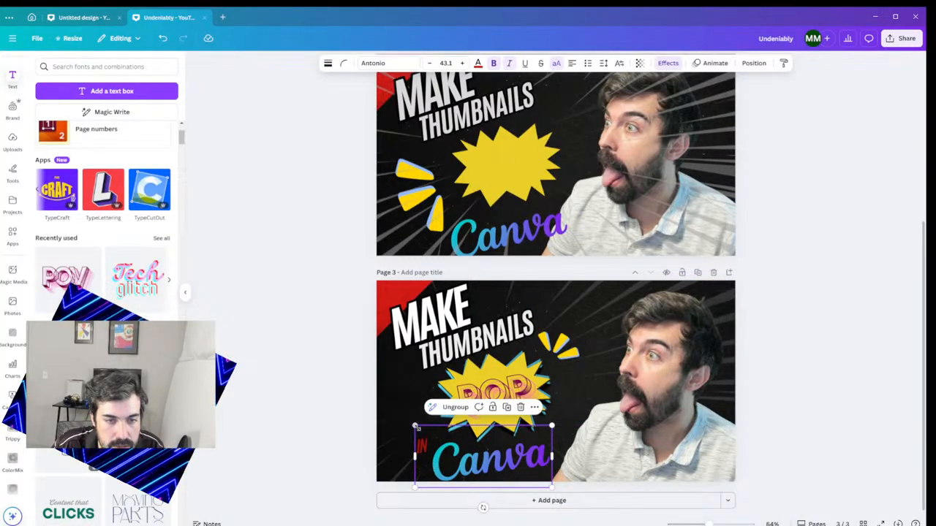
{"action": "left_click_drag", "start_coordinate": [415, 426], "coordinate": [393, 410]}
{"action": "left_click_drag", "start_coordinate": [440, 443], "coordinate": [481, 455]}
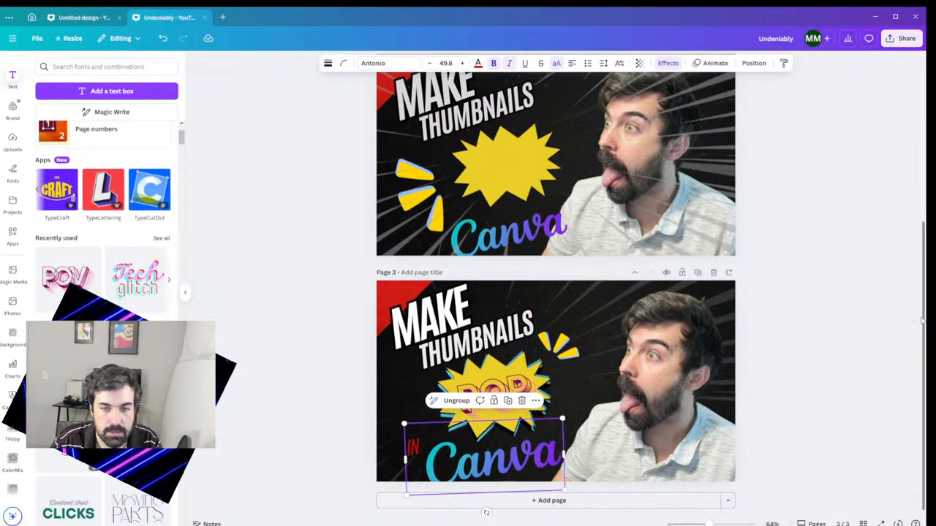
{"action": "left_click", "coordinate": [870, 303]}
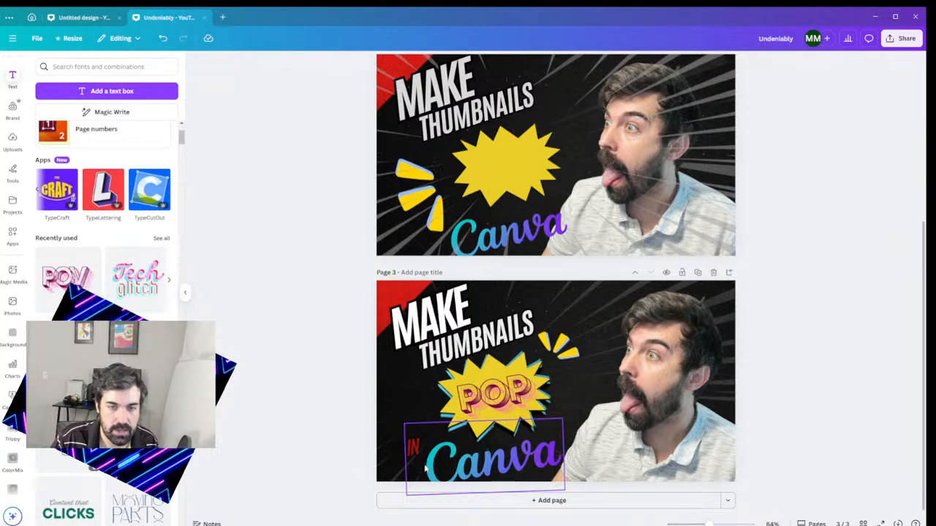
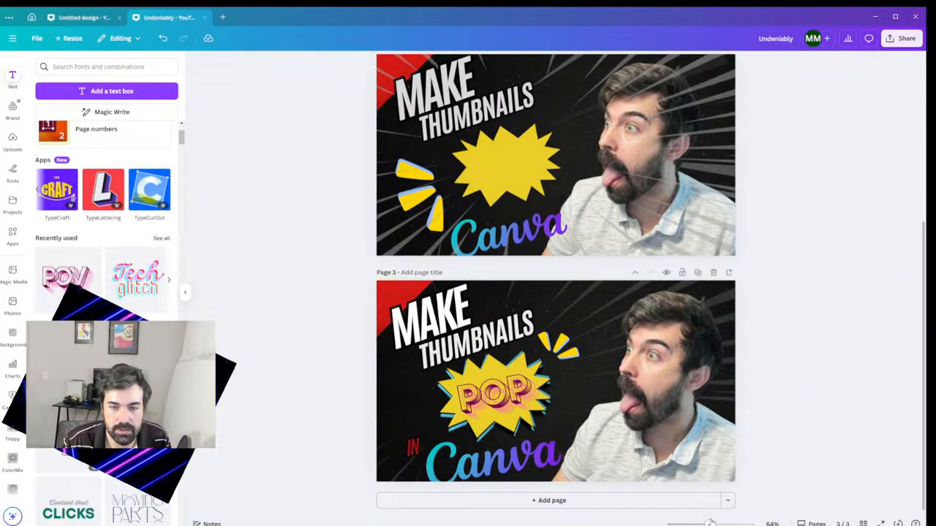
- Auto-adjust the man's photo on page 3 and set the adjustment intensity to -13
{"action": "left_click_drag", "start_coordinate": [709, 524], "coordinate": [687, 524]}
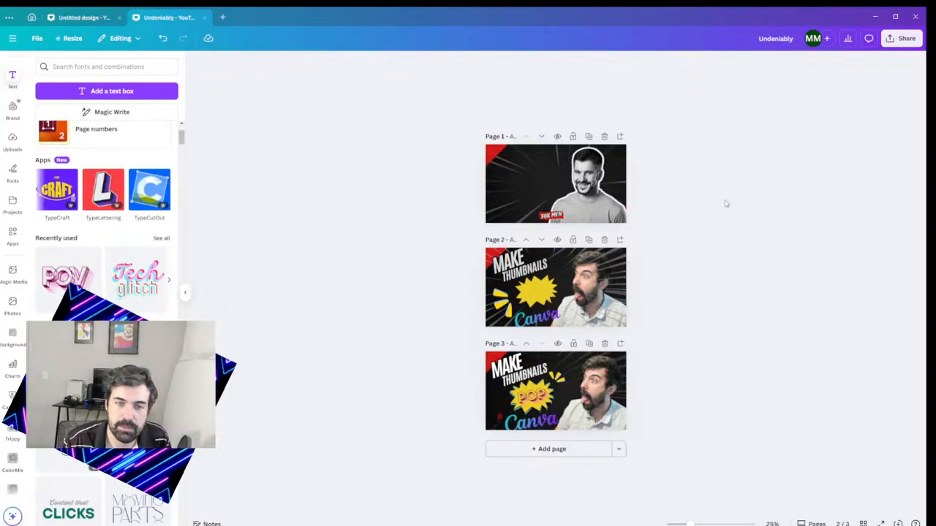
{"action": "left_click_drag", "start_coordinate": [561, 390], "coordinate": [650, 428]}
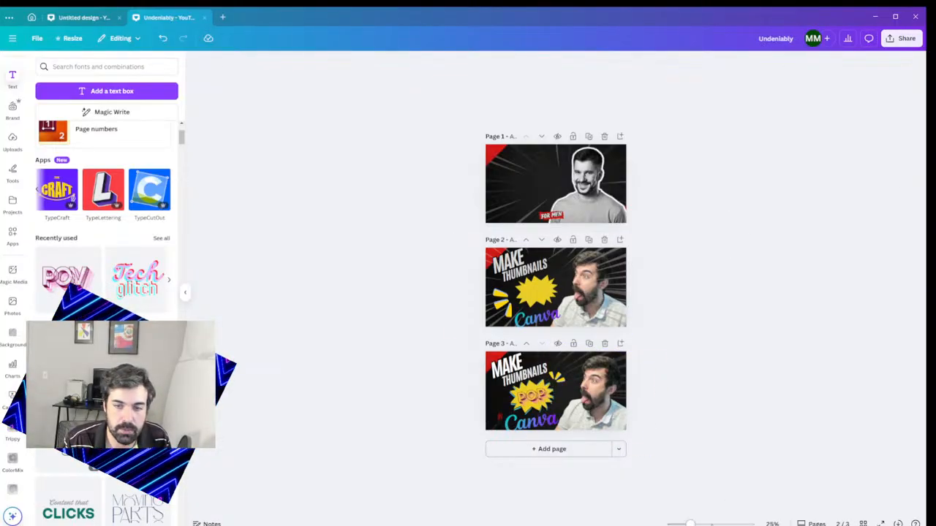
{"action": "scroll", "coordinate": [720, 429], "scroll_direction": "up", "scroll_amount": 5}
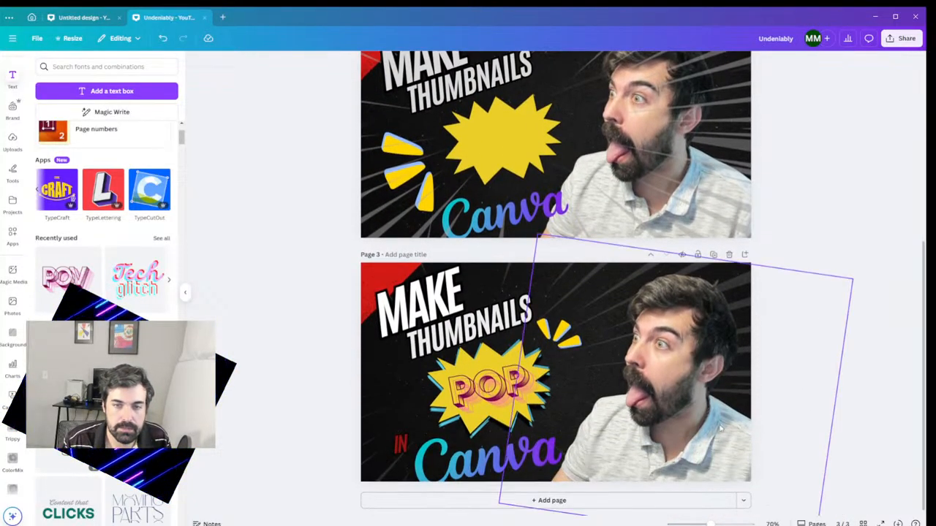
{"action": "left_click", "coordinate": [493, 123]}
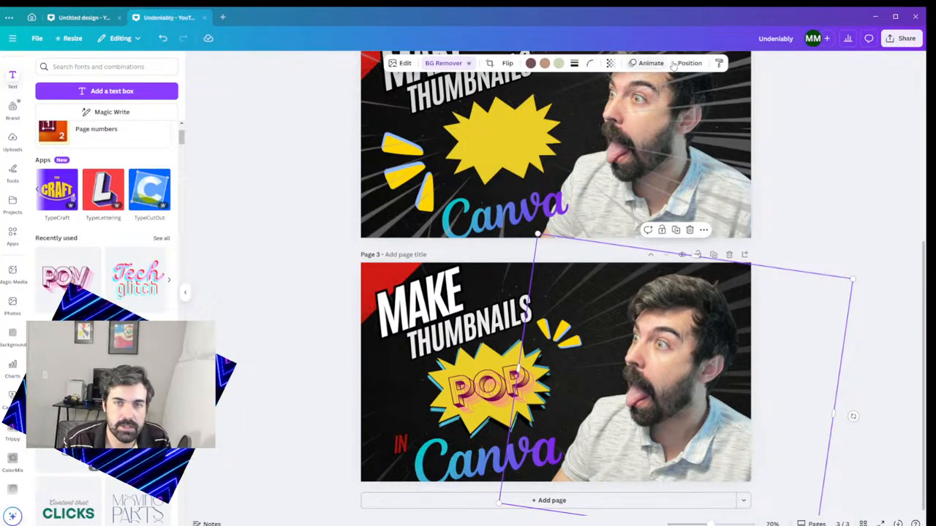
{"action": "left_click", "coordinate": [402, 63]}
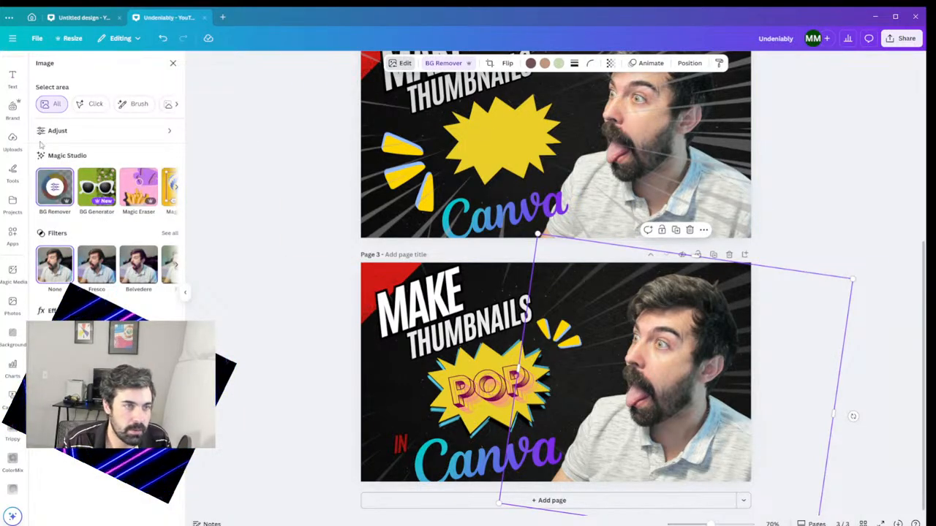
{"action": "left_click", "coordinate": [63, 132]}
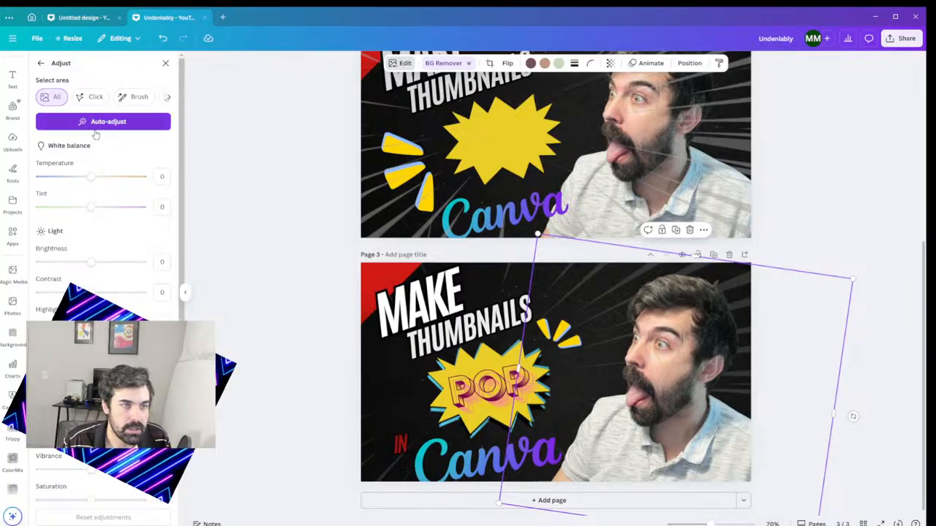
{"action": "left_click", "coordinate": [99, 125]}
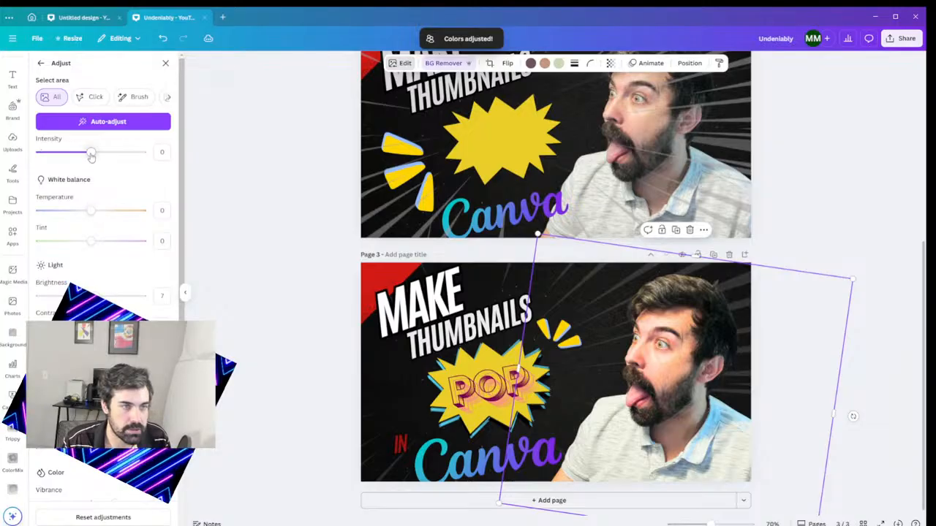
{"action": "mouse_move", "coordinate": [91, 157]}
{"action": "left_mouse_down"}
{"action": "mouse_move", "coordinate": [51, 158]}
{"action": "mouse_move", "coordinate": [86, 165]}
{"action": "left_mouse_up"}
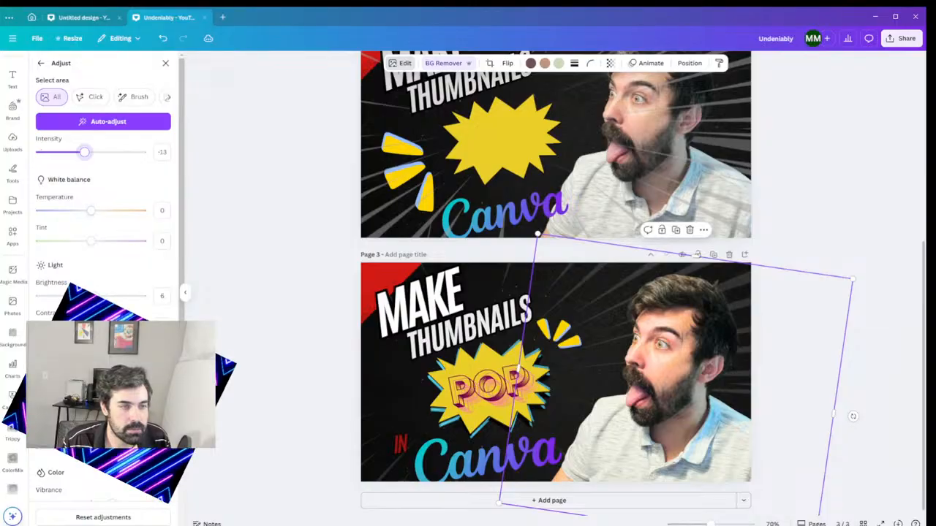
- Fine-tune the man's photo to brightness 5, contrast 25, highlights 4, shadows 3, whites -17 and blacks 27, leaving the vignette neutral
{"action": "scroll", "coordinate": [102, 183], "scroll_direction": "down", "scroll_amount": 3}
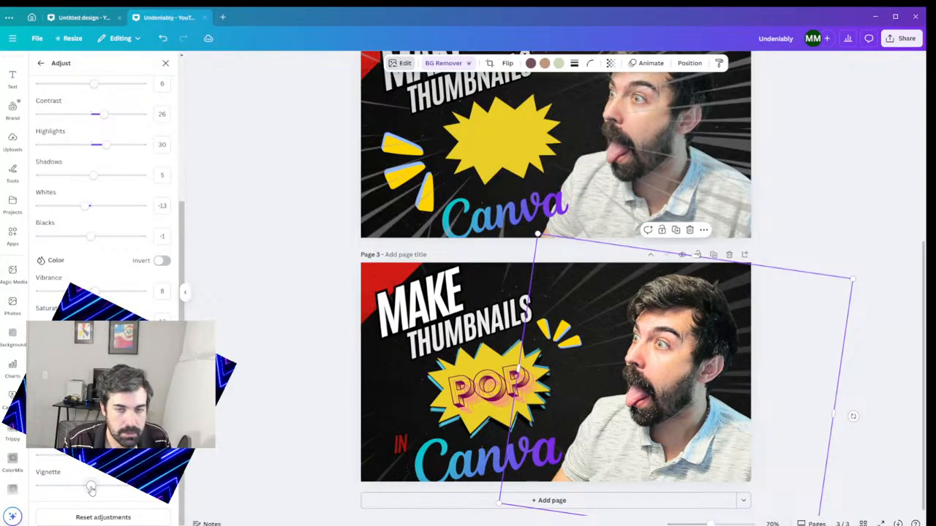
{"action": "mouse_move", "coordinate": [90, 488]}
{"action": "left_mouse_down"}
{"action": "mouse_move", "coordinate": [113, 487]}
{"action": "mouse_move", "coordinate": [91, 488]}
{"action": "left_mouse_up"}
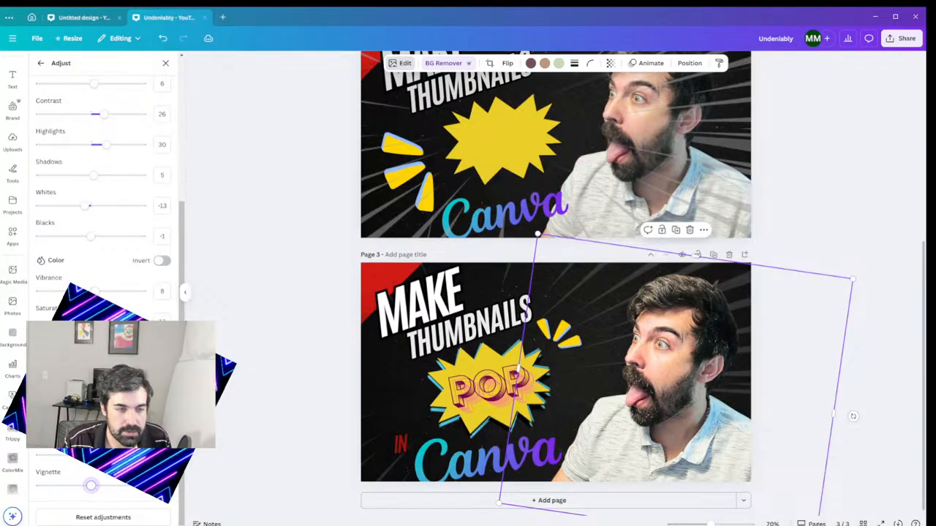
{"action": "scroll", "coordinate": [103, 292], "scroll_direction": "up", "scroll_amount": 2}
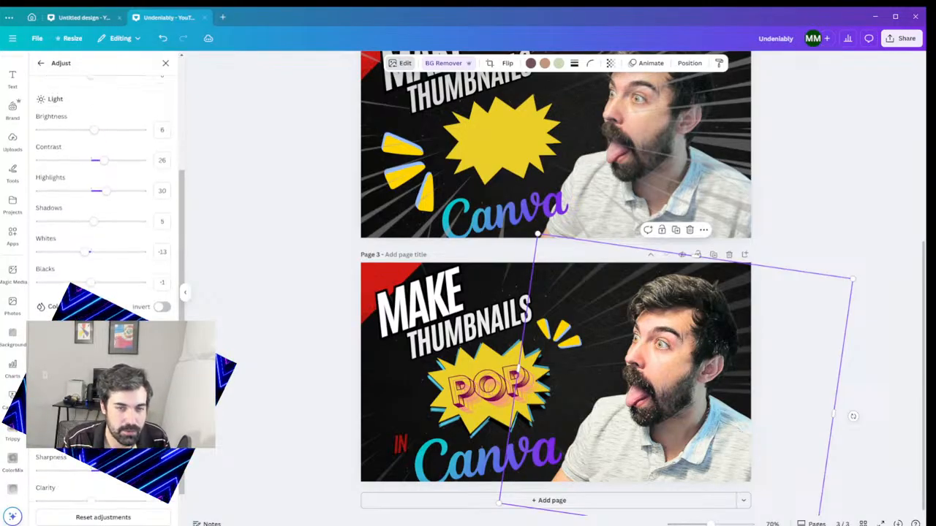
{"action": "scroll", "coordinate": [102, 292], "scroll_direction": "down", "scroll_amount": 1}
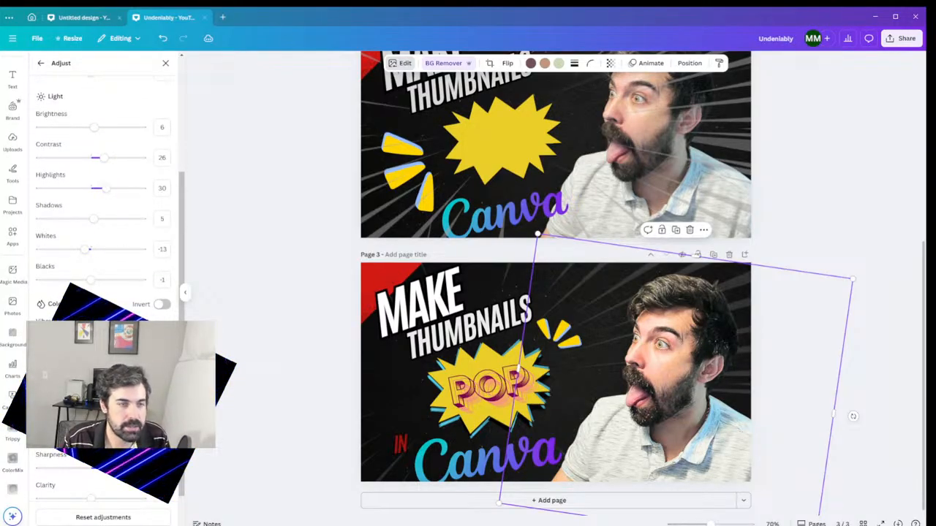
{"action": "scroll", "coordinate": [103, 293], "scroll_direction": "up", "scroll_amount": 1}
{"action": "scroll", "coordinate": [102, 292], "scroll_direction": "up", "scroll_amount": 3}
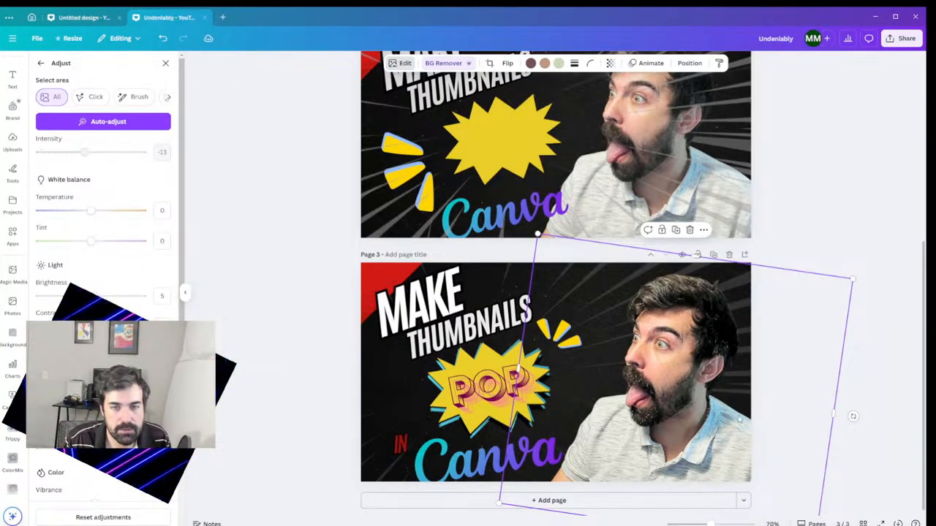
{"action": "scroll", "coordinate": [877, 412], "scroll_direction": "down", "scroll_amount": 1}
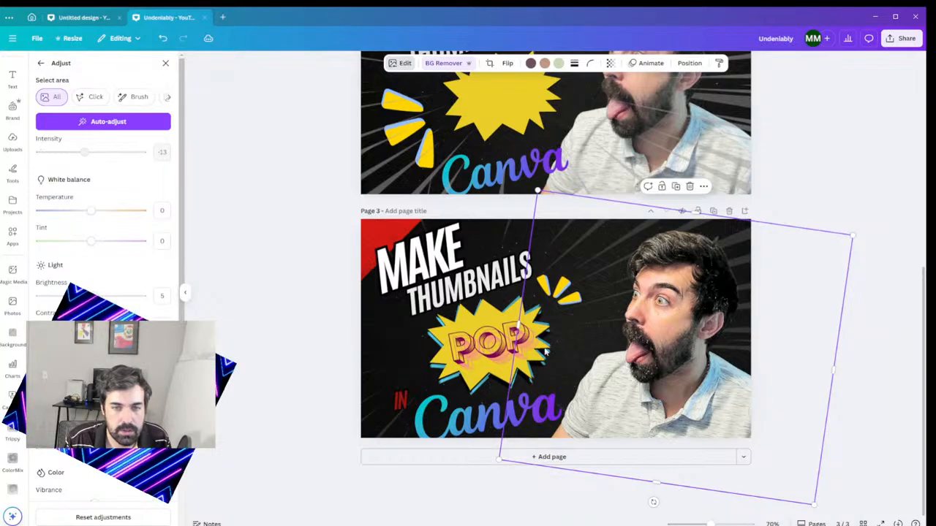
- Try warming the man's photo with temperature values of 12 and 6, and return the temperature to 0
{"action": "left_click", "coordinate": [852, 427]}
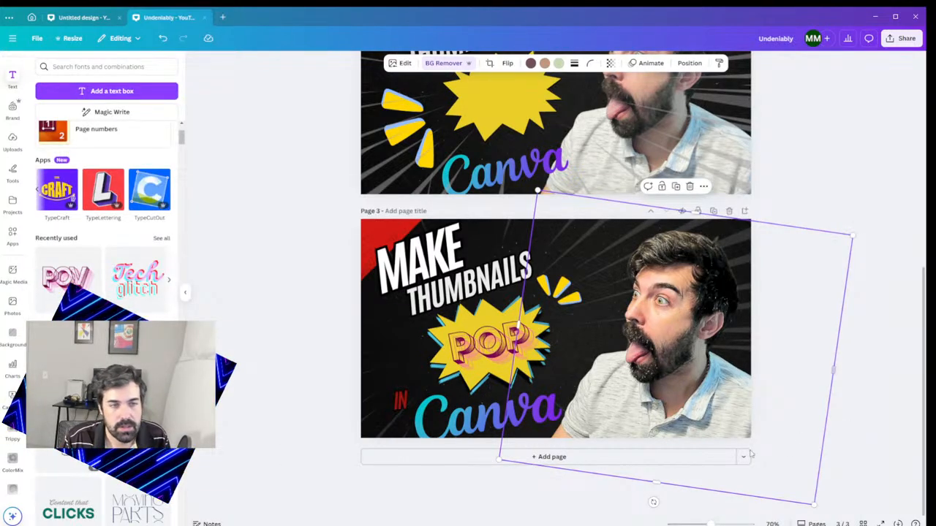
{"action": "left_click", "coordinate": [401, 63]}
{"action": "left_click", "coordinate": [88, 129]}
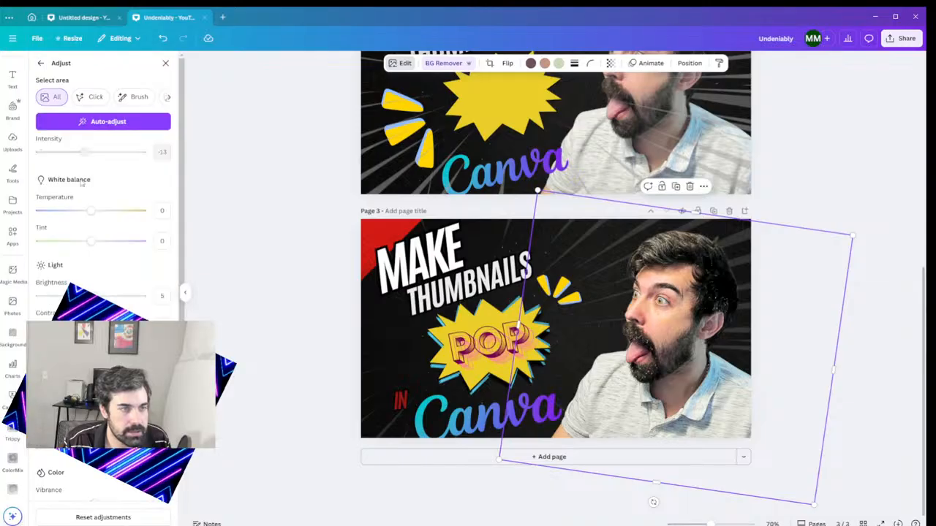
{"action": "mouse_move", "coordinate": [96, 217]}
{"action": "left_mouse_down"}
{"action": "mouse_move", "coordinate": [111, 219]}
{"action": "mouse_move", "coordinate": [90, 221]}
{"action": "mouse_move", "coordinate": [105, 221]}
{"action": "mouse_move", "coordinate": [98, 217]}
{"action": "left_mouse_up"}
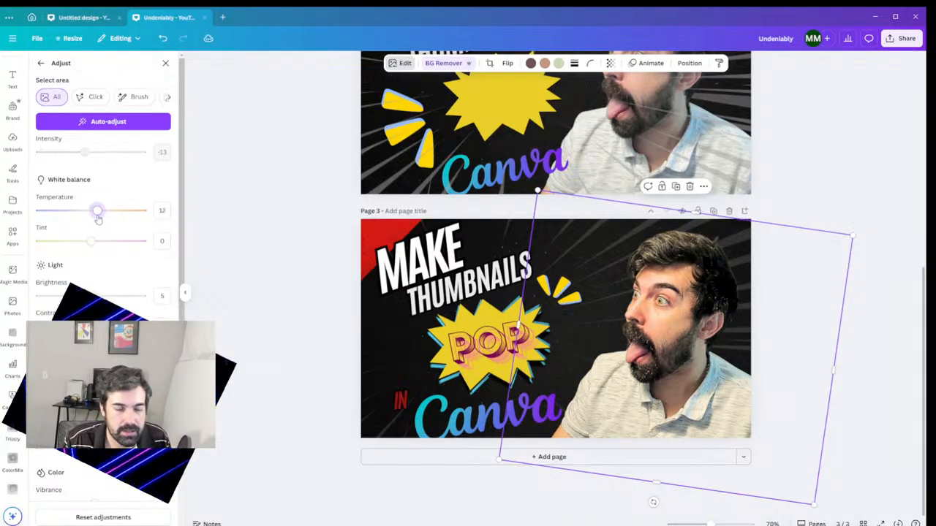
{"action": "mouse_move", "coordinate": [98, 217]}
{"action": "left_mouse_down"}
{"action": "mouse_move", "coordinate": [82, 218]}
{"action": "mouse_move", "coordinate": [95, 218]}
{"action": "left_mouse_up"}
{"action": "left_click", "coordinate": [95, 241]}
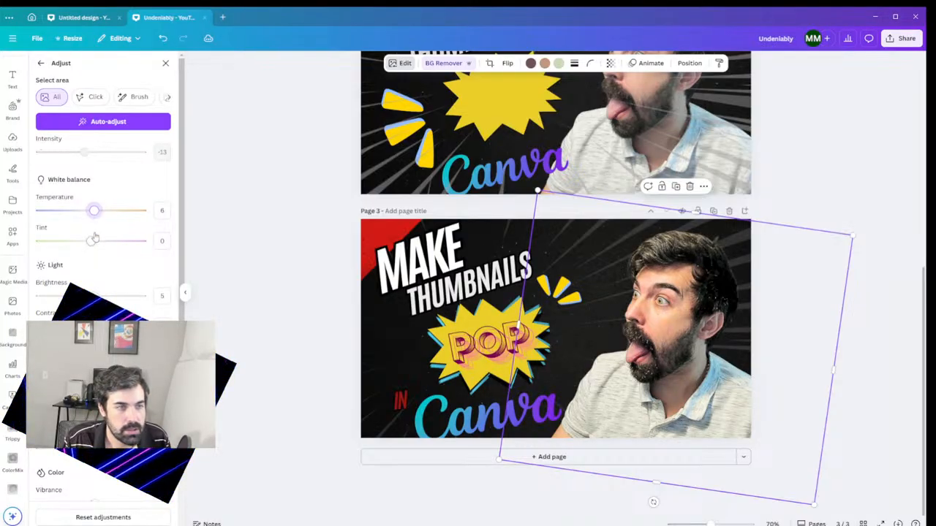
{"action": "left_click_drag", "start_coordinate": [95, 242], "coordinate": [92, 216]}
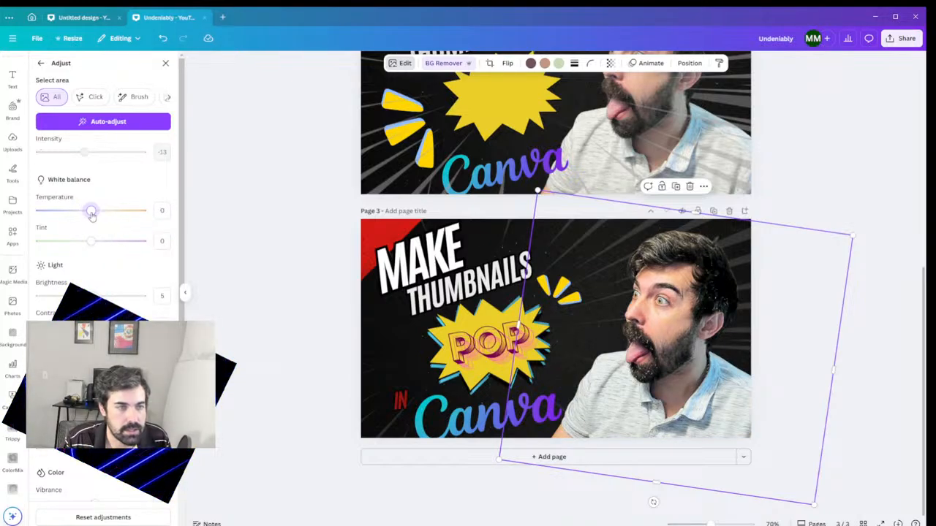
- Review the remaining adjustments of the man's photo, try a temperature of 11, and reset it to 0
{"action": "scroll", "coordinate": [91, 234], "scroll_direction": "down", "scroll_amount": 5}
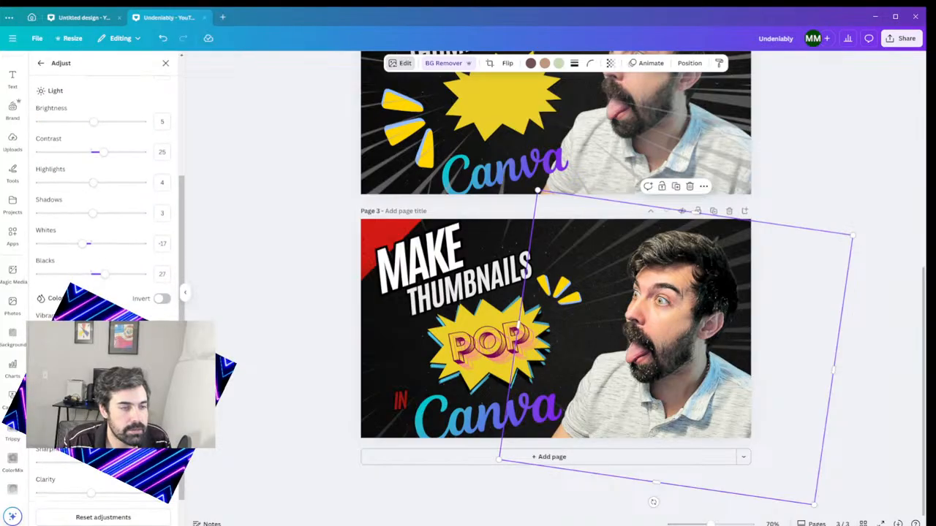
{"action": "scroll", "coordinate": [91, 234], "scroll_direction": "down", "scroll_amount": 1}
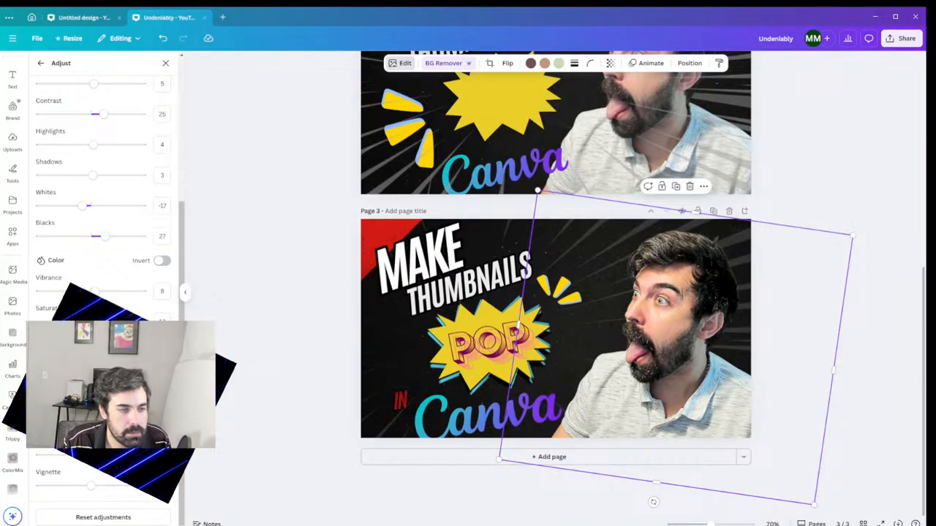
{"action": "scroll", "coordinate": [92, 212], "scroll_direction": "up", "scroll_amount": 5}
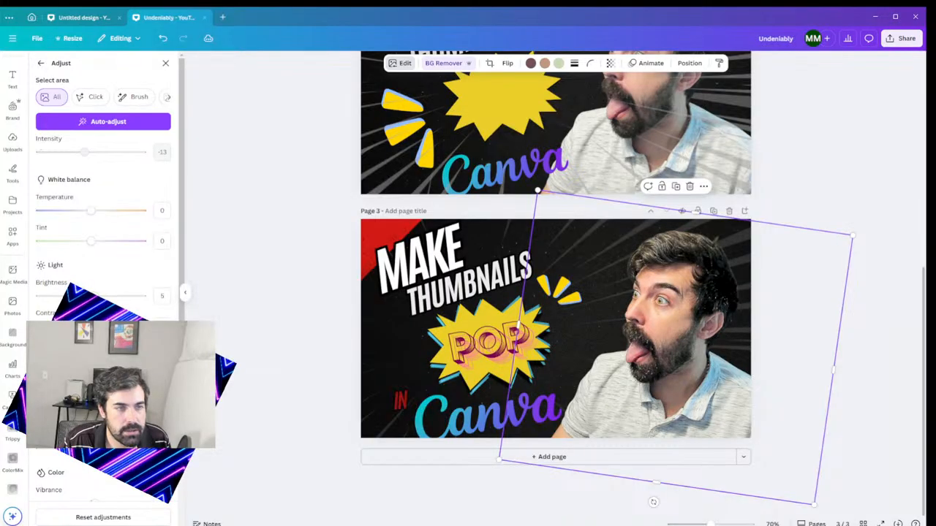
{"action": "left_click_drag", "start_coordinate": [91, 211], "coordinate": [98, 218]}
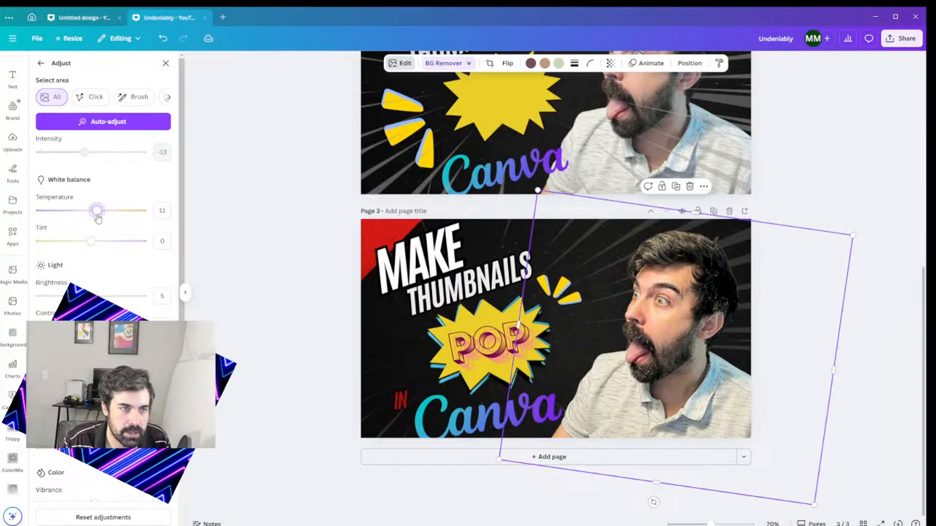
{"action": "left_click_drag", "start_coordinate": [98, 218], "coordinate": [90, 211]}
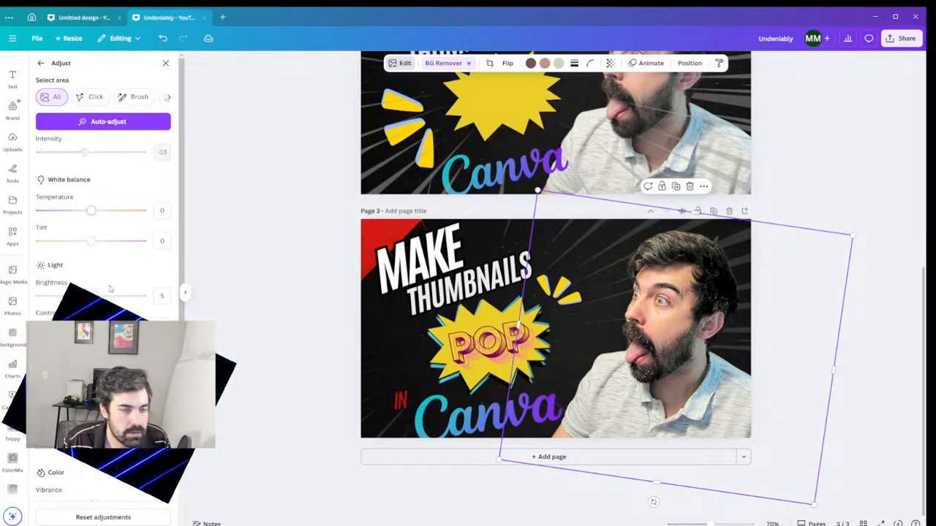
- Lower the contrast of the man's photo on page 3 to 10 and leave the adjustment settings
{"action": "scroll", "coordinate": [102, 219], "scroll_direction": "down", "scroll_amount": 3}
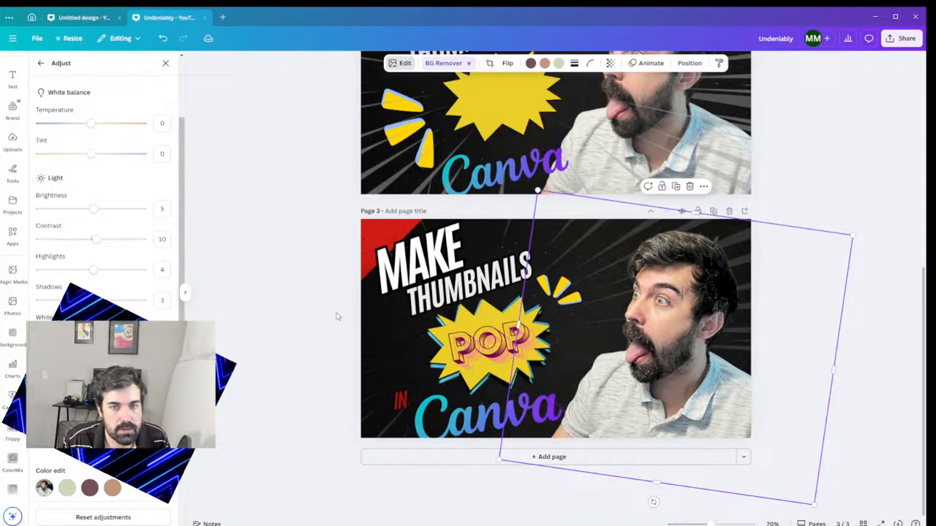
{"action": "scroll", "coordinate": [325, 307], "scroll_direction": "up", "scroll_amount": 3}
{"action": "scroll", "coordinate": [315, 297], "scroll_direction": "down", "scroll_amount": 4}
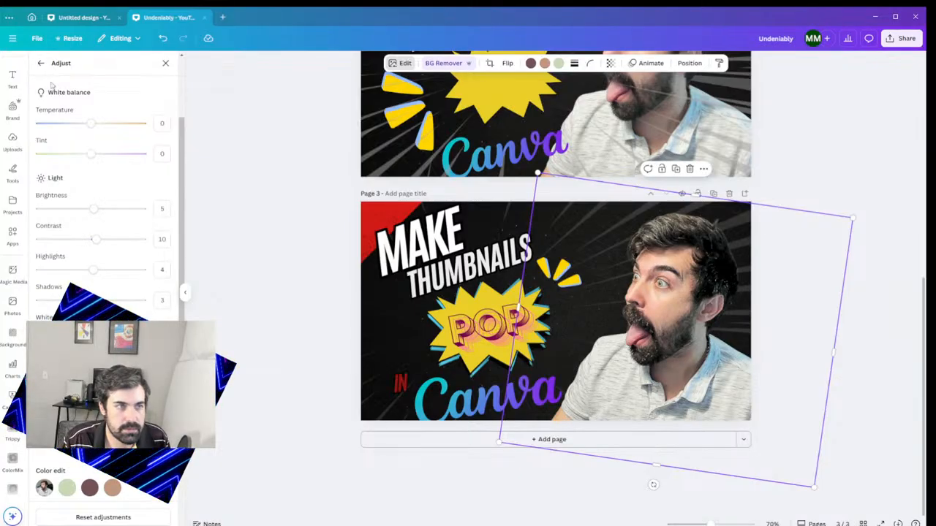
{"action": "left_click", "coordinate": [41, 63]}
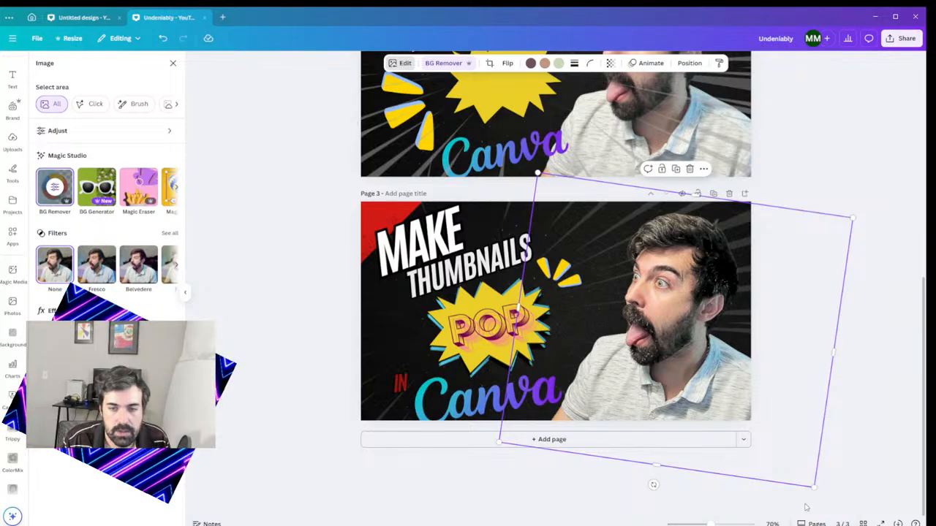
- Enlarge the man's cutout on page 3 and reposition it so his shirt covers the page's lower right corner
{"action": "left_click_drag", "start_coordinate": [813, 486], "coordinate": [854, 517]}
{"action": "left_click_drag", "start_coordinate": [715, 367], "coordinate": [688, 365]}
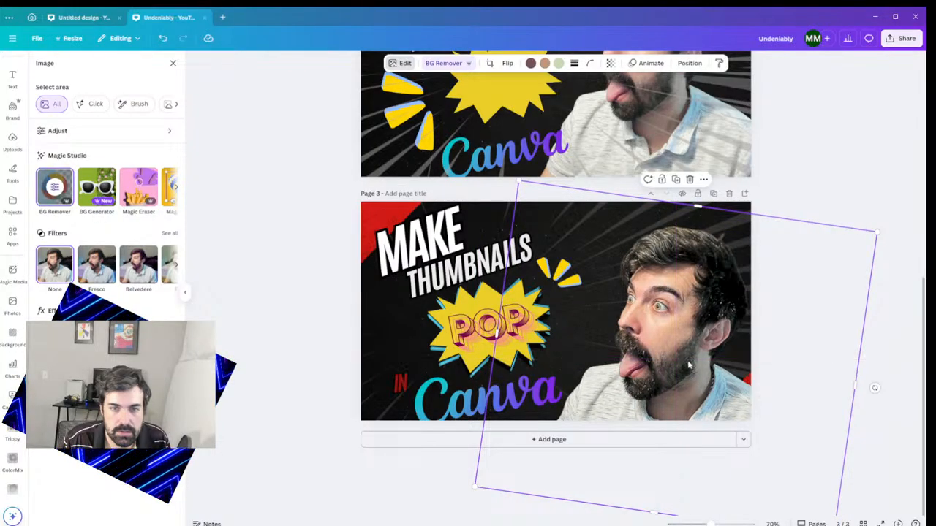
{"action": "key", "text": "Escape"}
{"action": "key", "text": "Escape"}
{"action": "scroll", "coordinate": [842, 189], "scroll_direction": "up", "scroll_amount": 2}
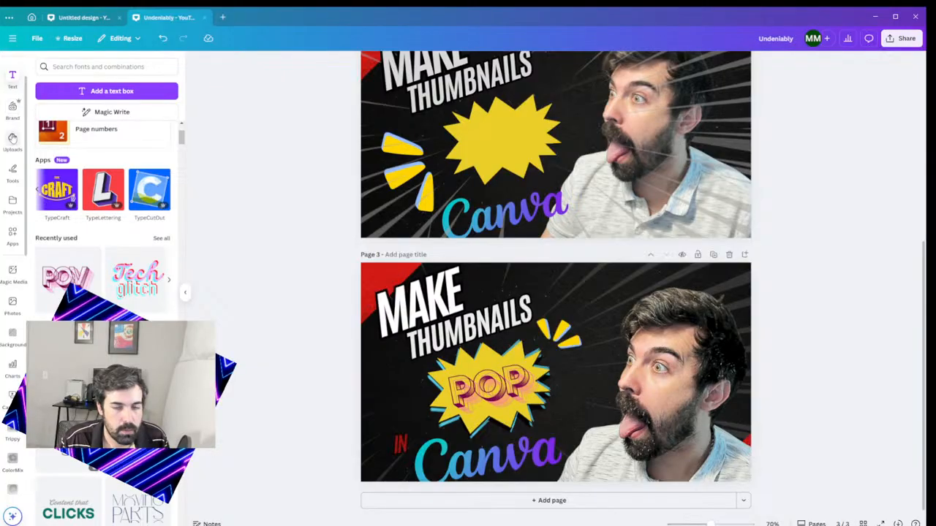
{"action": "scroll", "coordinate": [669, 391], "scroll_direction": "down", "scroll_amount": 2}
{"action": "left_click", "coordinate": [669, 391]}
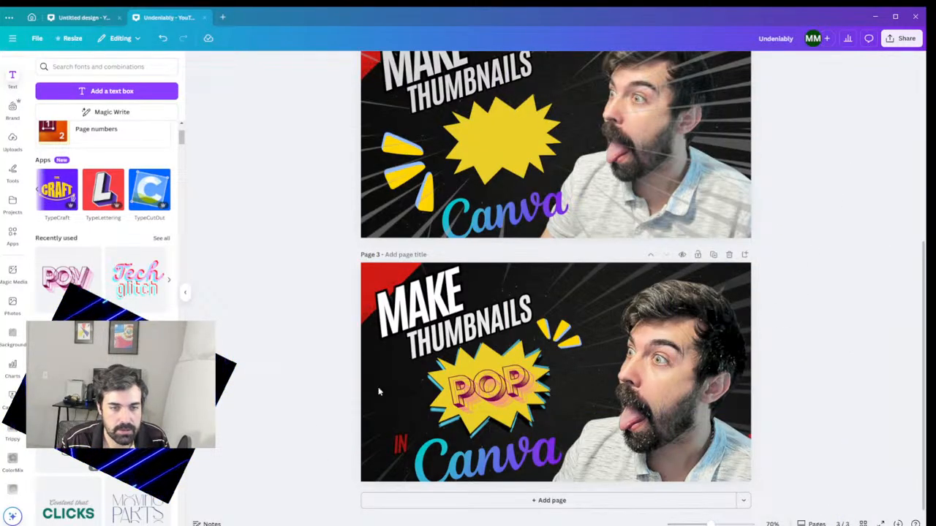
- Ungroup the IN text from the Canva lettering on page 3 and move IN slightly up and to the right
{"action": "left_click", "coordinate": [406, 446]}
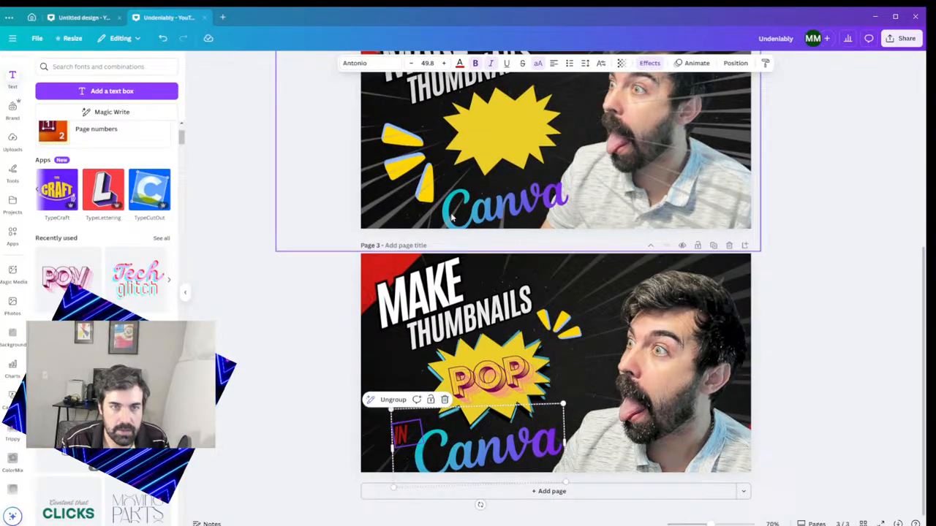
{"action": "left_click", "coordinate": [393, 400]}
{"action": "key", "text": "Escape"}
{"action": "left_click", "coordinate": [400, 444]}
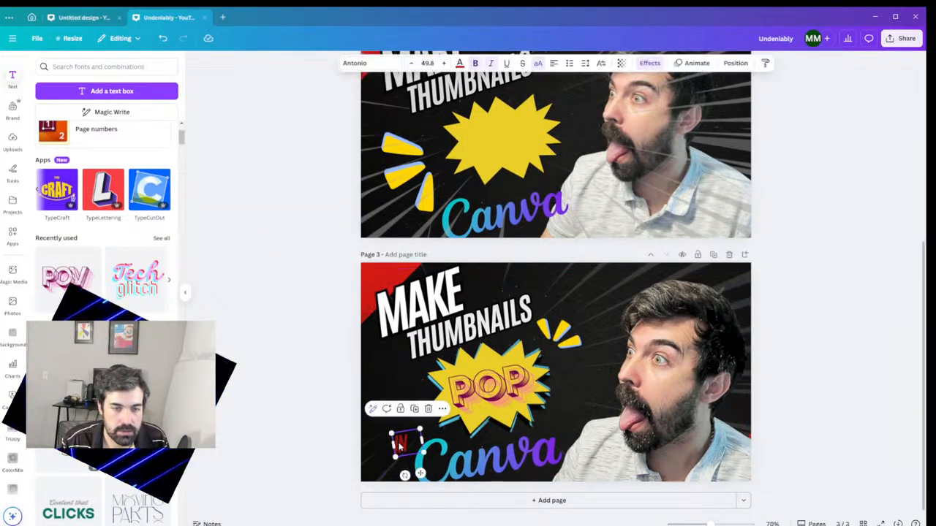
{"action": "mouse_move", "coordinate": [408, 473]}
{"action": "left_mouse_down"}
{"action": "mouse_move", "coordinate": [411, 442]}
{"action": "mouse_move", "coordinate": [420, 473]}
{"action": "left_mouse_up"}
{"action": "left_click", "coordinate": [819, 280]}
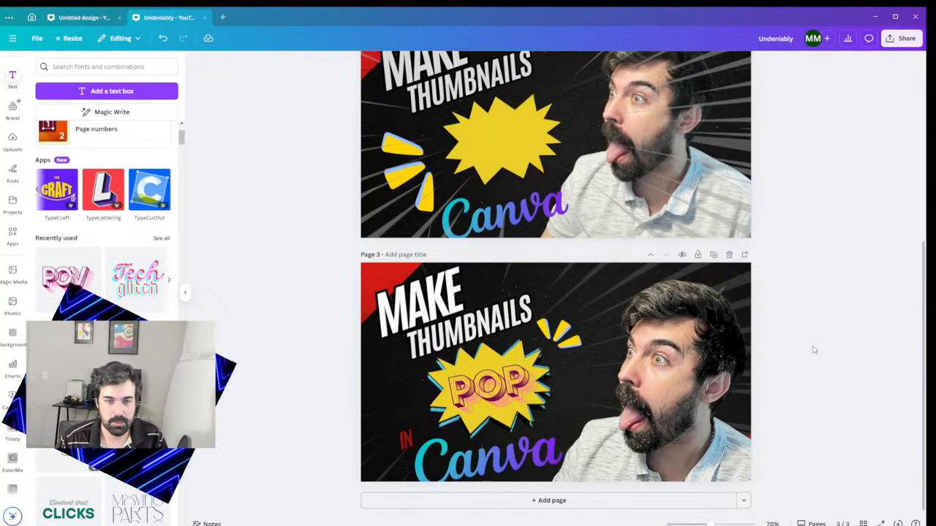
- Shrink the Canva lettering on page 3 slightly from its lower left corner to leave room beside IN
{"action": "left_click", "coordinate": [430, 465]}
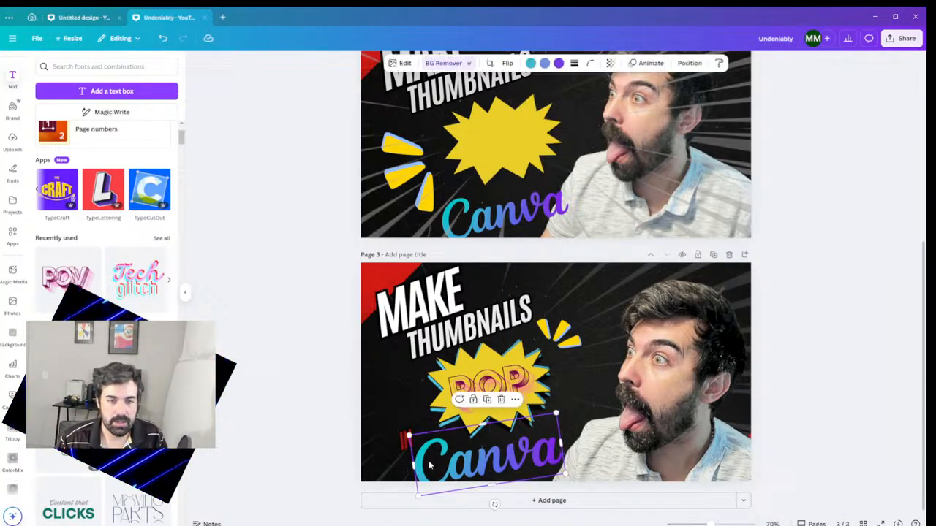
{"action": "left_click_drag", "start_coordinate": [418, 495], "coordinate": [428, 487]}
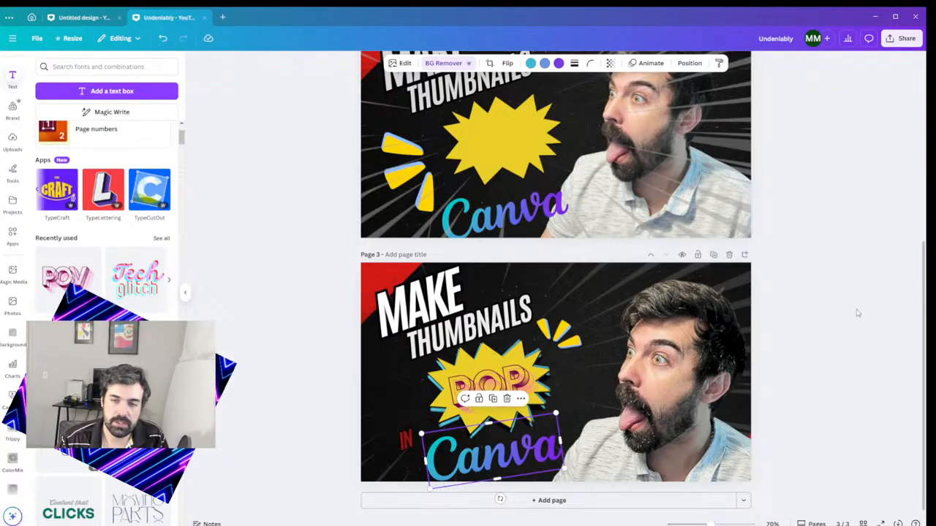
- Nudge the Canva logo and the red IN text on page 3 slightly closer together
{"action": "left_click_drag", "start_coordinate": [858, 313], "coordinate": [449, 476]}
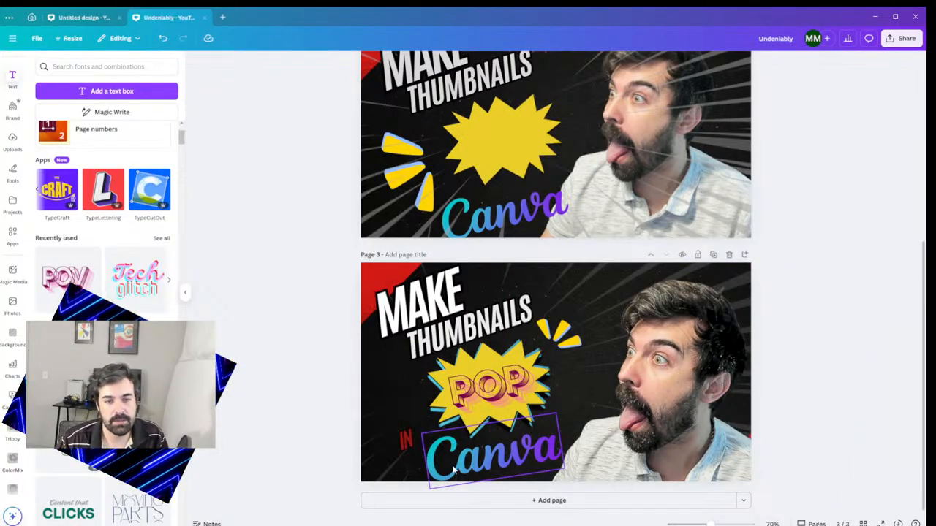
{"action": "left_click", "coordinate": [453, 471]}
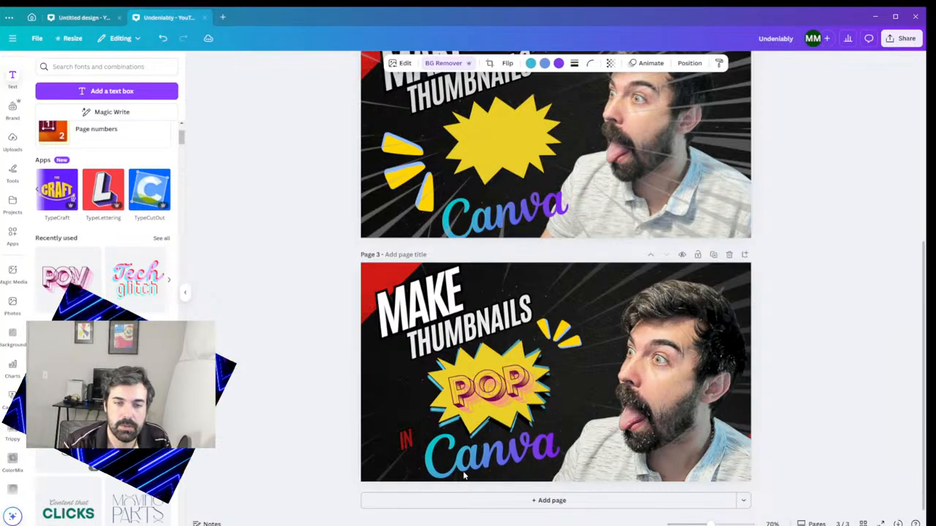
{"action": "left_click", "coordinate": [411, 452]}
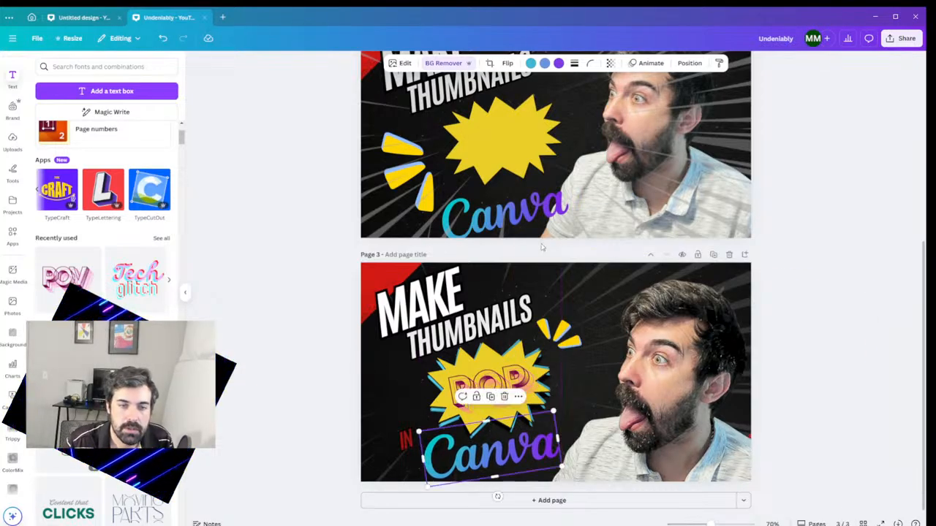
{"action": "left_click", "coordinate": [412, 437]}
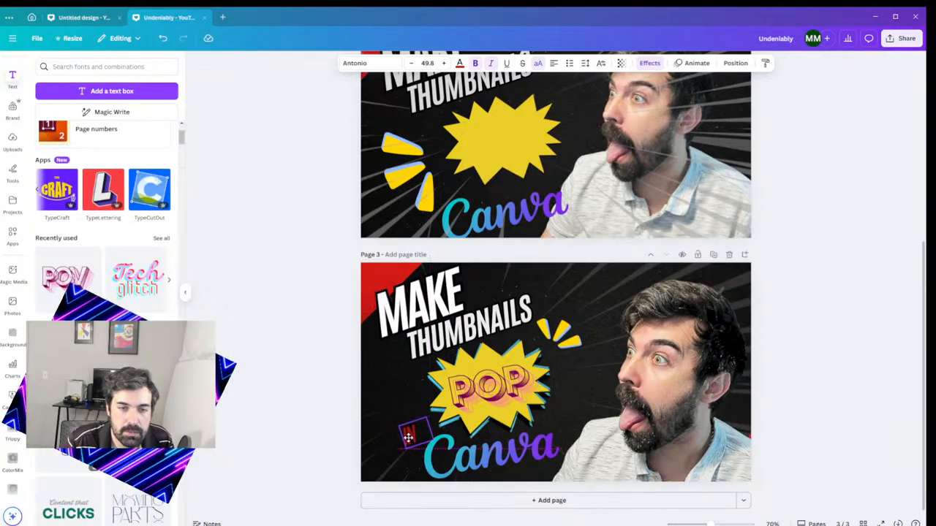
{"action": "left_click", "coordinate": [870, 258]}
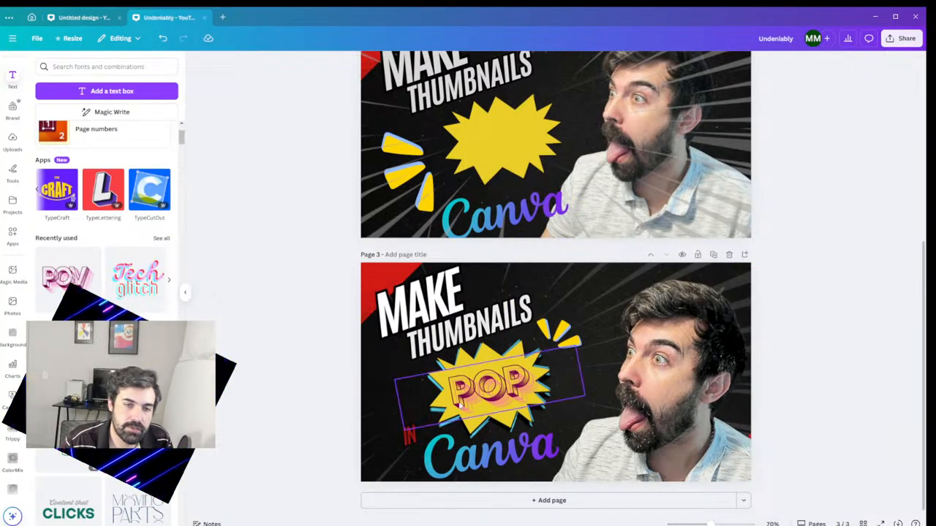
- Move the POP text, its yellow starburst and the yellow accent marks on page 3 right, toward the man's photo
{"action": "left_click", "coordinate": [474, 381]}
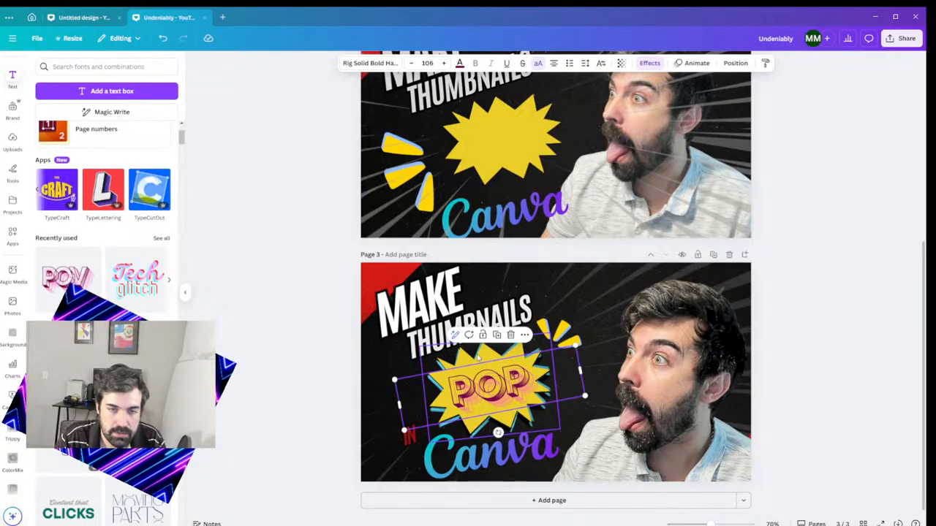
{"action": "left_click", "coordinate": [736, 63]}
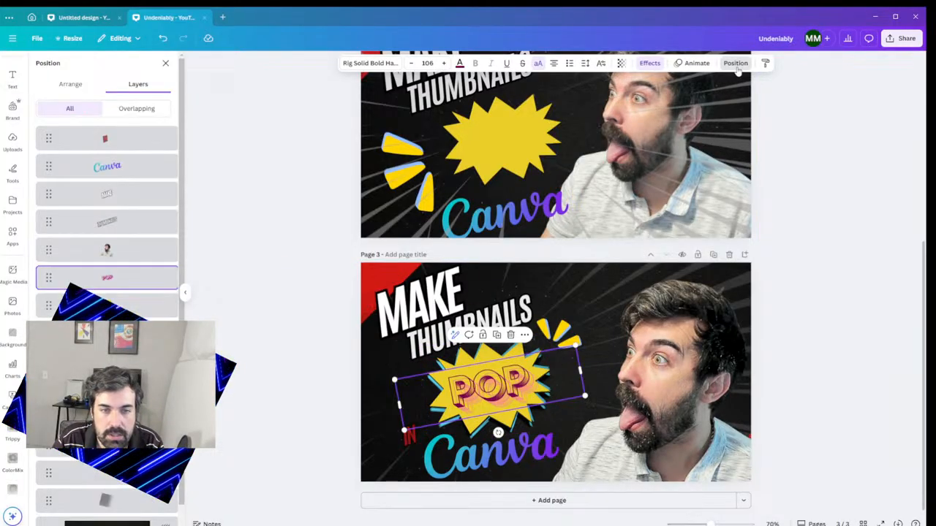
{"action": "left_click", "coordinate": [512, 410]}
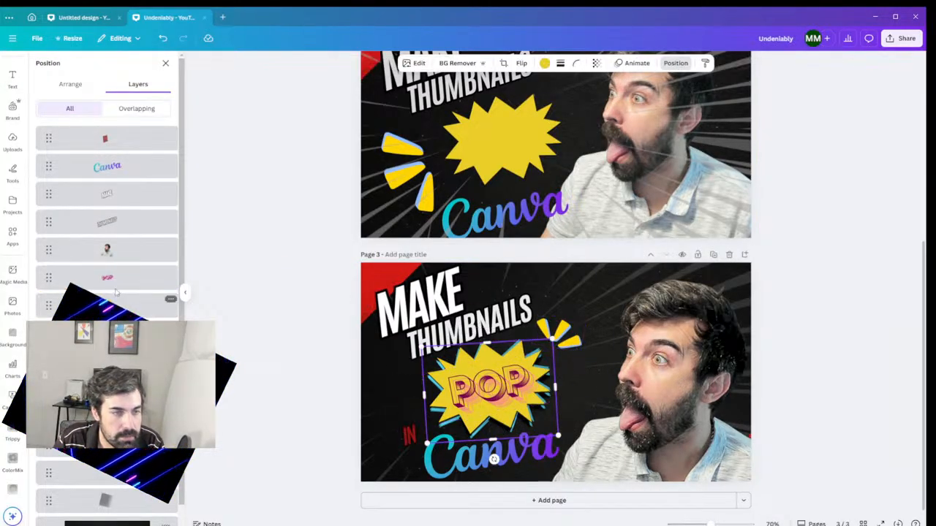
{"action": "left_click", "coordinate": [503, 388], "text": "shift"}
{"action": "left_click_drag", "start_coordinate": [503, 385], "coordinate": [497, 378]}
{"action": "left_click_drag", "start_coordinate": [601, 435], "coordinate": [607, 439]}
{"action": "left_click", "coordinate": [861, 280]}
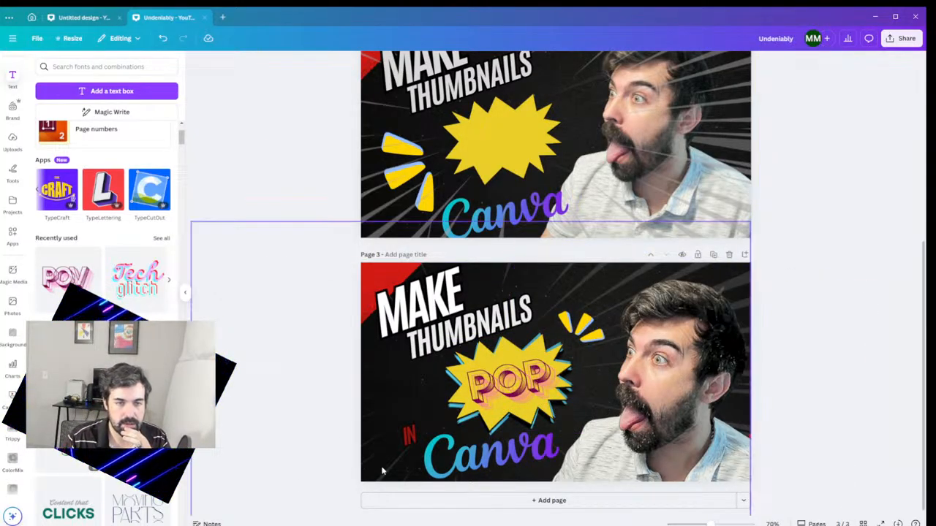
- Shift the radial speed-lines graphic on page 3 to the right and scale it down slightly
{"action": "left_click", "coordinate": [359, 463]}
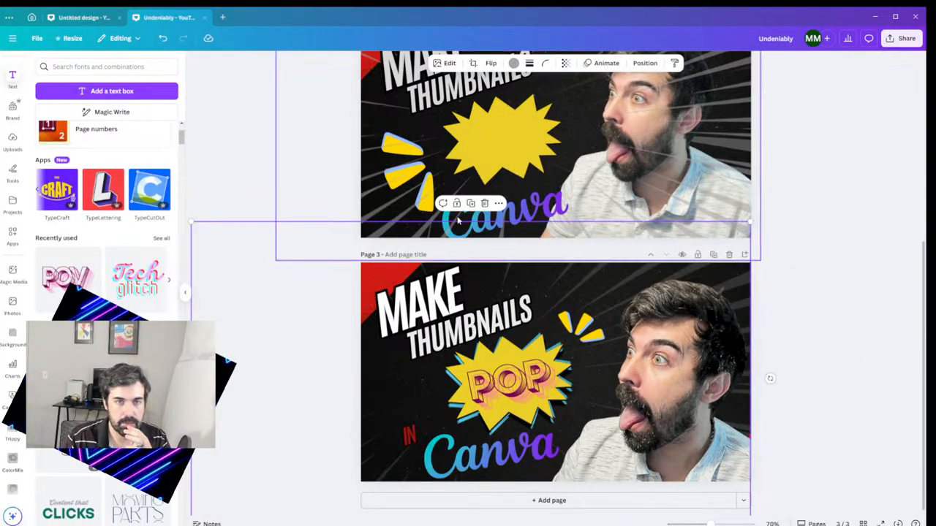
{"action": "left_click", "coordinate": [643, 63]}
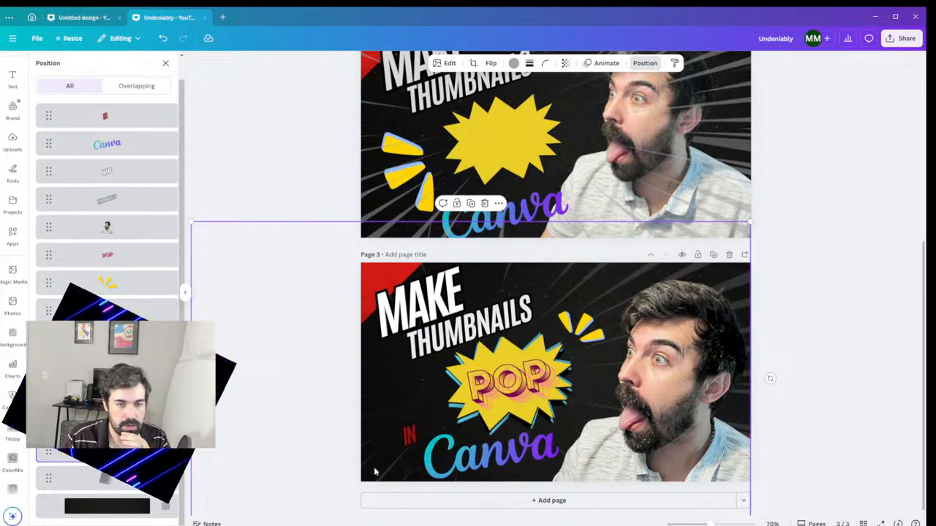
{"action": "left_click_drag", "start_coordinate": [369, 469], "coordinate": [406, 465]}
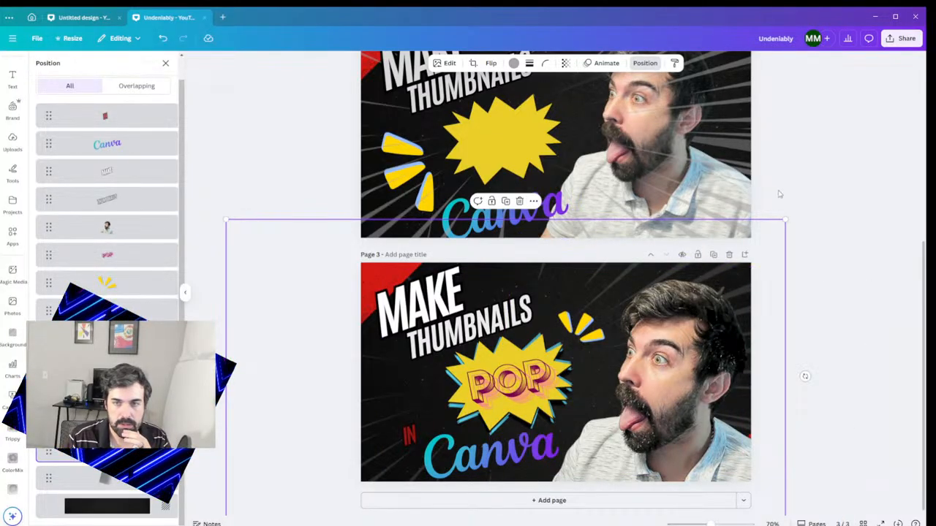
{"action": "left_click_drag", "start_coordinate": [785, 220], "coordinate": [761, 235]}
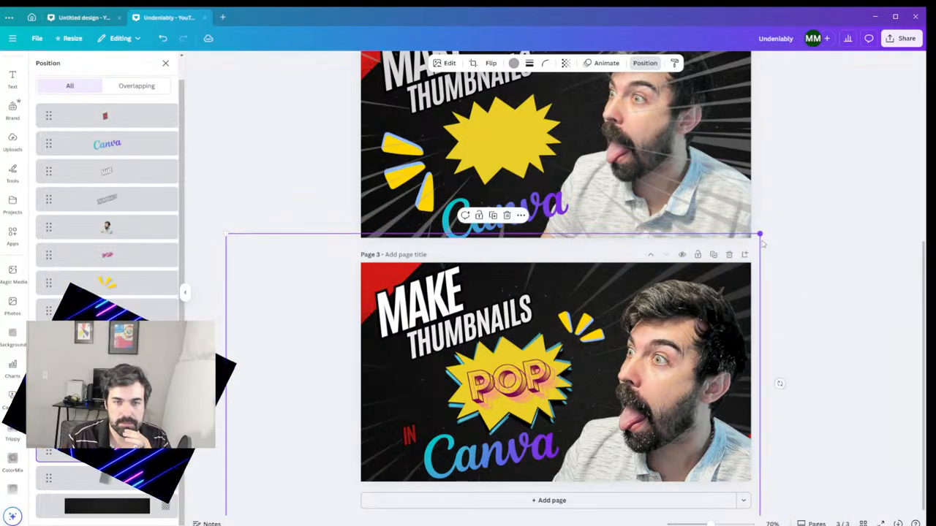
{"action": "left_click_drag", "start_coordinate": [372, 473], "coordinate": [388, 474]}
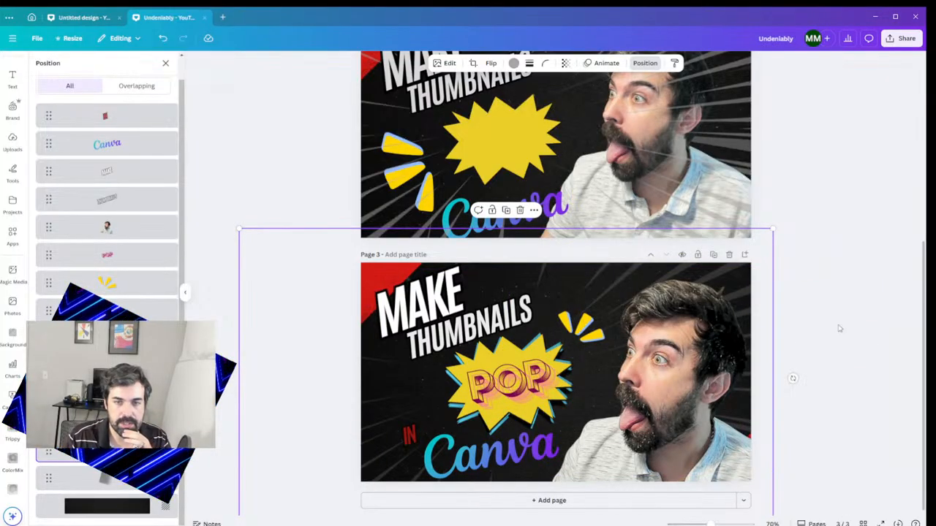
{"action": "key", "text": "Escape"}
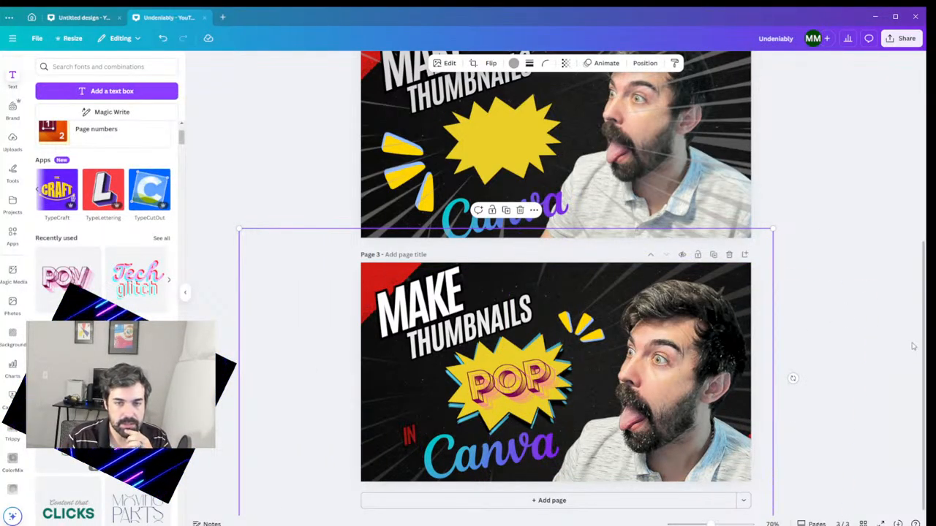
{"action": "left_click", "coordinate": [876, 340]}
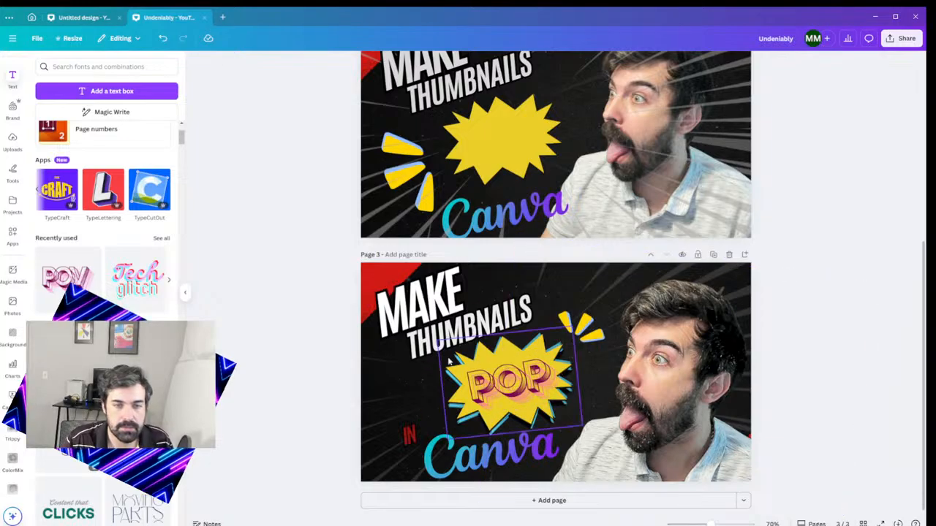
- Move the THUMBNAILS text on page 3 slightly to the right beneath MAKE
{"action": "left_click", "coordinate": [416, 308]}
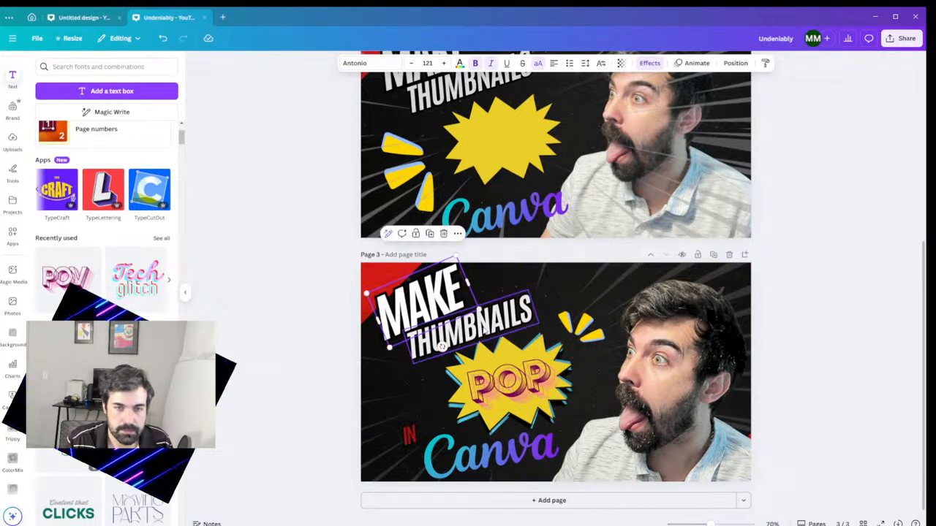
{"action": "left_click", "coordinate": [485, 332]}
{"action": "left_click_drag", "start_coordinate": [485, 332], "coordinate": [480, 331]}
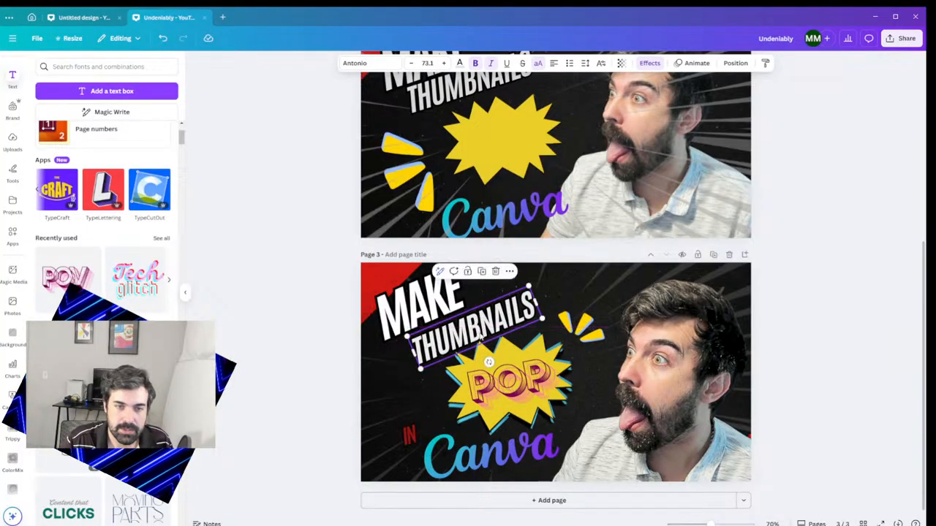
{"action": "left_click", "coordinate": [866, 278]}
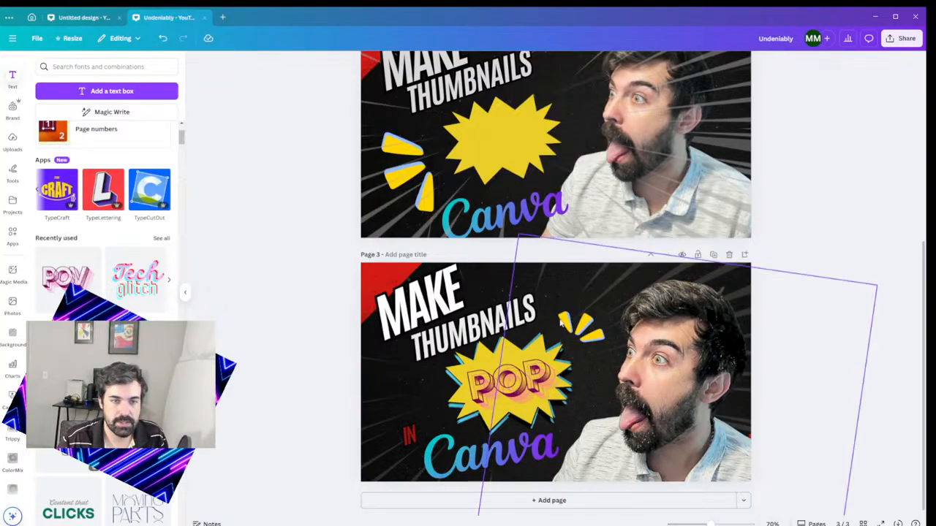
- Enlarge the THUMBNAILS text to size 75.3 and reposition it between MAKE and the starburst
{"action": "left_click", "coordinate": [490, 332]}
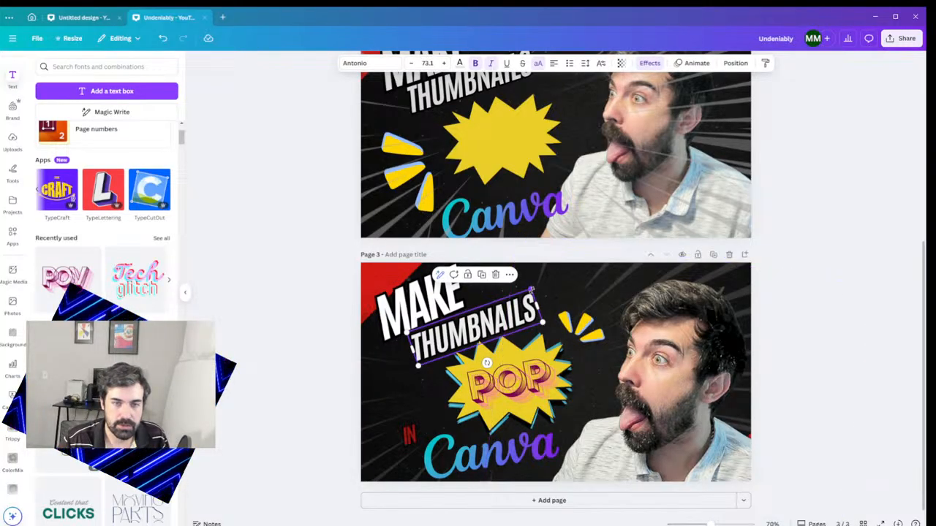
{"action": "mouse_move", "coordinate": [532, 289]}
{"action": "left_mouse_down"}
{"action": "mouse_move", "coordinate": [563, 281]}
{"action": "mouse_move", "coordinate": [539, 284]}
{"action": "left_mouse_up"}
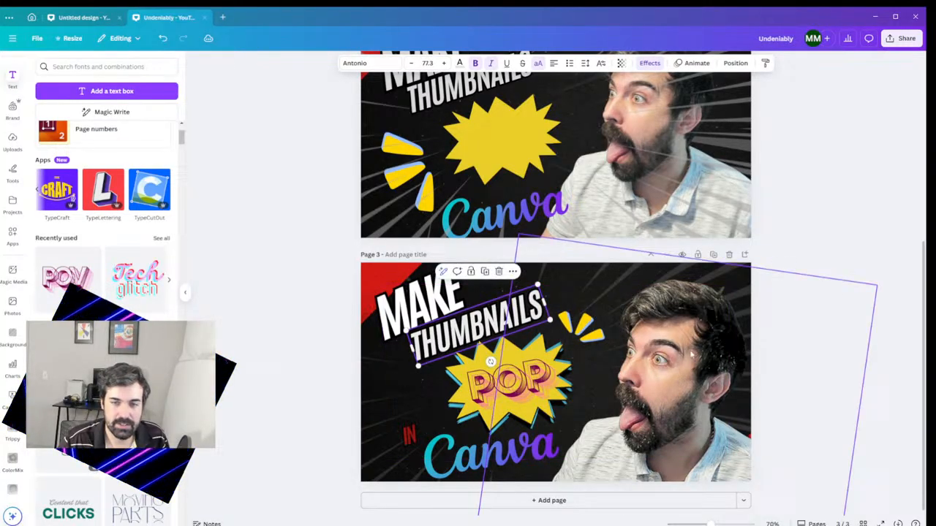
{"action": "left_click", "coordinate": [831, 259]}
{"action": "left_click", "coordinate": [431, 345]}
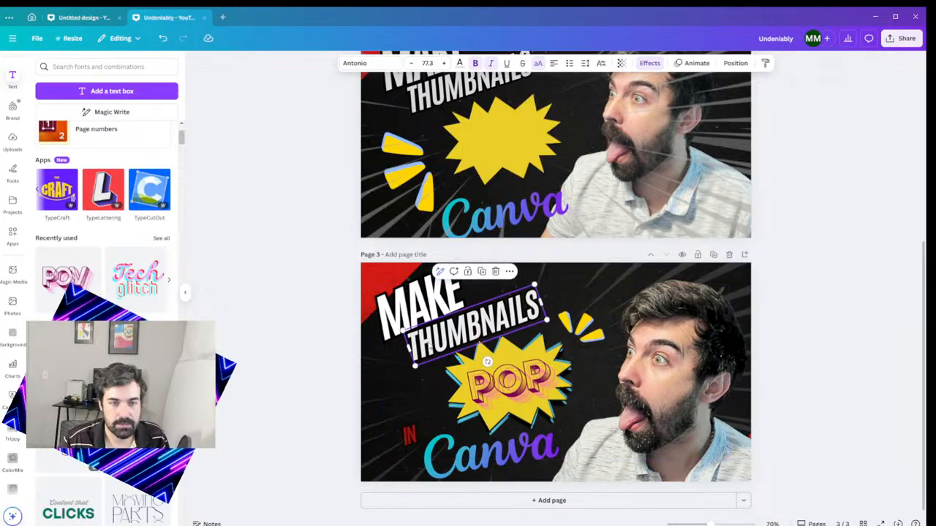
{"action": "left_click", "coordinate": [802, 290]}
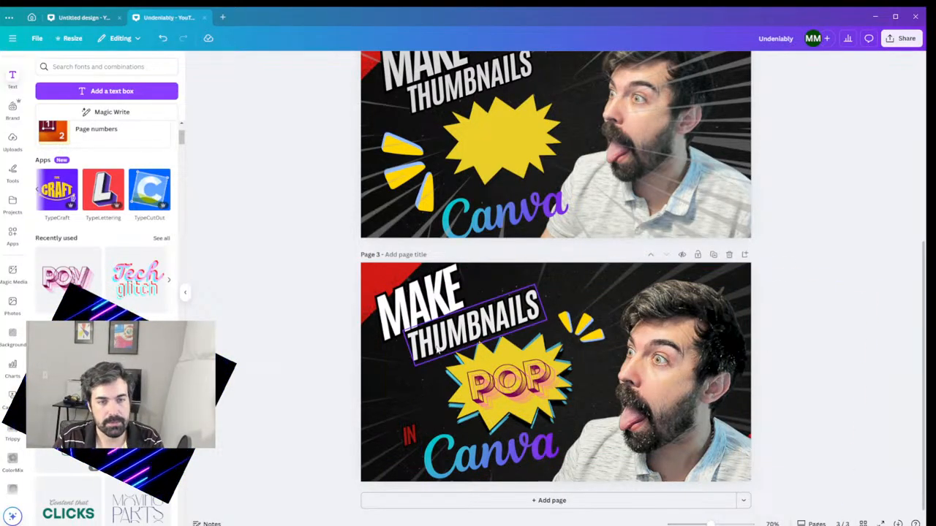
{"action": "left_click", "coordinate": [424, 342]}
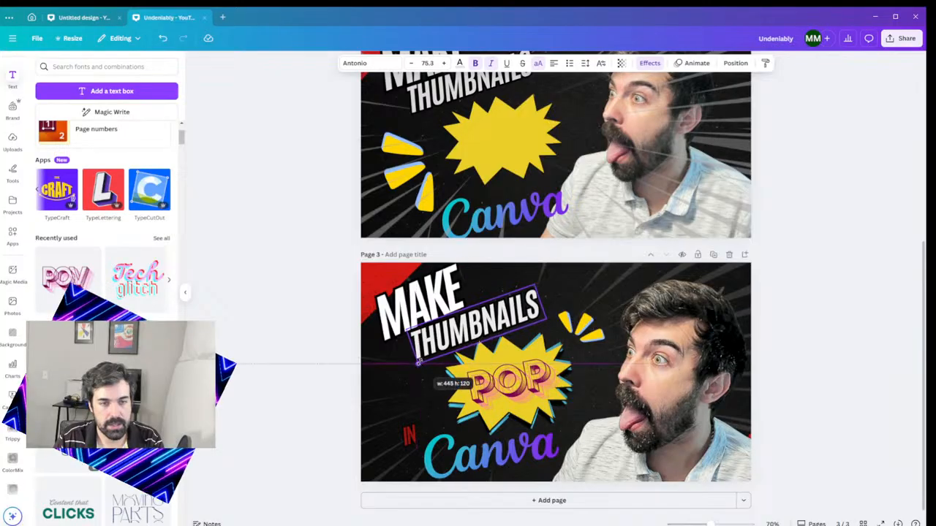
{"action": "left_click_drag", "start_coordinate": [436, 342], "coordinate": [431, 340]}
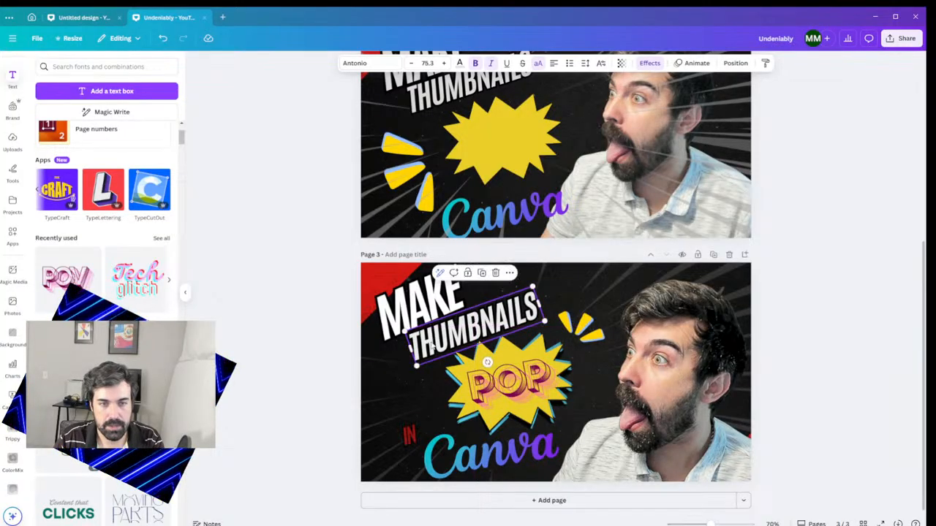
{"action": "left_click", "coordinate": [816, 242]}
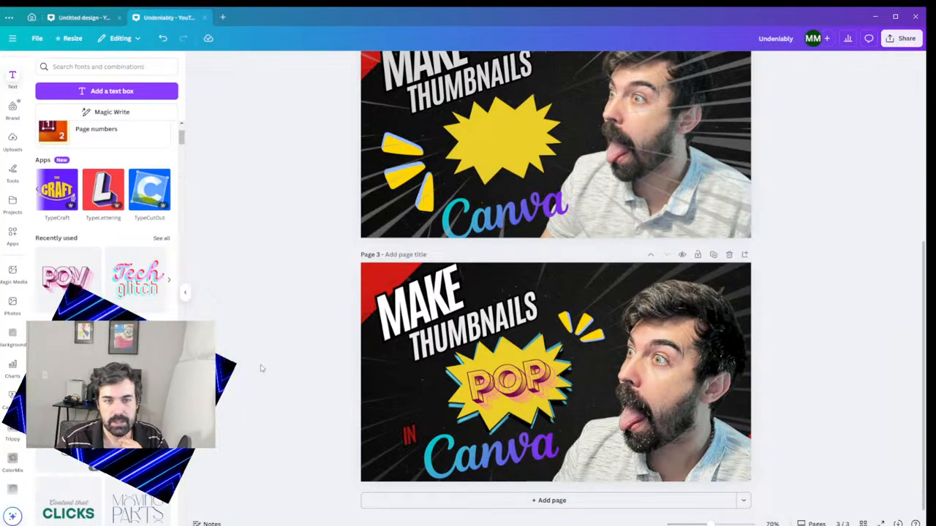
- Shift the MAKE text on page 3 slightly left and shrink it a little
{"action": "left_click_drag", "start_coordinate": [425, 302], "coordinate": [416, 301]}
{"action": "left_click", "coordinate": [837, 306]}
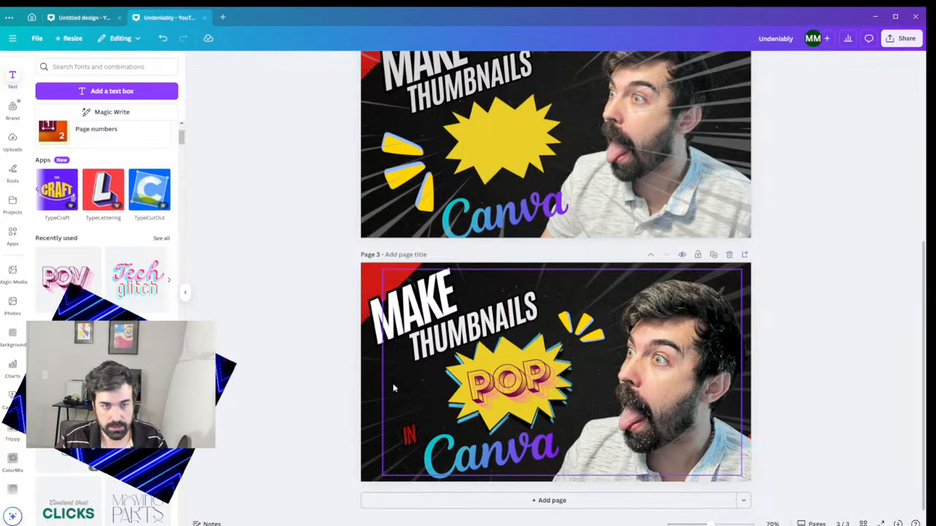
{"action": "left_click", "coordinate": [389, 329]}
{"action": "left_click_drag", "start_coordinate": [359, 297], "coordinate": [367, 299]}
{"action": "left_click", "coordinate": [806, 313]}
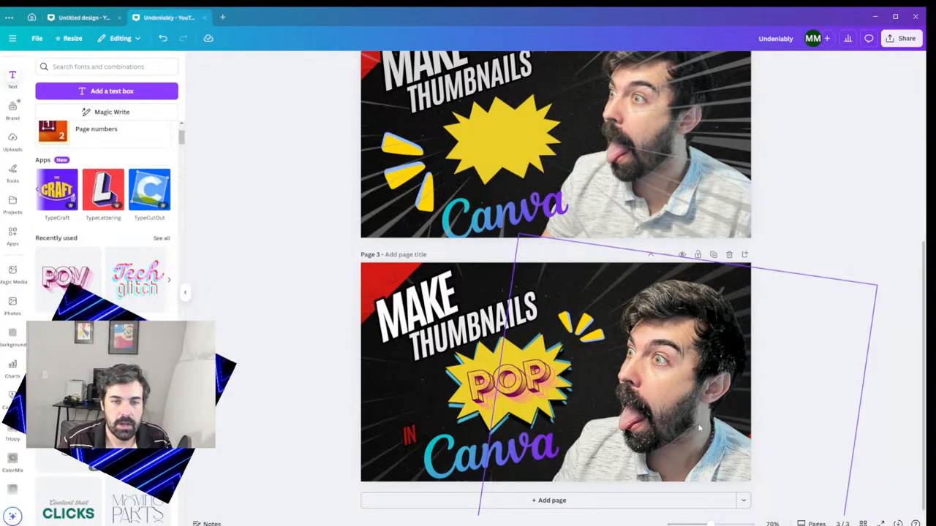
- Add a white Outline shadow effect around the man's cutout photo on page 3
{"action": "left_click", "coordinate": [531, 155]}
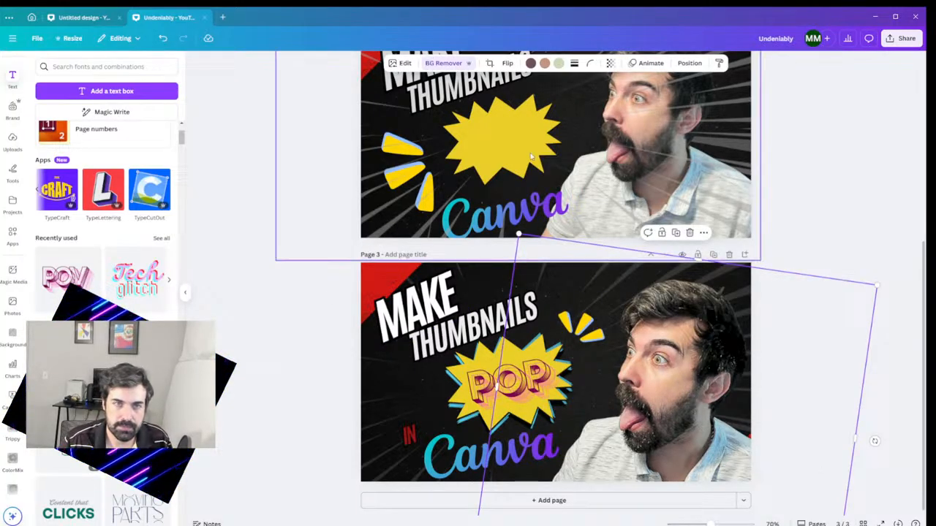
{"action": "left_click", "coordinate": [404, 64]}
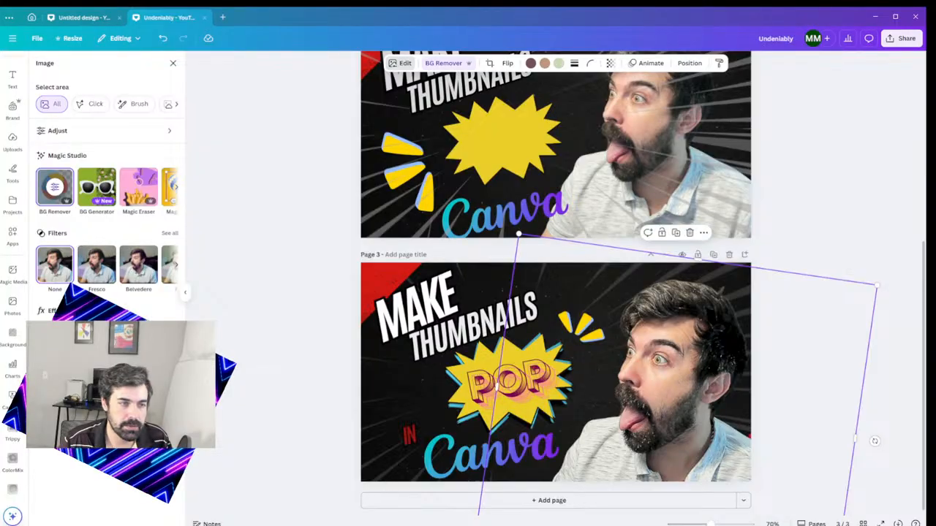
{"action": "left_click", "coordinate": [55, 340]}
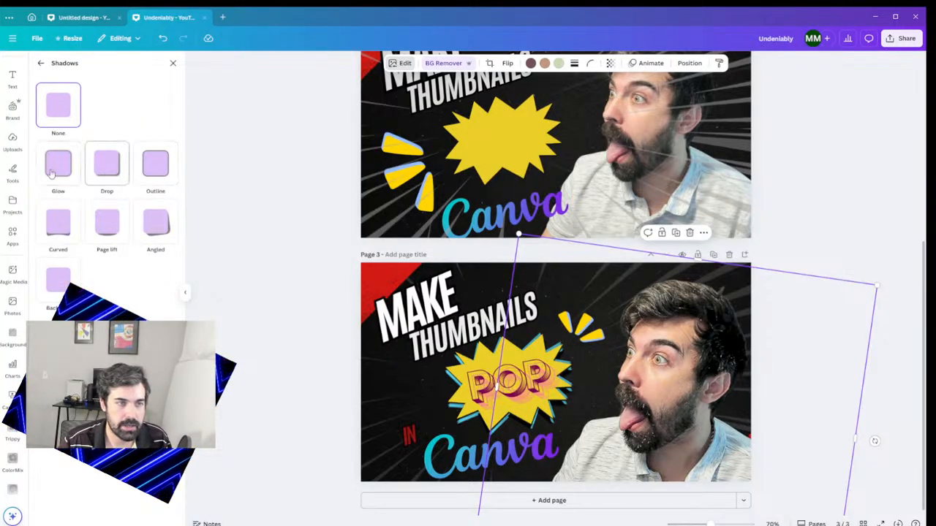
{"action": "left_click", "coordinate": [144, 170]}
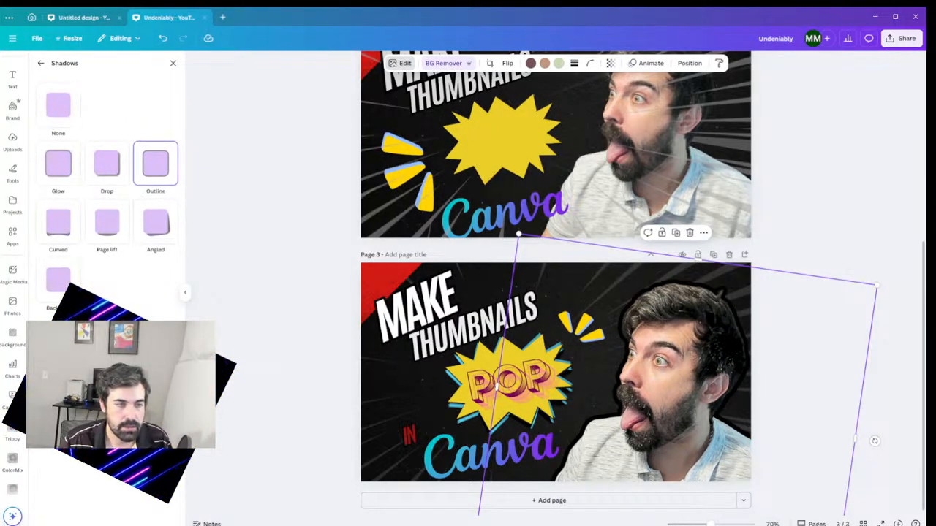
{"action": "left_click", "coordinate": [169, 382]}
{"action": "left_click", "coordinate": [193, 380]}
{"action": "key", "text": "Escape"}
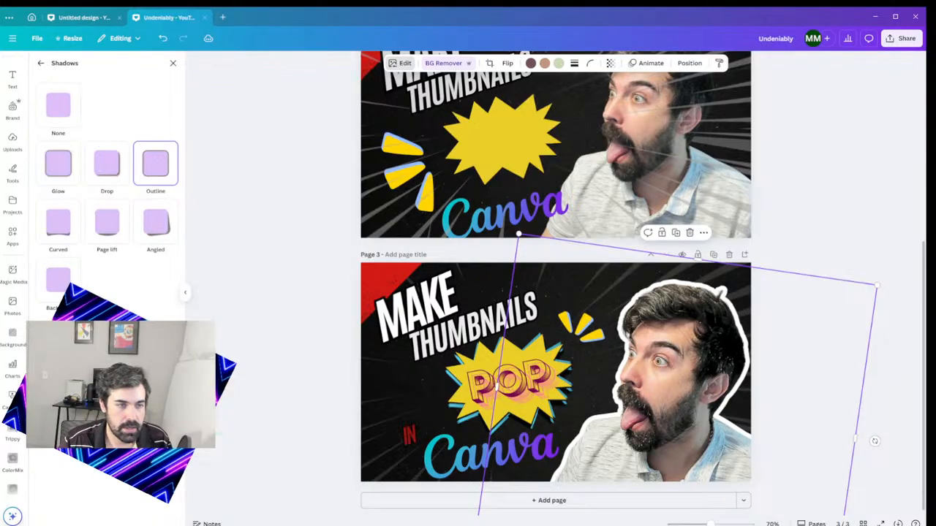
{"action": "scroll", "coordinate": [577, 359], "scroll_direction": "up", "scroll_amount": 10}
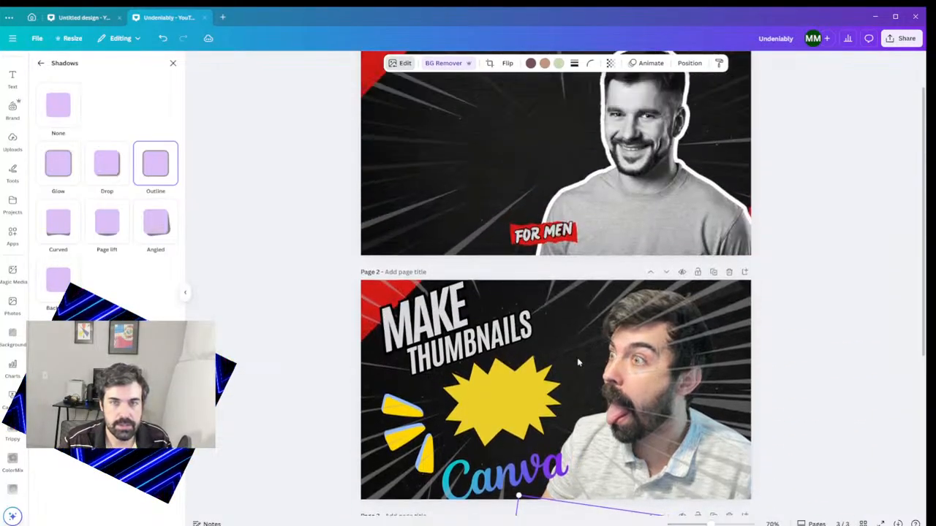
{"action": "scroll", "coordinate": [740, 181], "scroll_direction": "down", "scroll_amount": 3}
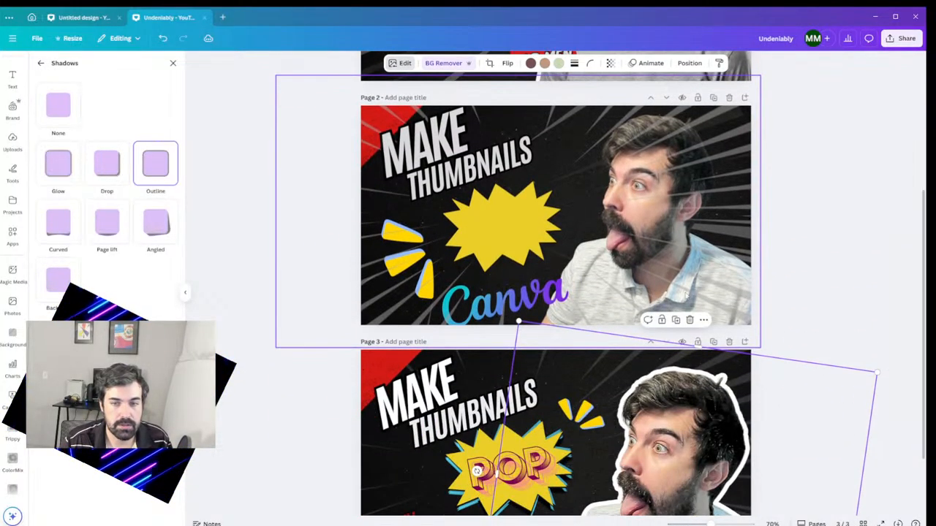
- Try a light grey outline colour on the man's cutout photo on page 3, and undo the colour change
{"action": "scroll", "coordinate": [686, 400], "scroll_direction": "up", "scroll_amount": 3}
{"action": "scroll", "coordinate": [685, 400], "scroll_direction": "down", "scroll_amount": 5}
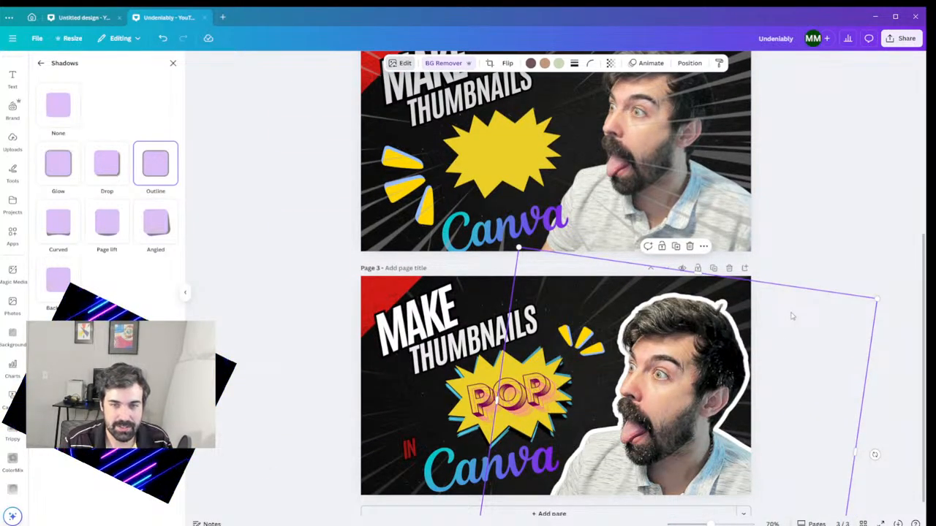
{"action": "scroll", "coordinate": [775, 383], "scroll_direction": "down", "scroll_amount": 1}
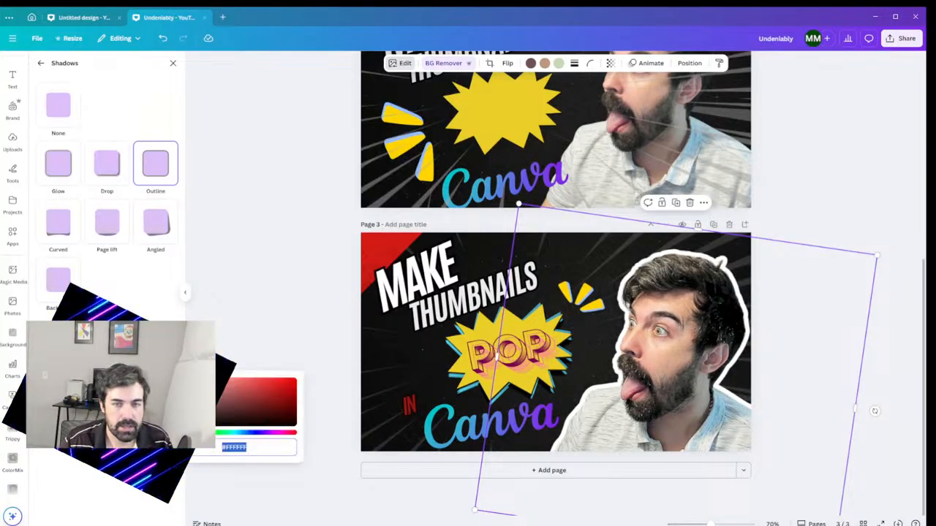
{"action": "type", "text": "#DFDFDF"}
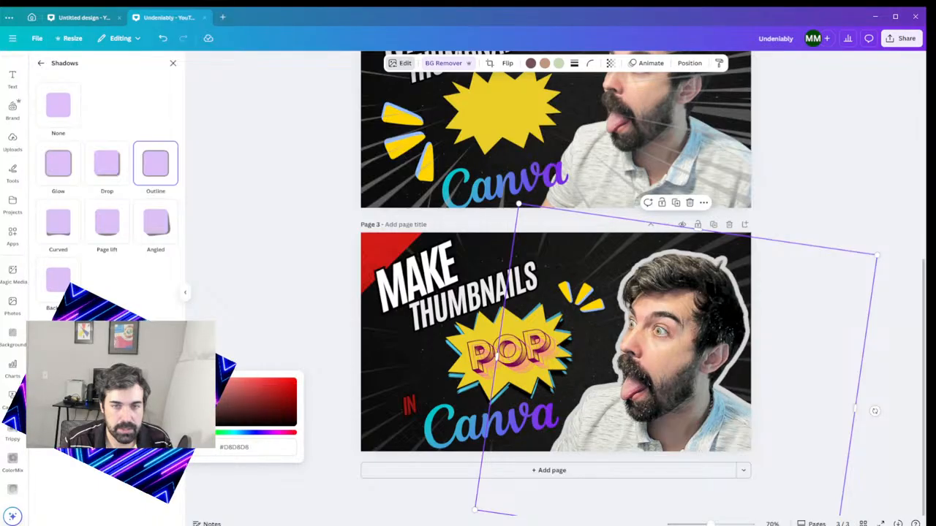
{"action": "key", "text": "ctrl+z"}
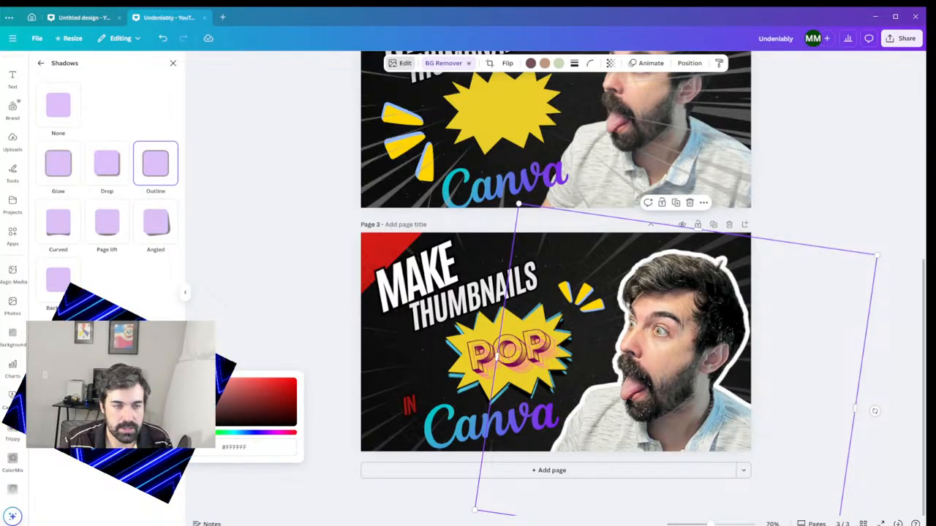
- Thin the white outline around the man's cutout and erase the stray tuft of hair behind his head with the Background Remover
{"action": "key", "text": "Escape"}
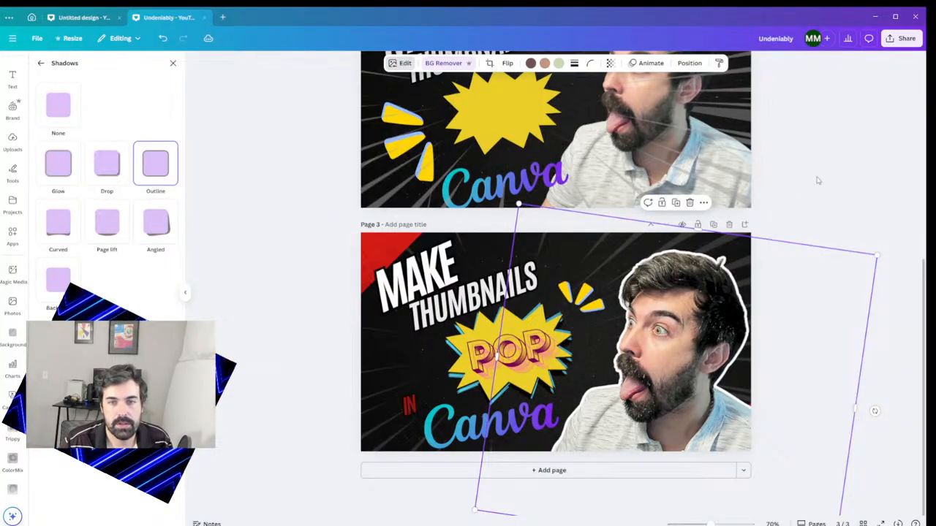
{"action": "key", "text": "Escape"}
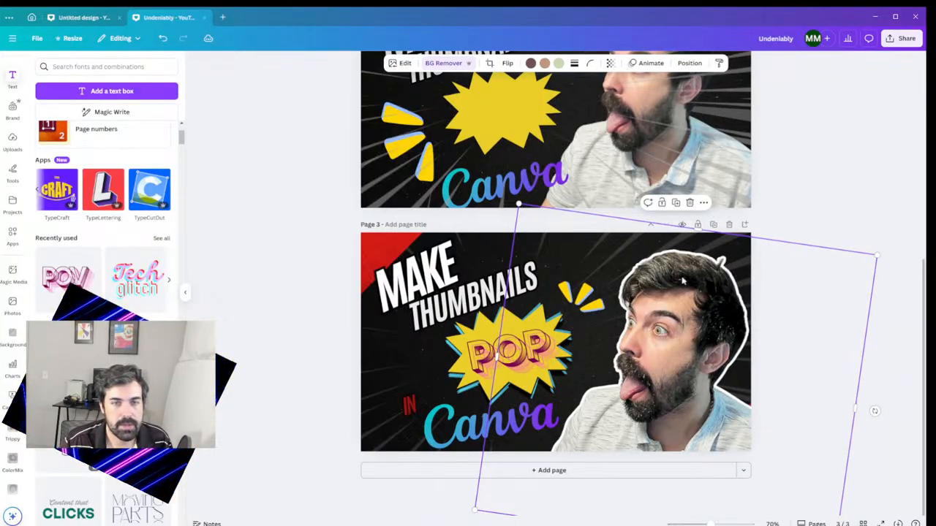
{"action": "left_click", "coordinate": [404, 64]}
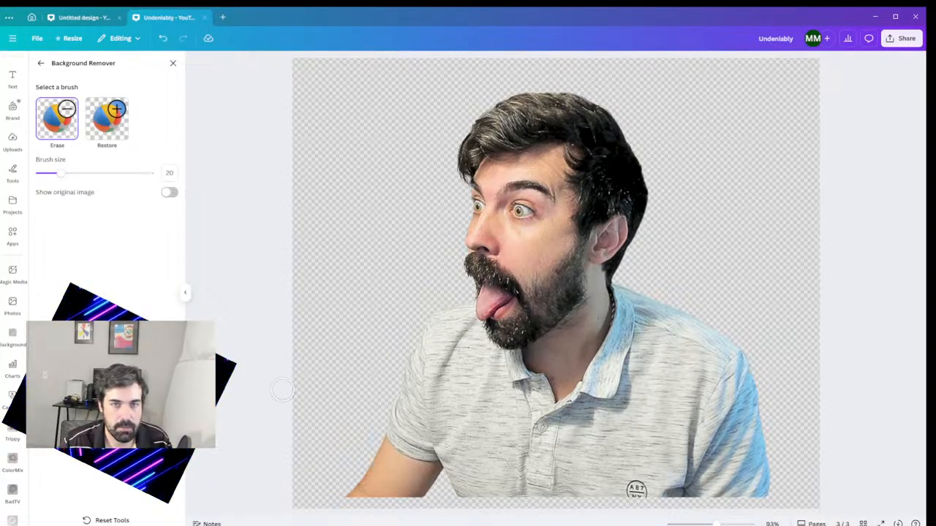
{"action": "left_click", "coordinate": [41, 63]}
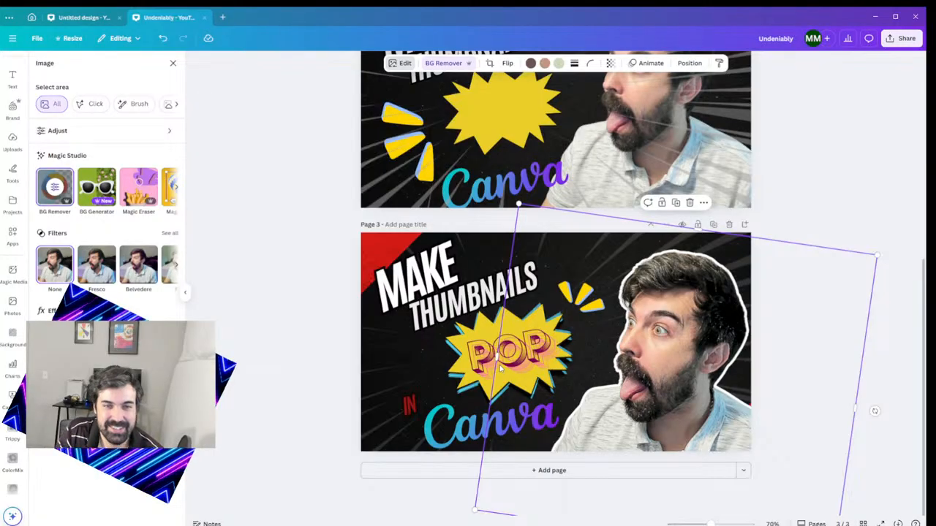
{"action": "left_click", "coordinate": [867, 189]}
- Examine the three thumbnail pages at reduced size to judge how readable the page 3 design is
{"action": "left_click_drag", "start_coordinate": [710, 523], "coordinate": [676, 522]}
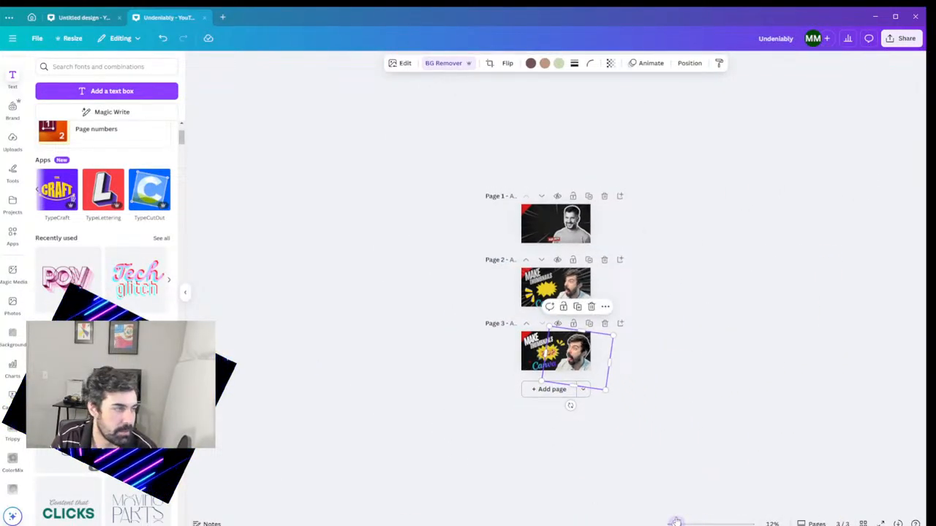
{"action": "left_click", "coordinate": [696, 246]}
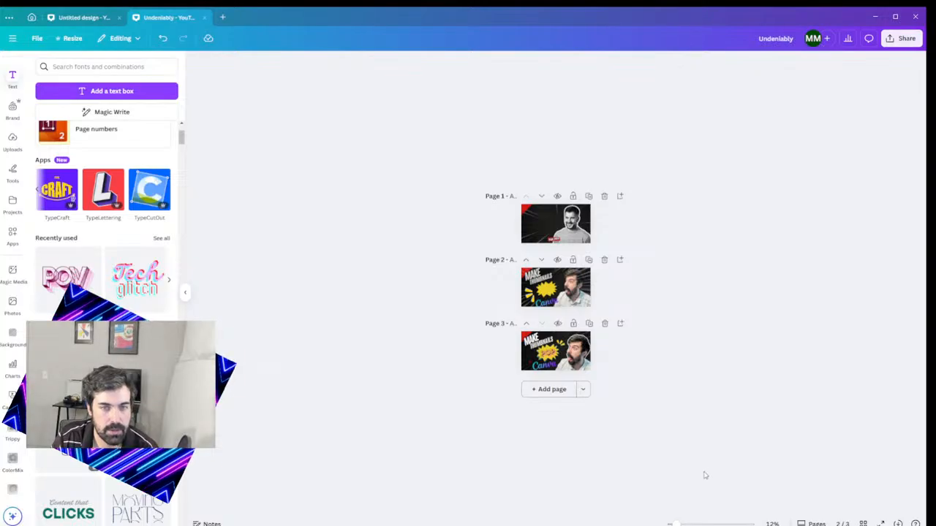
{"action": "mouse_move", "coordinate": [676, 523]}
{"action": "left_mouse_down"}
{"action": "mouse_move", "coordinate": [731, 523]}
{"action": "mouse_move", "coordinate": [686, 524]}
{"action": "left_mouse_up"}
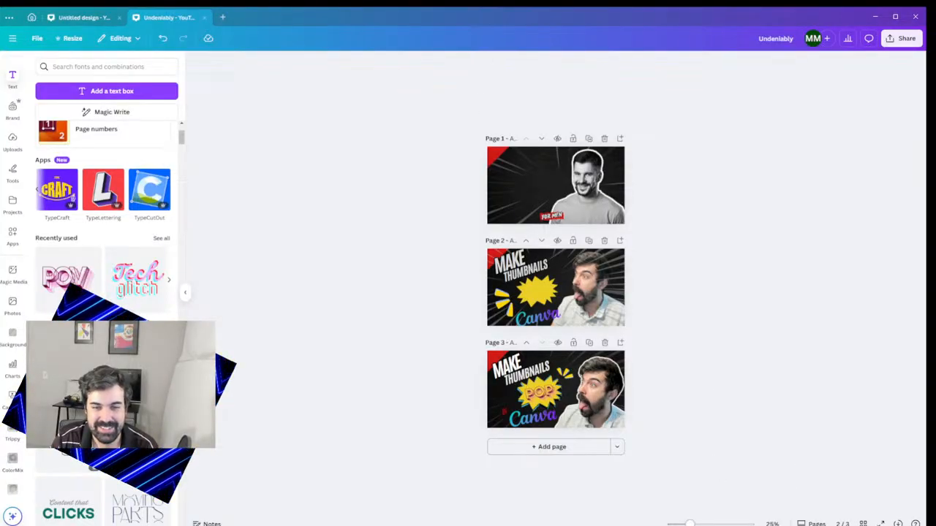
{"action": "scroll", "coordinate": [701, 410], "scroll_direction": "up", "scroll_amount": 5}
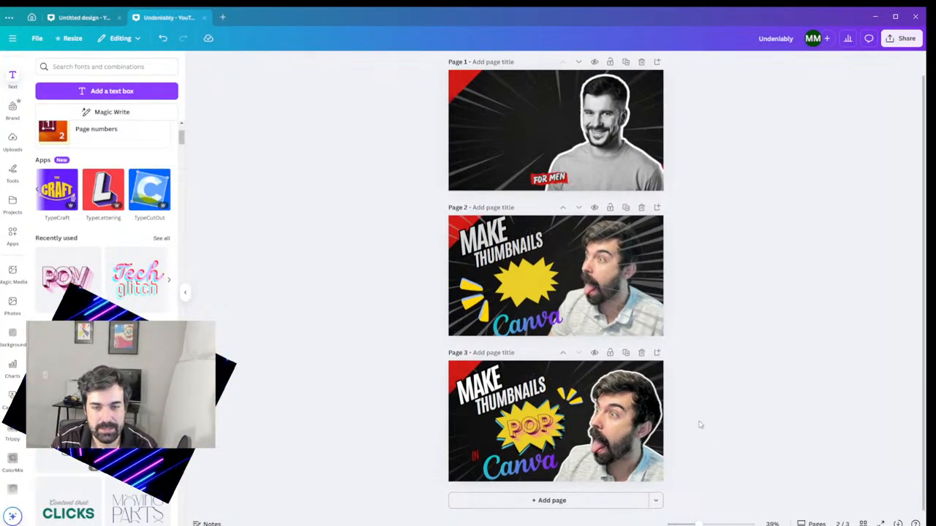
{"action": "scroll", "coordinate": [706, 497], "scroll_direction": "up", "scroll_amount": 2}
{"action": "scroll", "coordinate": [721, 463], "scroll_direction": "down", "scroll_amount": 1}
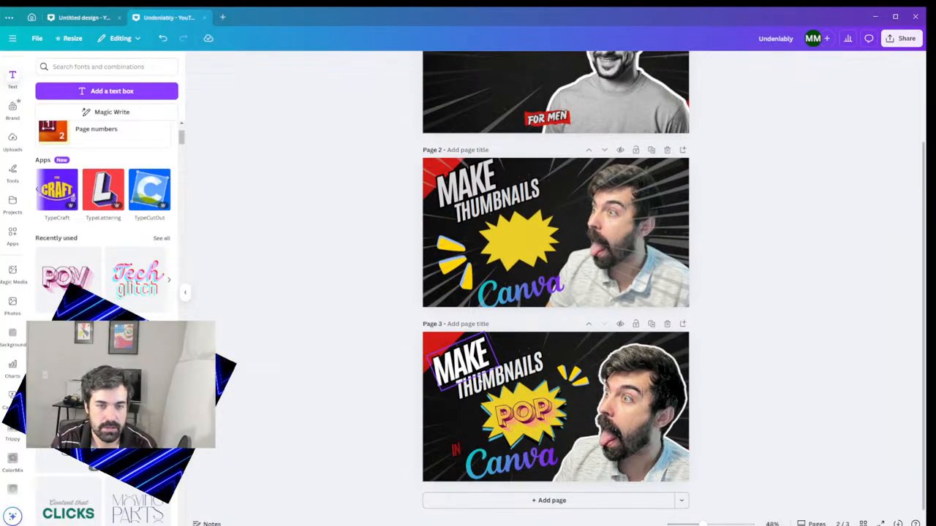
- Nudge the THUMBNAILS text on page 3 slightly right, and shrink the MAKE text to size 103, repositioning it above THUMBNAILS
{"action": "left_click", "coordinate": [512, 398]}
{"action": "left_click", "coordinate": [515, 404]}
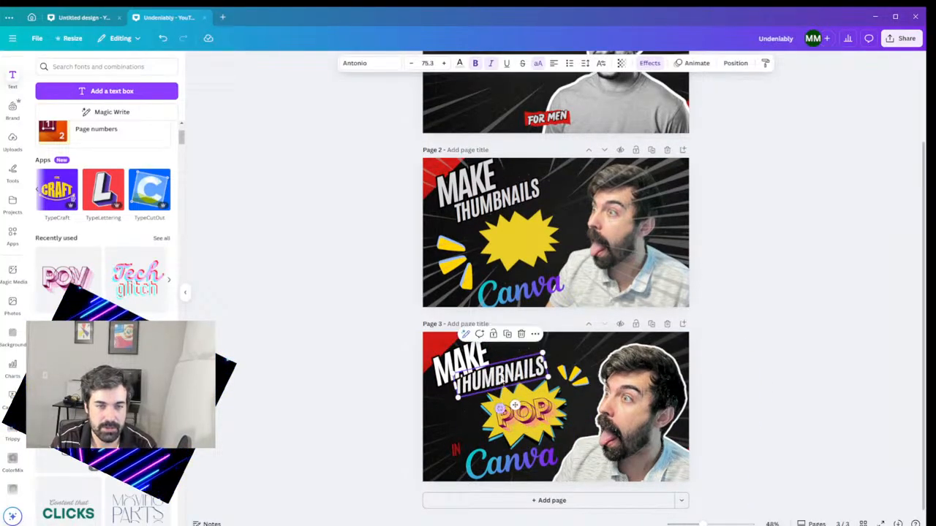
{"action": "left_click", "coordinate": [466, 360]}
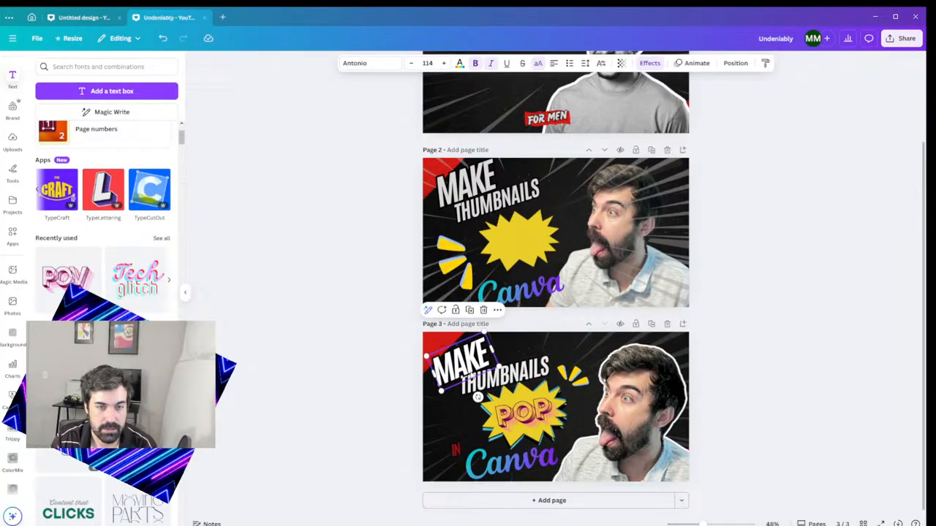
{"action": "left_click_drag", "start_coordinate": [477, 397], "coordinate": [474, 395]}
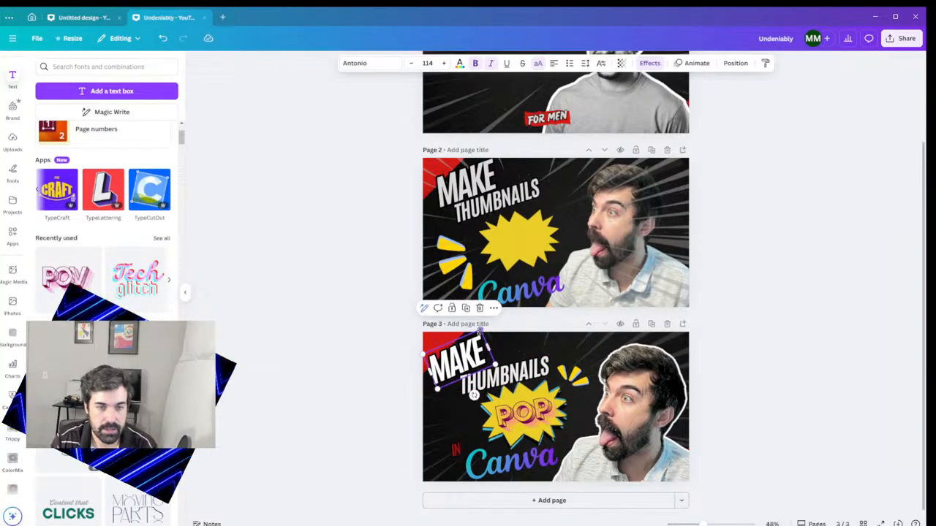
{"action": "left_click_drag", "start_coordinate": [479, 331], "coordinate": [470, 386]}
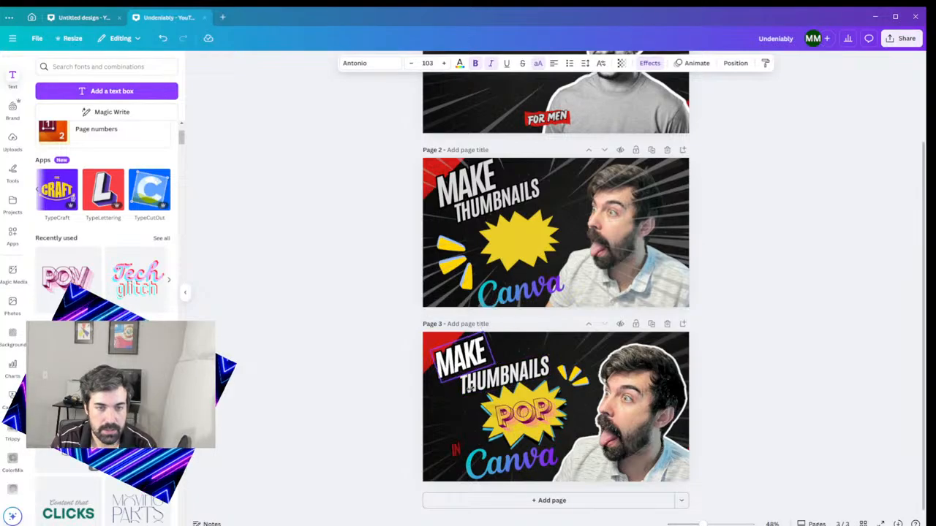
{"action": "left_click", "coordinate": [746, 326]}
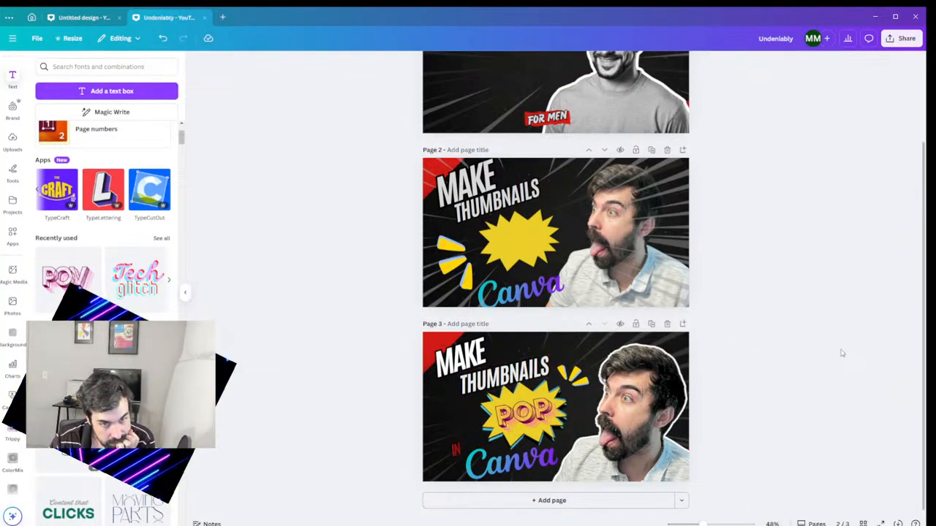
- Select the THUMBNAILS text layer on page 3, shift it slightly left beneath MAKE and adjust its tilt a little
{"action": "left_click", "coordinate": [494, 381]}
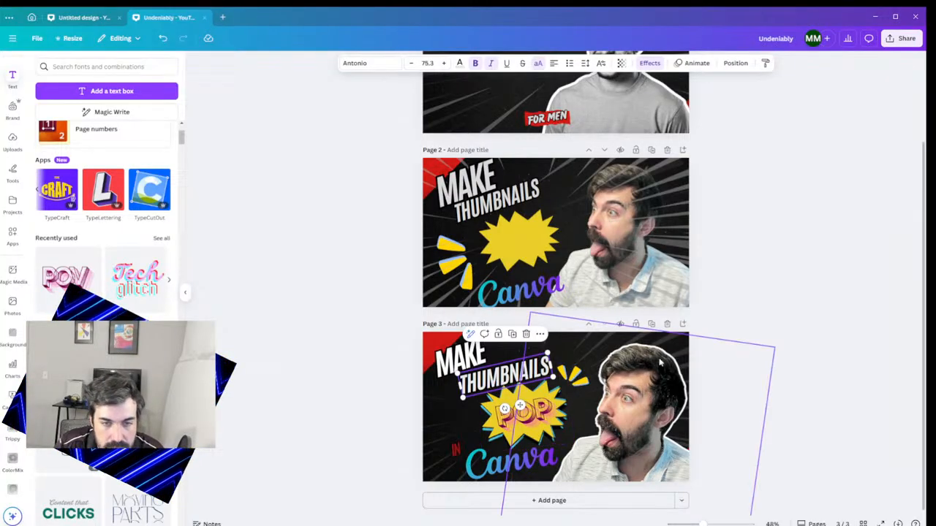
{"action": "left_click", "coordinate": [783, 351]}
{"action": "left_click", "coordinate": [488, 382]}
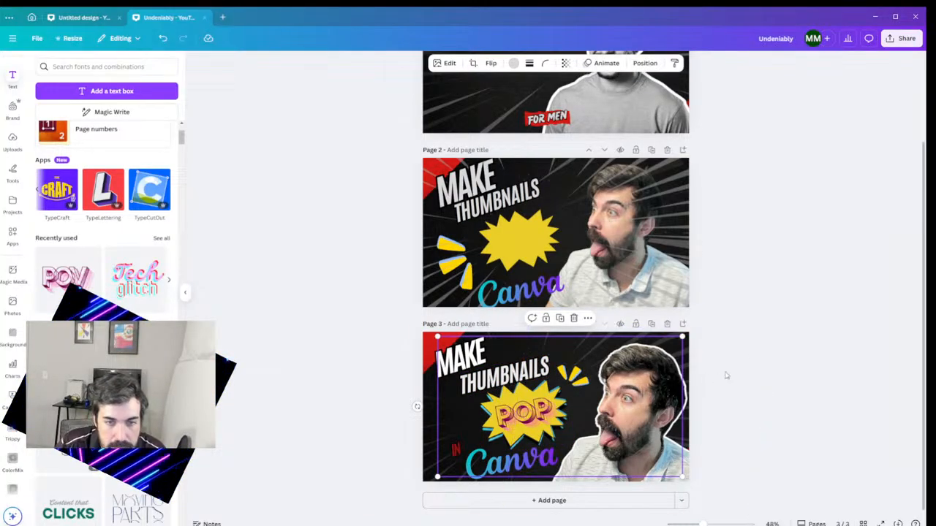
{"action": "left_click_drag", "start_coordinate": [488, 382], "coordinate": [492, 427]}
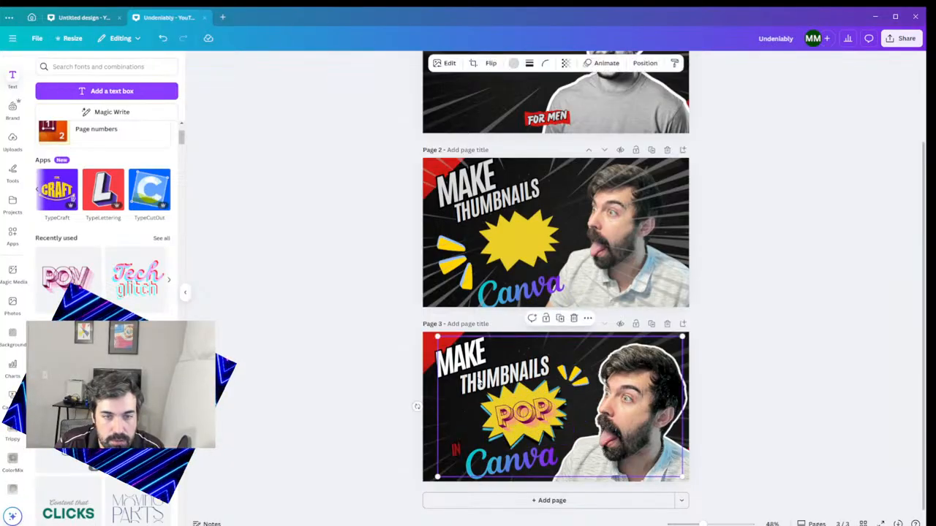
{"action": "left_click", "coordinate": [645, 64]}
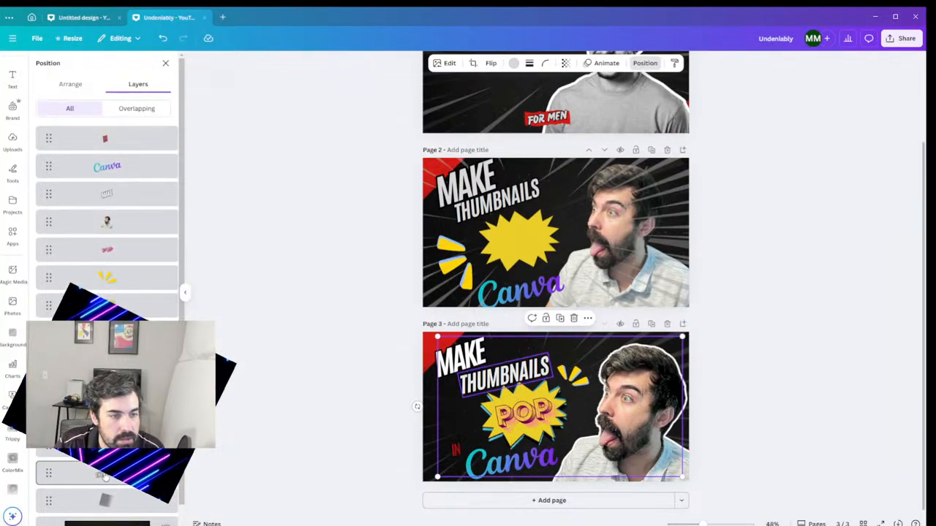
{"action": "left_click", "coordinate": [110, 473]}
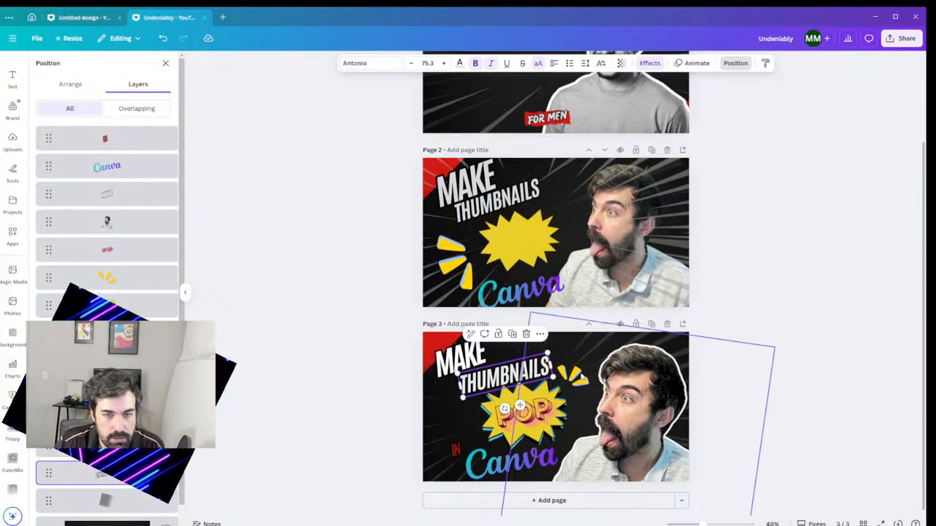
{"action": "left_click_drag", "start_coordinate": [518, 375], "coordinate": [508, 372]}
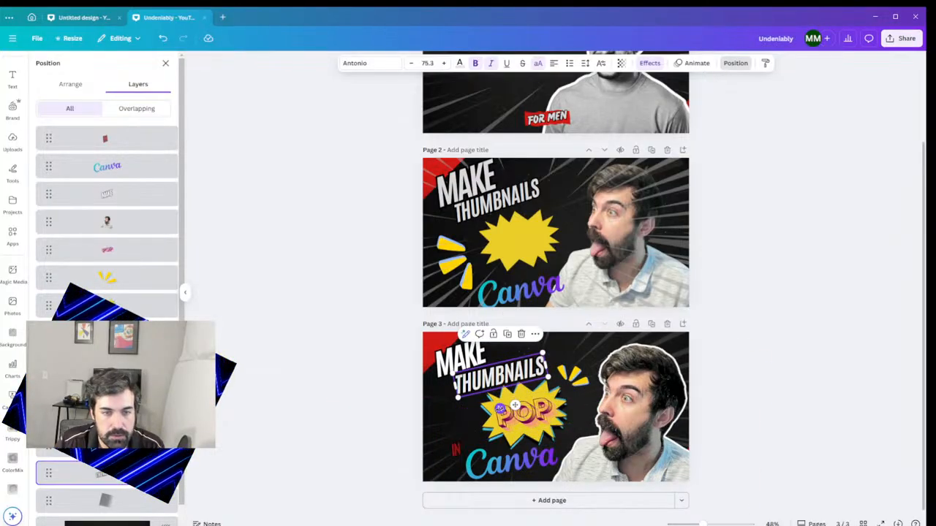
{"action": "left_click_drag", "start_coordinate": [503, 409], "coordinate": [502, 411]}
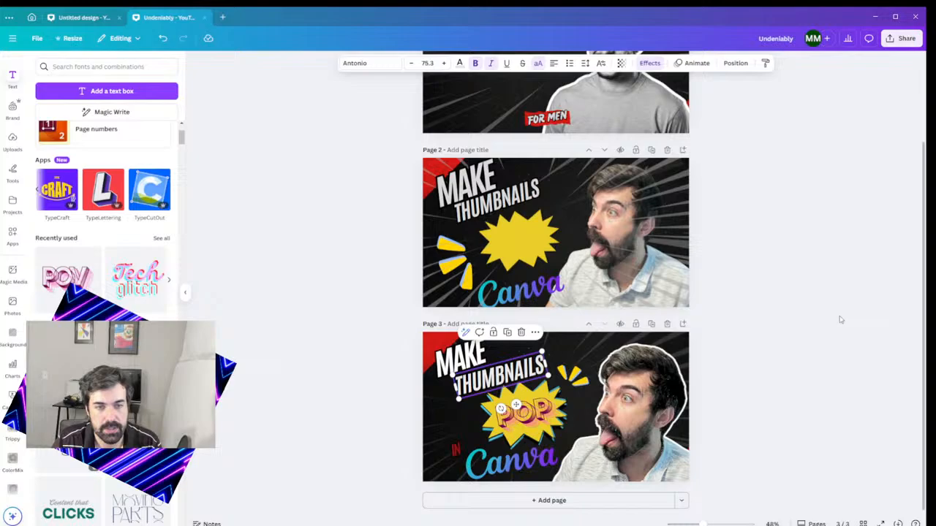
{"action": "left_click", "coordinate": [840, 319]}
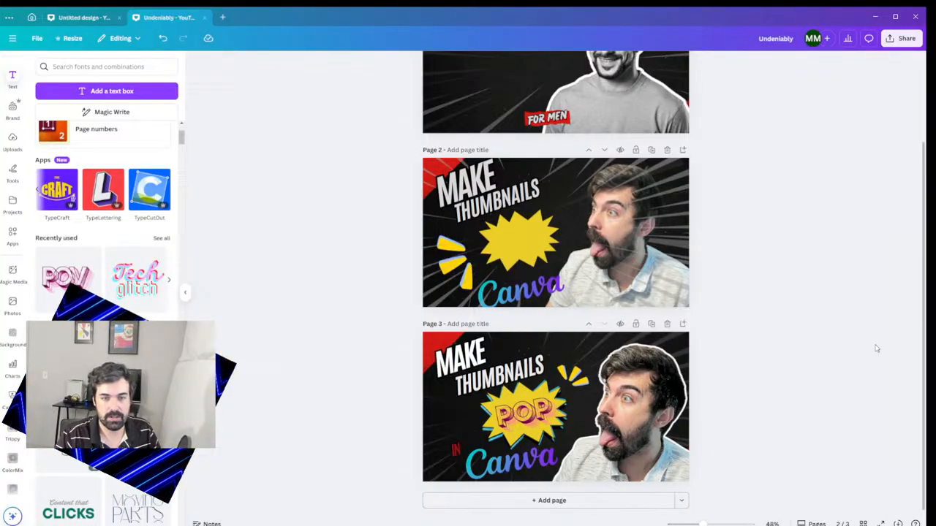
- Move the Canva logo and the red IN text on page 3 slightly left, and rotate the logo a little
{"action": "left_click", "coordinate": [472, 465]}
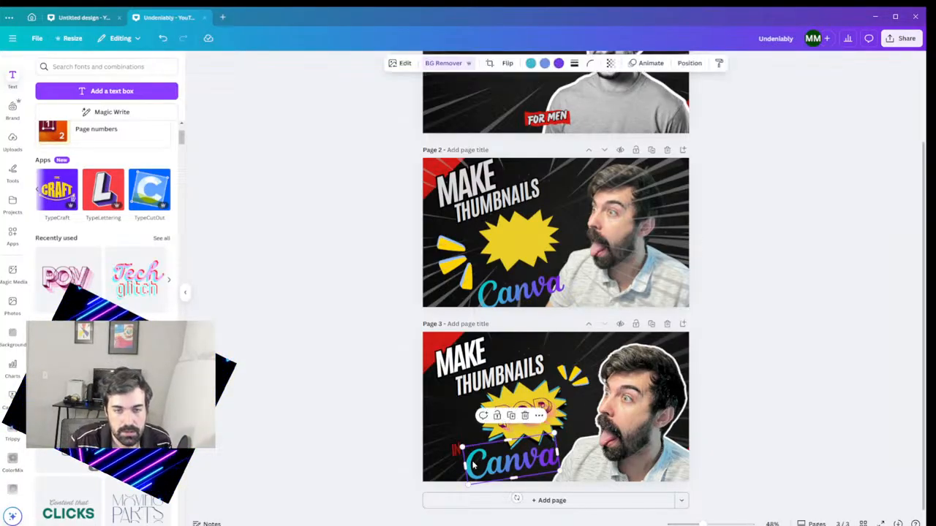
{"action": "left_click_drag", "start_coordinate": [457, 451], "coordinate": [448, 446]}
{"action": "left_click_drag", "start_coordinate": [489, 469], "coordinate": [483, 468]}
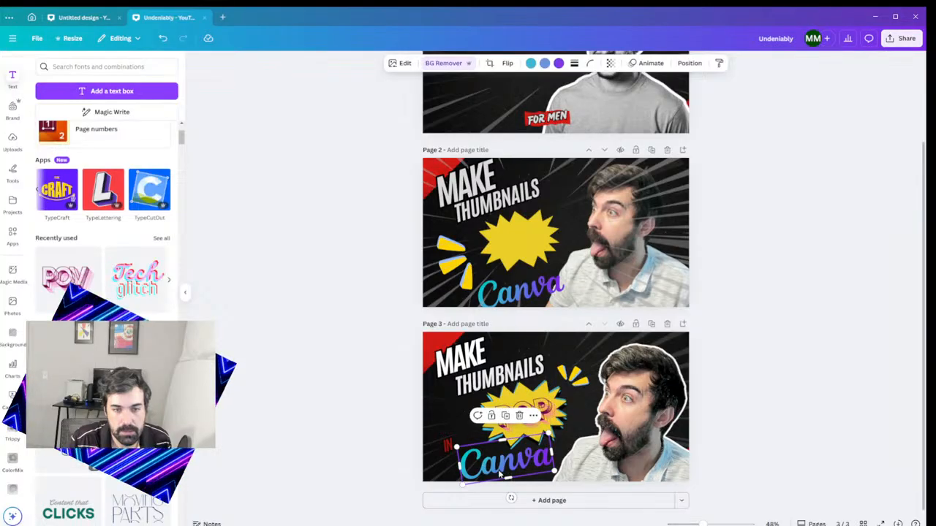
{"action": "left_click", "coordinate": [837, 364]}
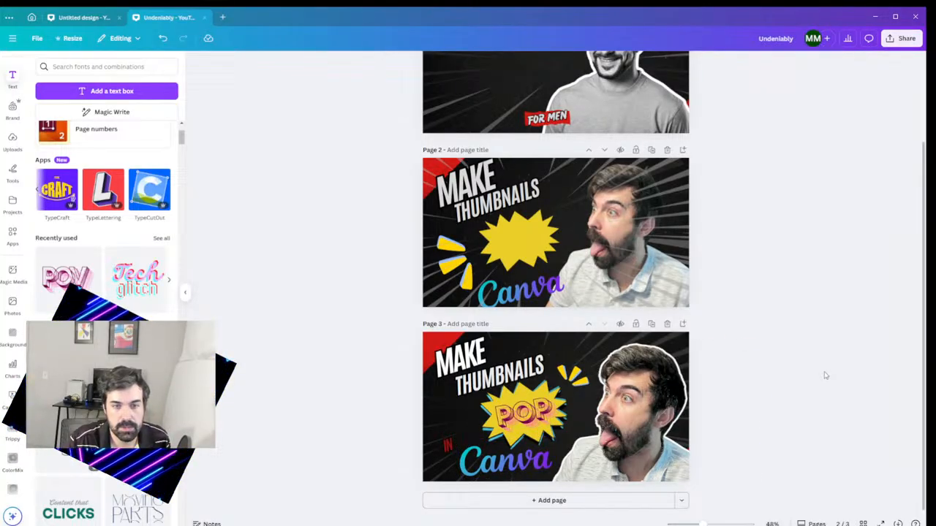
{"action": "left_click", "coordinate": [504, 460]}
{"action": "left_click_drag", "start_coordinate": [505, 497], "coordinate": [502, 498]}
{"action": "left_click", "coordinate": [801, 315]}
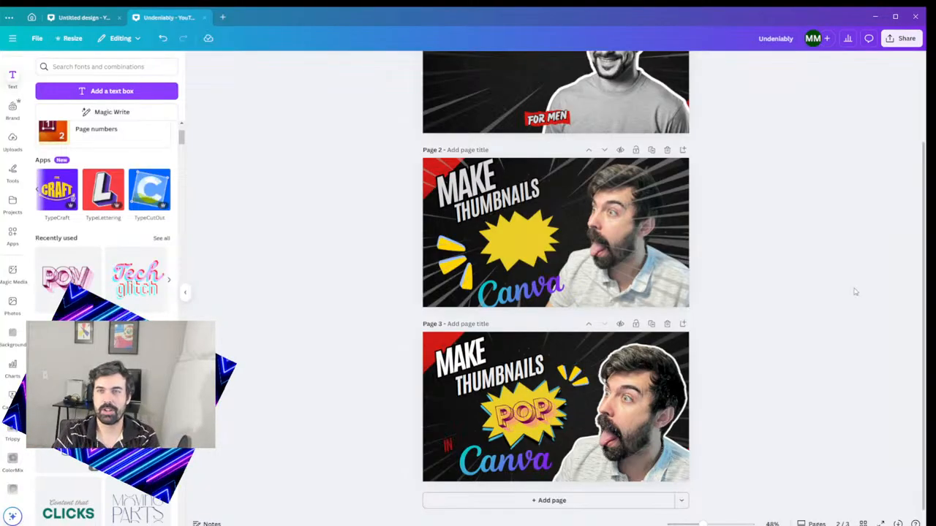
{"action": "left_click", "coordinate": [902, 38]}
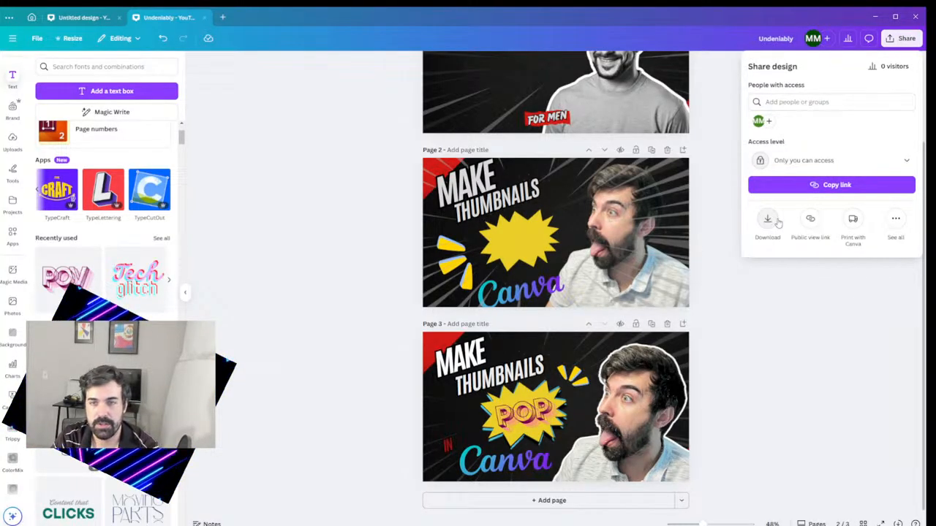
{"action": "left_click", "coordinate": [776, 221]}
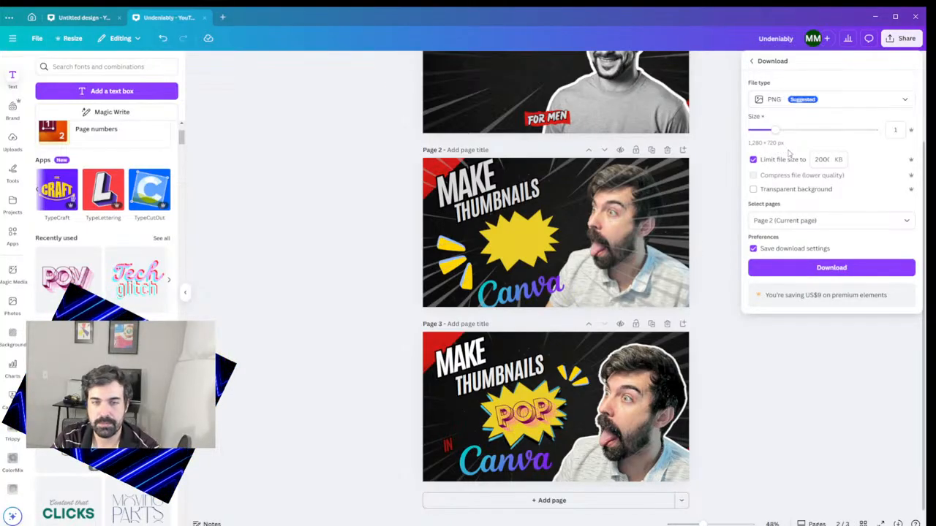
{"action": "left_click", "coordinate": [755, 357]}
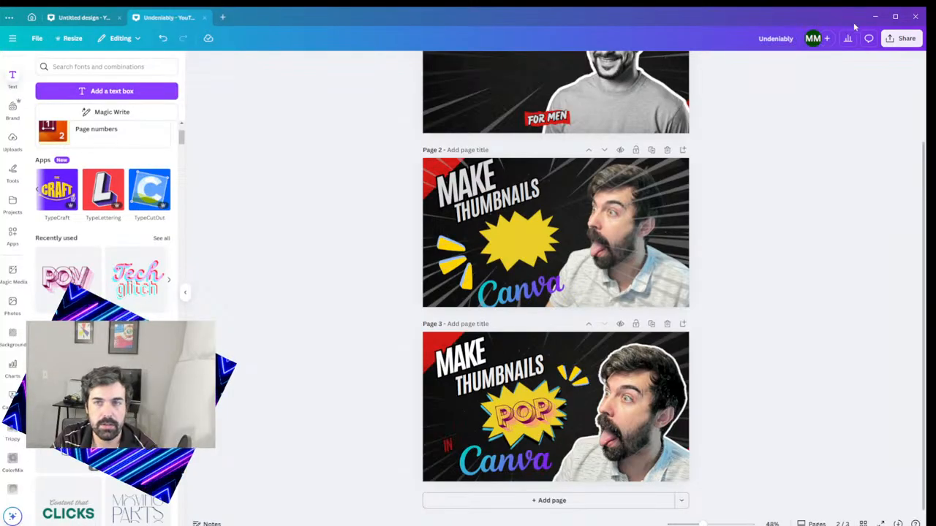
- Download page 2 as a PNG at 1,280 × 720 px with the file size limited to 2000 KB
{"action": "left_click", "coordinate": [901, 38]}
{"action": "left_click", "coordinate": [767, 223]}
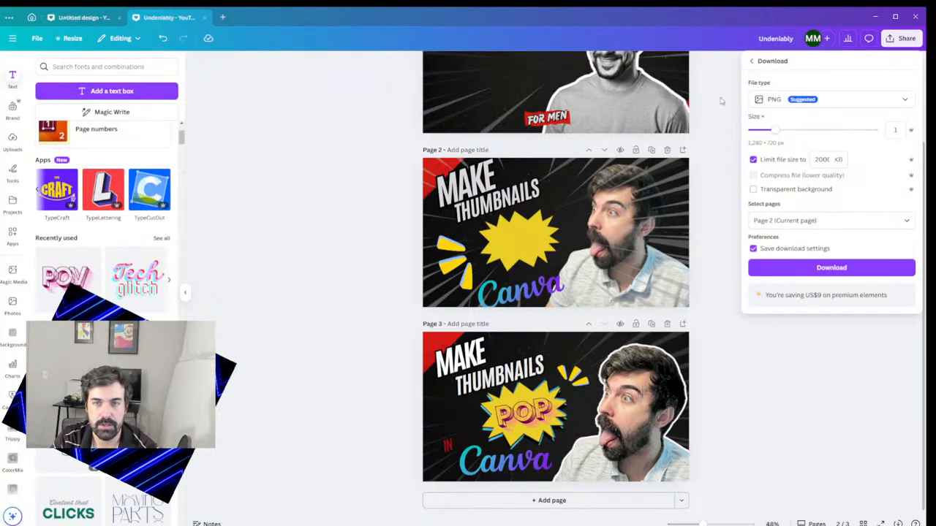
{"action": "left_click", "coordinate": [794, 275]}
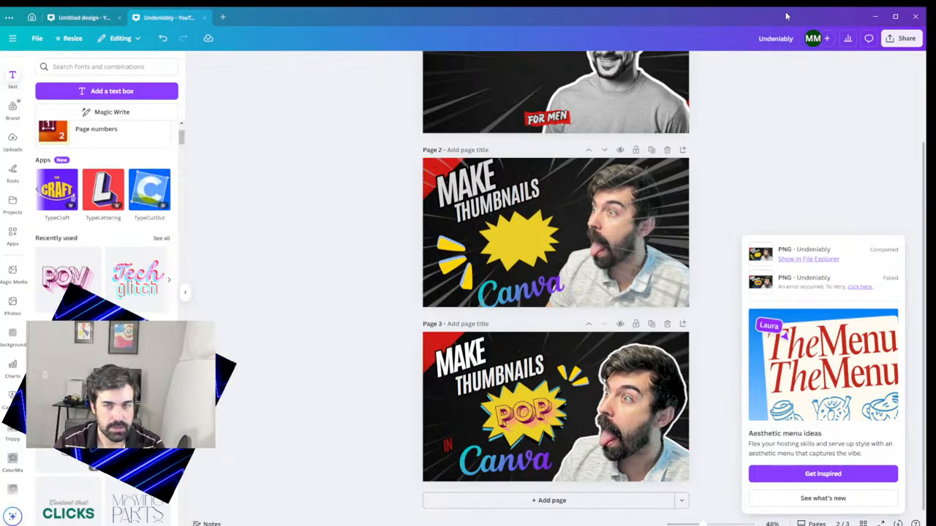
- Try to download page 2 again as a PNG with the saved download settings
{"action": "left_click", "coordinate": [901, 38]}
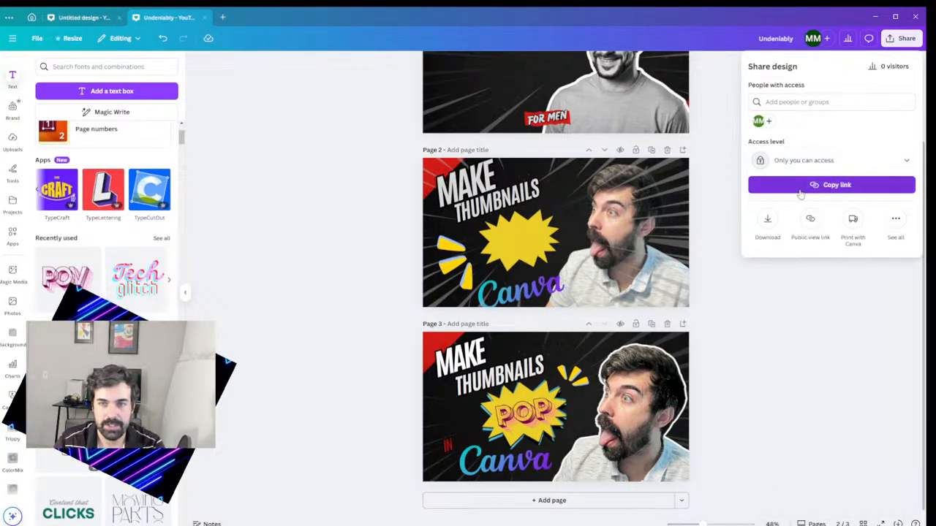
{"action": "left_click", "coordinate": [767, 219]}
{"action": "left_click", "coordinate": [801, 268]}
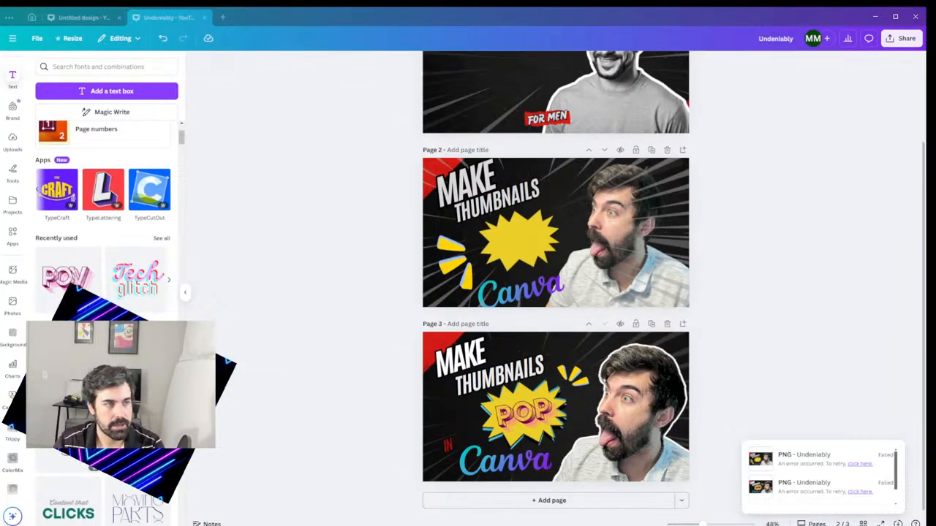
- Download page 3 as a PNG at 1,280 × 720 px with the file size limited to 2000 KB
{"action": "left_click", "coordinate": [431, 434]}
{"action": "left_click", "coordinate": [901, 38]}
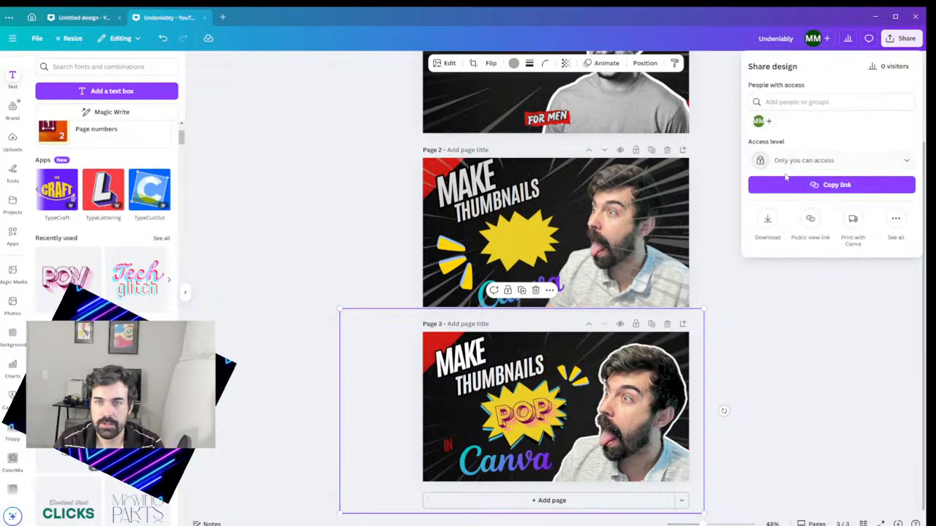
{"action": "left_click", "coordinate": [767, 221]}
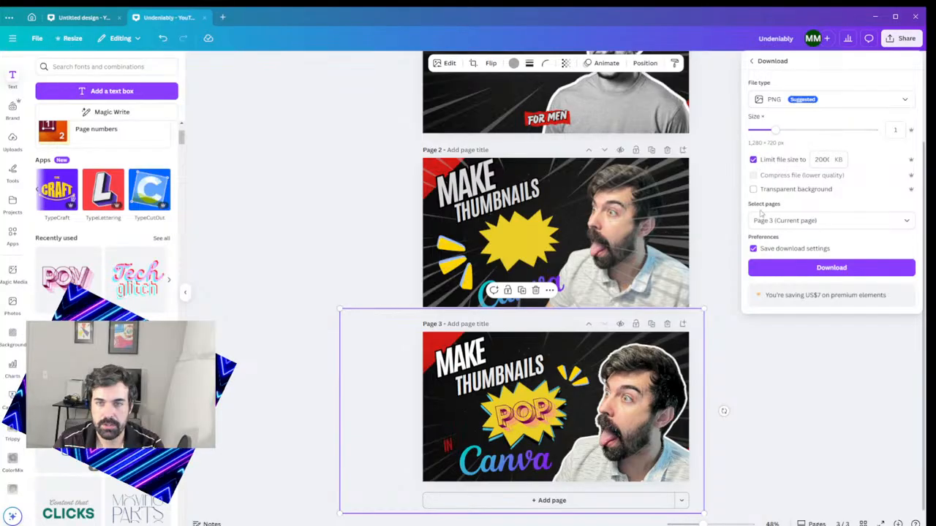
{"action": "left_click", "coordinate": [796, 267]}
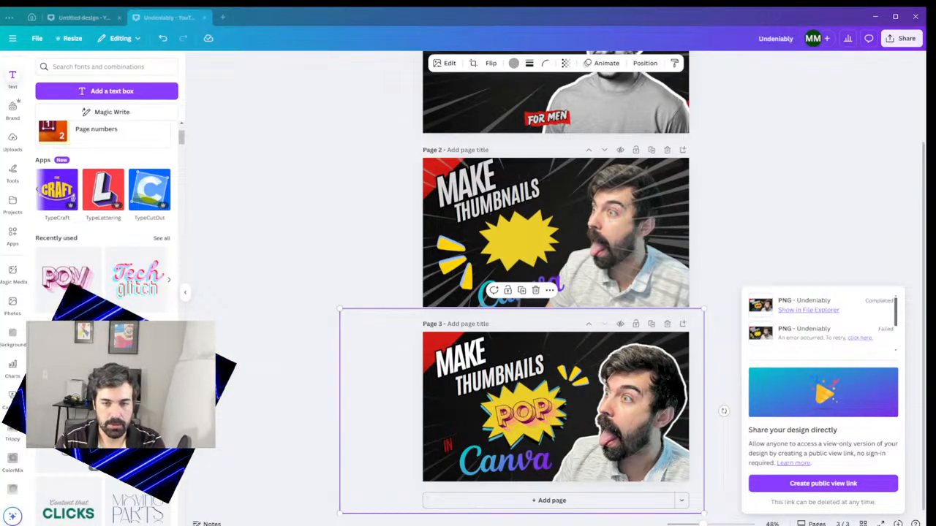
{"action": "left_click", "coordinate": [761, 209]}
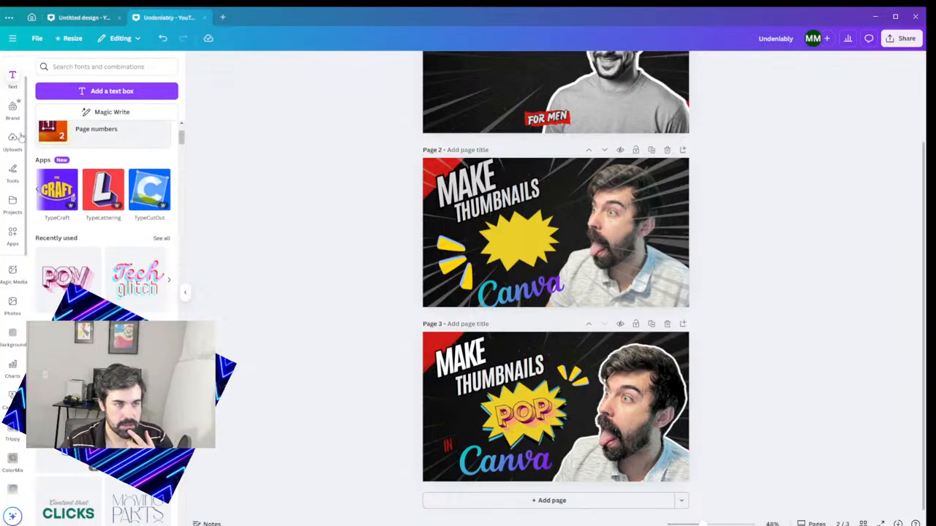
- Find the thin rectangular border image among the uploads, add it to page 3 and stretch it over the whole thumbnail
{"action": "scroll", "coordinate": [164, 254], "scroll_direction": "down", "scroll_amount": 2}
{"action": "scroll", "coordinate": [42, 247], "scroll_direction": "up", "scroll_amount": 5}
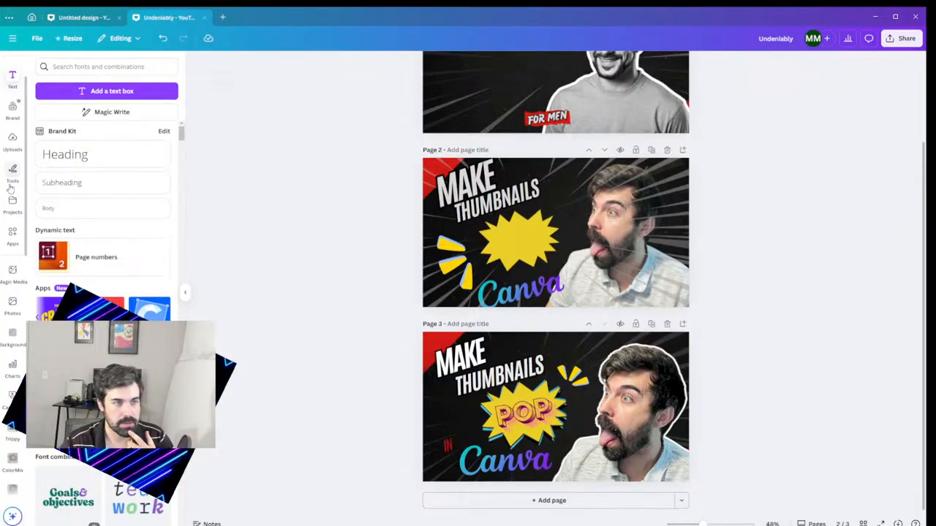
{"action": "left_click", "coordinate": [12, 140]}
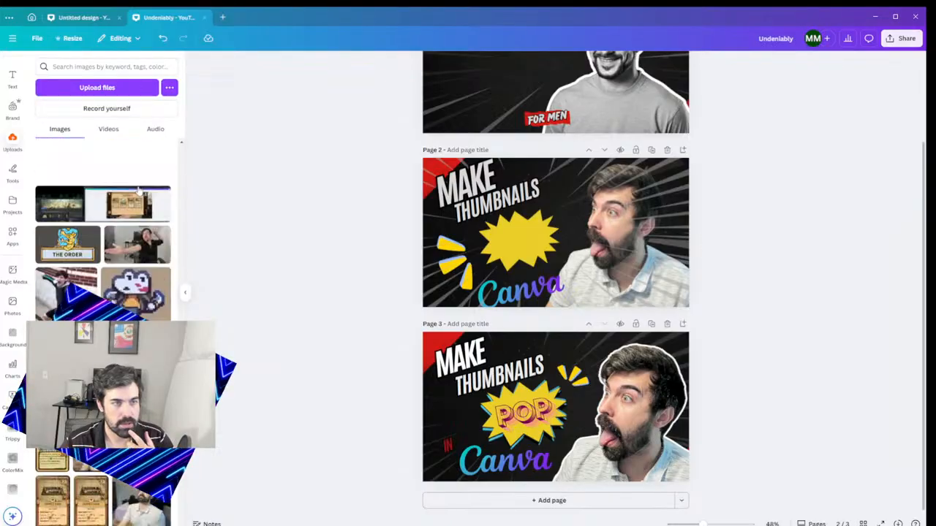
{"action": "scroll", "coordinate": [137, 219], "scroll_direction": "down", "scroll_amount": 5}
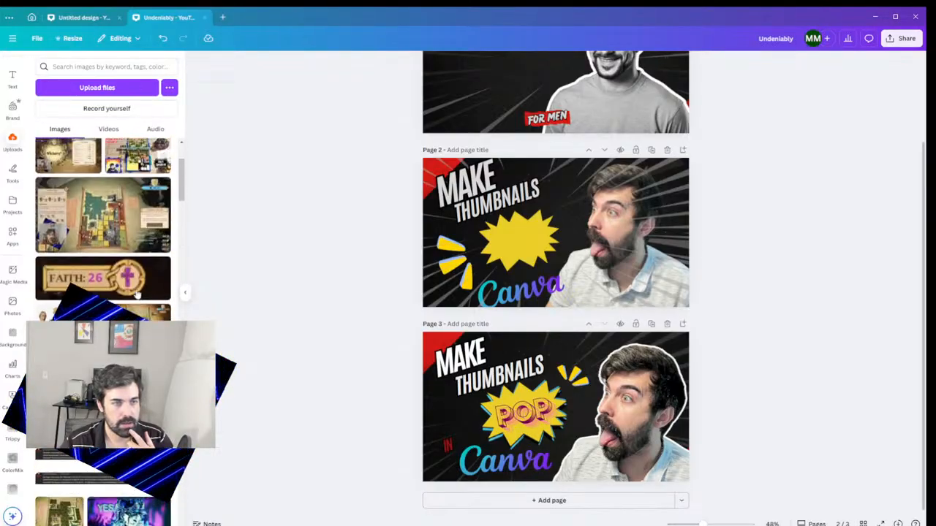
{"action": "scroll", "coordinate": [137, 292], "scroll_direction": "up", "scroll_amount": 5}
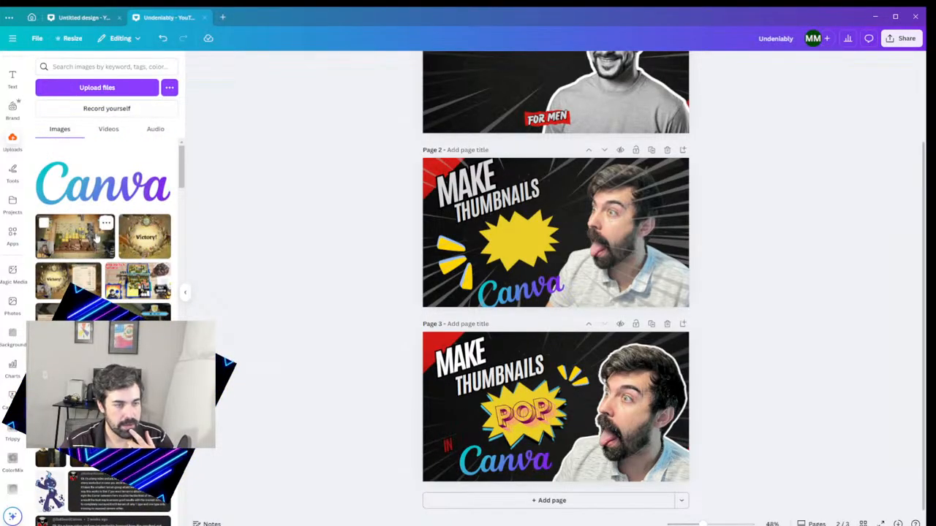
{"action": "scroll", "coordinate": [99, 238], "scroll_direction": "down", "scroll_amount": 4}
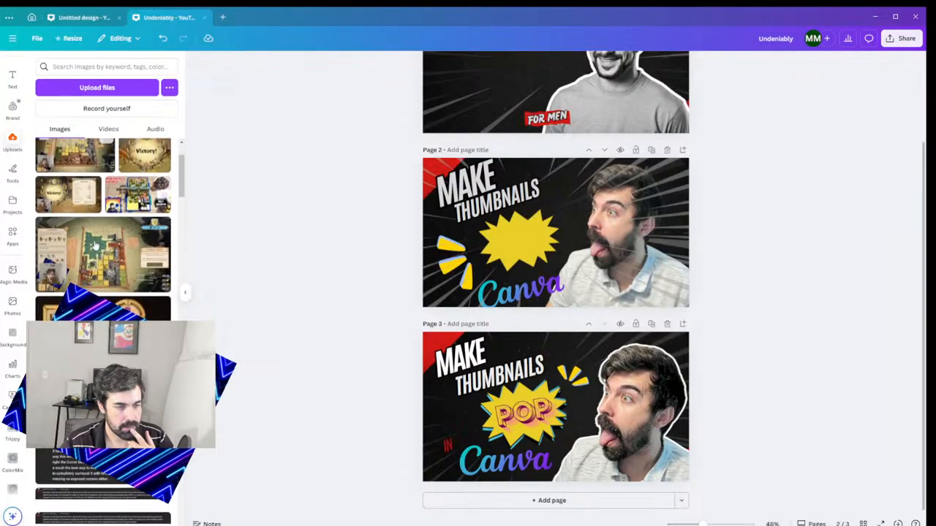
{"action": "scroll", "coordinate": [95, 246], "scroll_direction": "down", "scroll_amount": 1}
{"action": "scroll", "coordinate": [95, 246], "scroll_direction": "down", "scroll_amount": 4}
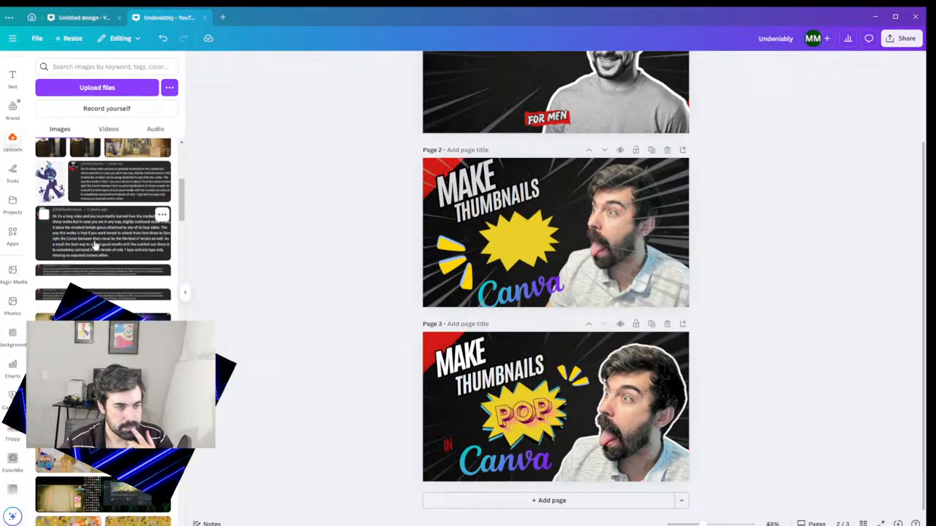
{"action": "scroll", "coordinate": [94, 244], "scroll_direction": "up", "scroll_amount": 8}
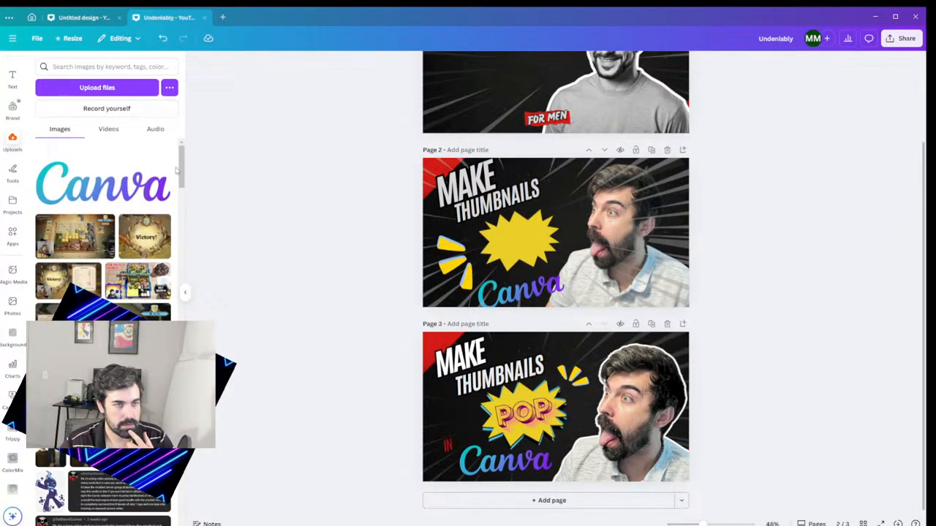
{"action": "left_click_drag", "start_coordinate": [179, 170], "coordinate": [186, 255]}
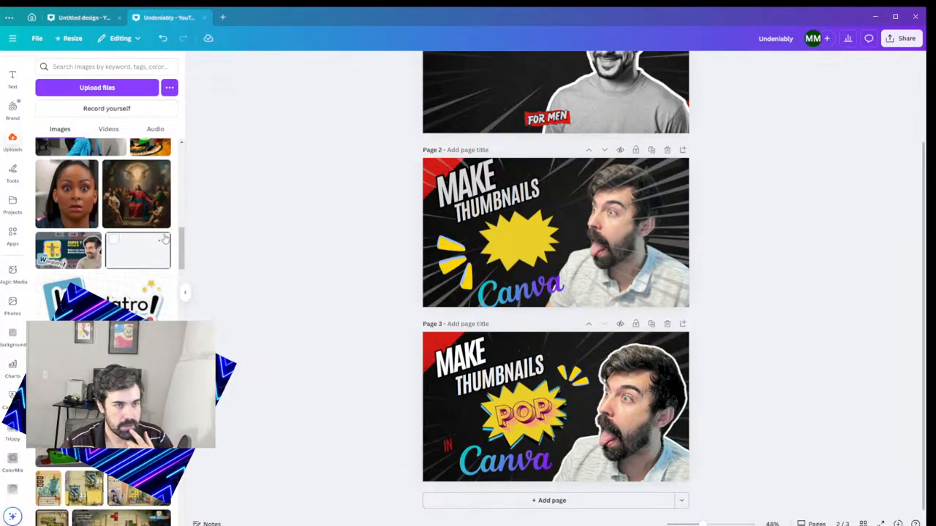
{"action": "left_click", "coordinate": [139, 251]}
{"action": "left_click_drag", "start_coordinate": [553, 227], "coordinate": [533, 366]}
{"action": "left_click_drag", "start_coordinate": [606, 435], "coordinate": [687, 494]}
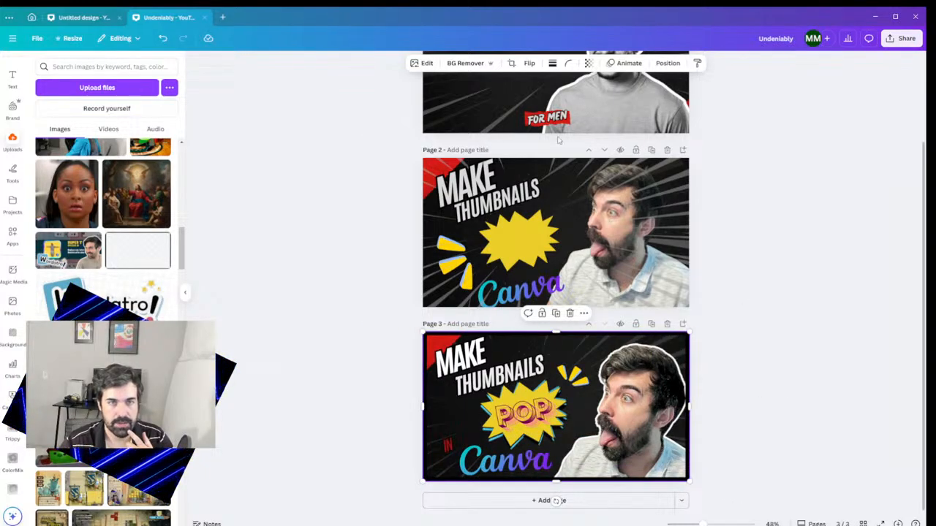
{"action": "left_click", "coordinate": [751, 385]}
- Recolor the border on page 3 with a custom Duotone effect, setting both highlights and shadows to #FFFFFF
{"action": "left_click", "coordinate": [430, 480]}
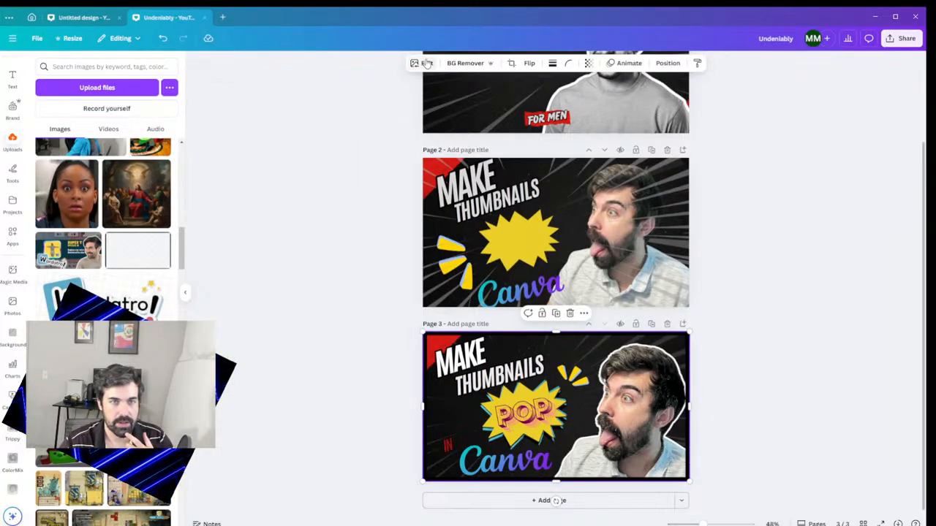
{"action": "left_click", "coordinate": [423, 63]}
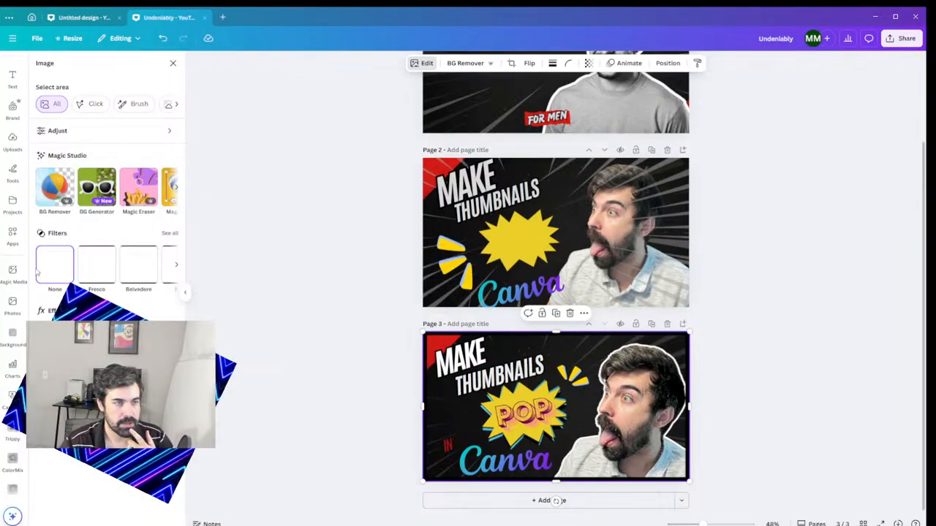
{"action": "left_click", "coordinate": [58, 344]}
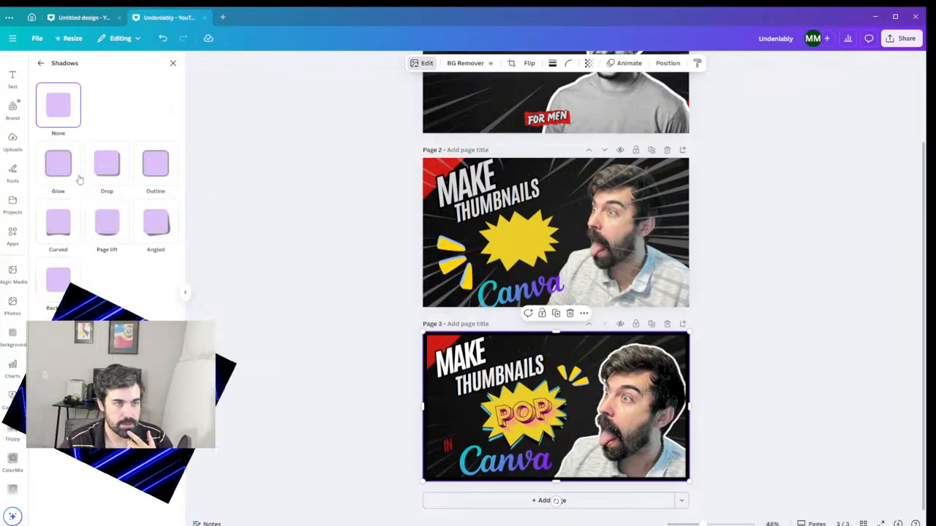
{"action": "left_click", "coordinate": [40, 64]}
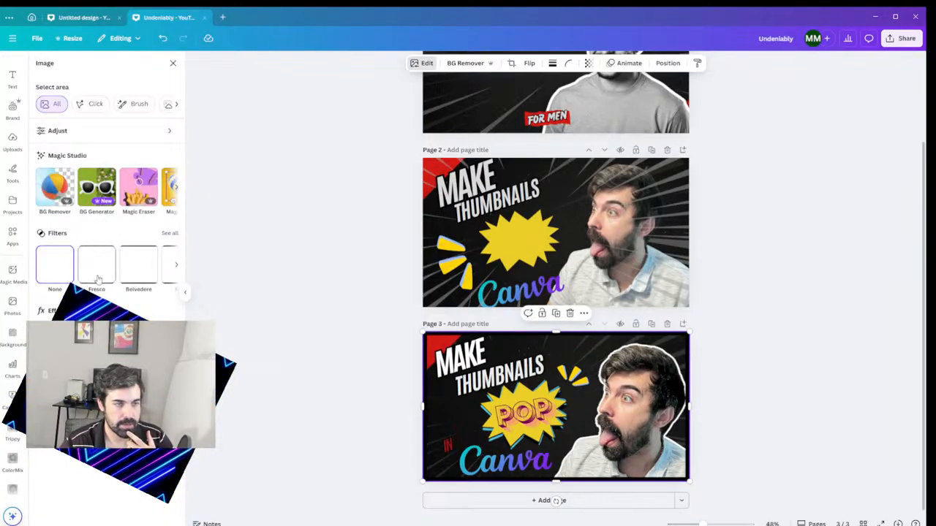
{"action": "left_click", "coordinate": [161, 294]}
{"action": "left_click", "coordinate": [62, 162]}
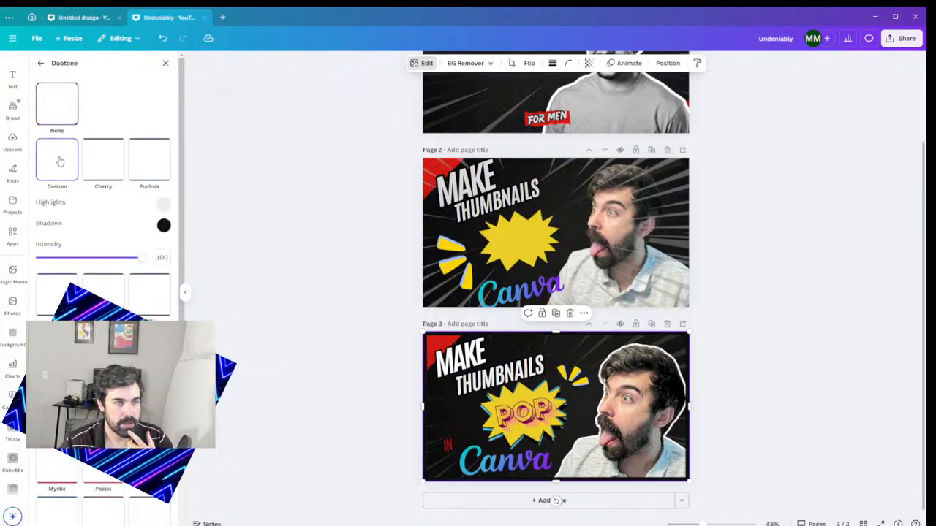
{"action": "left_click", "coordinate": [162, 208]}
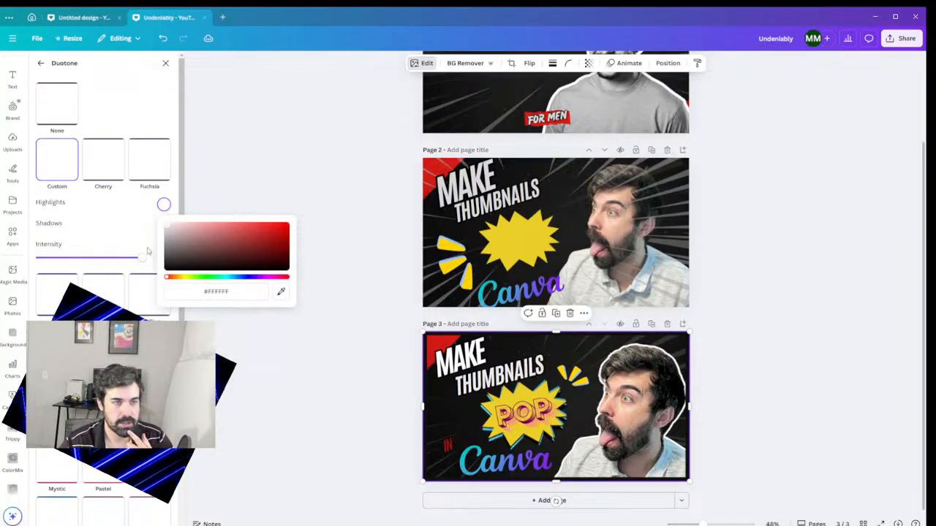
{"action": "left_click", "coordinate": [164, 225]}
{"action": "left_click", "coordinate": [164, 225]}
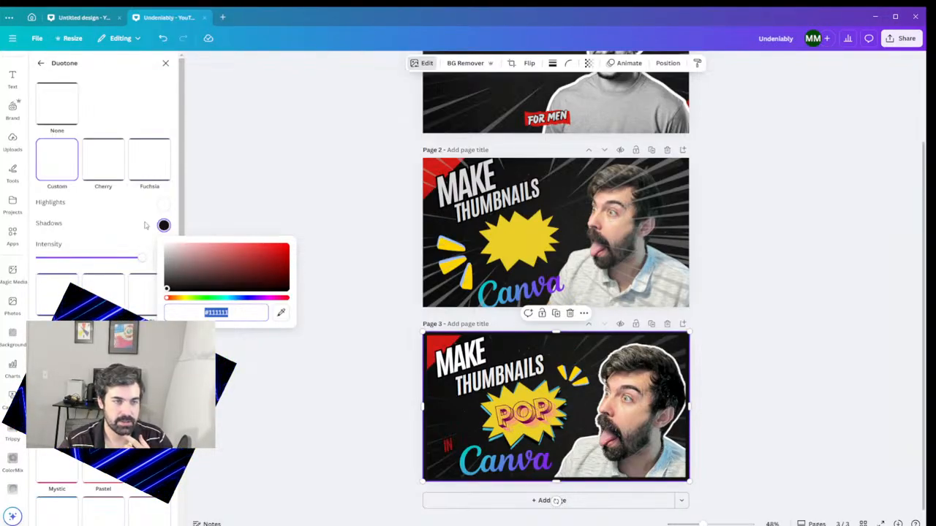
{"action": "type", "text": "#ffffff"}
{"action": "left_click", "coordinate": [117, 212]}
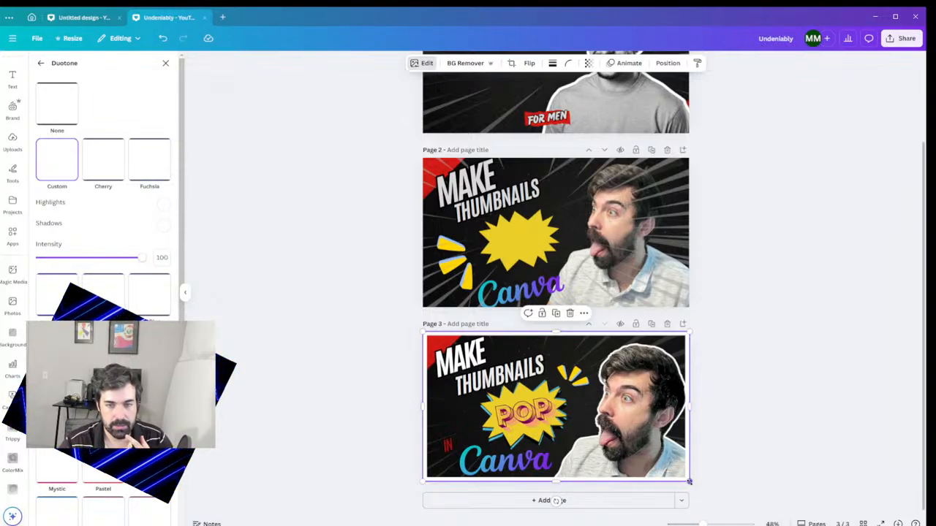
- Resize the white border on page 3 from its corners so it reaches slightly past the page edges
{"action": "left_click_drag", "start_coordinate": [689, 482], "coordinate": [693, 483]}
{"action": "left_click_drag", "start_coordinate": [424, 334], "coordinate": [419, 330]}
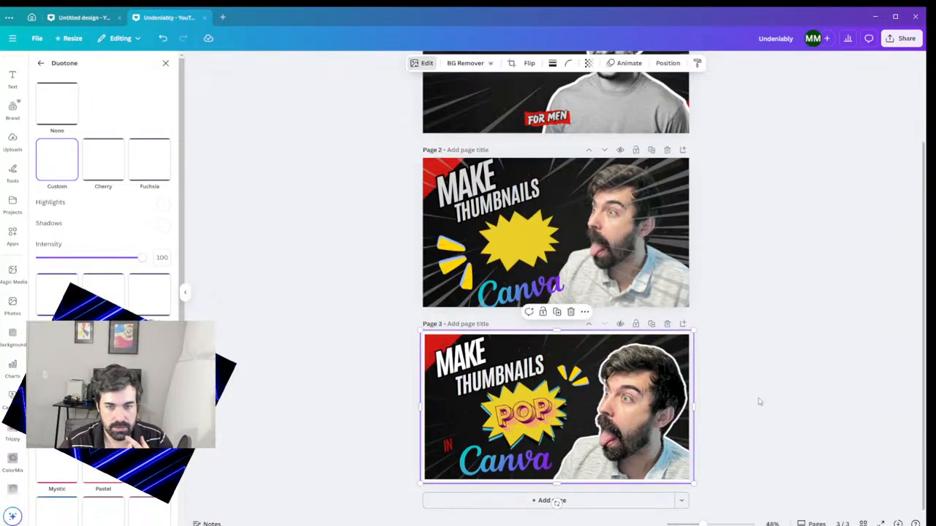
{"action": "left_click", "coordinate": [767, 397]}
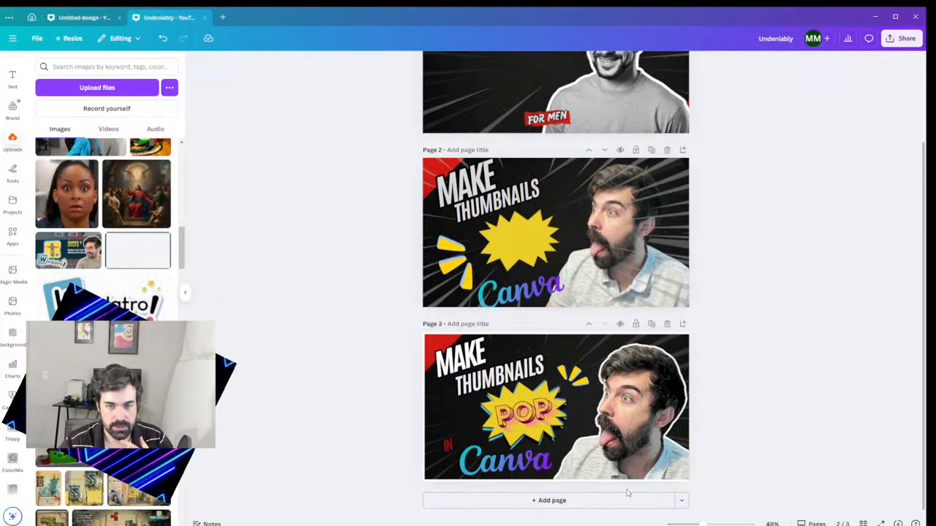
{"action": "left_click", "coordinate": [425, 471]}
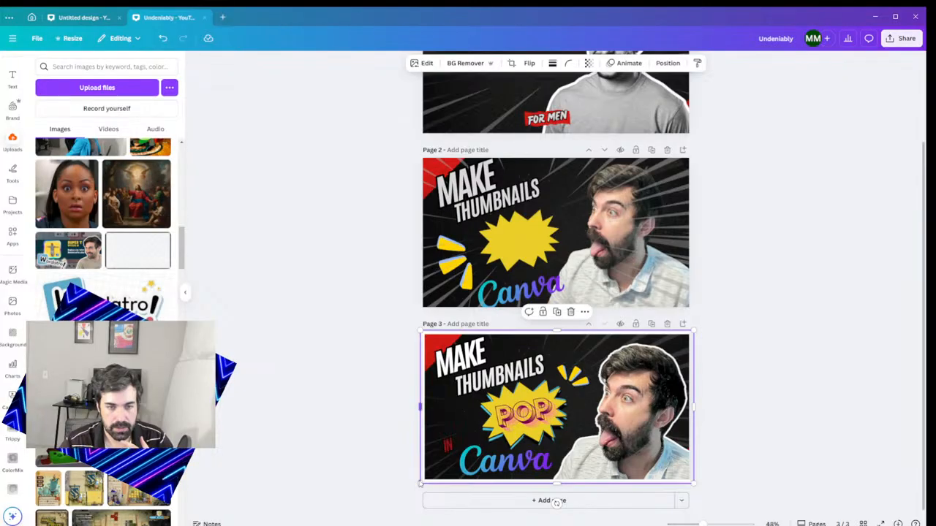
{"action": "left_click_drag", "start_coordinate": [419, 483], "coordinate": [422, 482]}
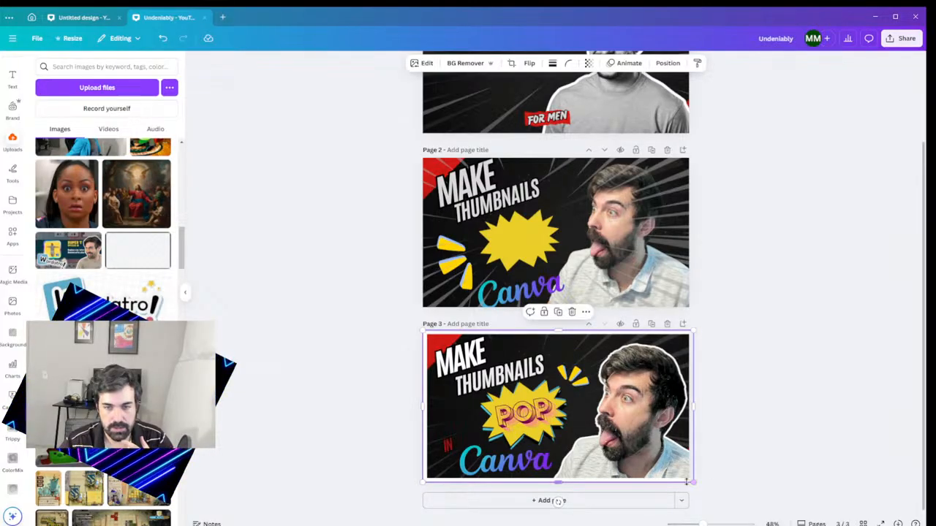
{"action": "left_click_drag", "start_coordinate": [693, 482], "coordinate": [692, 481]}
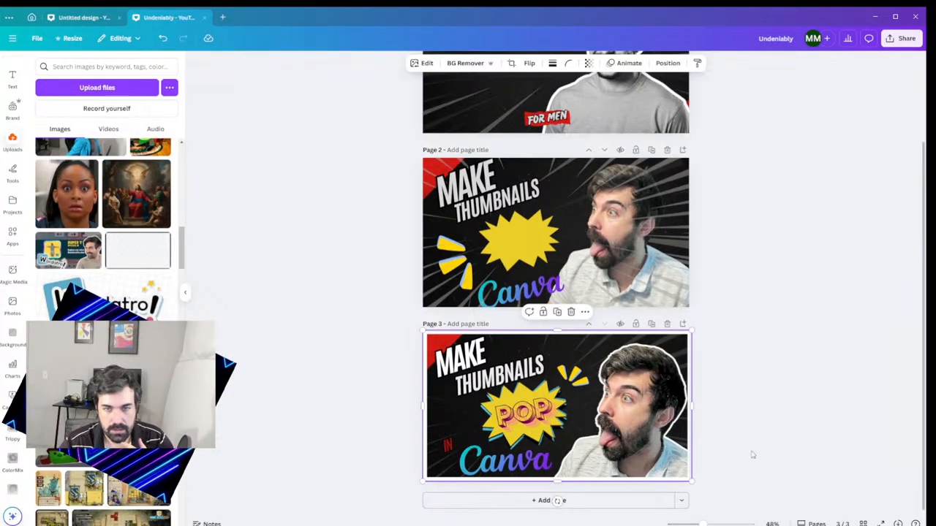
- Examine the white border's edges around the page 3 thumbnail at a higher zoom
{"action": "scroll", "coordinate": [537, 377], "scroll_direction": "up", "scroll_amount": 8}
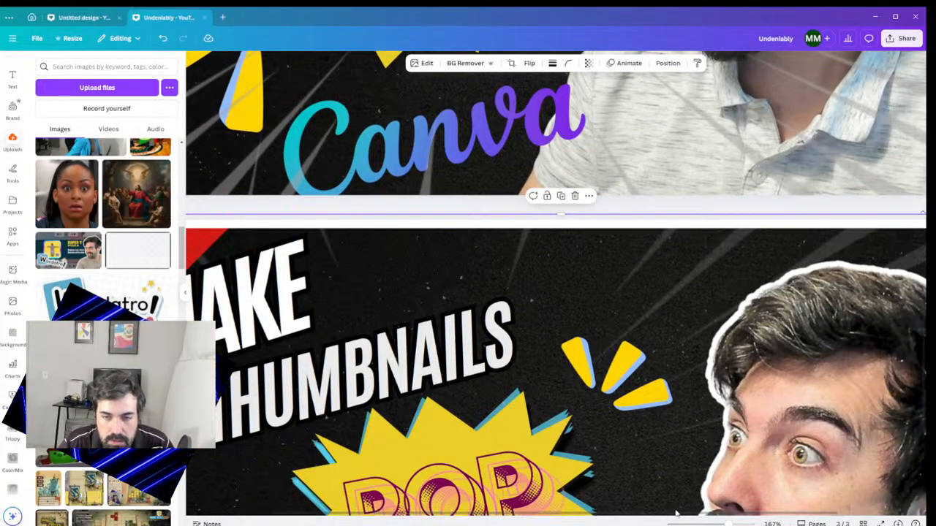
{"action": "left_click_drag", "start_coordinate": [693, 515], "coordinate": [905, 516]}
{"action": "scroll", "coordinate": [749, 427], "scroll_direction": "down", "scroll_amount": 5}
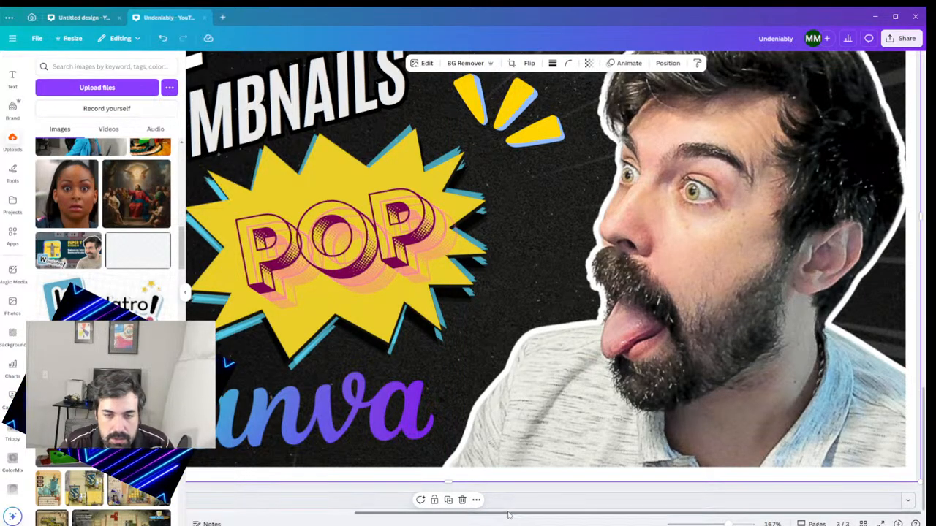
{"action": "left_click_drag", "start_coordinate": [439, 513], "coordinate": [263, 520]}
{"action": "scroll", "coordinate": [263, 520], "scroll_direction": "right", "scroll_amount": 3}
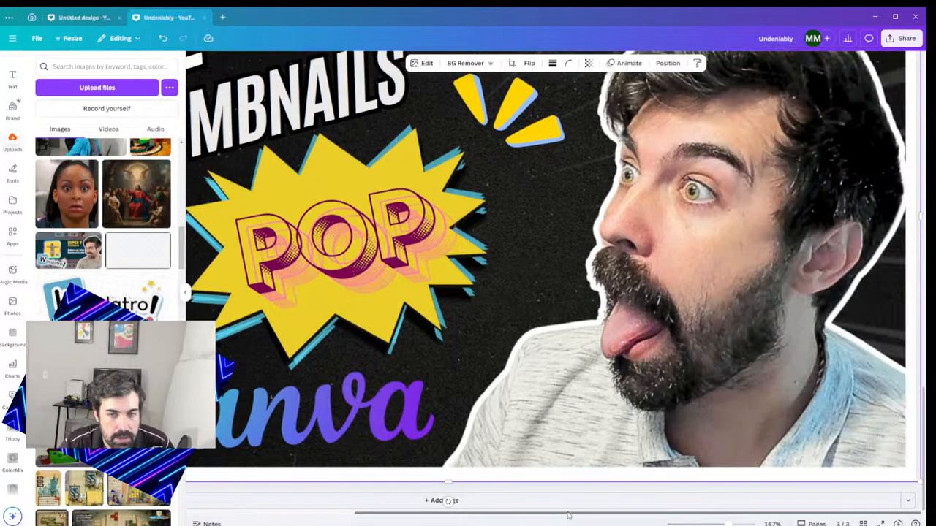
{"action": "scroll", "coordinate": [511, 411], "scroll_direction": "up", "scroll_amount": 5}
{"action": "scroll", "coordinate": [511, 411], "scroll_direction": "down", "scroll_amount": 5}
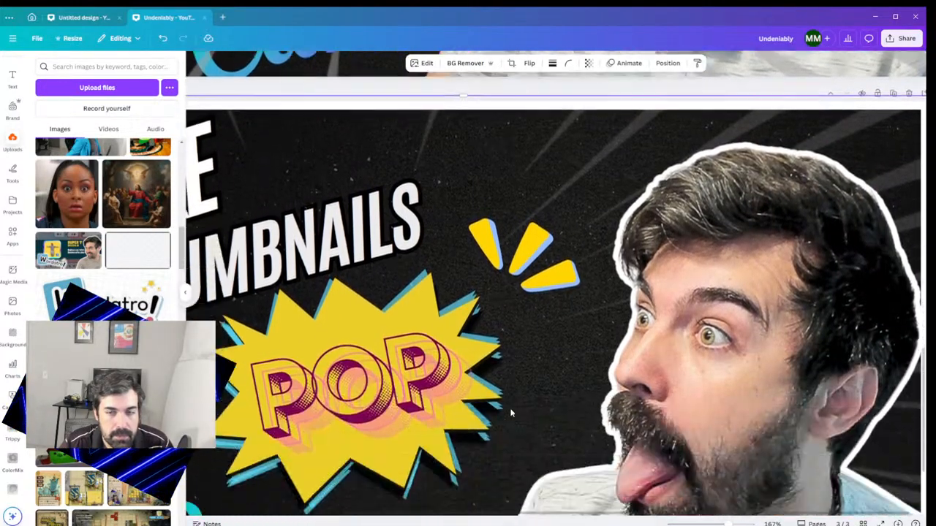
{"action": "scroll", "coordinate": [555, 383], "scroll_direction": "down", "scroll_amount": 3}
{"action": "scroll", "coordinate": [555, 383], "scroll_direction": "down", "scroll_amount": 2}
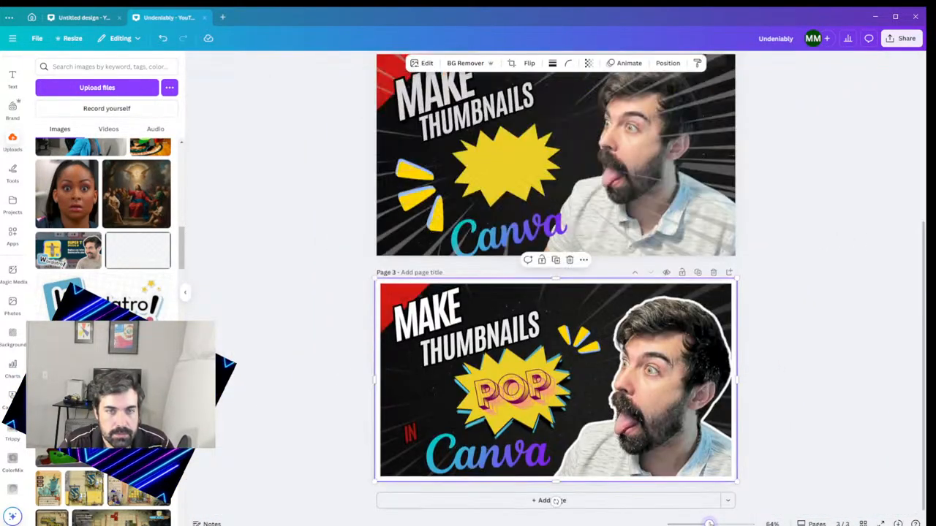
{"action": "left_click", "coordinate": [816, 376]}
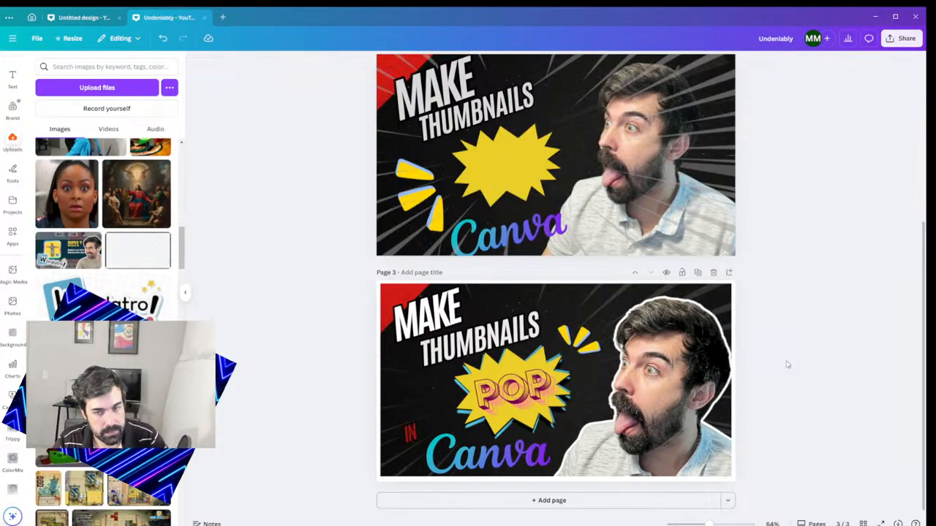
{"action": "left_click", "coordinate": [709, 351]}
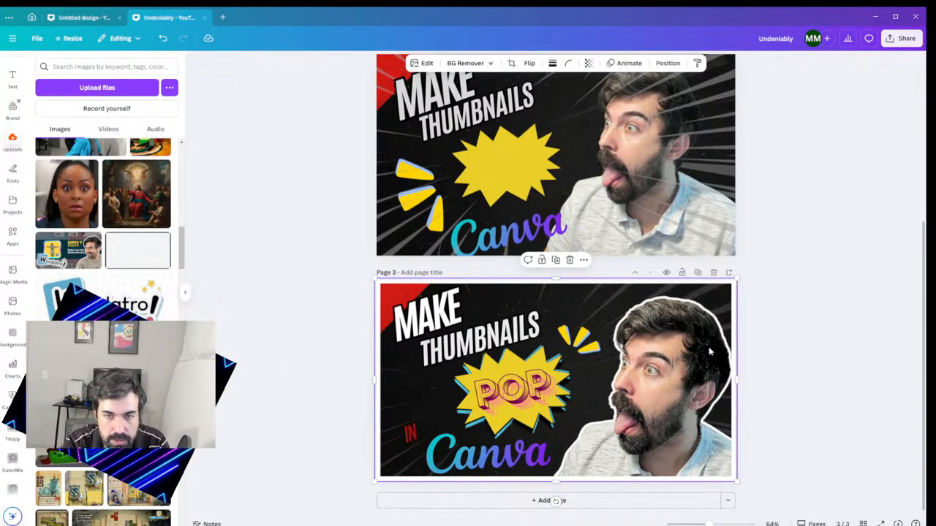
- Move the white border's layer on page 3 directly behind the cutout photo so the photo overlaps the border
{"action": "left_click", "coordinate": [764, 339]}
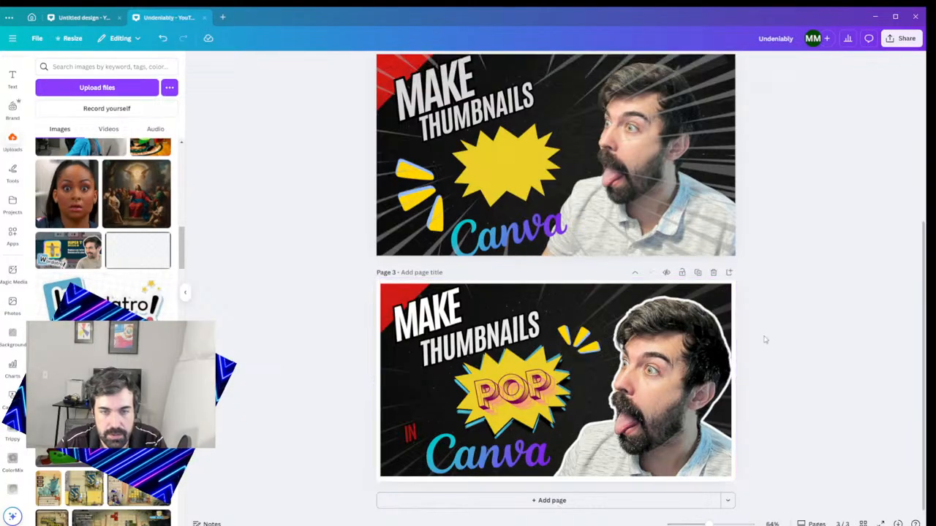
{"action": "left_click", "coordinate": [675, 293]}
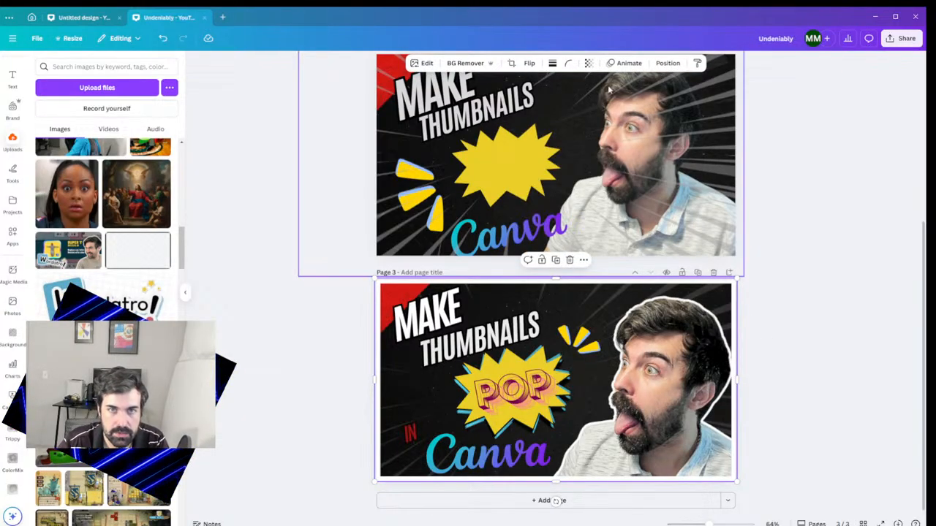
{"action": "left_click", "coordinate": [666, 64]}
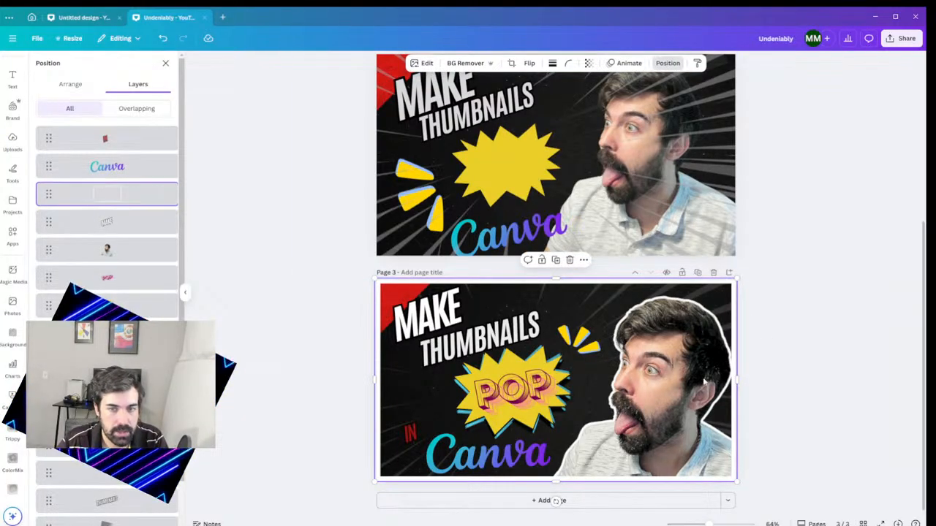
{"action": "scroll", "coordinate": [96, 83], "scroll_direction": "down", "scroll_amount": 1}
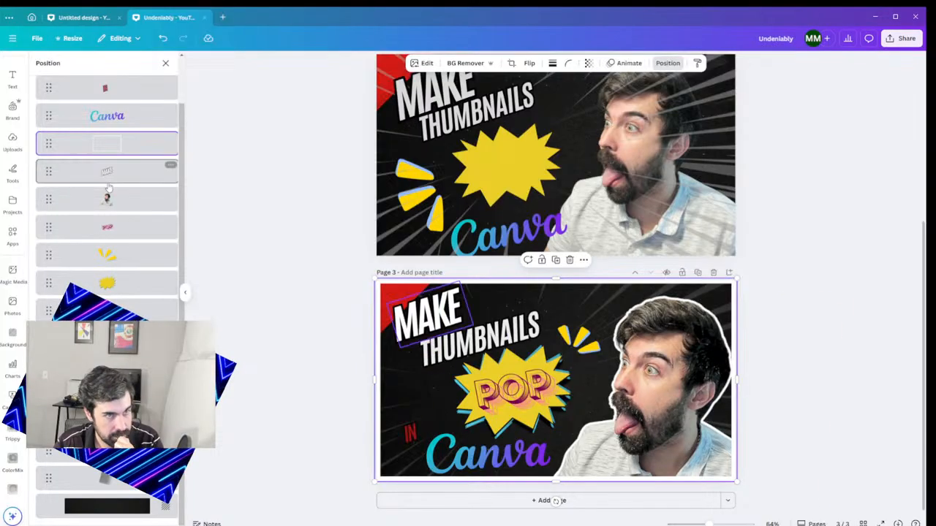
{"action": "left_click_drag", "start_coordinate": [45, 146], "coordinate": [47, 199]}
{"action": "left_click", "coordinate": [773, 429]}
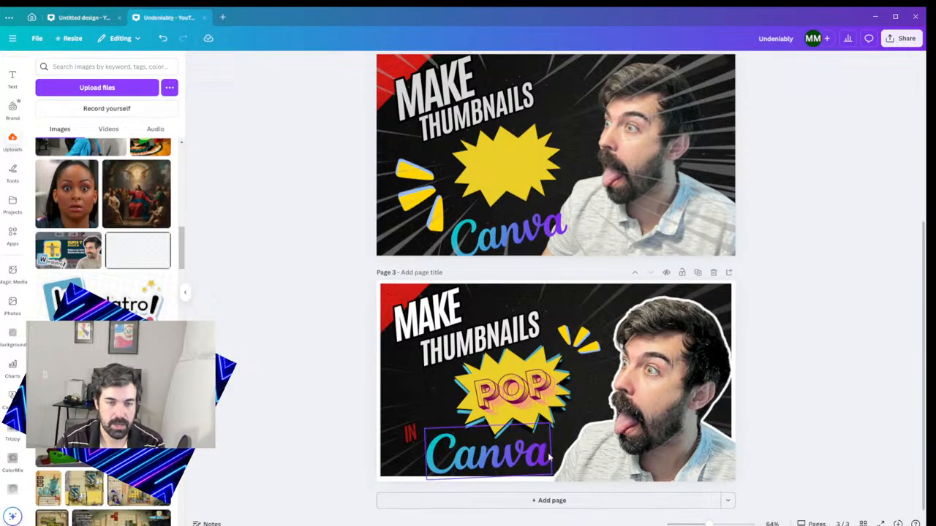
- Enlarge the white border on page 3 slightly and recenter it so its edges look even around the thumbnail
{"action": "left_click", "coordinate": [385, 479]}
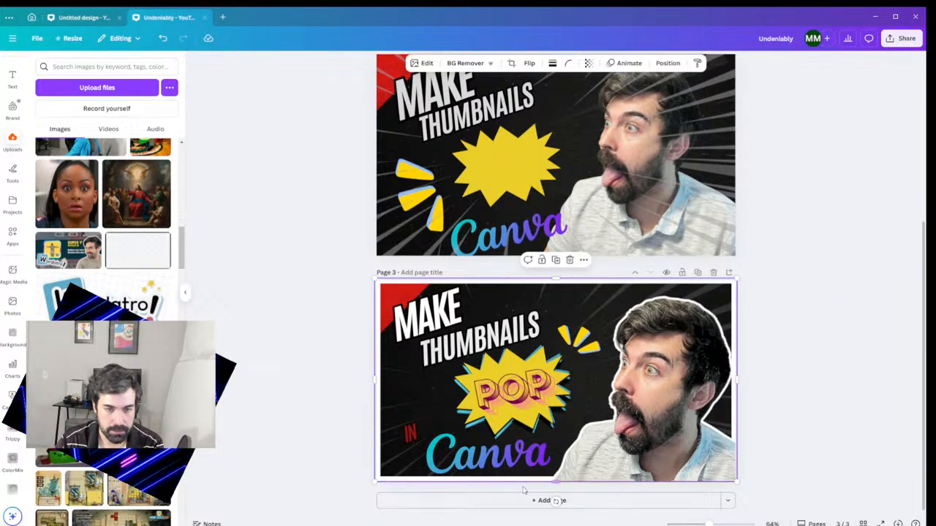
{"action": "left_click_drag", "start_coordinate": [555, 482], "coordinate": [556, 484]}
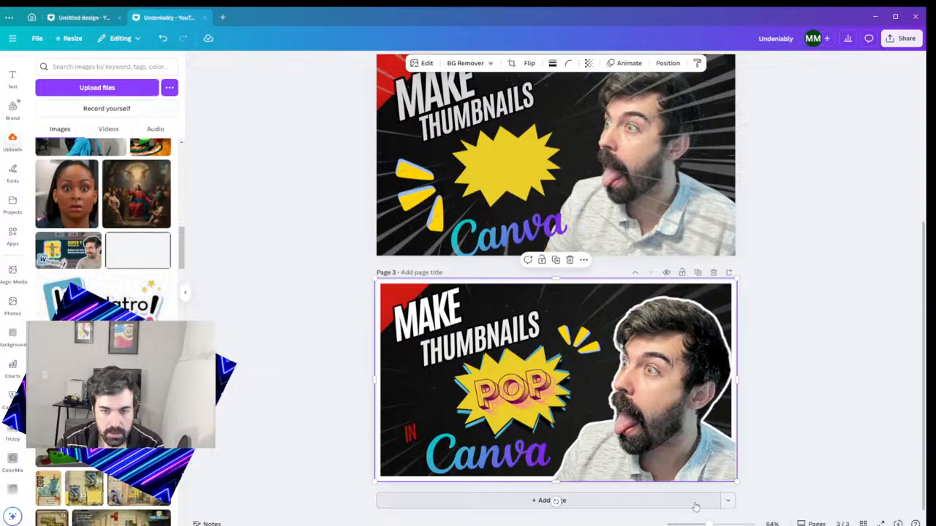
{"action": "left_click", "coordinate": [775, 464]}
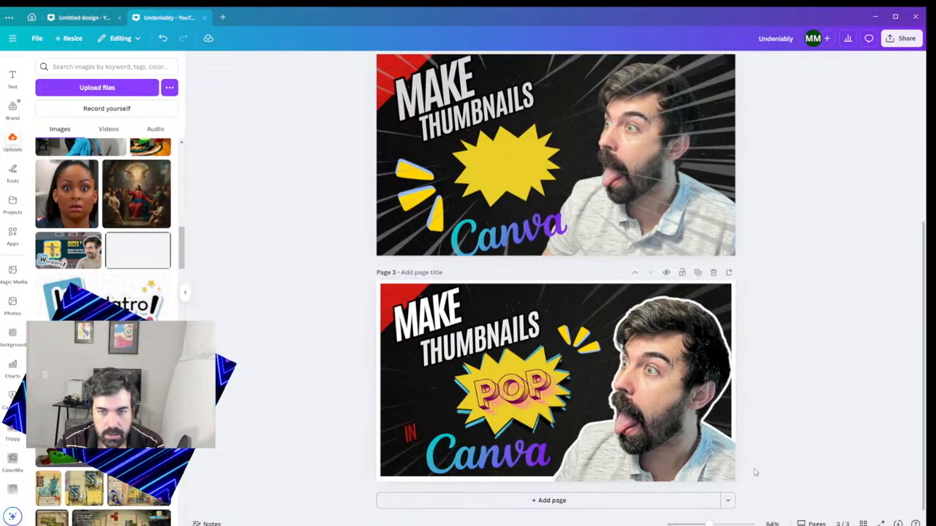
{"action": "left_click", "coordinate": [378, 481]}
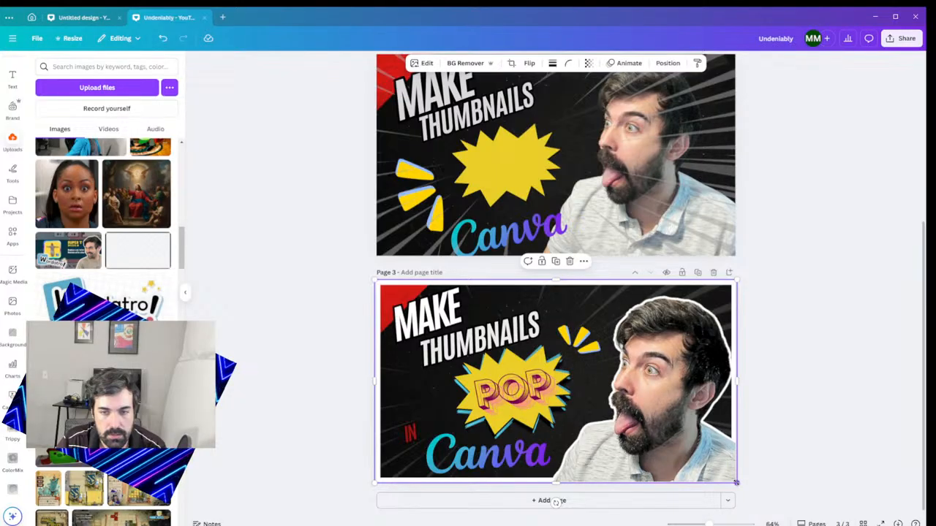
{"action": "left_click_drag", "start_coordinate": [736, 482], "coordinate": [738, 484]}
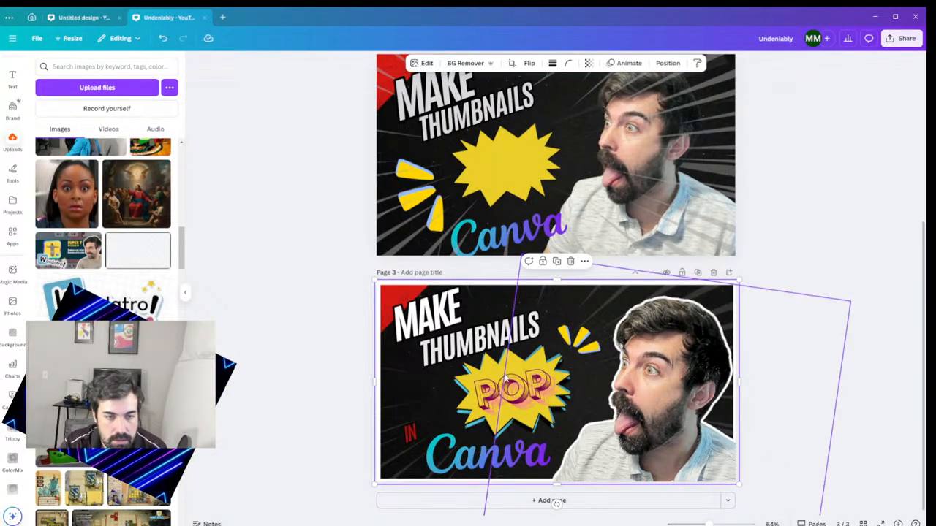
{"action": "left_click_drag", "start_coordinate": [504, 377], "coordinate": [504, 377]}
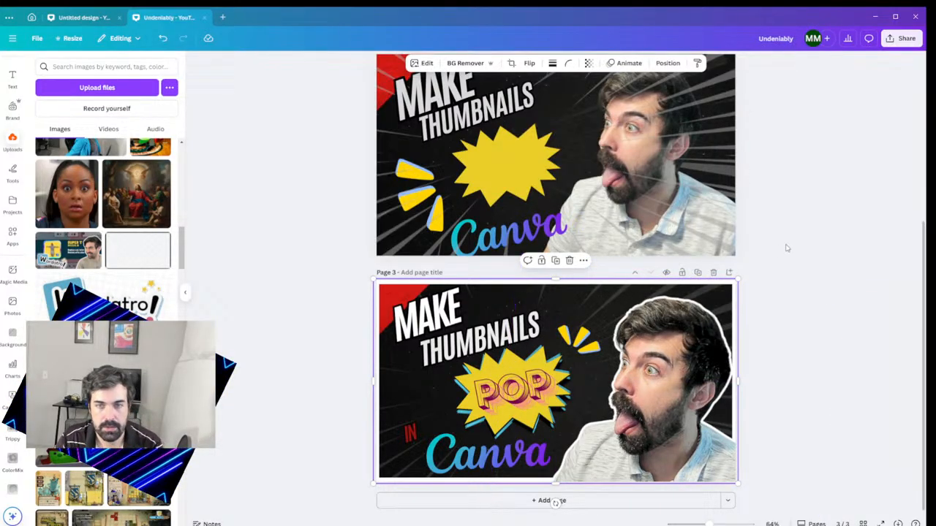
{"action": "left_click", "coordinate": [811, 270]}
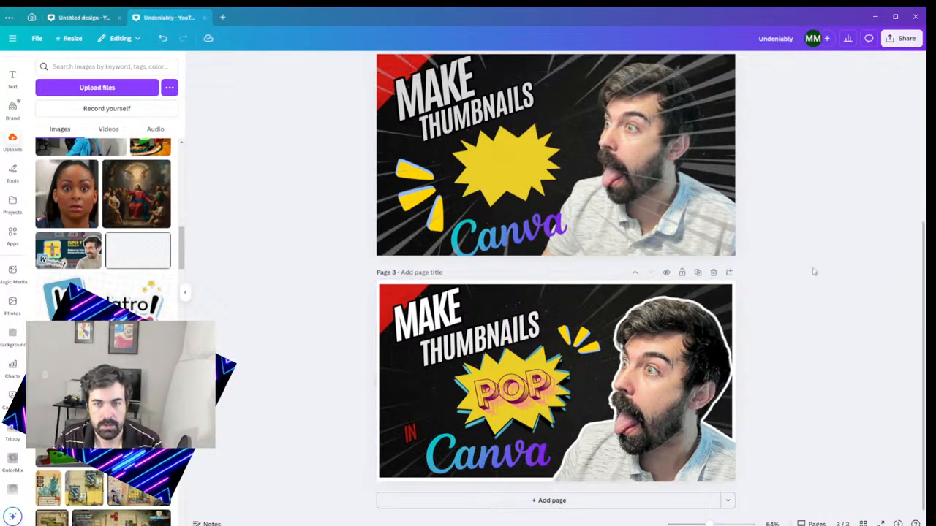
{"action": "left_click", "coordinate": [418, 478]}
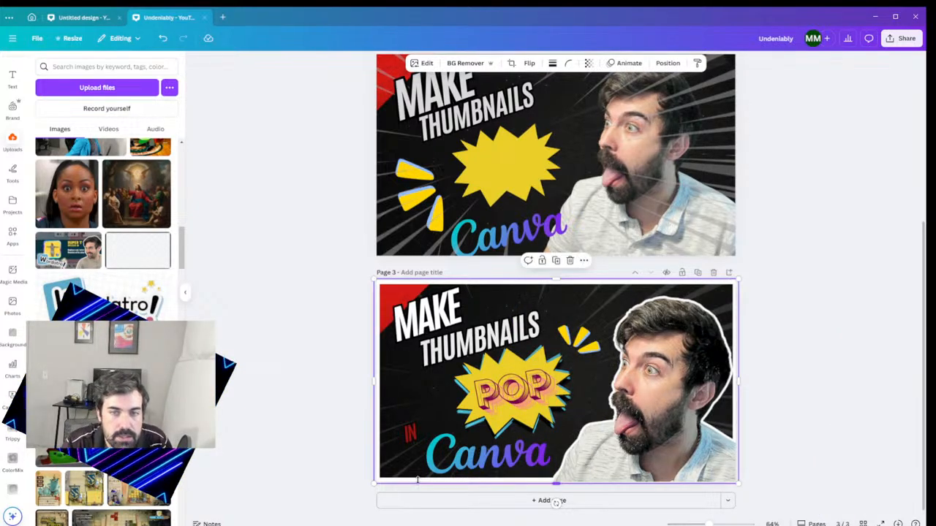
{"action": "left_click", "coordinate": [813, 354]}
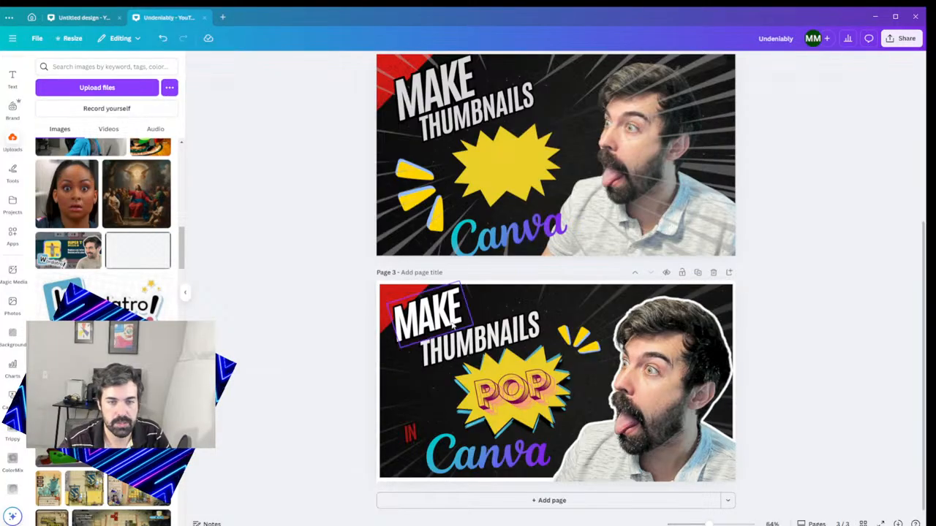
- Download page 3 as a PNG at size 1, with the file size limited to 2000 KB
{"action": "left_click", "coordinate": [901, 38]}
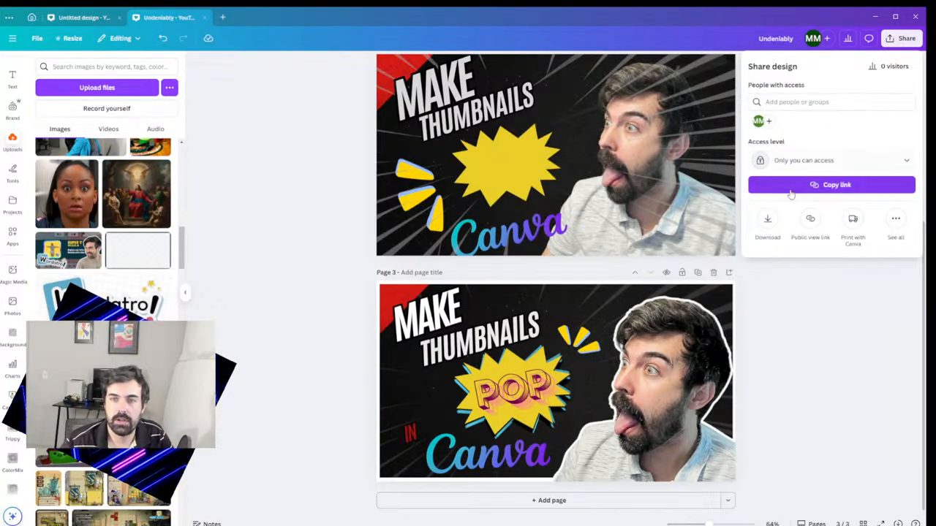
{"action": "left_click", "coordinate": [768, 221]}
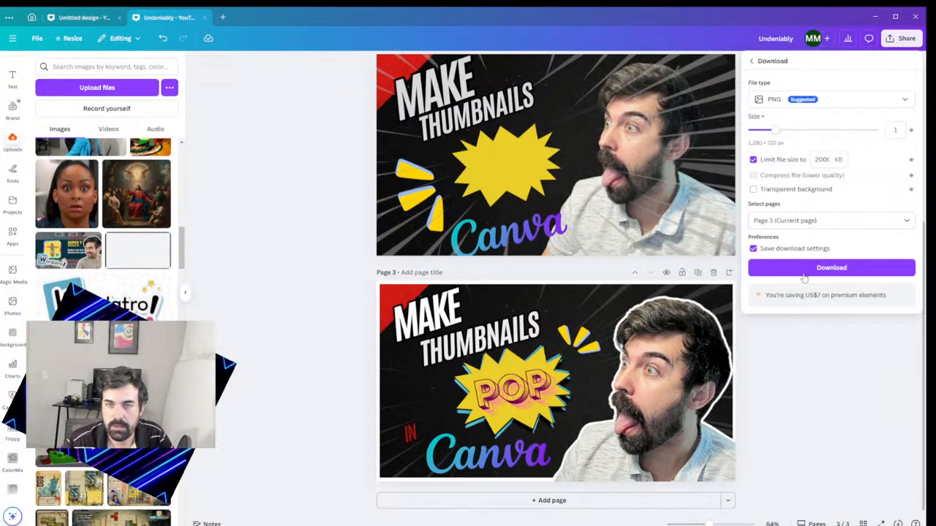
{"action": "left_click", "coordinate": [802, 269]}
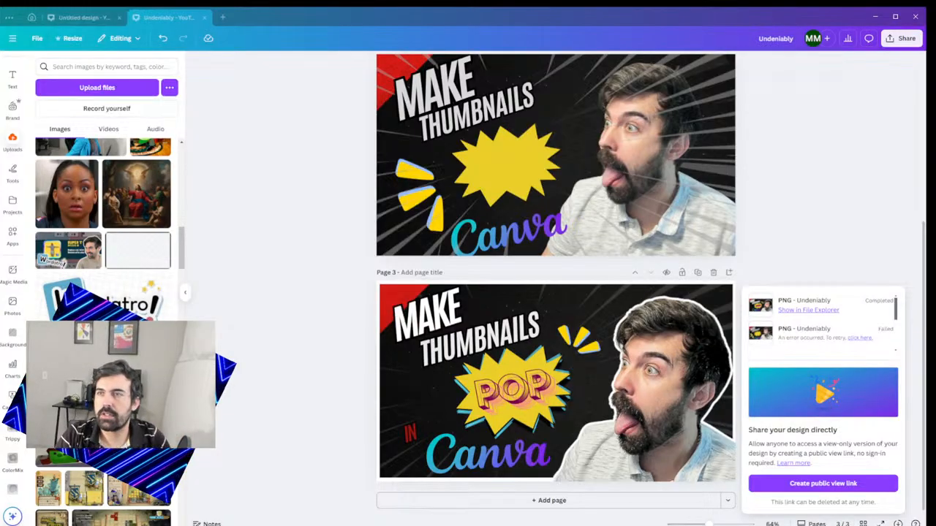
{"action": "left_click", "coordinate": [261, 367]}
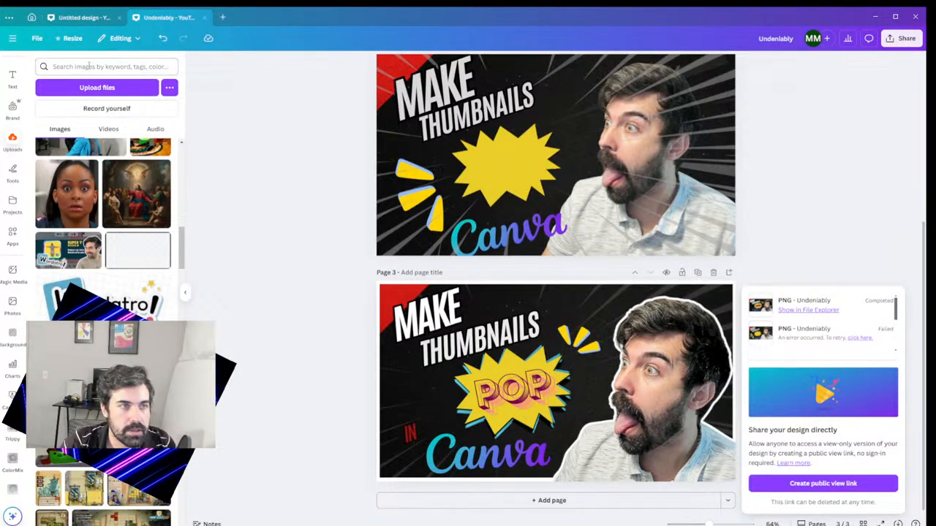
- Switch to the untitled YouTube thumbnail design and select the Victory! wreath image
{"action": "left_click", "coordinate": [71, 16]}
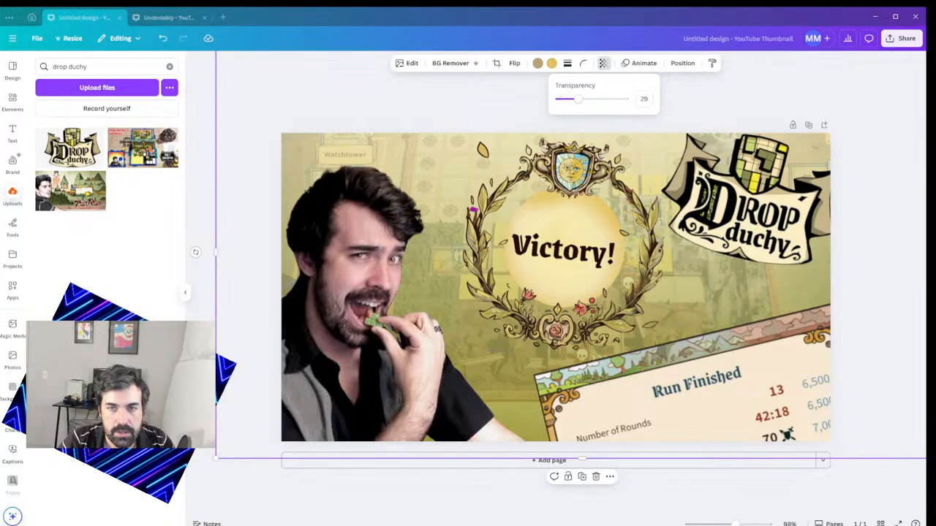
{"action": "left_click", "coordinate": [747, 259]}
{"action": "left_click", "coordinate": [552, 274]}
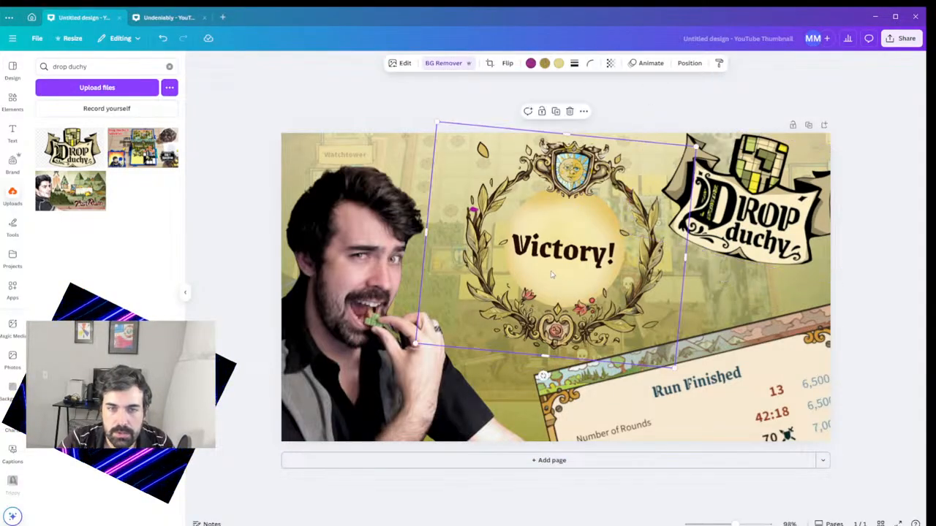
{"action": "left_click_drag", "start_coordinate": [541, 376], "coordinate": [581, 374]}
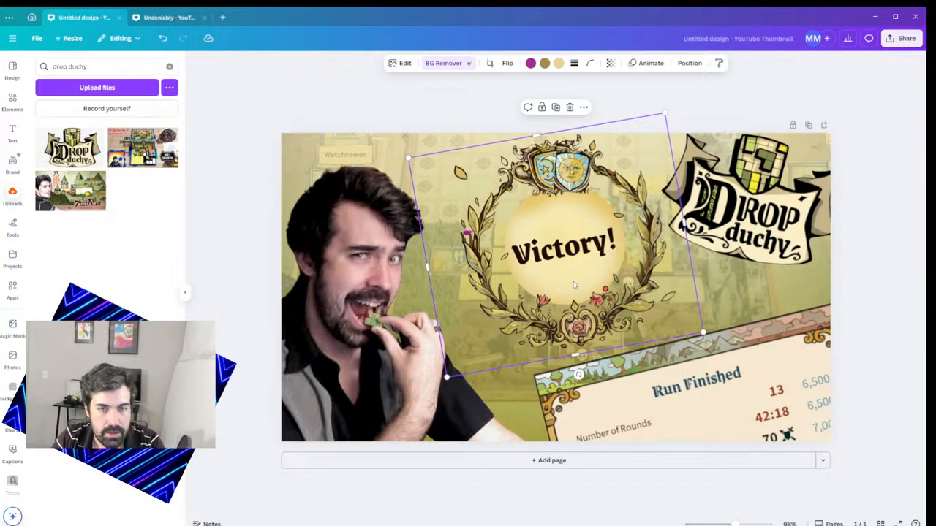
{"action": "key", "text": "ctrl+z"}
{"action": "key", "text": "ctrl+z"}
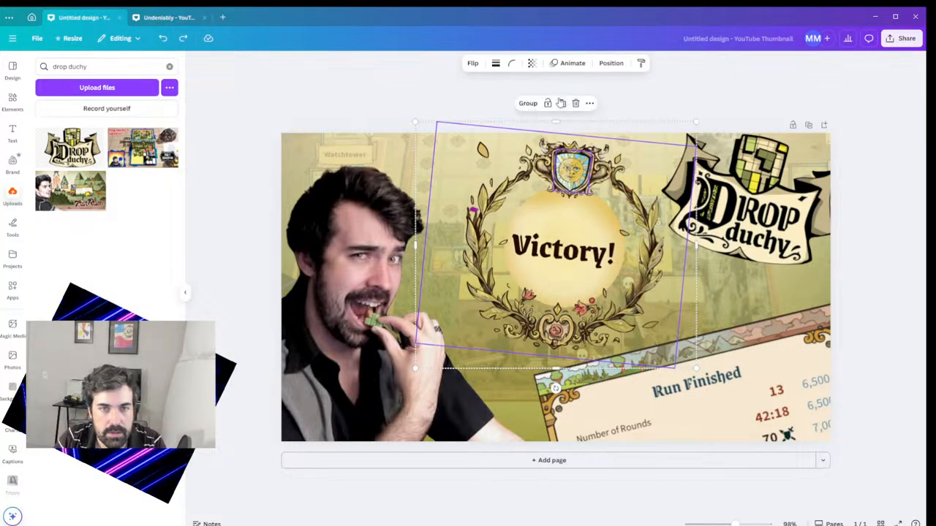
- Group the sun shield with the Victory! wreath, tilt the group slightly counterclockwise and shift it closer to the man's photo
{"action": "key", "text": "ctrl+shift+z"}
{"action": "key", "text": "ctrl+shift+z"}
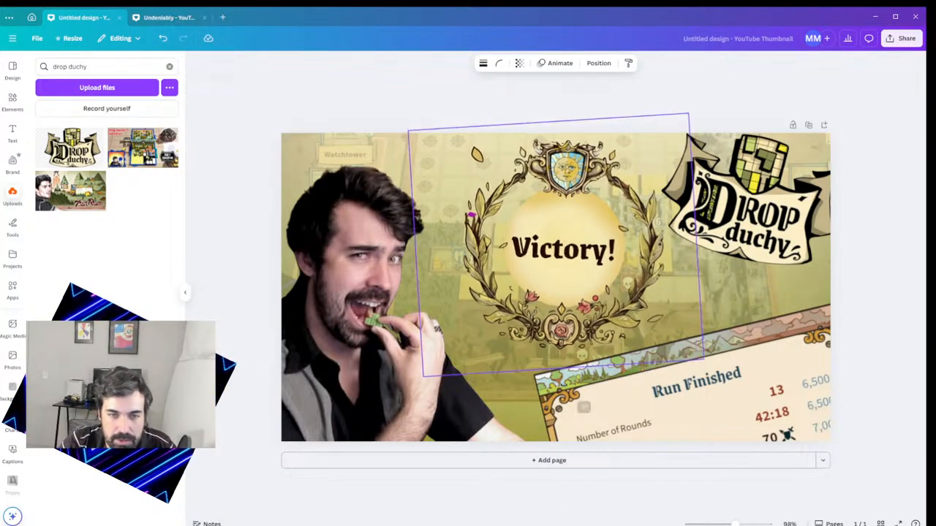
{"action": "left_click_drag", "start_coordinate": [567, 393], "coordinate": [569, 392]}
{"action": "left_click_drag", "start_coordinate": [553, 328], "coordinate": [519, 330]}
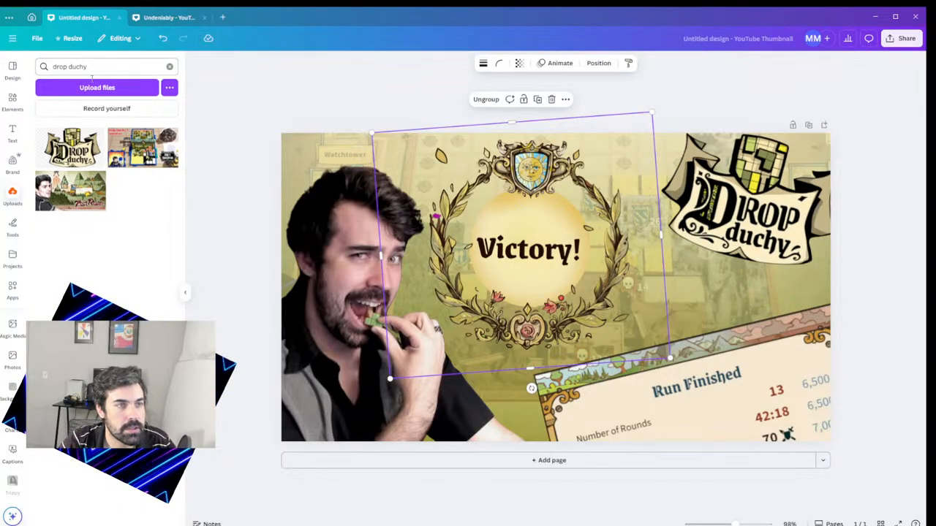
- Ungroup the Victory! artwork and open the Background Remover brushes for the wreath image
{"action": "left_click", "coordinate": [486, 99]}
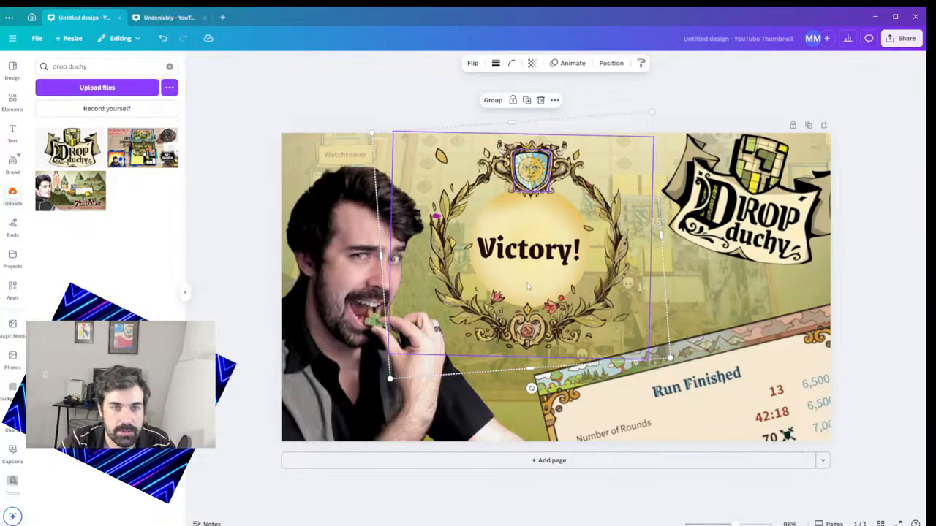
{"action": "left_click", "coordinate": [564, 261]}
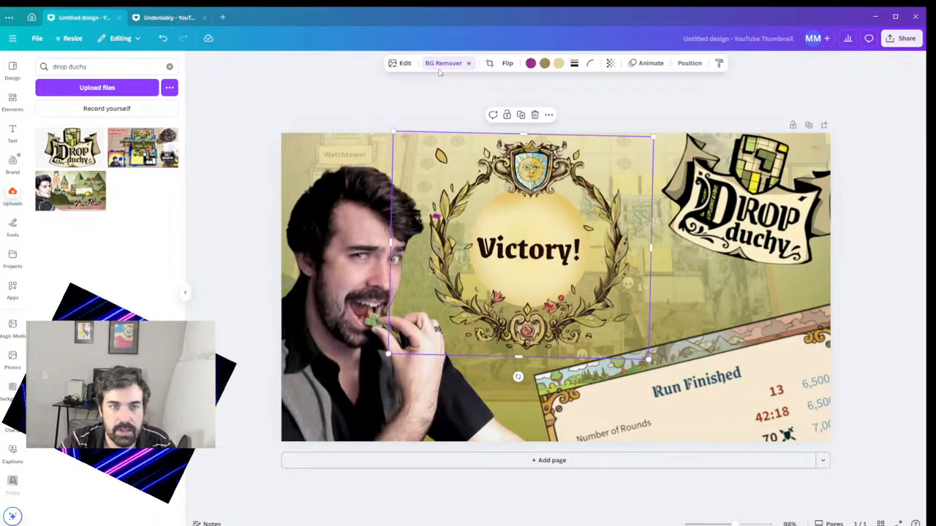
{"action": "left_click", "coordinate": [403, 64]}
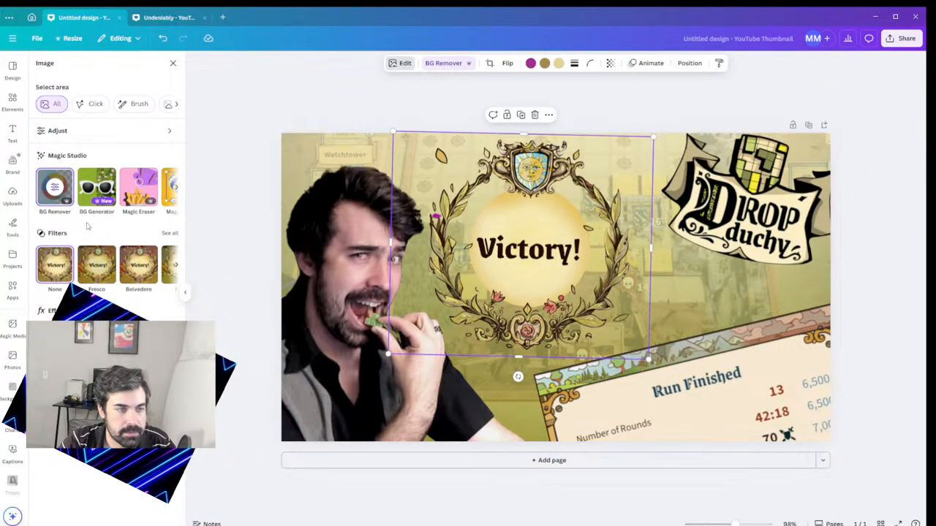
{"action": "left_click", "coordinate": [58, 191]}
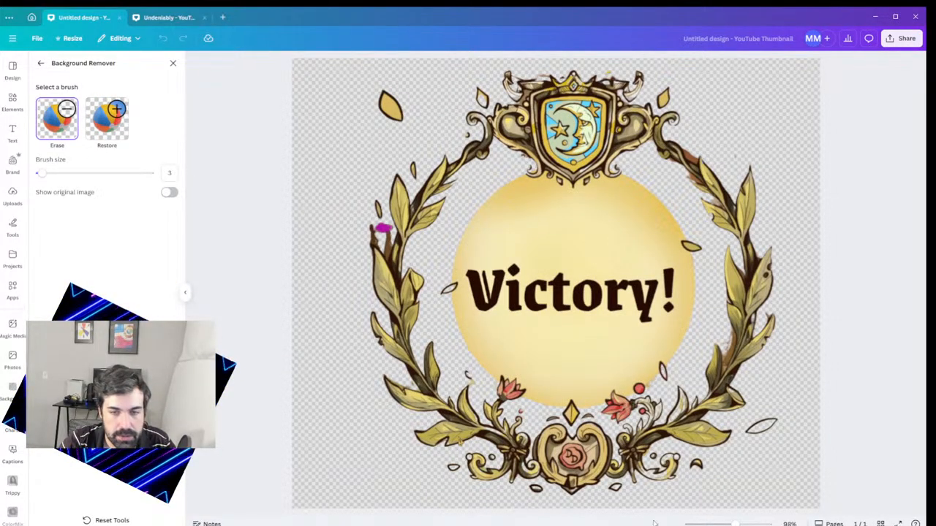
- Erase the purple spot on the wreath's left branch with the Background Remover's Erase brush
{"action": "left_click_drag", "start_coordinate": [722, 524], "coordinate": [745, 523]}
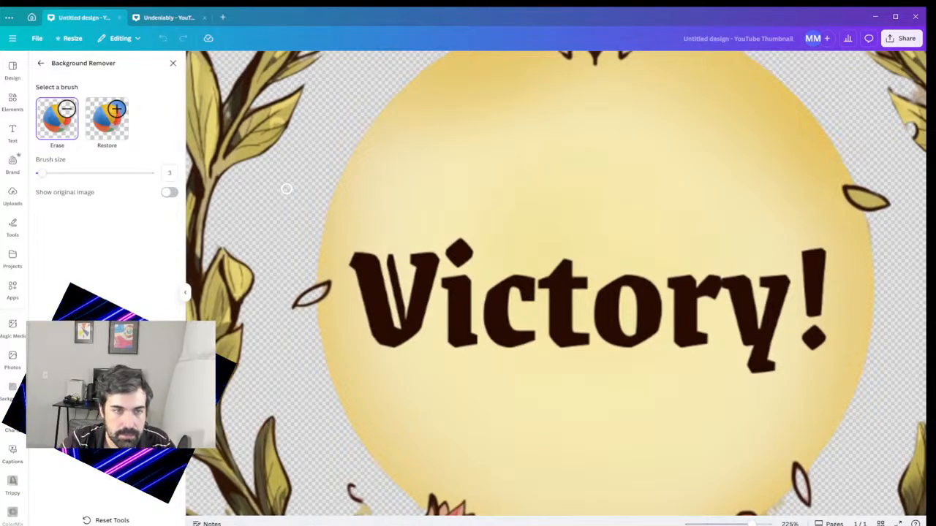
{"action": "left_click_drag", "start_coordinate": [287, 190], "coordinate": [484, 239]}
{"action": "mouse_move", "coordinate": [364, 230]}
{"action": "left_mouse_down"}
{"action": "mouse_move", "coordinate": [396, 228]}
{"action": "mouse_move", "coordinate": [387, 223]}
{"action": "mouse_move", "coordinate": [360, 227]}
{"action": "left_mouse_up"}
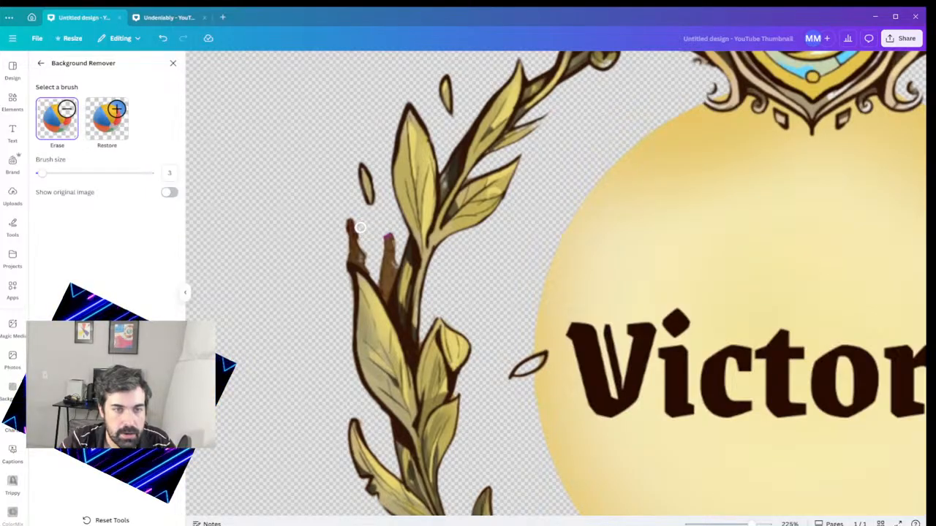
- Set the Erase brush size to 7 and erase the large loose leaf floating at the wreath's upper left
{"action": "scroll", "coordinate": [428, 288], "scroll_direction": "up", "scroll_amount": 3}
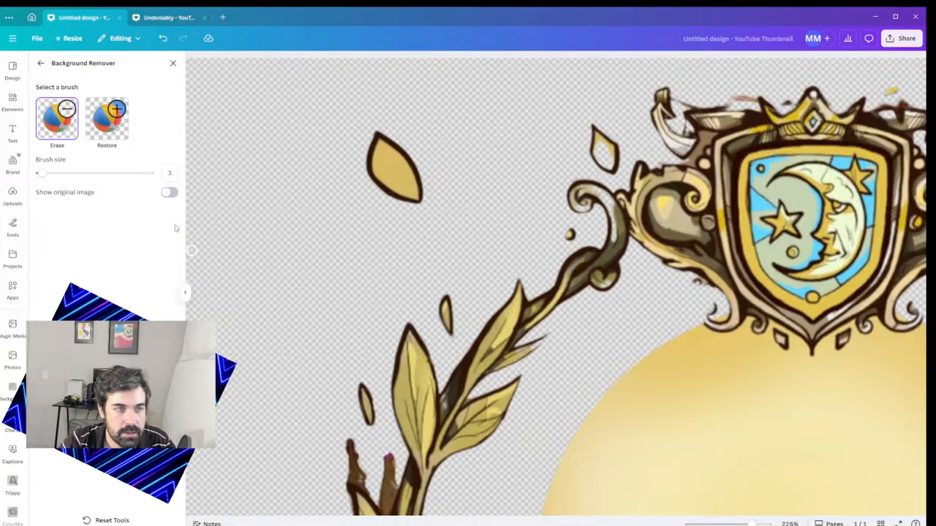
{"action": "left_click", "coordinate": [107, 118]}
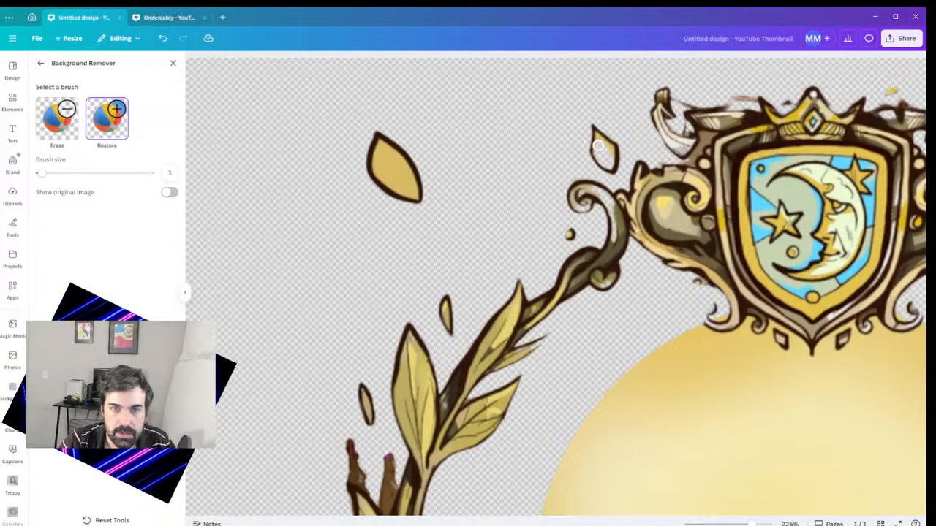
{"action": "left_click", "coordinate": [62, 121]}
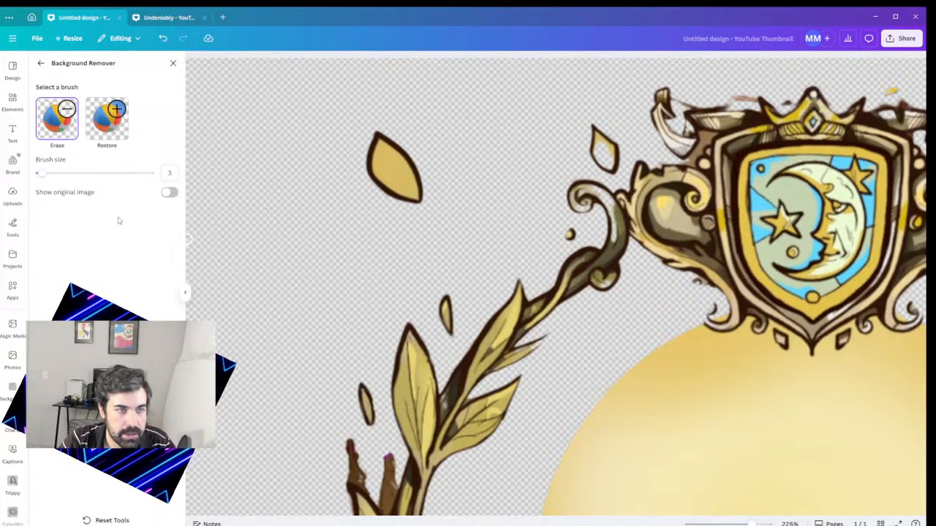
{"action": "left_click_drag", "start_coordinate": [40, 173], "coordinate": [53, 173]}
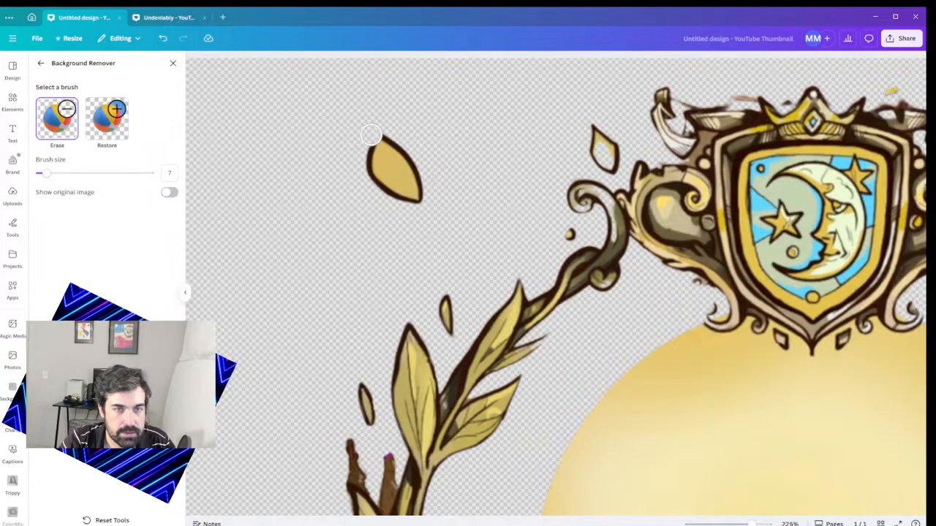
{"action": "mouse_move", "coordinate": [375, 133]}
{"action": "left_mouse_down"}
{"action": "mouse_move", "coordinate": [406, 136]}
{"action": "mouse_move", "coordinate": [385, 157]}
{"action": "mouse_move", "coordinate": [413, 189]}
{"action": "mouse_move", "coordinate": [397, 194]}
{"action": "mouse_move", "coordinate": [431, 198]}
{"action": "left_mouse_up"}
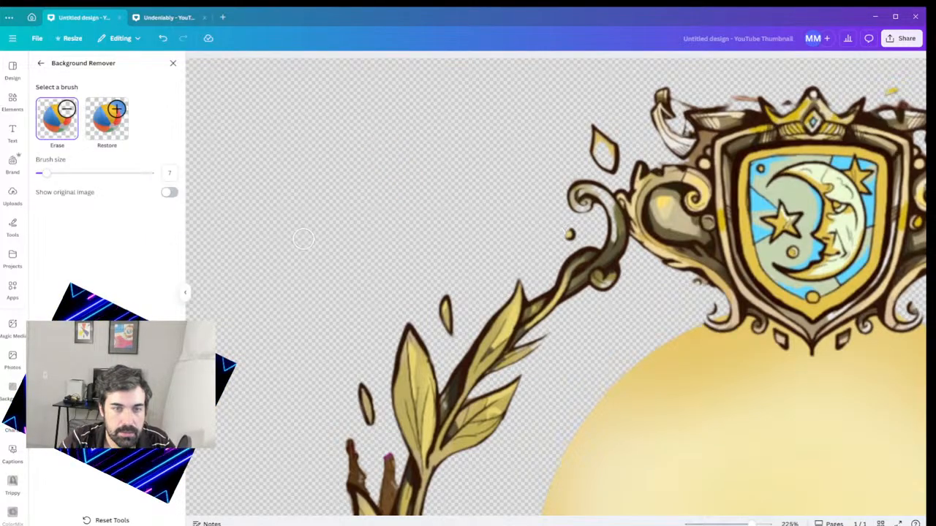
- Restore the missing parts of the diamond, small dot and curled branch tip left of the shield with the Restore brush at size 1
{"action": "left_click", "coordinate": [106, 136]}
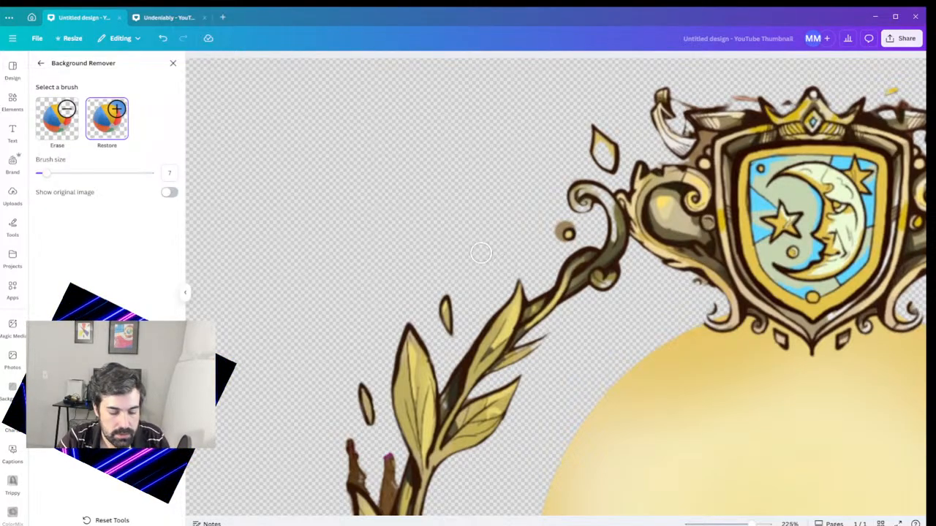
{"action": "left_click_drag", "start_coordinate": [46, 174], "coordinate": [35, 174]}
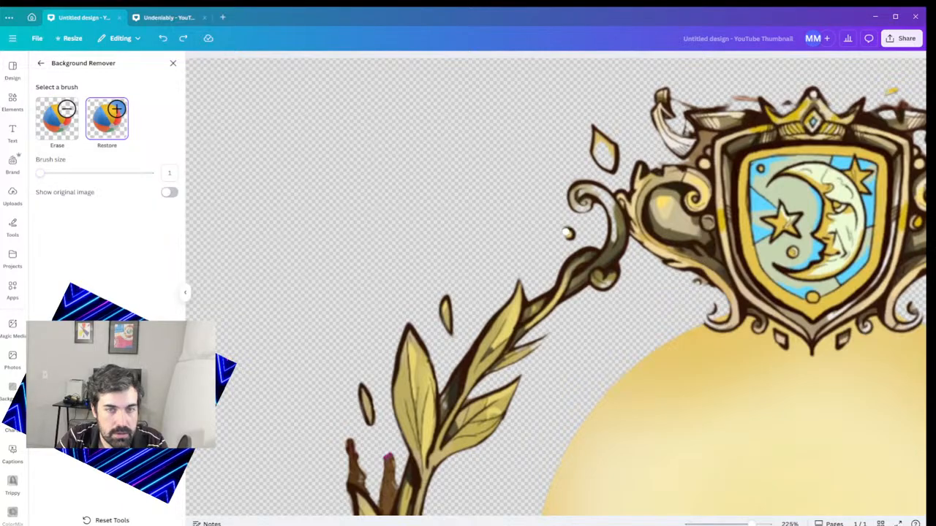
{"action": "left_click", "coordinate": [568, 236]}
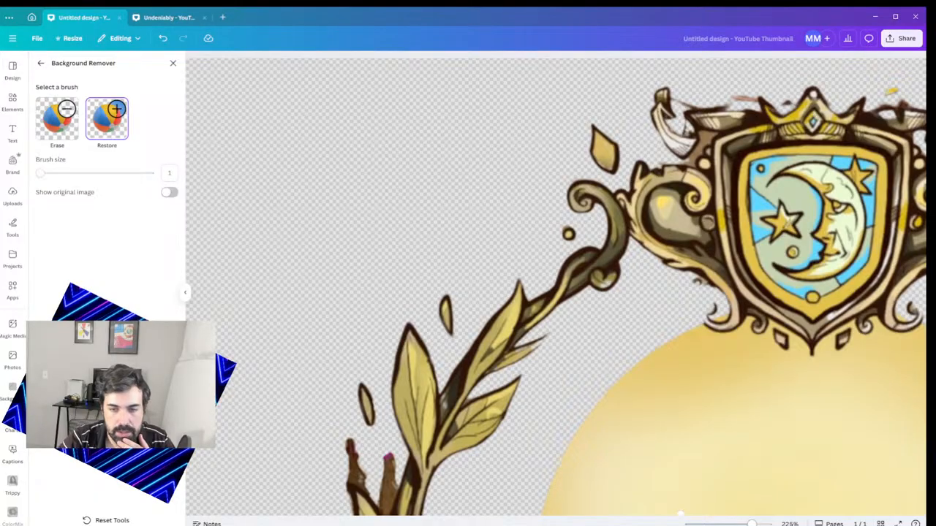
- Erase the stray marks beside the ribbon left of the crown and the yellow speck above the ribbon on its right with the Erase brush
{"action": "scroll", "coordinate": [568, 388], "scroll_direction": "left", "scroll_amount": 8}
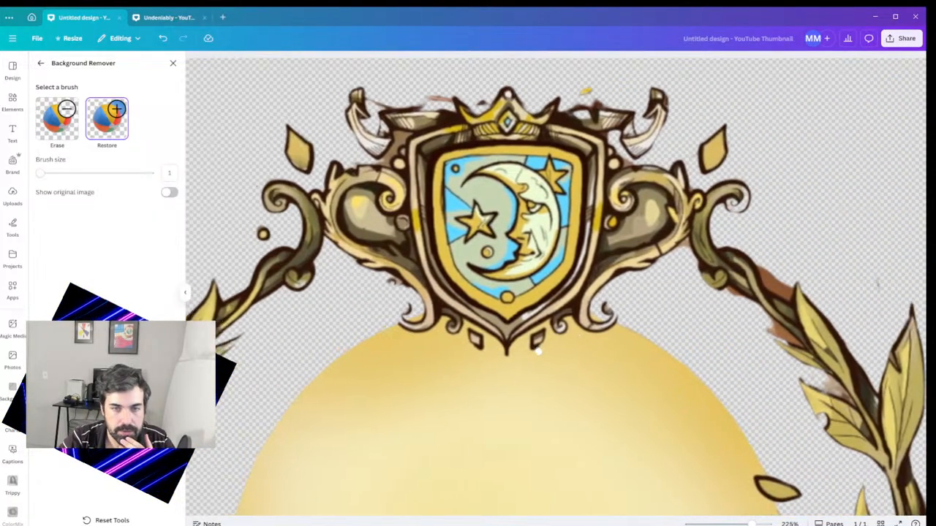
{"action": "scroll", "coordinate": [504, 373], "scroll_direction": "left", "scroll_amount": 3}
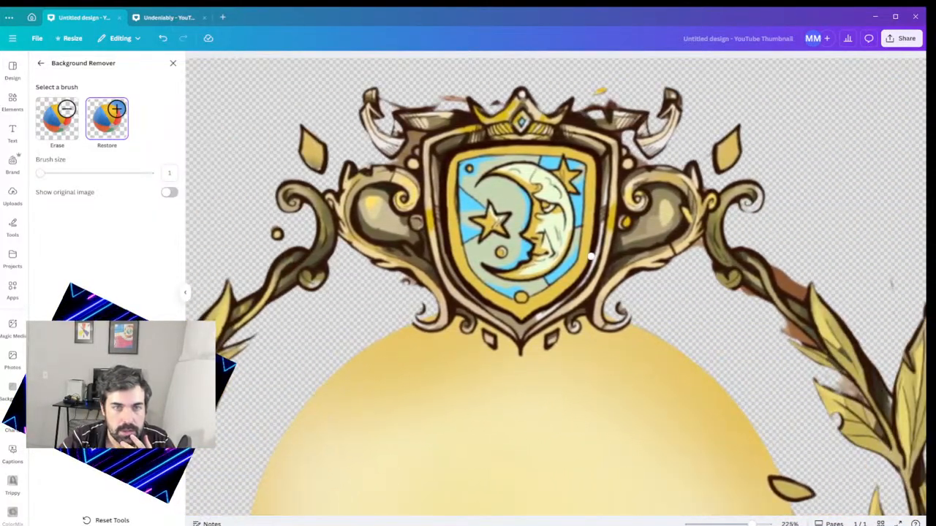
{"action": "left_click", "coordinate": [69, 117]}
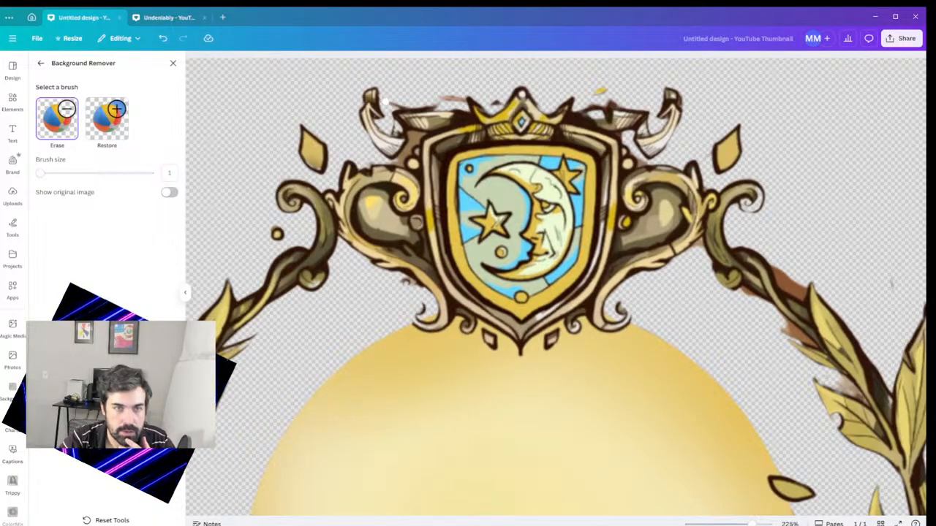
{"action": "mouse_move", "coordinate": [384, 102]}
{"action": "left_mouse_down"}
{"action": "mouse_move", "coordinate": [455, 98]}
{"action": "mouse_move", "coordinate": [440, 97]}
{"action": "left_mouse_up"}
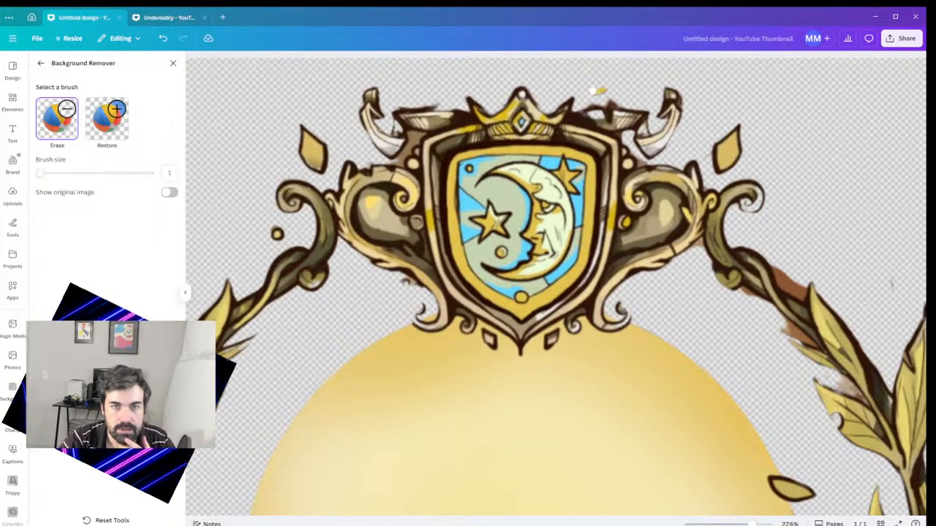
{"action": "left_click_drag", "start_coordinate": [598, 91], "coordinate": [601, 98]}
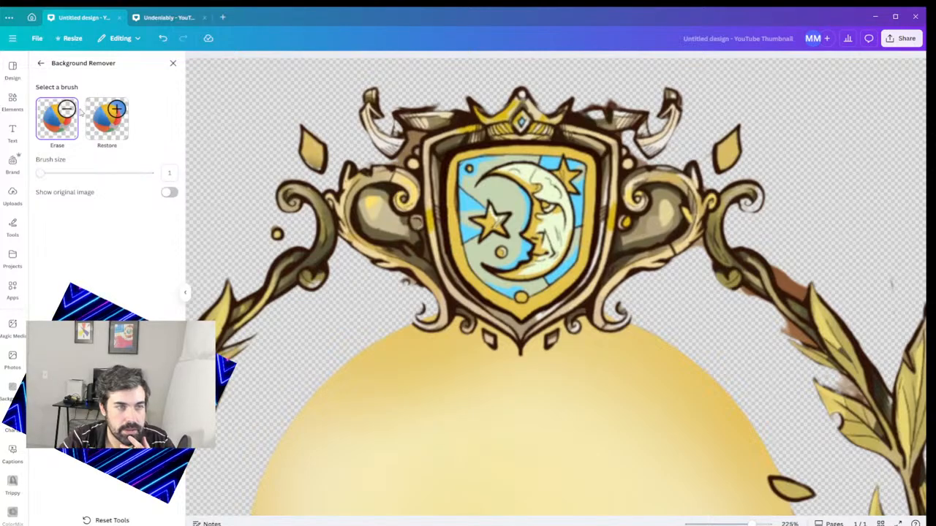
- Restore the missing parts of the ribbons beside the crown and touch up their edges, alternating the Restore and Erase brushes
{"action": "left_click", "coordinate": [114, 108]}
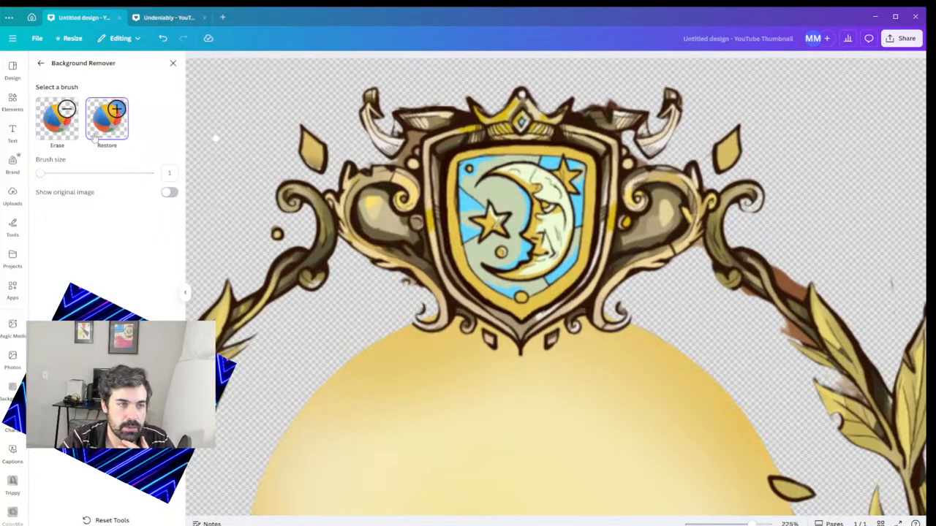
{"action": "left_click", "coordinate": [73, 114]}
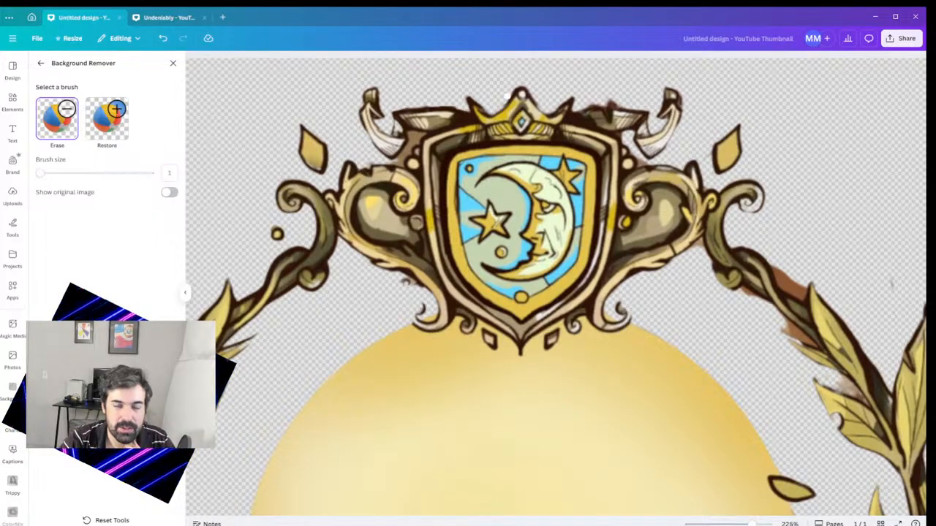
{"action": "left_click", "coordinate": [113, 111]}
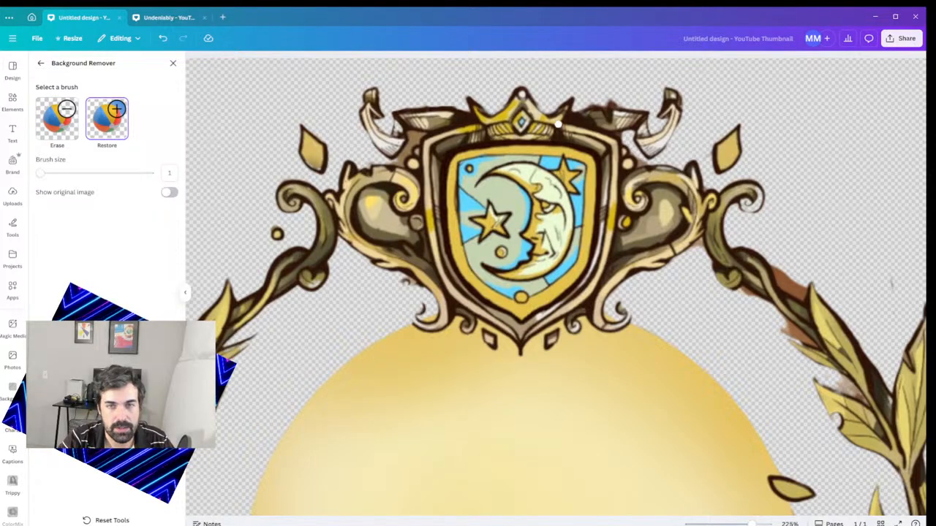
{"action": "mouse_move", "coordinate": [613, 115]}
{"action": "left_mouse_down"}
{"action": "mouse_move", "coordinate": [648, 152]}
{"action": "mouse_move", "coordinate": [668, 132]}
{"action": "left_mouse_up"}
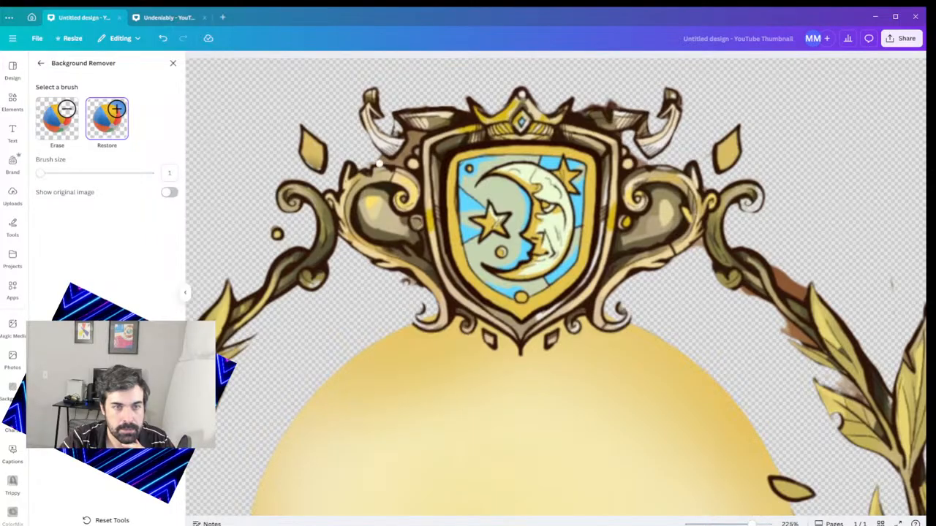
{"action": "mouse_move", "coordinate": [380, 153]}
{"action": "left_mouse_down"}
{"action": "mouse_move", "coordinate": [361, 175]}
{"action": "mouse_move", "coordinate": [374, 109]}
{"action": "mouse_move", "coordinate": [355, 164]}
{"action": "mouse_move", "coordinate": [360, 134]}
{"action": "left_mouse_up"}
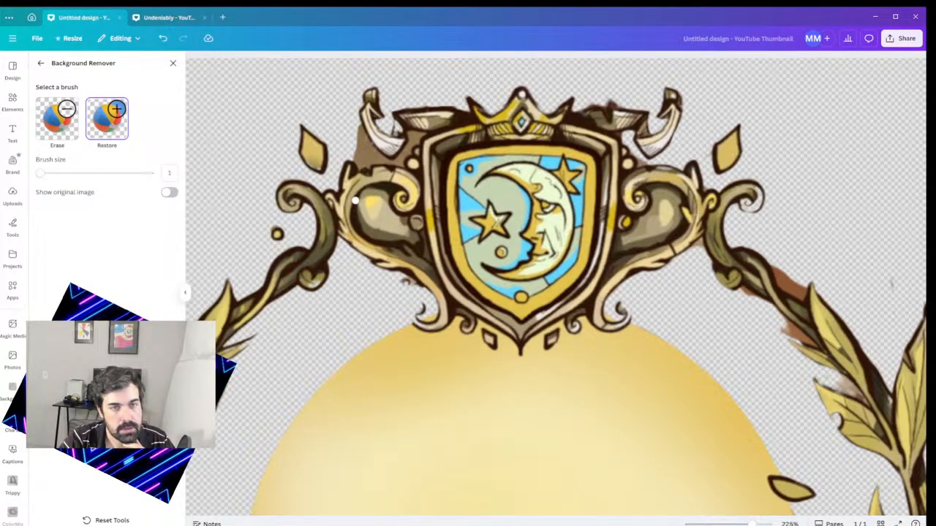
{"action": "key", "text": "ctrl+z"}
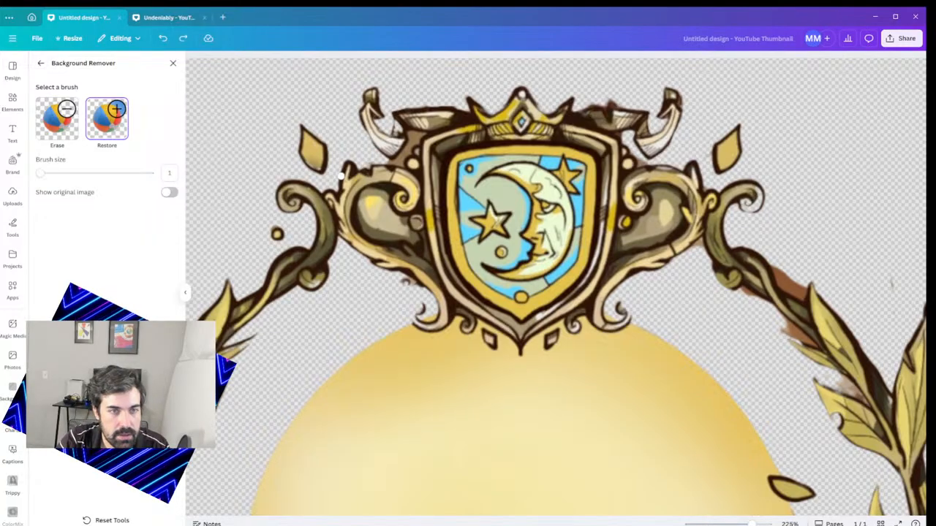
{"action": "key", "text": "ctrl+z"}
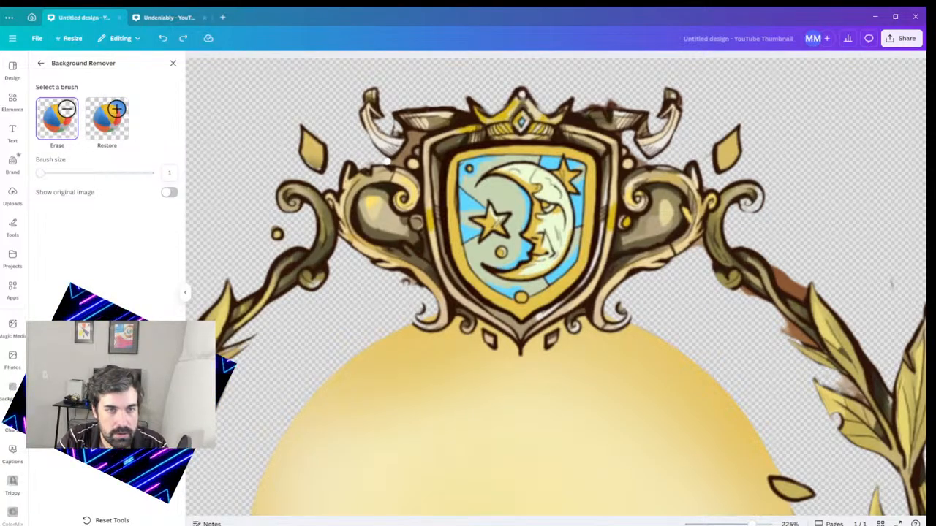
- Erase the brown background remnants between the ribbons and the shield frame on both sides of the crest
{"action": "scroll", "coordinate": [532, 291], "scroll_direction": "left", "scroll_amount": 2}
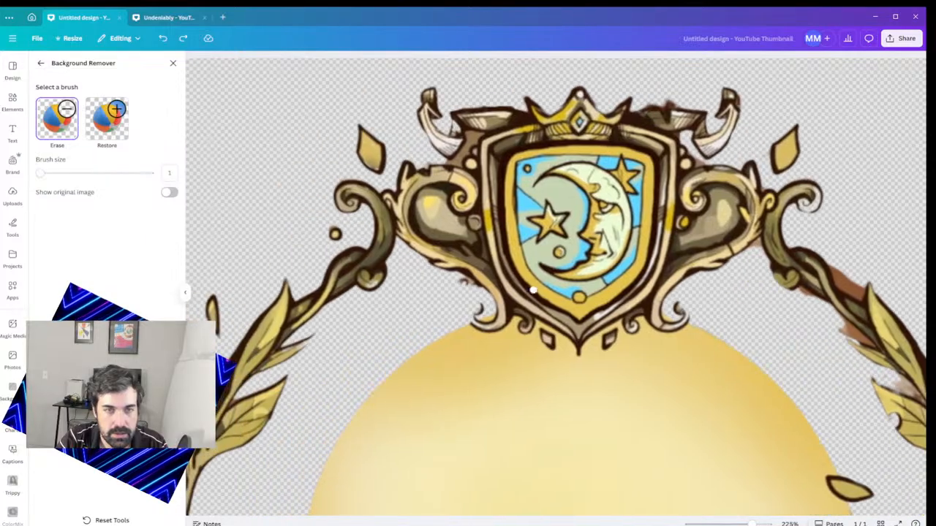
{"action": "scroll", "coordinate": [491, 240], "scroll_direction": "up", "scroll_amount": 5}
{"action": "scroll", "coordinate": [491, 240], "scroll_direction": "up", "scroll_amount": 1}
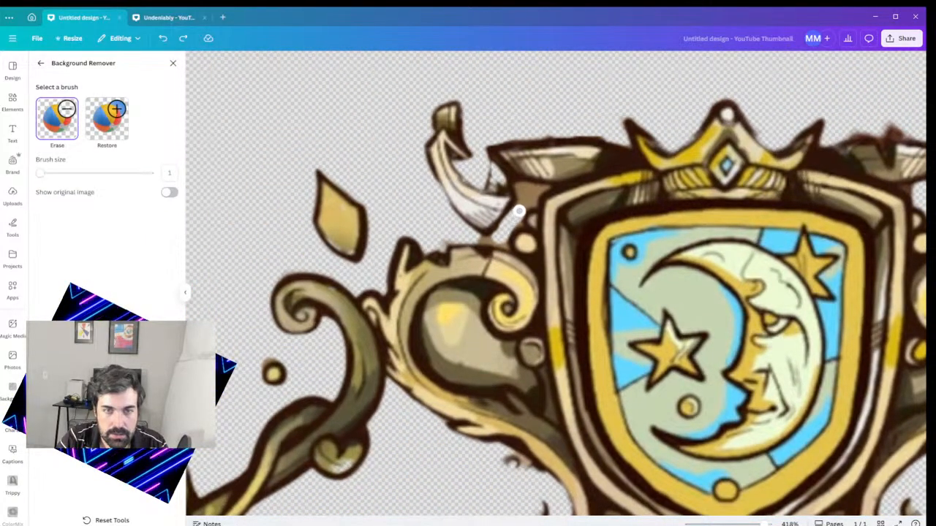
{"action": "left_click_drag", "start_coordinate": [522, 188], "coordinate": [529, 187]}
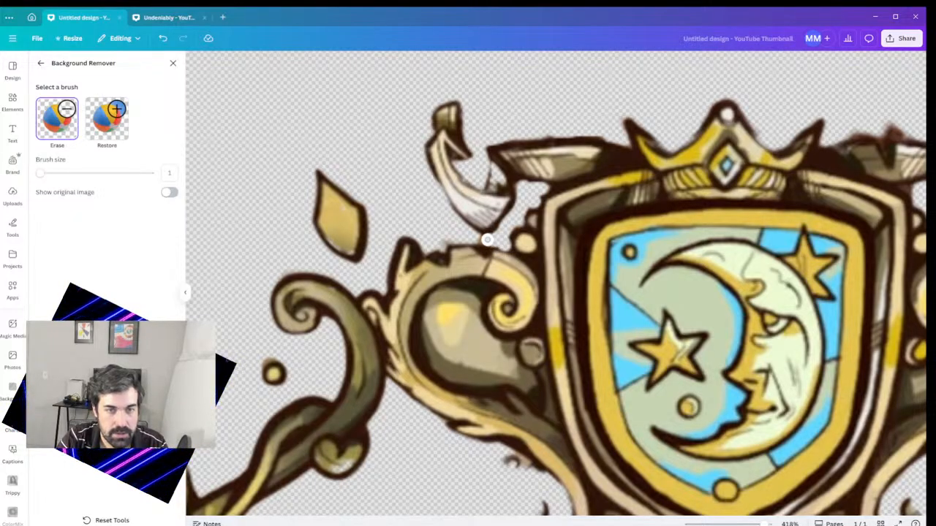
{"action": "scroll", "coordinate": [482, 350], "scroll_direction": "right", "scroll_amount": 5}
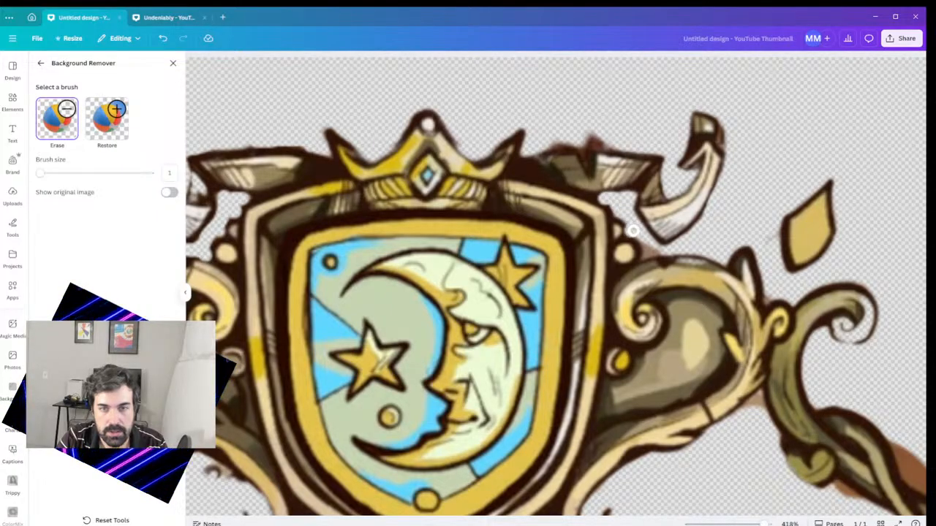
{"action": "key", "text": "ctrl+z"}
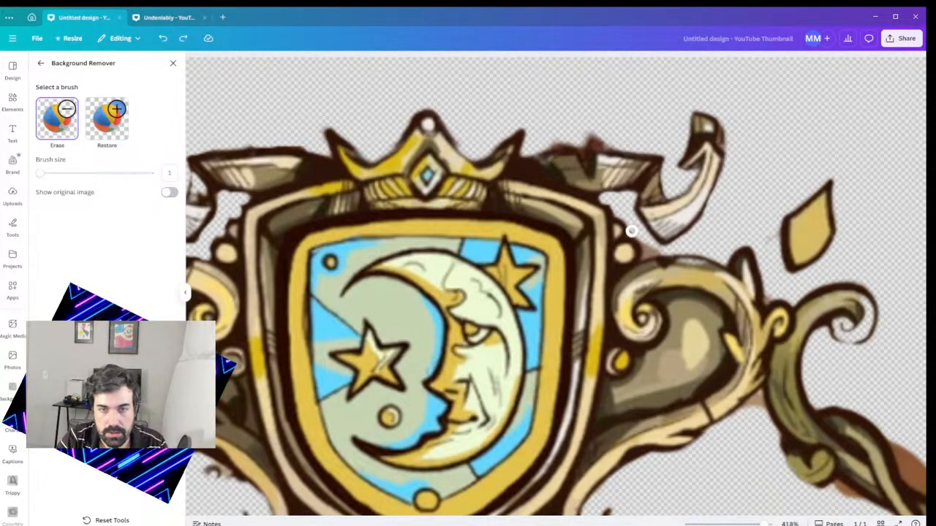
{"action": "left_click_drag", "start_coordinate": [625, 211], "coordinate": [616, 212]}
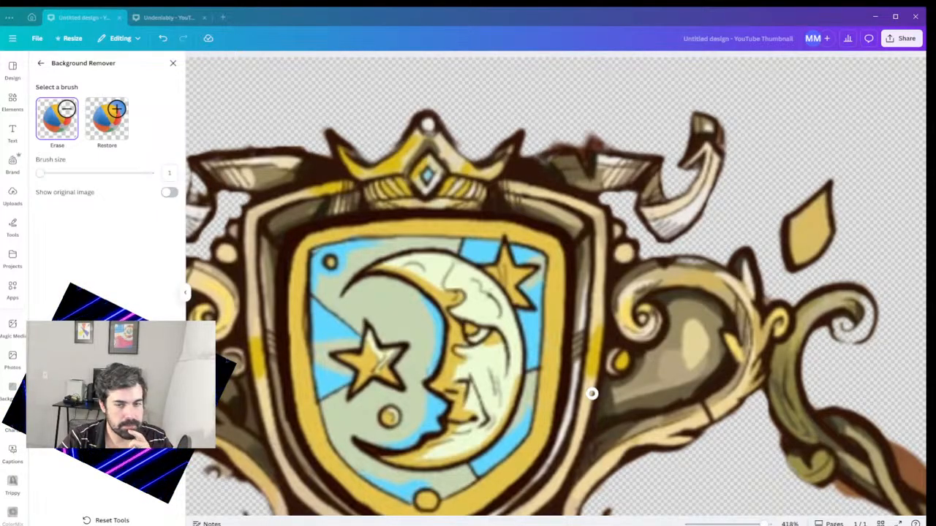
- Erase the brown remnants between the small leaf and the stem on the wreath's lower right branch, reducing the Erase brush size from 17 to 1
{"action": "scroll", "coordinate": [850, 415], "scroll_direction": "down", "scroll_amount": 3}
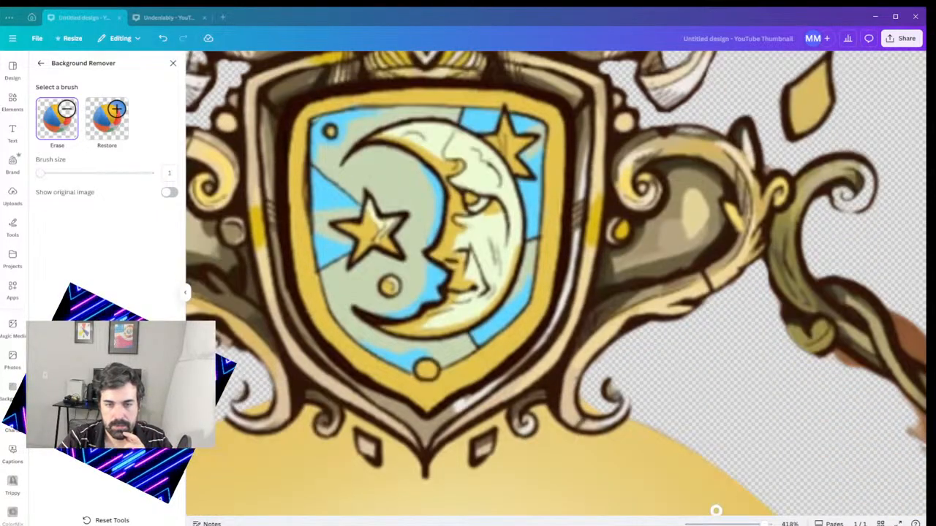
{"action": "scroll", "coordinate": [838, 436], "scroll_direction": "right", "scroll_amount": 5}
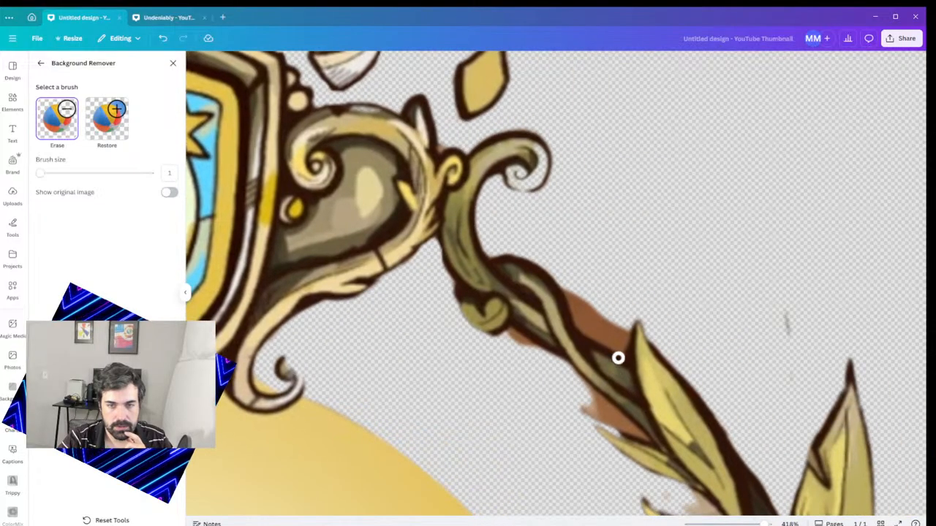
{"action": "left_click_drag", "start_coordinate": [764, 524], "coordinate": [733, 523]}
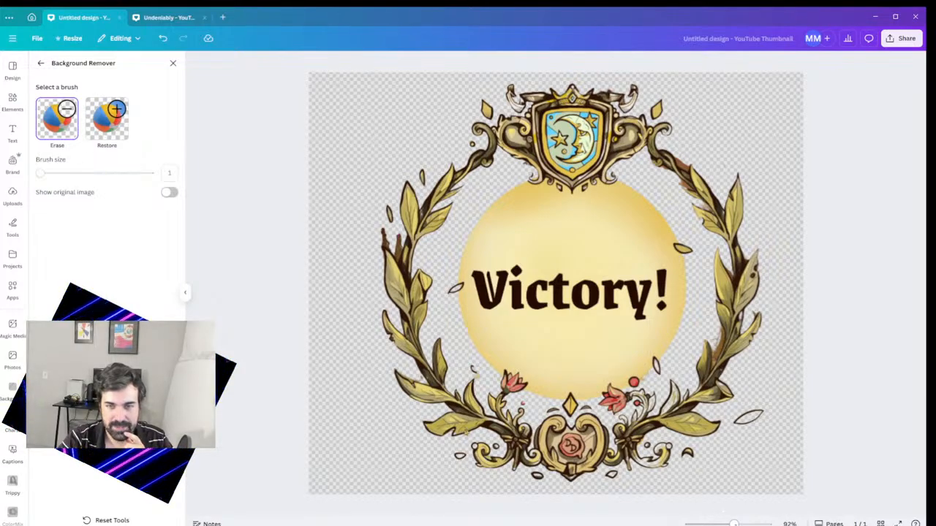
{"action": "left_click_drag", "start_coordinate": [733, 523], "coordinate": [753, 523]}
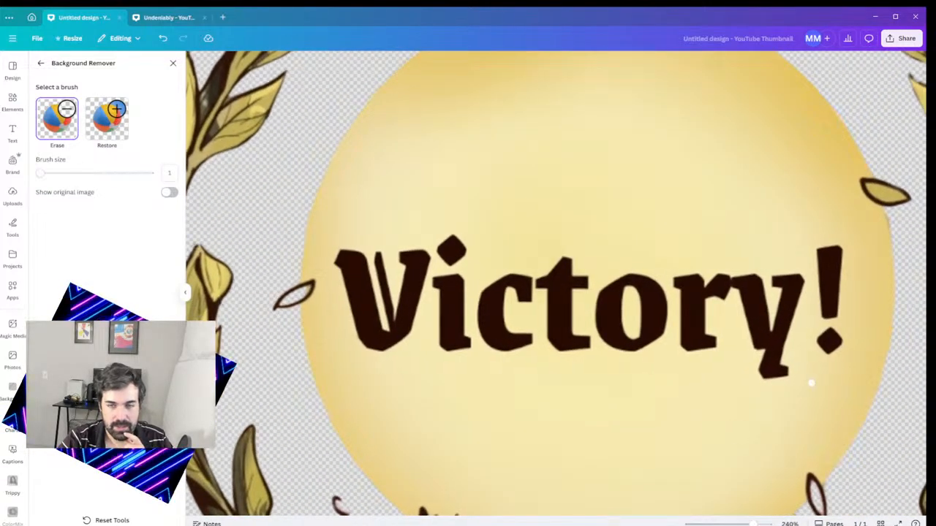
{"action": "scroll", "coordinate": [810, 382], "scroll_direction": "right", "scroll_amount": 4}
{"action": "scroll", "coordinate": [811, 382], "scroll_direction": "down", "scroll_amount": 1}
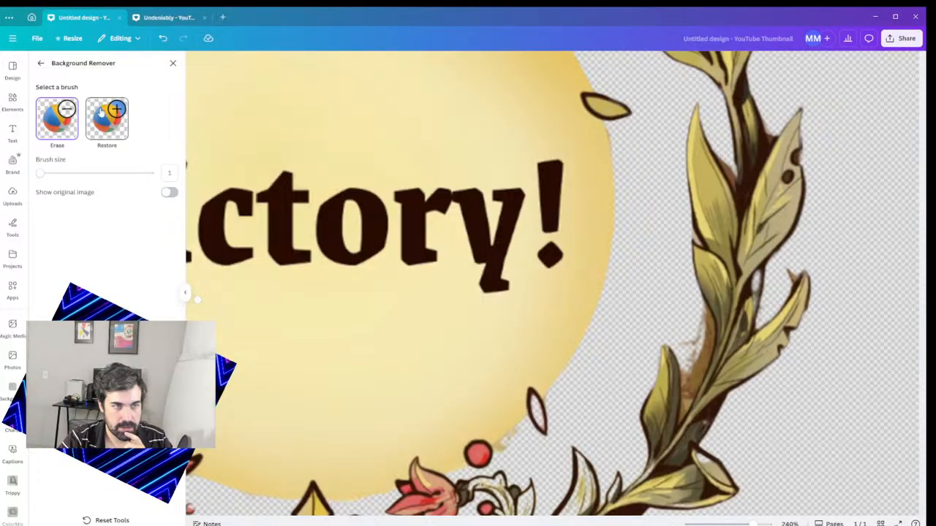
{"action": "mouse_move", "coordinate": [41, 174]}
{"action": "left_mouse_down"}
{"action": "mouse_move", "coordinate": [83, 173]}
{"action": "mouse_move", "coordinate": [57, 173]}
{"action": "left_mouse_up"}
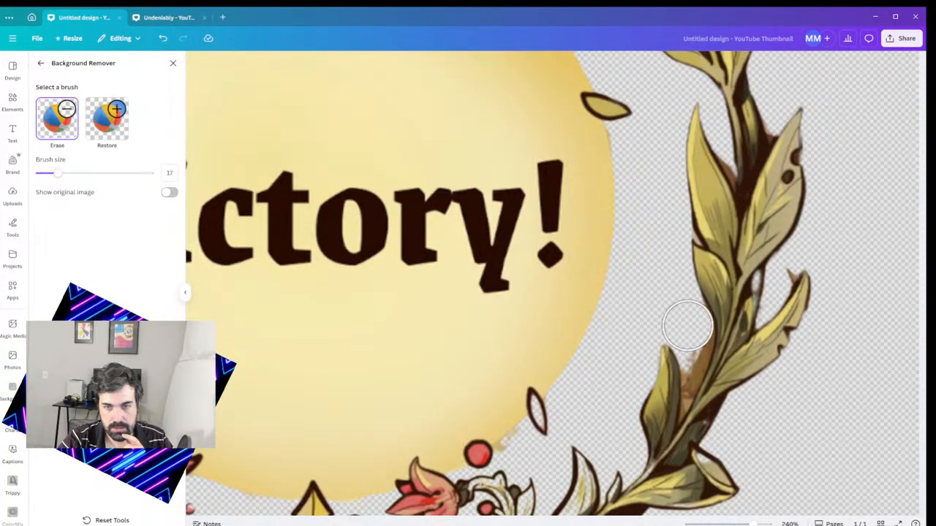
{"action": "left_click_drag", "start_coordinate": [57, 173], "coordinate": [46, 172]}
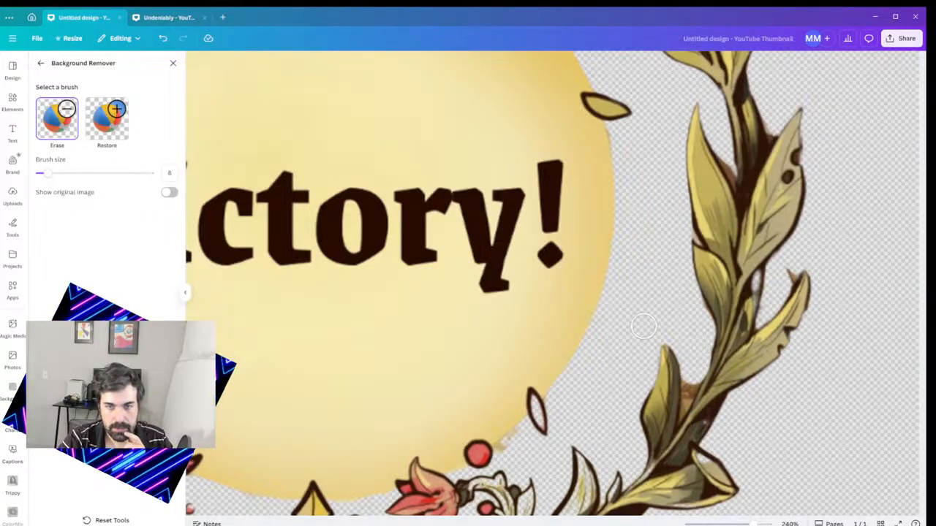
{"action": "left_click_drag", "start_coordinate": [47, 173], "coordinate": [44, 173]}
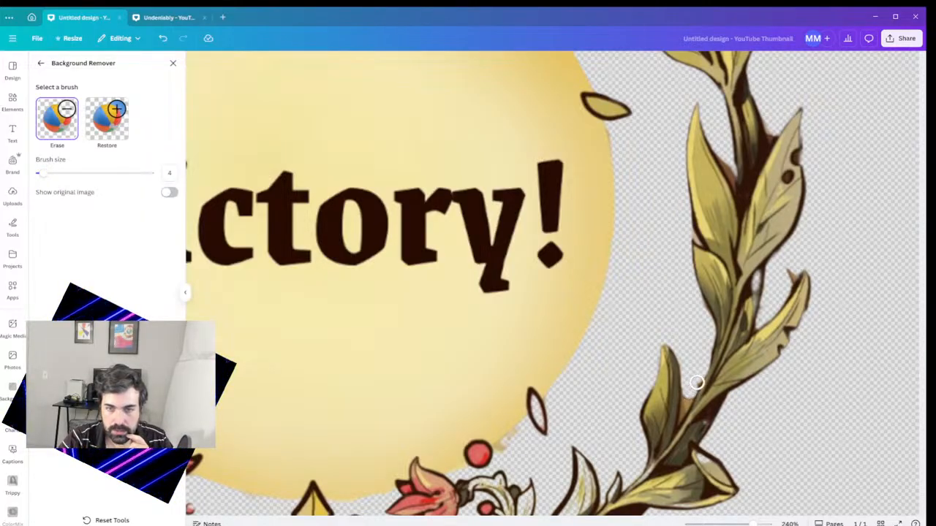
{"action": "left_click_drag", "start_coordinate": [43, 174], "coordinate": [32, 176]}
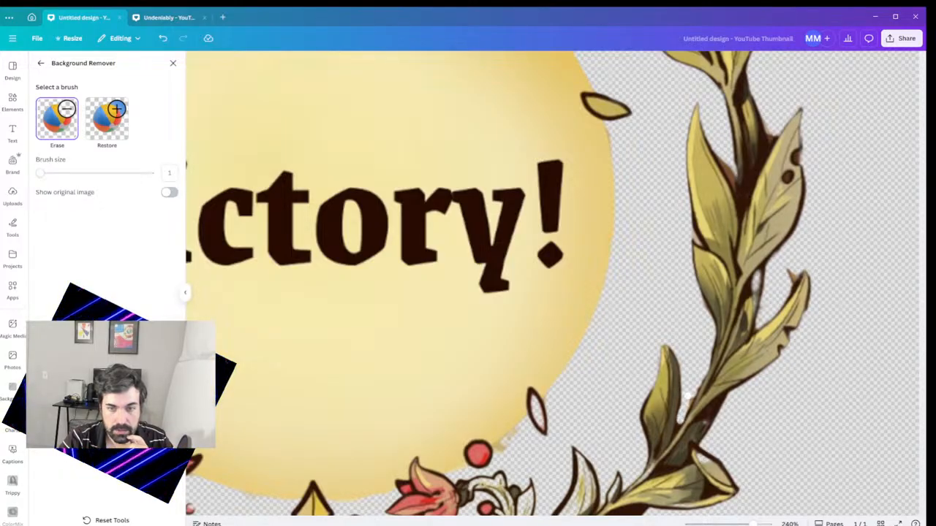
- Erase the two brown stubs above the large leaf on the wreath's left branch, using Erase brush sizes 7 and 3
{"action": "scroll", "coordinate": [689, 393], "scroll_direction": "left", "scroll_amount": 10}
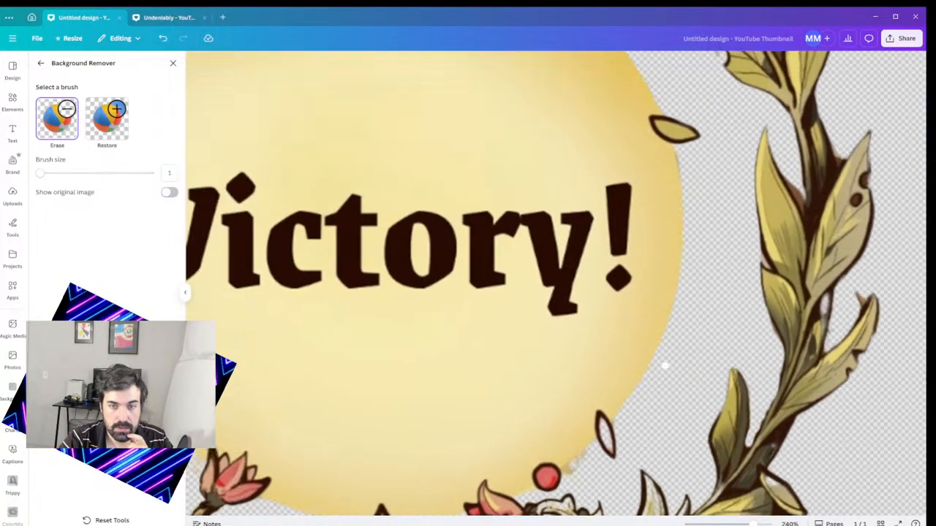
{"action": "scroll", "coordinate": [622, 362], "scroll_direction": "up", "scroll_amount": 4}
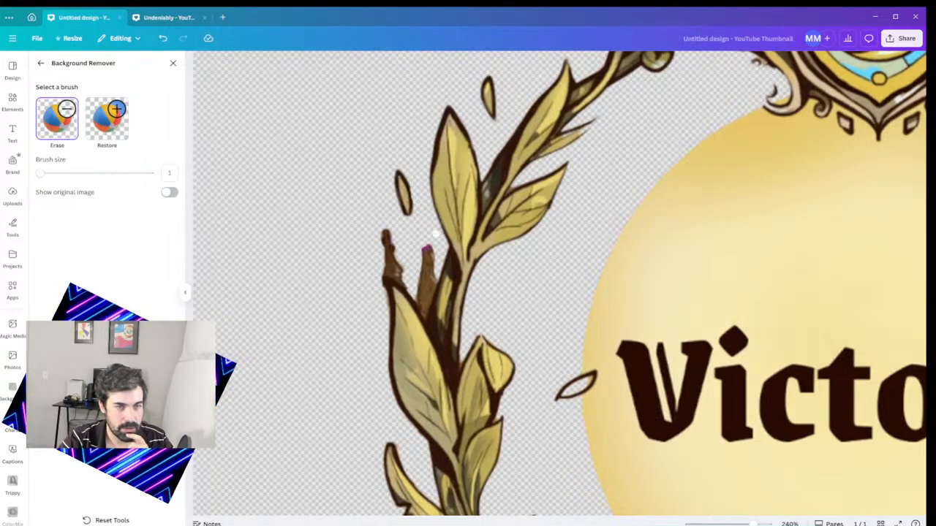
{"action": "left_click_drag", "start_coordinate": [384, 231], "coordinate": [389, 244]}
{"action": "left_click_drag", "start_coordinate": [41, 173], "coordinate": [45, 173]}
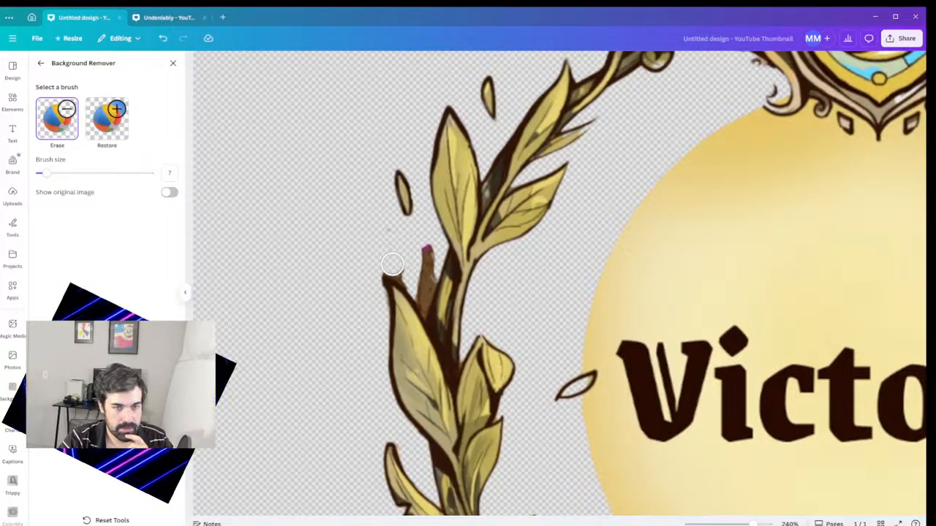
{"action": "mouse_move", "coordinate": [392, 264]}
{"action": "left_mouse_down"}
{"action": "mouse_move", "coordinate": [409, 268]}
{"action": "mouse_move", "coordinate": [426, 248]}
{"action": "mouse_move", "coordinate": [427, 275]}
{"action": "left_mouse_up"}
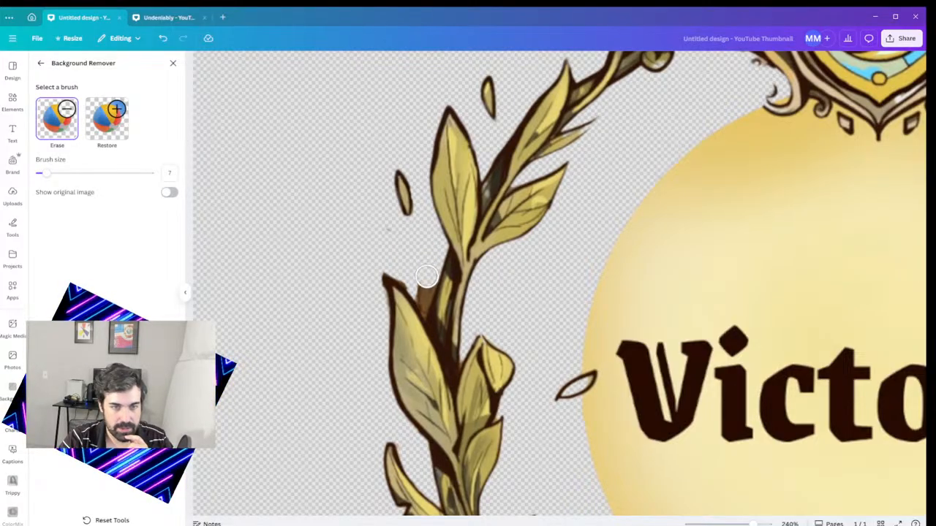
{"action": "left_click_drag", "start_coordinate": [46, 174], "coordinate": [41, 175]}
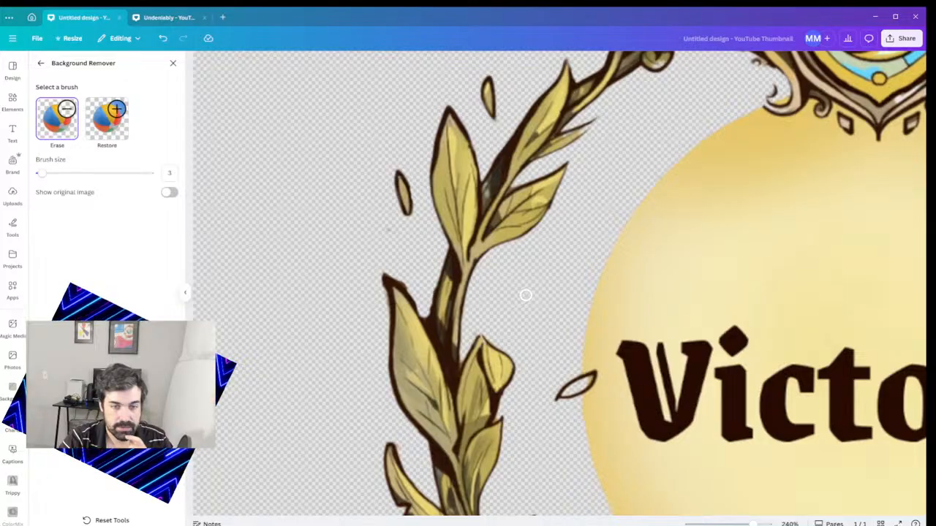
- Restore the missing parts of the curled ornaments beneath the shield with the size 3 Restore brush, showing the original image as reference
{"action": "scroll", "coordinate": [622, 359], "scroll_direction": "down", "scroll_amount": 5}
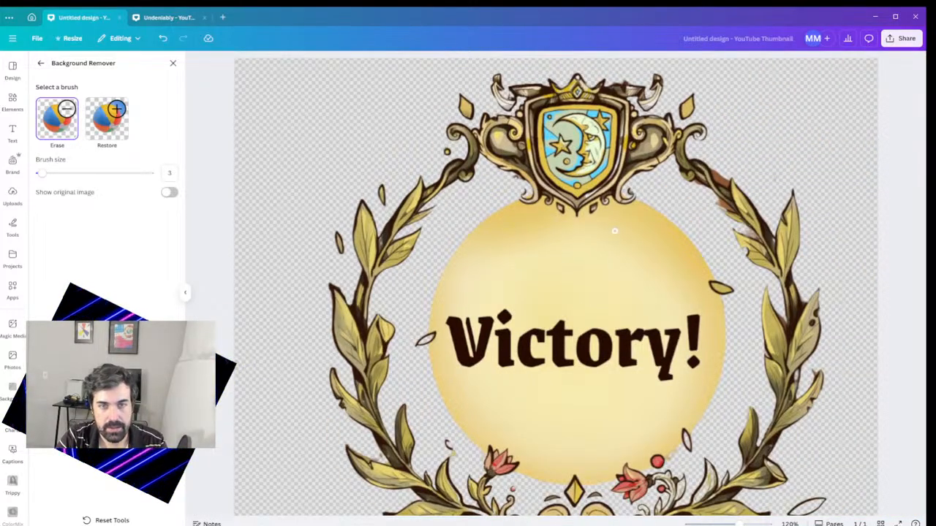
{"action": "left_click", "coordinate": [109, 121]}
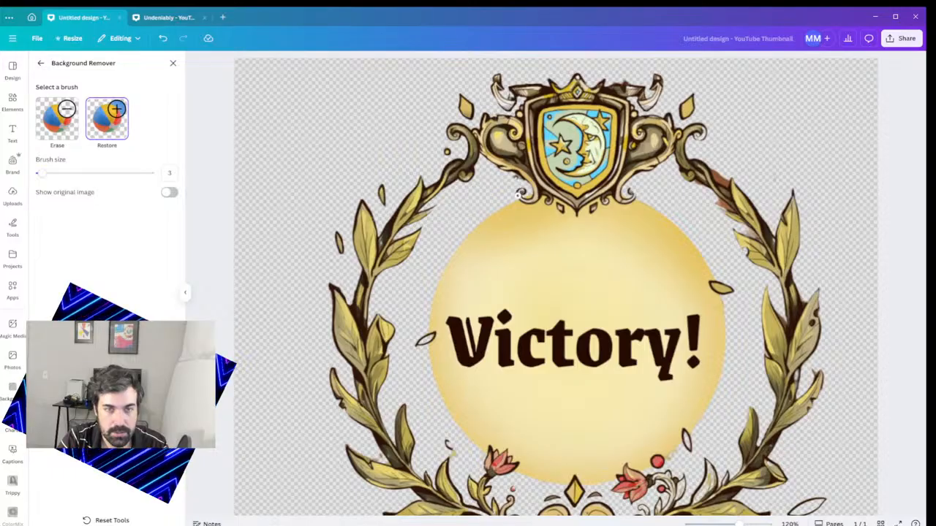
{"action": "key", "text": "ctrl+z"}
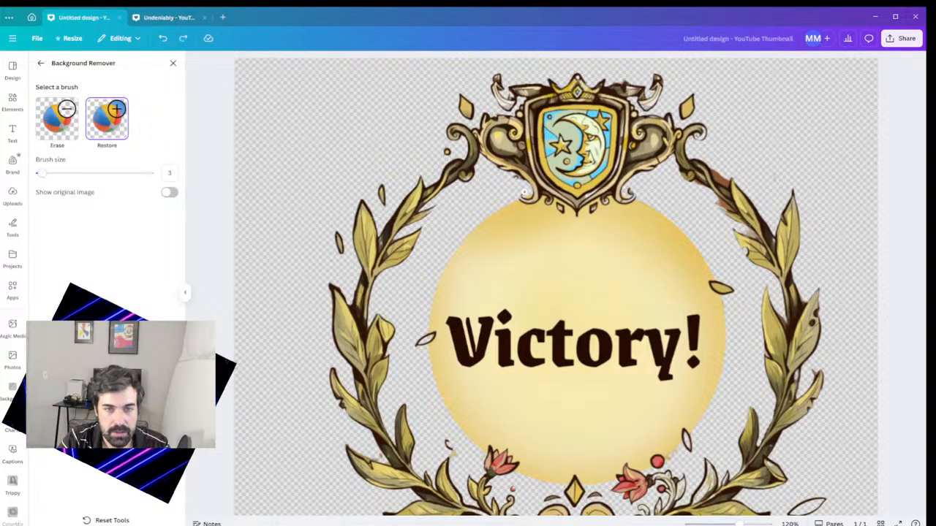
{"action": "left_click_drag", "start_coordinate": [521, 194], "coordinate": [563, 205]}
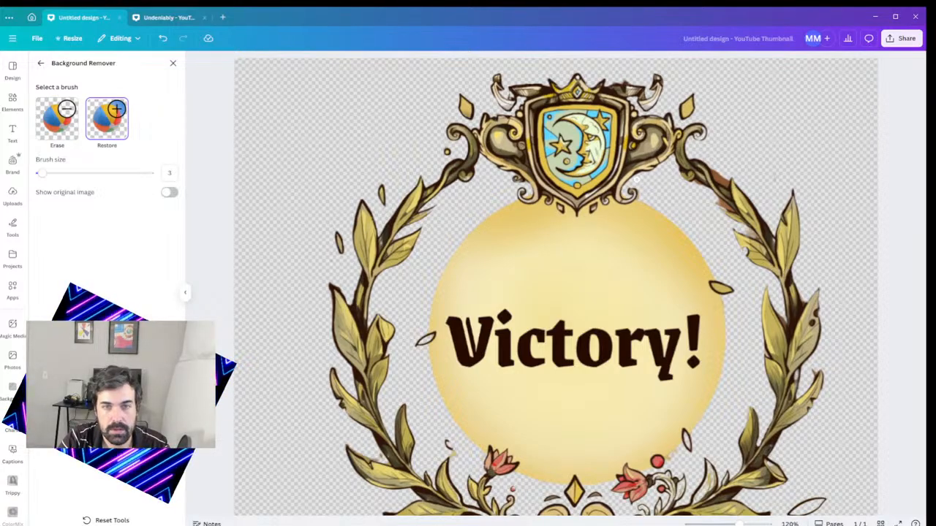
{"action": "left_click", "coordinate": [170, 192]}
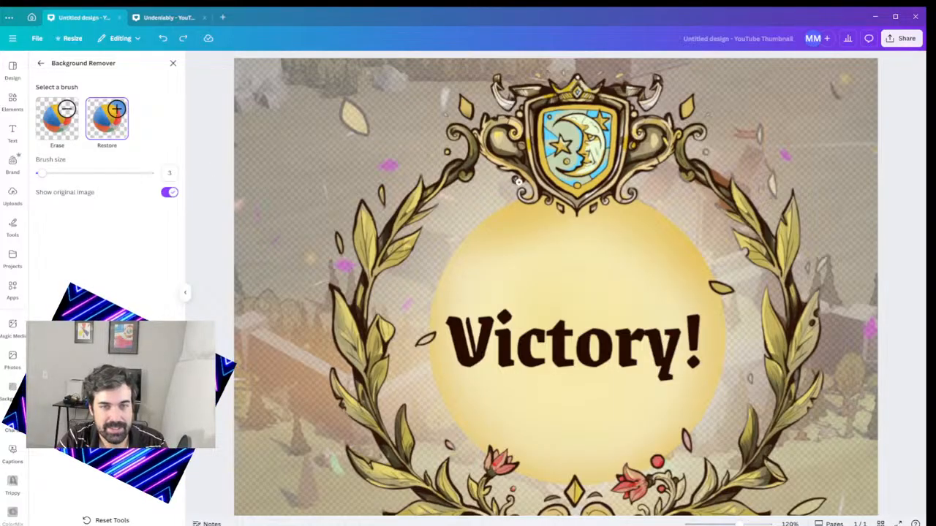
{"action": "left_click_drag", "start_coordinate": [519, 181], "coordinate": [654, 181]}
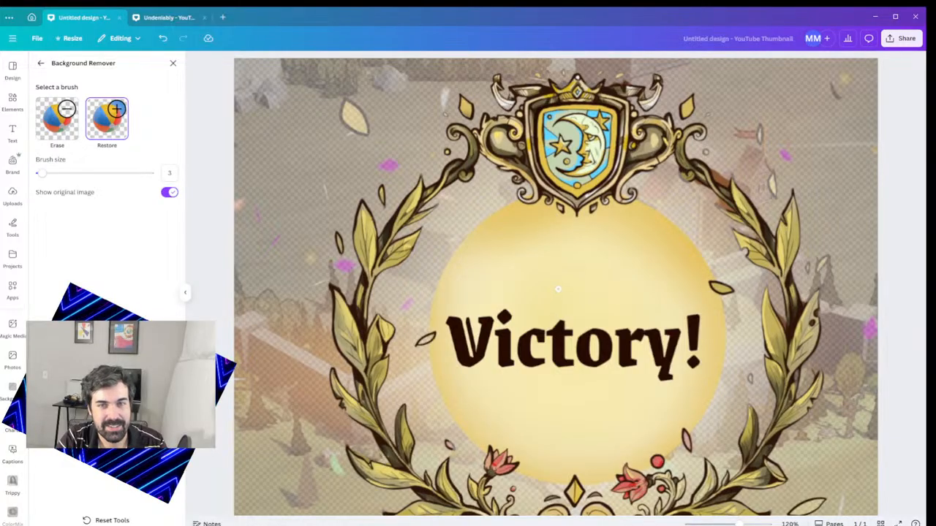
- Inspect the crest and the whole wreath against the original image and return to the thumbnail design
{"action": "scroll", "coordinate": [672, 190], "scroll_direction": "up", "scroll_amount": 10}
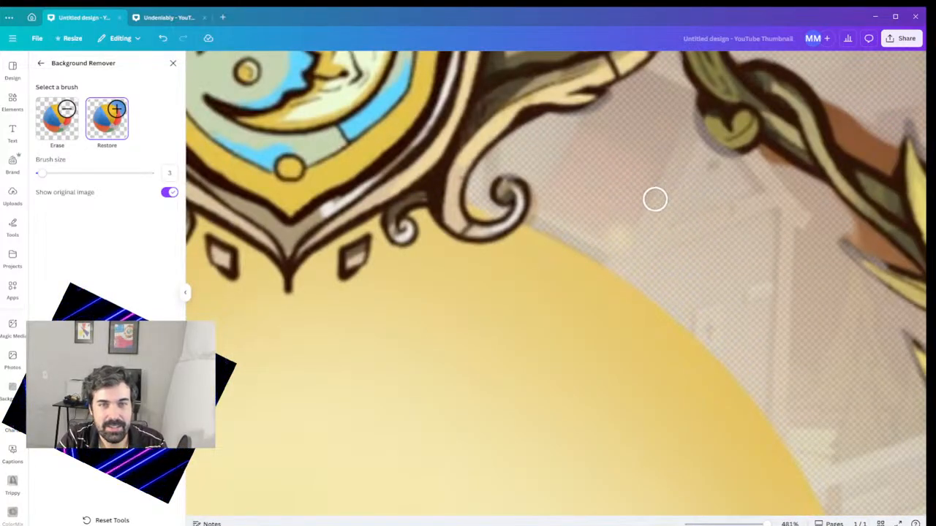
{"action": "scroll", "coordinate": [589, 185], "scroll_direction": "down", "scroll_amount": 4}
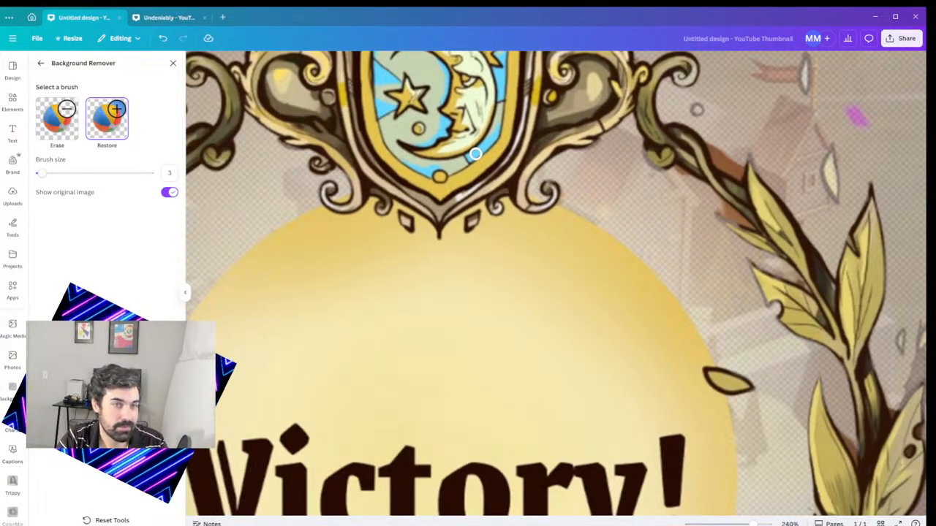
{"action": "scroll", "coordinate": [556, 212], "scroll_direction": "down", "scroll_amount": 2}
{"action": "scroll", "coordinate": [550, 224], "scroll_direction": "up", "scroll_amount": 2}
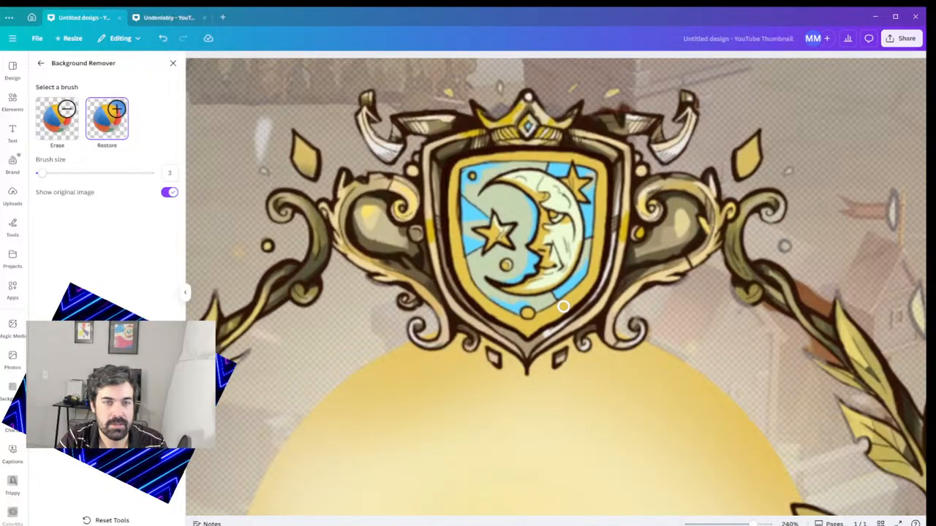
{"action": "scroll", "coordinate": [563, 306], "scroll_direction": "down", "scroll_amount": 5}
{"action": "scroll", "coordinate": [549, 305], "scroll_direction": "up", "scroll_amount": 2}
{"action": "scroll", "coordinate": [541, 305], "scroll_direction": "down", "scroll_amount": 2}
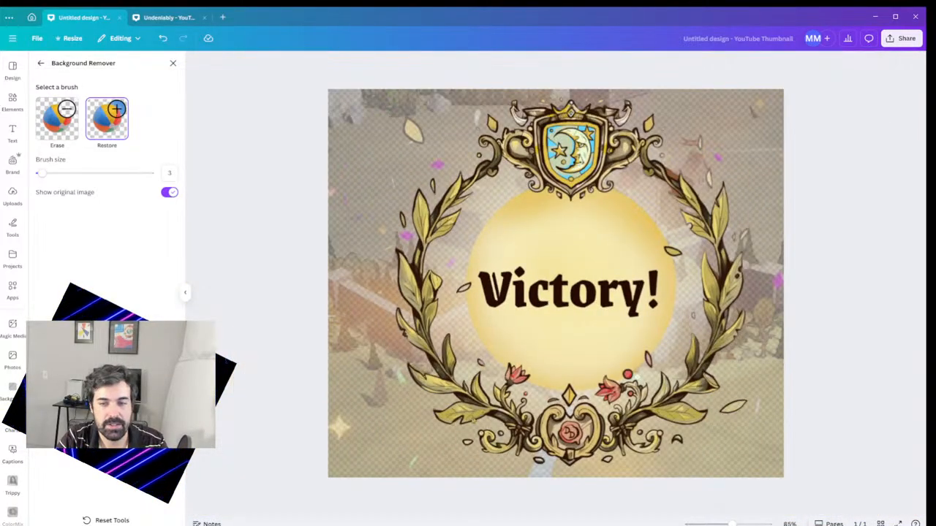
{"action": "left_click", "coordinate": [39, 64]}
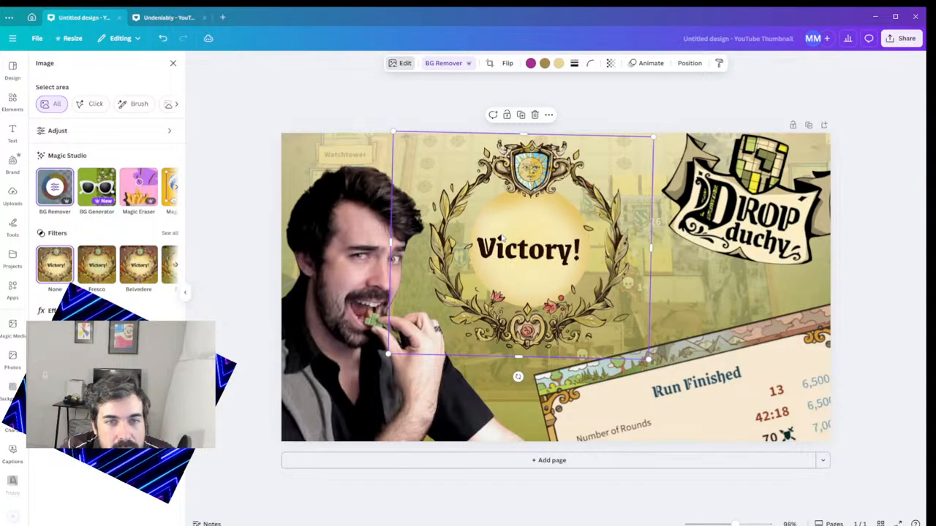
{"action": "left_click", "coordinate": [553, 176]}
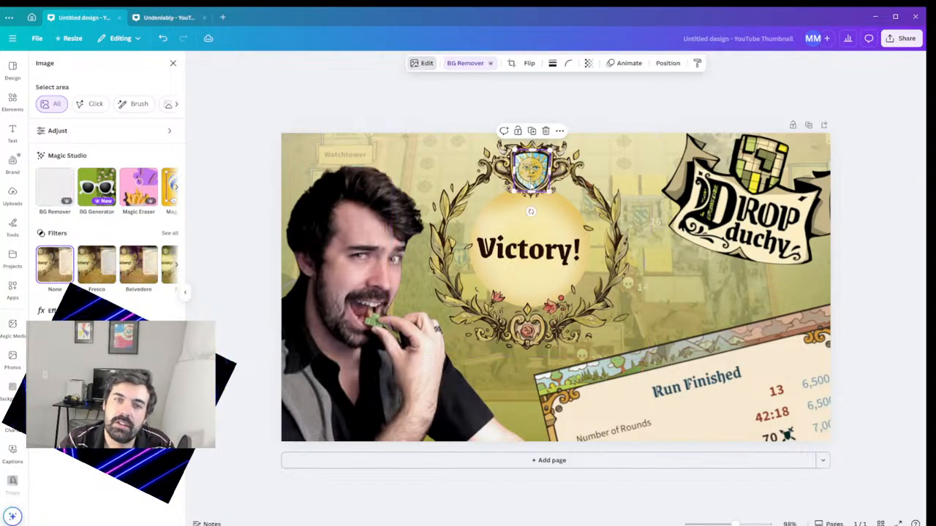
{"action": "left_click_drag", "start_coordinate": [554, 190], "coordinate": [570, 179]}
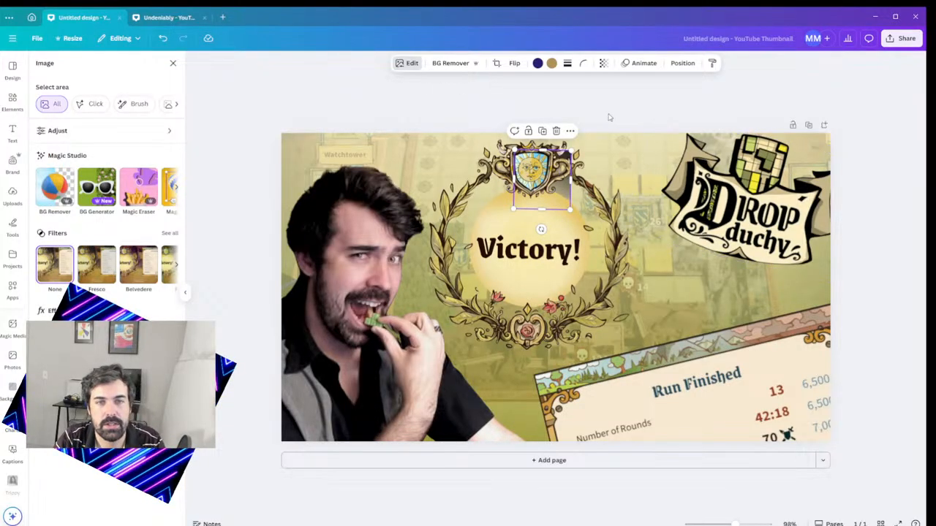
{"action": "key", "text": "ctrl+z"}
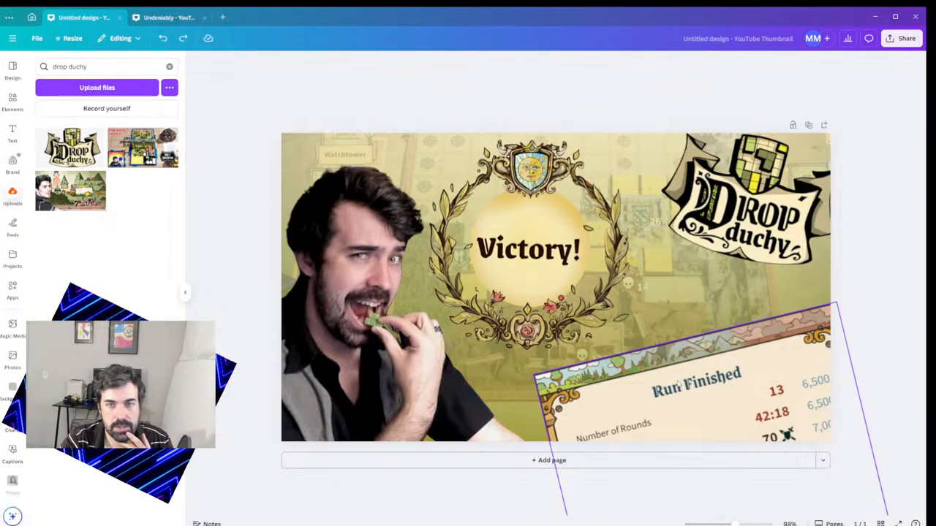
- Auto-adjust the colours of the cutout photo of the man
{"action": "left_click", "coordinate": [357, 205]}
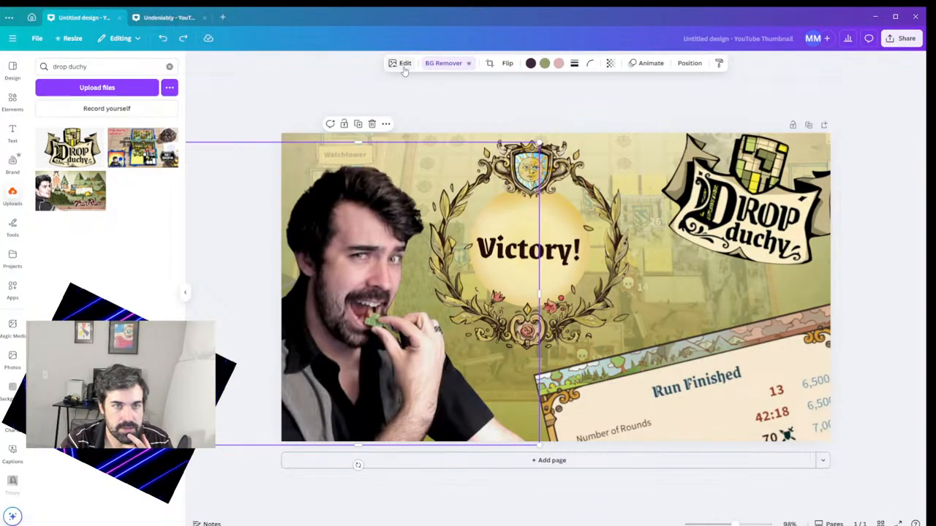
{"action": "left_click", "coordinate": [401, 63]}
{"action": "left_click", "coordinate": [73, 132]}
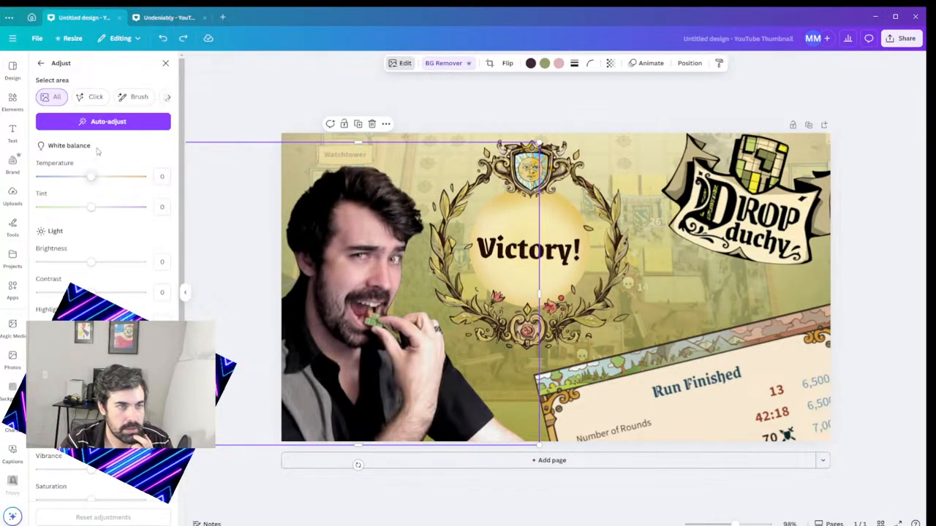
{"action": "left_click", "coordinate": [105, 121]}
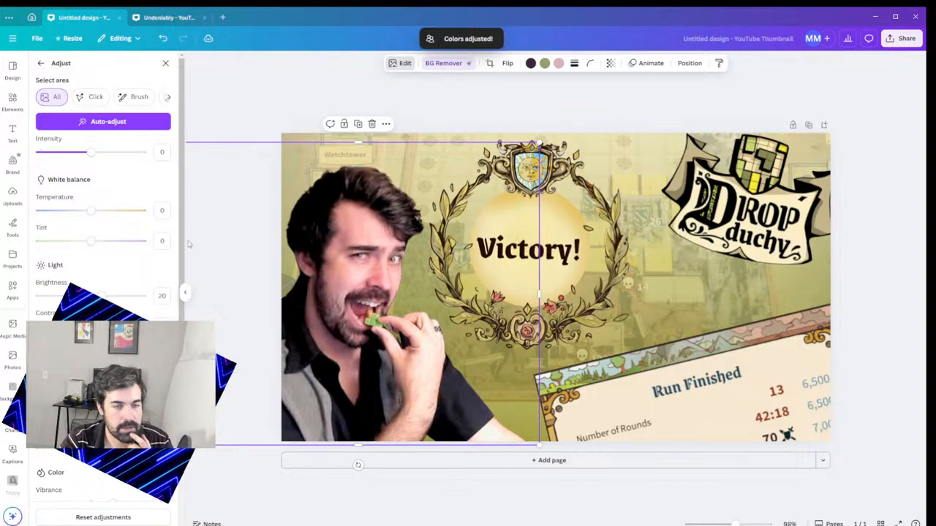
- Look through the man photo's adjustment values and set its white balance temperature to 18
{"action": "scroll", "coordinate": [103, 241], "scroll_direction": "down", "scroll_amount": 5}
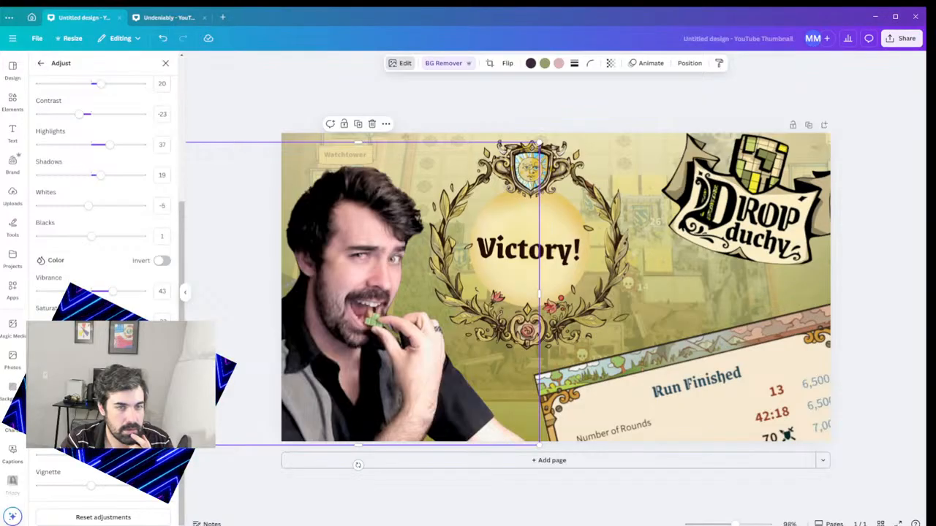
{"action": "scroll", "coordinate": [136, 304], "scroll_direction": "up", "scroll_amount": 5}
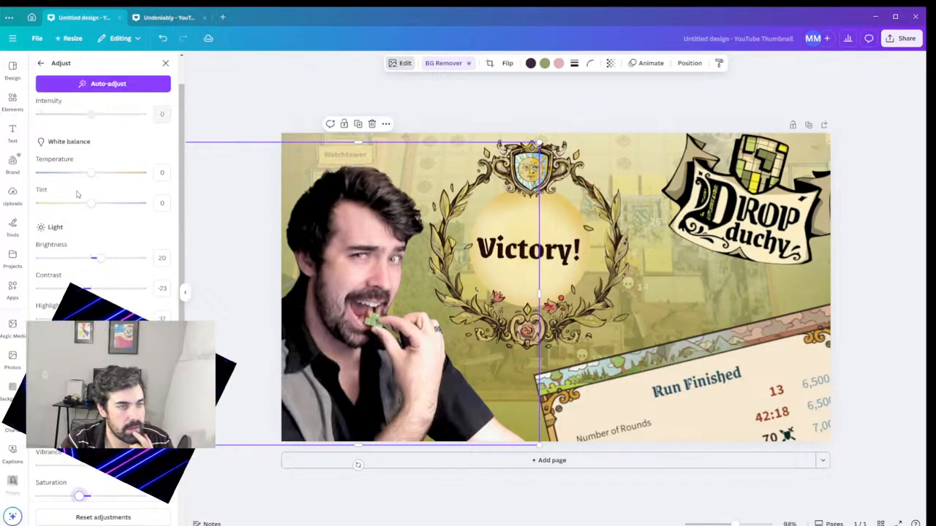
{"action": "scroll", "coordinate": [136, 305], "scroll_direction": "down", "scroll_amount": 5}
{"action": "scroll", "coordinate": [136, 304], "scroll_direction": "down", "scroll_amount": 1}
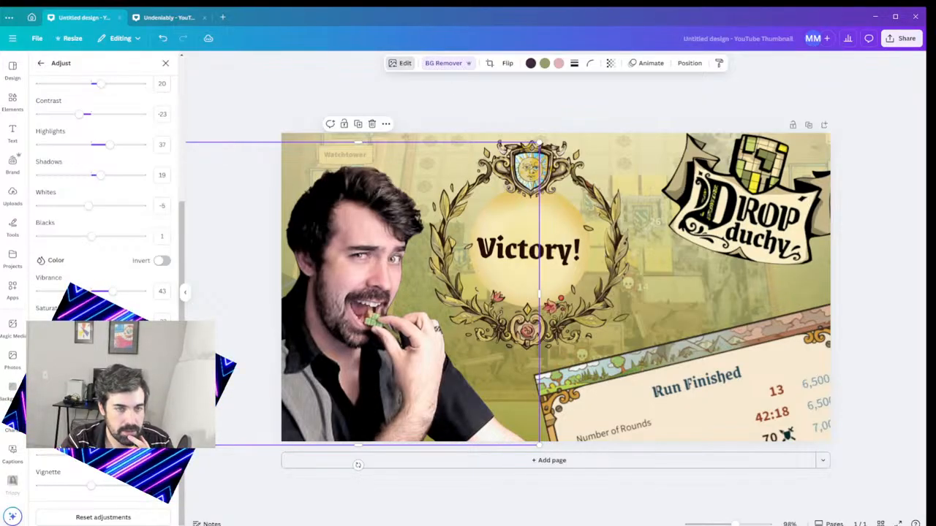
{"action": "scroll", "coordinate": [103, 183], "scroll_direction": "up", "scroll_amount": 4}
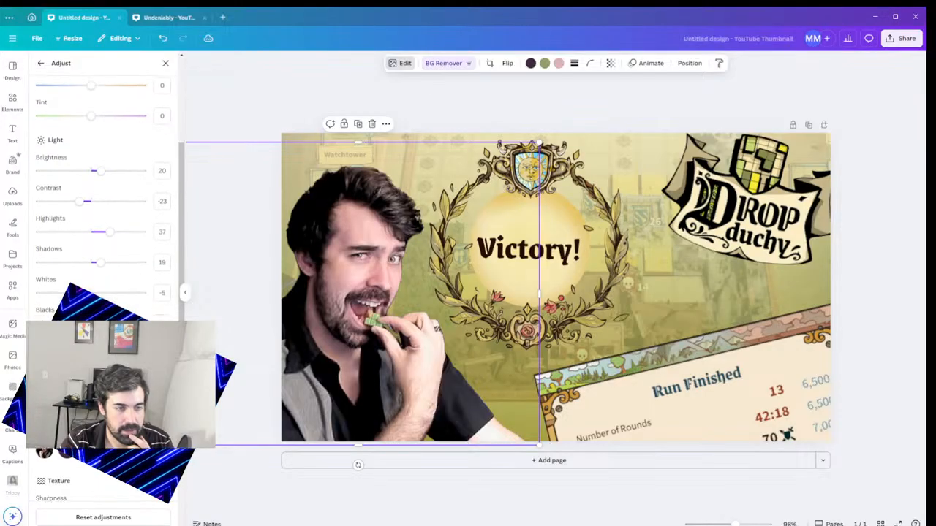
{"action": "scroll", "coordinate": [103, 219], "scroll_direction": "up", "scroll_amount": 5}
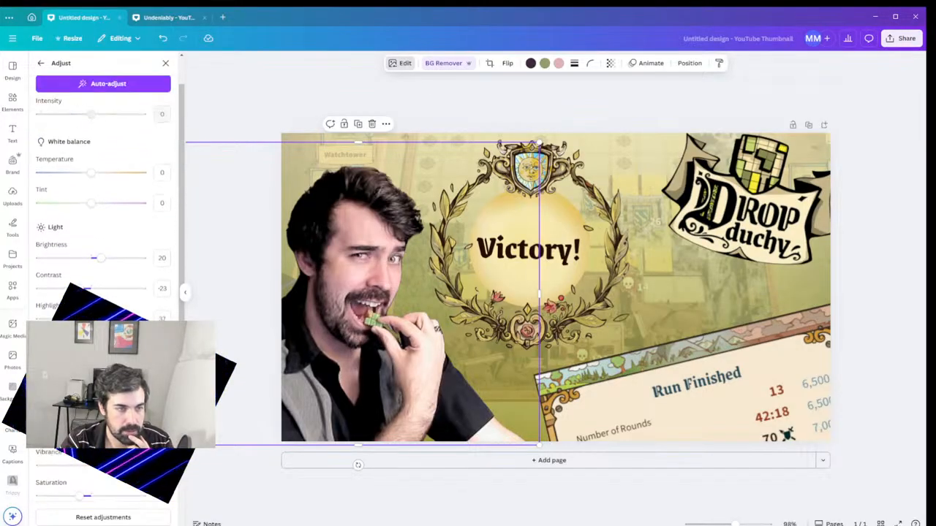
{"action": "scroll", "coordinate": [102, 219], "scroll_direction": "down", "scroll_amount": 8}
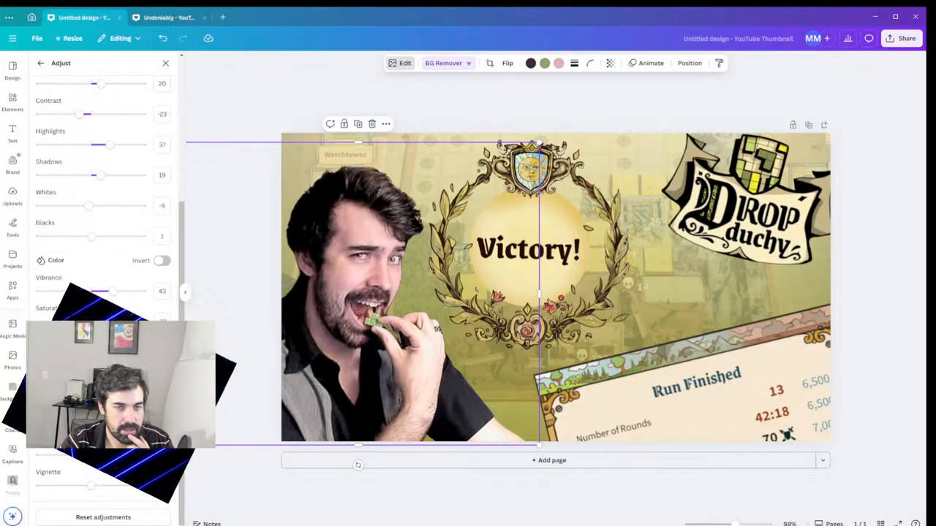
{"action": "scroll", "coordinate": [67, 204], "scroll_direction": "up", "scroll_amount": 5}
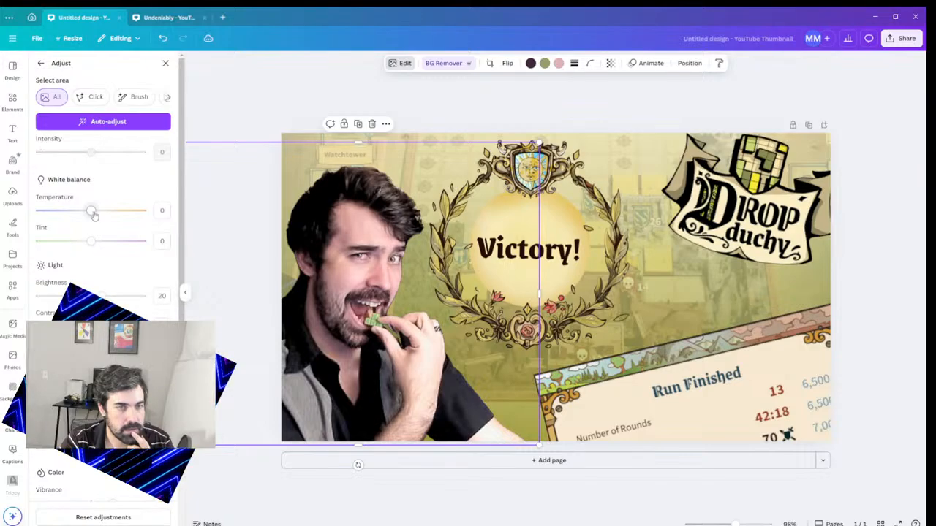
{"action": "left_click_drag", "start_coordinate": [93, 212], "coordinate": [100, 211]}
{"action": "scroll", "coordinate": [100, 212], "scroll_direction": "down", "scroll_amount": 1}
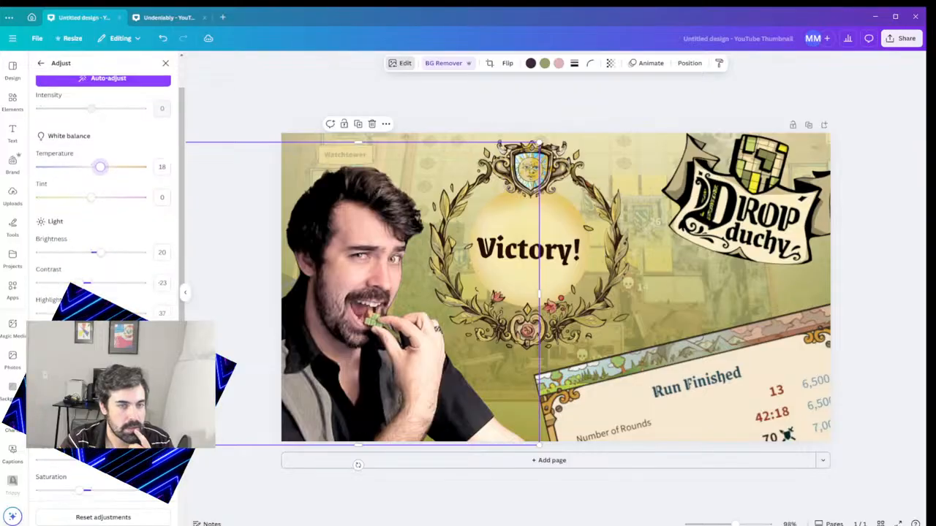
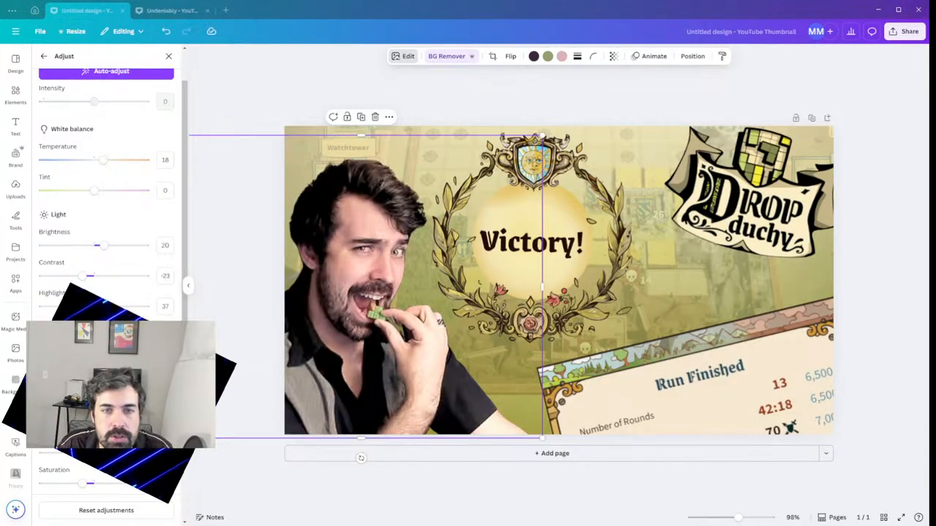
{"action": "key", "text": "Escape"}
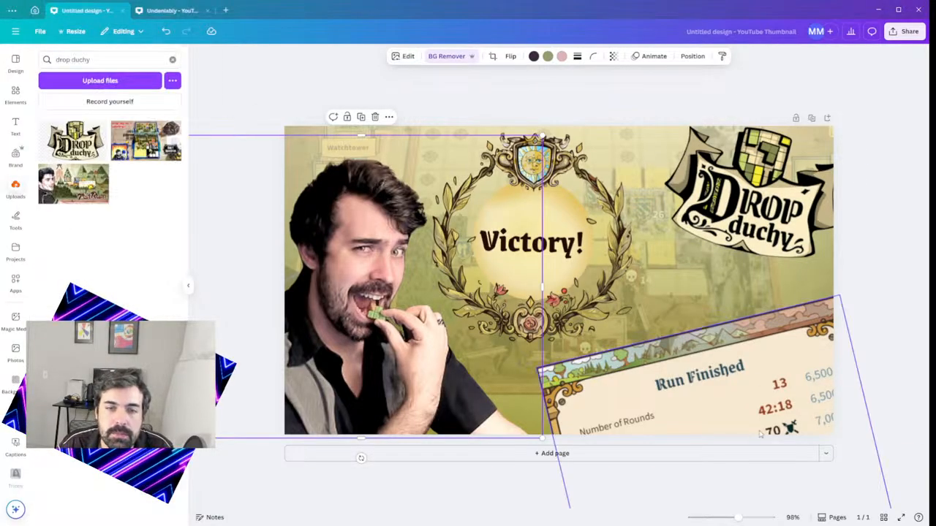
- Shrink the Drop Duchy logo so its whole banner fits inside the thumbnail
{"action": "left_click", "coordinate": [759, 228]}
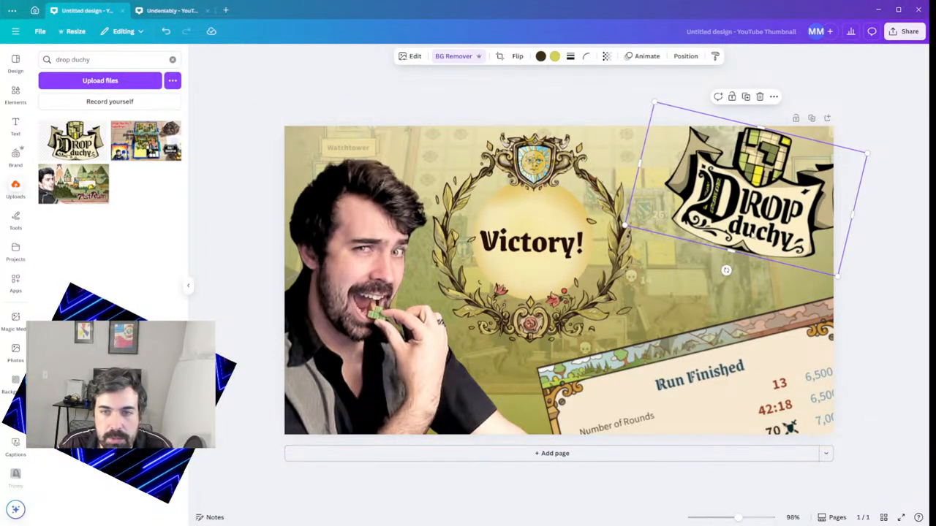
{"action": "left_click_drag", "start_coordinate": [843, 282], "coordinate": [832, 264]}
- Rotate the Run Finished panel to a flatter tilt so more of its statistics show inside the thumbnail
{"action": "left_click", "coordinate": [690, 417]}
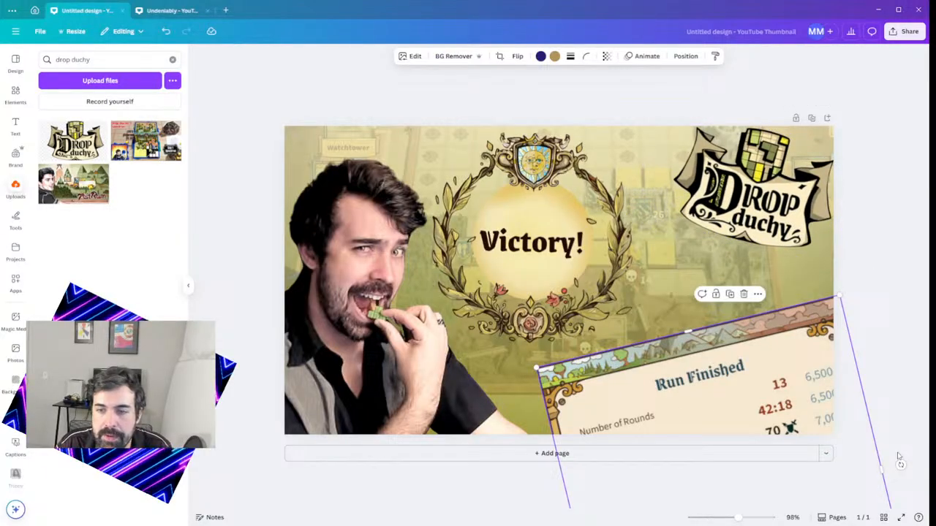
{"action": "left_click_drag", "start_coordinate": [901, 465], "coordinate": [743, 394]}
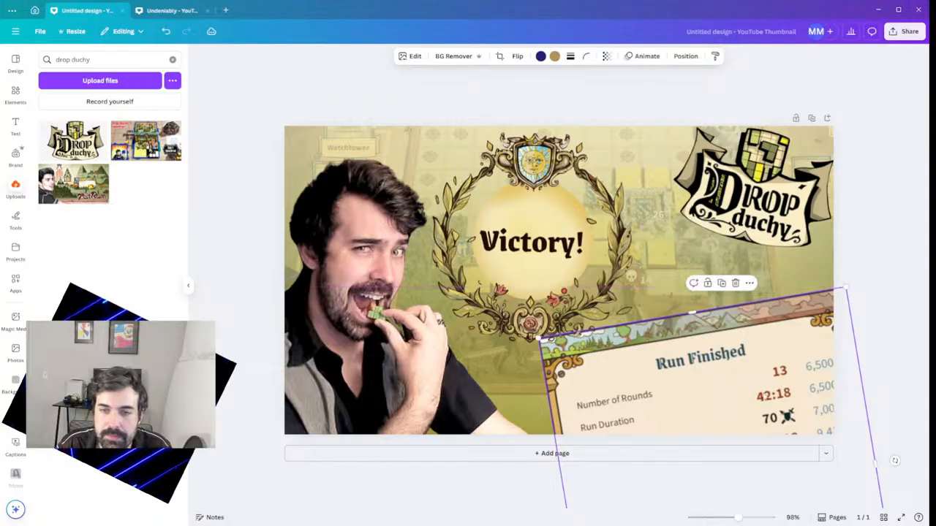
{"action": "left_click", "coordinate": [881, 380]}
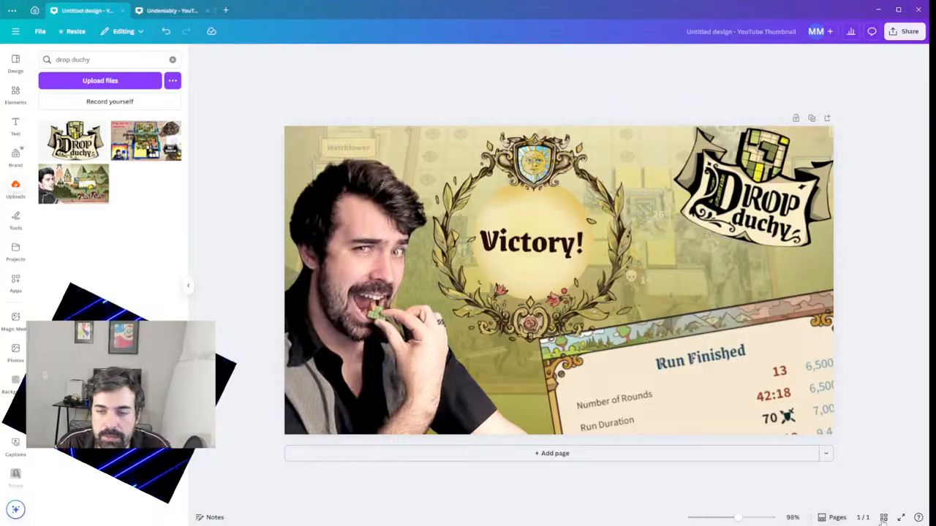
- Draw a red pen underline beneath the 42:18 value on the Run Finished panel
{"action": "left_click_drag", "start_coordinate": [928, 525], "coordinate": [935, 525]}
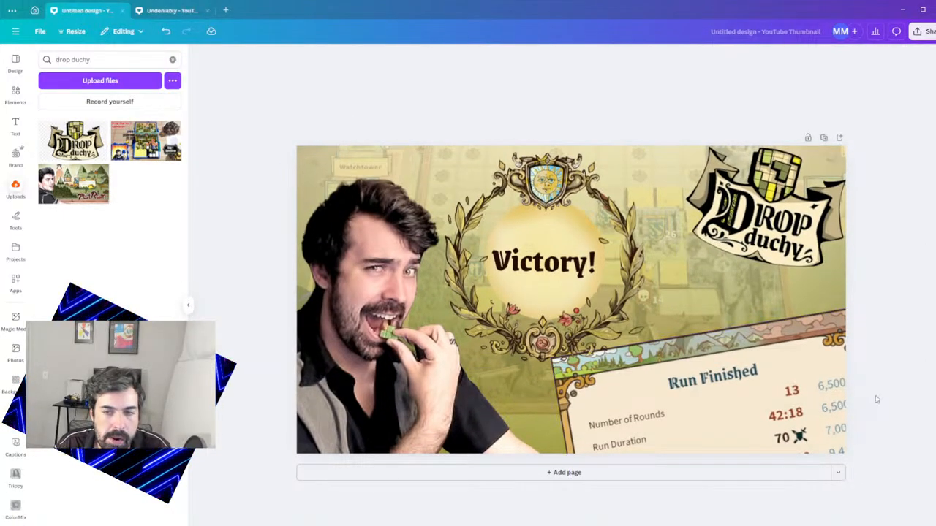
{"action": "left_click", "coordinate": [16, 219]}
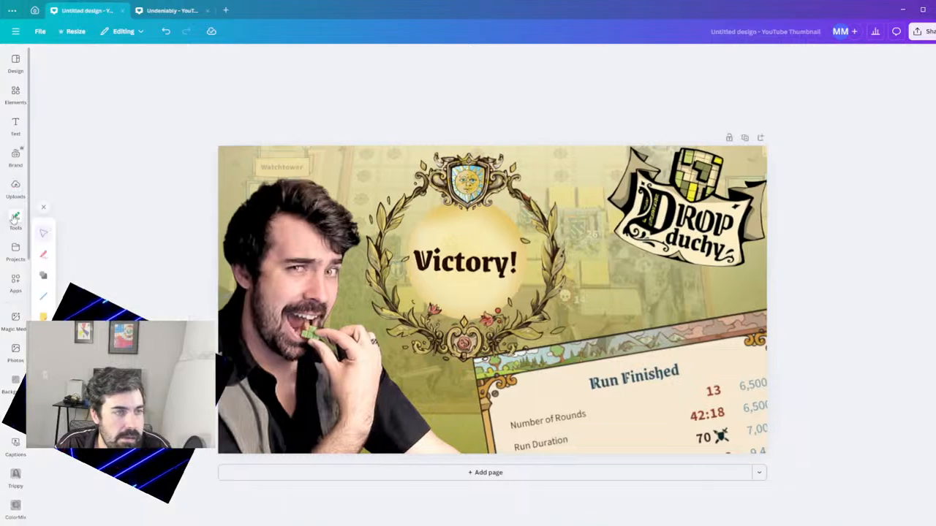
{"action": "left_click", "coordinate": [43, 257]}
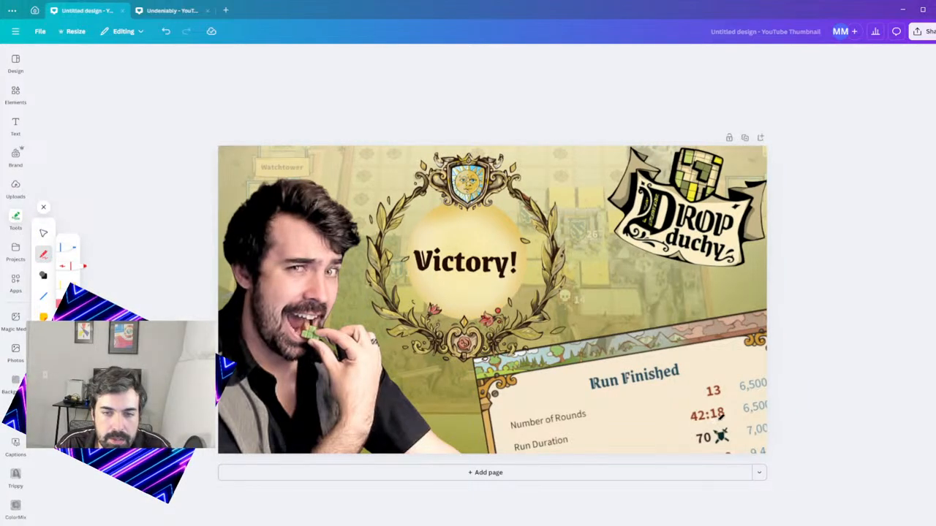
{"action": "left_click_drag", "start_coordinate": [731, 412], "coordinate": [691, 427]}
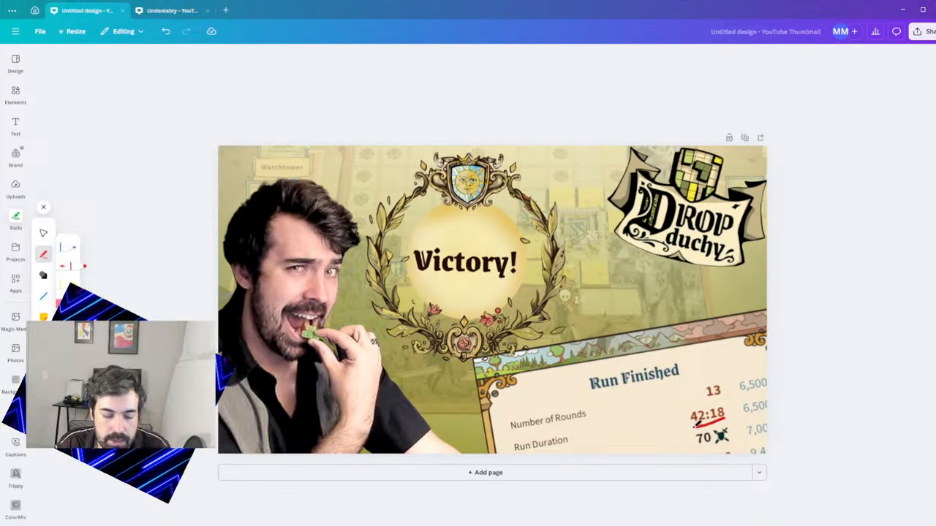
- Undo the pen underline and add a short straight line tilted upward, placed on the Run Finished panel
{"action": "key", "text": "ctrl+z"}
{"action": "left_click", "coordinate": [43, 295]}
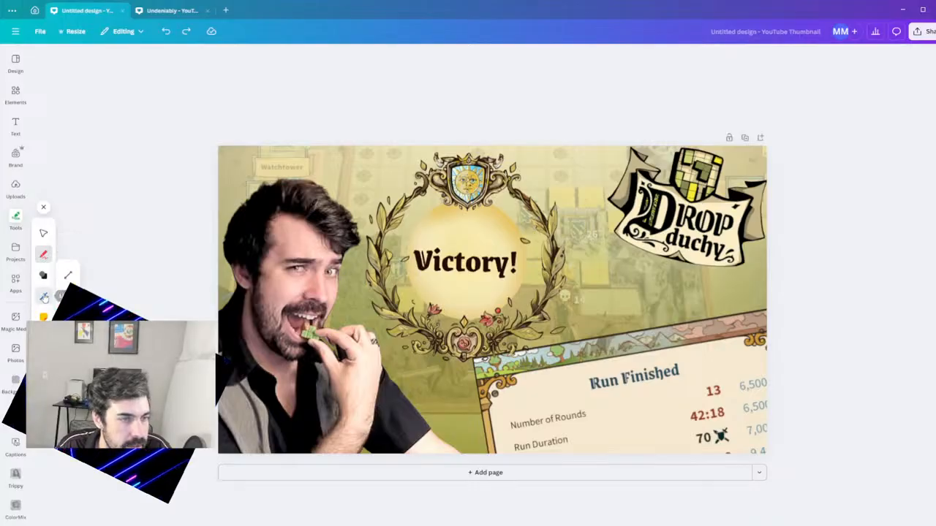
{"action": "key", "text": "l"}
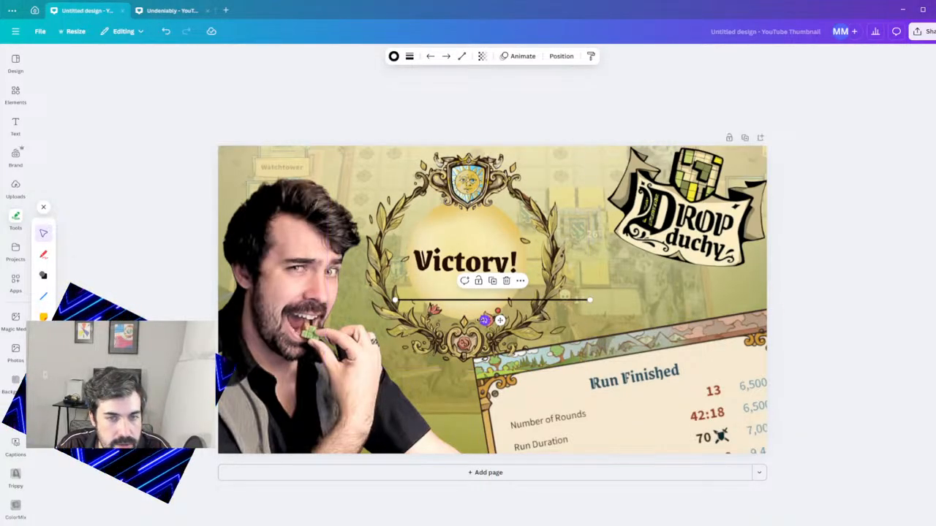
{"action": "left_click_drag", "start_coordinate": [499, 319], "coordinate": [695, 443]}
{"action": "left_click_drag", "start_coordinate": [785, 424], "coordinate": [640, 410]}
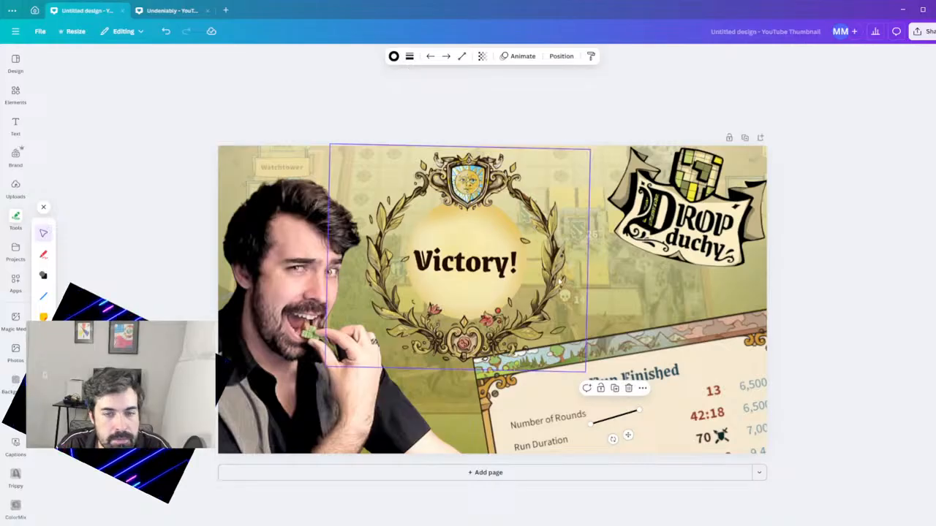
- Colour the straight line red and move it directly beneath the 42:18 value on the Run Finished panel
{"action": "left_click", "coordinate": [393, 56]}
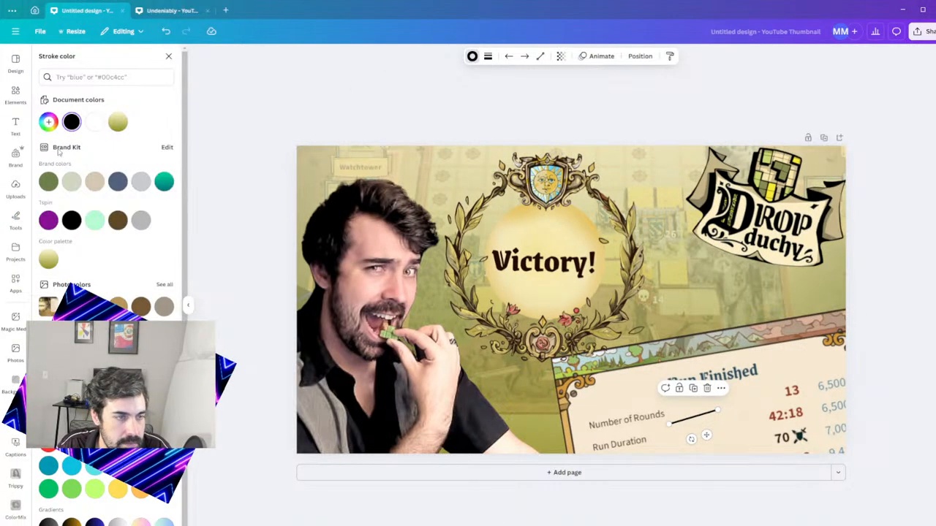
{"action": "left_click", "coordinate": [49, 444]}
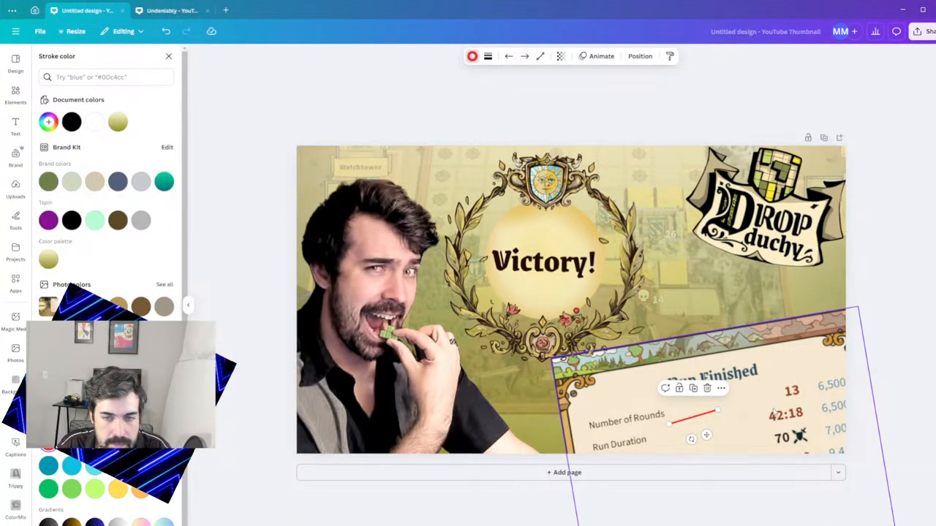
{"action": "mouse_move", "coordinate": [705, 413]}
{"action": "left_mouse_down"}
{"action": "mouse_move", "coordinate": [783, 443]}
{"action": "mouse_move", "coordinate": [807, 417]}
{"action": "mouse_move", "coordinate": [764, 425]}
{"action": "mouse_move", "coordinate": [787, 417]}
{"action": "mouse_move", "coordinate": [786, 427]}
{"action": "left_mouse_up"}
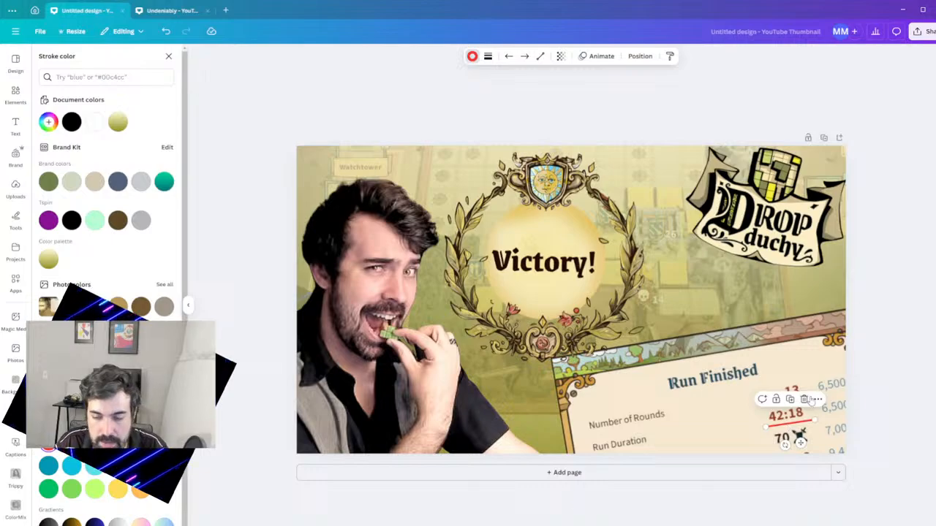
{"action": "key", "text": "Escape"}
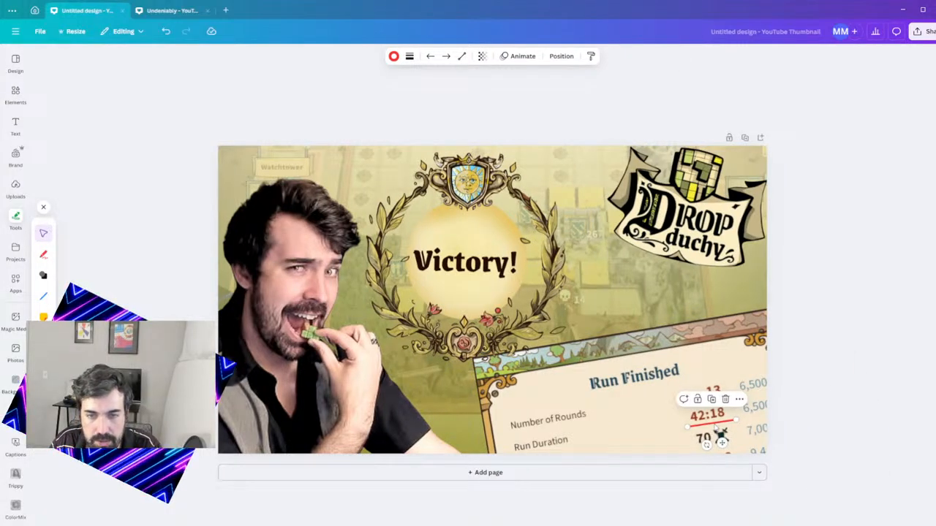
{"action": "key", "text": "Escape"}
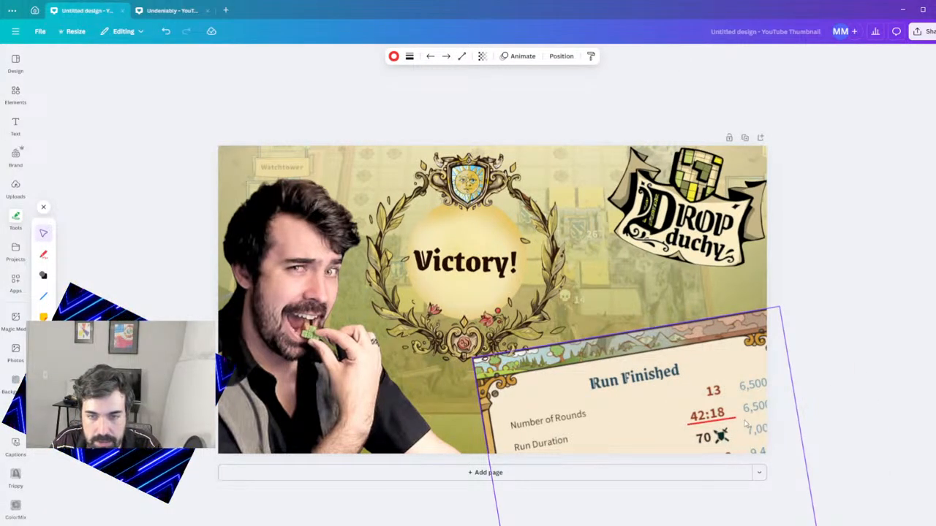
{"action": "left_click", "coordinate": [843, 389]}
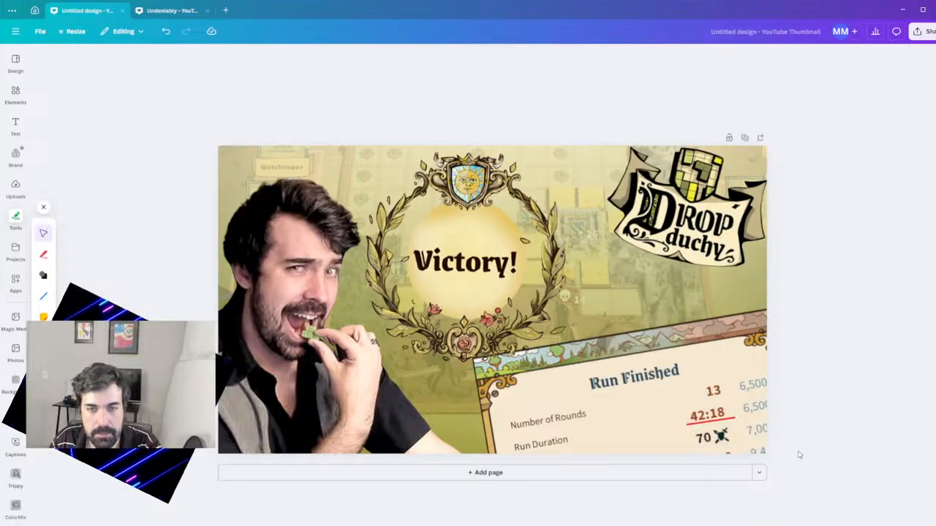
- Adjust both ends of the red line so it matches the width and slant of the 42:18 value
{"action": "left_click", "coordinate": [719, 423]}
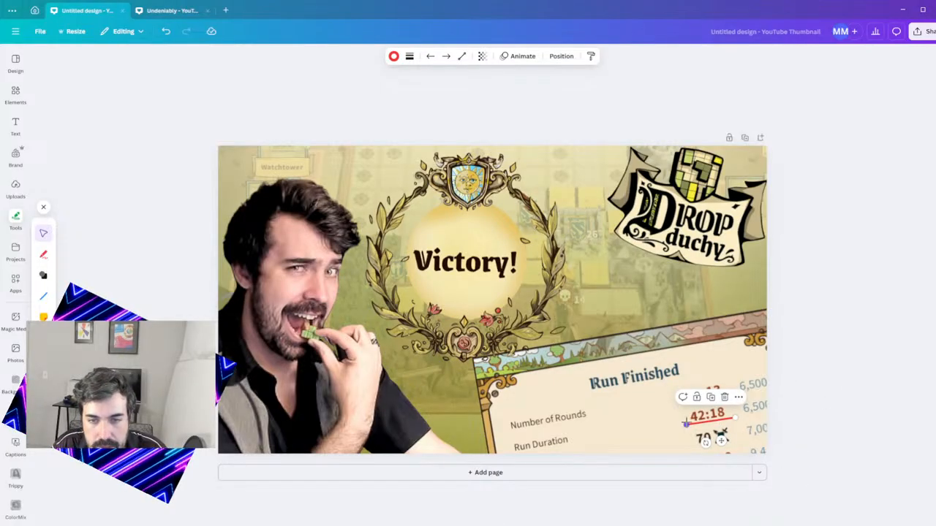
{"action": "left_click_drag", "start_coordinate": [687, 424], "coordinate": [690, 423]}
{"action": "left_click", "coordinate": [844, 389]}
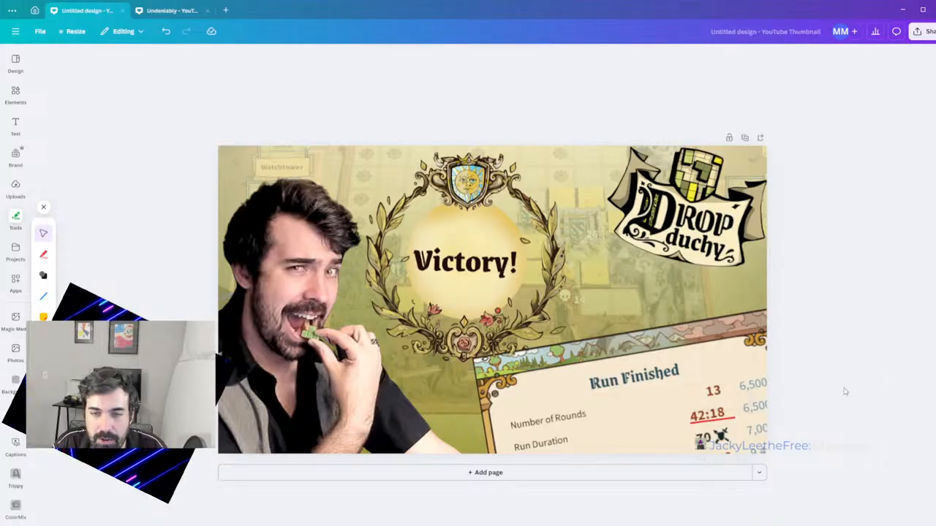
{"action": "left_click", "coordinate": [733, 417]}
{"action": "left_click_drag", "start_coordinate": [733, 417], "coordinate": [728, 416]}
{"action": "left_click", "coordinate": [828, 398]}
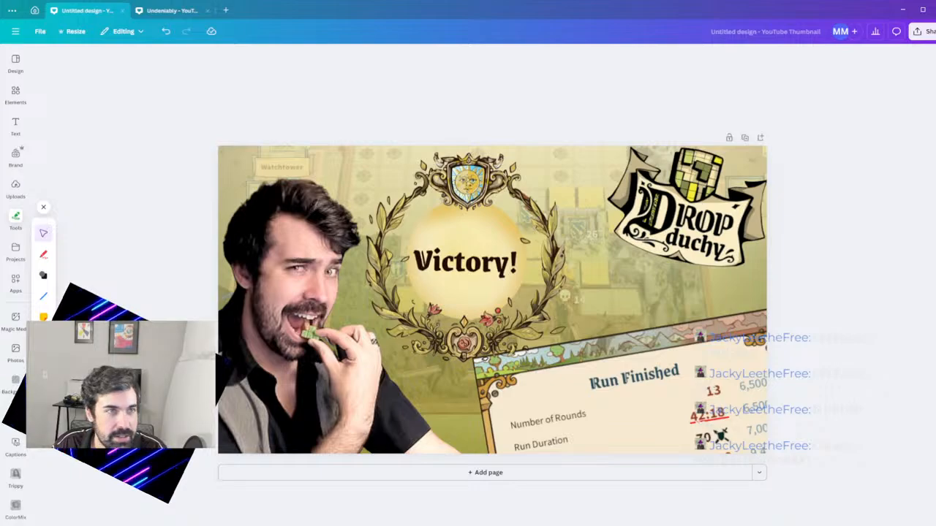
- Switch to the Undeniably design and look over its thumbnail pages
{"action": "left_click", "coordinate": [187, 10]}
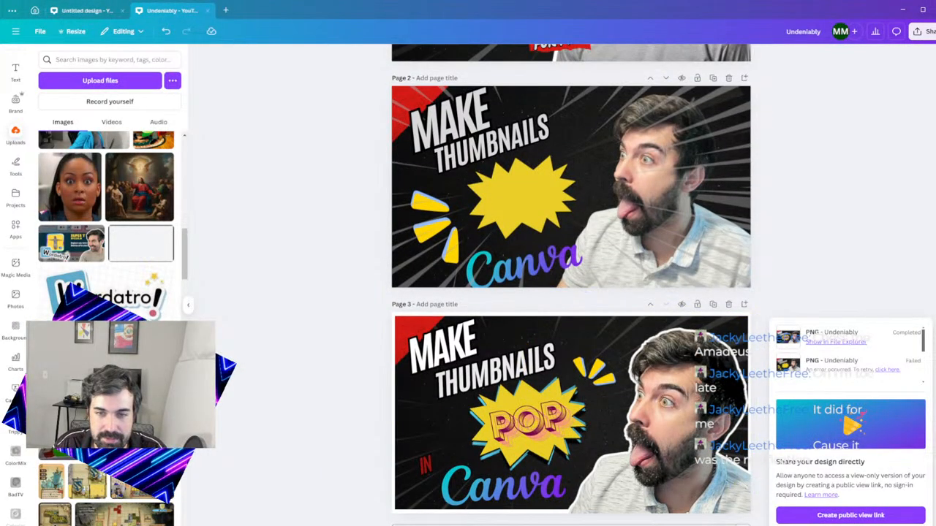
{"action": "left_click", "coordinate": [858, 279]}
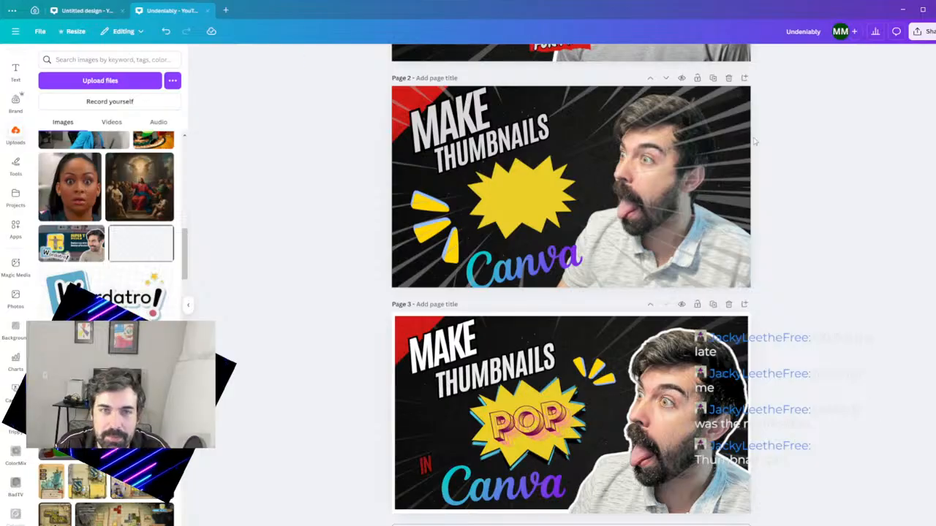
{"action": "scroll", "coordinate": [575, 170], "scroll_direction": "down", "scroll_amount": 1}
{"action": "scroll", "coordinate": [322, 153], "scroll_direction": "up", "scroll_amount": 1}
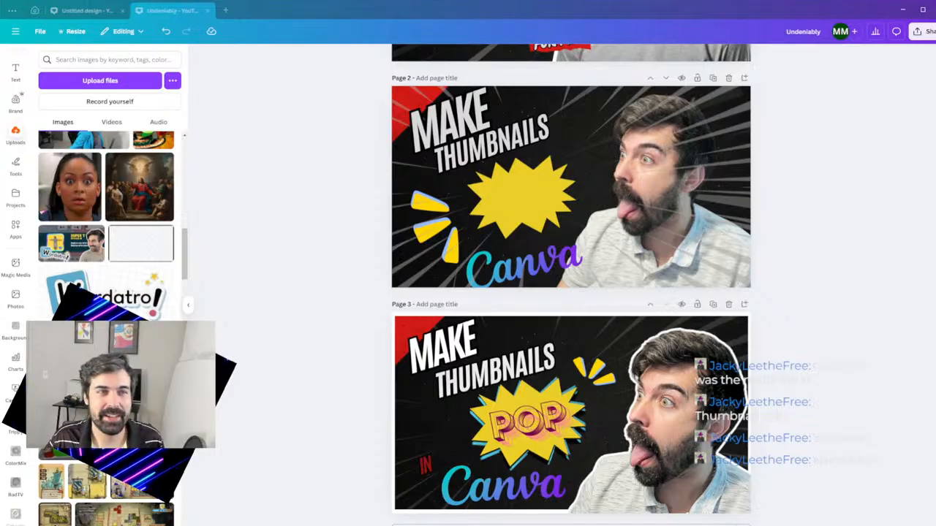
- Return to the untitled thumbnail design and shift the Run Finished panel slightly down and to the right
{"action": "left_click", "coordinate": [69, 17]}
{"action": "left_click", "coordinate": [607, 391]}
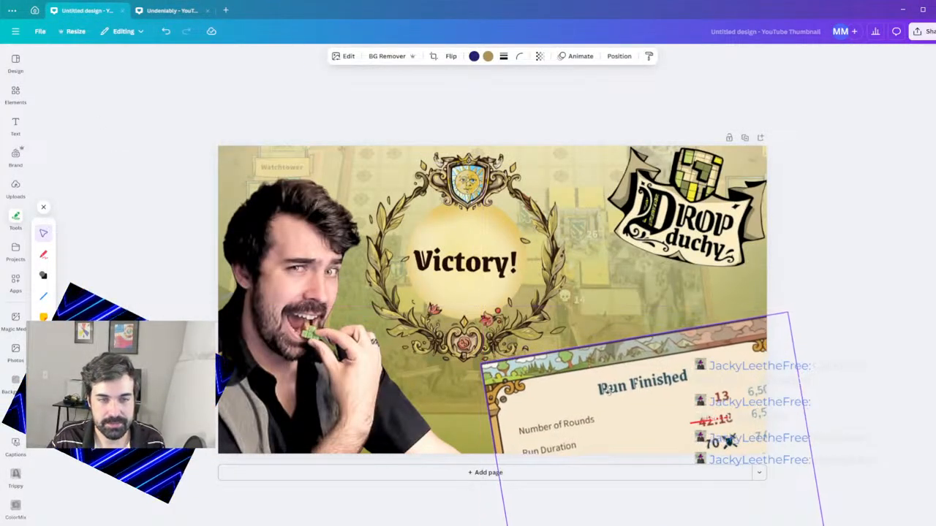
{"action": "left_click_drag", "start_coordinate": [608, 391], "coordinate": [603, 388]}
- Add an Outline shadow to the man's photo and set its colour to white, ffffff
{"action": "left_click", "coordinate": [303, 231]}
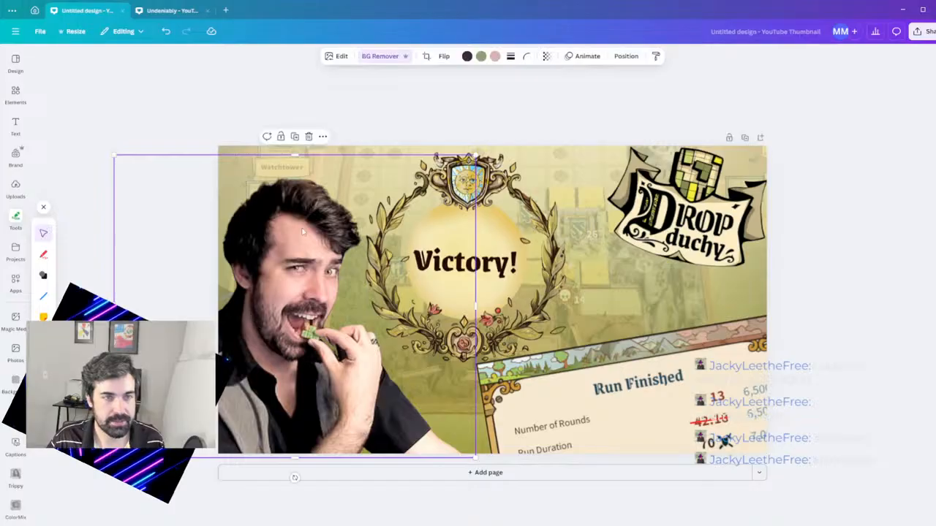
{"action": "left_click", "coordinate": [339, 56]}
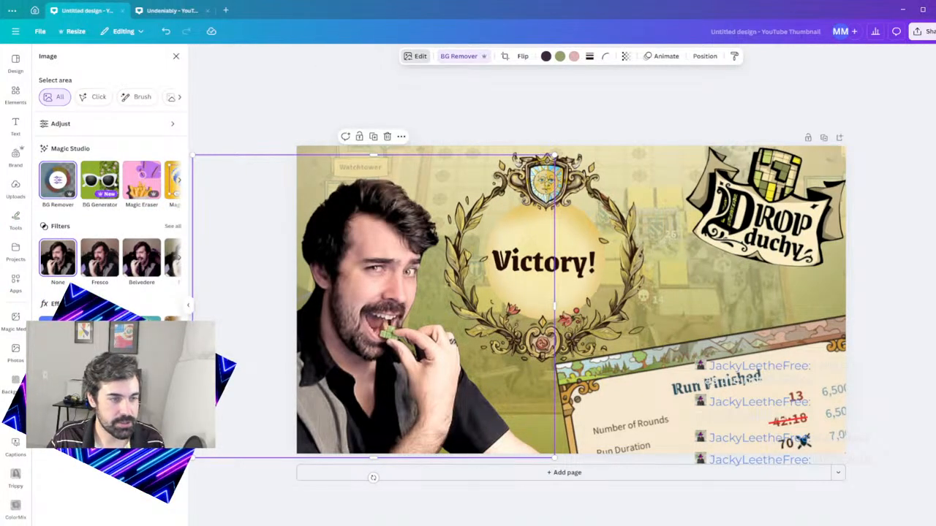
{"action": "left_click", "coordinate": [58, 333]}
{"action": "left_click", "coordinate": [154, 156]}
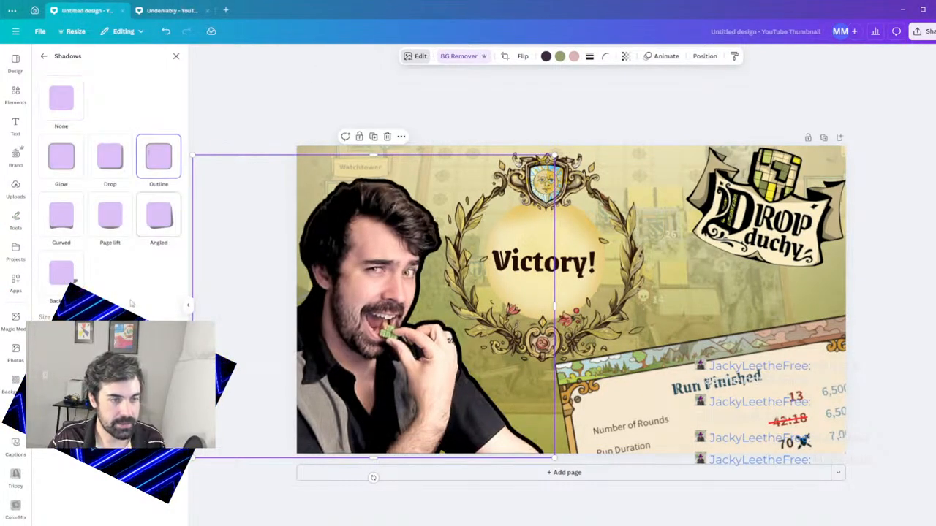
{"action": "left_click", "coordinate": [169, 372]}
{"action": "type", "text": "ffffff"}
{"action": "key", "text": "Return"}
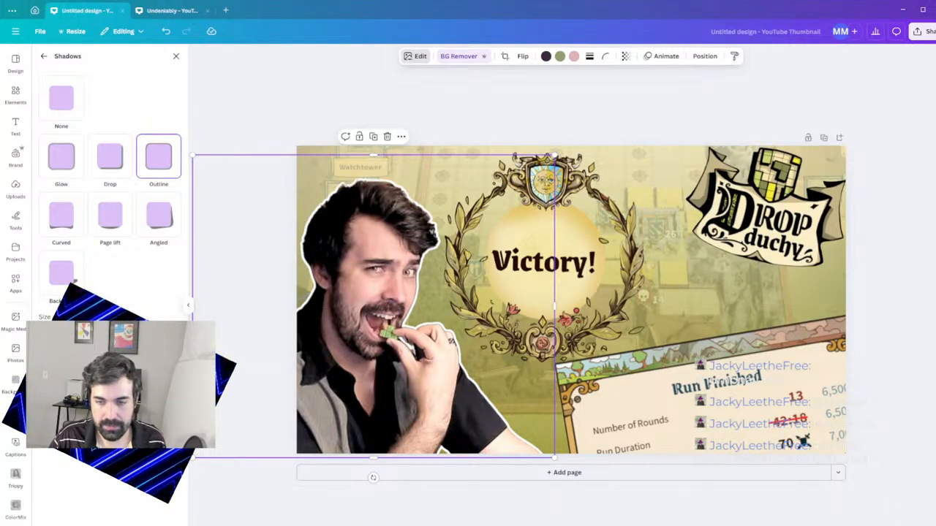
{"action": "scroll", "coordinate": [570, 300], "scroll_direction": "down", "scroll_amount": 3}
{"action": "scroll", "coordinate": [570, 299], "scroll_direction": "up", "scroll_amount": 3}
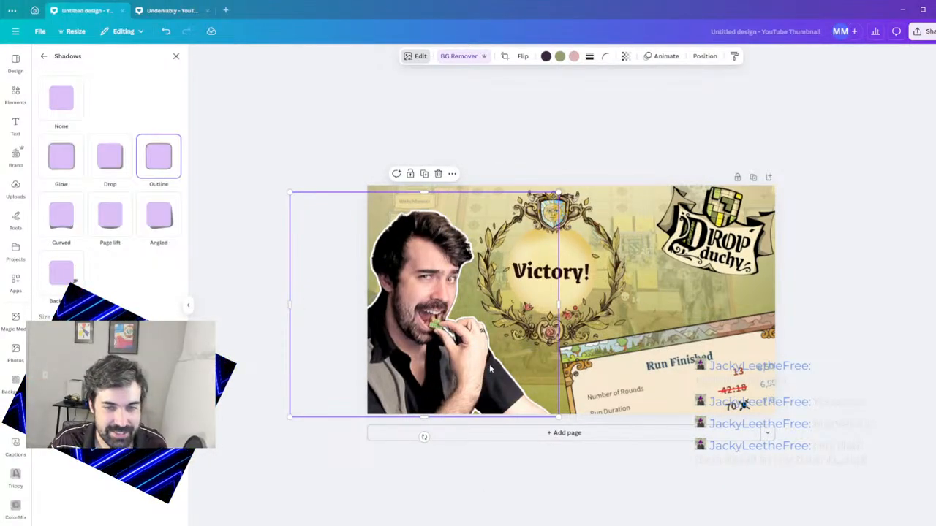
{"action": "left_click", "coordinate": [823, 264]}
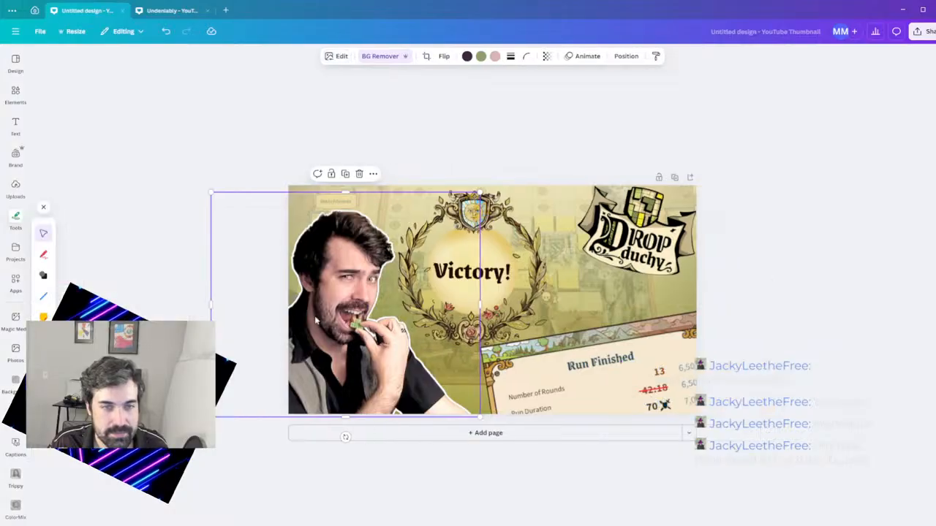
- Tilt the man's photo slightly counterclockwise, enlarge it, and reposition it along the thumbnail's left edge
{"action": "left_click_drag", "start_coordinate": [357, 341], "coordinate": [354, 335]}
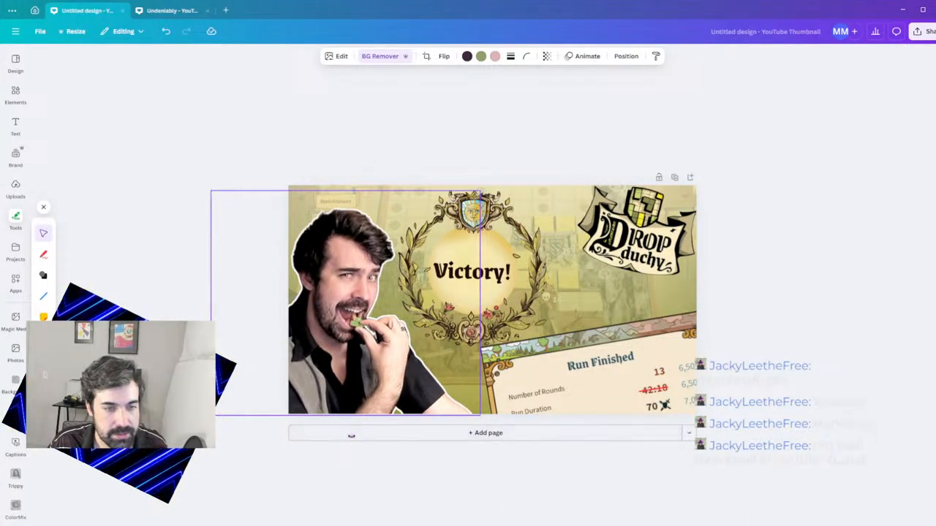
{"action": "left_click_drag", "start_coordinate": [351, 434], "coordinate": [361, 436]}
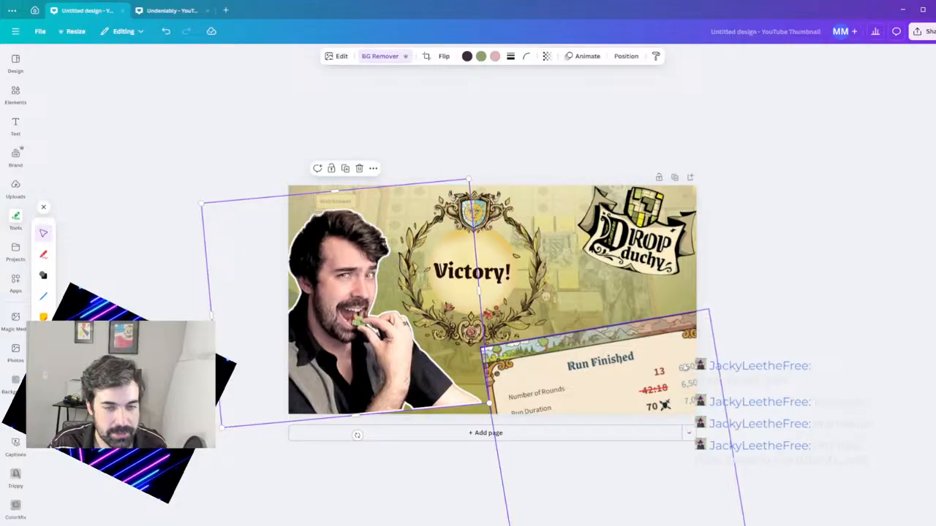
{"action": "left_click", "coordinate": [800, 340]}
{"action": "left_click_drag", "start_coordinate": [258, 243], "coordinate": [269, 261]}
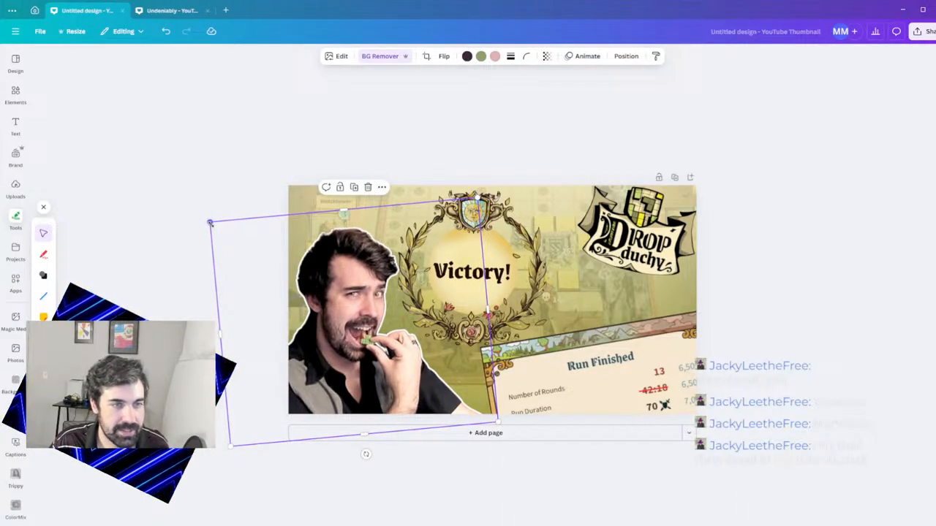
{"action": "left_click_drag", "start_coordinate": [208, 226], "coordinate": [158, 180]}
{"action": "left_click_drag", "start_coordinate": [370, 345], "coordinate": [393, 345]}
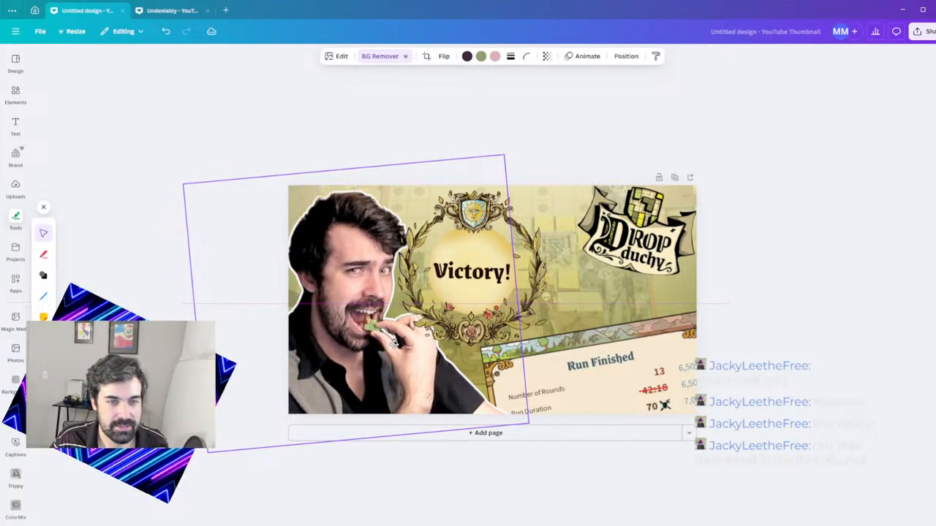
{"action": "left_click", "coordinate": [441, 251]}
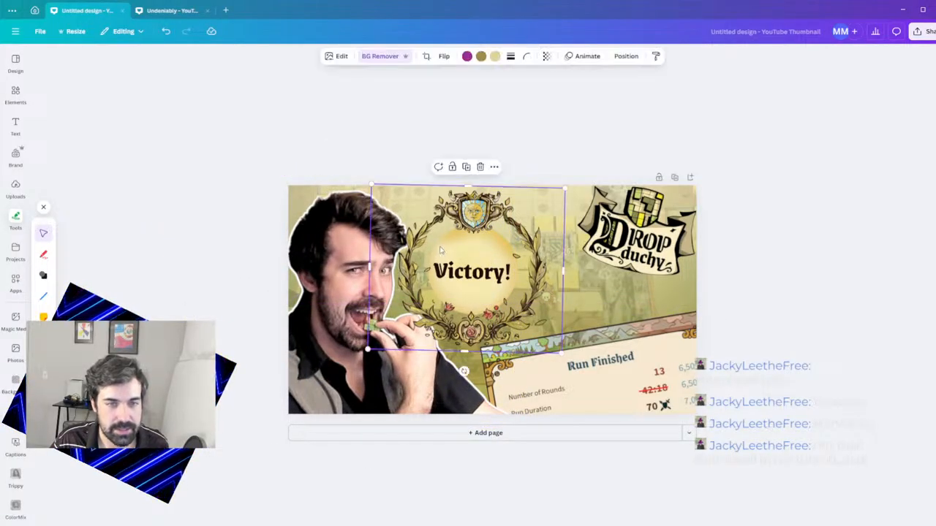
{"action": "left_click_drag", "start_coordinate": [441, 251], "coordinate": [459, 252]}
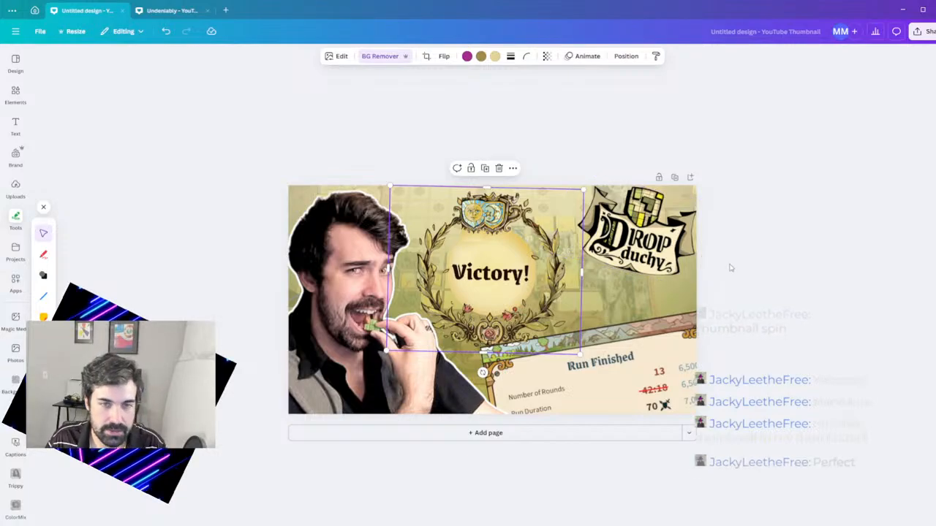
{"action": "key", "text": "ctrl+z"}
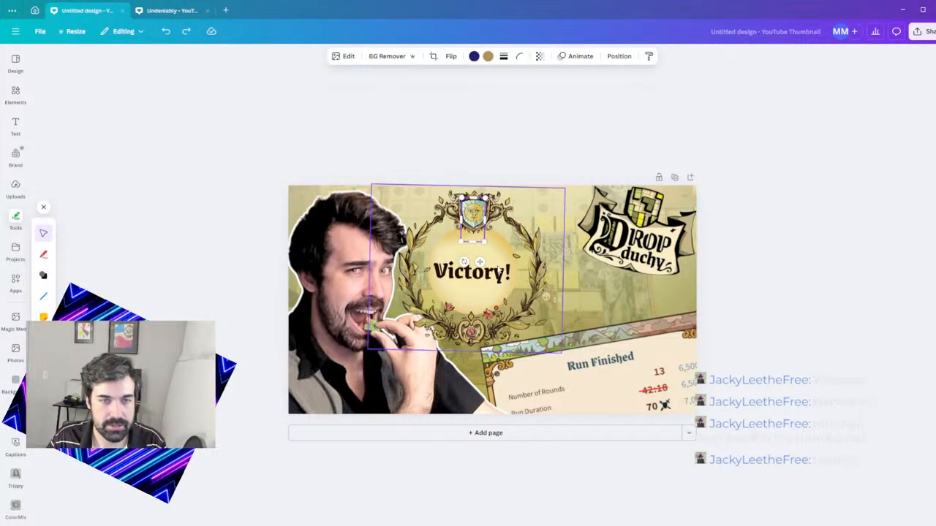
- Group the sun shield with the Victory! wreath and place the group smaller and tilted clockwise between the man and the logo
{"action": "left_click", "coordinate": [512, 344], "text": "shift"}
{"action": "left_click", "coordinate": [435, 166]}
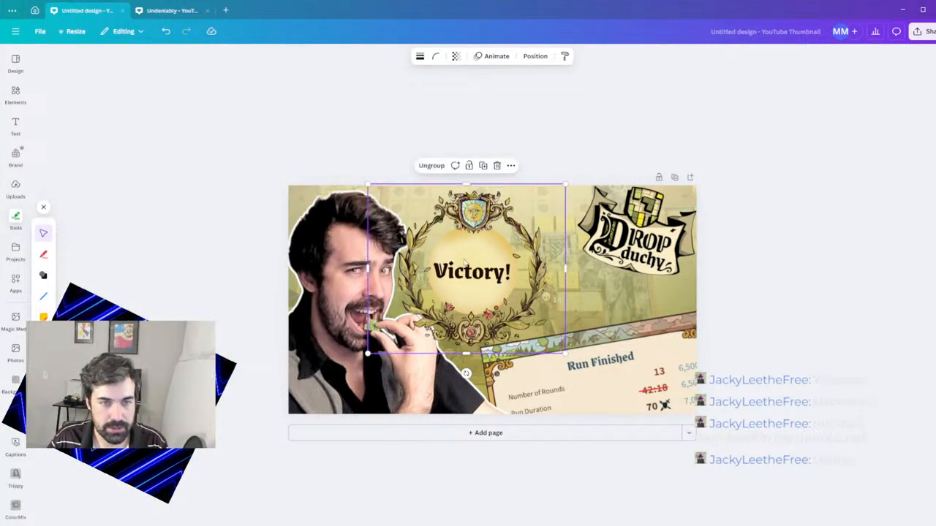
{"action": "left_click_drag", "start_coordinate": [464, 264], "coordinate": [500, 288]}
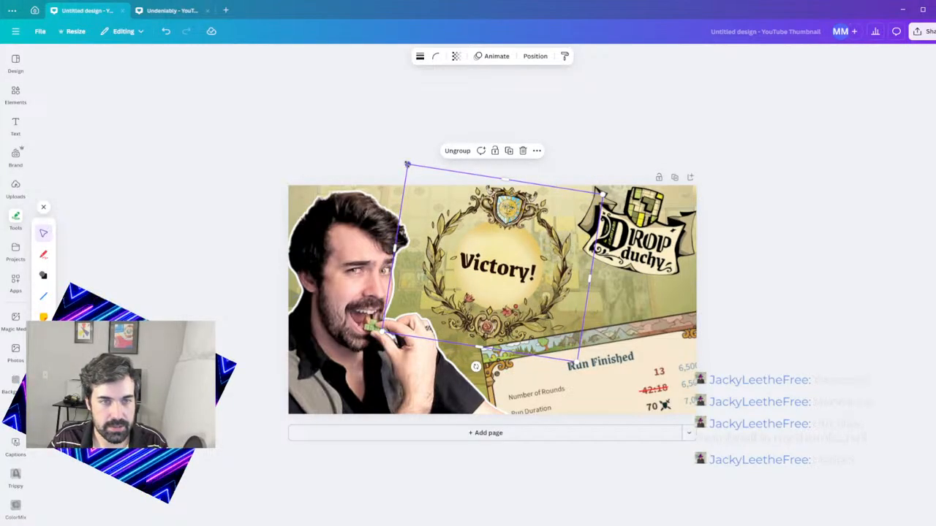
{"action": "mouse_move", "coordinate": [407, 165]}
{"action": "left_mouse_down"}
{"action": "mouse_move", "coordinate": [424, 182]}
{"action": "mouse_move", "coordinate": [411, 172]}
{"action": "left_mouse_up"}
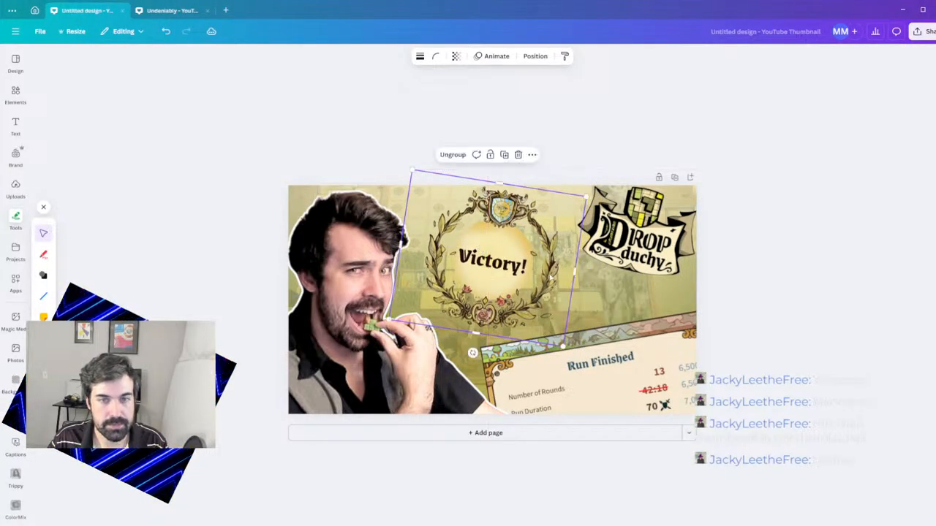
{"action": "left_click", "coordinate": [813, 308]}
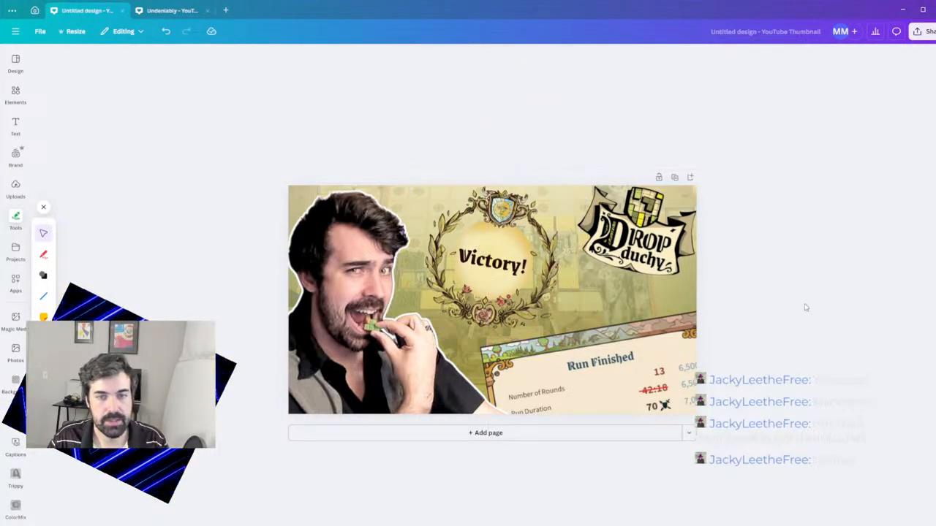
- Move the red line back beneath the 42:18 value and select the Run Finished panel
{"action": "left_click", "coordinate": [655, 392]}
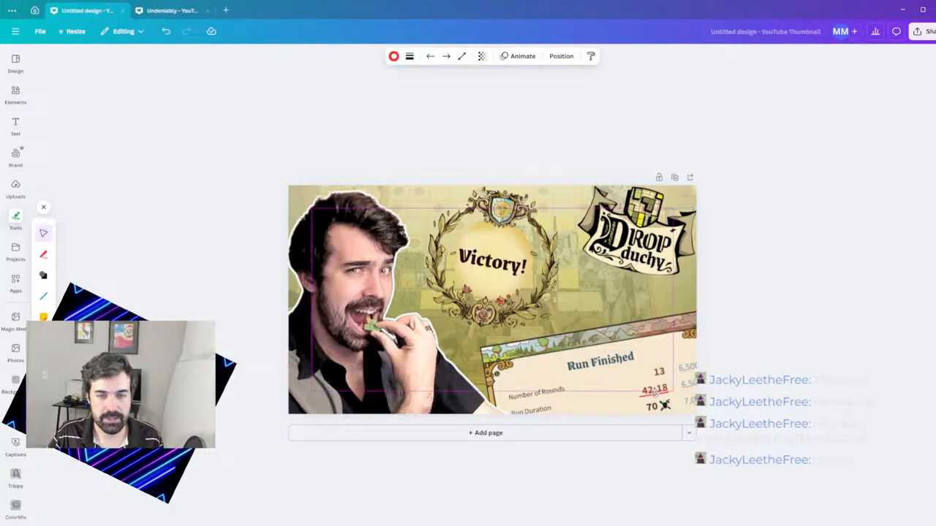
{"action": "left_click", "coordinate": [758, 334]}
{"action": "left_click", "coordinate": [620, 357]}
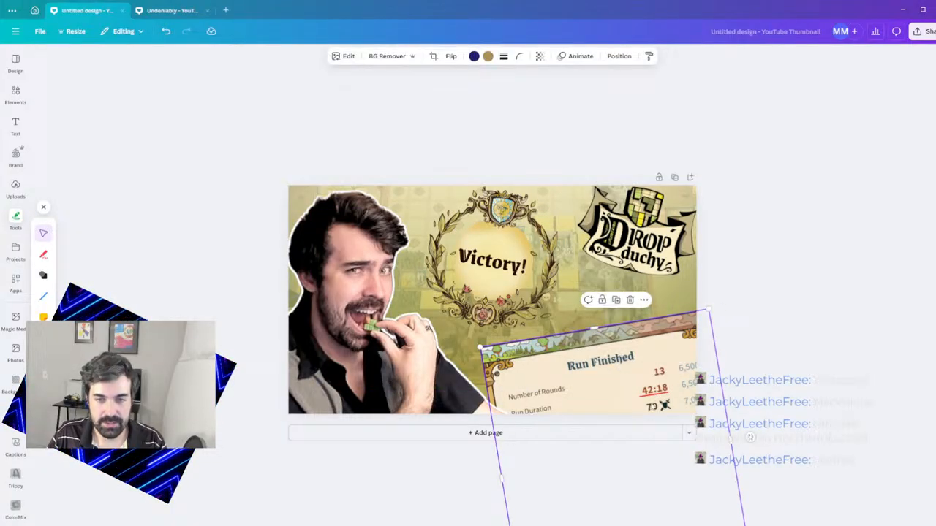
- Group the red line with the Run Finished panel to nudge both slightly upward, and ungroup them
{"action": "left_click", "coordinate": [661, 403], "text": "shift"}
{"action": "key", "text": "ctrl+g"}
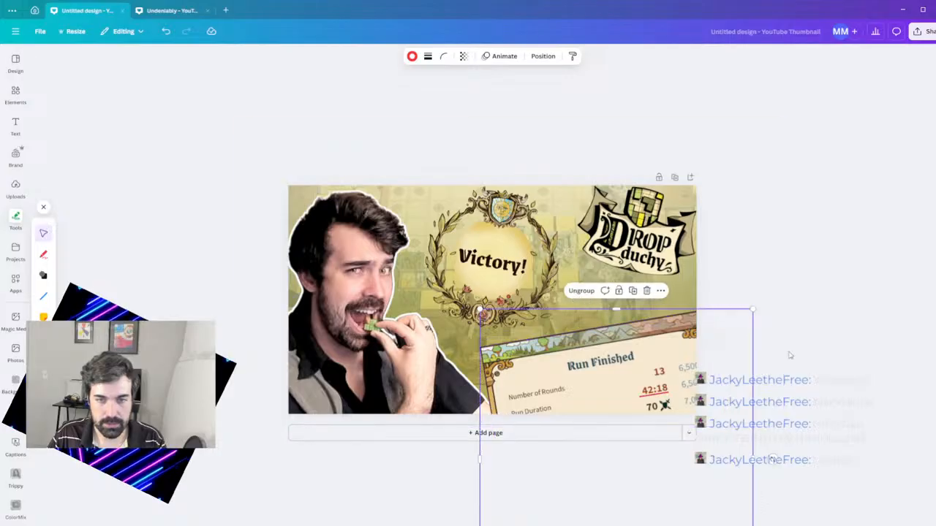
{"action": "key", "text": "ctrl+z"}
{"action": "key", "text": "ctrl+y"}
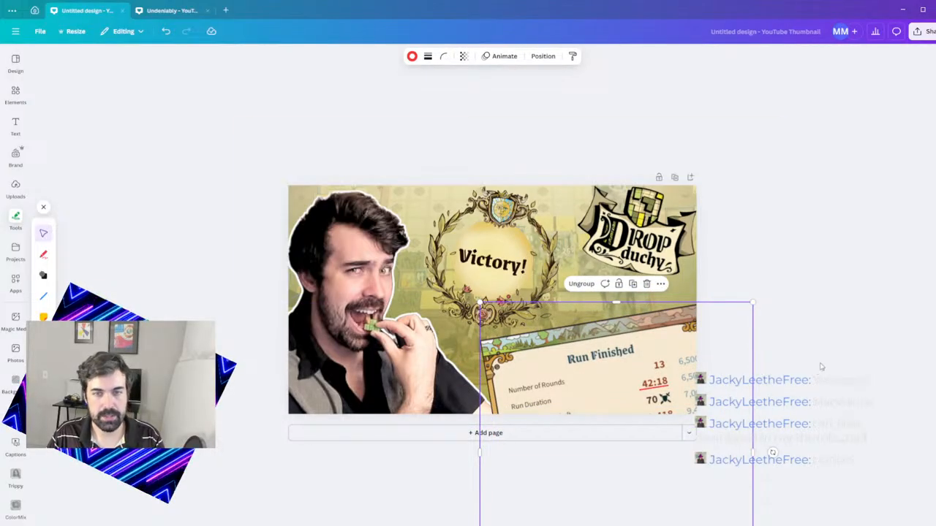
{"action": "key", "text": "ctrl+z"}
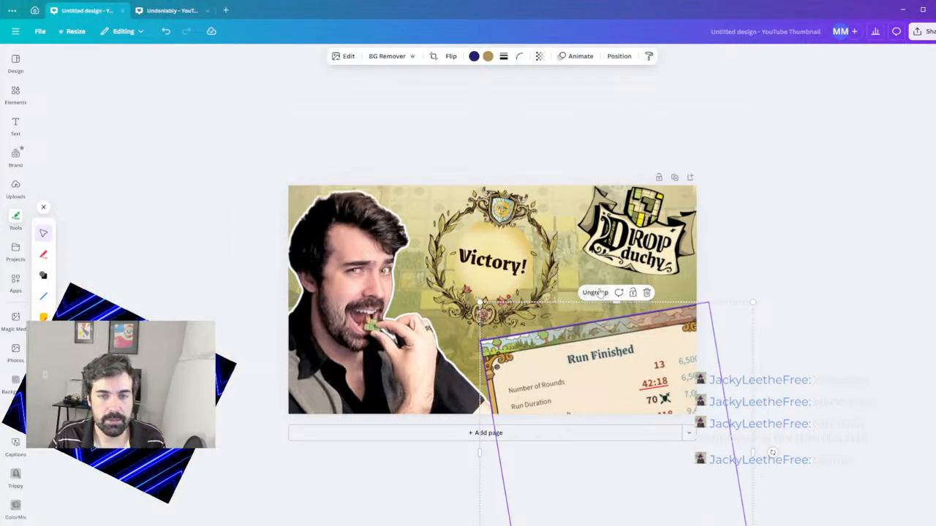
{"action": "left_click", "coordinate": [598, 292]}
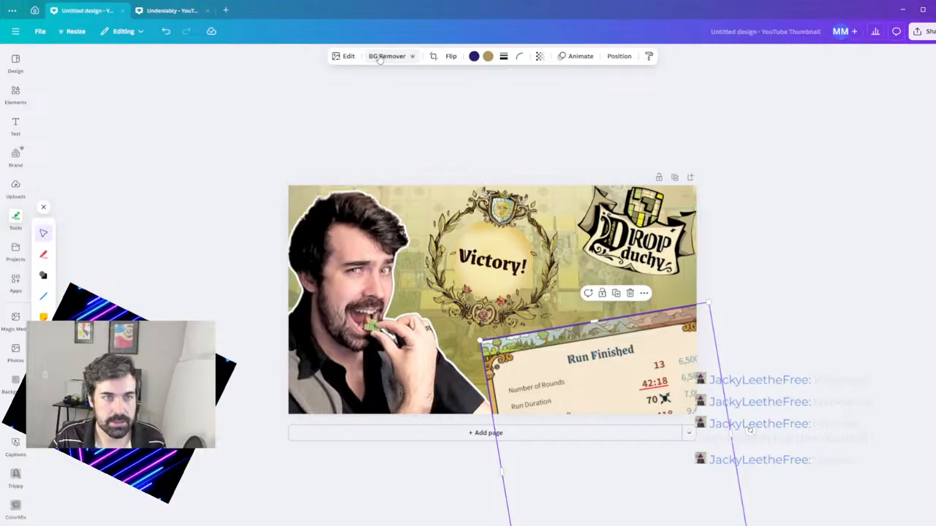
- Try the Angled shadow on the Run Finished panel and undo it
{"action": "left_click", "coordinate": [343, 55]}
{"action": "left_click", "coordinate": [102, 270]}
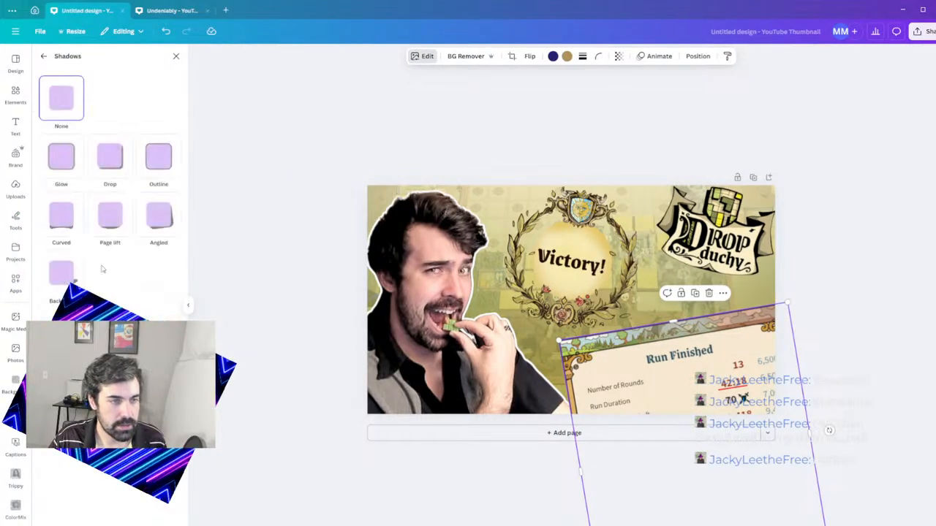
{"action": "left_click", "coordinate": [172, 214]}
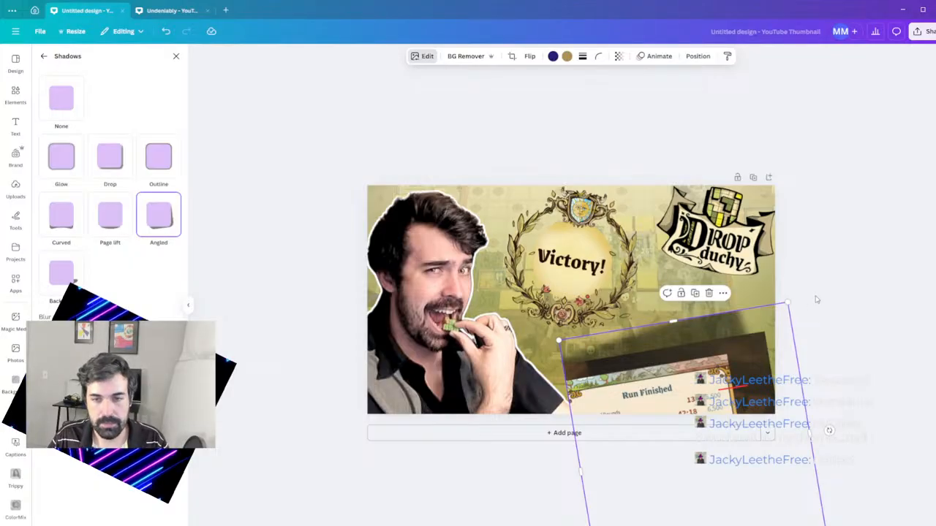
{"action": "key", "text": "ctrl+z"}
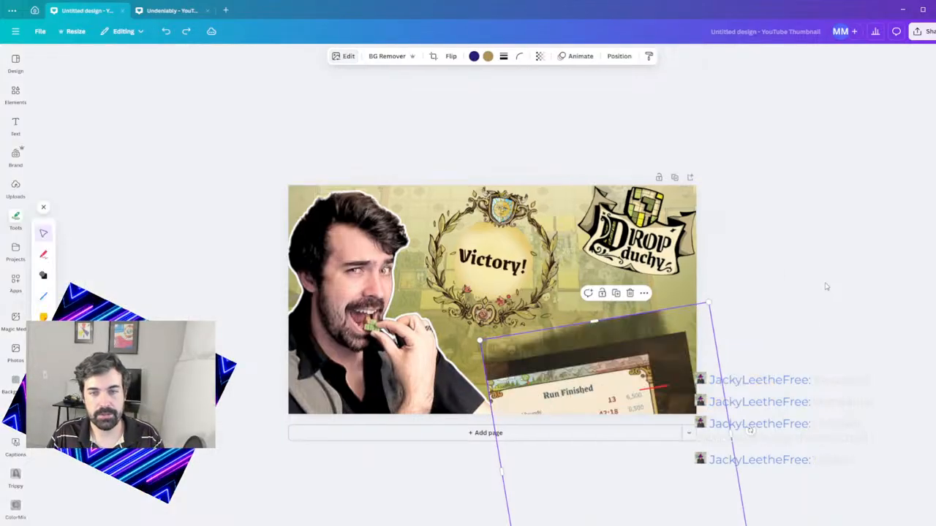
{"action": "key", "text": "d"}
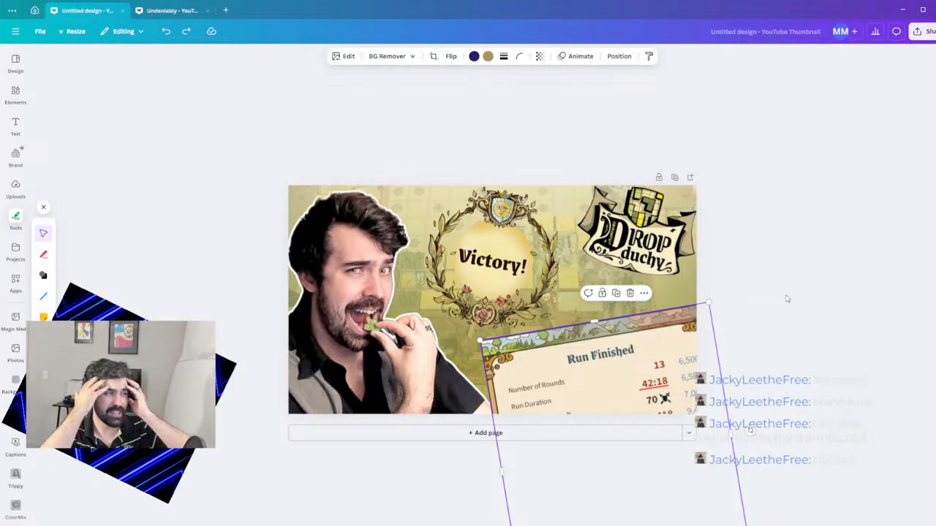
{"action": "left_click", "coordinate": [757, 268]}
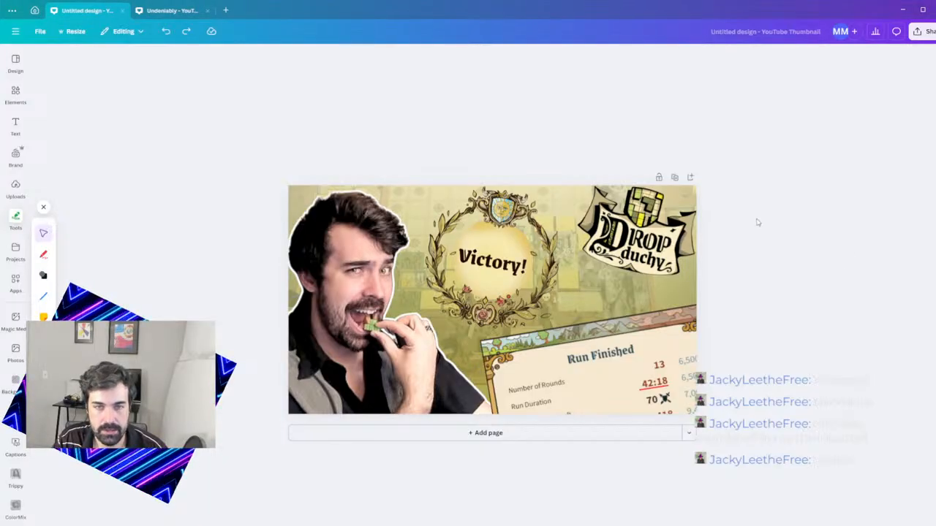
- Paste the new Run Finished image into the lower-right area of the thumbnail and delete the old tilted panel
{"action": "left_click", "coordinate": [554, 369]}
{"action": "key", "text": "ctrl+v"}
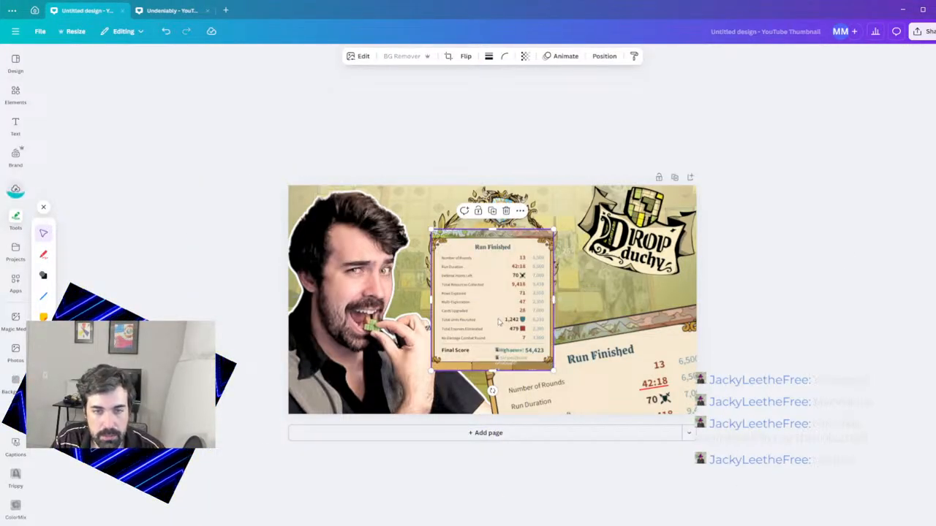
{"action": "left_click_drag", "start_coordinate": [510, 278], "coordinate": [598, 363]}
{"action": "left_click", "coordinate": [612, 422]}
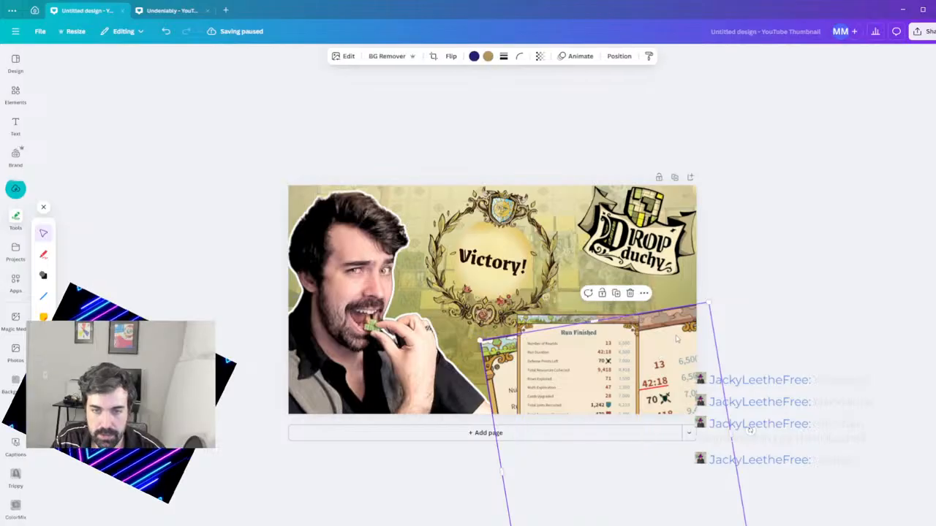
{"action": "key", "text": "Delete"}
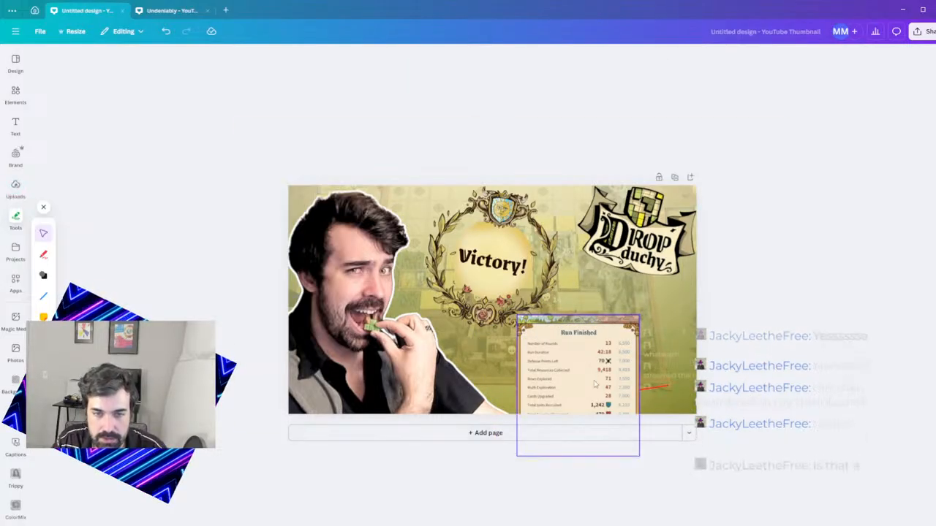
- Enlarge the new Run Finished panel, tilt it slightly counterclockwise, and place it in the thumbnail's lower-right corner
{"action": "left_click", "coordinate": [636, 458]}
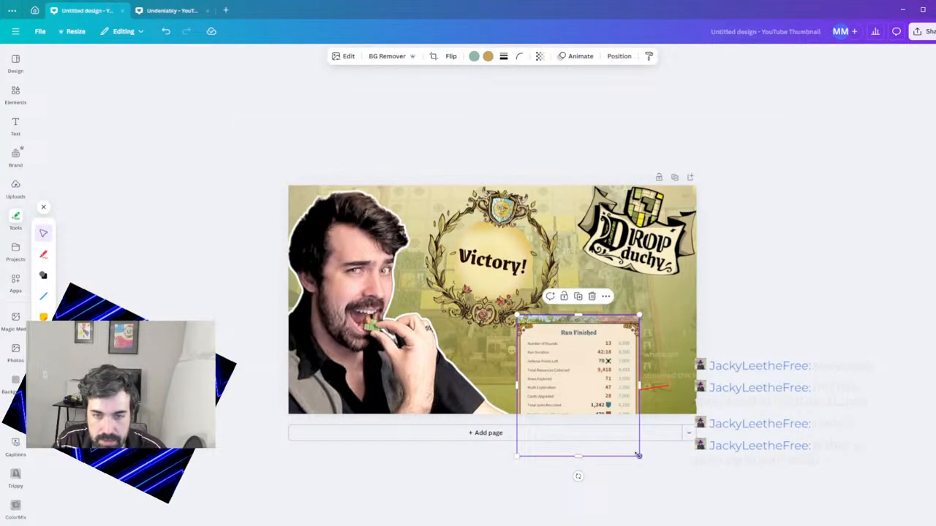
{"action": "left_click_drag", "start_coordinate": [639, 456], "coordinate": [756, 525]}
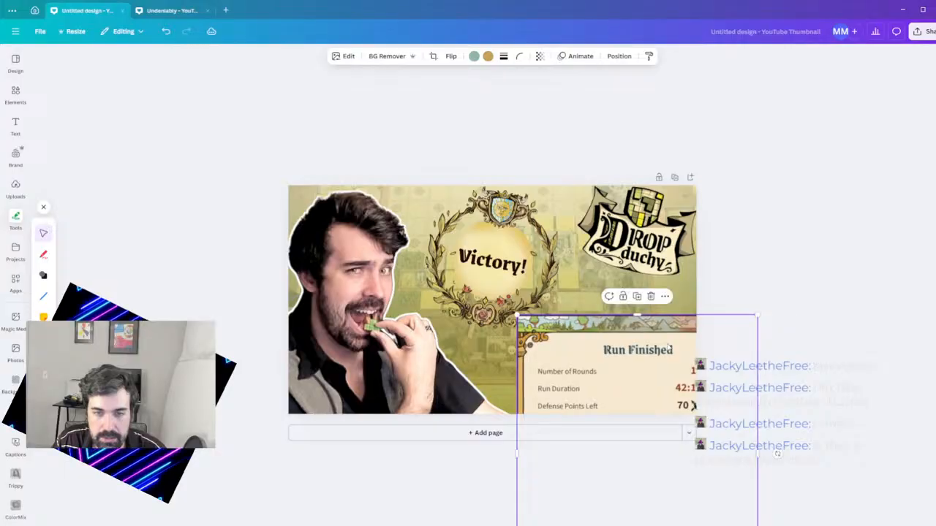
{"action": "left_click_drag", "start_coordinate": [668, 348], "coordinate": [636, 344]}
{"action": "left_click_drag", "start_coordinate": [747, 452], "coordinate": [741, 428]}
{"action": "left_click_drag", "start_coordinate": [633, 425], "coordinate": [641, 428]}
{"action": "left_click", "coordinate": [760, 293]}
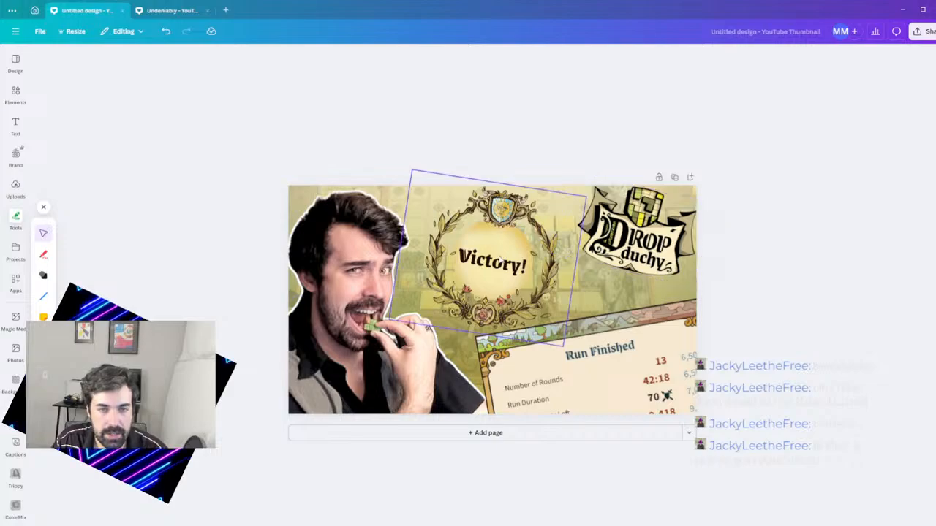
- Tilt the Victory! wreath group counterclockwise and scale down the Drop Duchy logo in the thumbnail's upper-right corner
{"action": "left_click", "coordinate": [500, 262]}
{"action": "left_click_drag", "start_coordinate": [472, 354], "coordinate": [504, 349]}
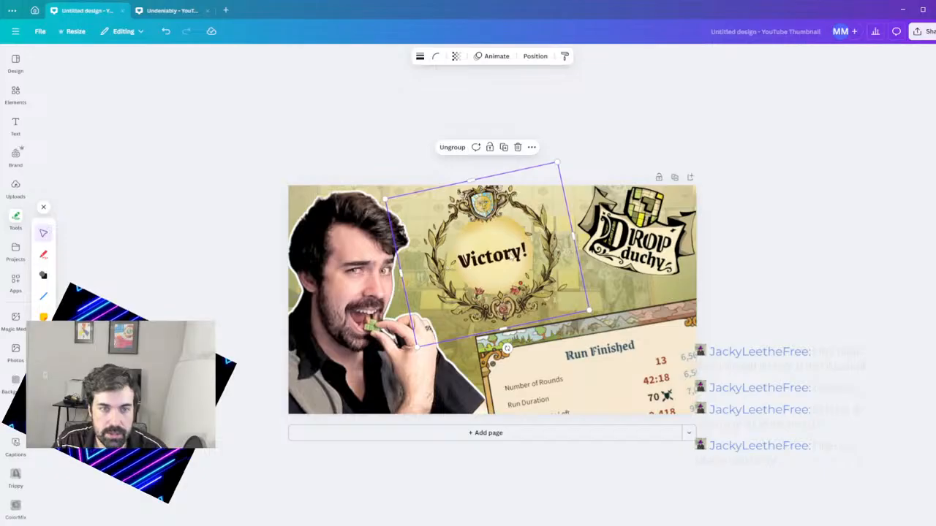
{"action": "left_click_drag", "start_coordinate": [514, 278], "coordinate": [510, 278]}
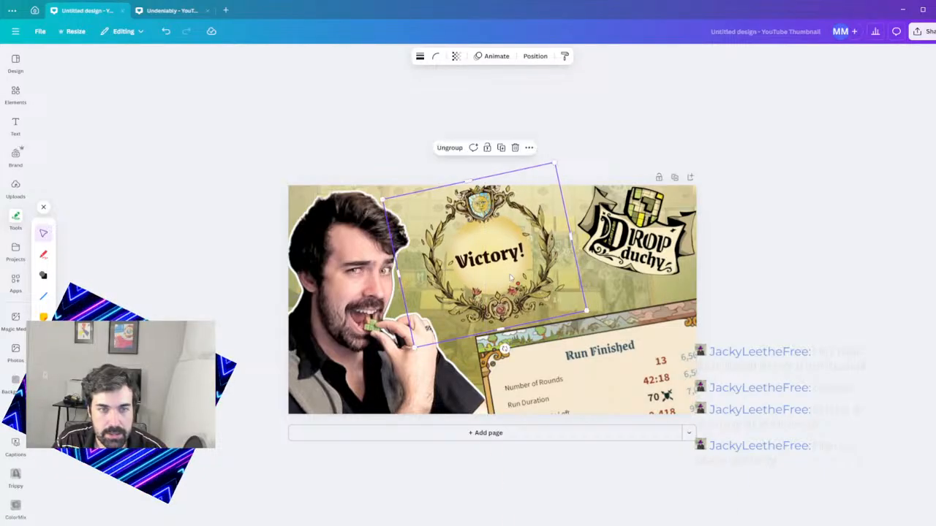
{"action": "left_click", "coordinate": [753, 286]}
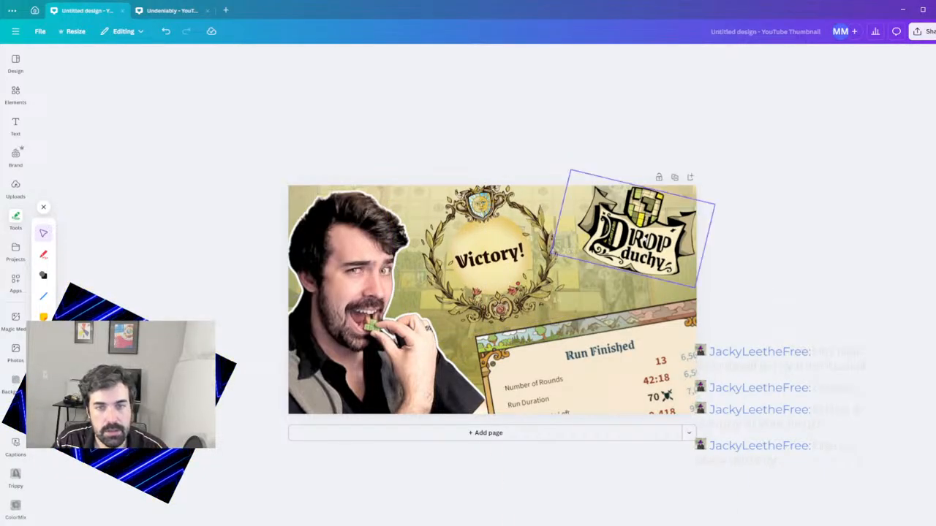
{"action": "left_click", "coordinate": [643, 238]}
{"action": "left_click_drag", "start_coordinate": [549, 255], "coordinate": [578, 245]}
- Crop the bottom of the Run Finished panel to just below the Run Duration row and fit it into the thumbnail's lower-right corner
{"action": "left_click", "coordinate": [696, 336]}
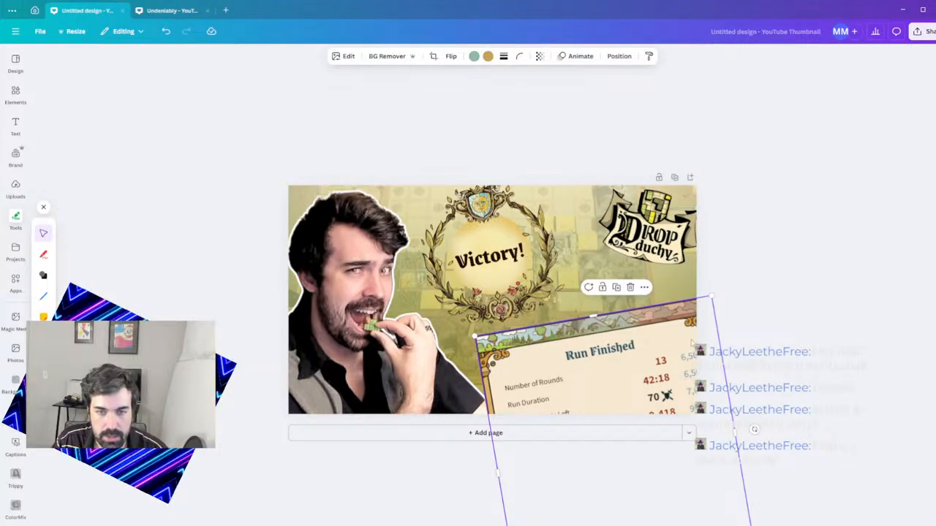
{"action": "mouse_move", "coordinate": [630, 362]}
{"action": "left_mouse_down"}
{"action": "mouse_move", "coordinate": [620, 354]}
{"action": "mouse_move", "coordinate": [630, 369]}
{"action": "left_mouse_up"}
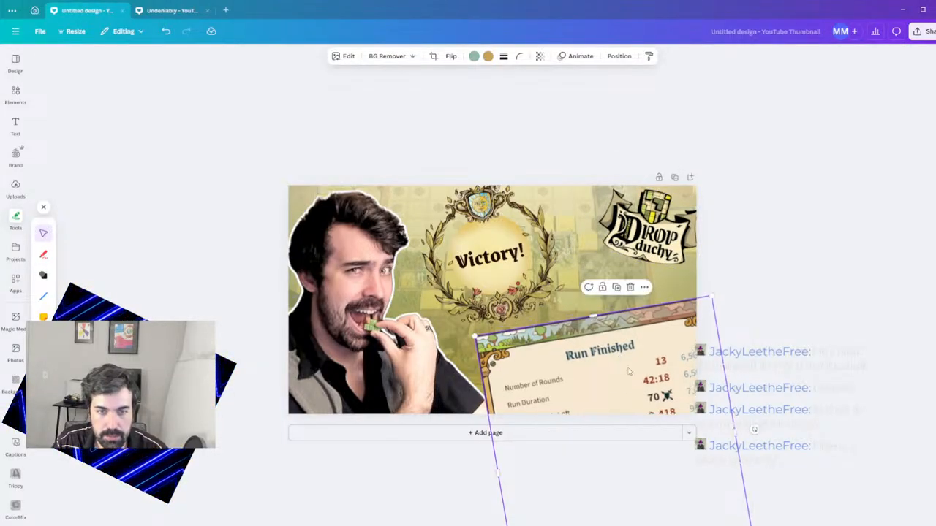
{"action": "left_click_drag", "start_coordinate": [680, 356], "coordinate": [658, 278]}
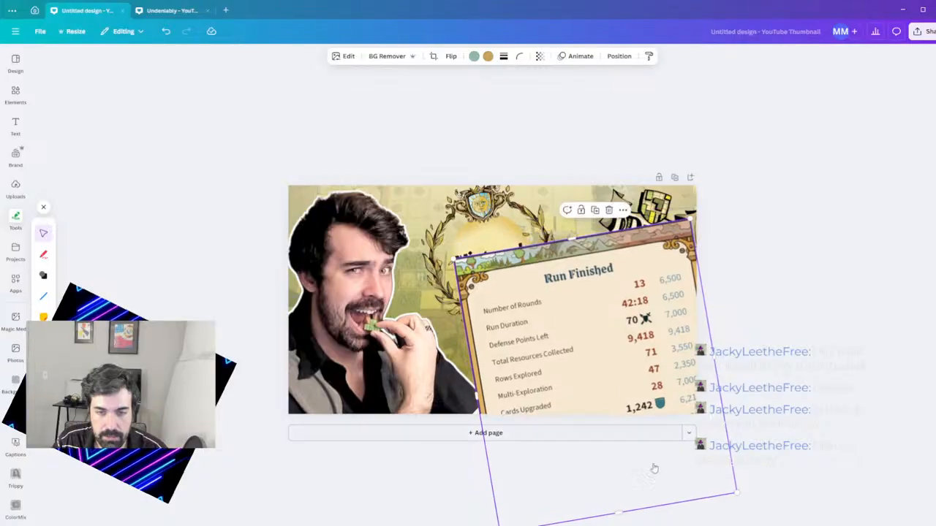
{"action": "left_click_drag", "start_coordinate": [618, 514], "coordinate": [592, 374]}
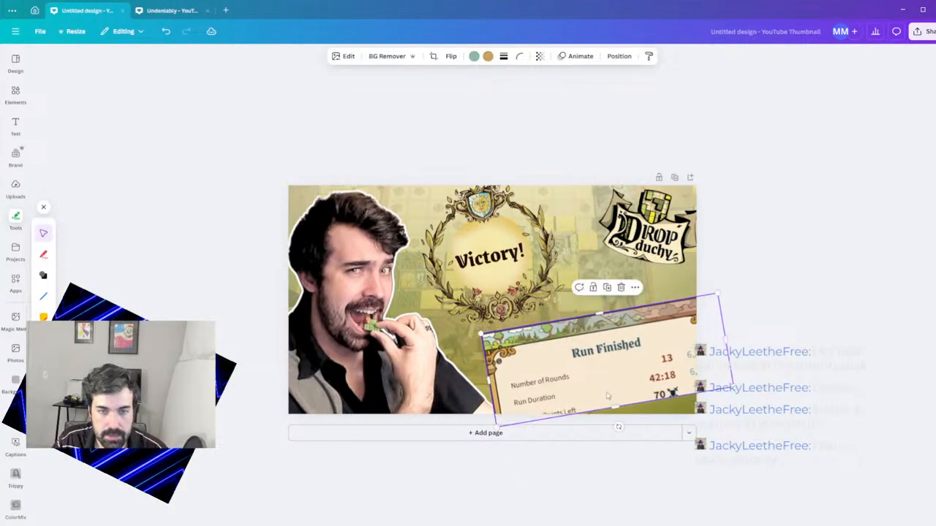
{"action": "left_click_drag", "start_coordinate": [614, 407], "coordinate": [616, 400]}
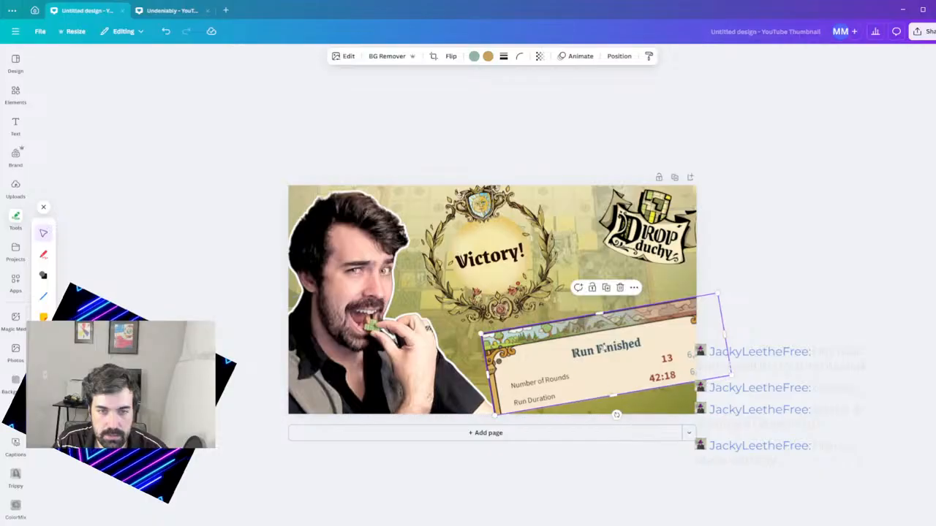
{"action": "left_click_drag", "start_coordinate": [601, 319], "coordinate": [607, 337]}
- Shift the cropped Run Finished panel slightly left and move the red line a little lower beneath the 42:18 value
{"action": "left_click", "coordinate": [650, 390]}
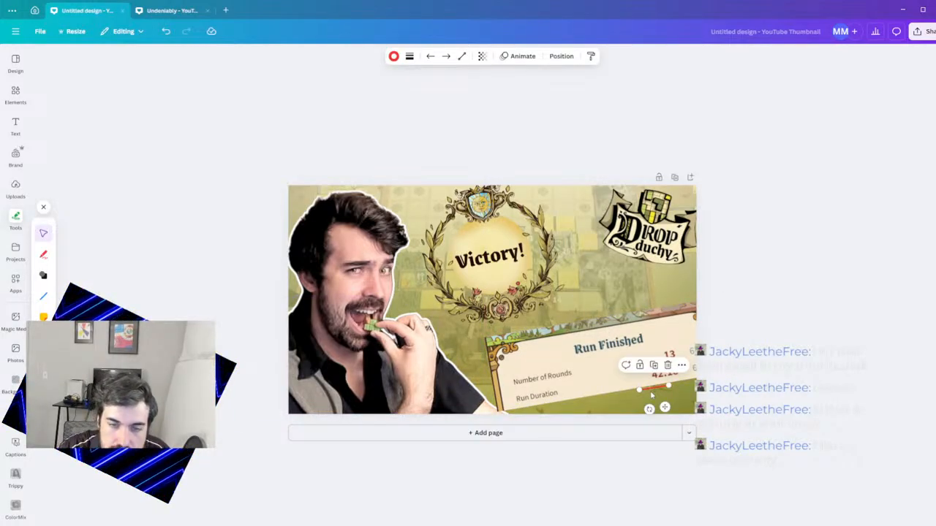
{"action": "left_click_drag", "start_coordinate": [606, 340], "coordinate": [606, 348]}
{"action": "key", "text": "ctrl+z"}
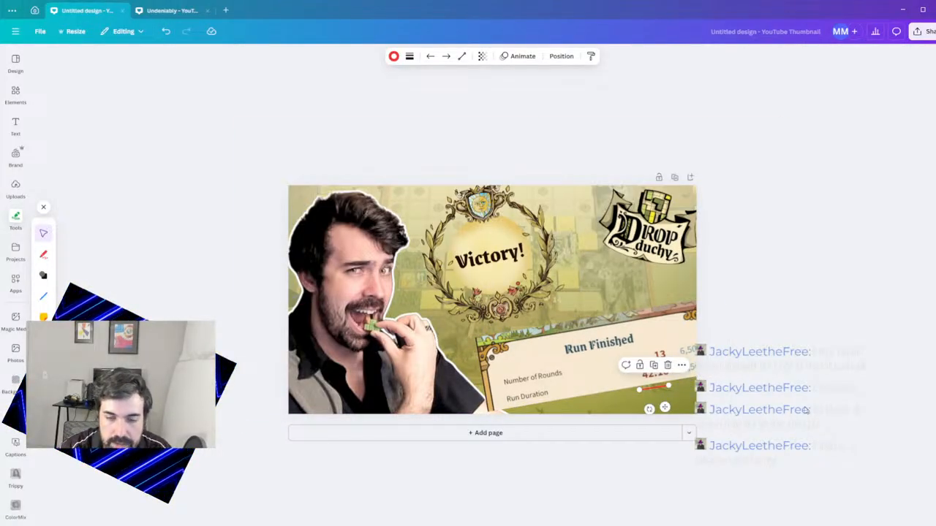
{"action": "left_click", "coordinate": [831, 454]}
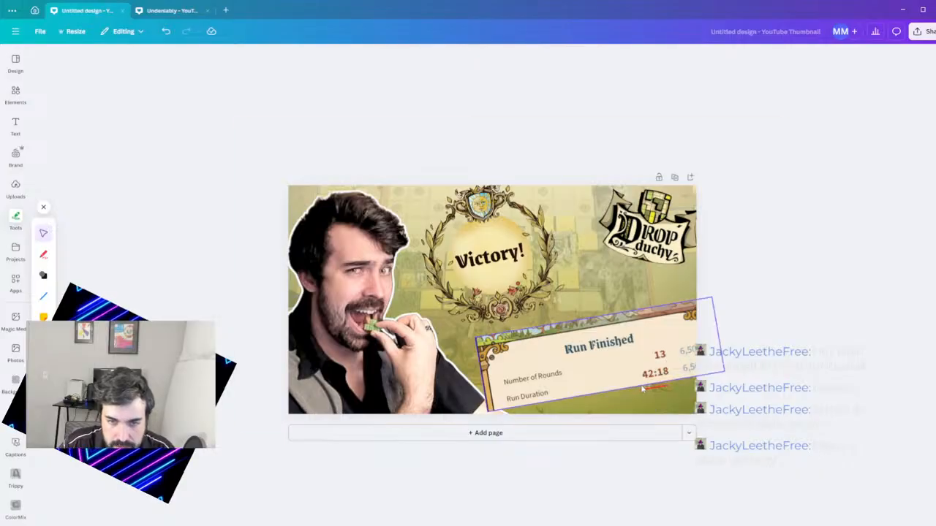
{"action": "left_click", "coordinate": [649, 390]}
{"action": "left_click_drag", "start_coordinate": [649, 391], "coordinate": [648, 399]}
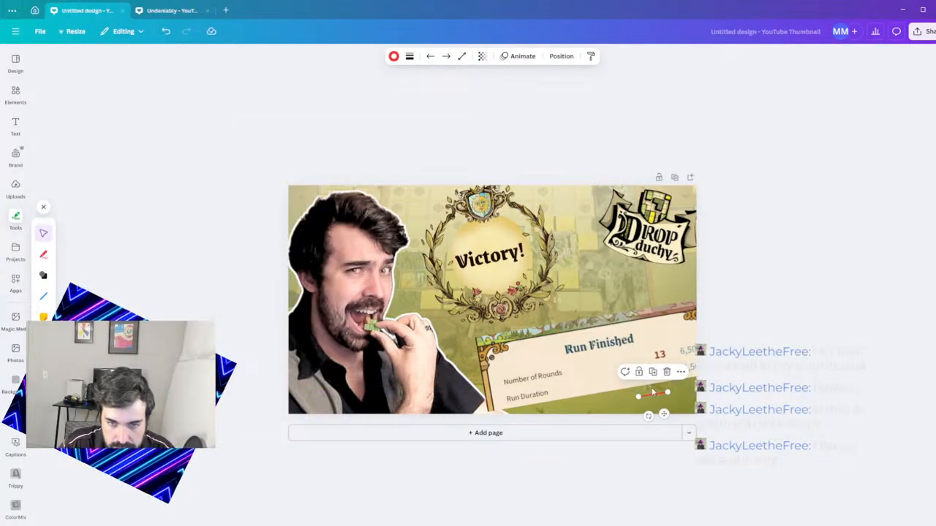
{"action": "left_click", "coordinate": [680, 371]}
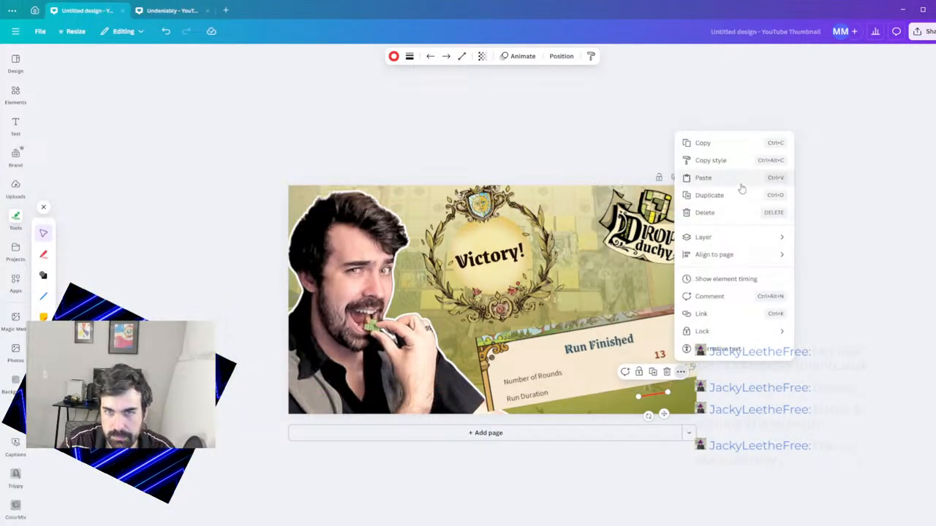
{"action": "mouse_move", "coordinate": [729, 241]}
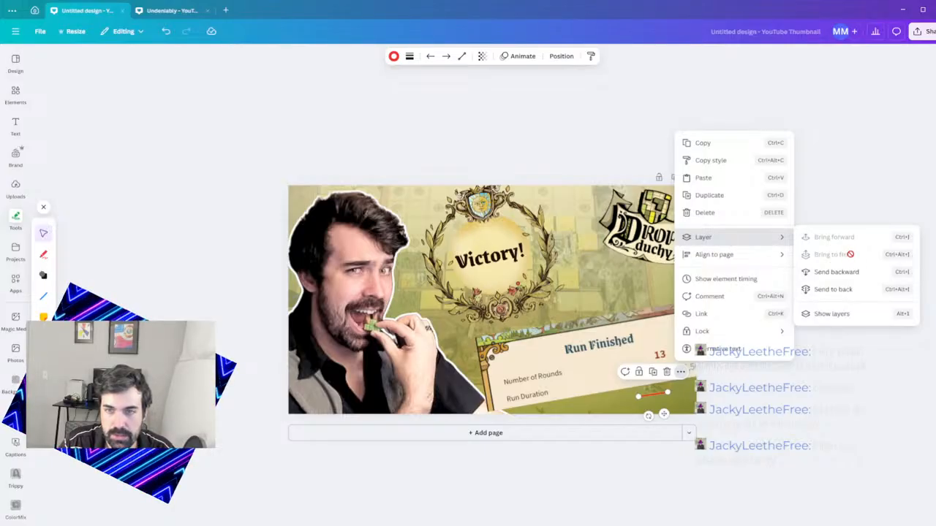
{"action": "left_click", "coordinate": [814, 440]}
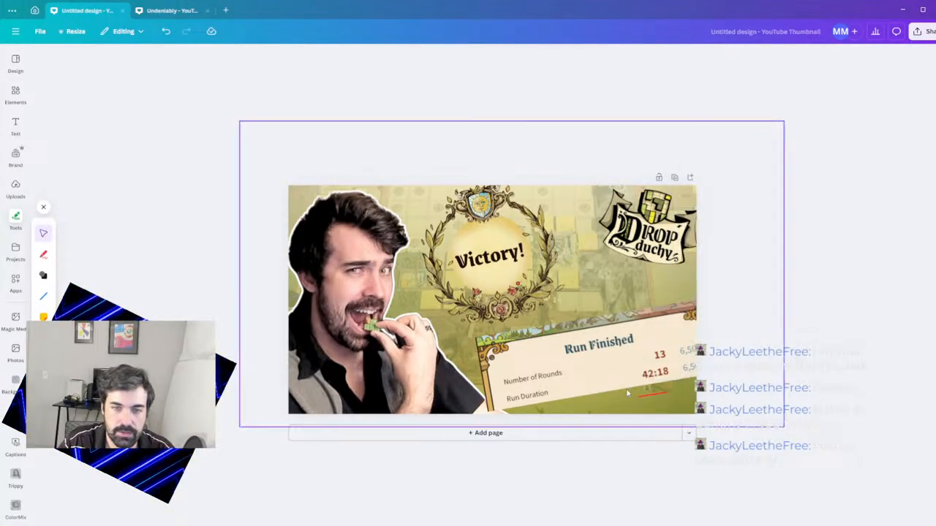
- Move the Run Finished panel down so the red line sits directly beneath the 42:18 value
{"action": "left_click", "coordinate": [641, 391]}
{"action": "left_click", "coordinate": [542, 353]}
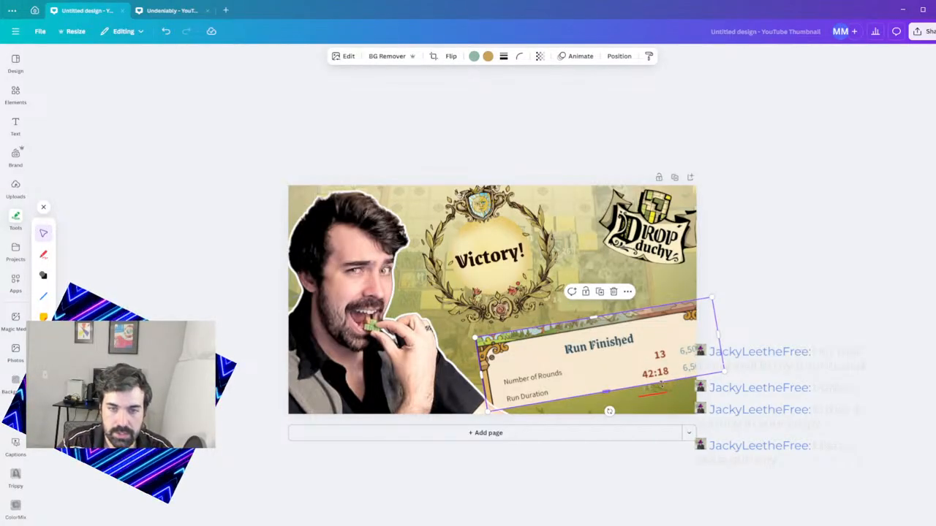
{"action": "left_click_drag", "start_coordinate": [577, 363], "coordinate": [580, 377]}
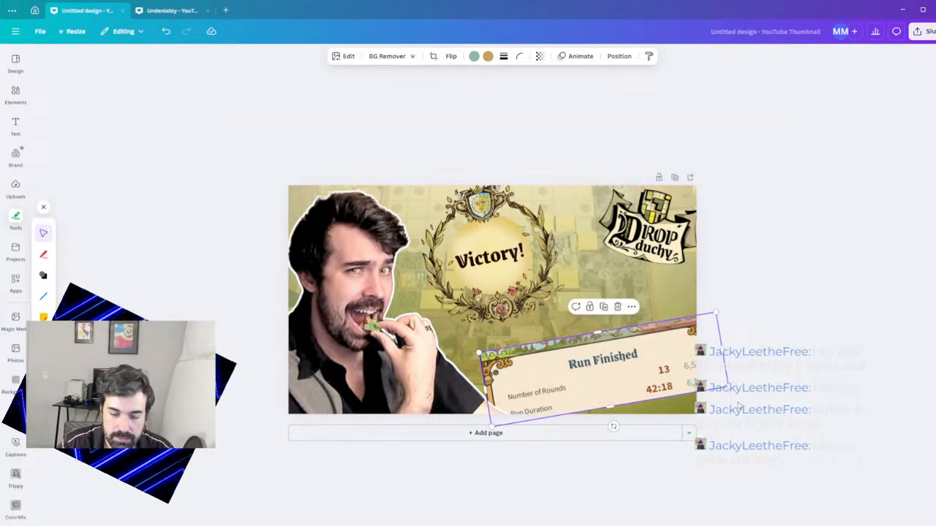
{"action": "left_click", "coordinate": [779, 342]}
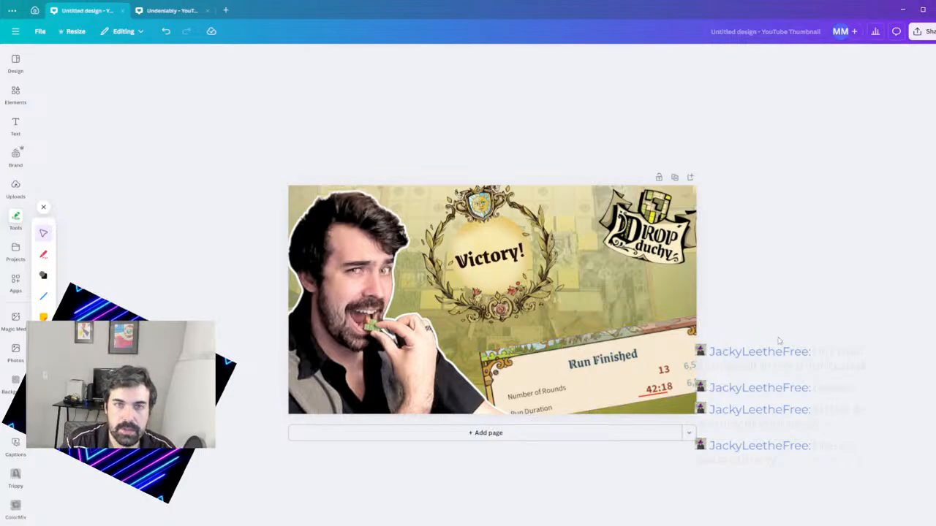
- Show the layer order for the Run Finished panel and shift the panel slightly left
{"action": "left_click", "coordinate": [593, 383]}
{"action": "left_click", "coordinate": [619, 56]}
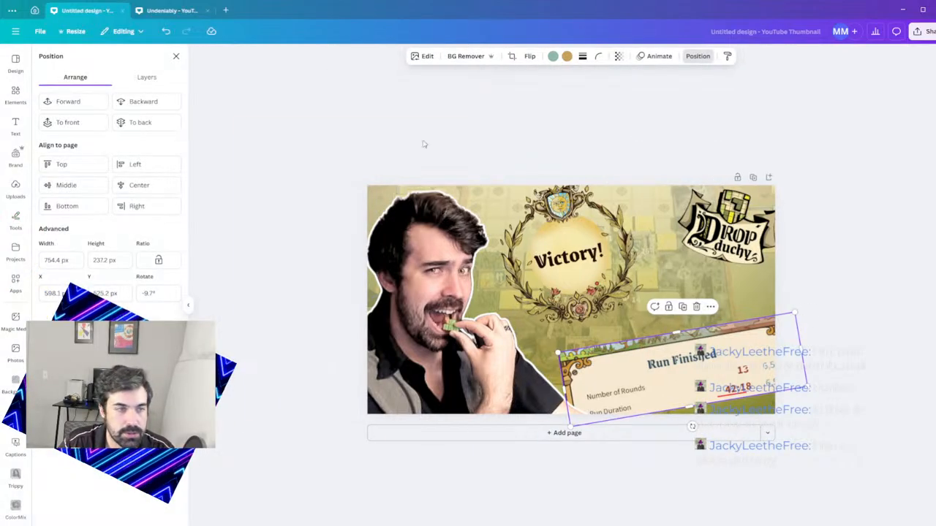
{"action": "left_click", "coordinate": [132, 86]}
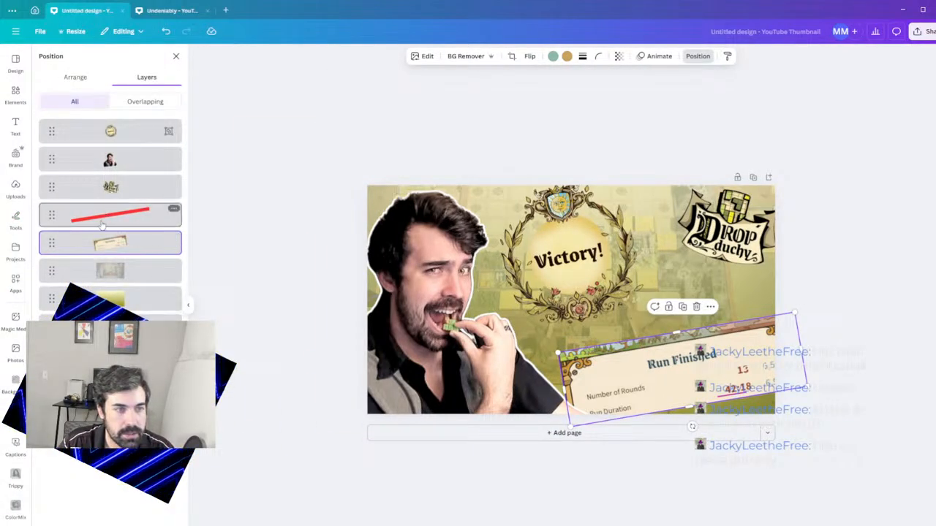
{"action": "mouse_move", "coordinate": [53, 214]}
{"action": "left_mouse_down"}
{"action": "mouse_move", "coordinate": [57, 190]}
{"action": "mouse_move", "coordinate": [58, 225]}
{"action": "mouse_move", "coordinate": [55, 215]}
{"action": "left_mouse_up"}
{"action": "left_click", "coordinate": [621, 396]}
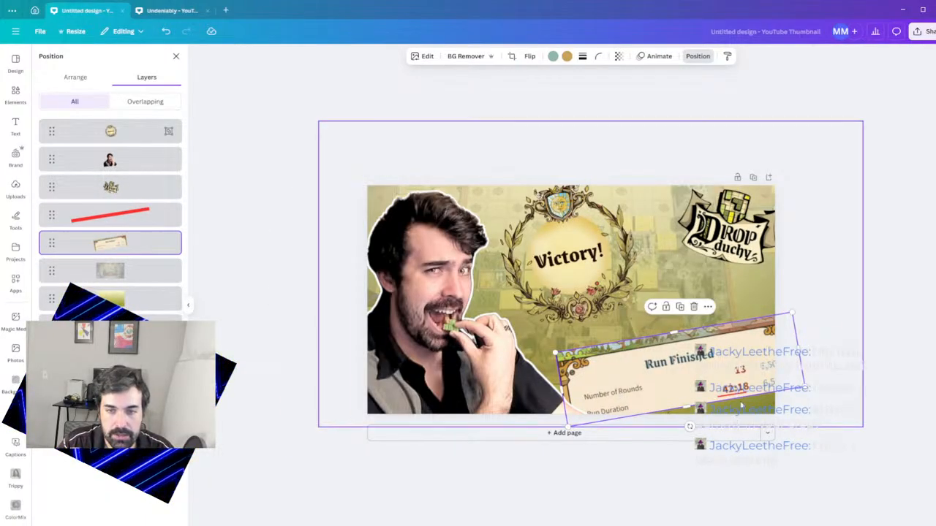
{"action": "key", "text": "d"}
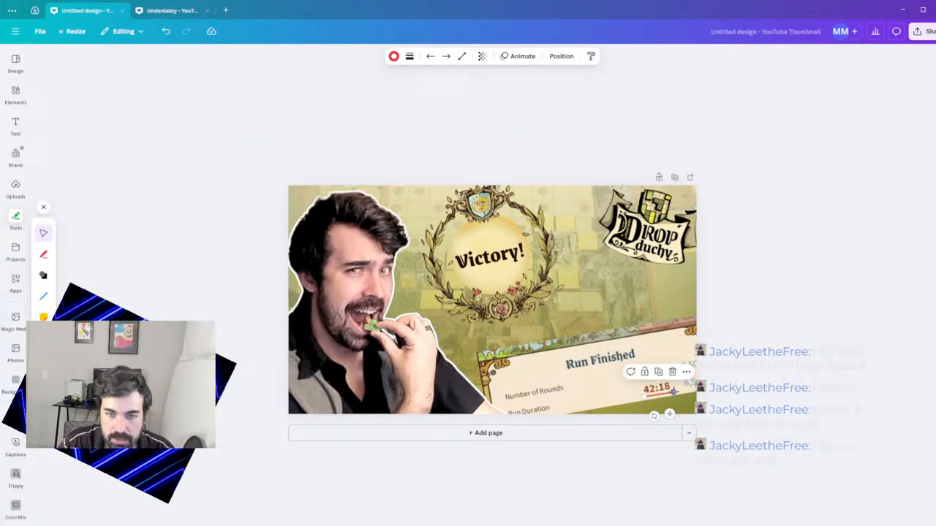
- Realign the red line so it sits directly beneath the 42:18 value in the Run Finished panel
{"action": "left_click_drag", "start_coordinate": [671, 392], "coordinate": [677, 393]}
{"action": "scroll", "coordinate": [490, 300], "scroll_direction": "up", "scroll_amount": 5}
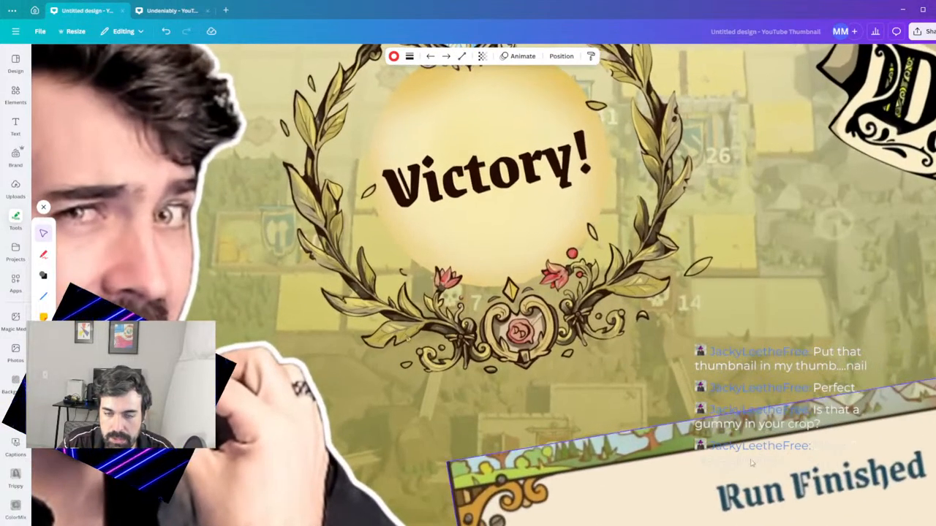
{"action": "left_click", "coordinate": [694, 336]}
{"action": "right_click", "coordinate": [573, 271]}
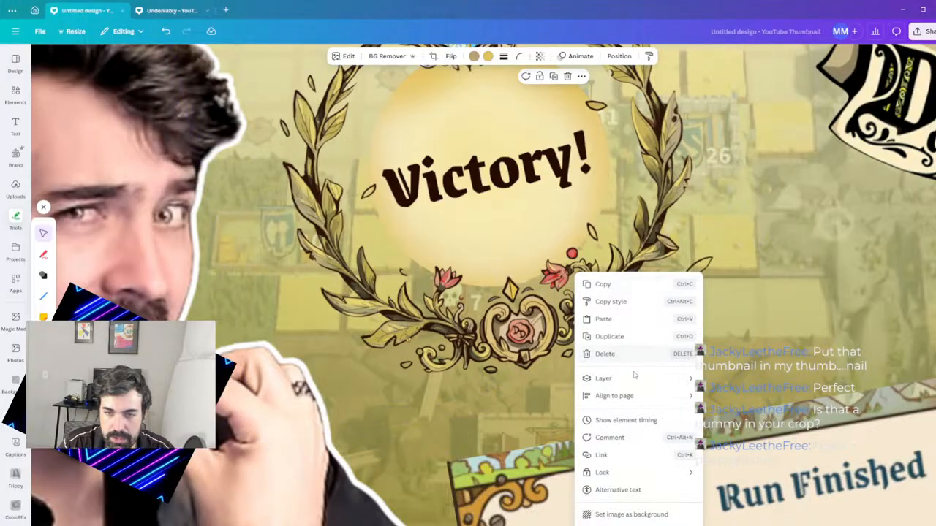
{"action": "left_click", "coordinate": [633, 372]}
{"action": "left_click", "coordinate": [647, 506]}
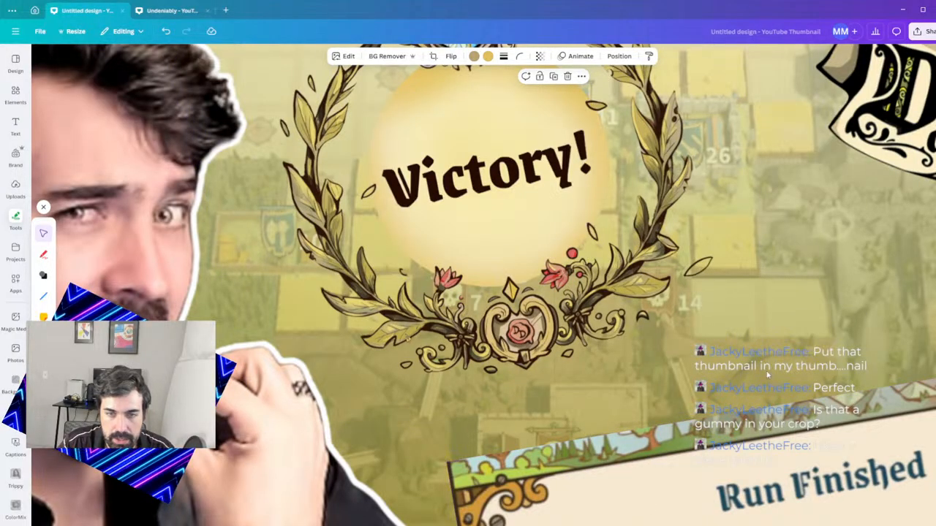
{"action": "scroll", "coordinate": [871, 369], "scroll_direction": "right", "scroll_amount": 5}
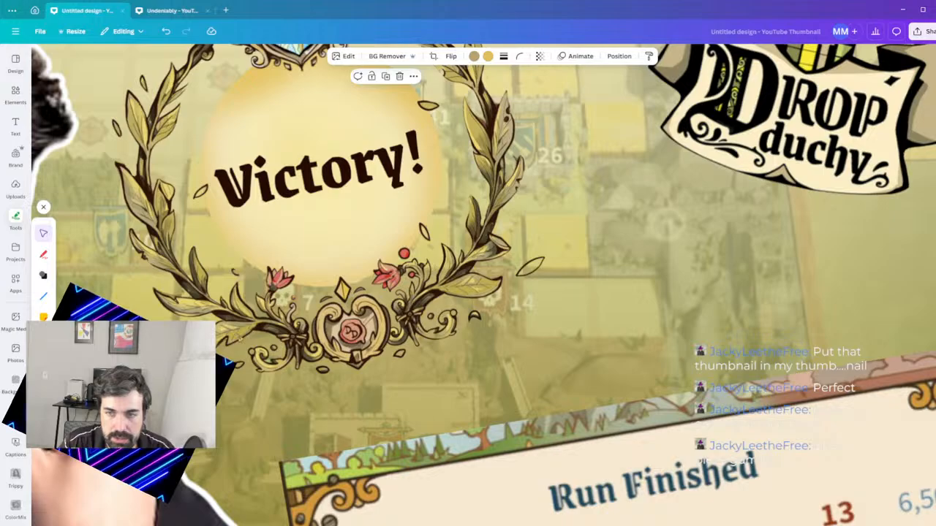
{"action": "scroll", "coordinate": [483, 285], "scroll_direction": "down", "scroll_amount": 3}
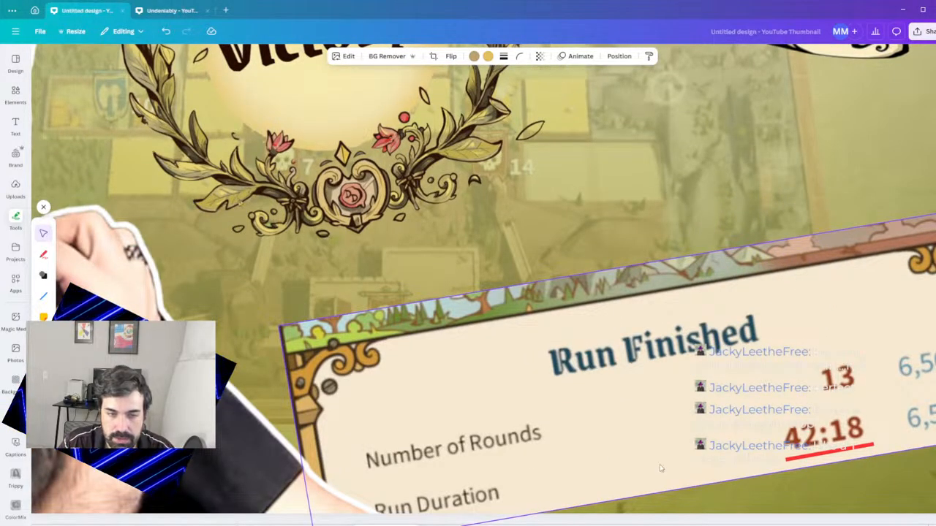
{"action": "left_click", "coordinate": [860, 447]}
{"action": "left_click_drag", "start_coordinate": [859, 447], "coordinate": [852, 451]}
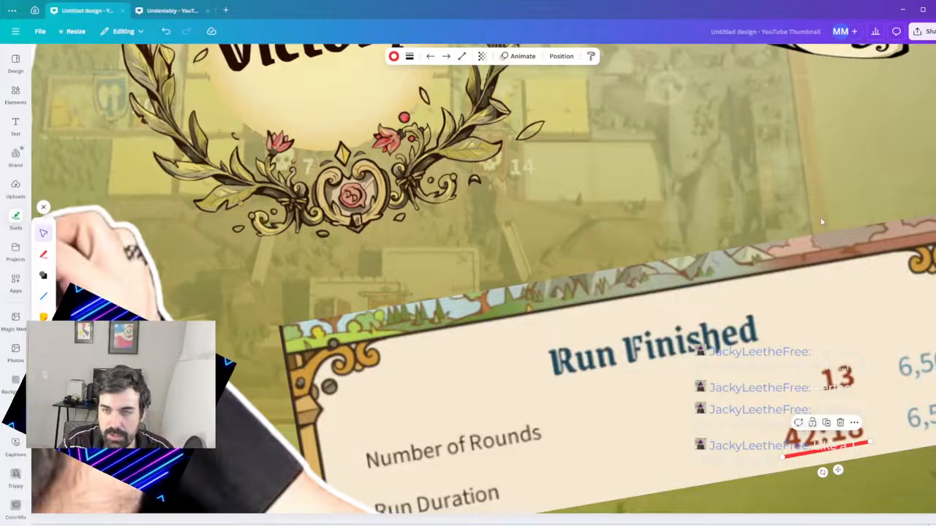
{"action": "left_click", "coordinate": [800, 156]}
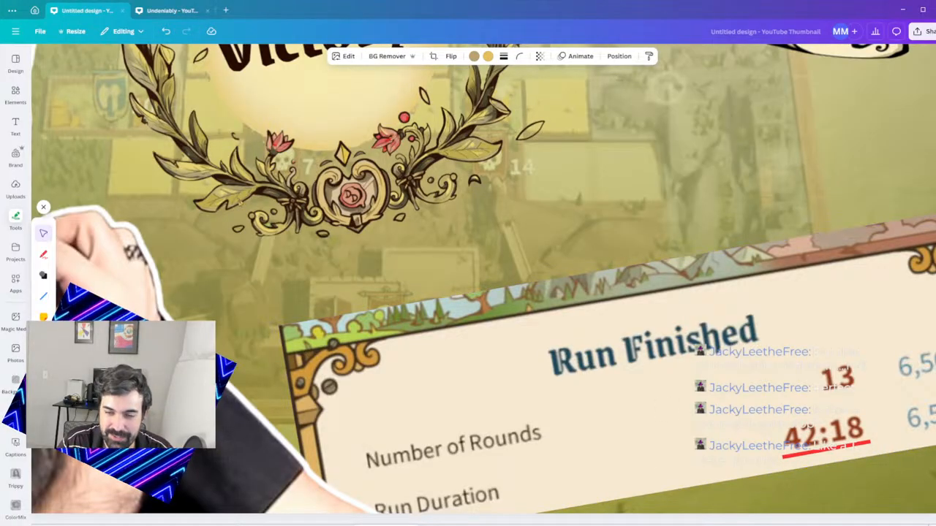
{"action": "scroll", "coordinate": [694, 524], "scroll_direction": "down", "scroll_amount": 5}
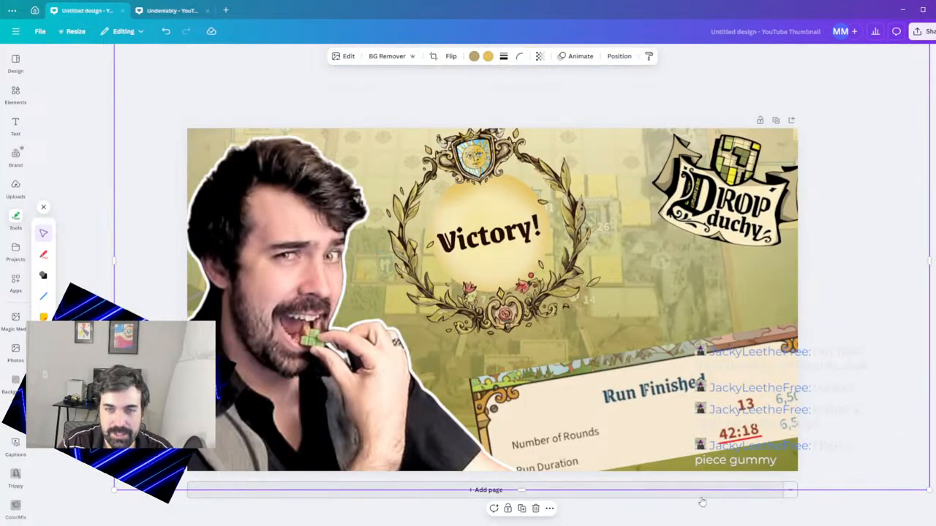
{"action": "left_click", "coordinate": [694, 524]}
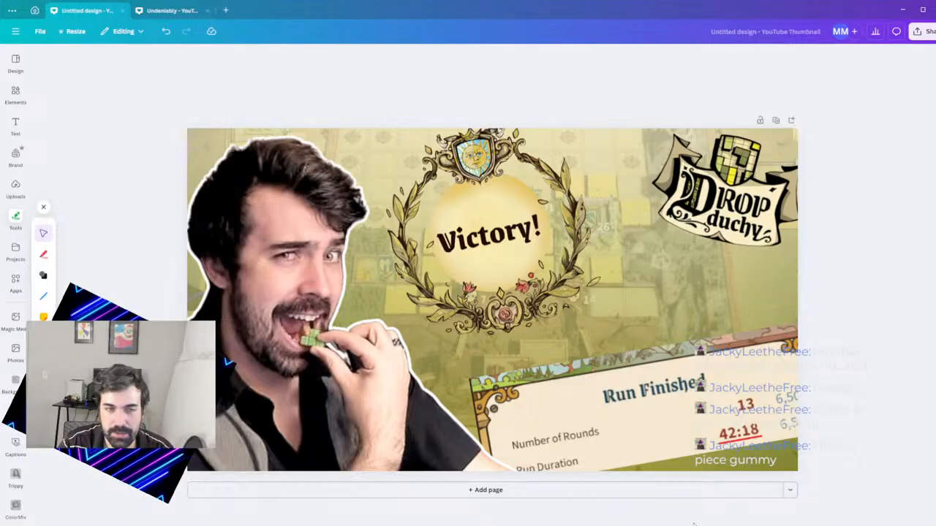
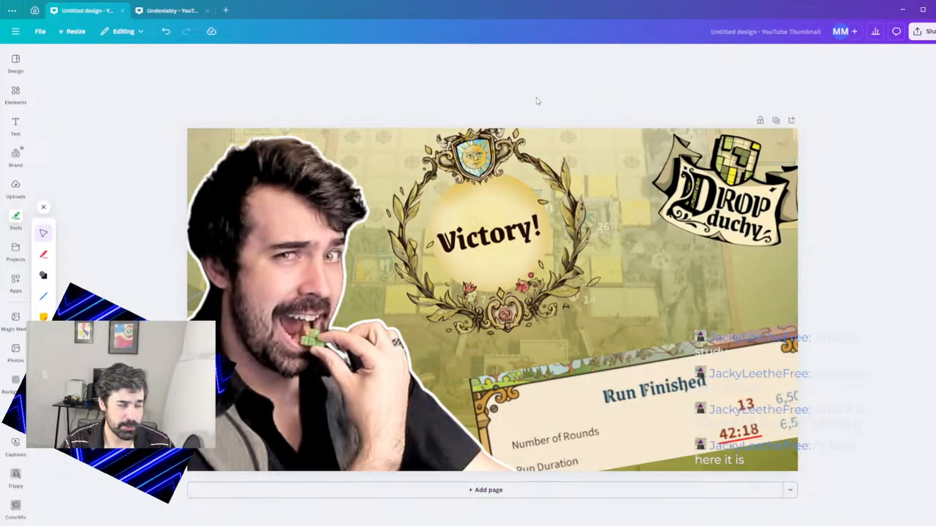
- Scale down the Drop Duchy logo slightly and move it up against the thumbnail's top edge
{"action": "left_click", "coordinate": [703, 192]}
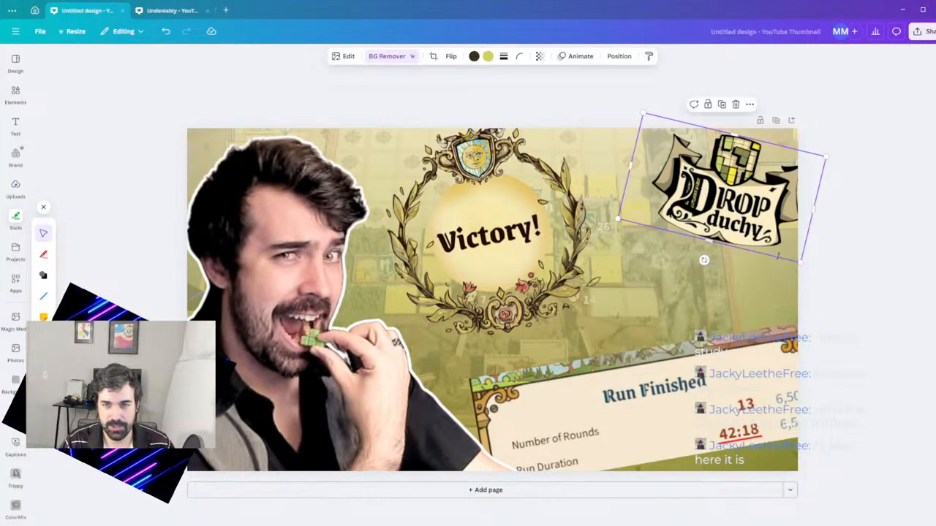
{"action": "left_click_drag", "start_coordinate": [801, 264], "coordinate": [852, 245]}
{"action": "left_click", "coordinate": [882, 257]}
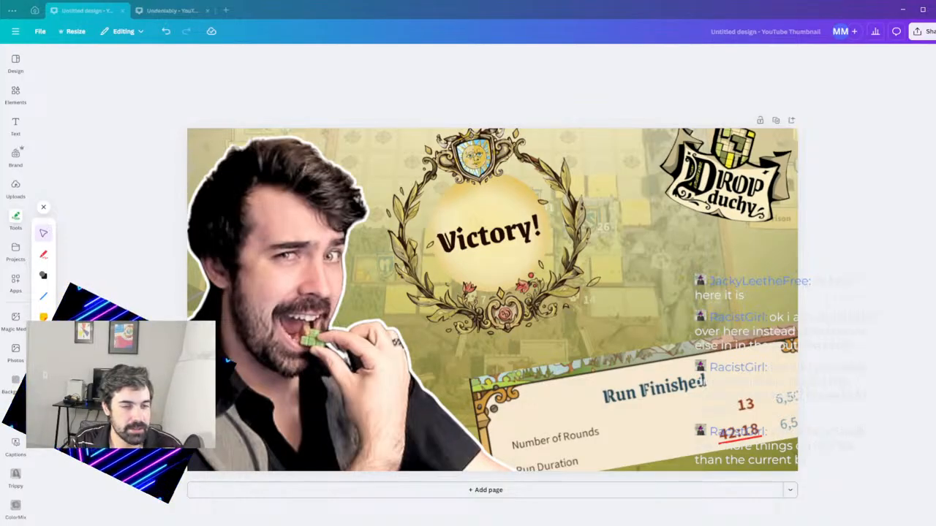
{"action": "left_click", "coordinate": [340, 15]}
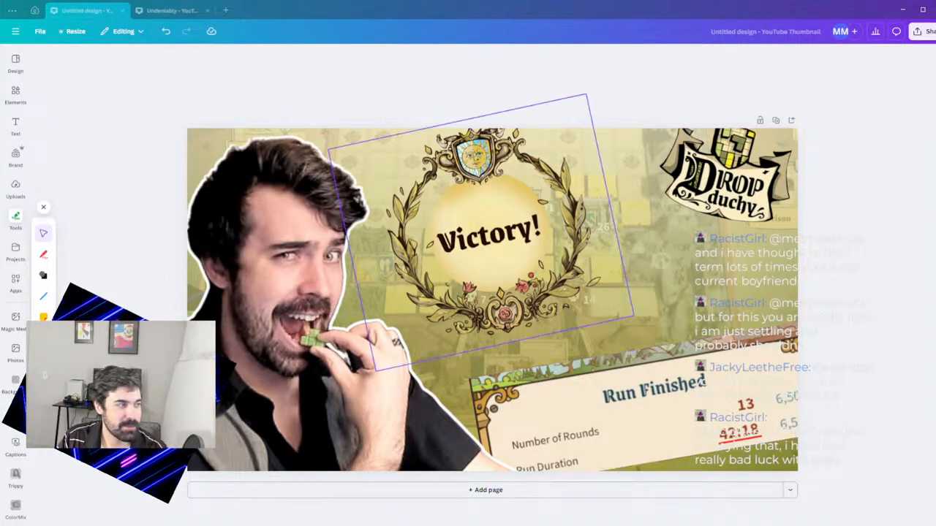
{"action": "left_click", "coordinate": [643, 409]}
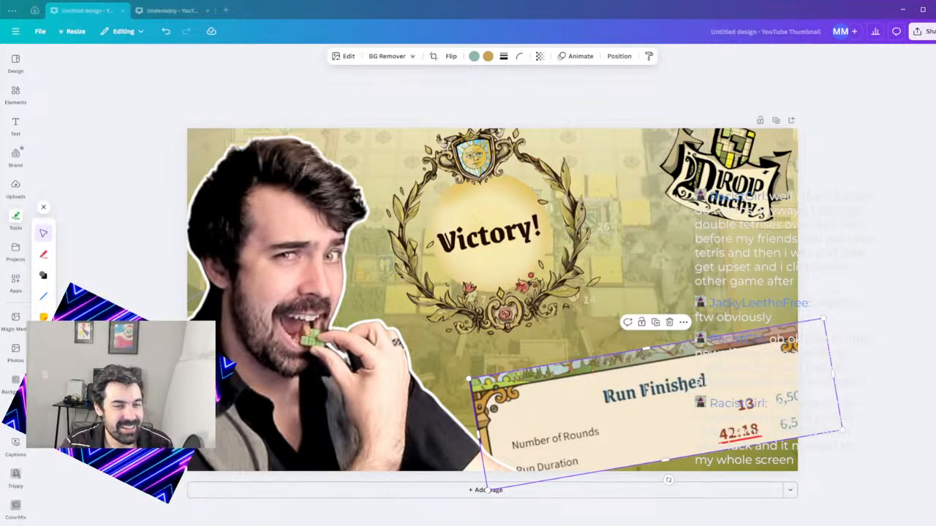
- Search the elements library for "trophy" and add the tilted gold trophy photo with a black base
{"action": "left_click", "coordinate": [16, 95]}
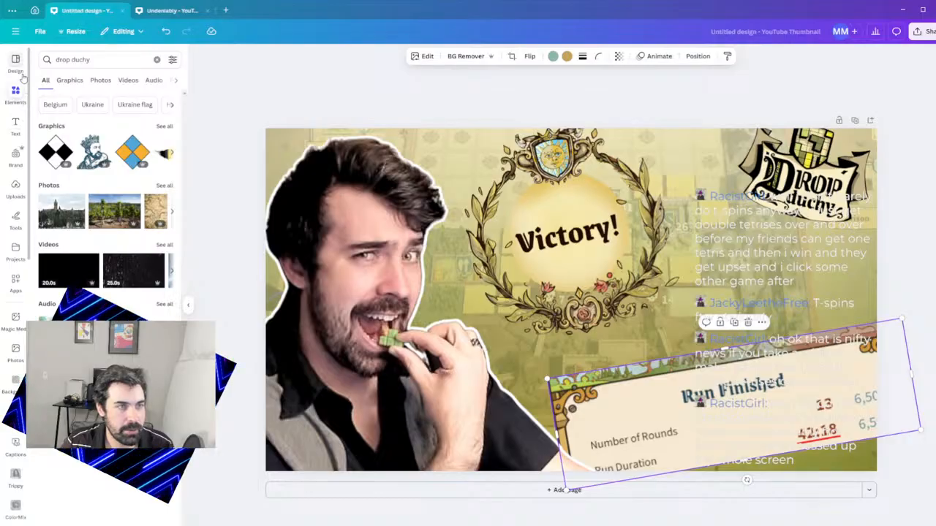
{"action": "left_click", "coordinate": [90, 59]}
{"action": "triple_click", "coordinate": [90, 59]}
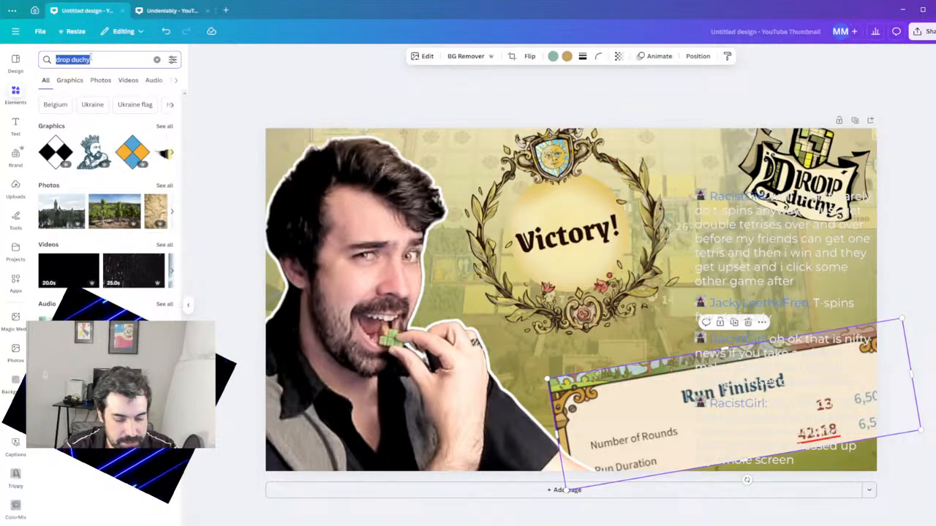
{"action": "type", "text": "trophy"}
{"action": "key", "text": "Return"}
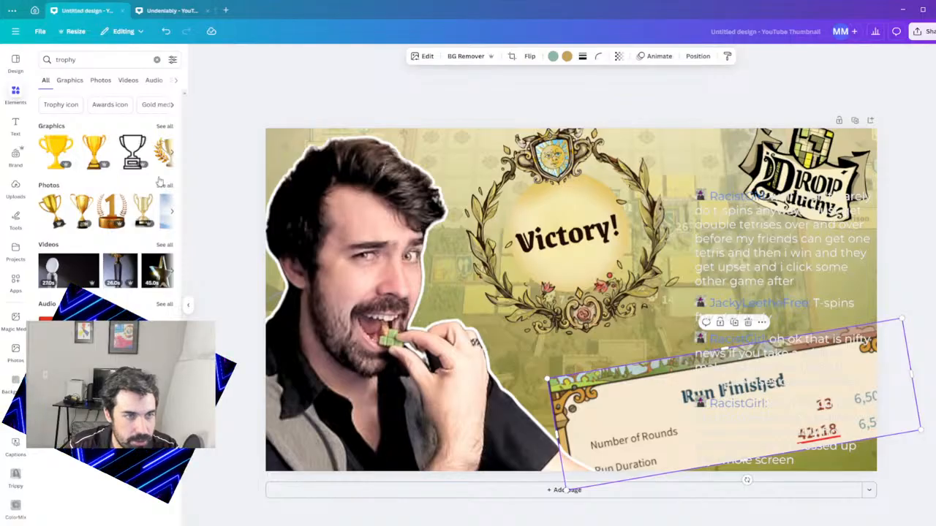
{"action": "left_click", "coordinate": [52, 210]}
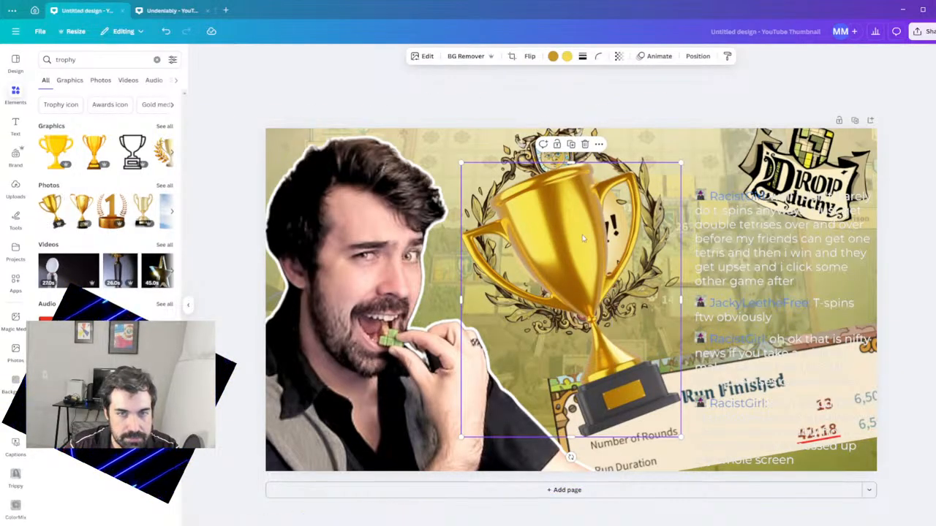
- Shrink the gold trophy and place it between the Drop Duchy logo and the Run Finished panel
{"action": "left_click_drag", "start_coordinate": [582, 237], "coordinate": [649, 230]}
{"action": "left_click_drag", "start_coordinate": [530, 155], "coordinate": [560, 209]}
{"action": "left_click_drag", "start_coordinate": [646, 229], "coordinate": [794, 258]}
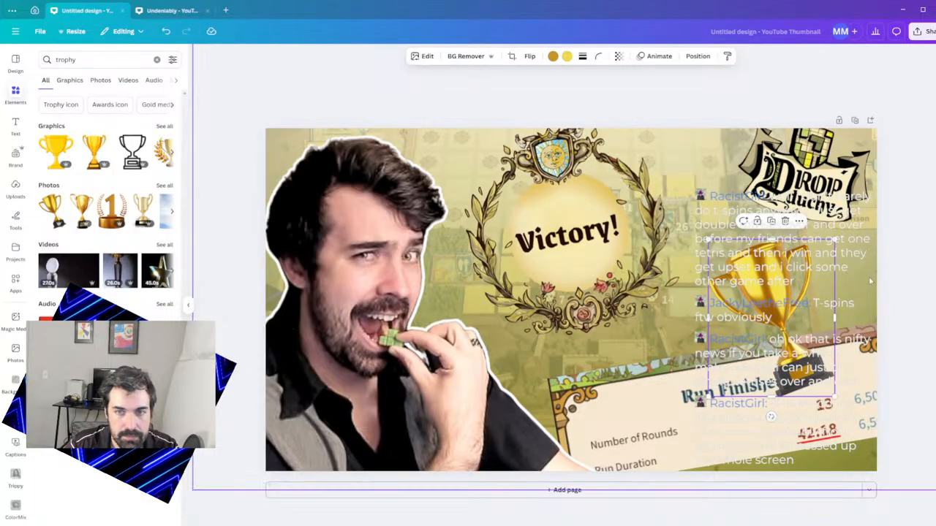
{"action": "left_click", "coordinate": [898, 232]}
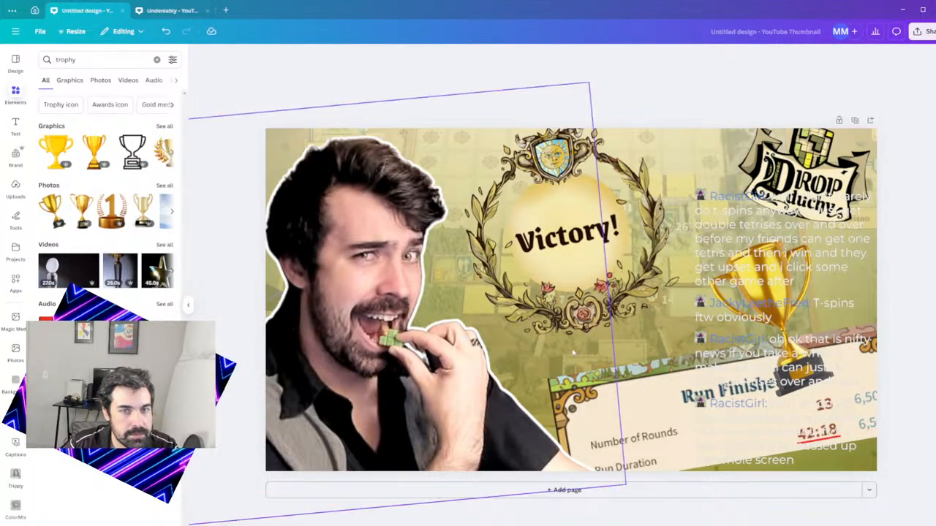
- Scale down the Victory! wreath group so it sits clear of the thumbnail's top edge
{"action": "left_click", "coordinate": [667, 143]}
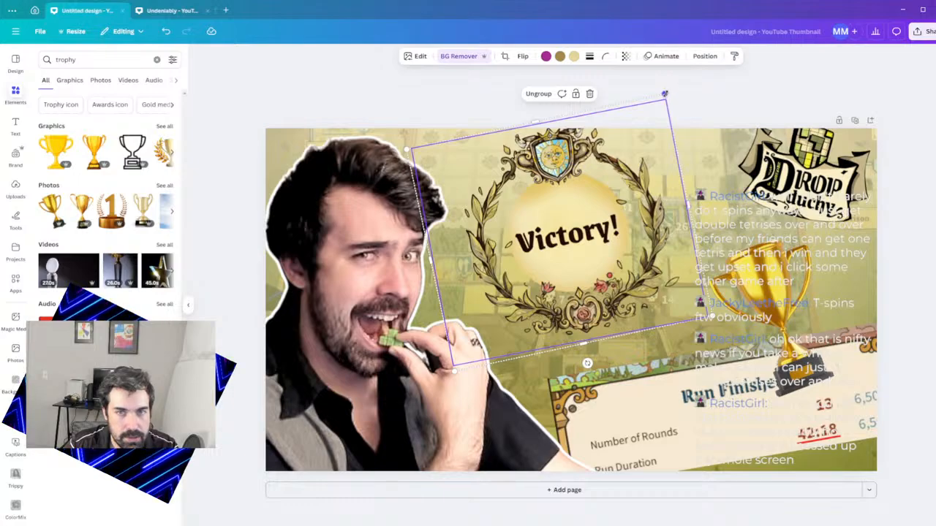
{"action": "left_click_drag", "start_coordinate": [664, 94], "coordinate": [642, 126]}
{"action": "left_click", "coordinate": [859, 243]}
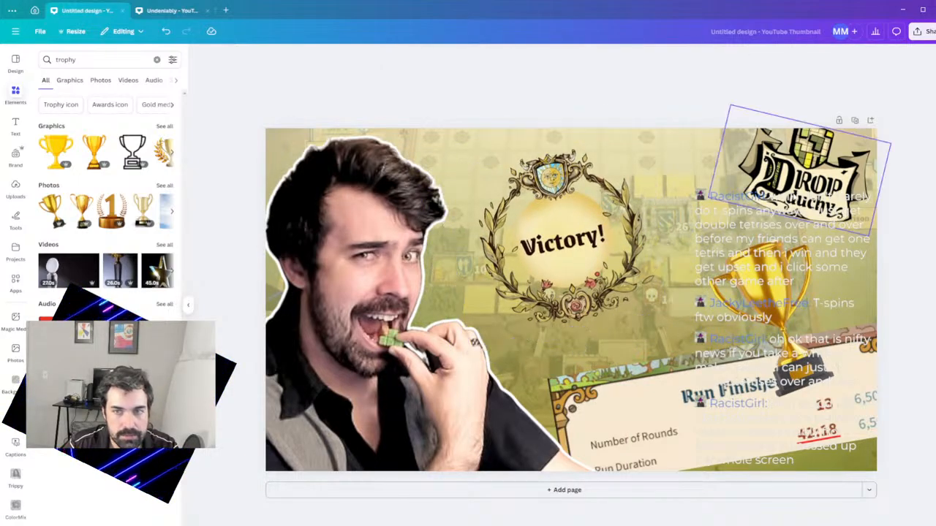
{"action": "left_click", "coordinate": [914, 274]}
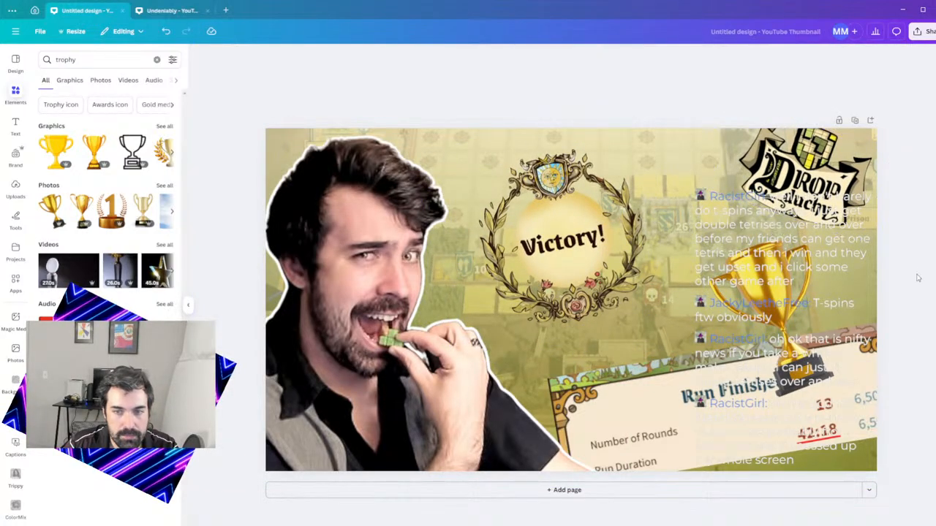
- Download the thumbnail as a PNG with the file size limited to 2000 KB
{"action": "left_click", "coordinate": [919, 31]}
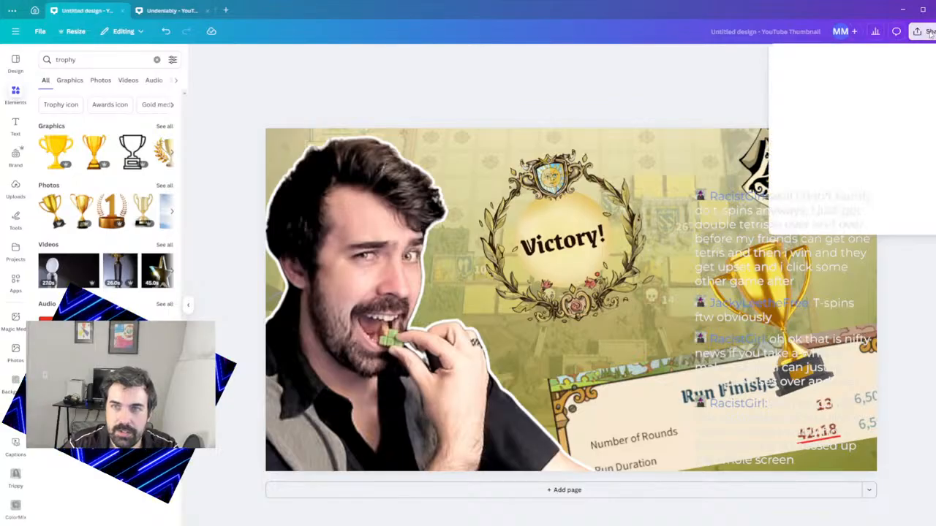
{"action": "left_click", "coordinate": [792, 212]}
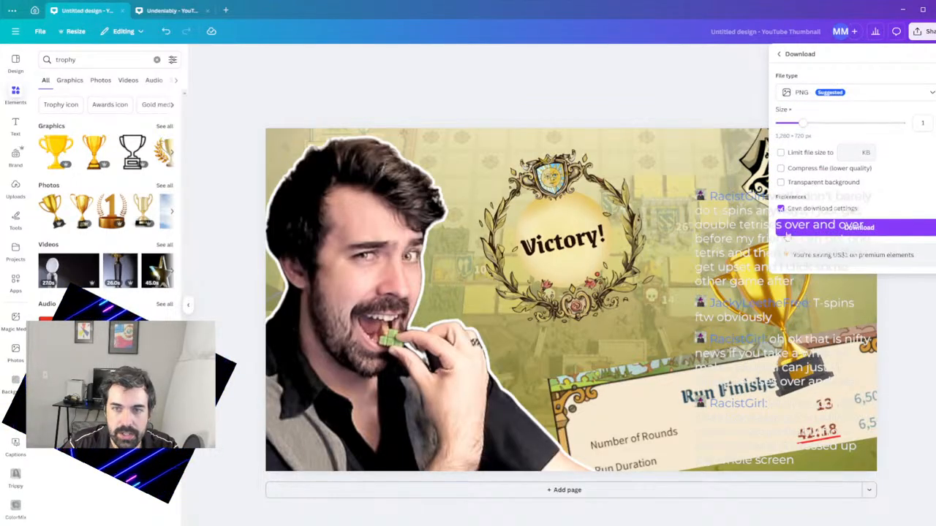
{"action": "left_click", "coordinate": [781, 152]}
{"action": "left_click", "coordinate": [850, 152]}
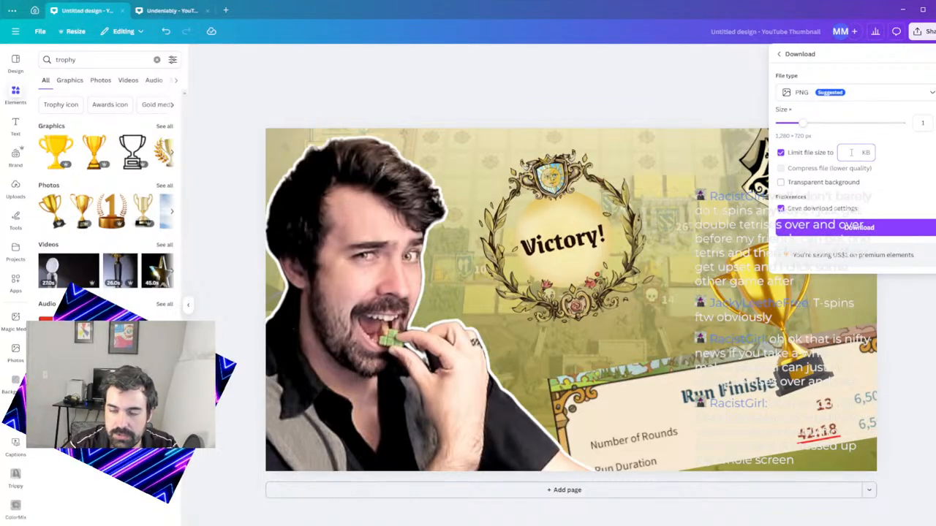
{"action": "type", "text": "2000"}
{"action": "left_click", "coordinate": [848, 232]}
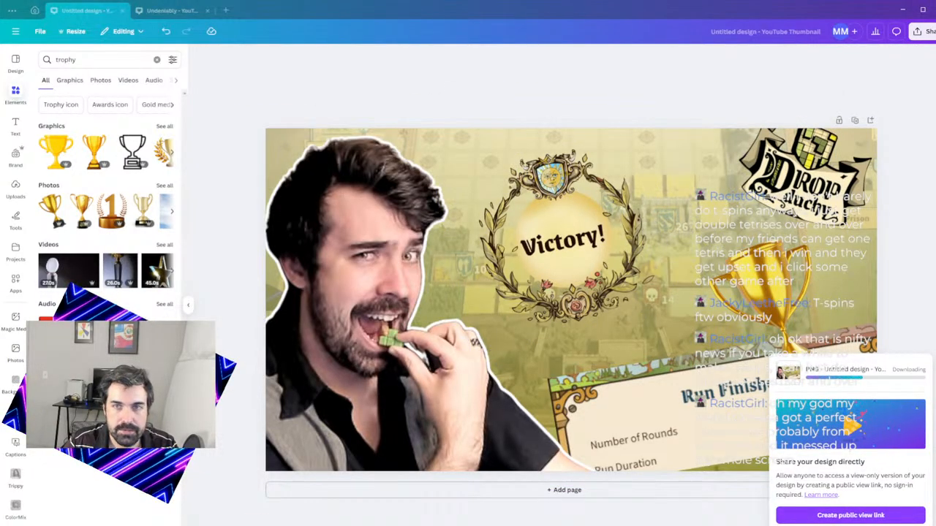
- Rename the untitled design with a title beginning "Speer"
{"action": "left_click", "coordinate": [802, 34]}
{"action": "key", "text": "BackSpace"}
{"action": "type", "text": "Speer"}
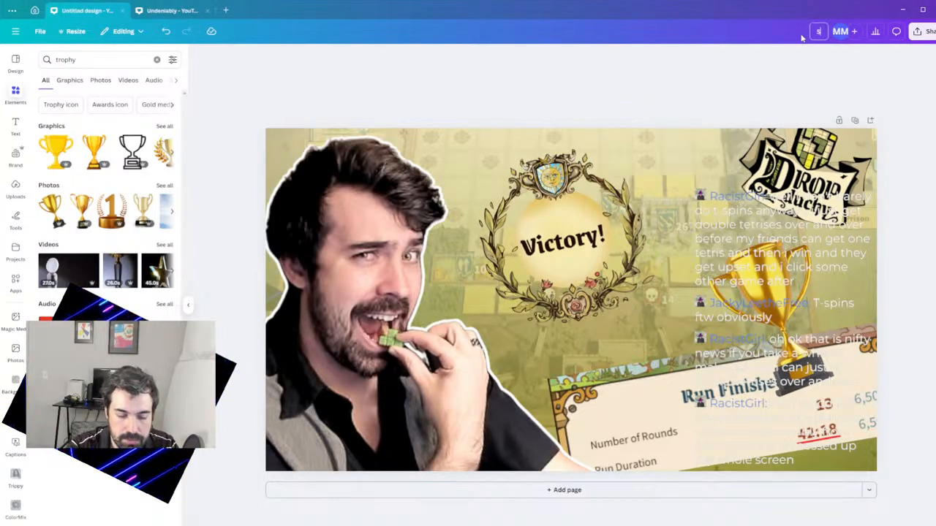